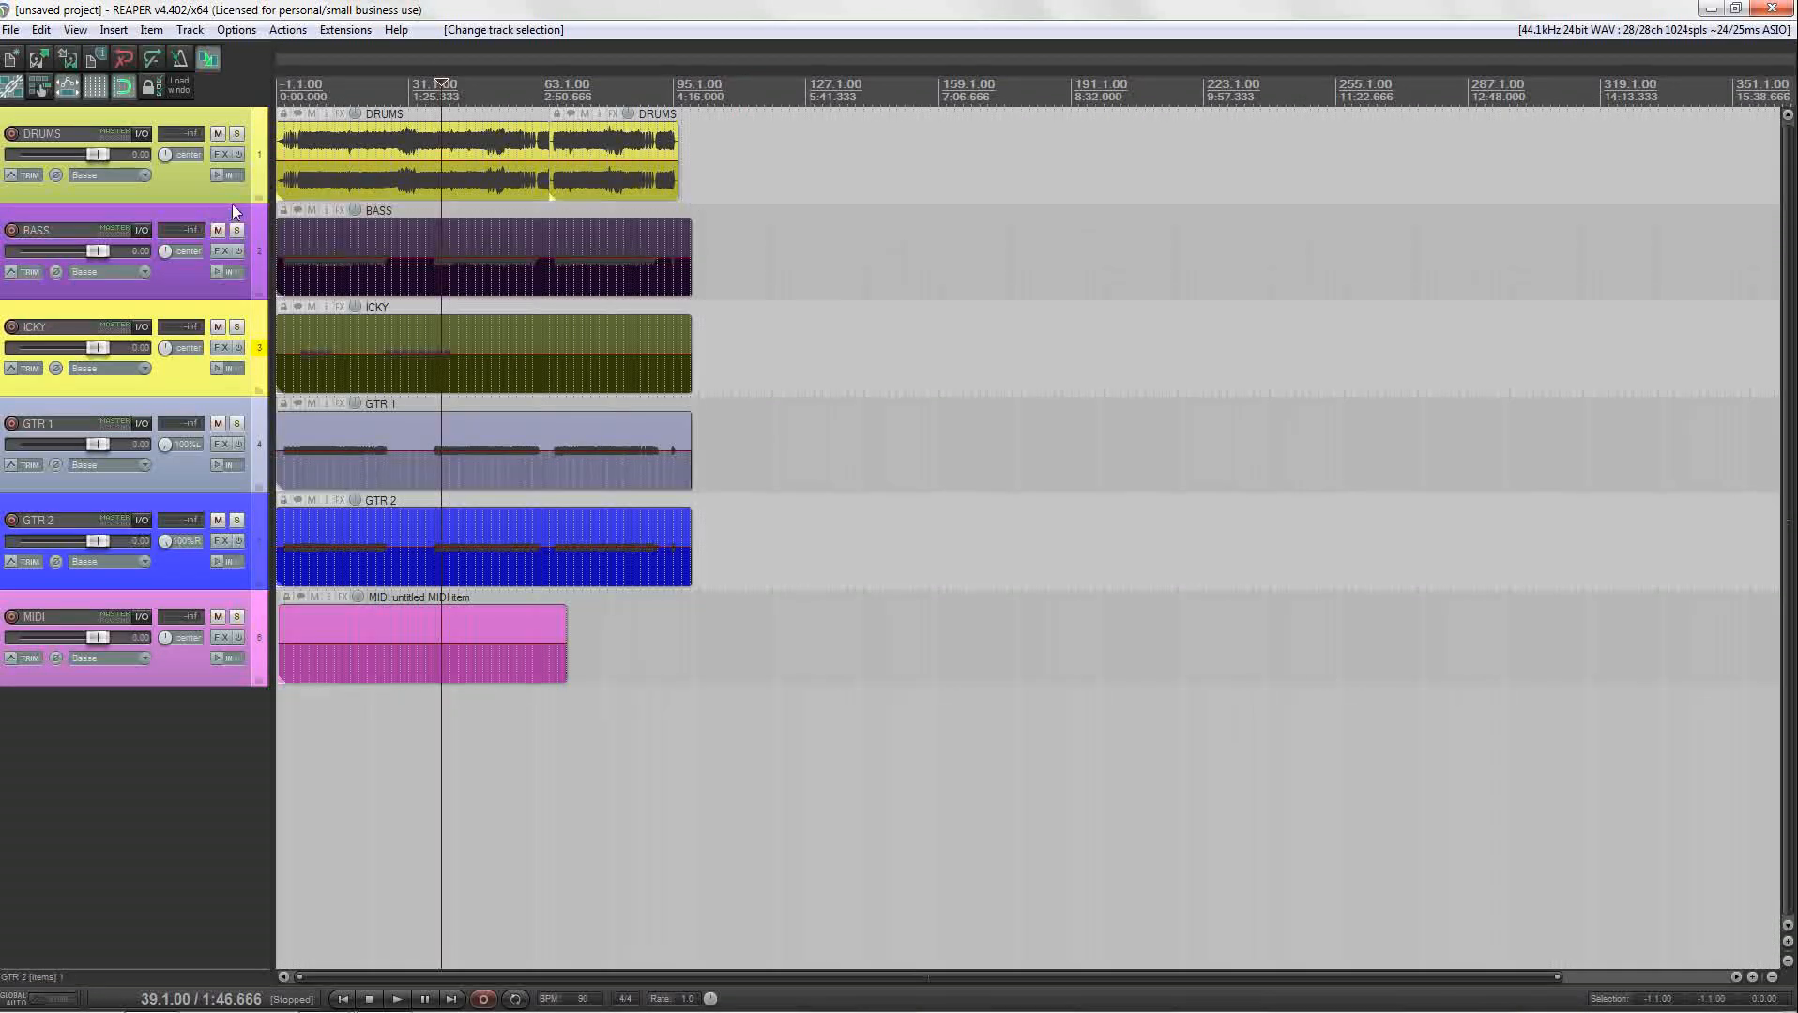
# Step: Make the DRUMS track taller and select its second media item
pyautogui.moveTo(233, 202); pyautogui.dragTo(233, 286)
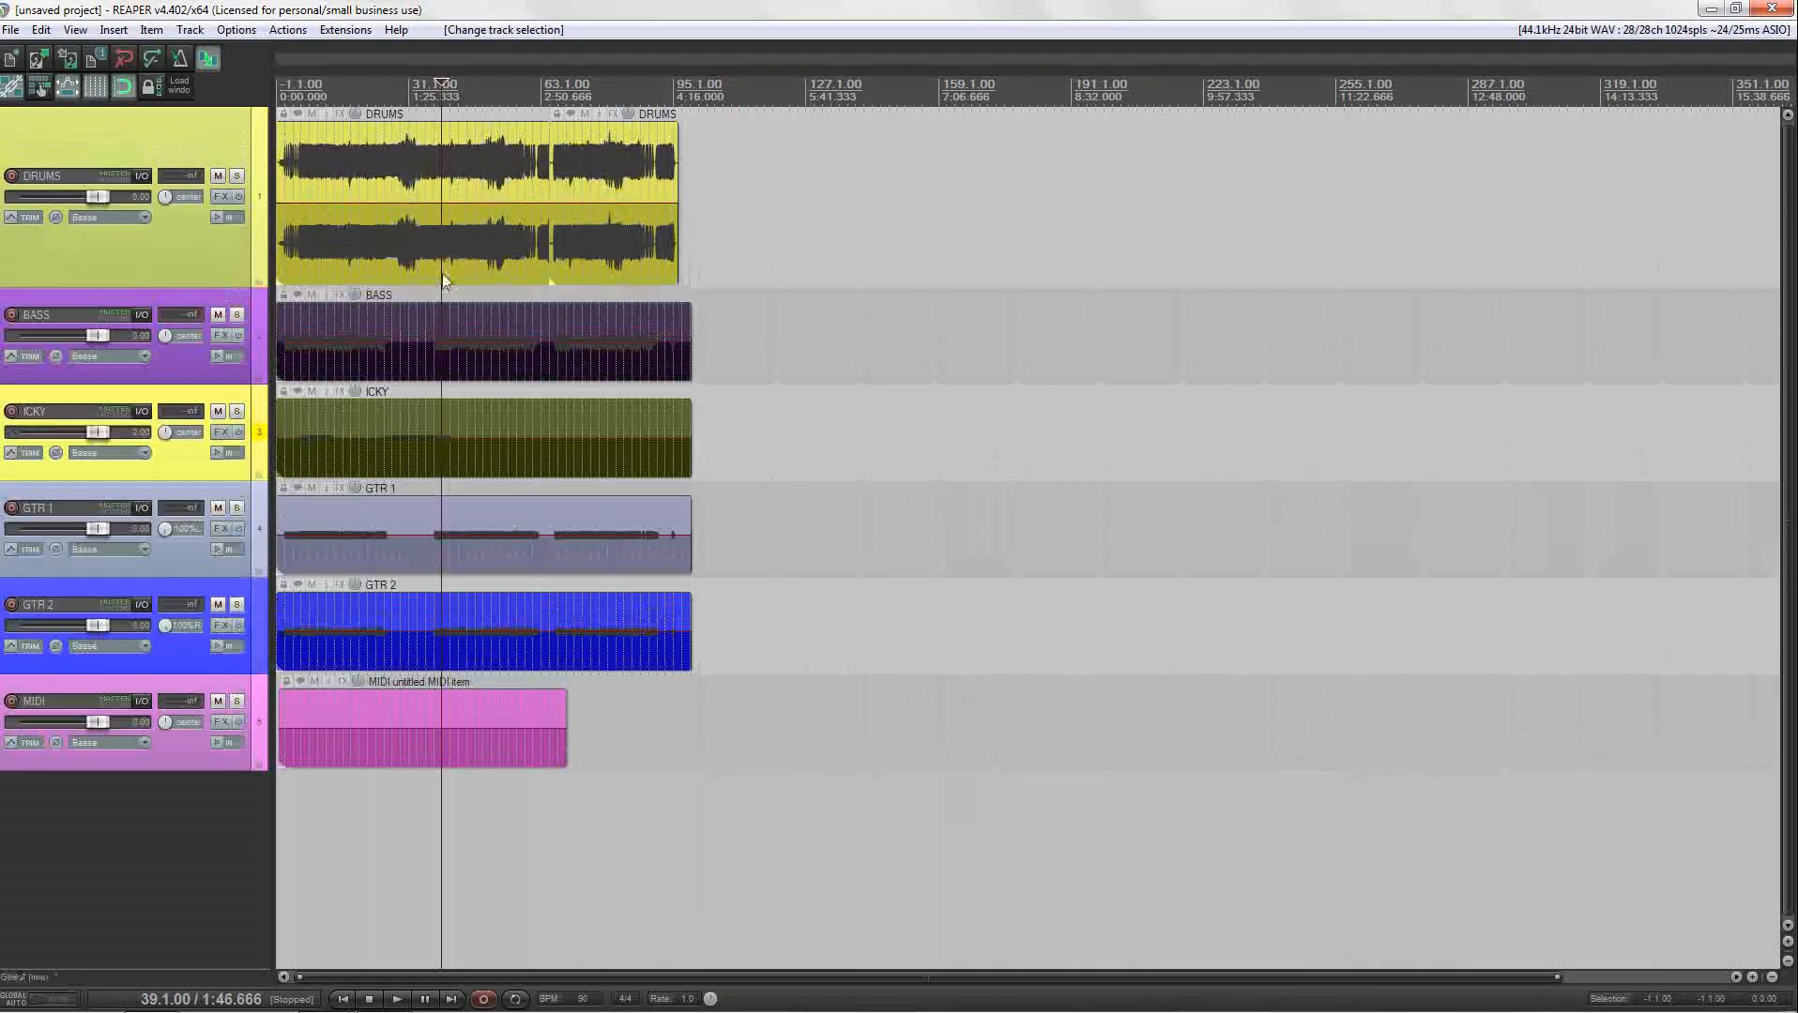
pyautogui.click(602, 163)
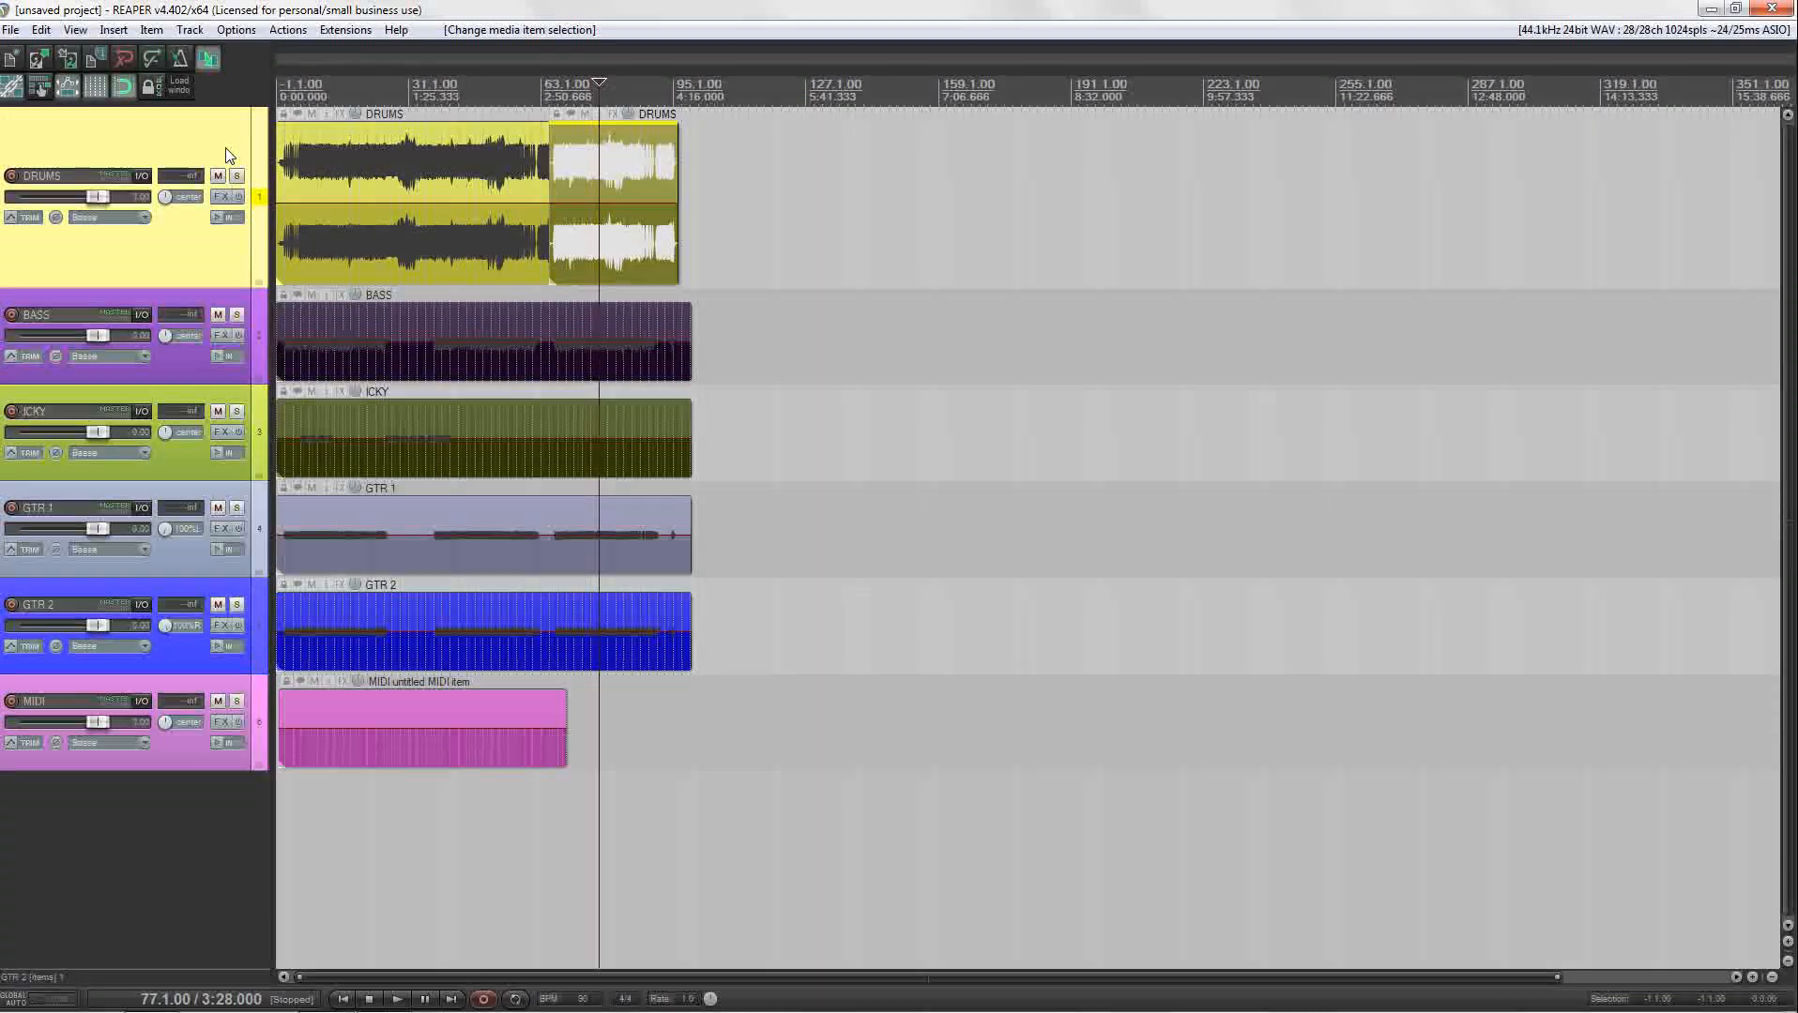
# Step: Show the mixer briefly and hide it again
pyautogui.click(76, 31)
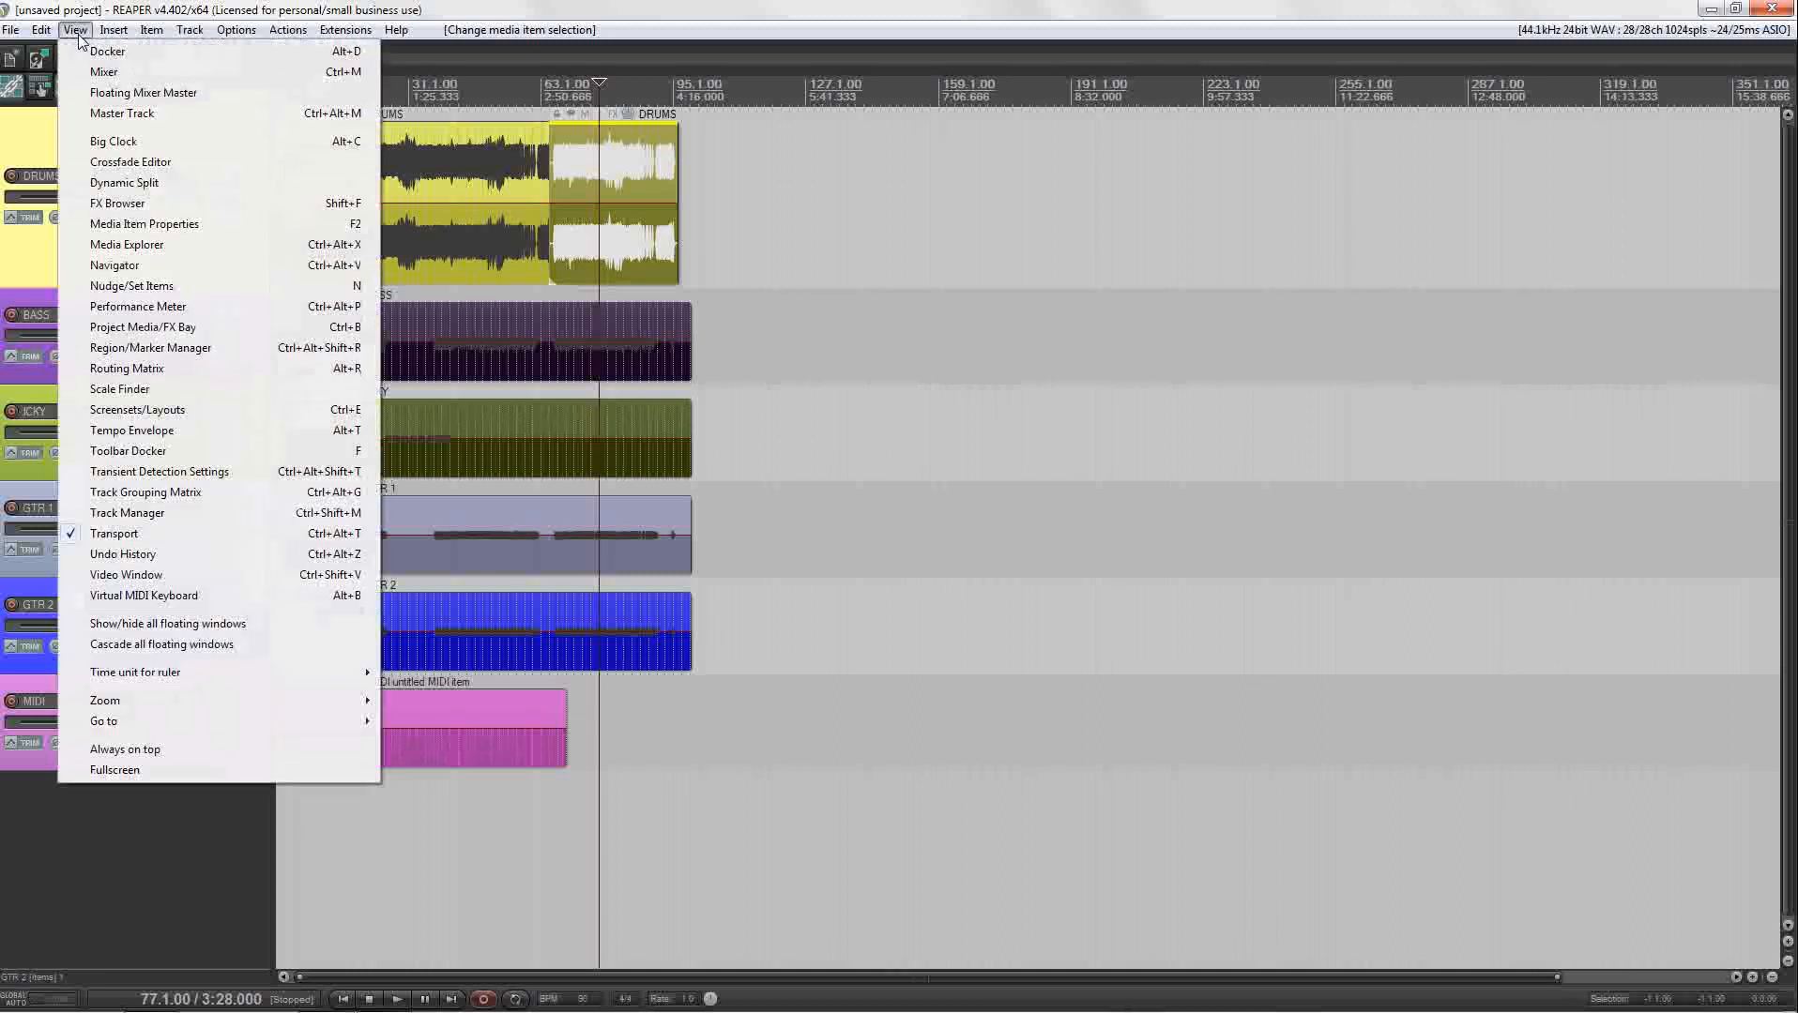
pyautogui.click(103, 73)
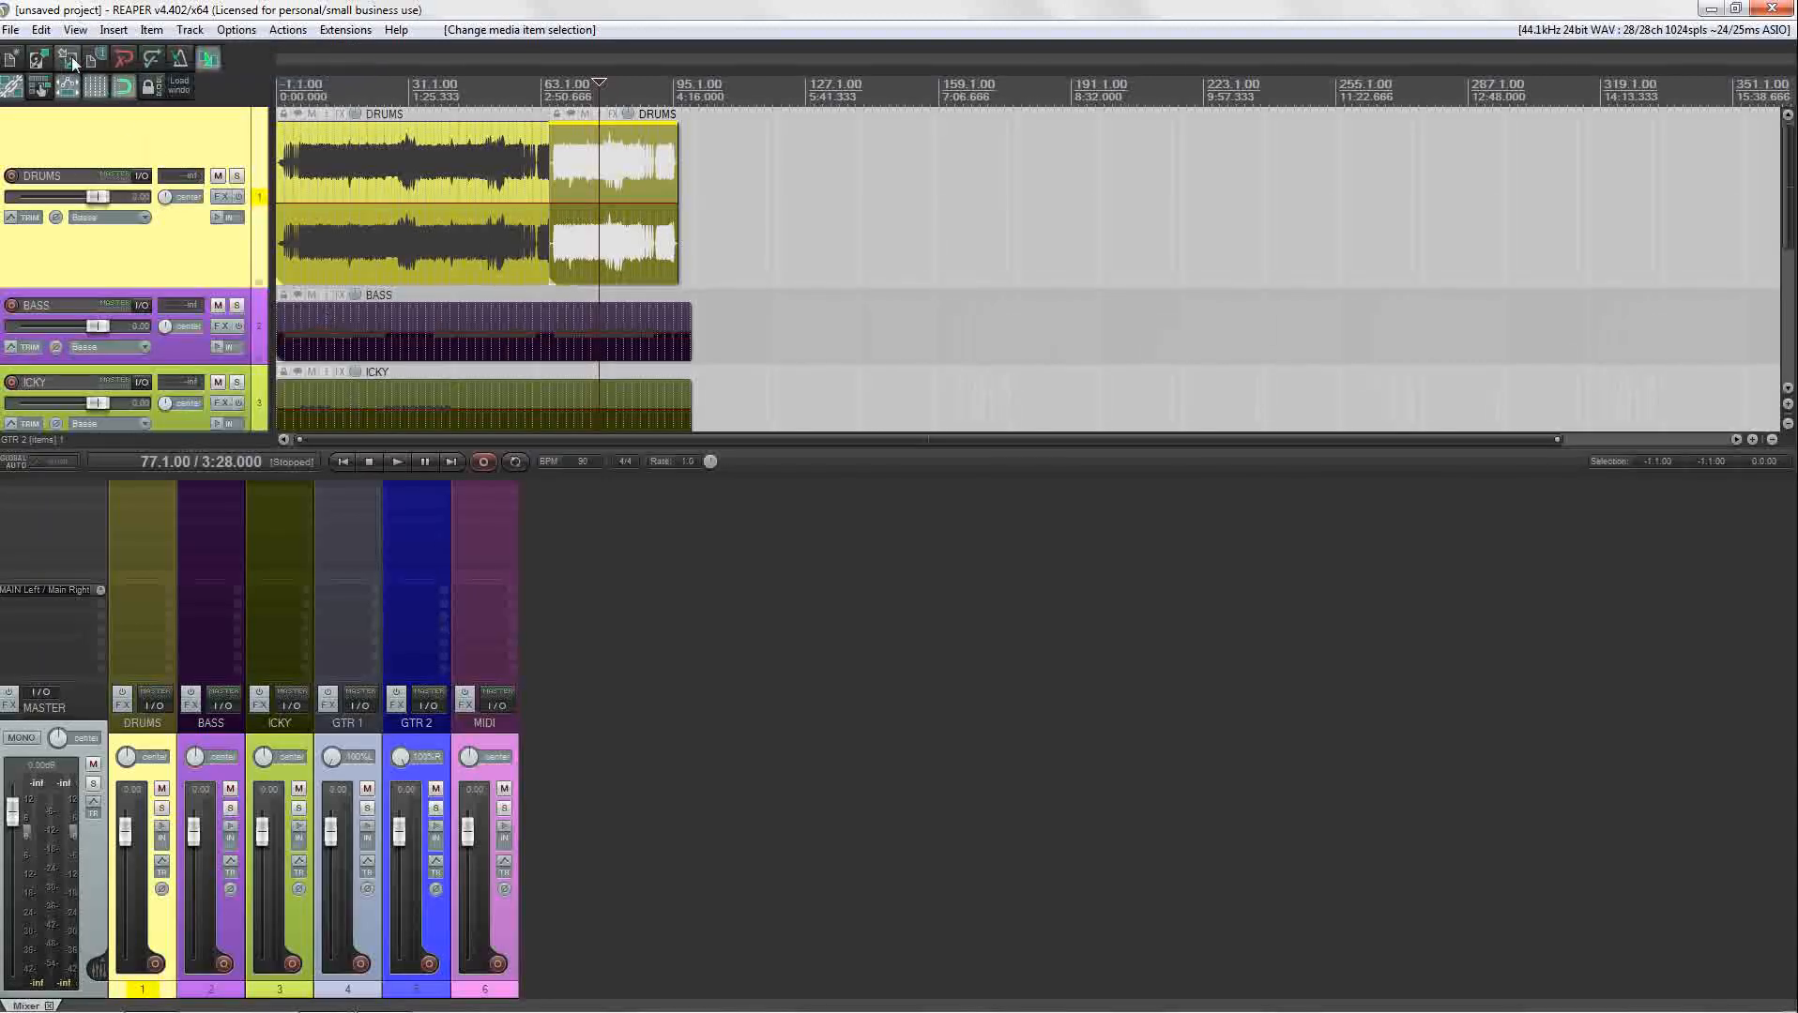
pyautogui.click(76, 31)
pyautogui.click(104, 72)
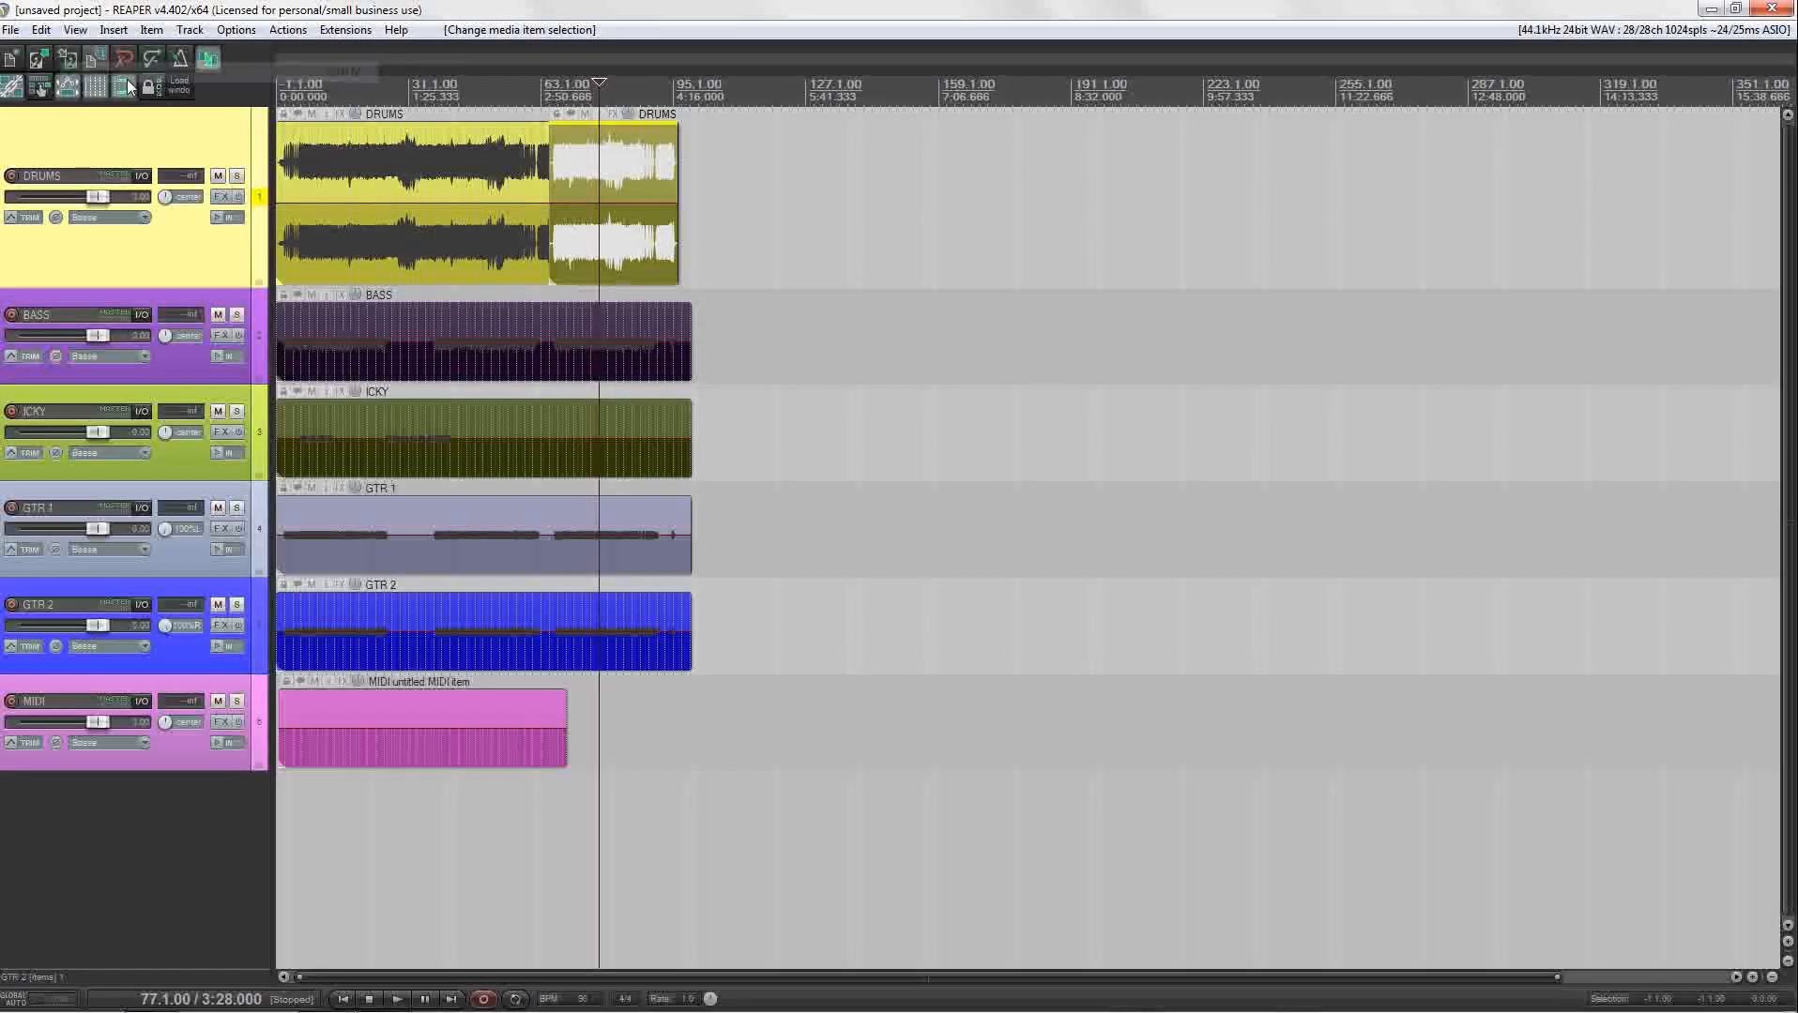
pyautogui.click(124, 86)
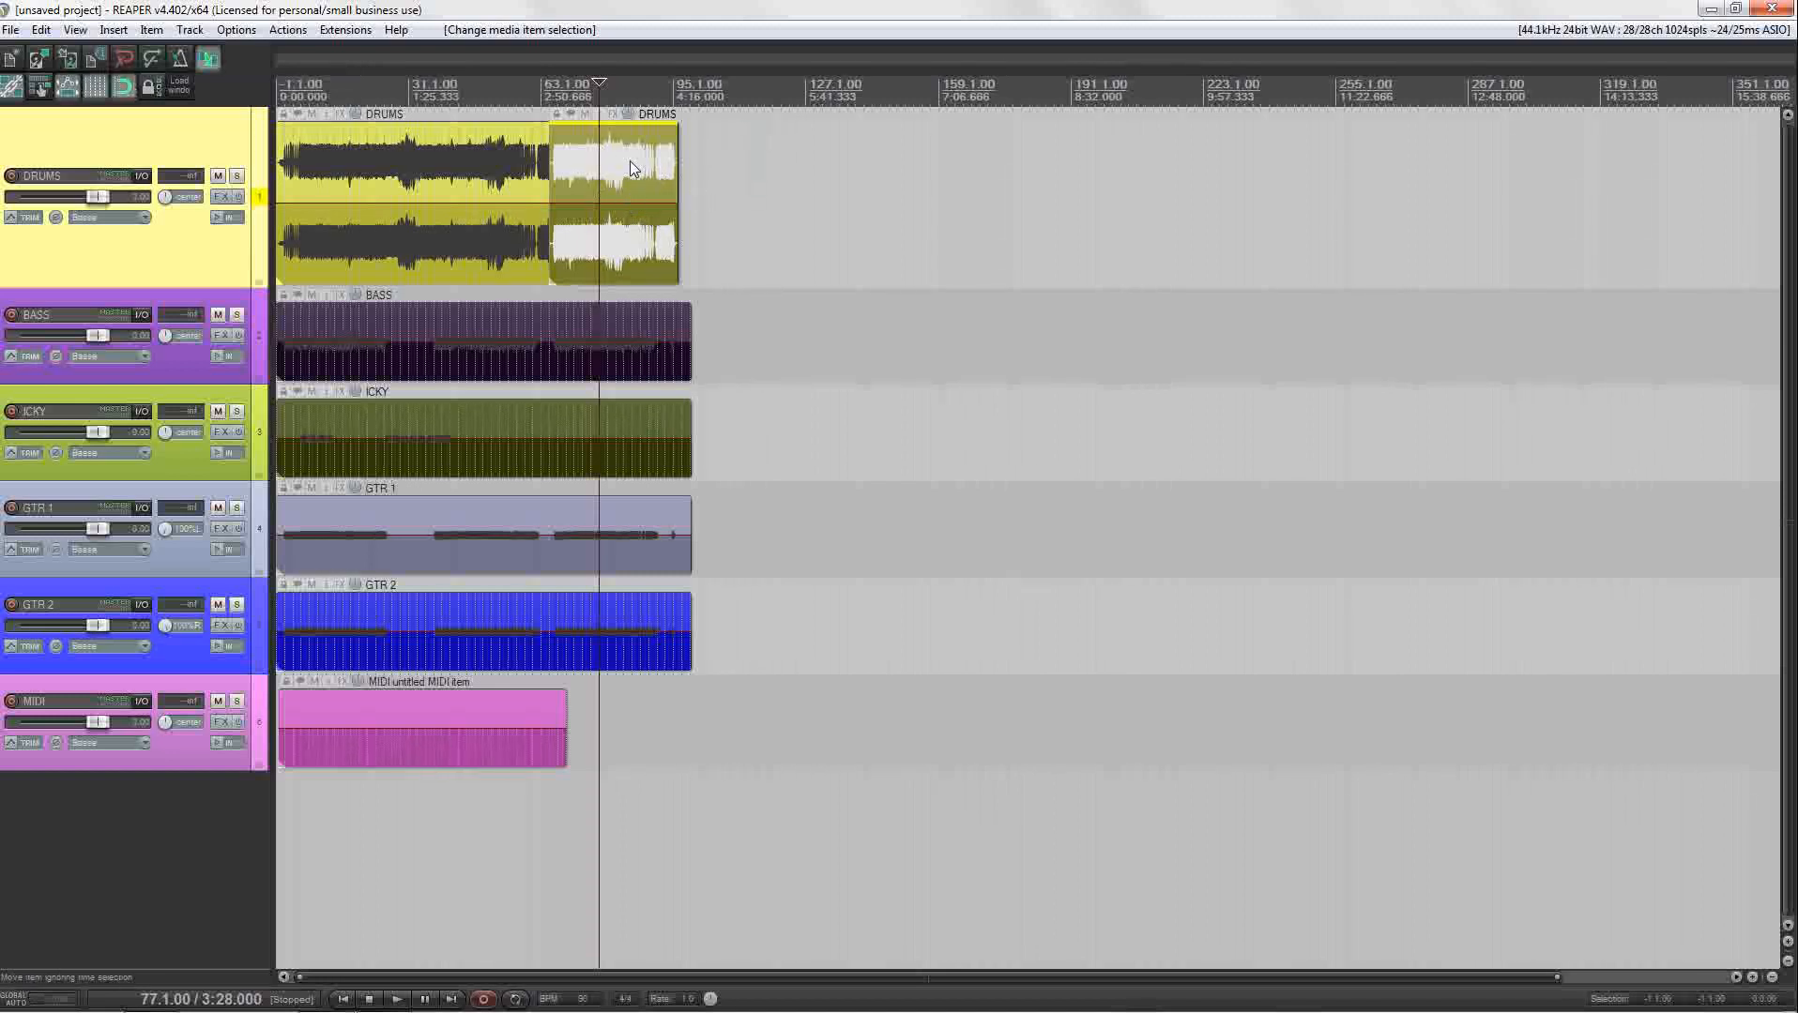
# Step: Make a time selection from measure 103 to measure 125 after the items and place the edit cursor at measure 79 on the second DRUMS item
pyautogui.moveTo(624, 165)
pyautogui.mouseDown()
pyautogui.moveTo(1183, 173)
pyautogui.moveTo(623, 174)
pyautogui.mouseUp()
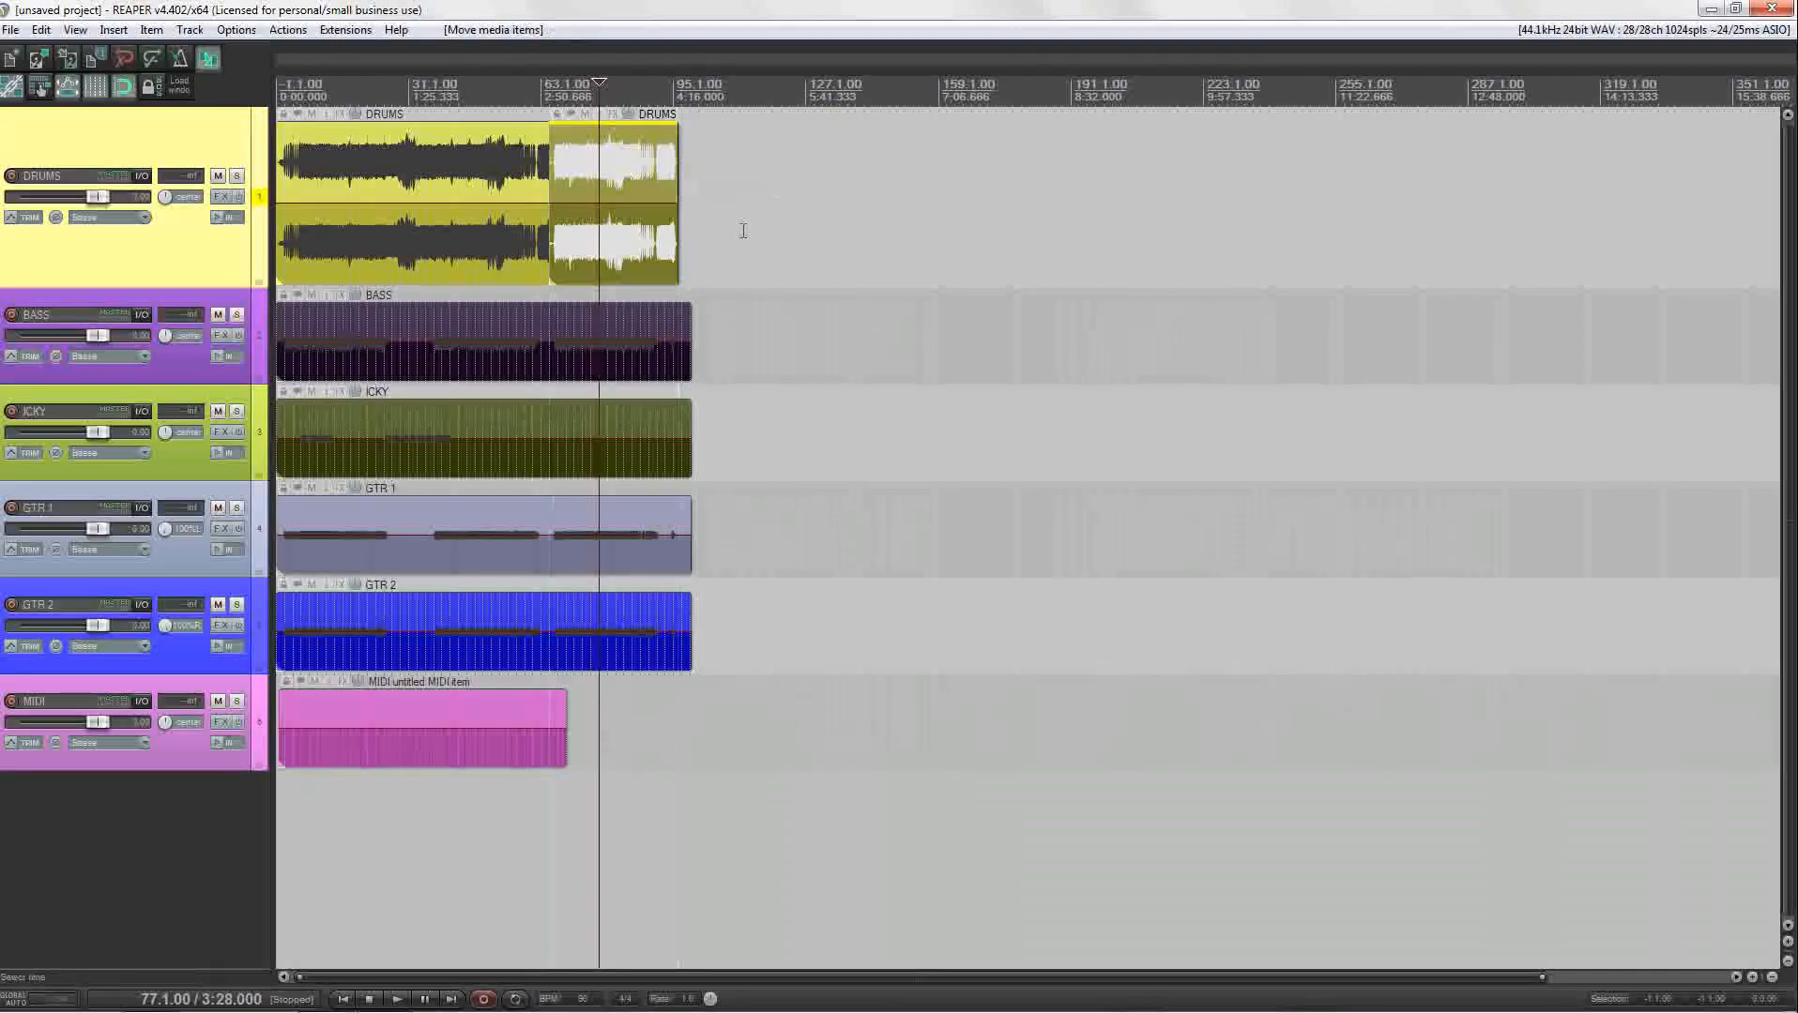
pyautogui.moveTo(726, 206); pyautogui.dragTo(798, 192)
pyautogui.click(607, 174)
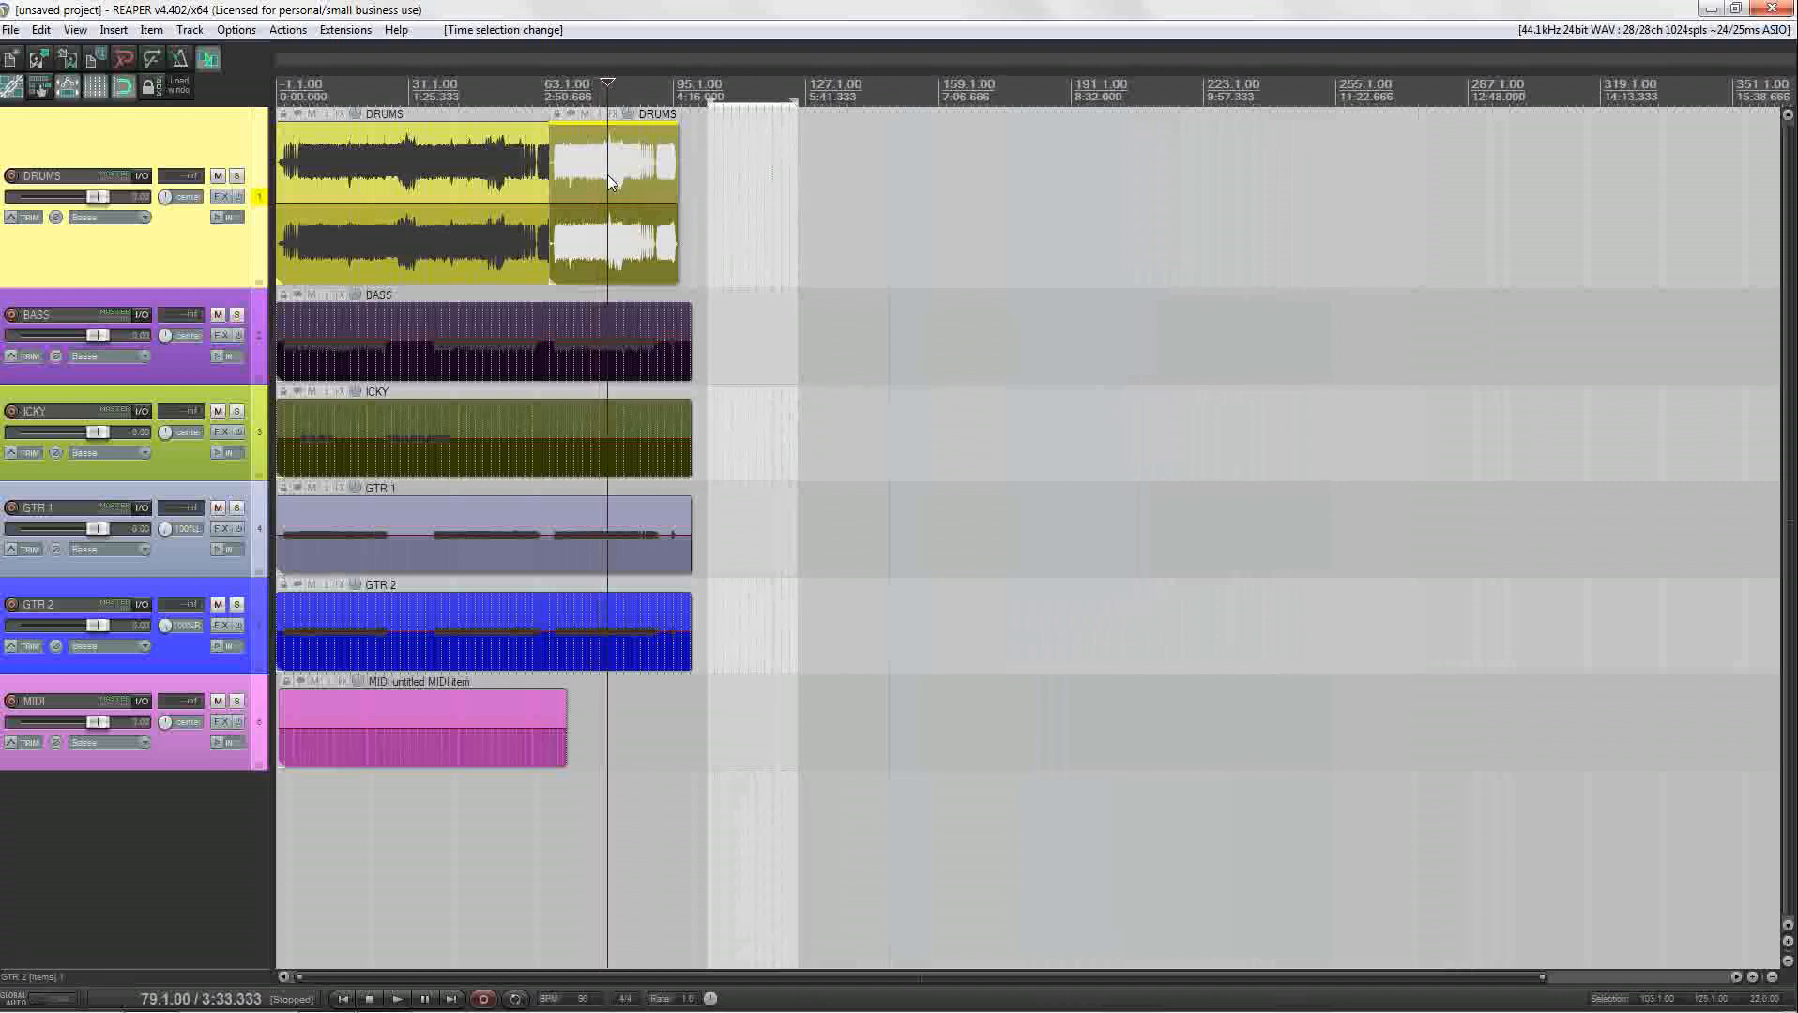
# Step: Try moving the second DRUMS item later along the timeline and undo the move
pyautogui.moveTo(610, 161)
pyautogui.mouseDown()
pyautogui.moveTo(888, 167)
pyautogui.moveTo(616, 170)
pyautogui.mouseUp()
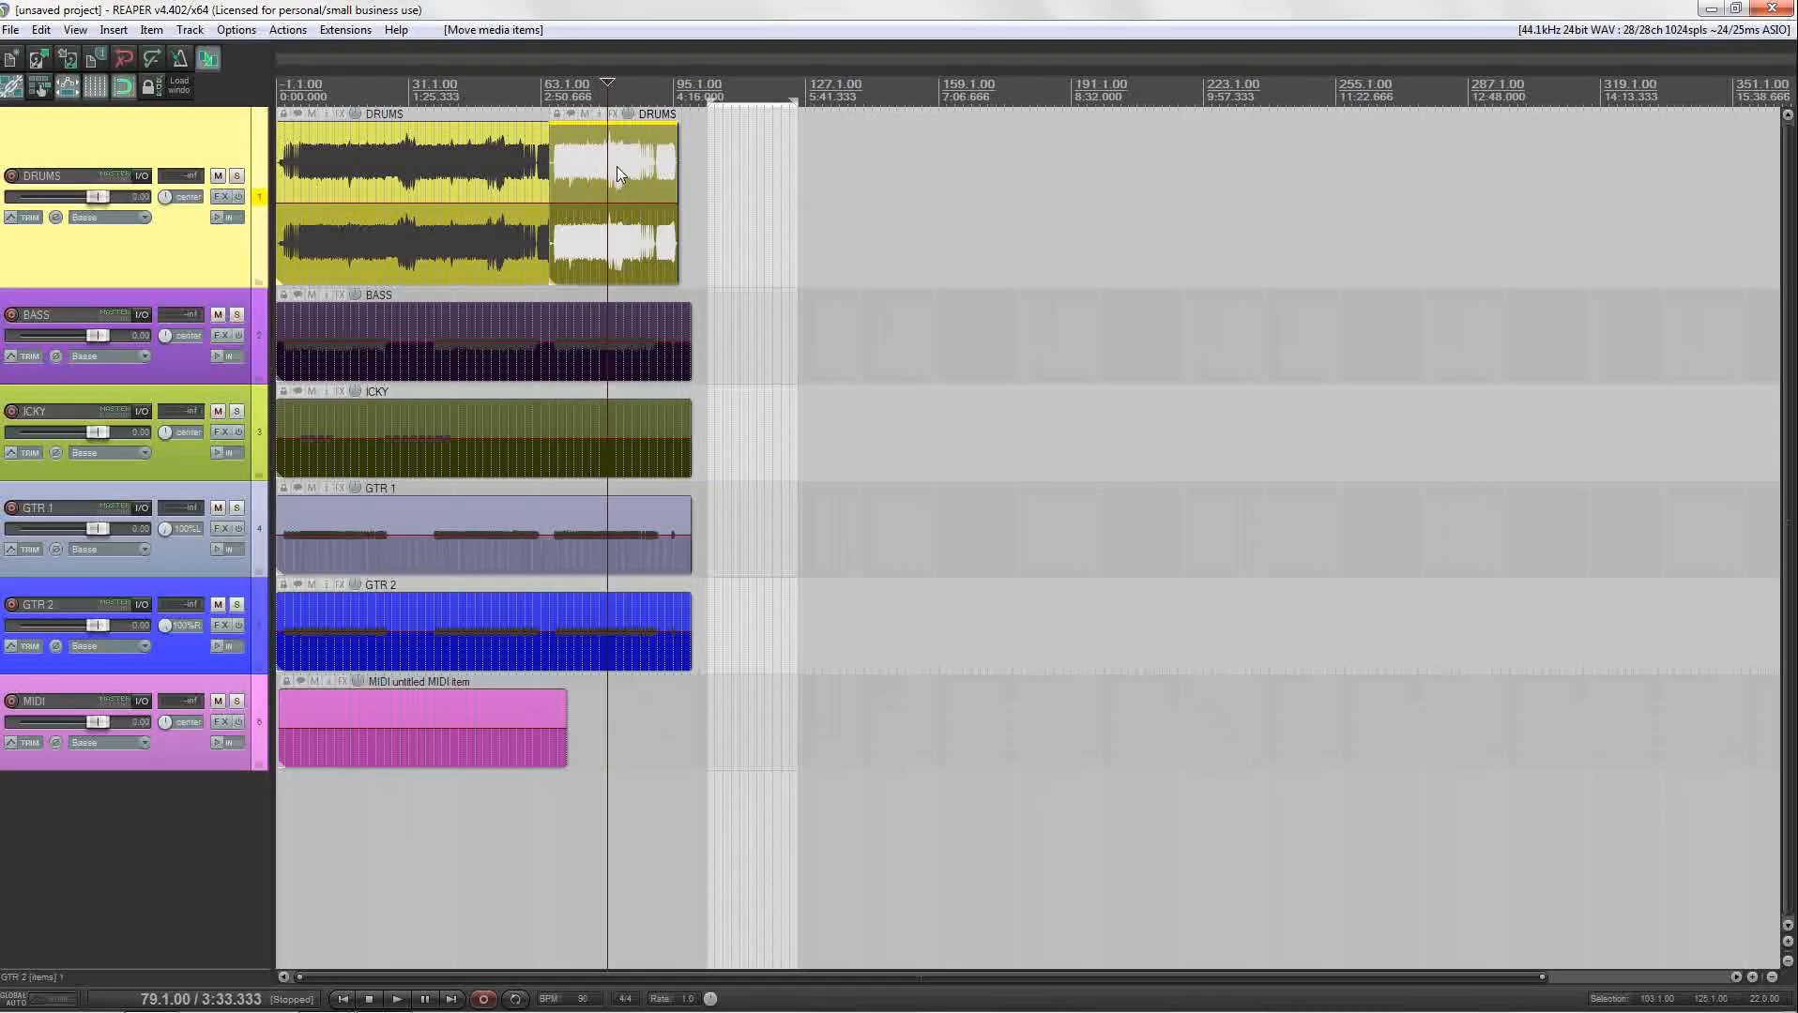
pyautogui.moveTo(617, 166); pyautogui.dragTo(992, 169)
pyautogui.hotkey('ctrl', 'z')
# Step: Try stretching the end of the second DRUMS item to match the end of the BASS item and undo it
pyautogui.moveTo(679, 188)
pyautogui.mouseDown()
pyautogui.moveTo(1112, 191)
pyautogui.moveTo(678, 198)
pyautogui.mouseUp()
pyautogui.moveTo(680, 198)
pyautogui.mouseDown()
pyautogui.moveTo(1615, 197)
pyautogui.moveTo(697, 219)
pyautogui.mouseUp()
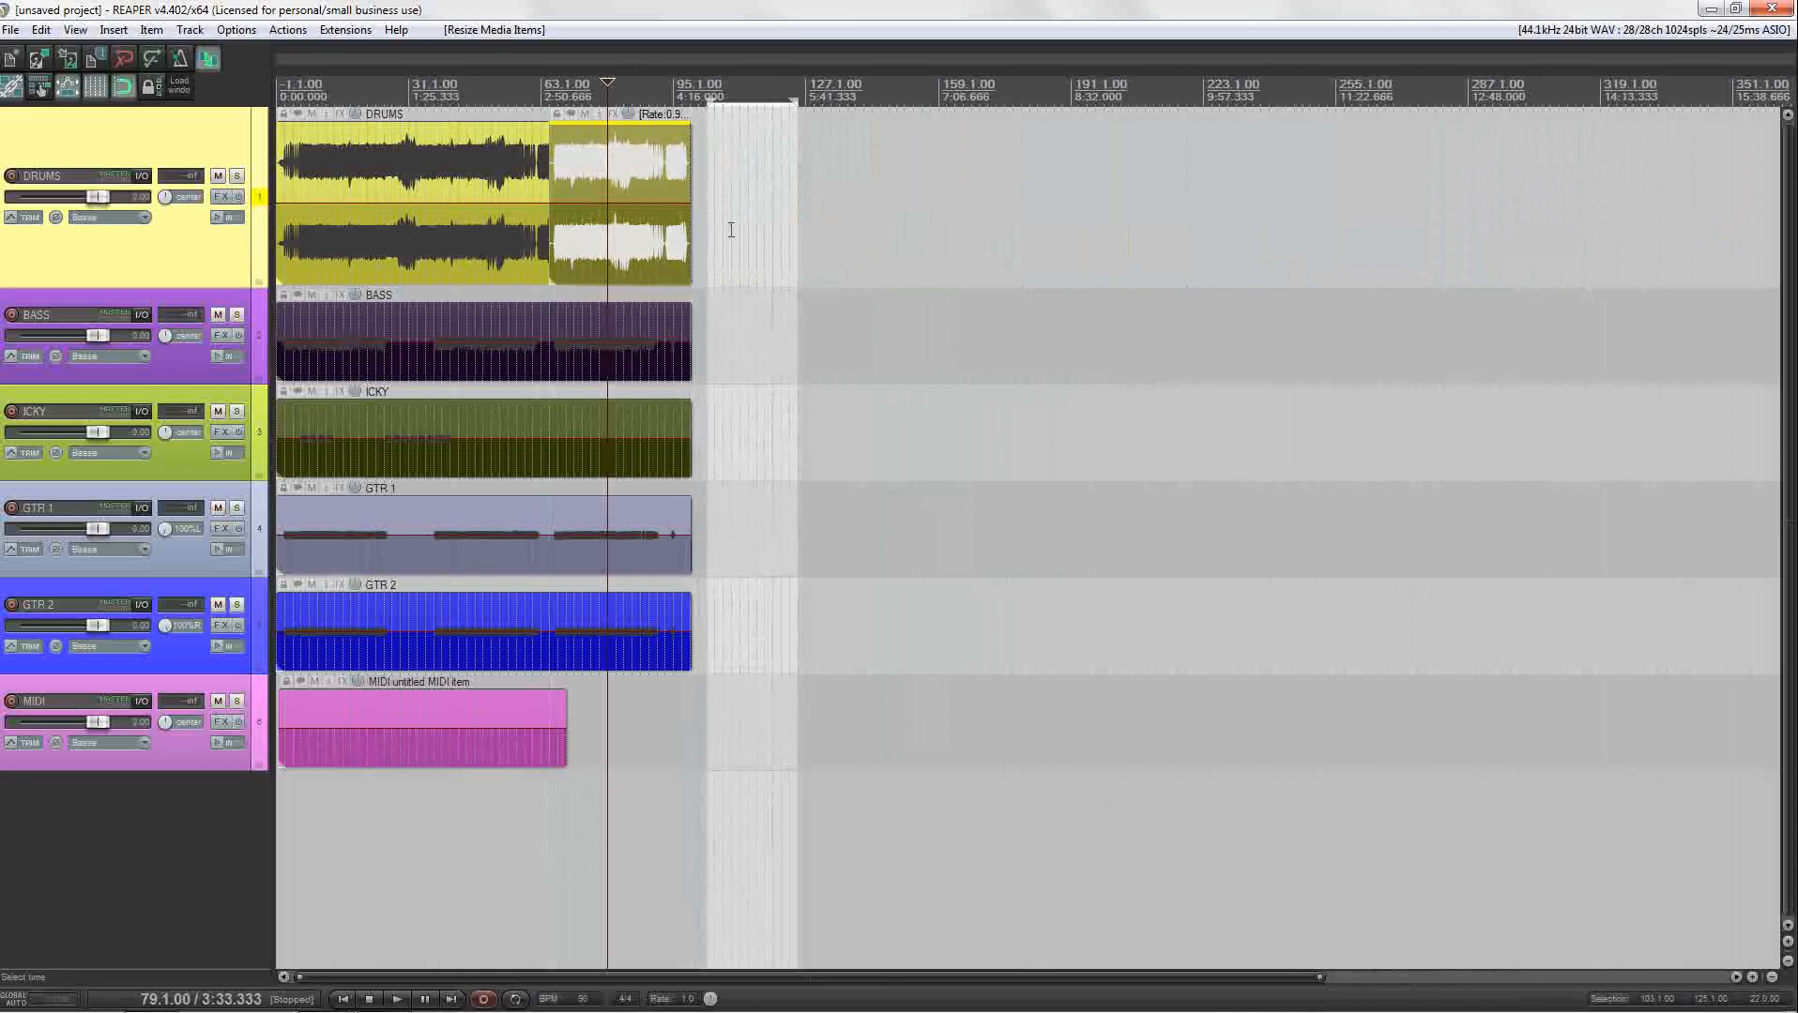
pyautogui.hotkey('ctrl', 'z')
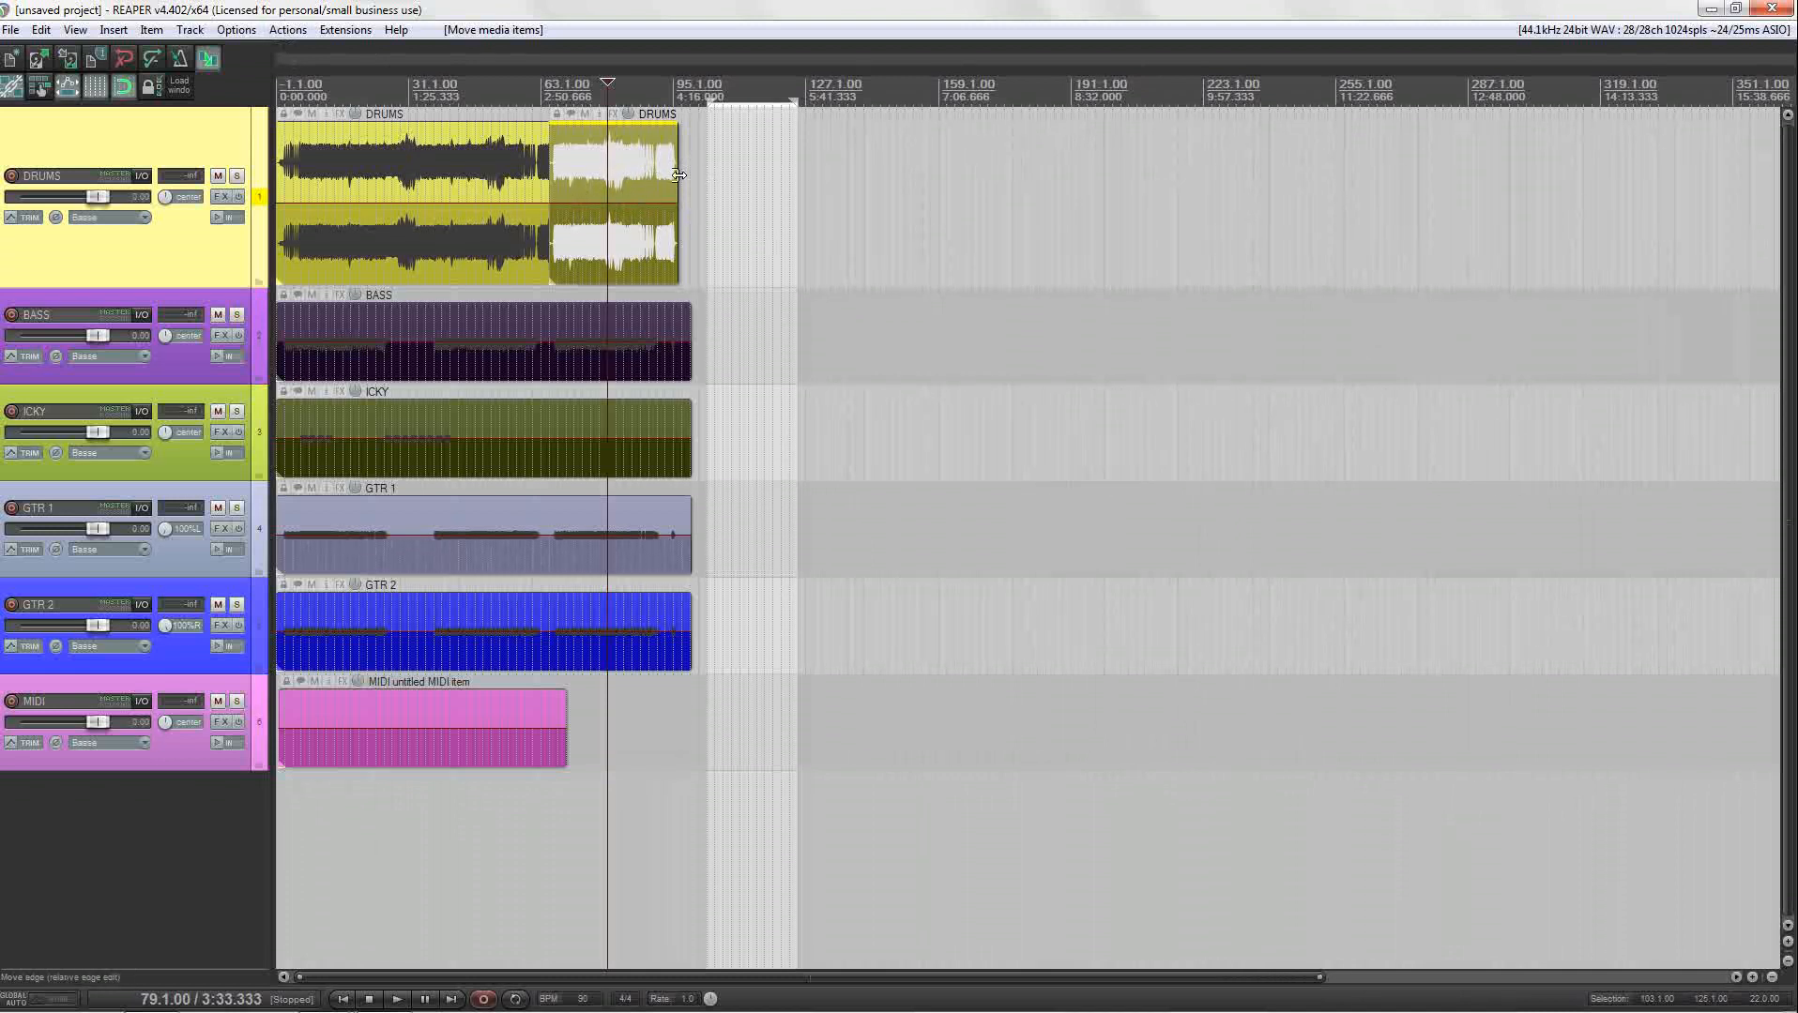
# Step: Open the Mouse Modifiers preferences and reposition the window so the selected DRUMS item stays visible
pyautogui.click(236, 30)
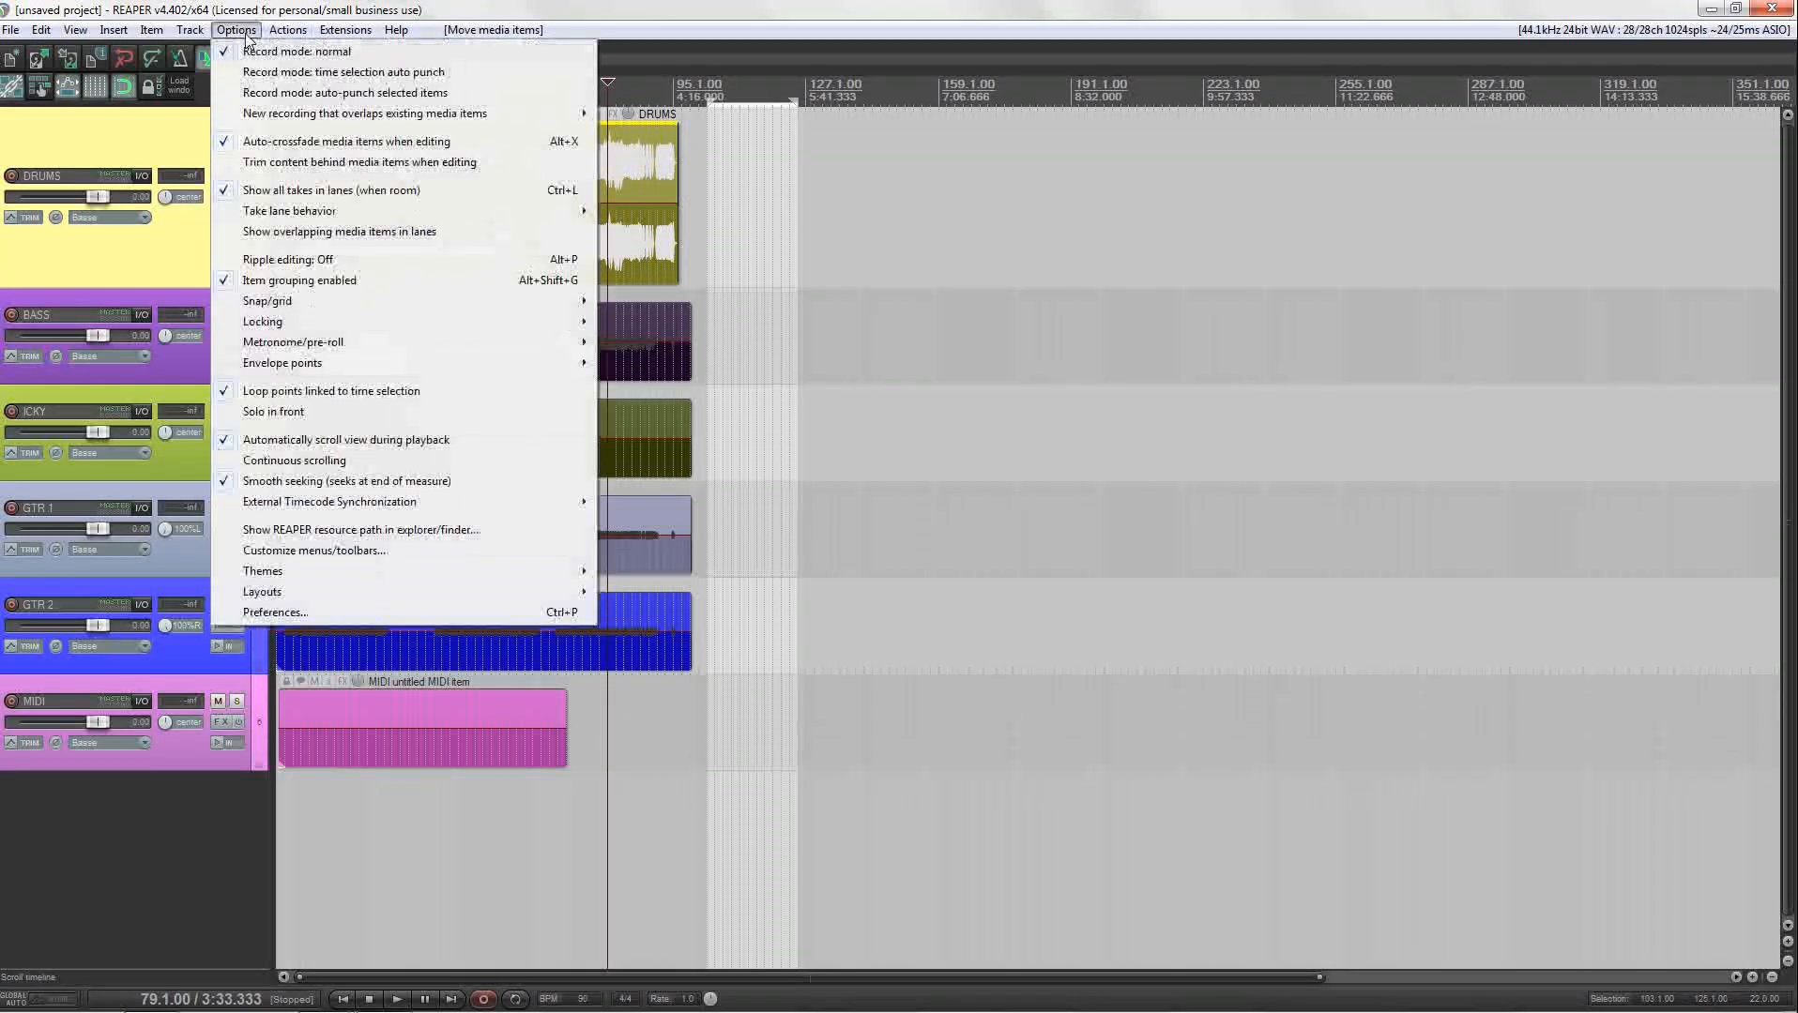
pyautogui.click(281, 613)
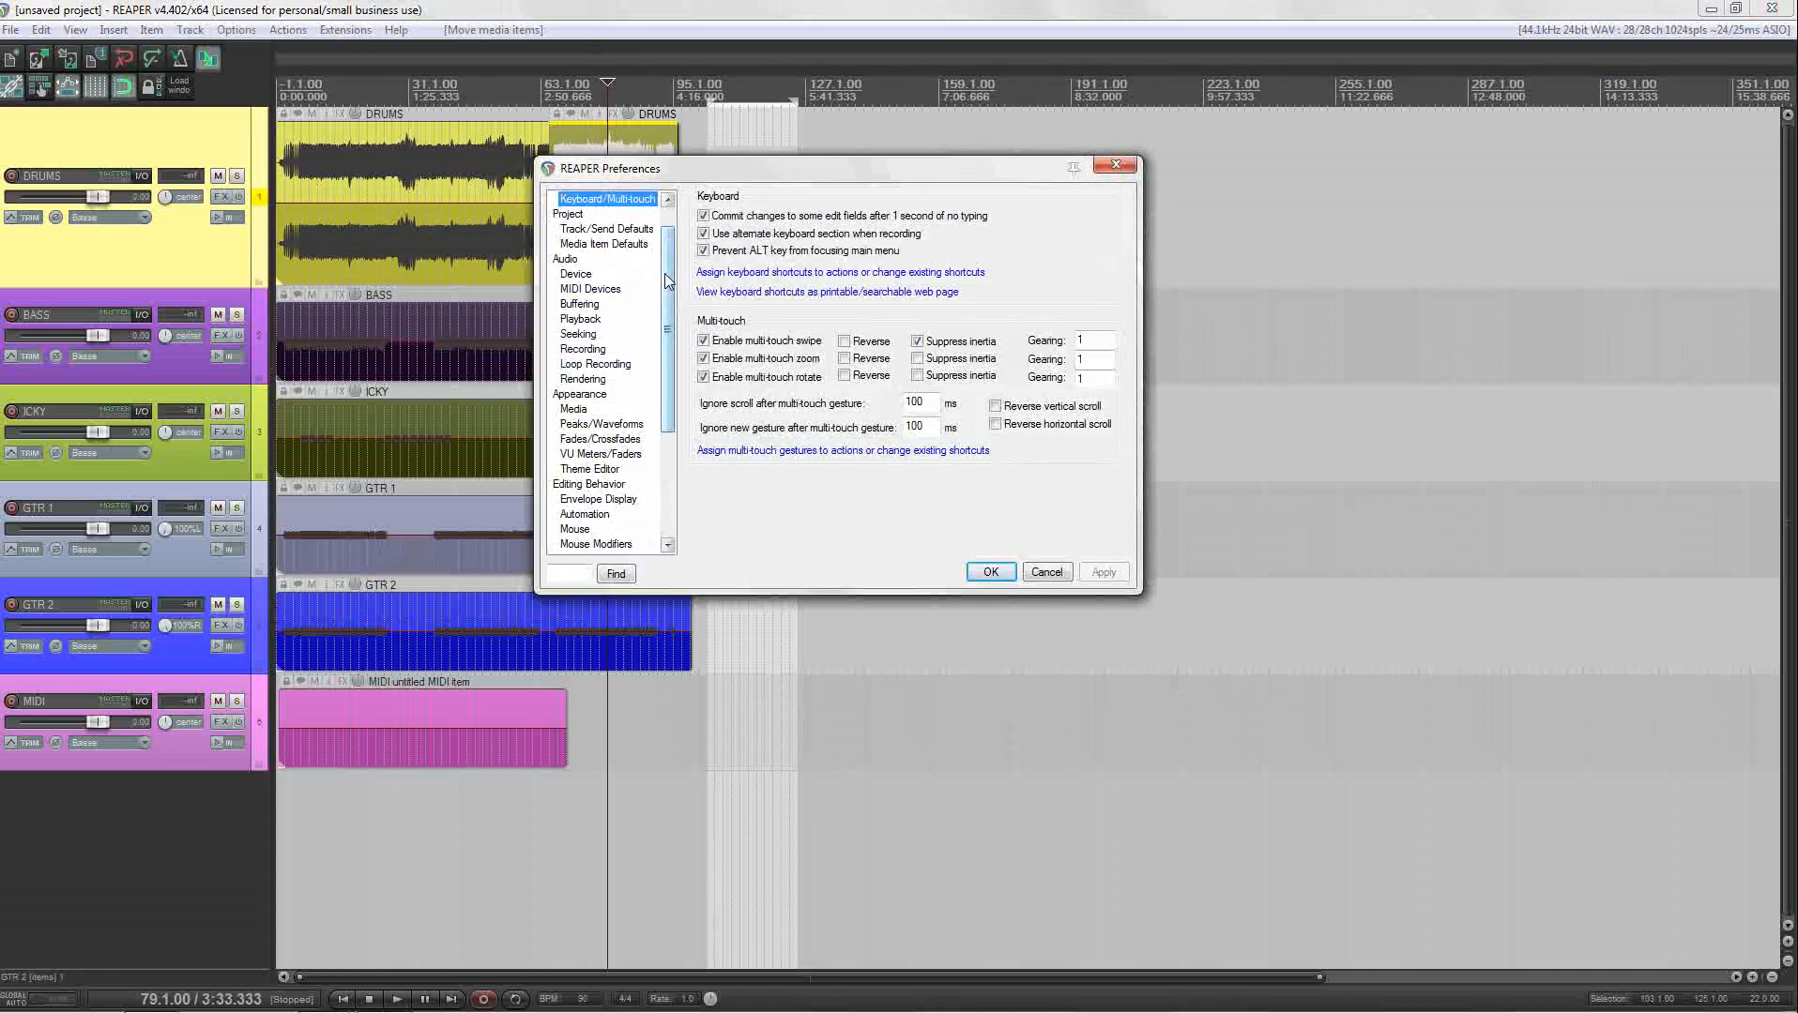
pyautogui.scroll(-3, 610, 319)
pyautogui.click(587, 335)
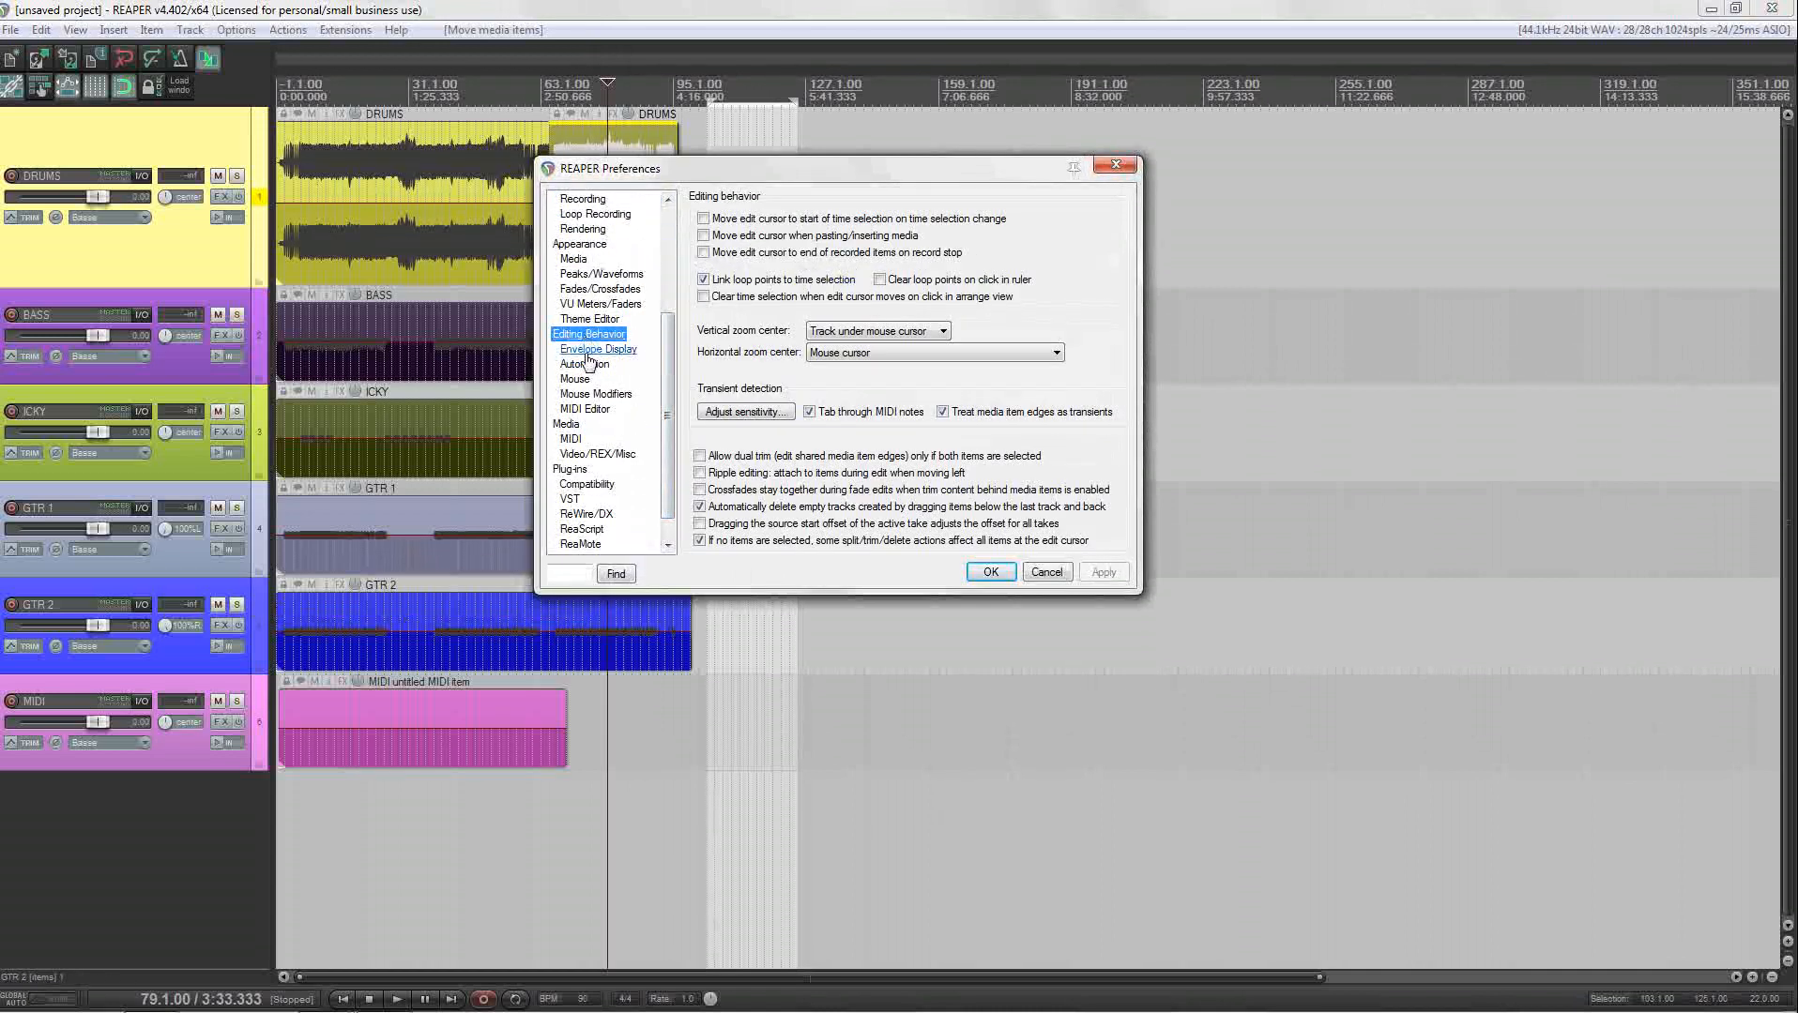
pyautogui.click(595, 393)
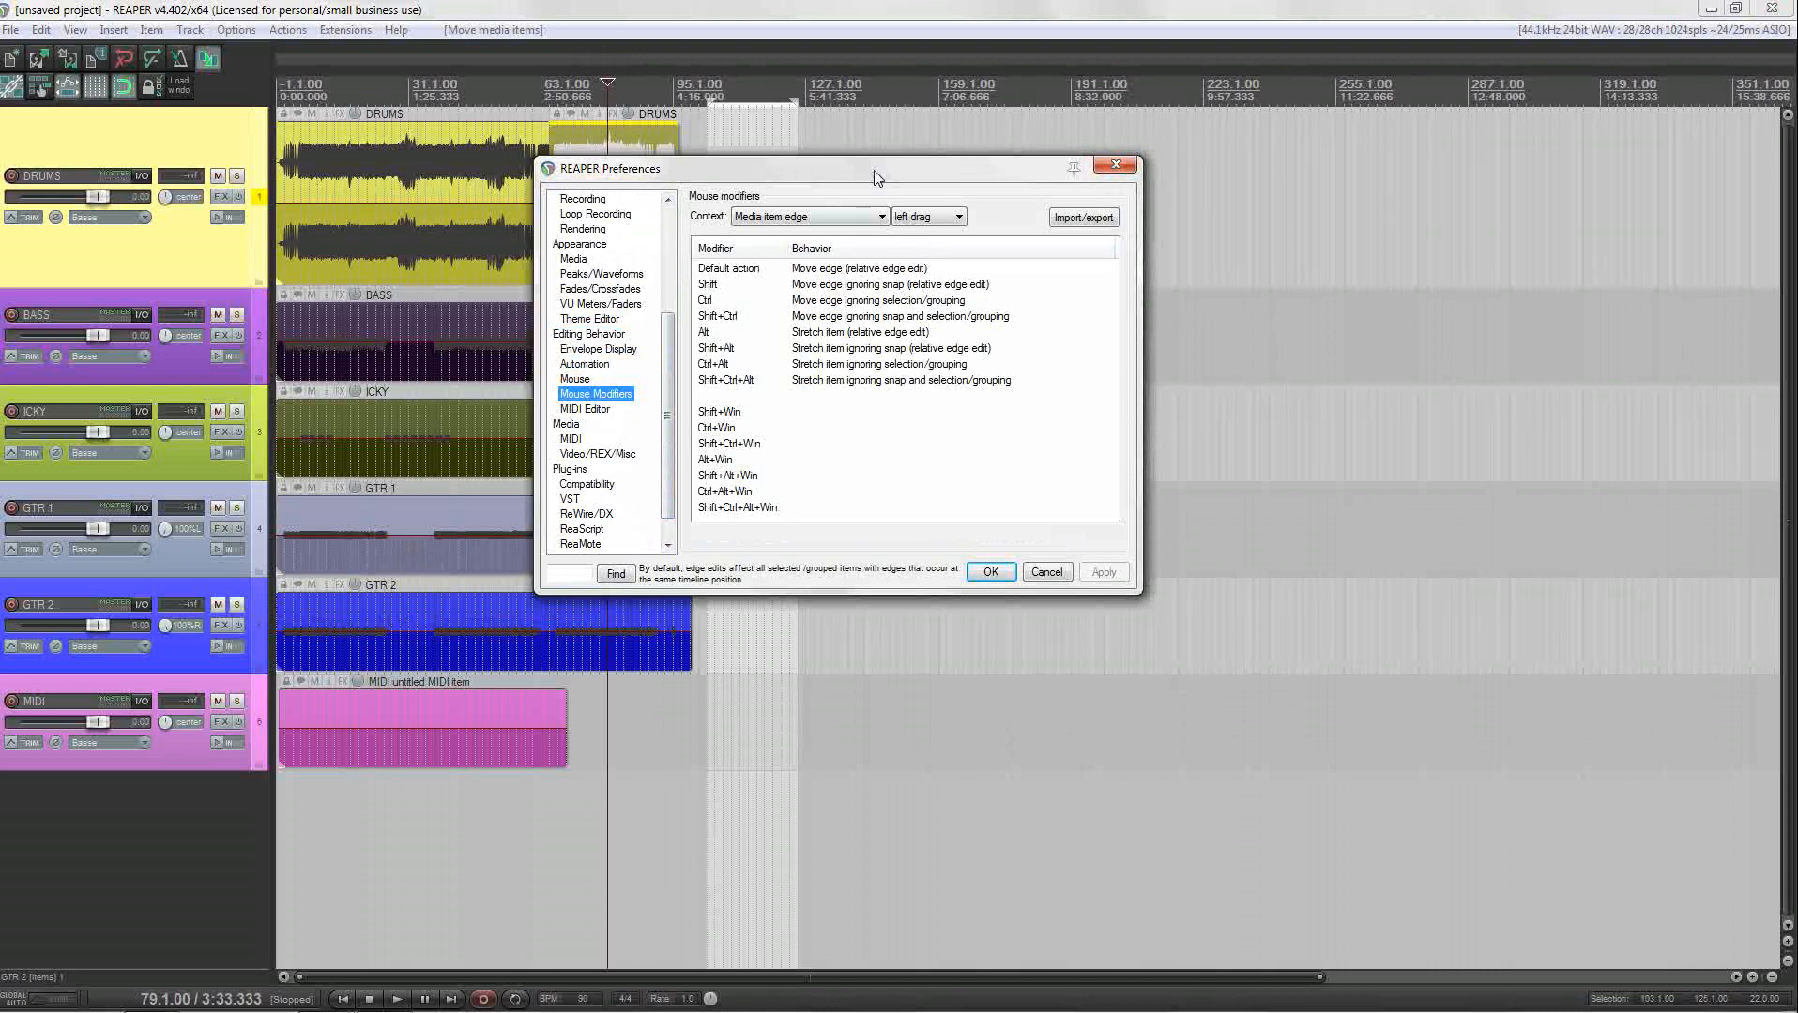
pyautogui.moveTo(872, 171); pyautogui.dragTo(1027, 100)
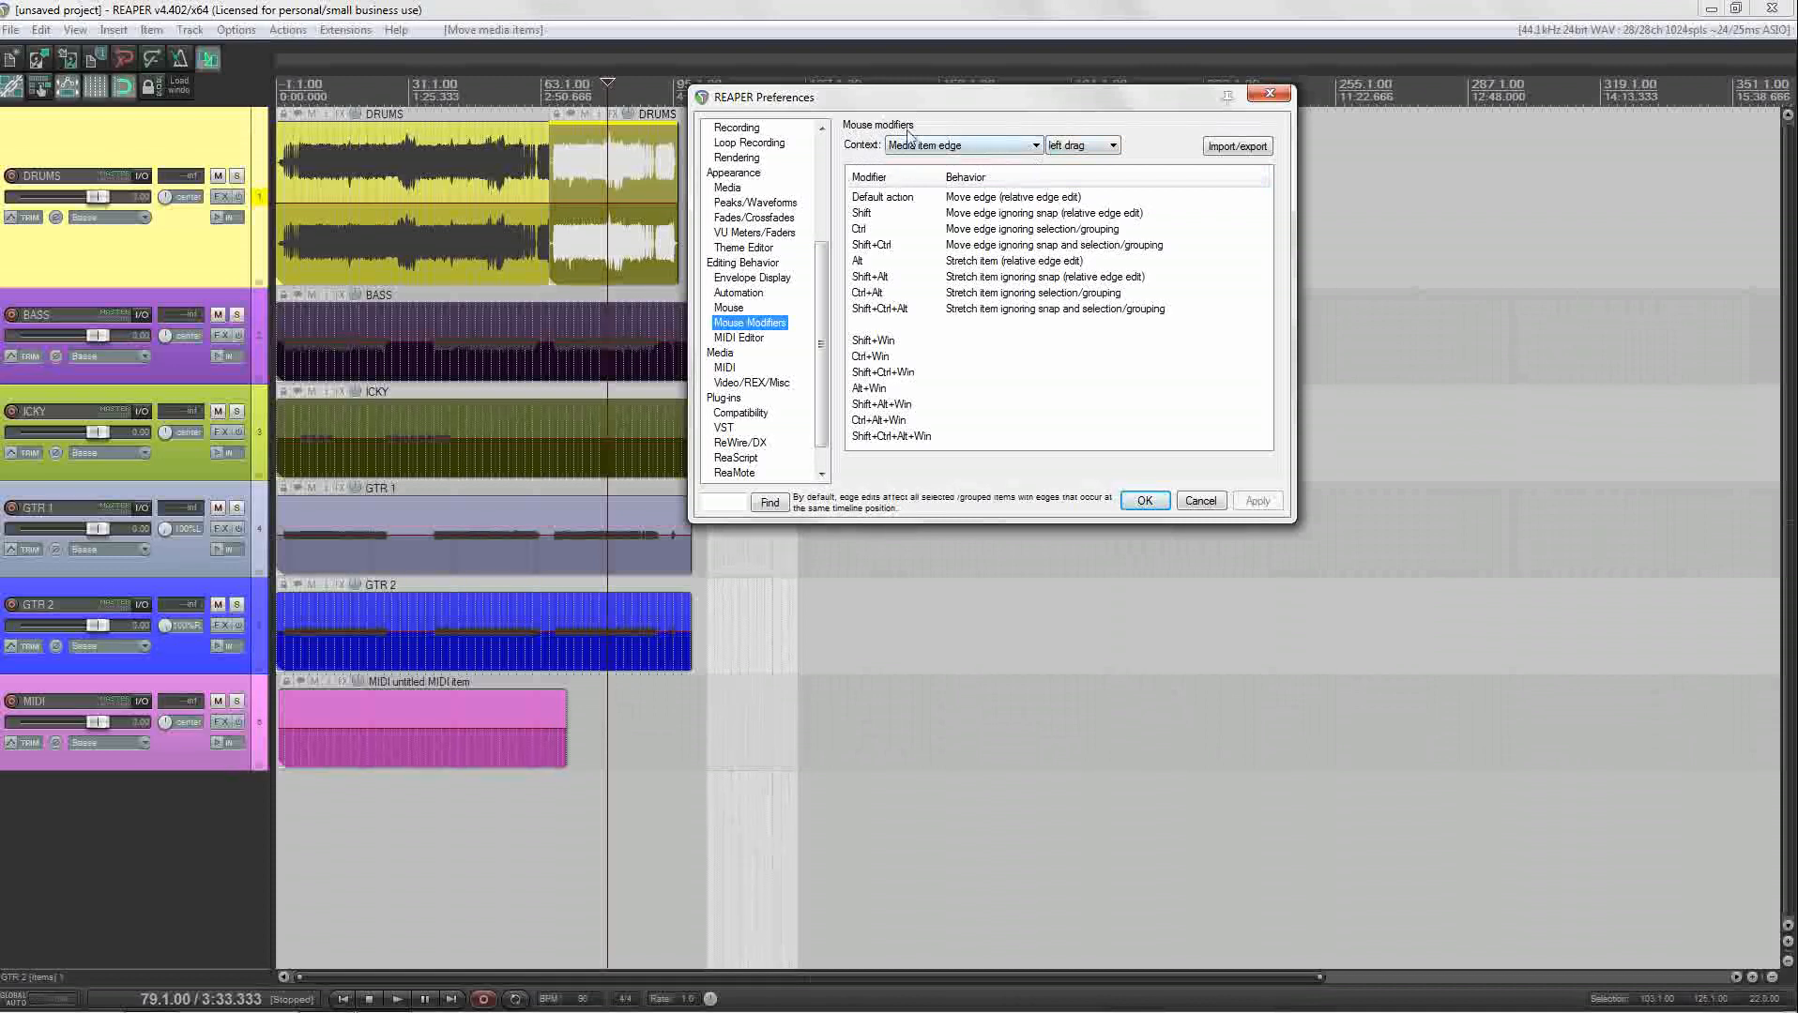
# Step: Examine the modifier behaviors of the Media item edge context for both the left drag and double click actions
pyautogui.click(993, 148)
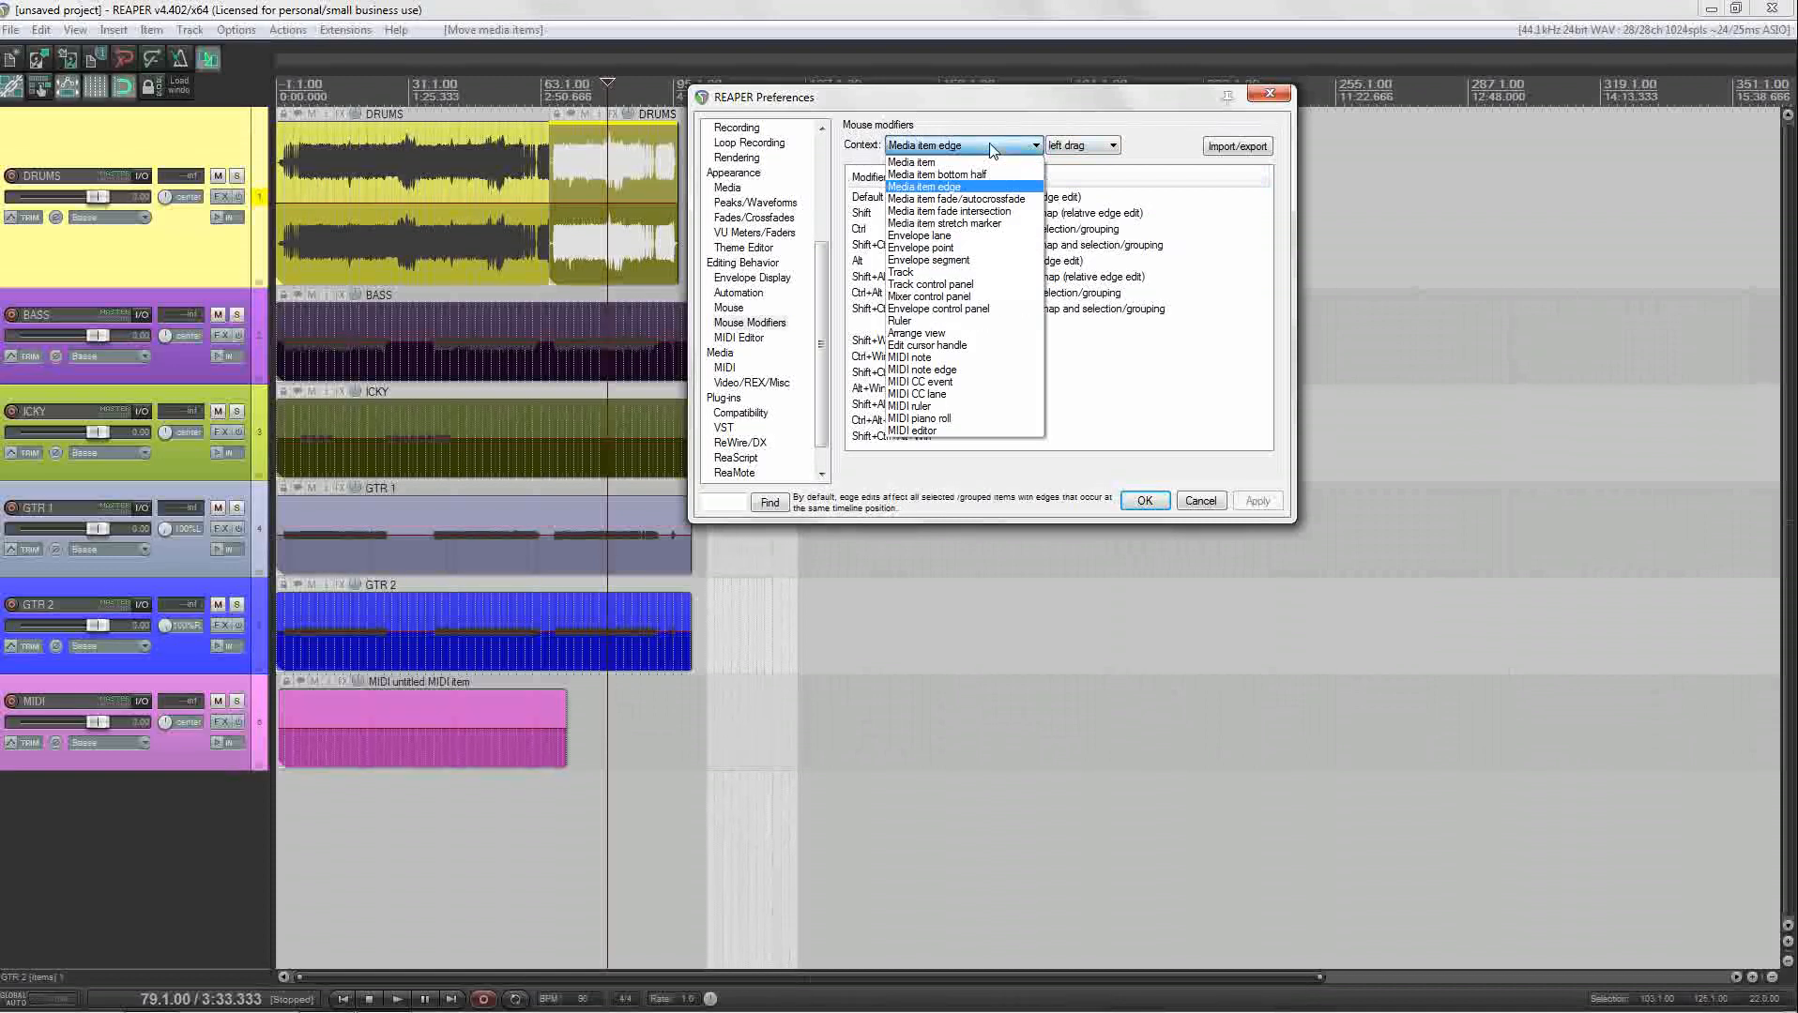
pyautogui.click(972, 187)
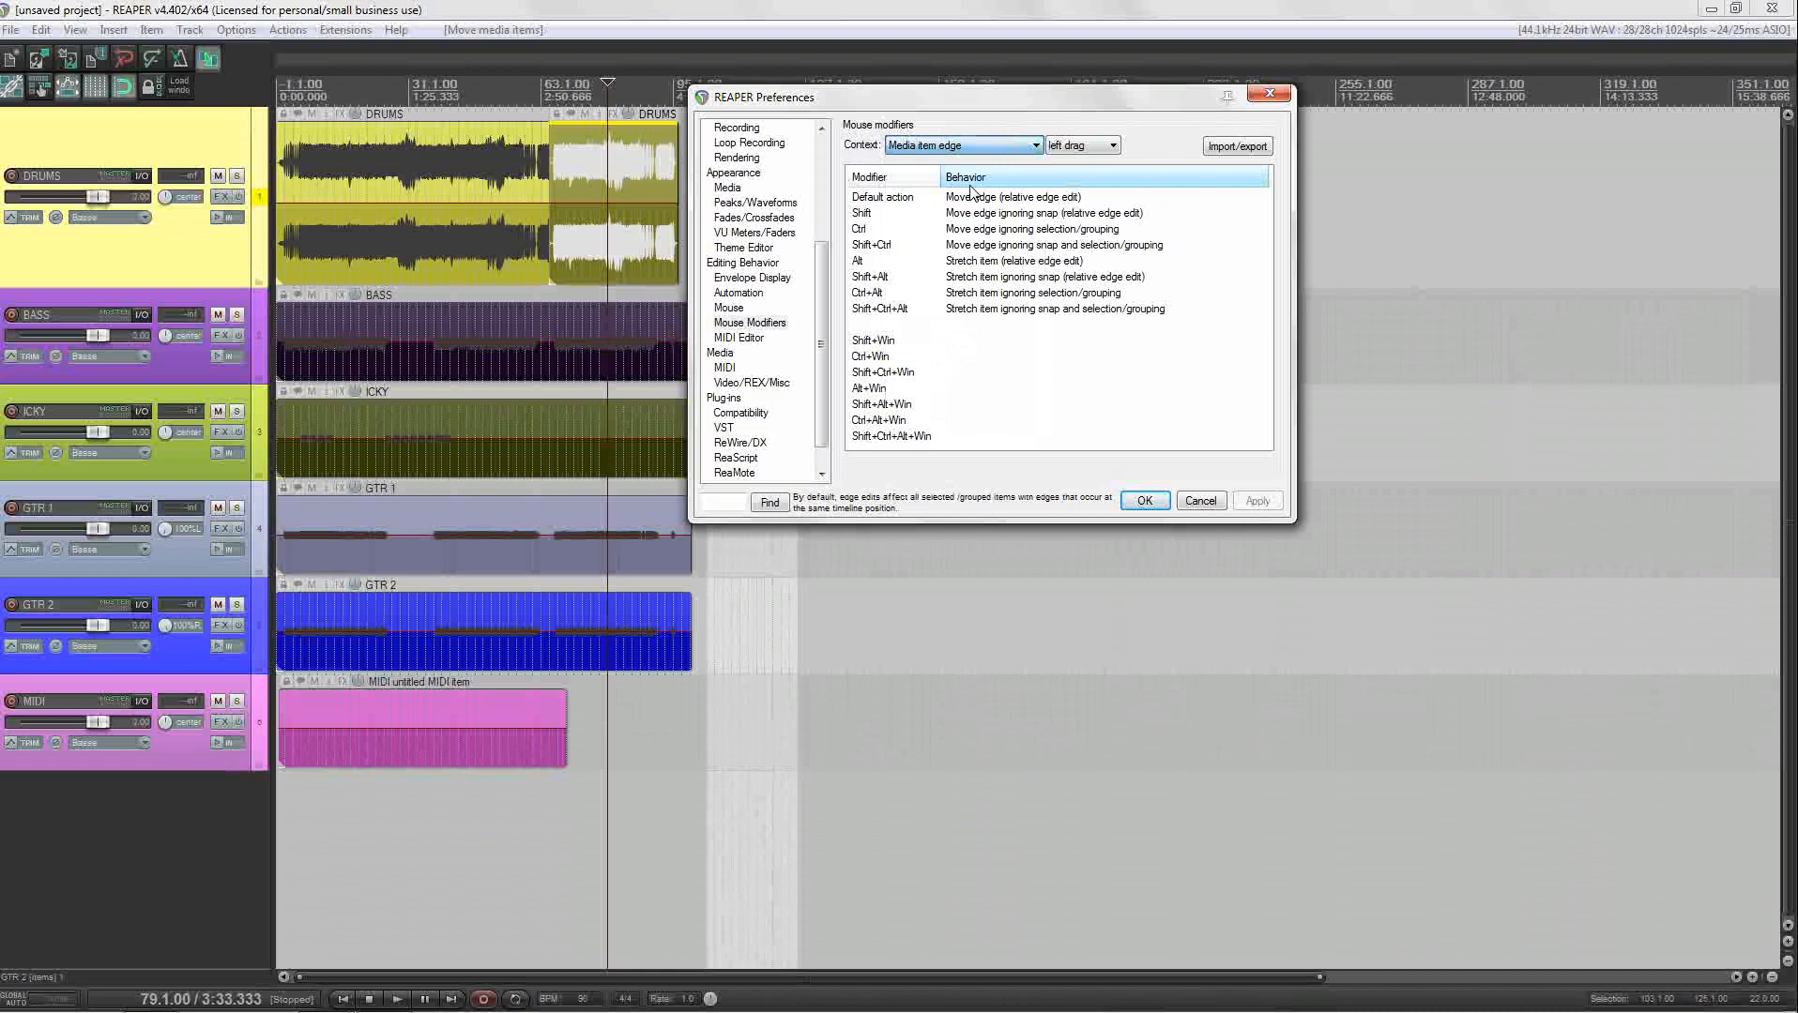
pyautogui.click(1096, 150)
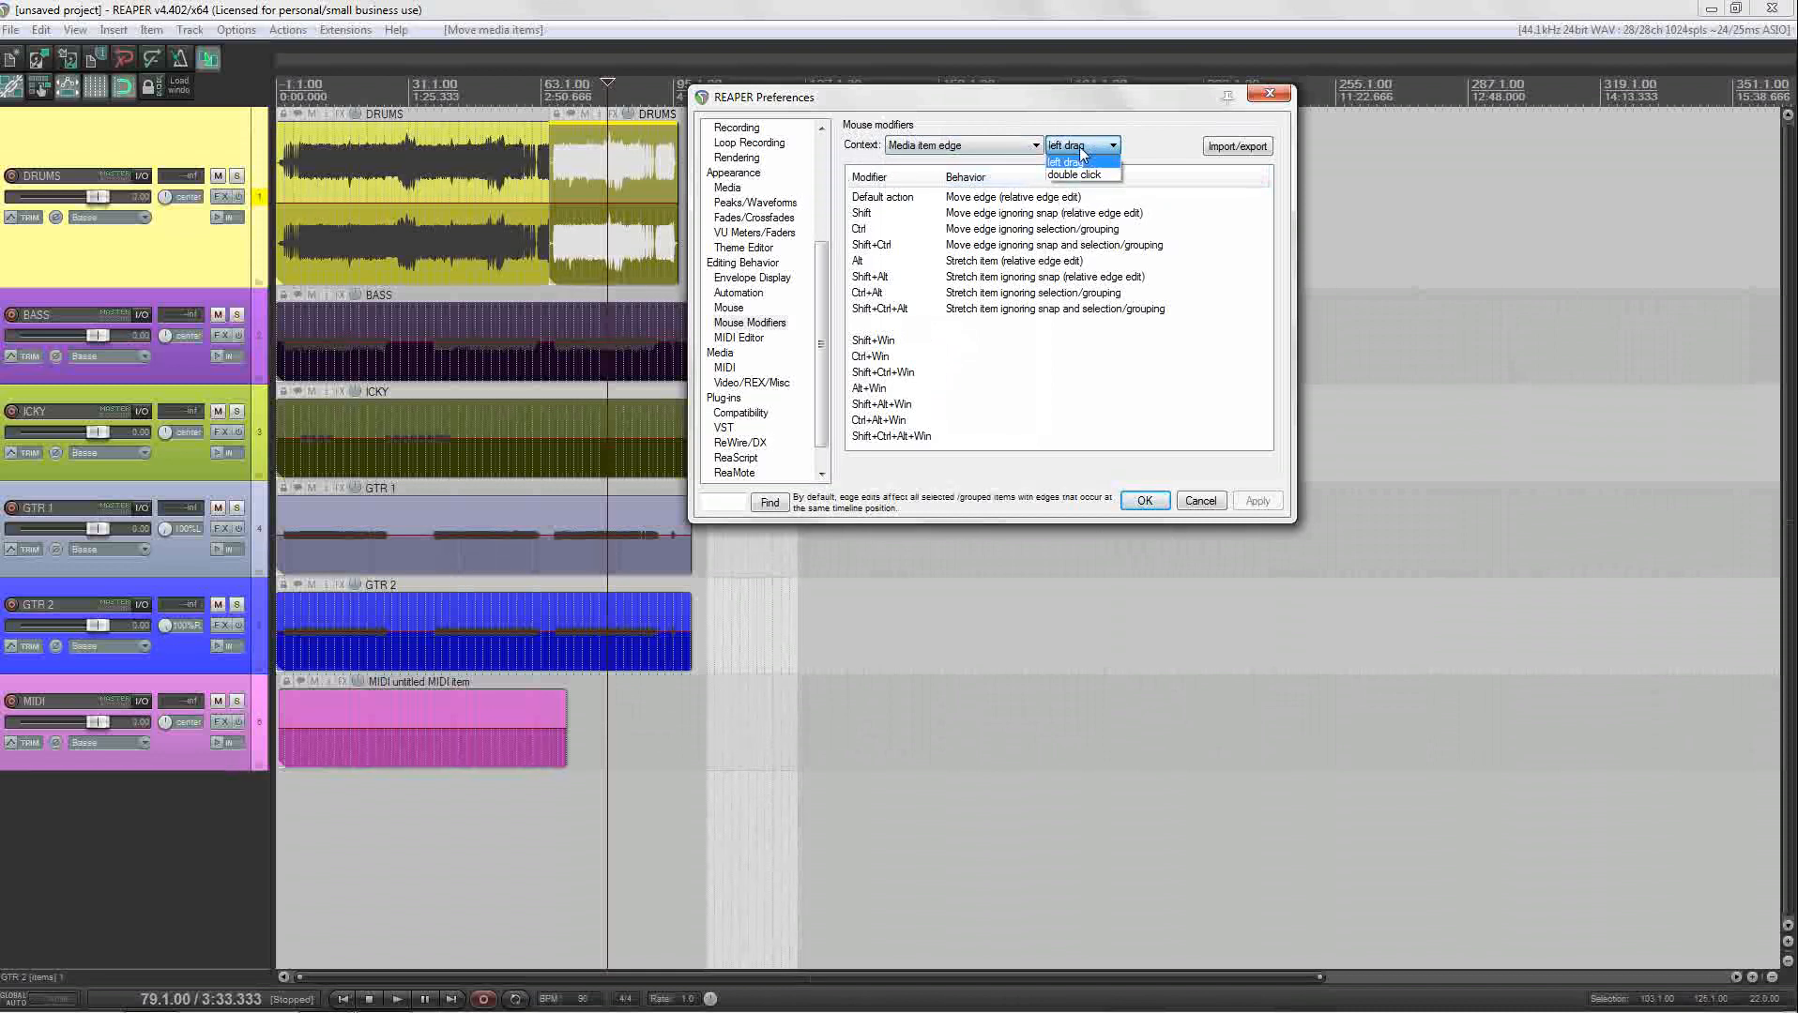
pyautogui.click(1089, 162)
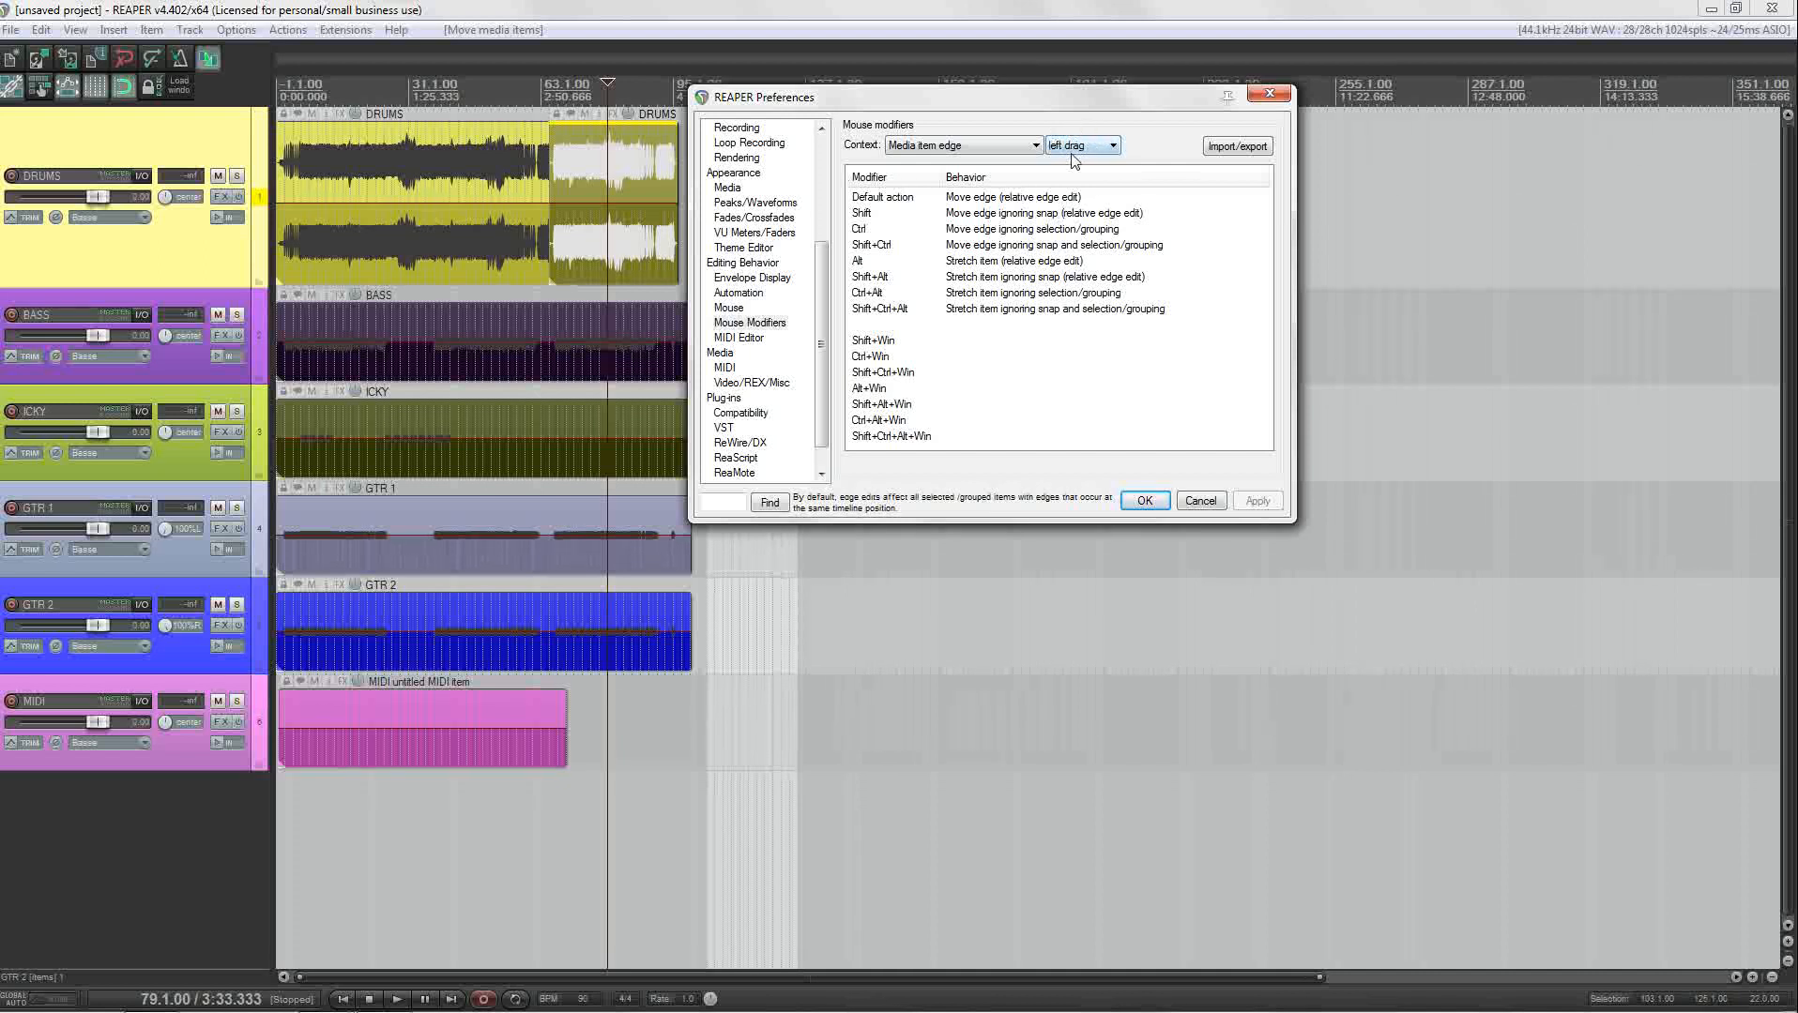
pyautogui.click(887, 202)
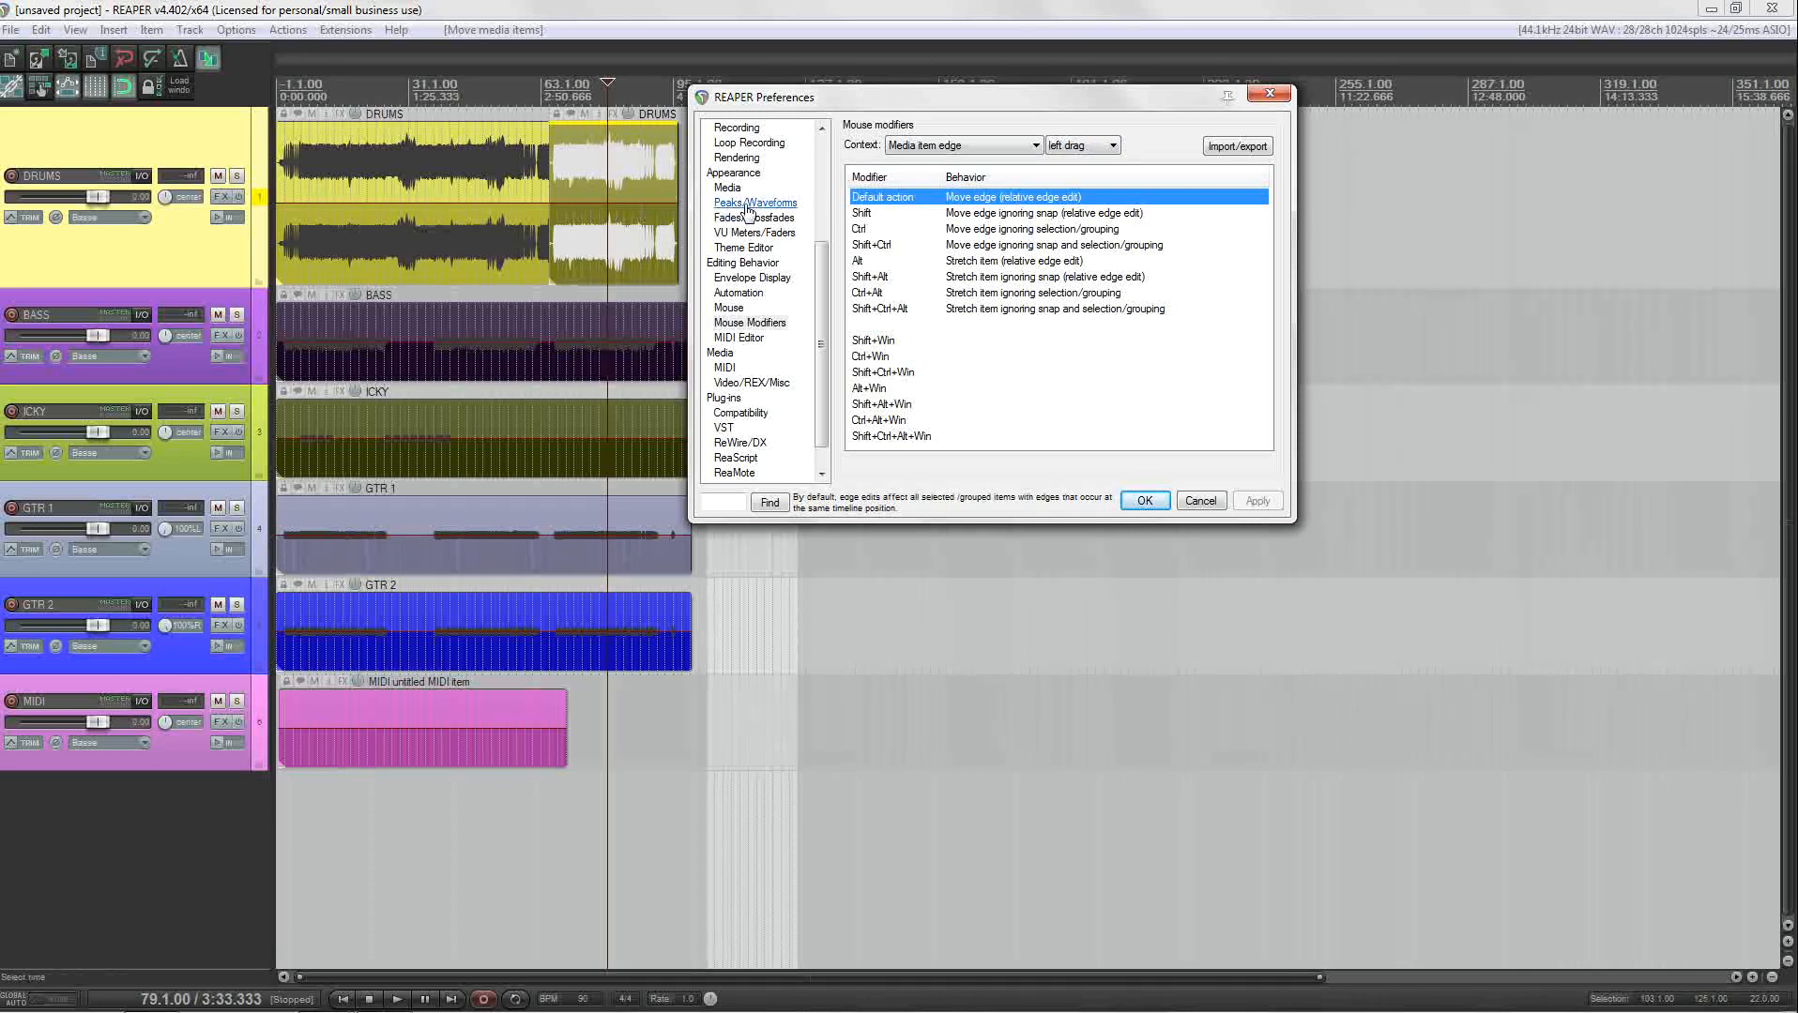
pyautogui.click(864, 213)
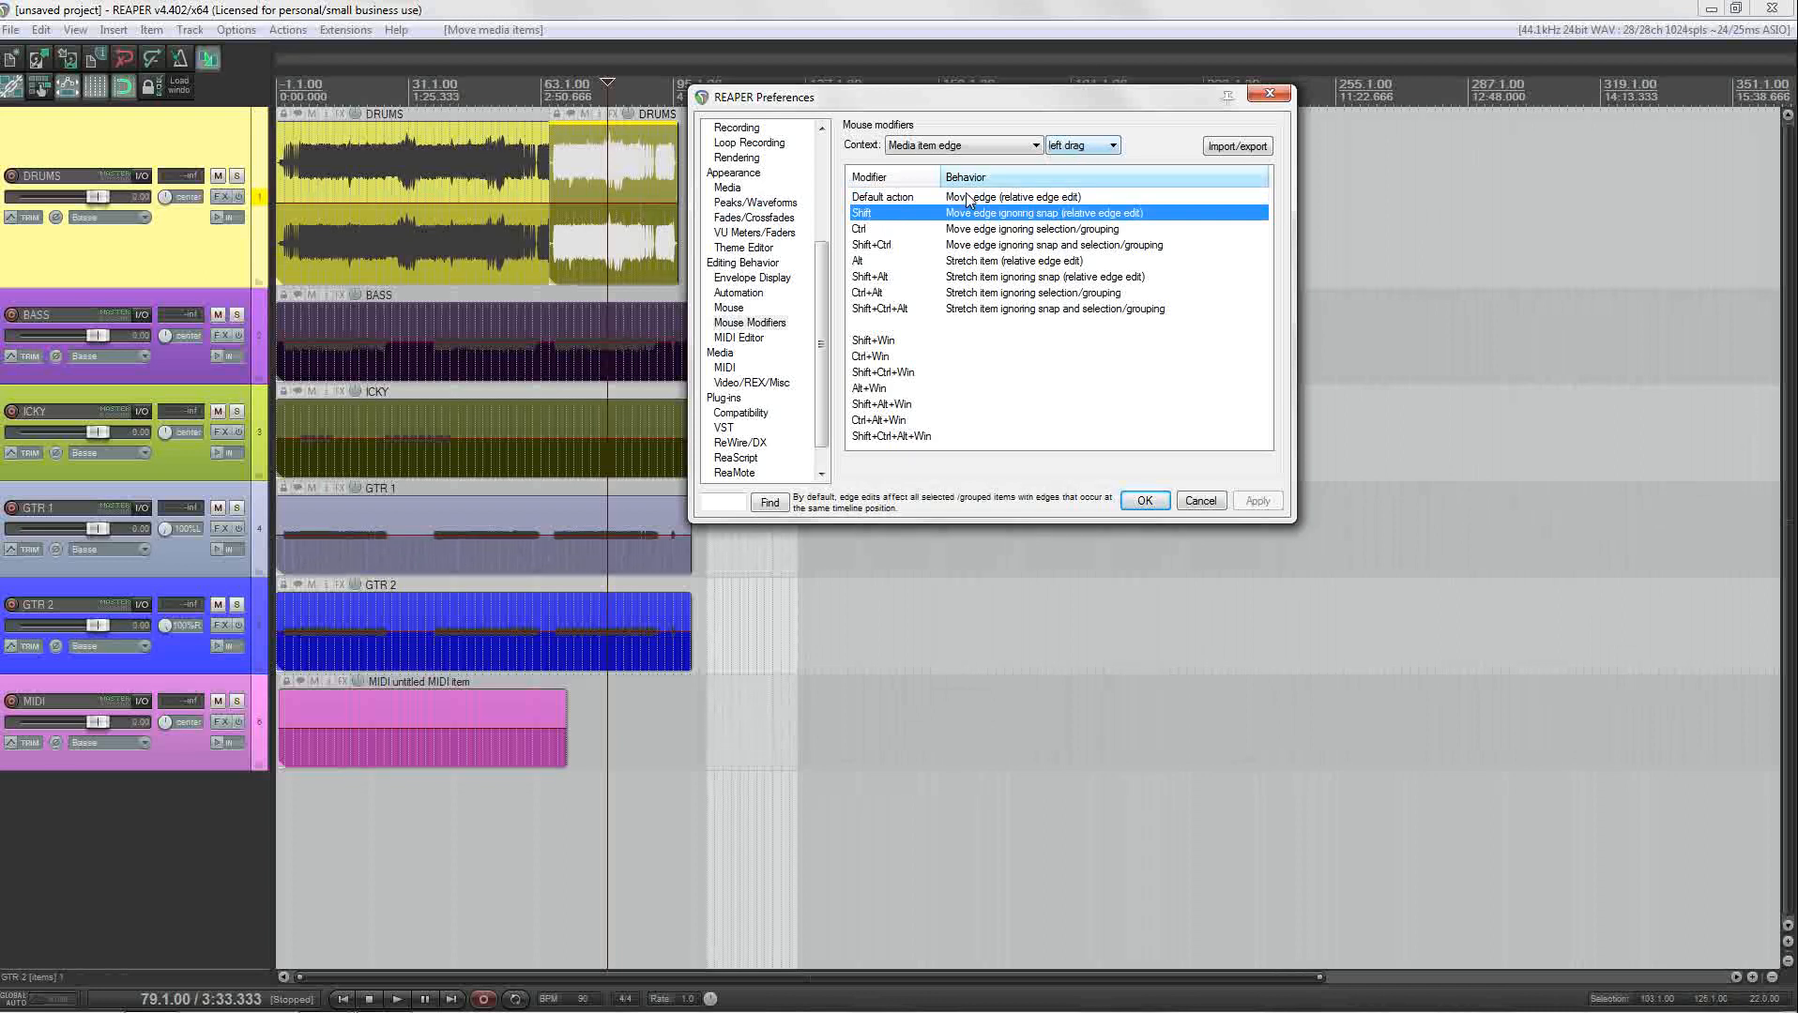
pyautogui.click(1079, 151)
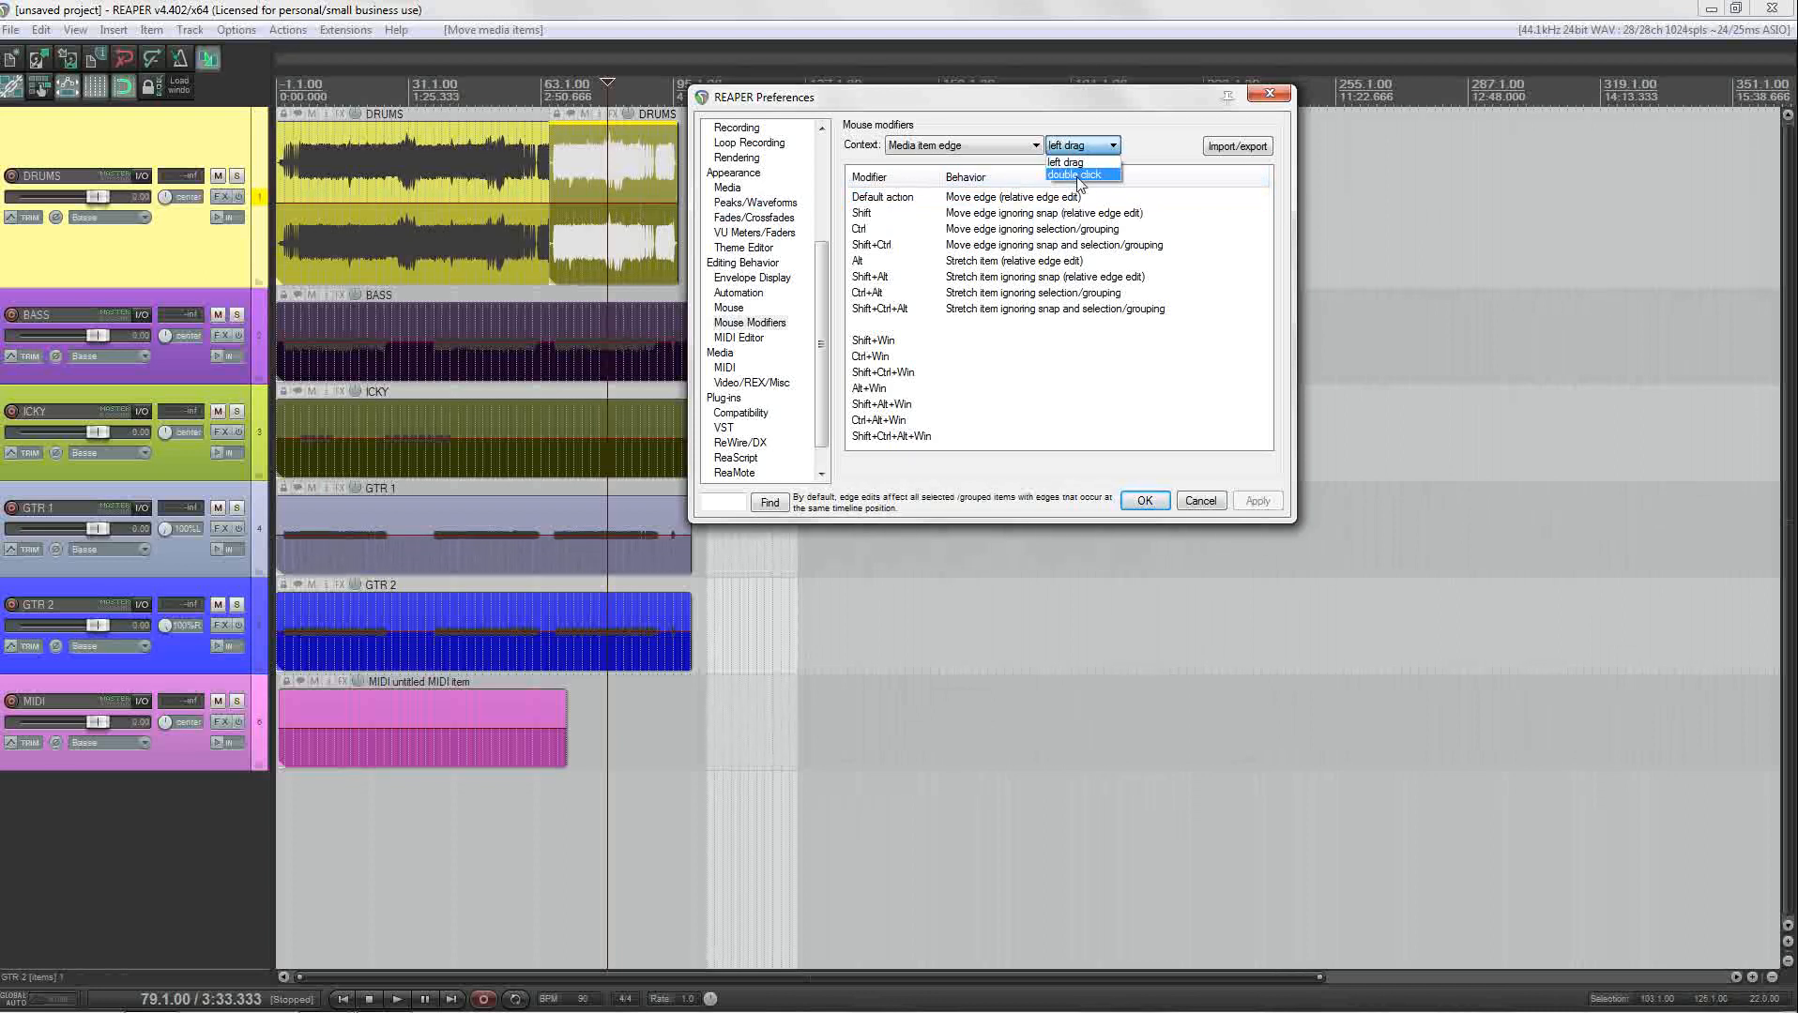
pyautogui.click(1079, 175)
pyautogui.click(1081, 145)
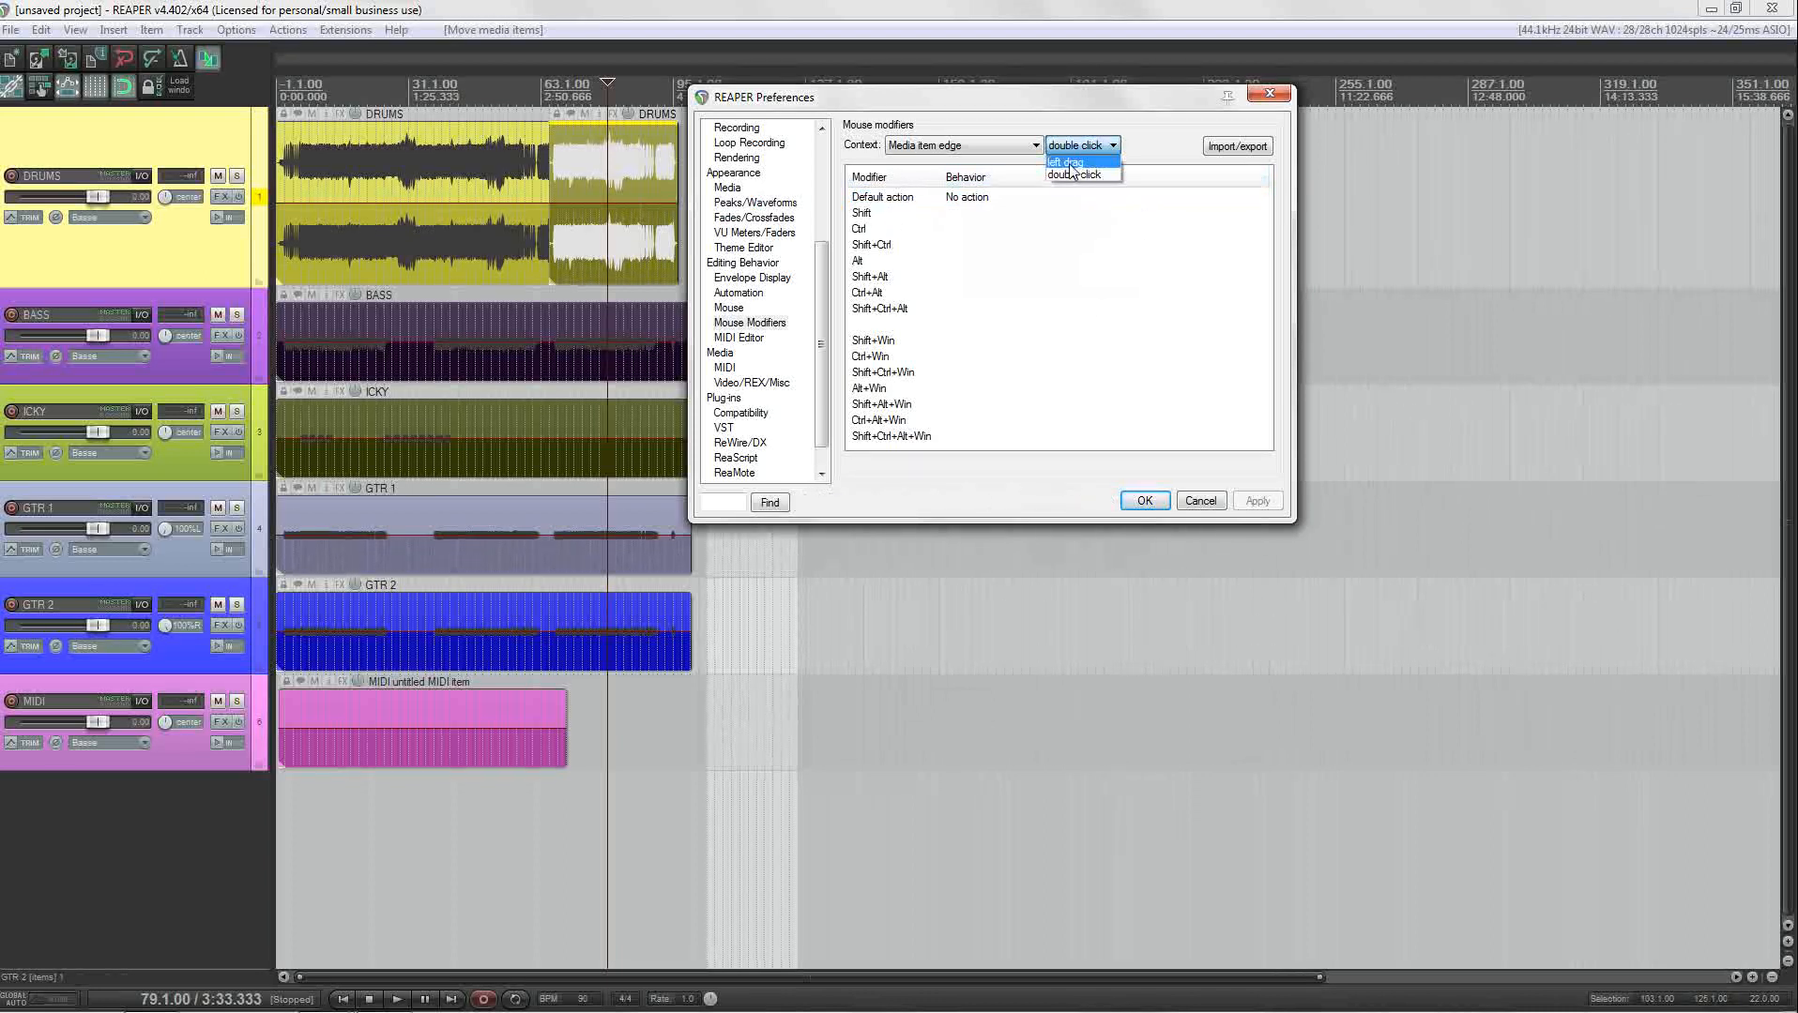
pyautogui.click(1066, 162)
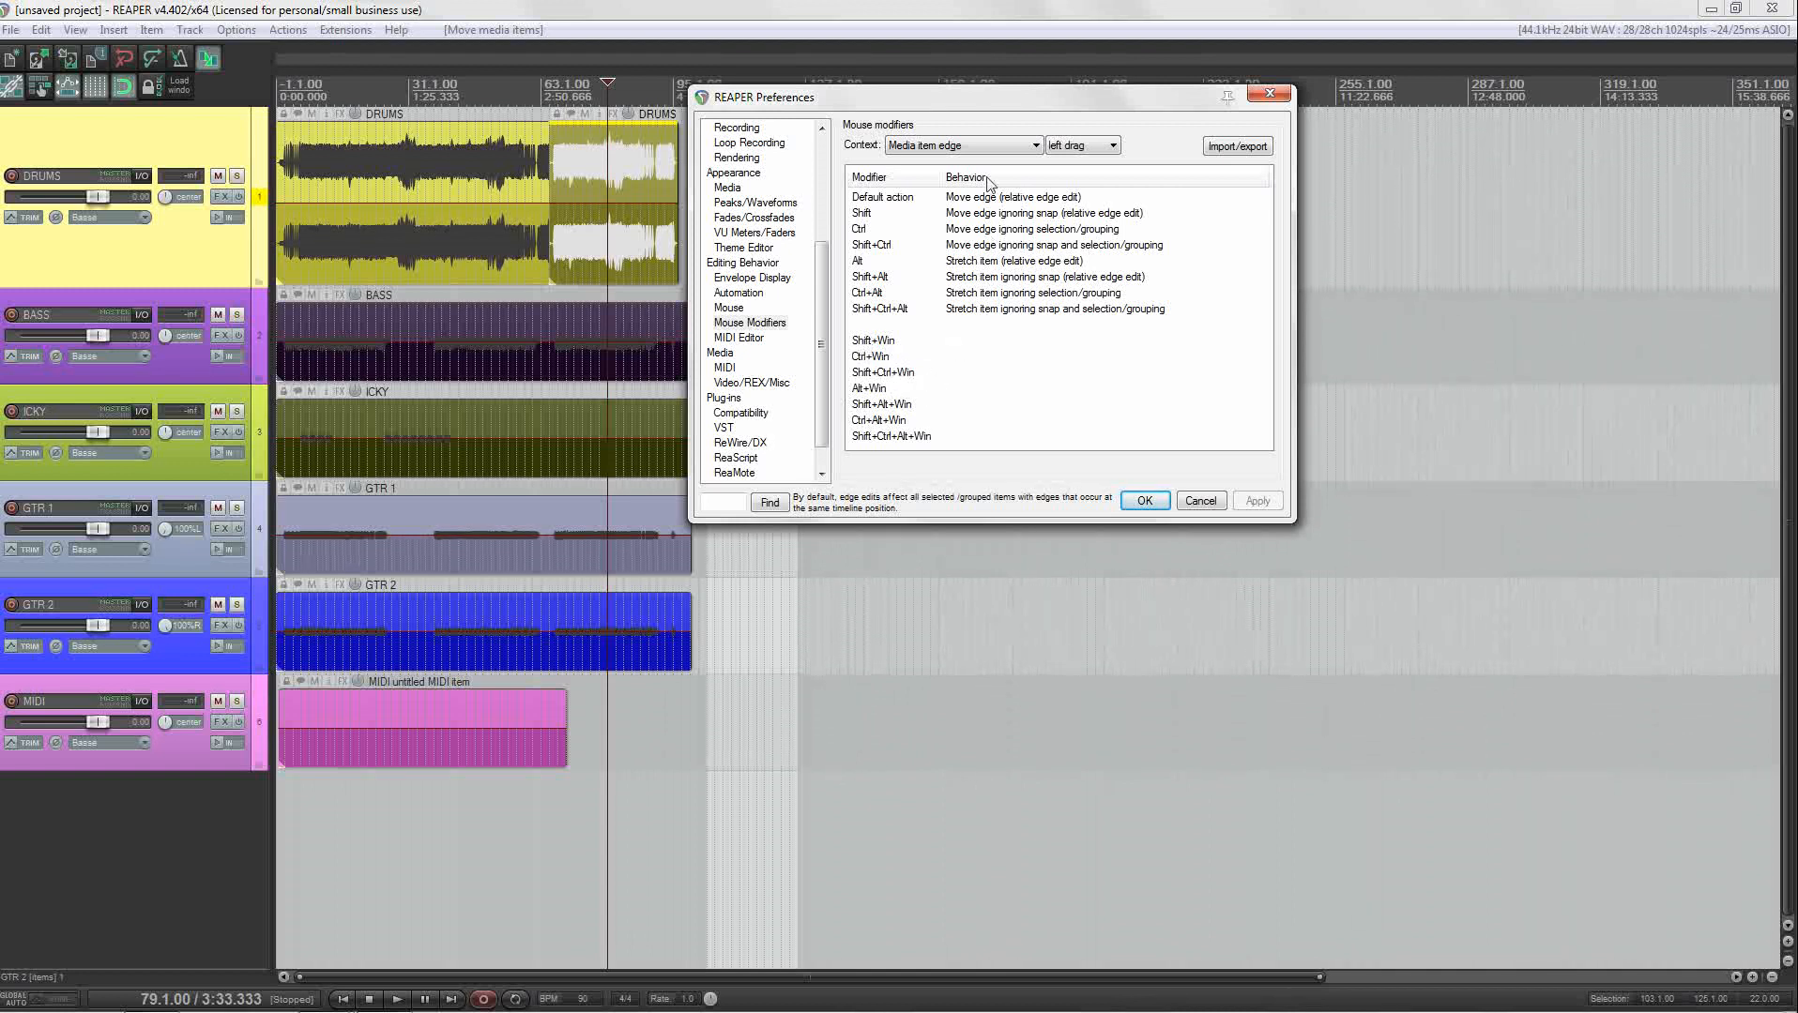
# Step: Switch the modifier context to Media item with left click and test its default behavior by deselecting and reselecting the second DRUMS item
pyautogui.click(1014, 152)
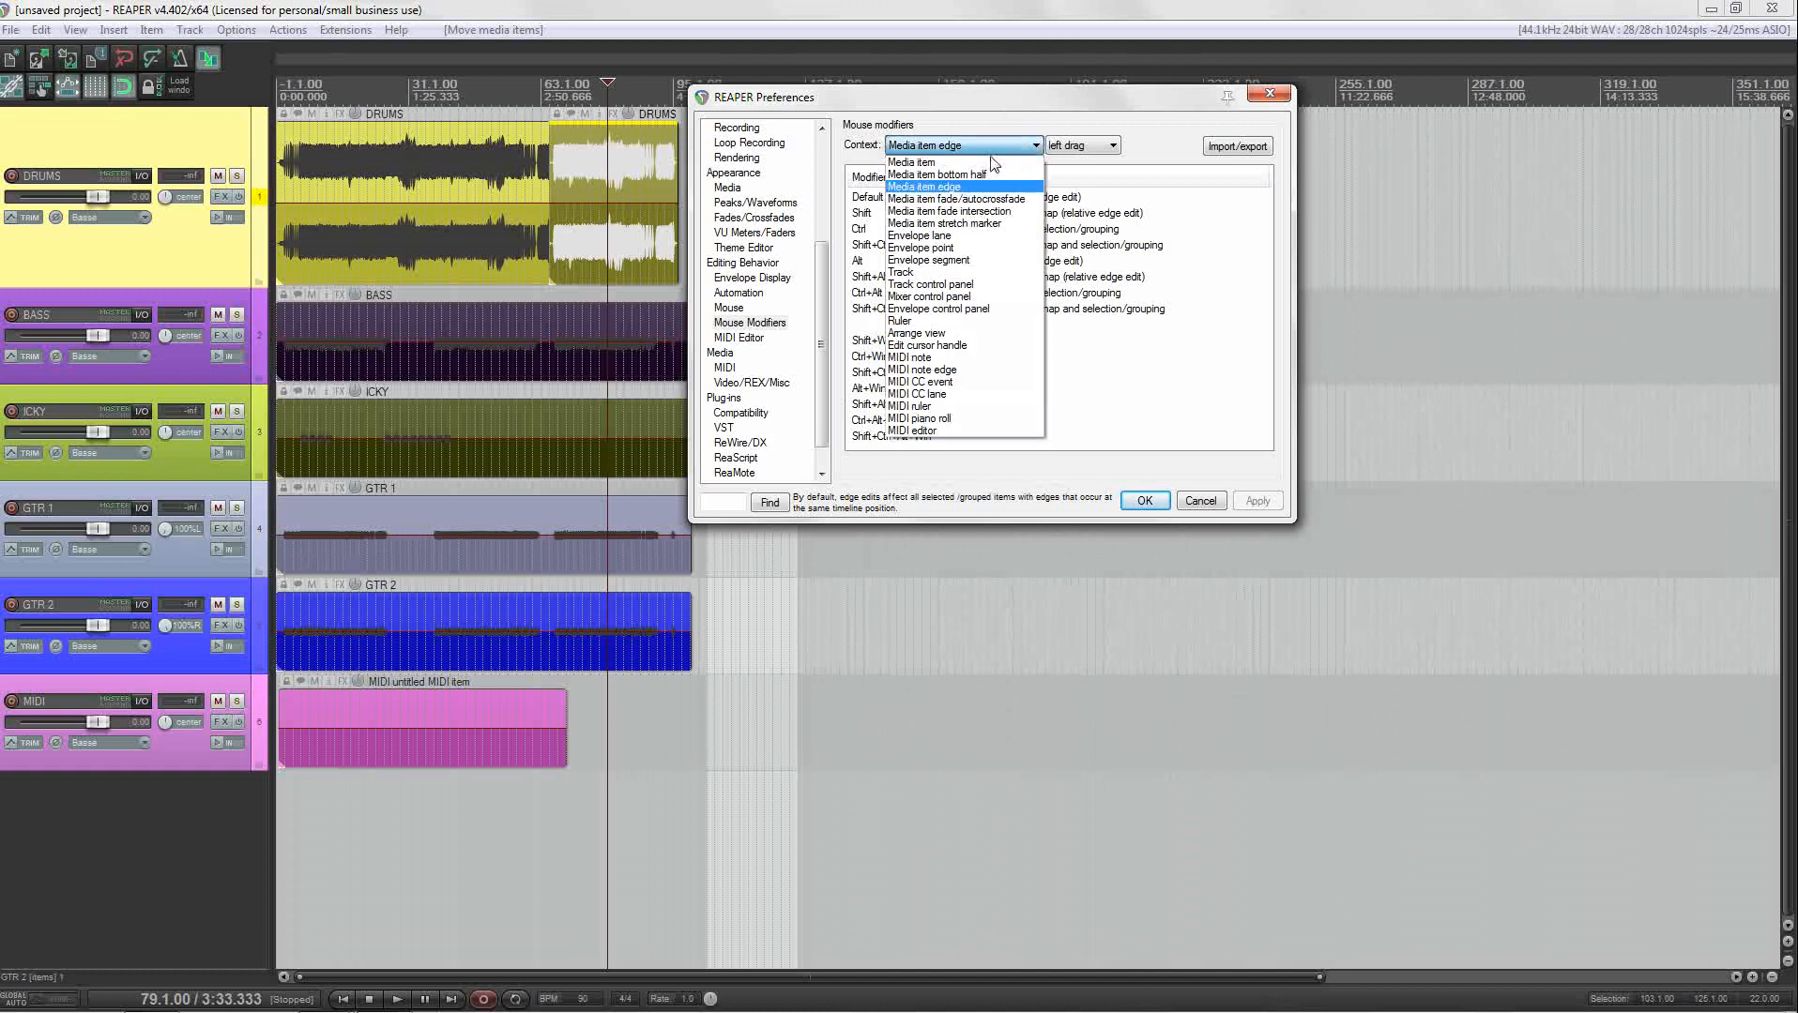
pyautogui.click(994, 161)
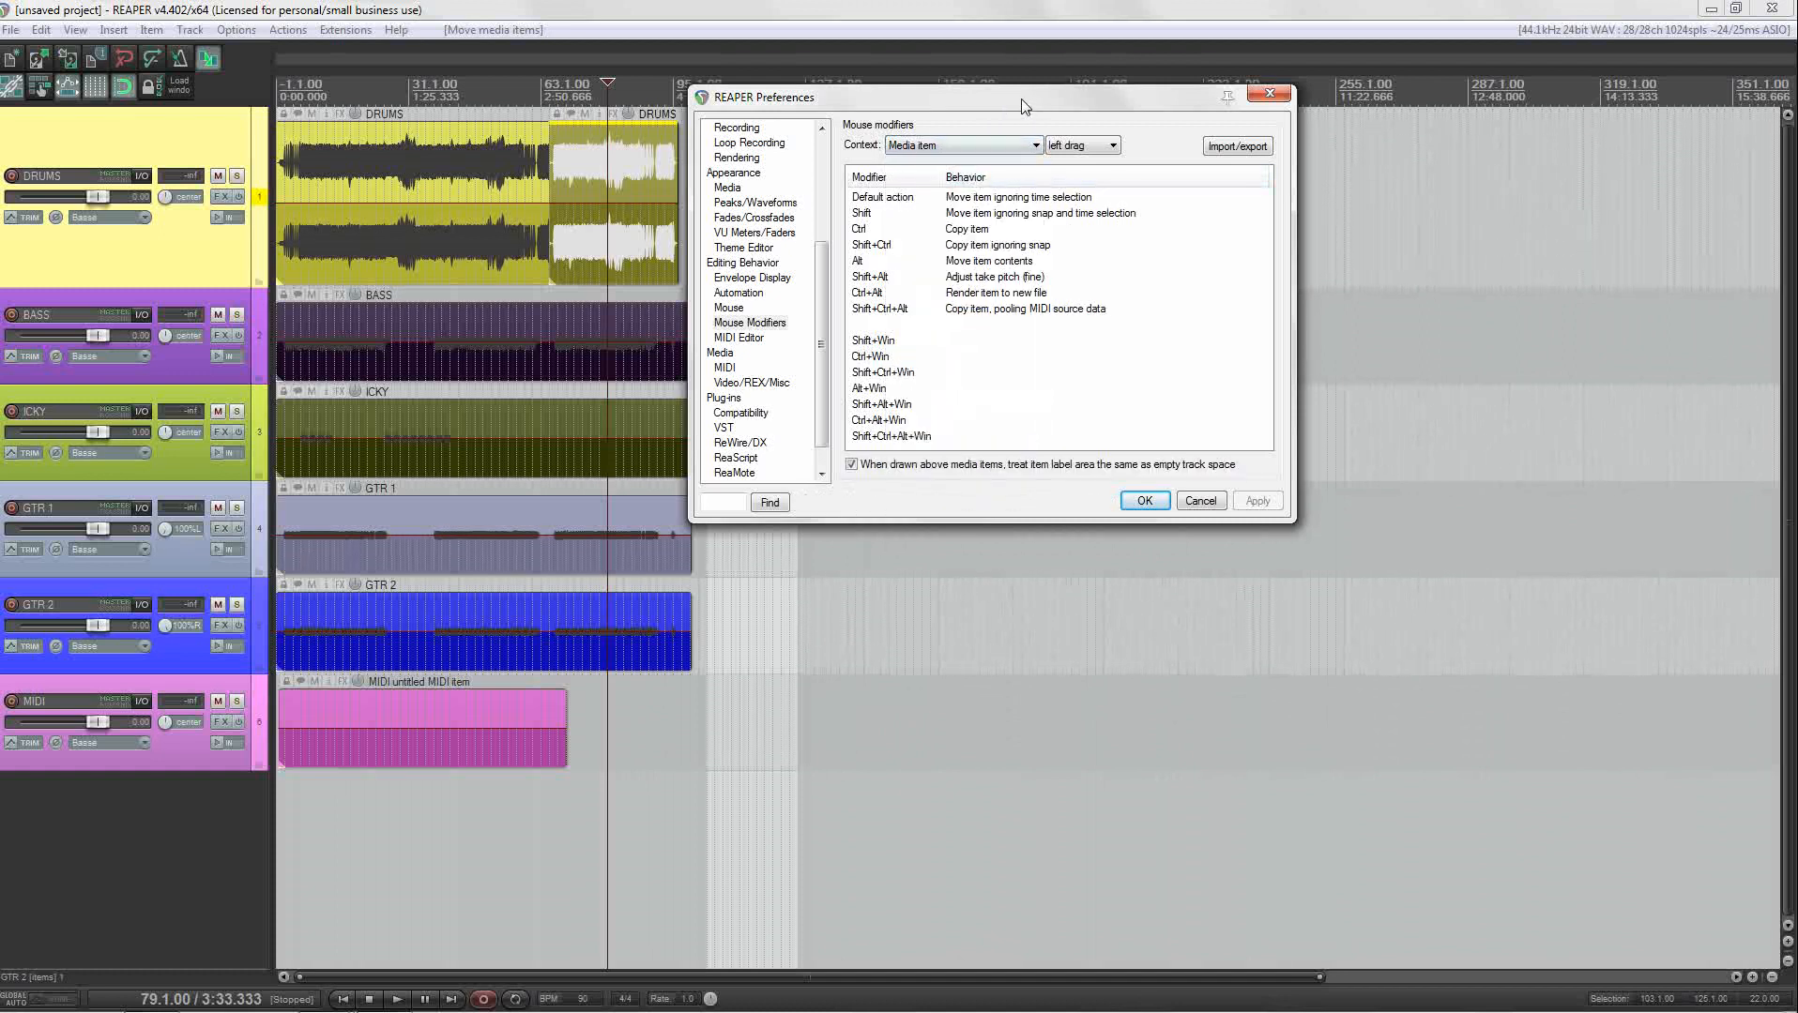
pyautogui.moveTo(1029, 106); pyautogui.dragTo(1087, 106)
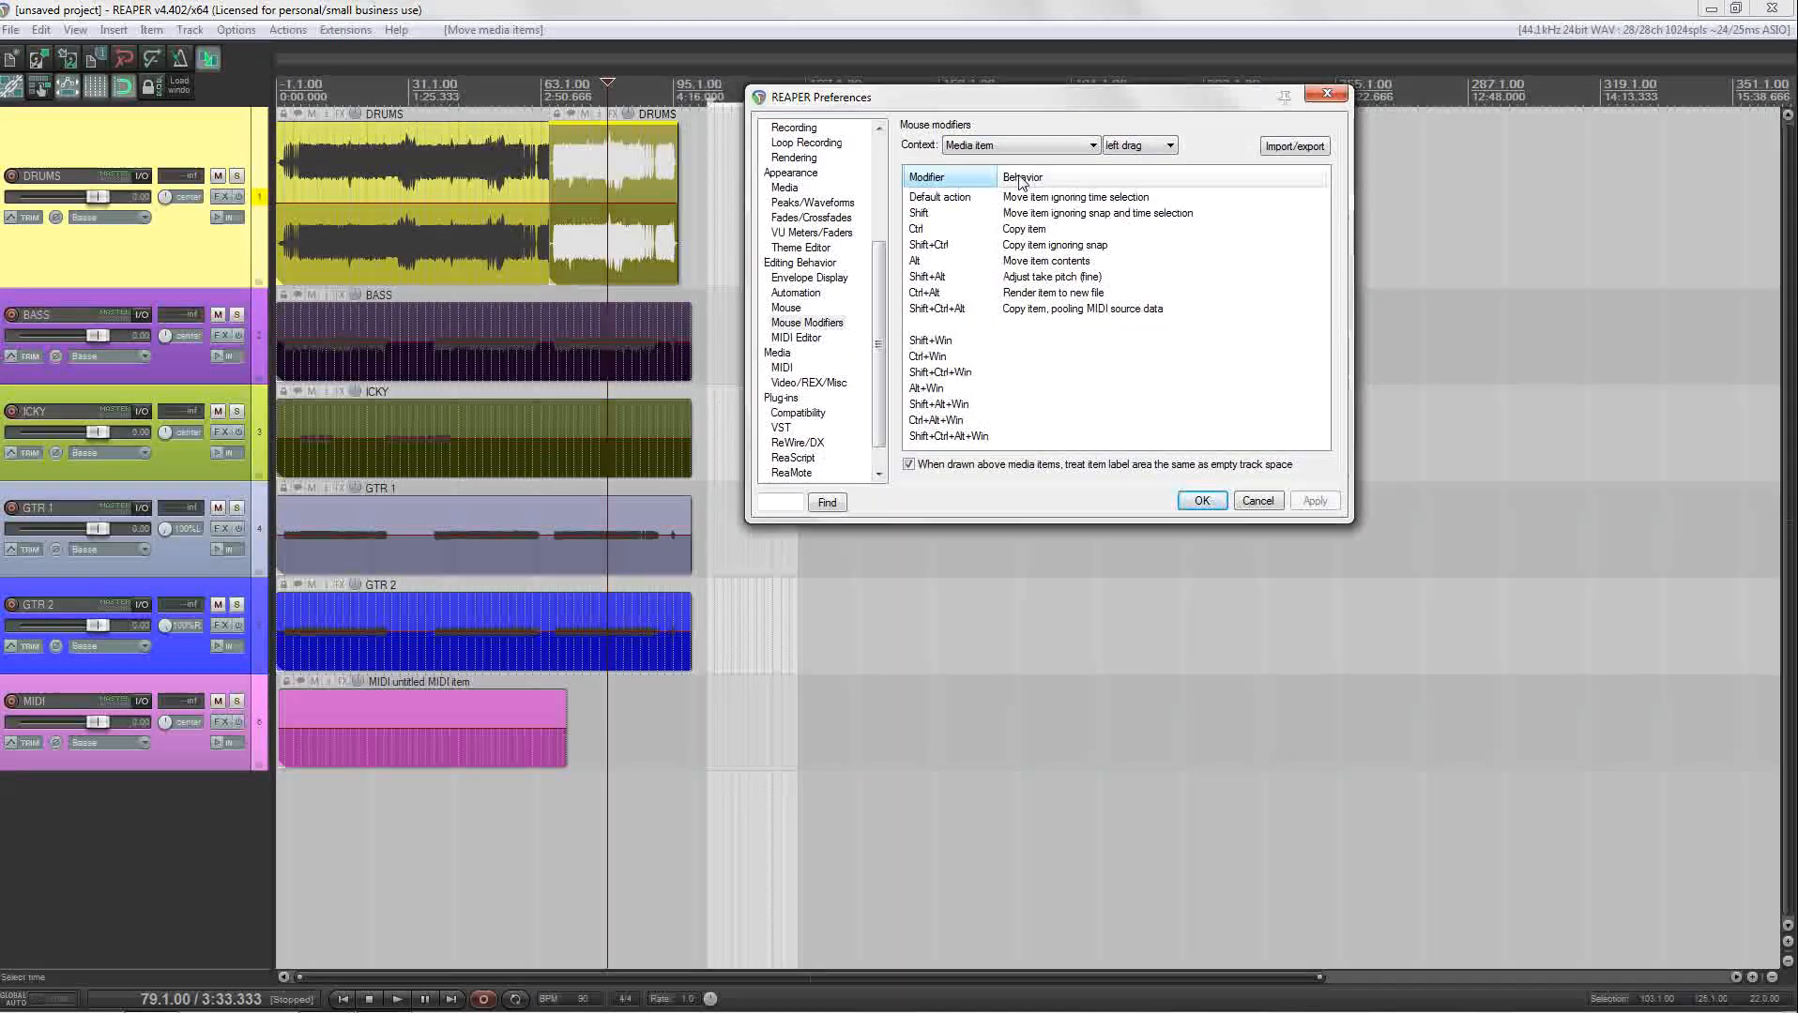
pyautogui.click(1135, 146)
pyautogui.click(1133, 163)
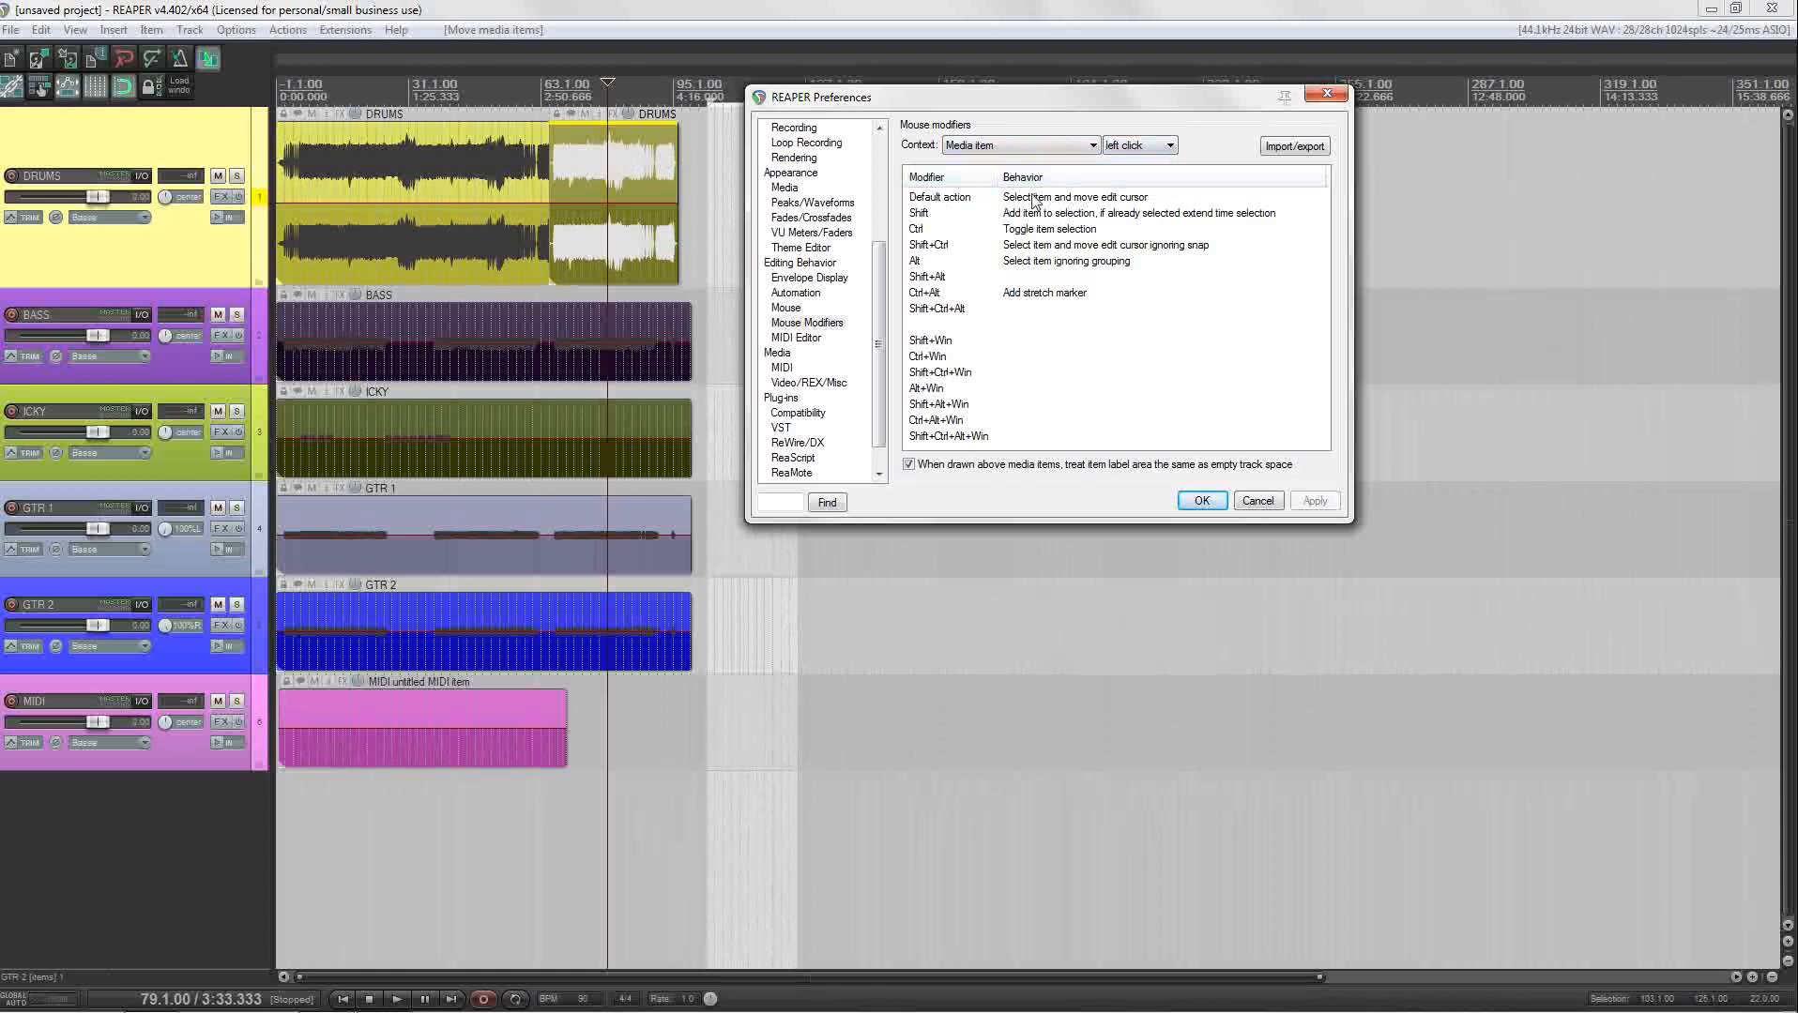
pyautogui.click(723, 197)
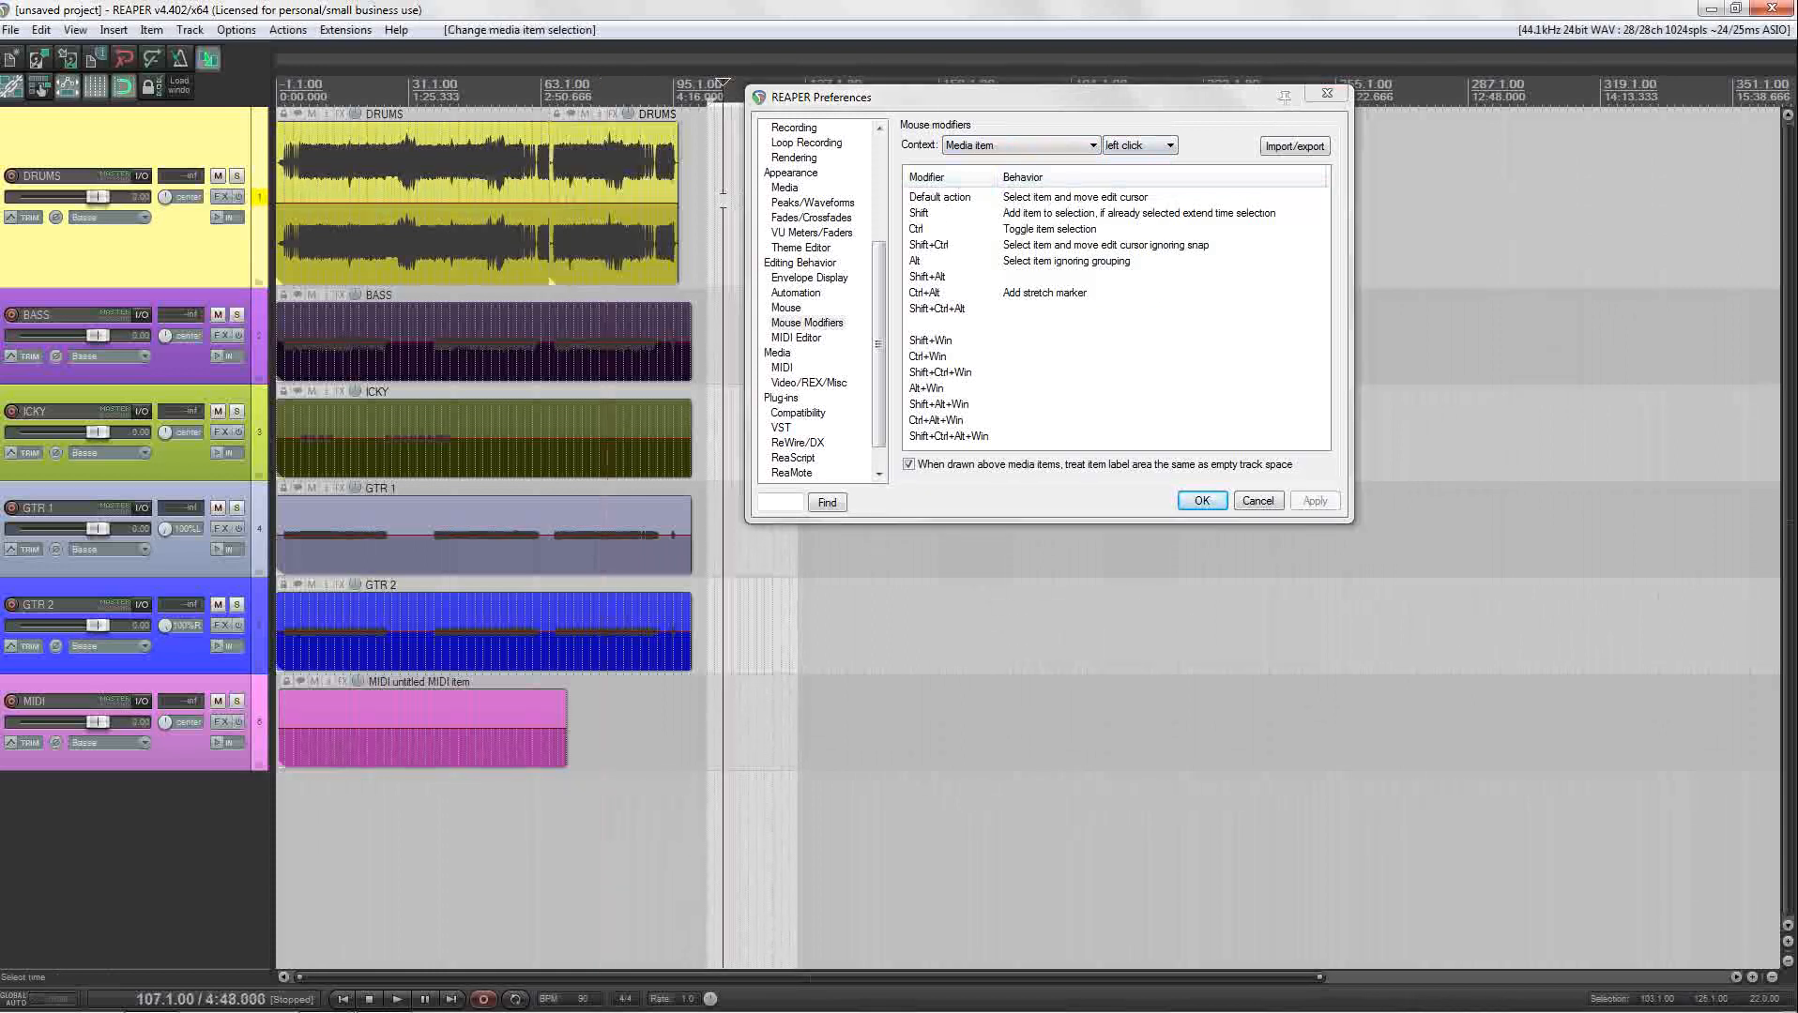
pyautogui.click(606, 161)
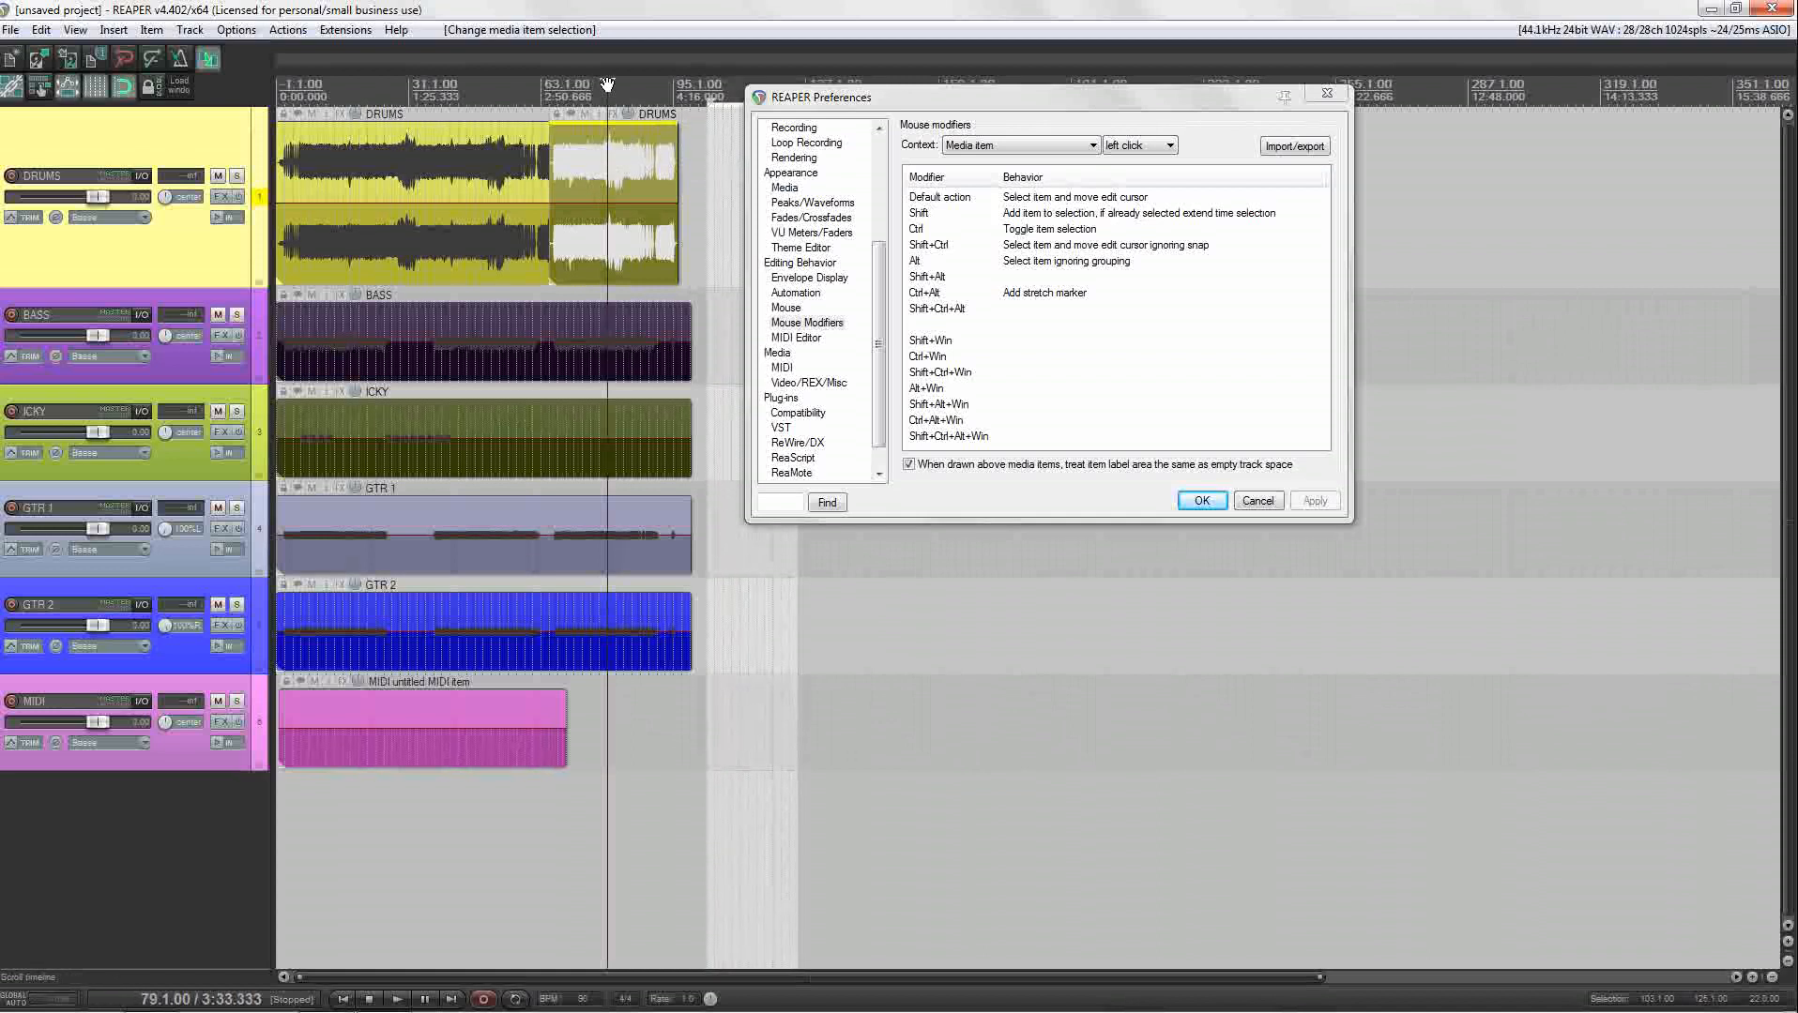
# Step: Set the default action for left click on a media item to Add stretch marker and apply the change
pyautogui.doubleClick(1046, 198)
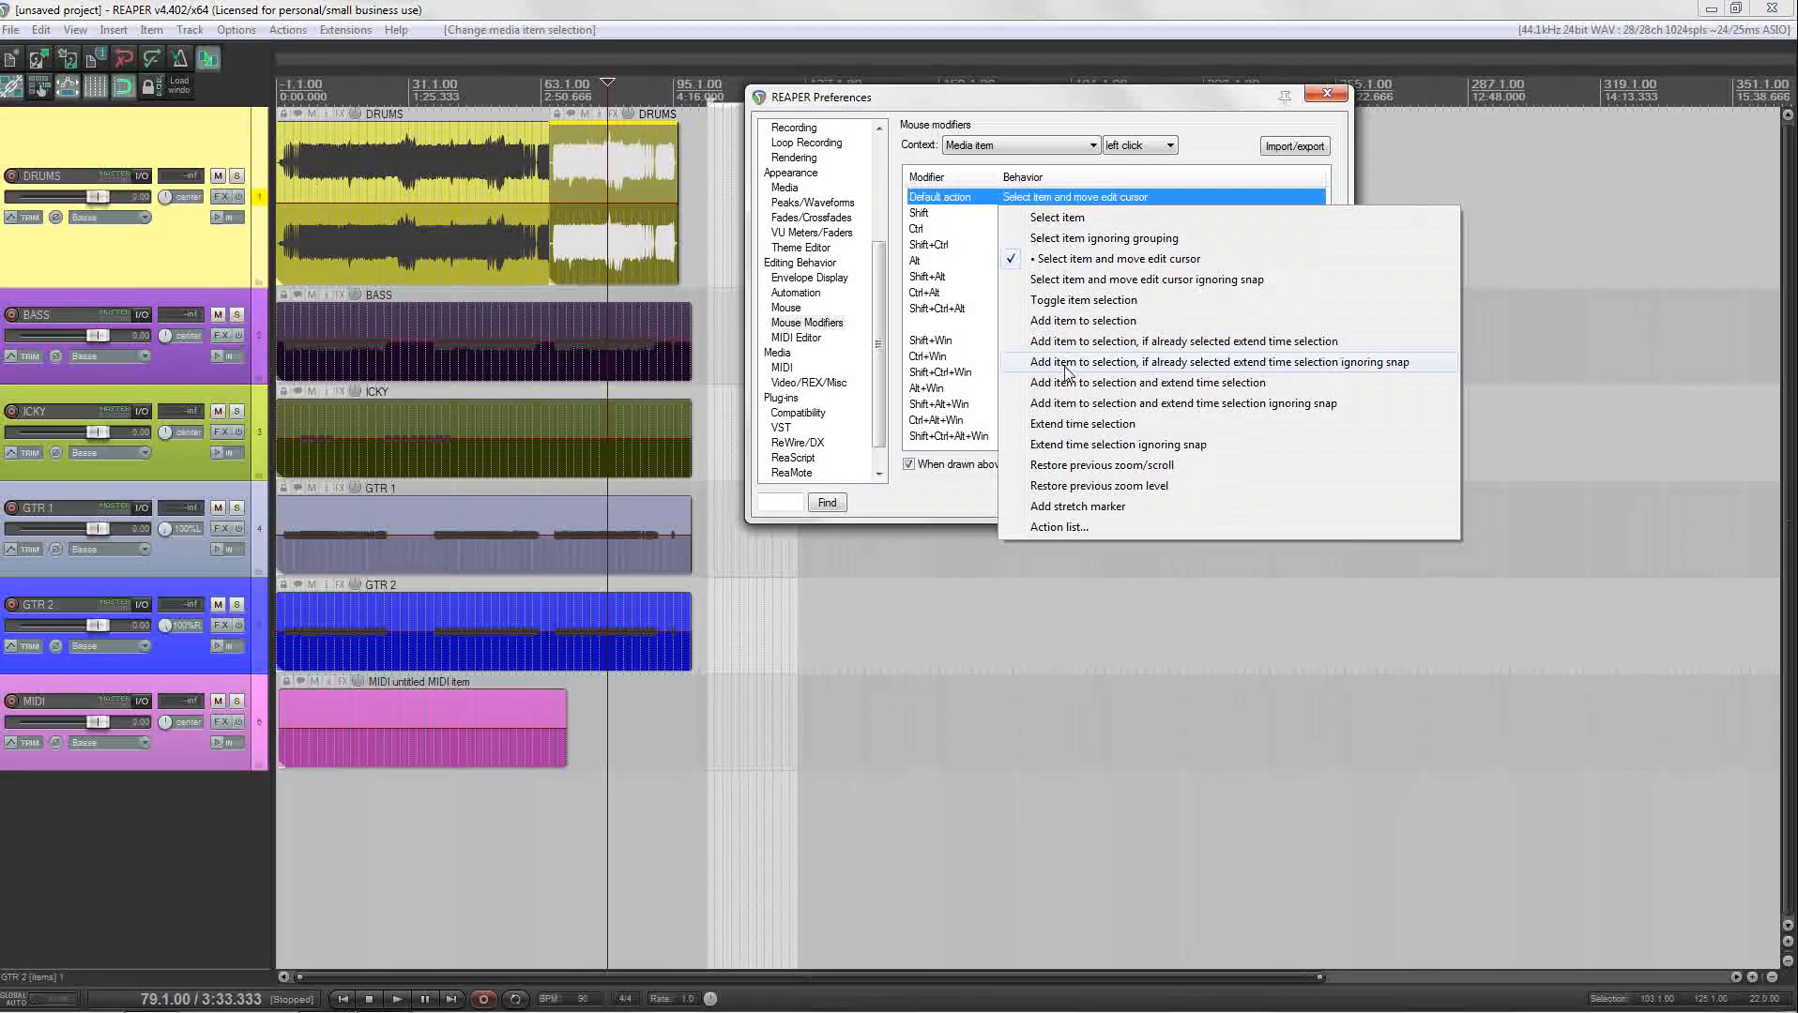
pyautogui.click(1066, 510)
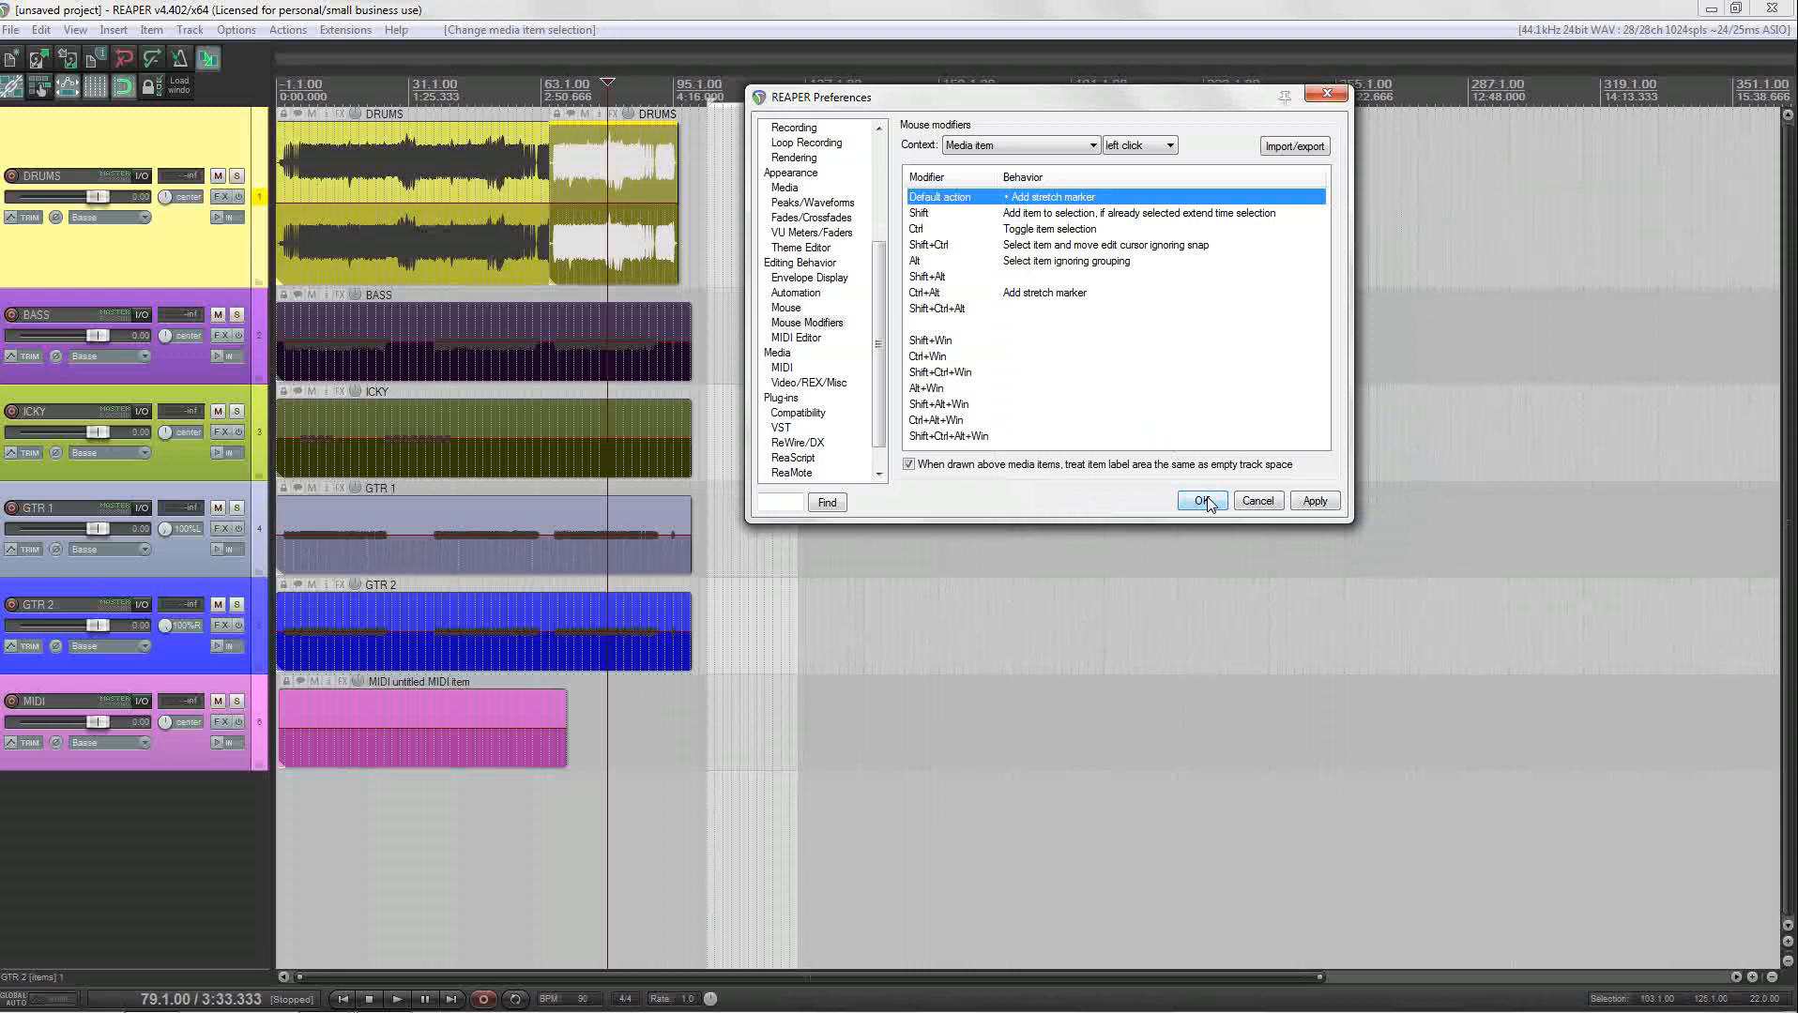
pyautogui.click(1314, 501)
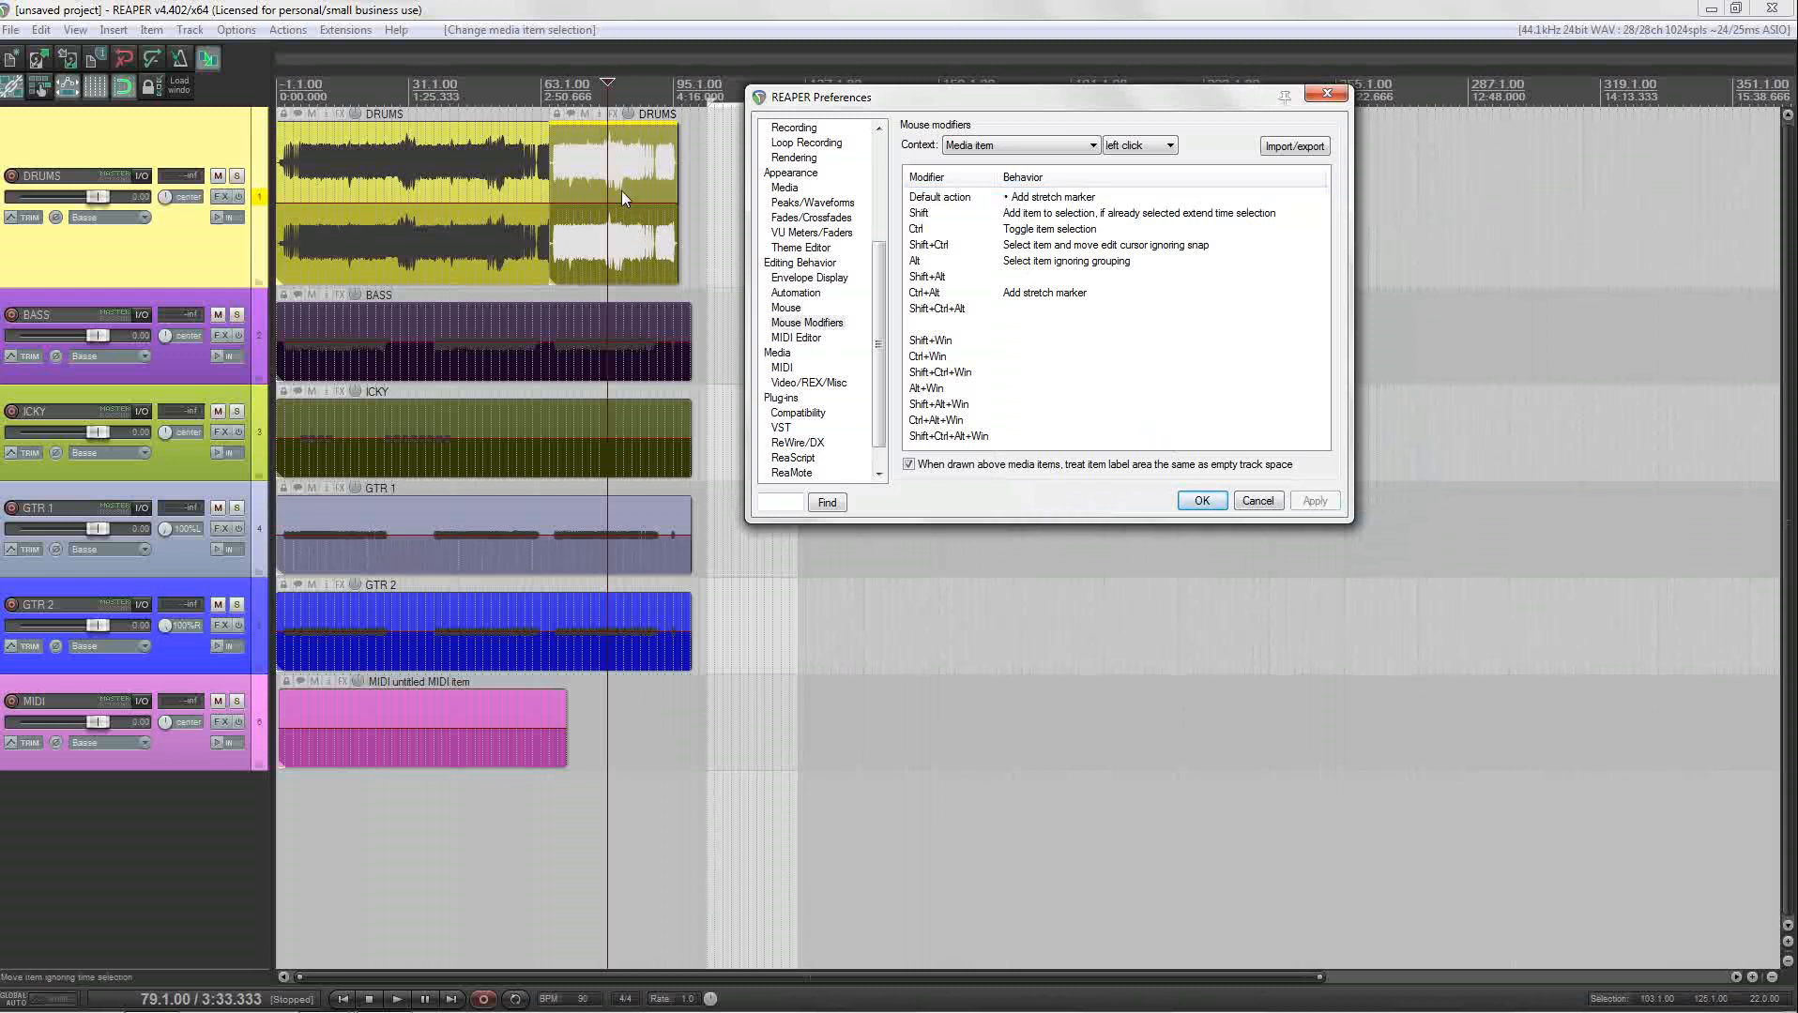
pyautogui.scroll(8, 621, 191)
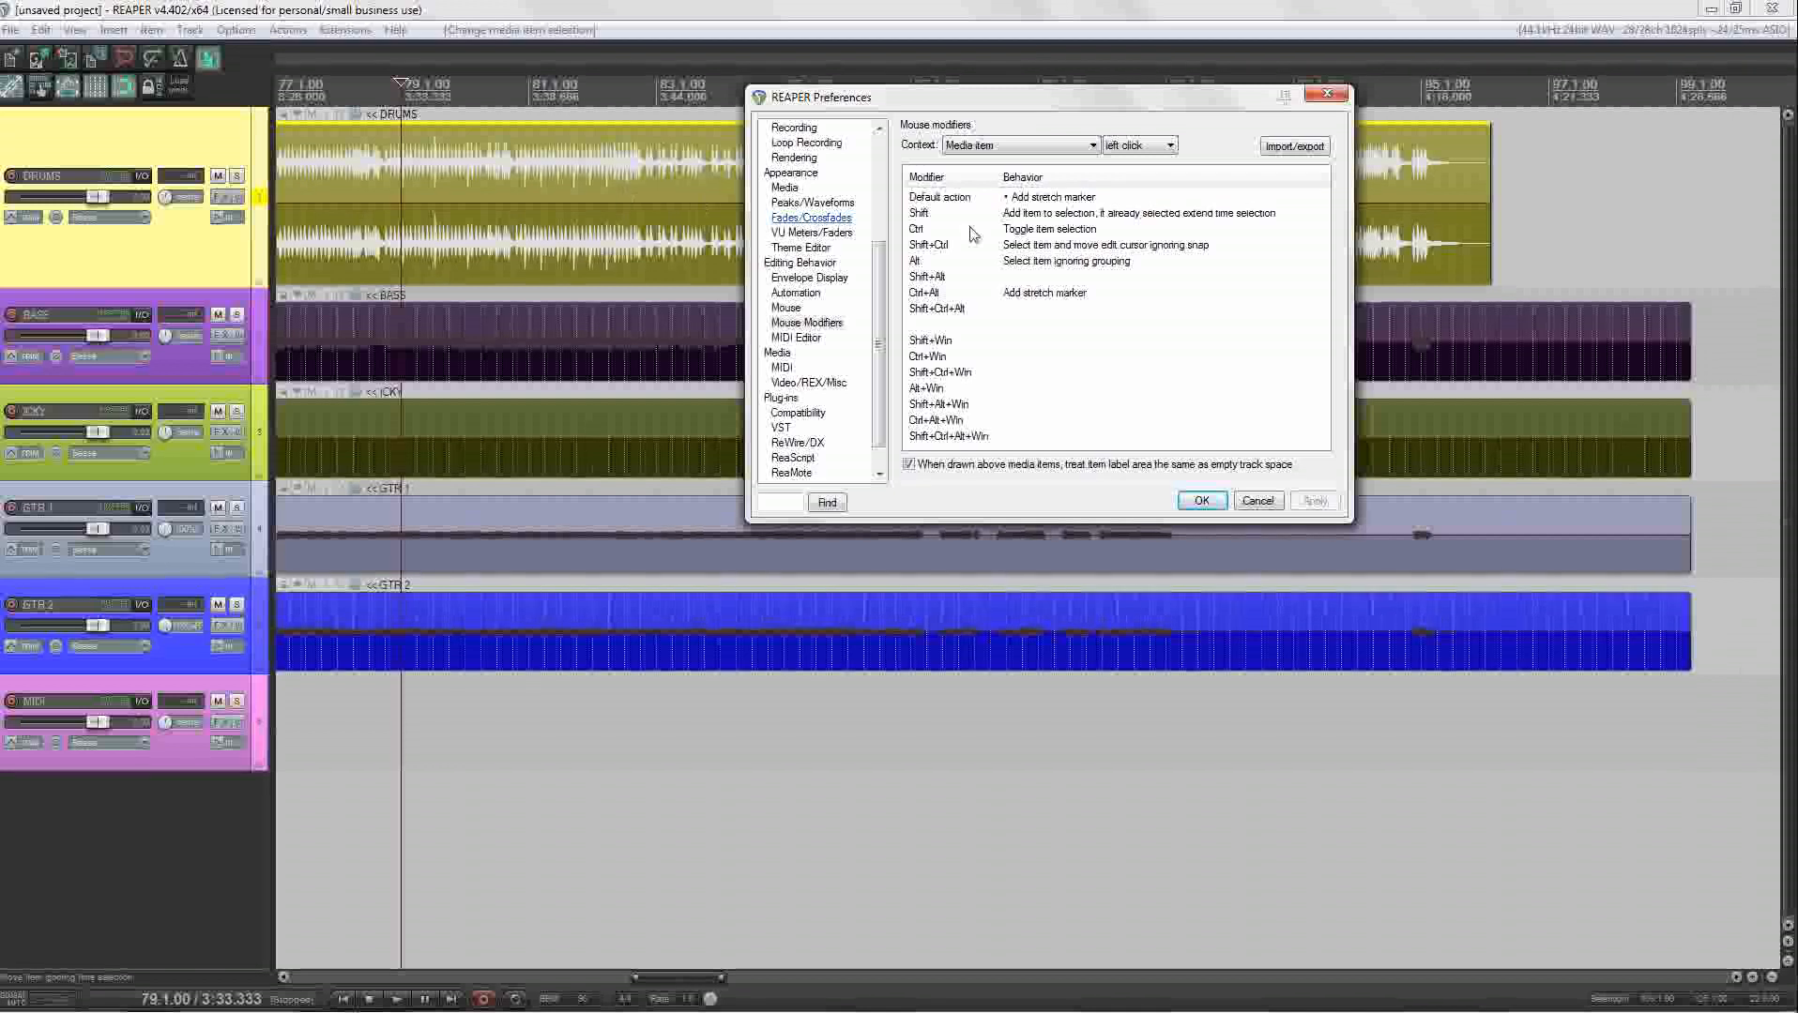
# Step: Deselect the DRUMS item and test the new left click action by adding a stretch marker to it just before measure 83
pyautogui.click(1548, 221)
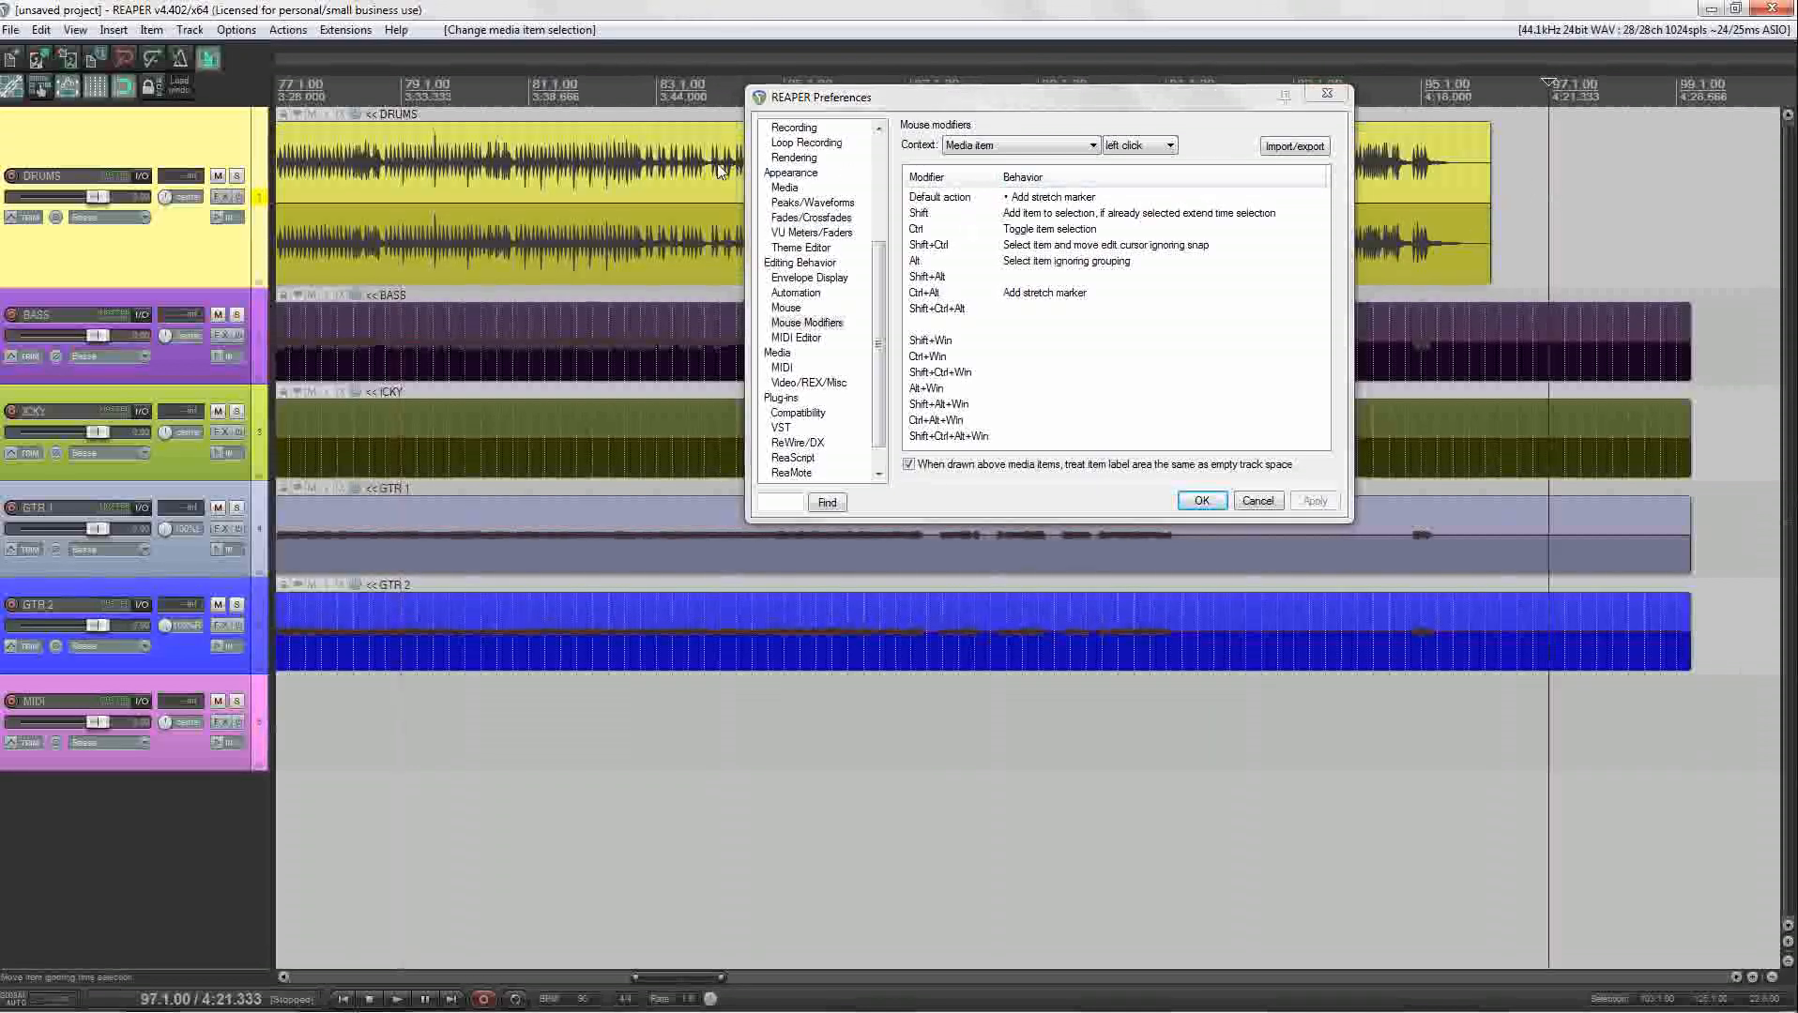
pyautogui.click(655, 165)
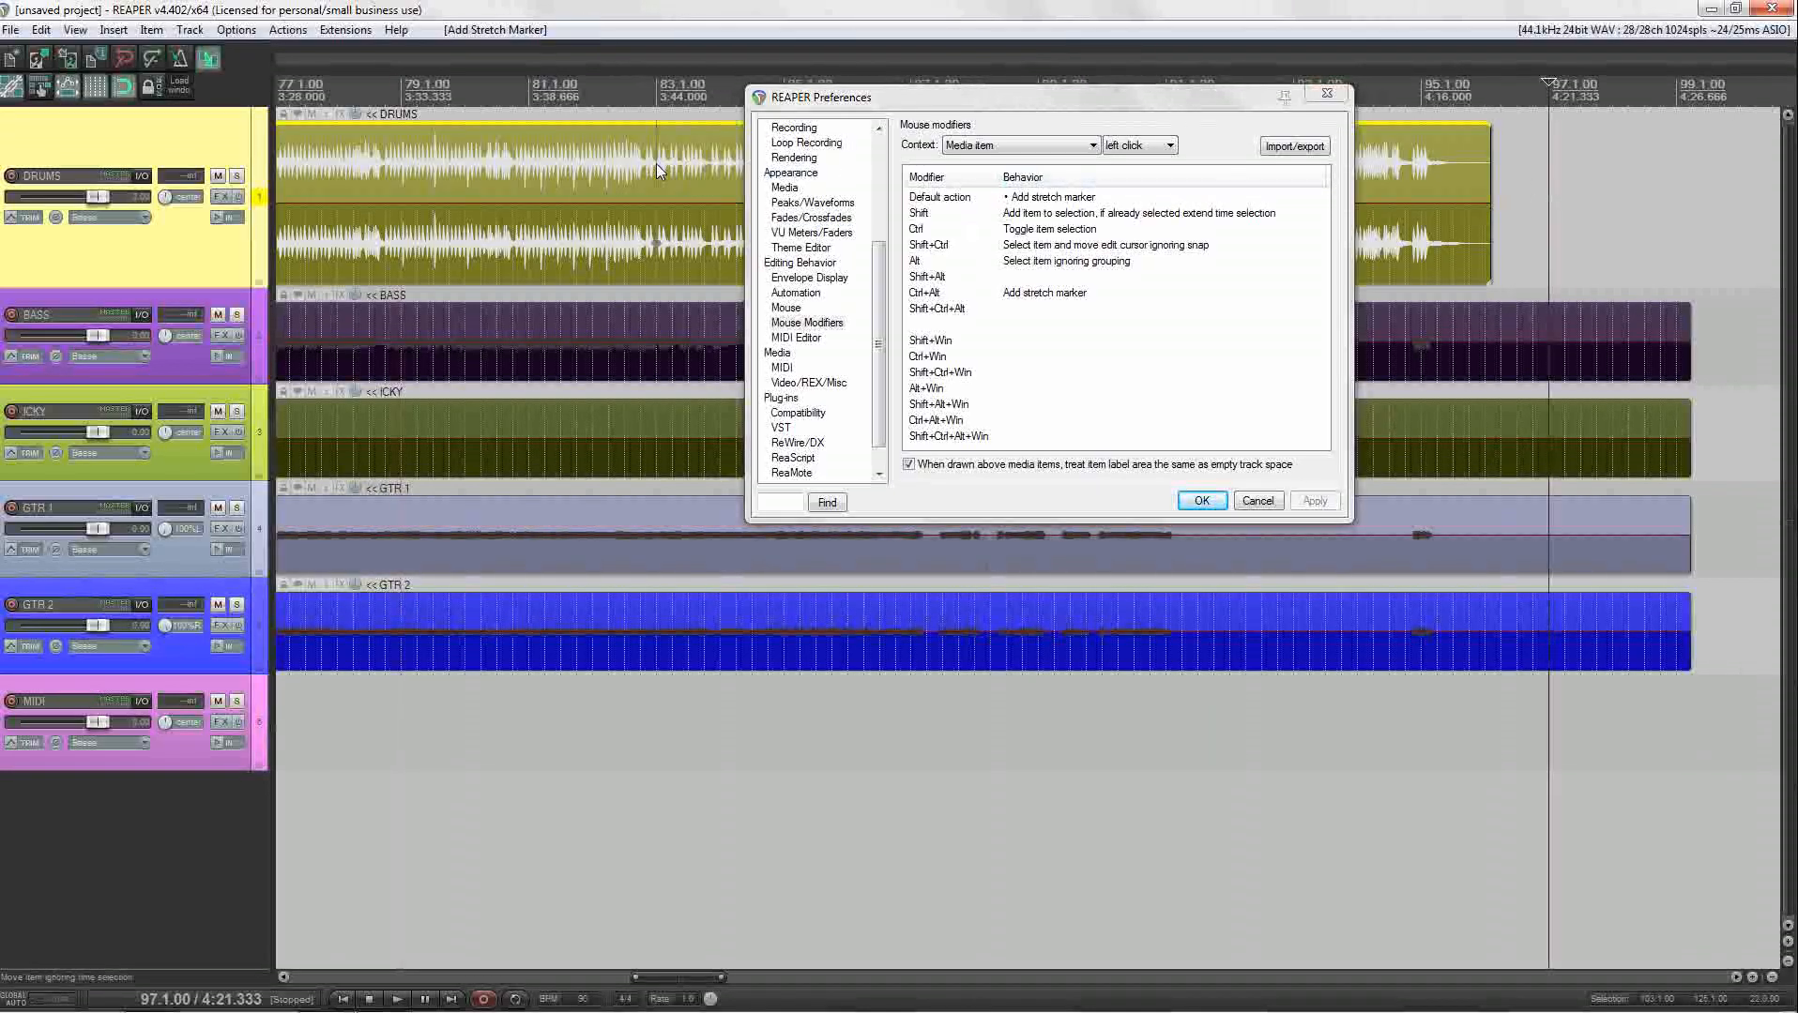
pyautogui.scroll(5, 656, 168)
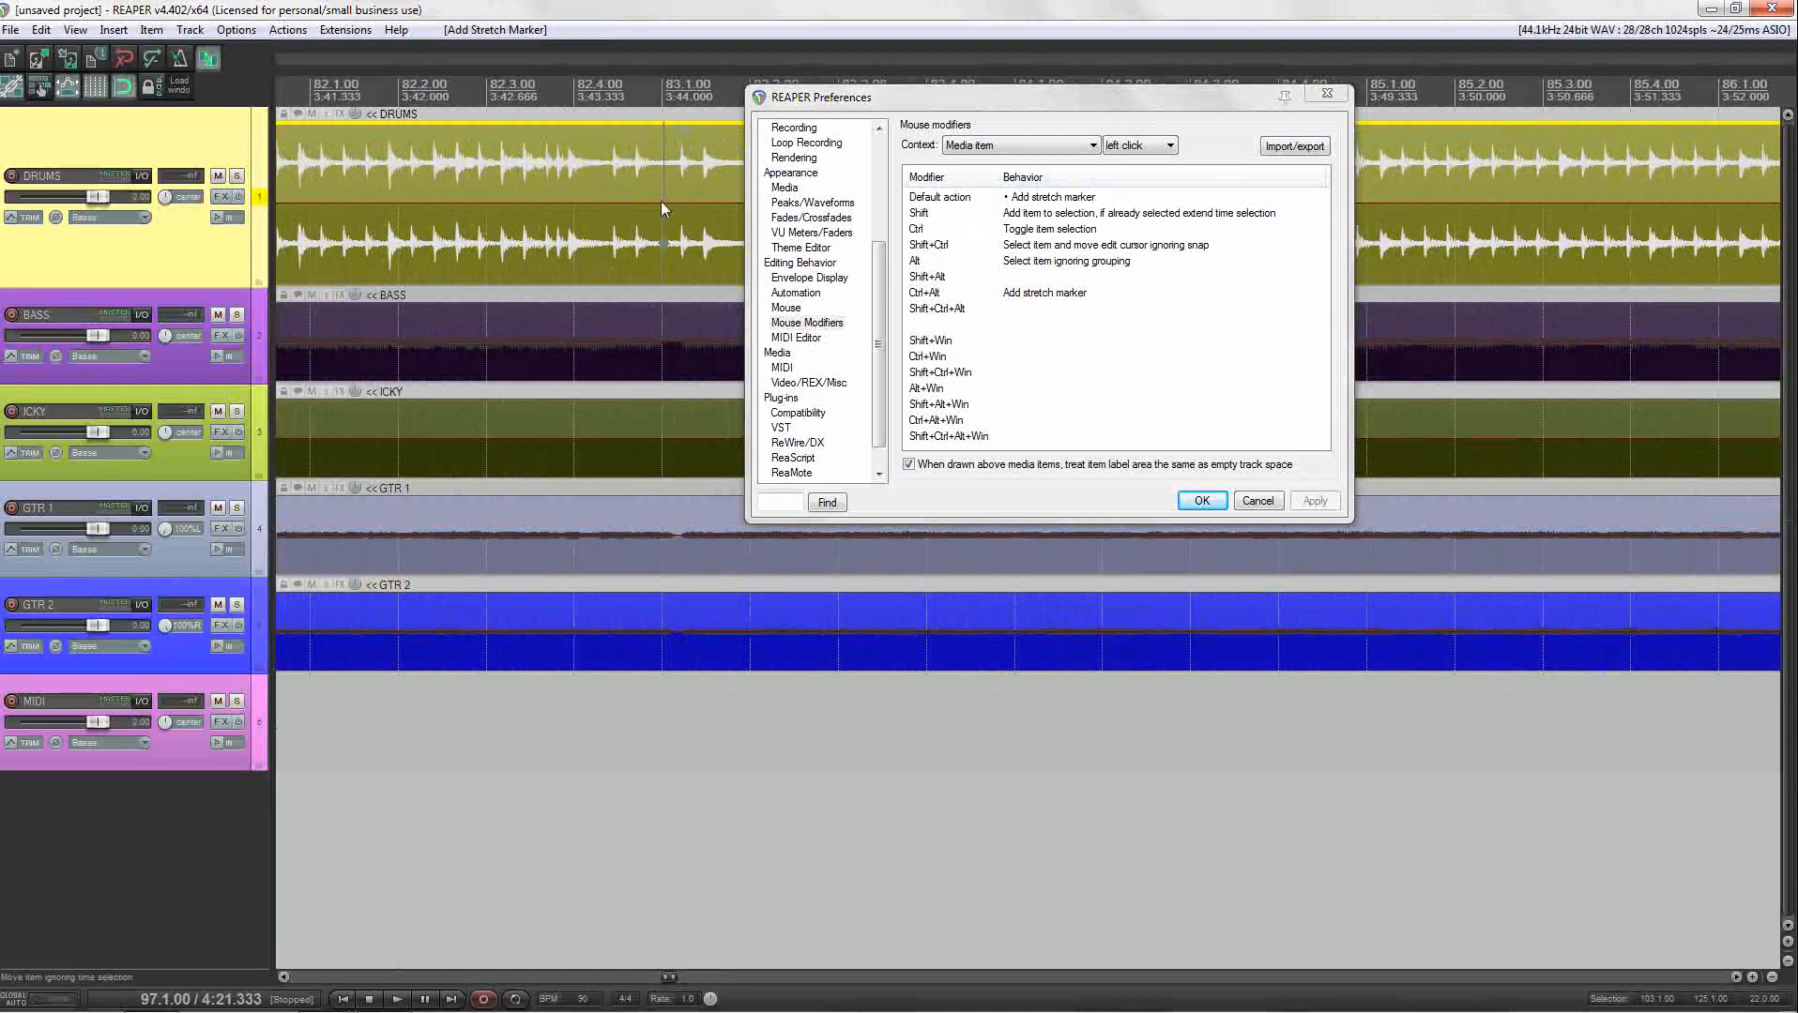
pyautogui.scroll(-5, 682, 177)
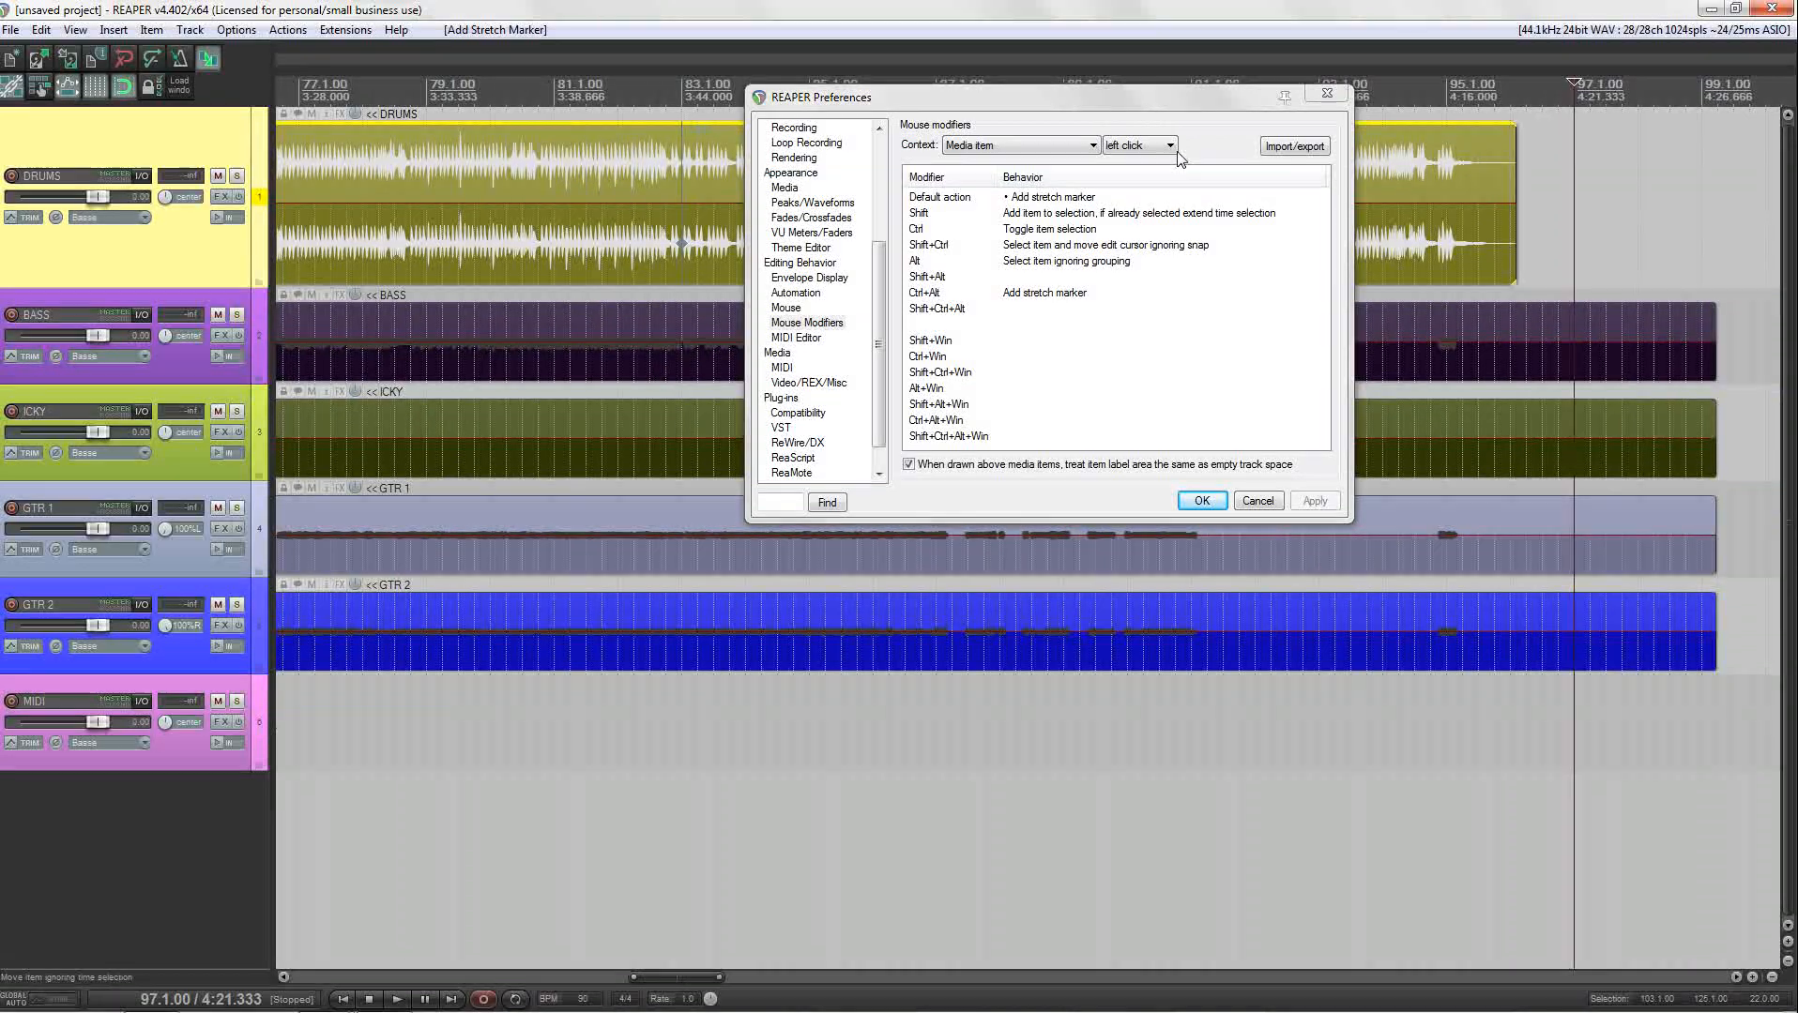
# Step: Move the Preferences window aside and review the default action choices, contexts and click types available for Media item
pyautogui.doubleClick(1042, 202)
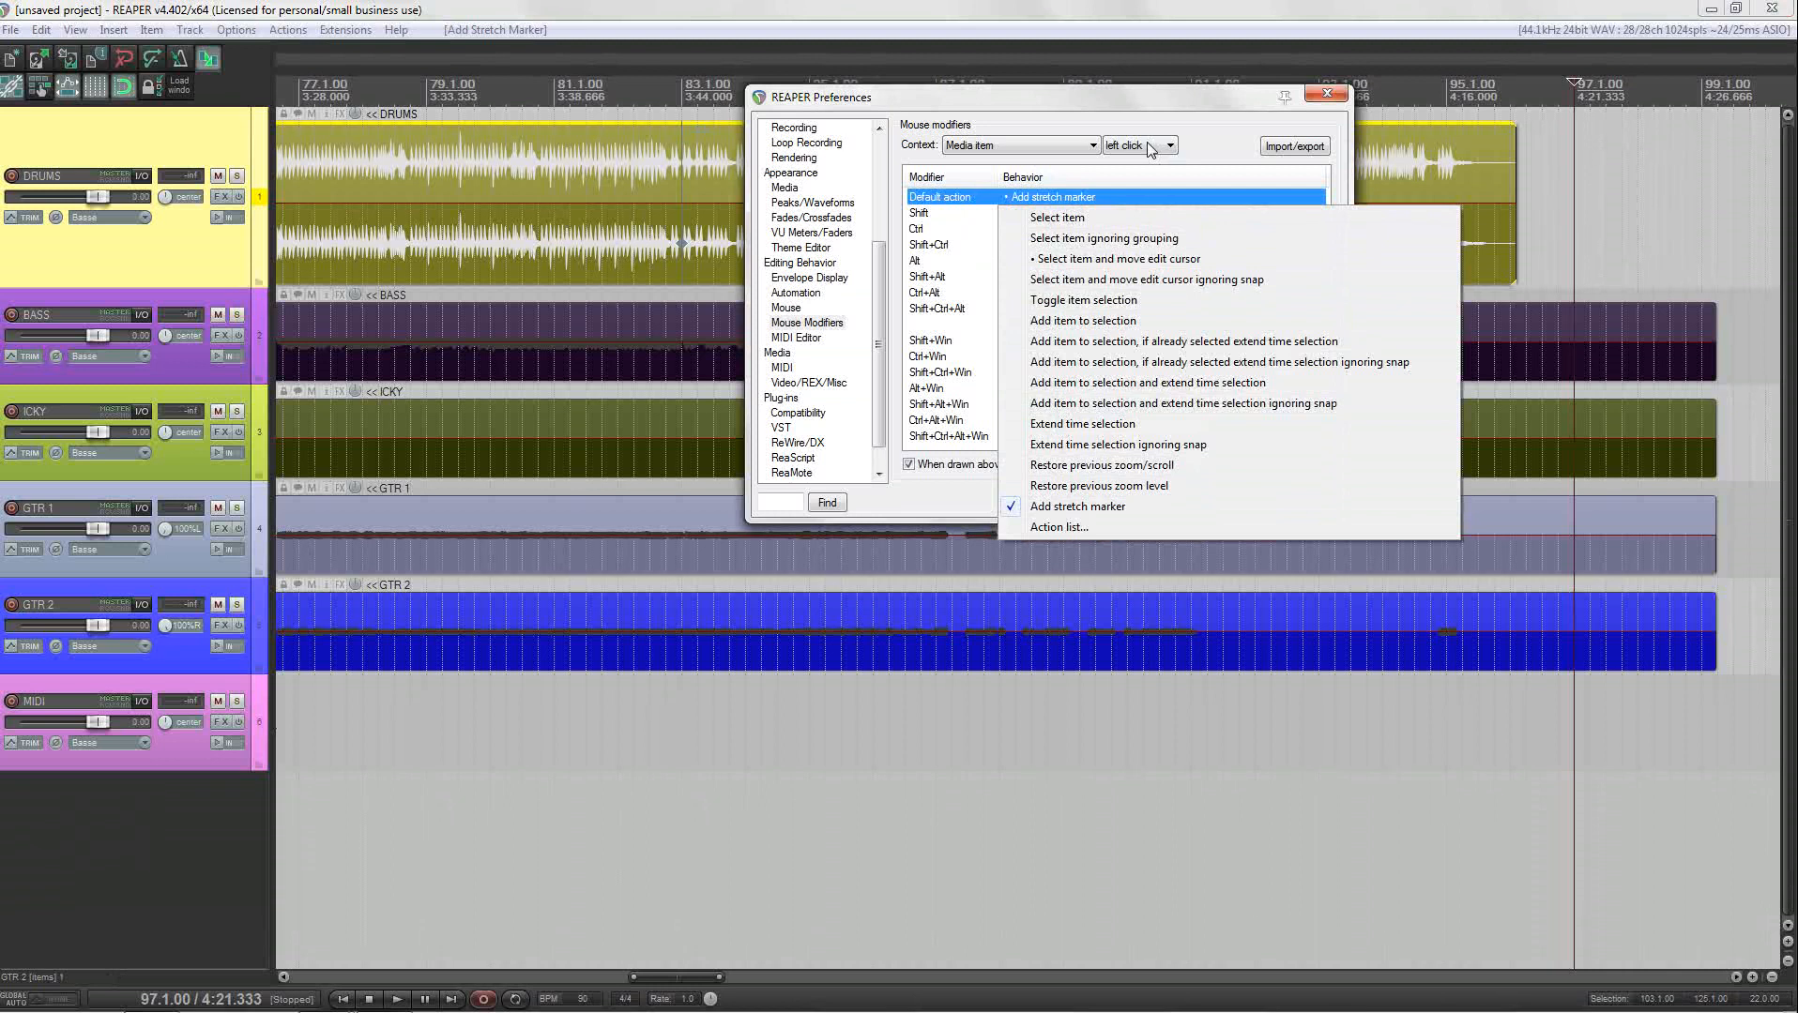
pyautogui.click(1069, 124)
pyautogui.moveTo(1053, 98); pyautogui.dragTo(1191, 99)
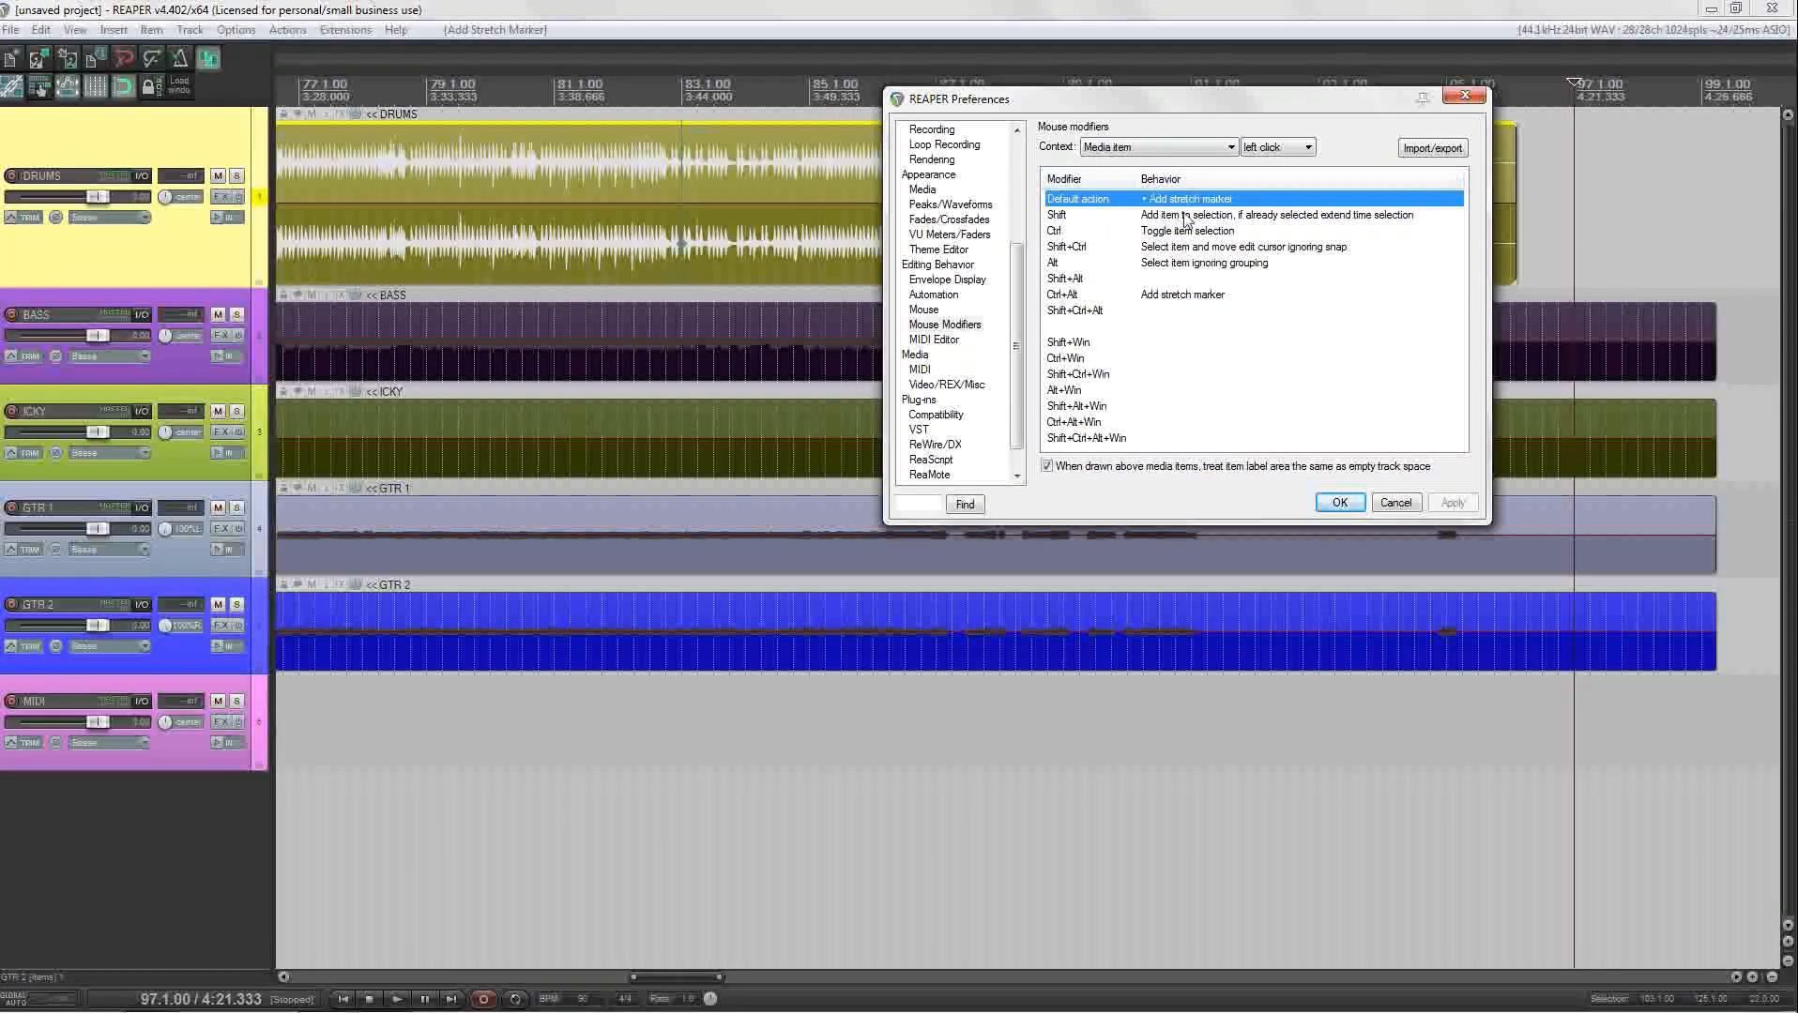
pyautogui.click(1172, 148)
pyautogui.click(1138, 165)
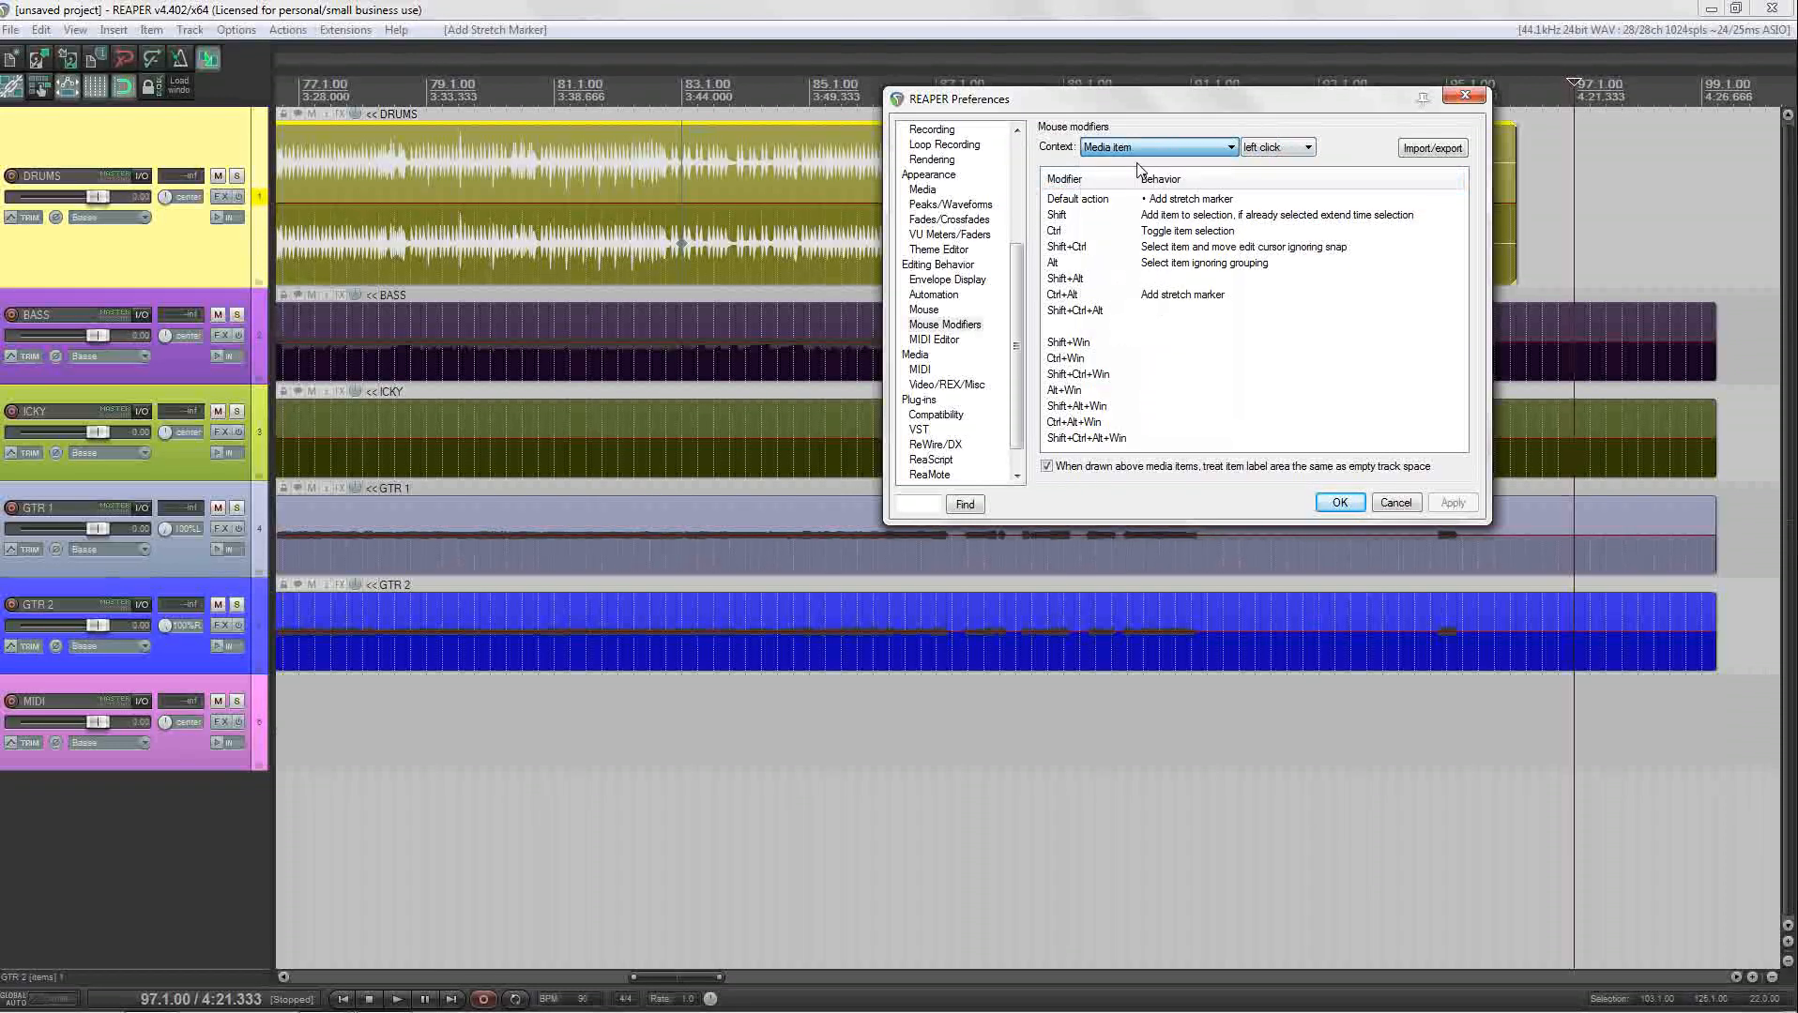
pyautogui.click(1281, 150)
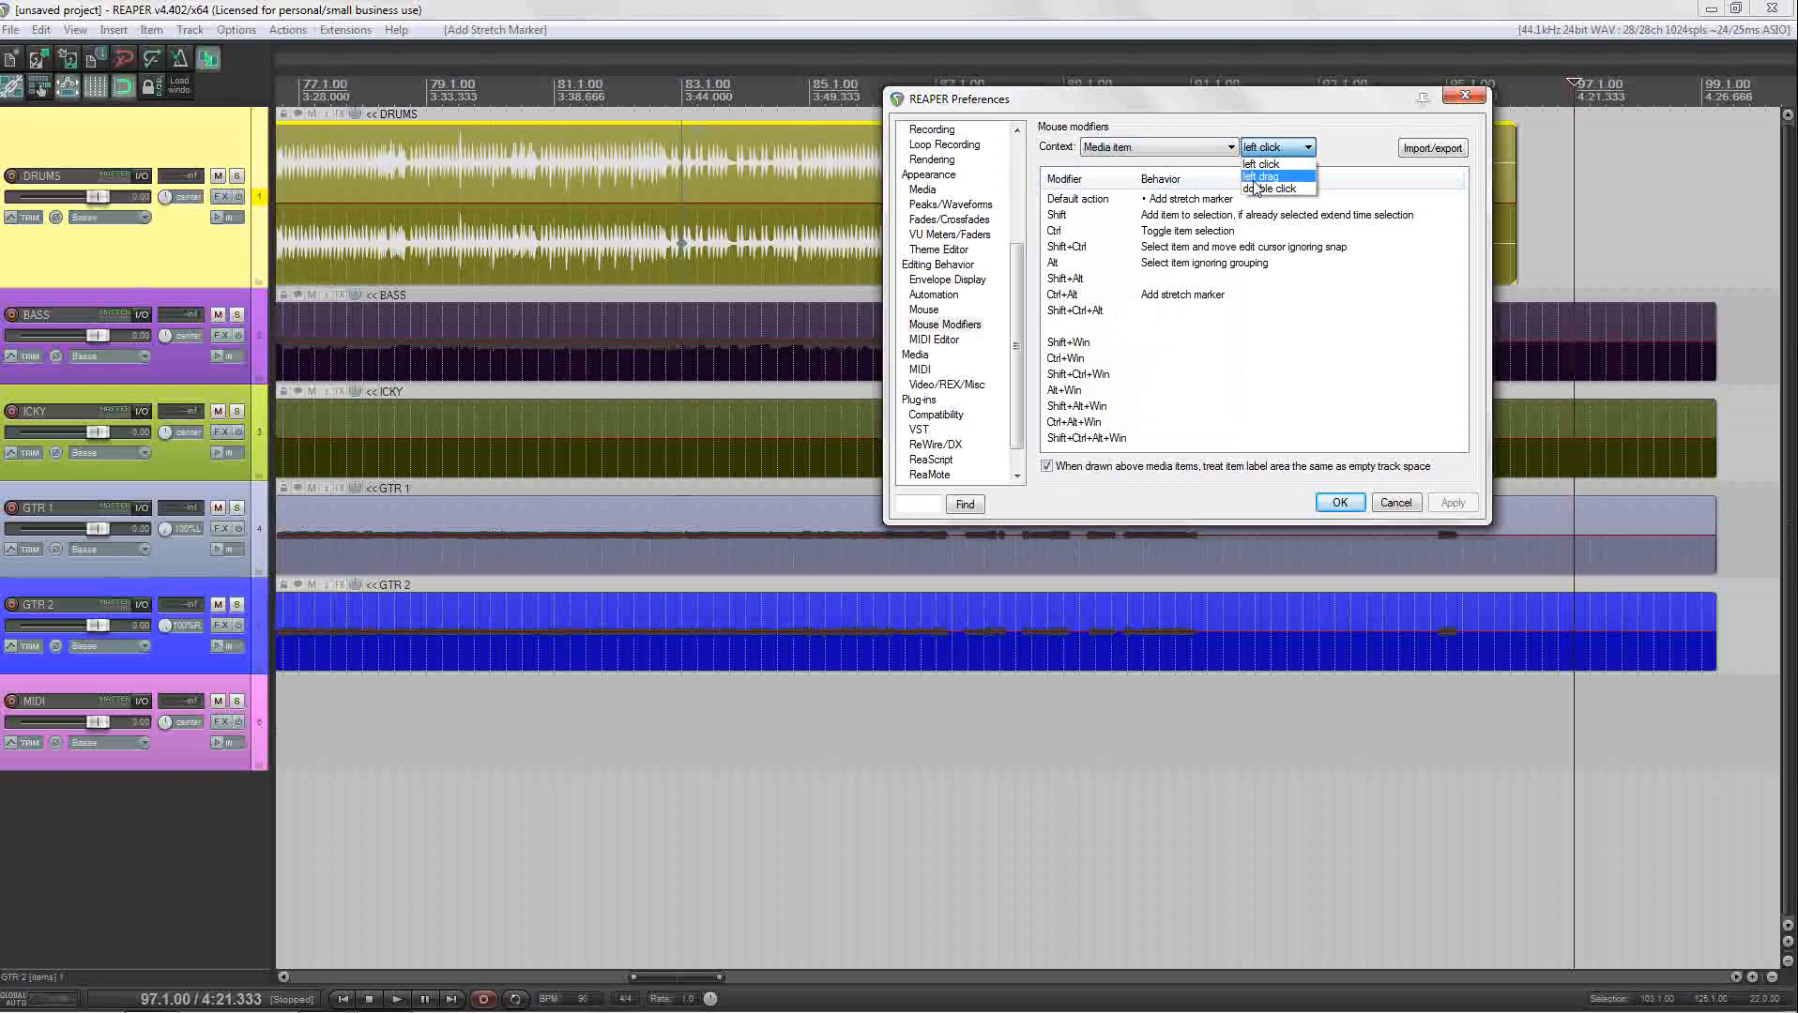
pyautogui.click(1261, 164)
# Step: Restore the default action for left click on a media item to Select item and move edit cursor
pyautogui.click(1171, 200)
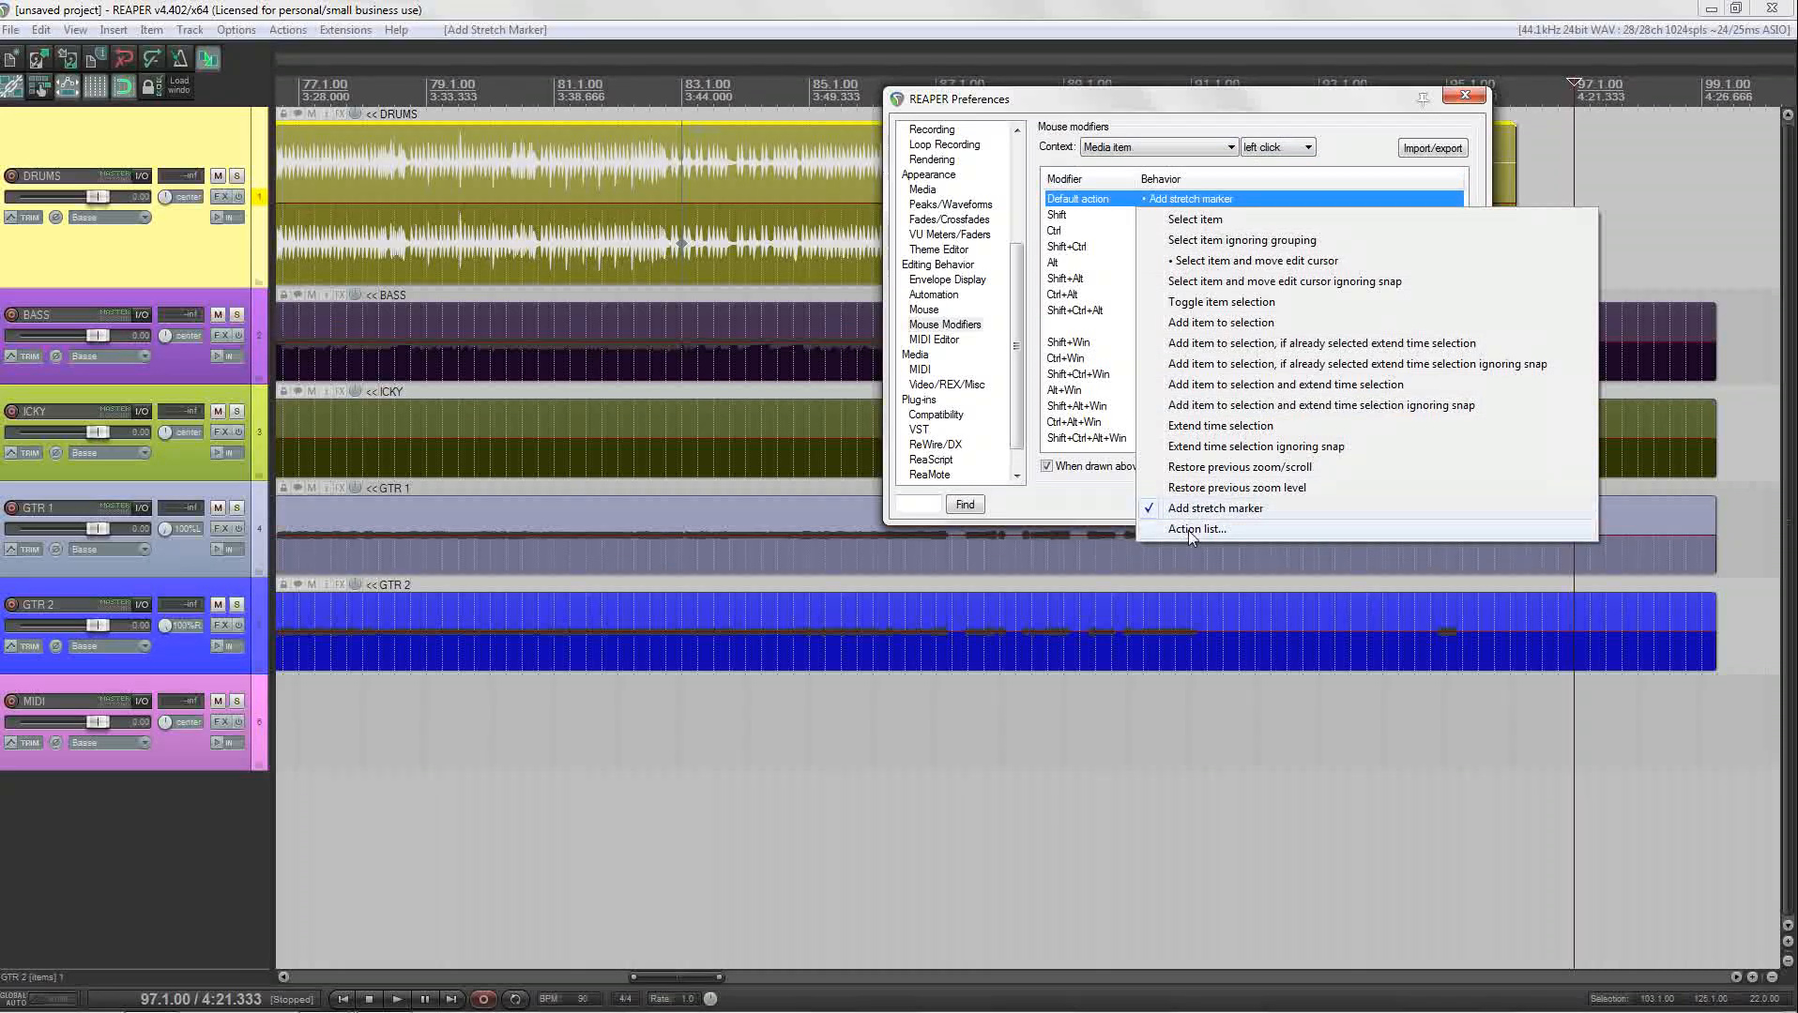
pyautogui.click(1276, 147)
pyautogui.click(1171, 201)
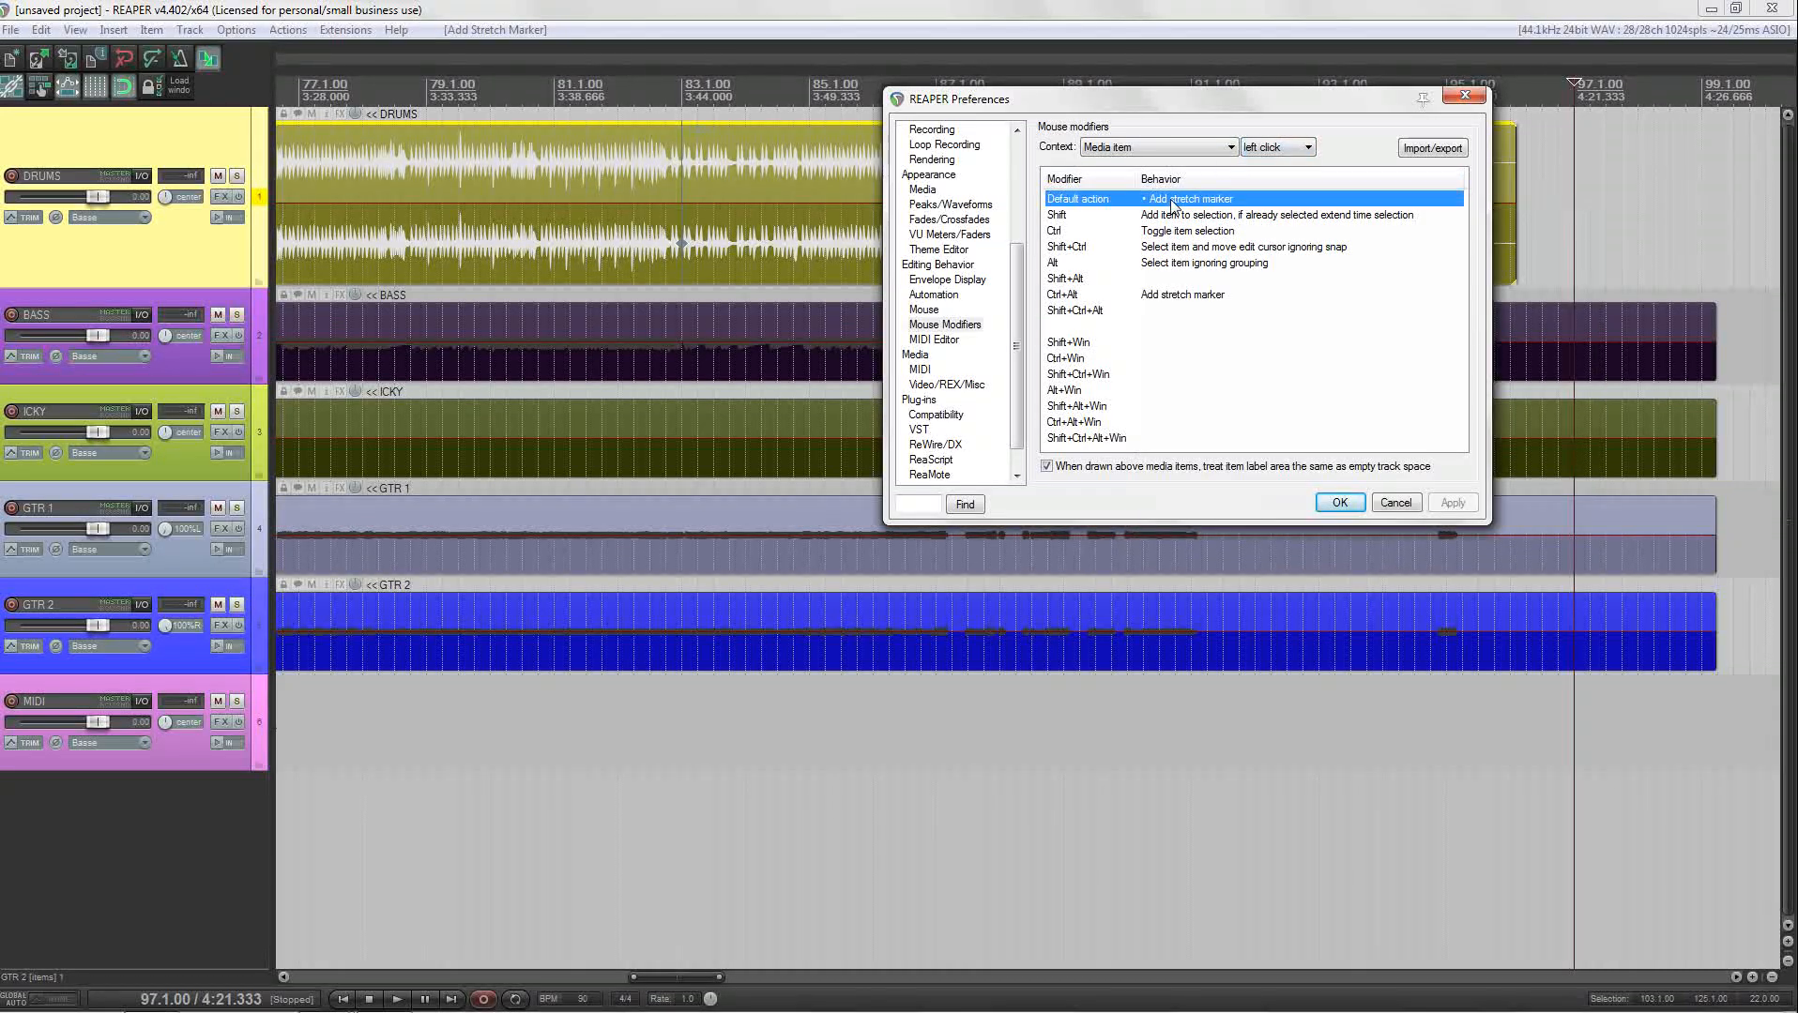
pyautogui.click(1173, 205)
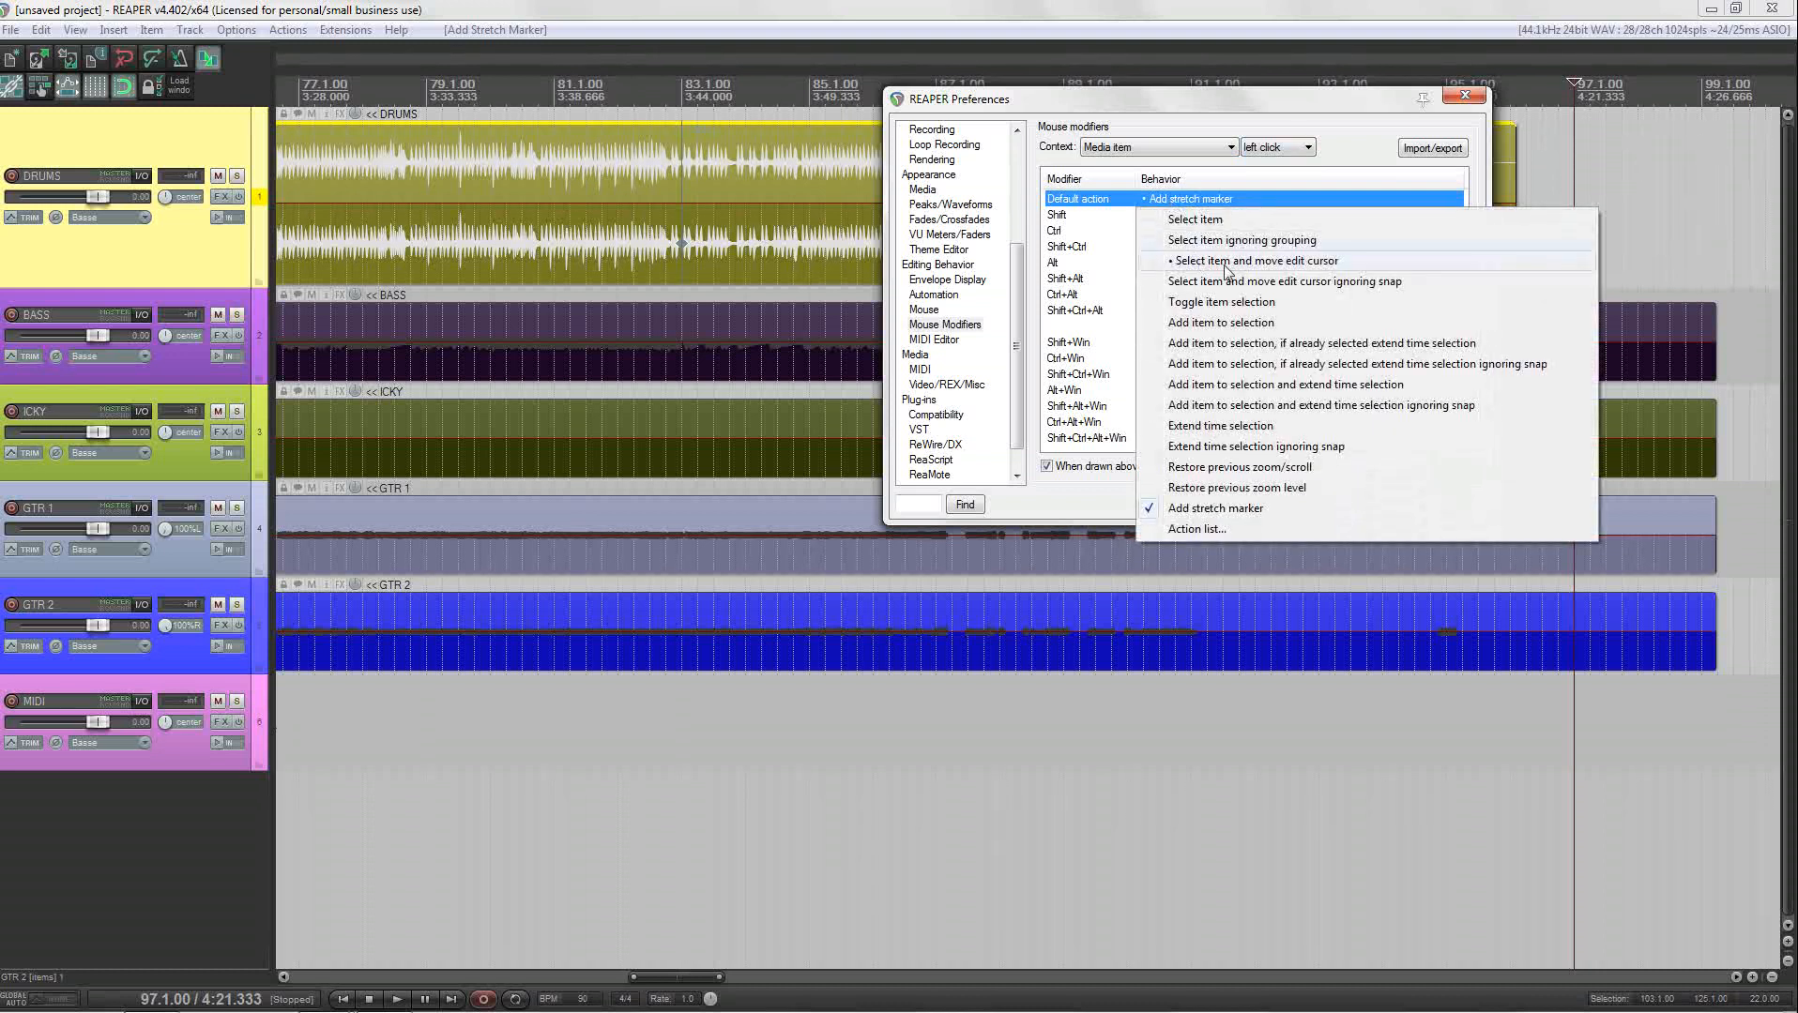
pyautogui.click(1274, 261)
# Step: Set the default action for double click on a media item to Item: Split item under mouse cursor and apply it
pyautogui.click(1278, 150)
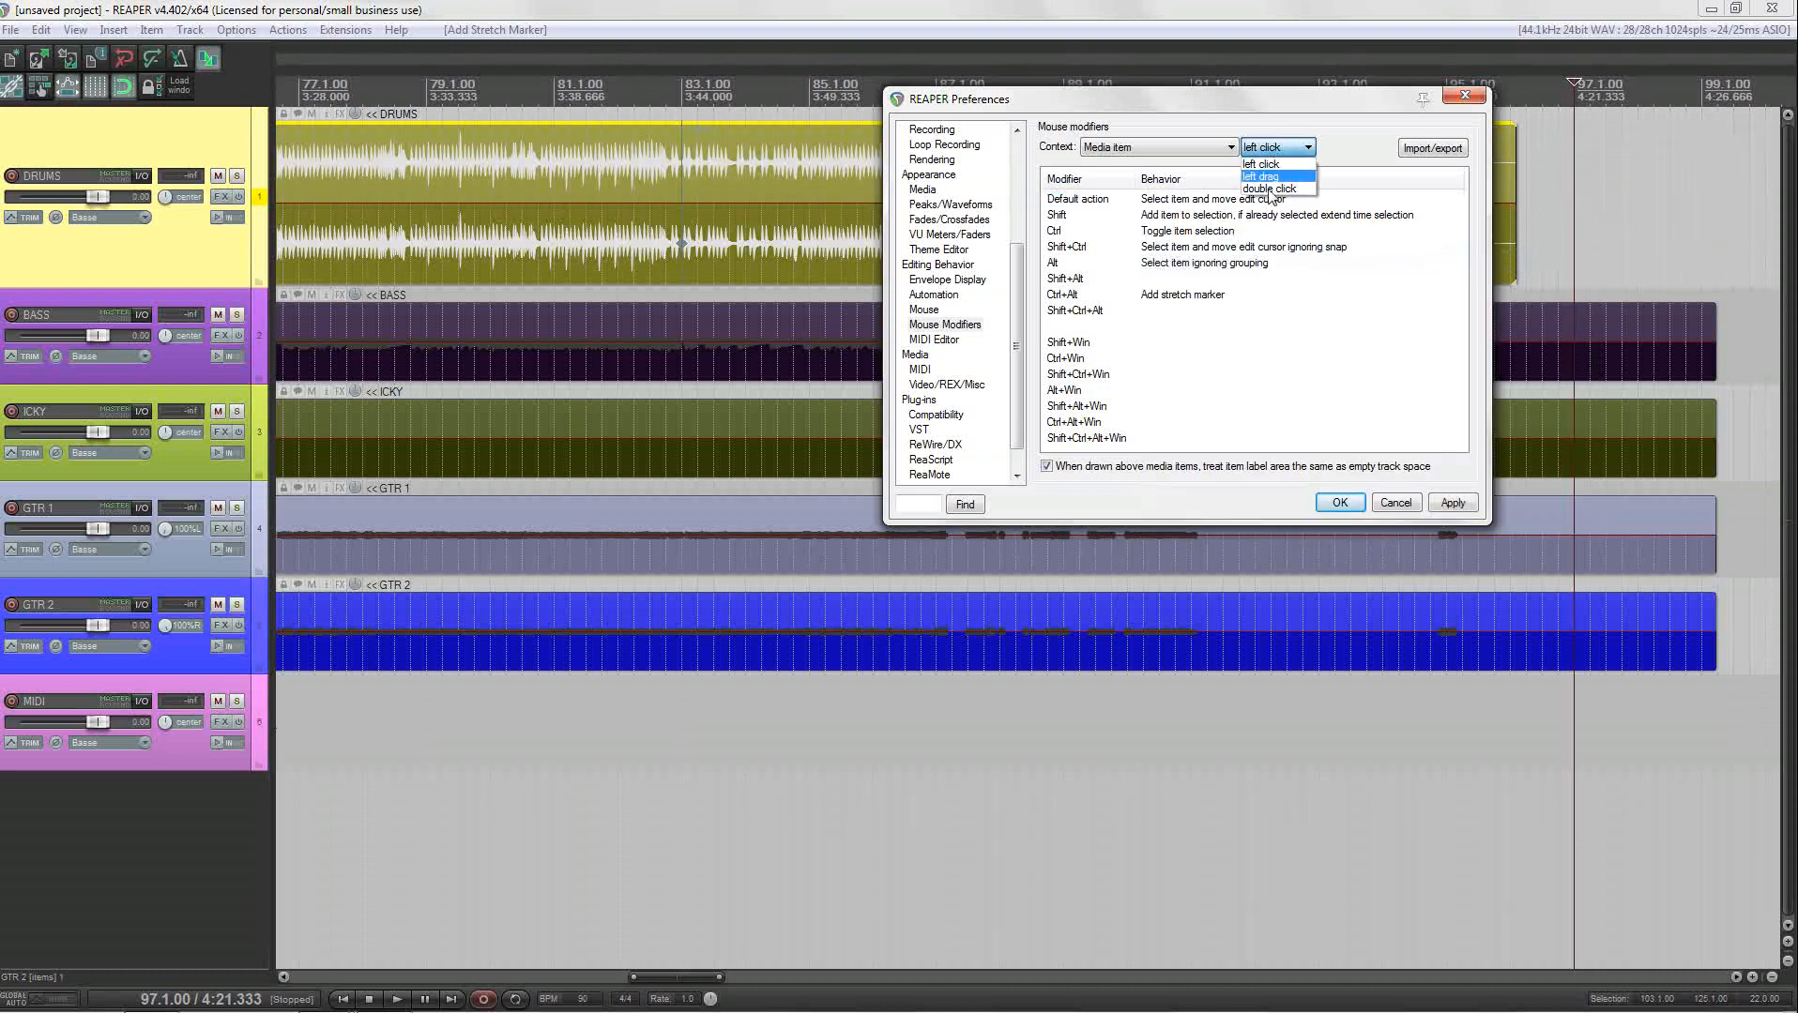
pyautogui.click(1269, 188)
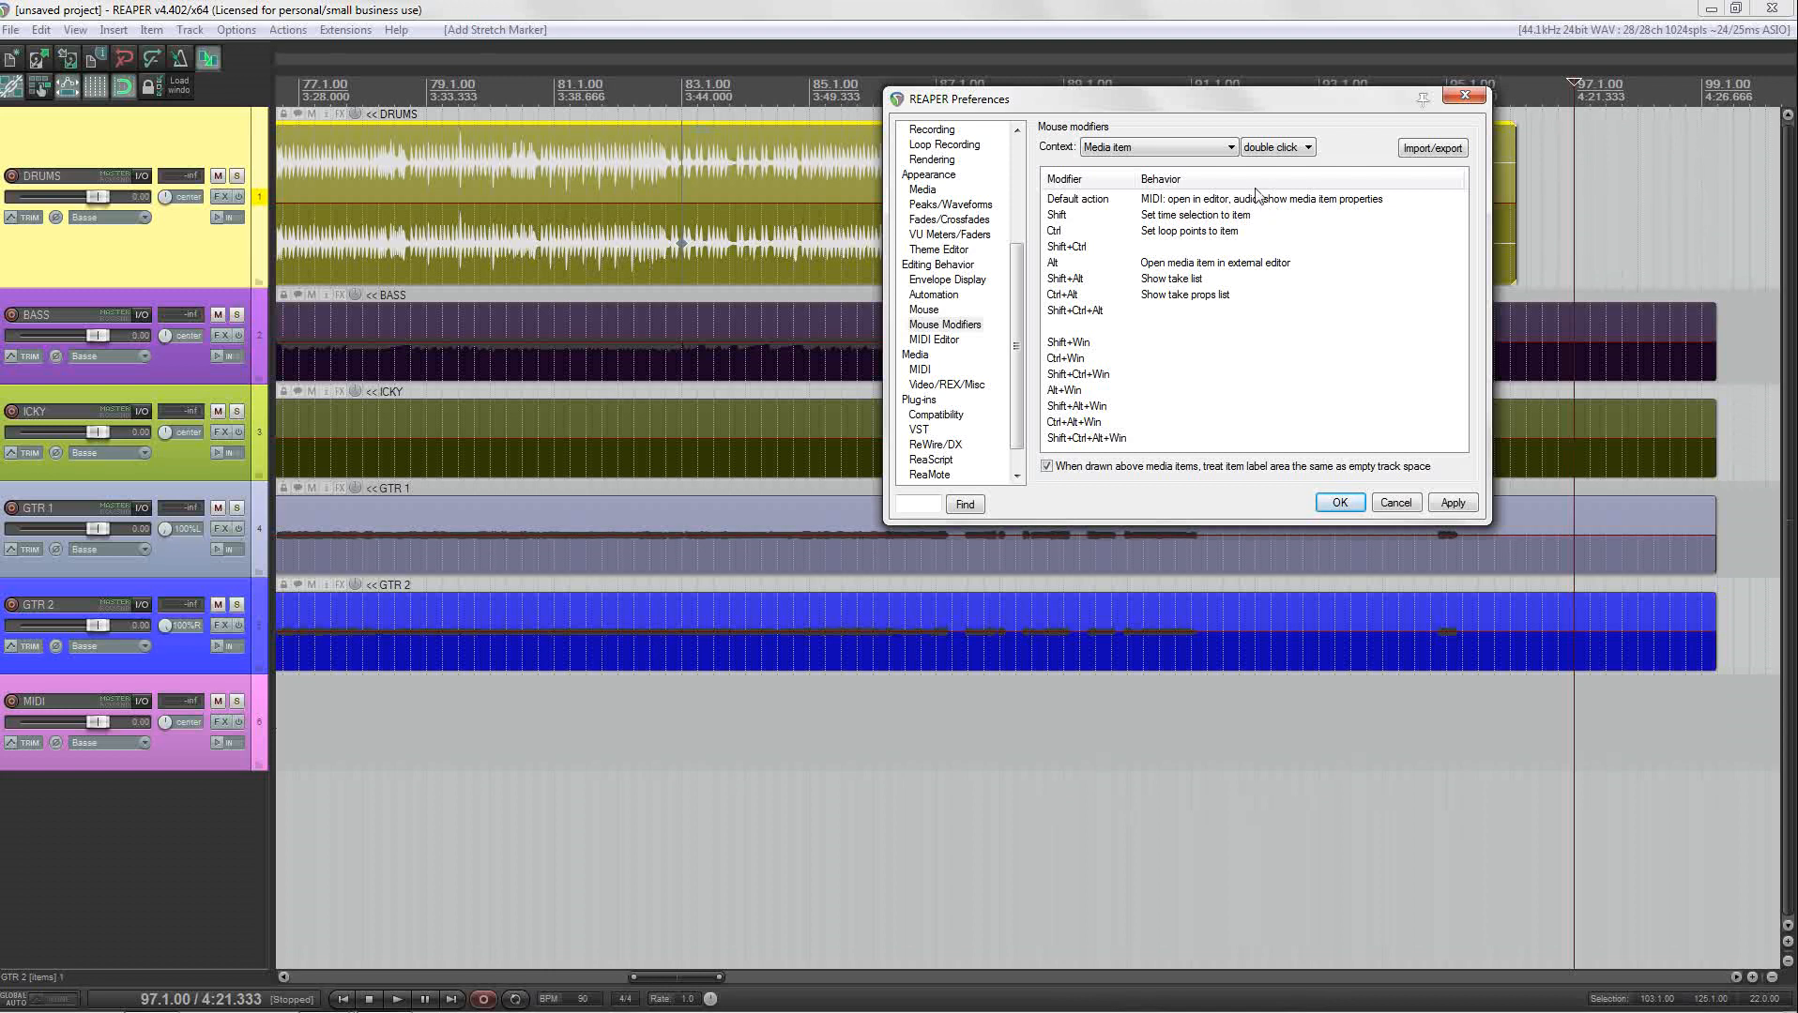
pyautogui.click(1182, 205)
pyautogui.click(1182, 204)
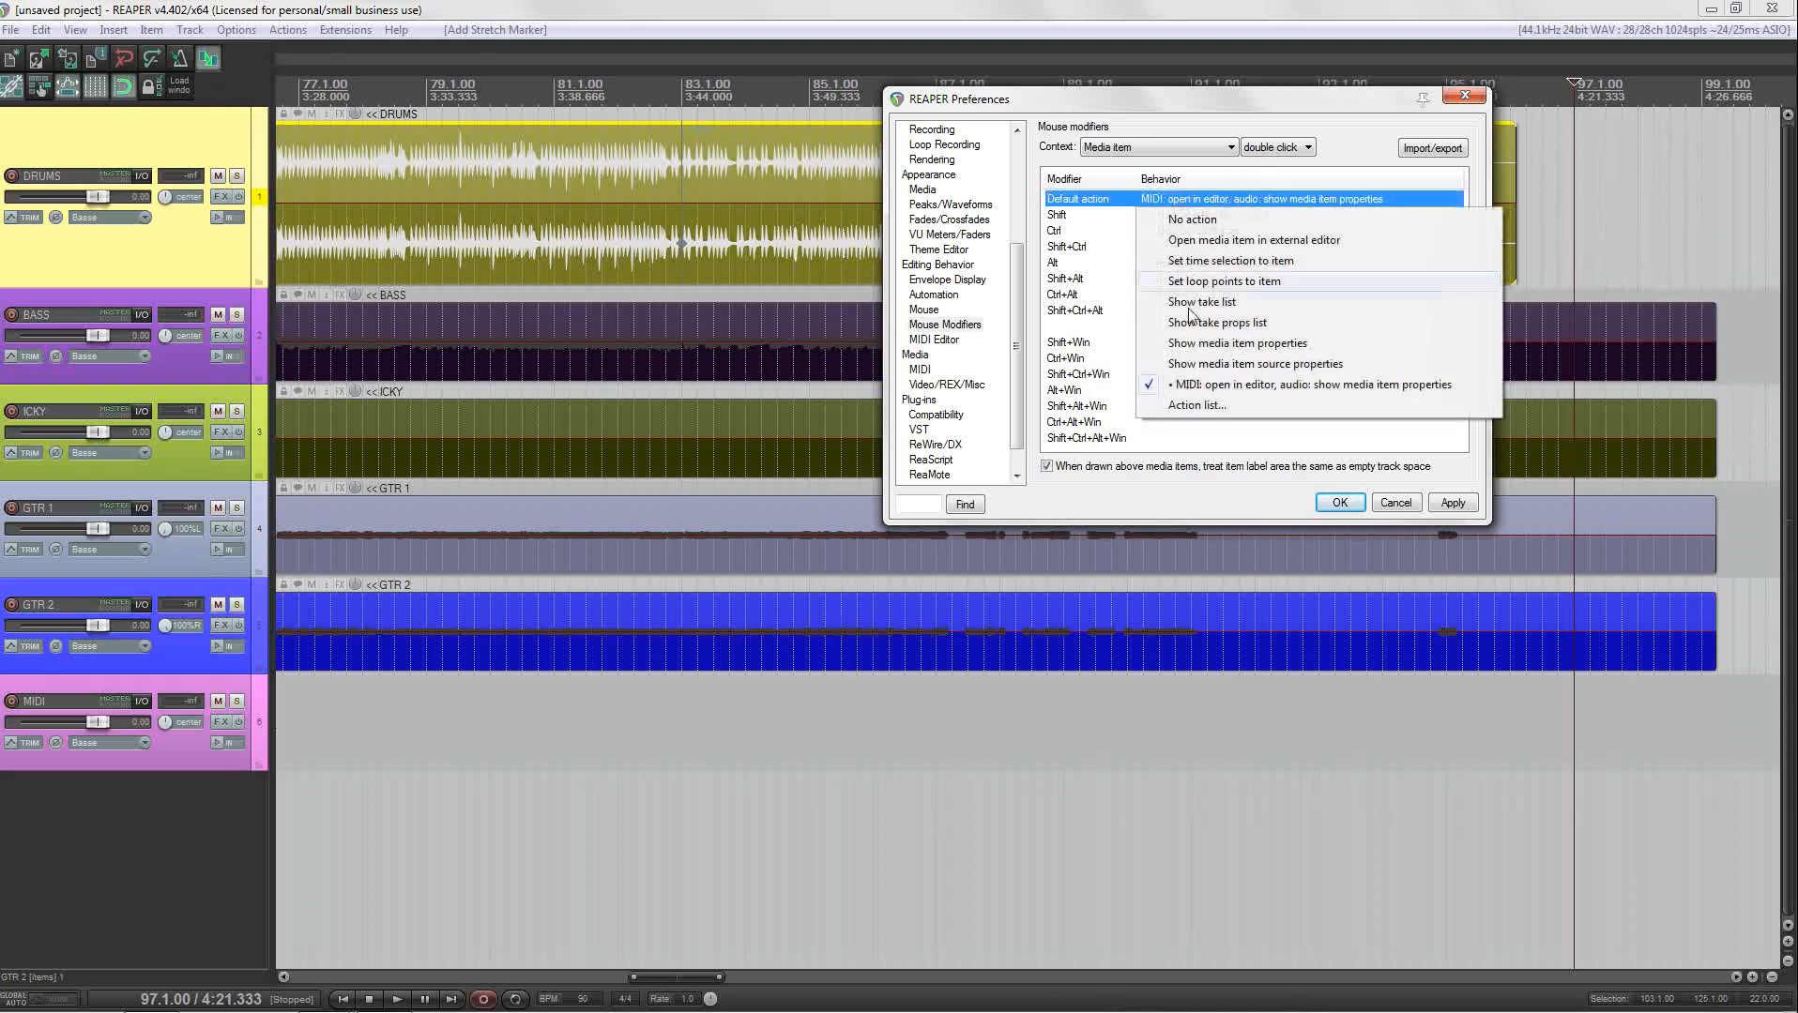
pyautogui.click(1191, 409)
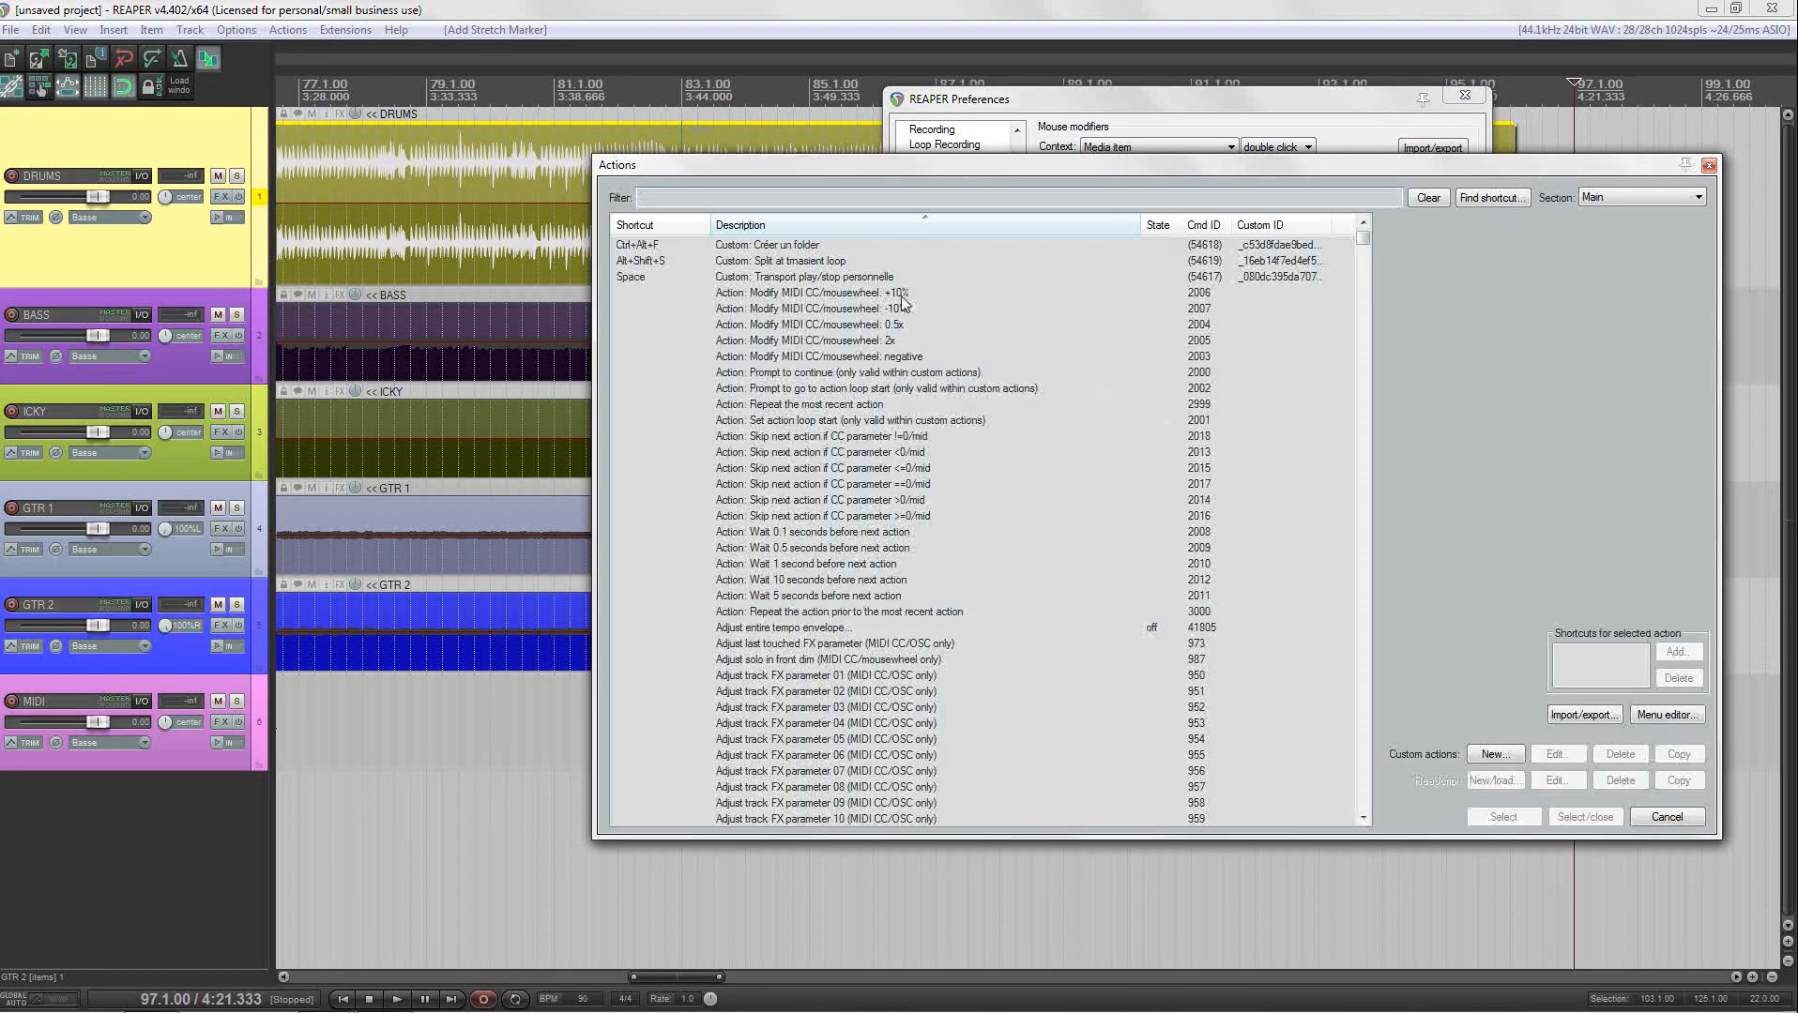
pyautogui.write('split ite')
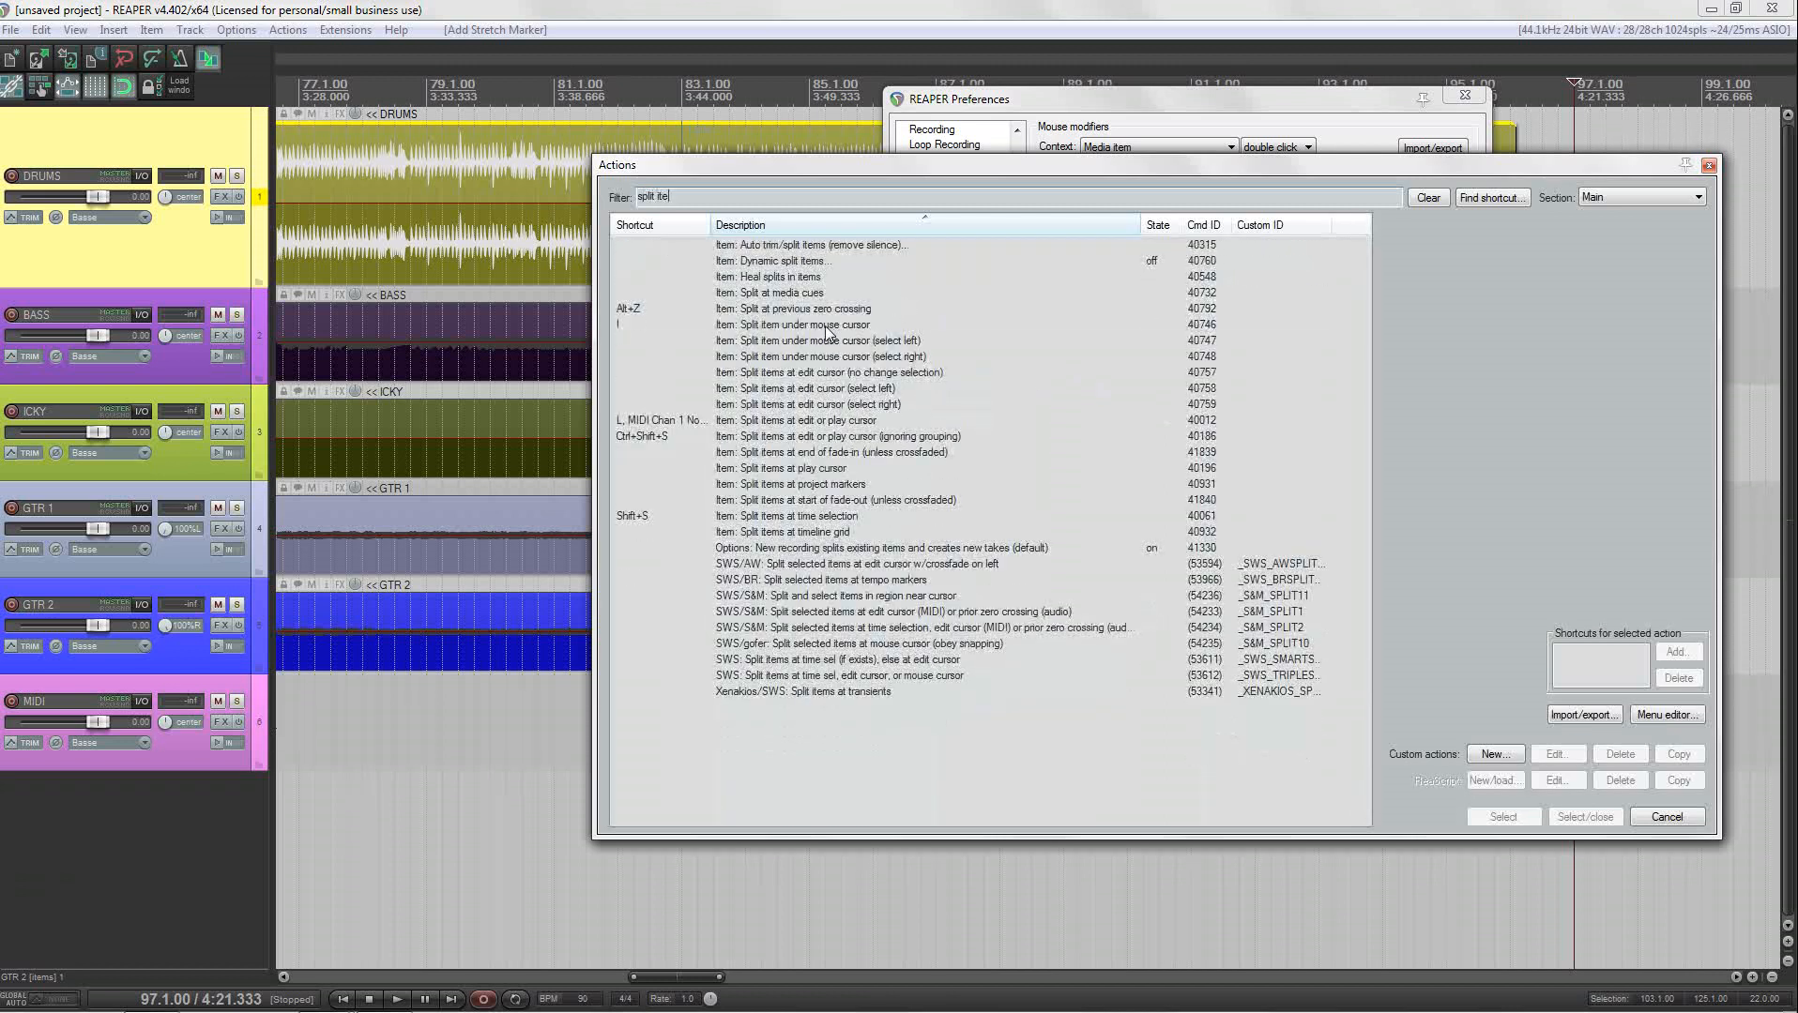
pyautogui.click(826, 325)
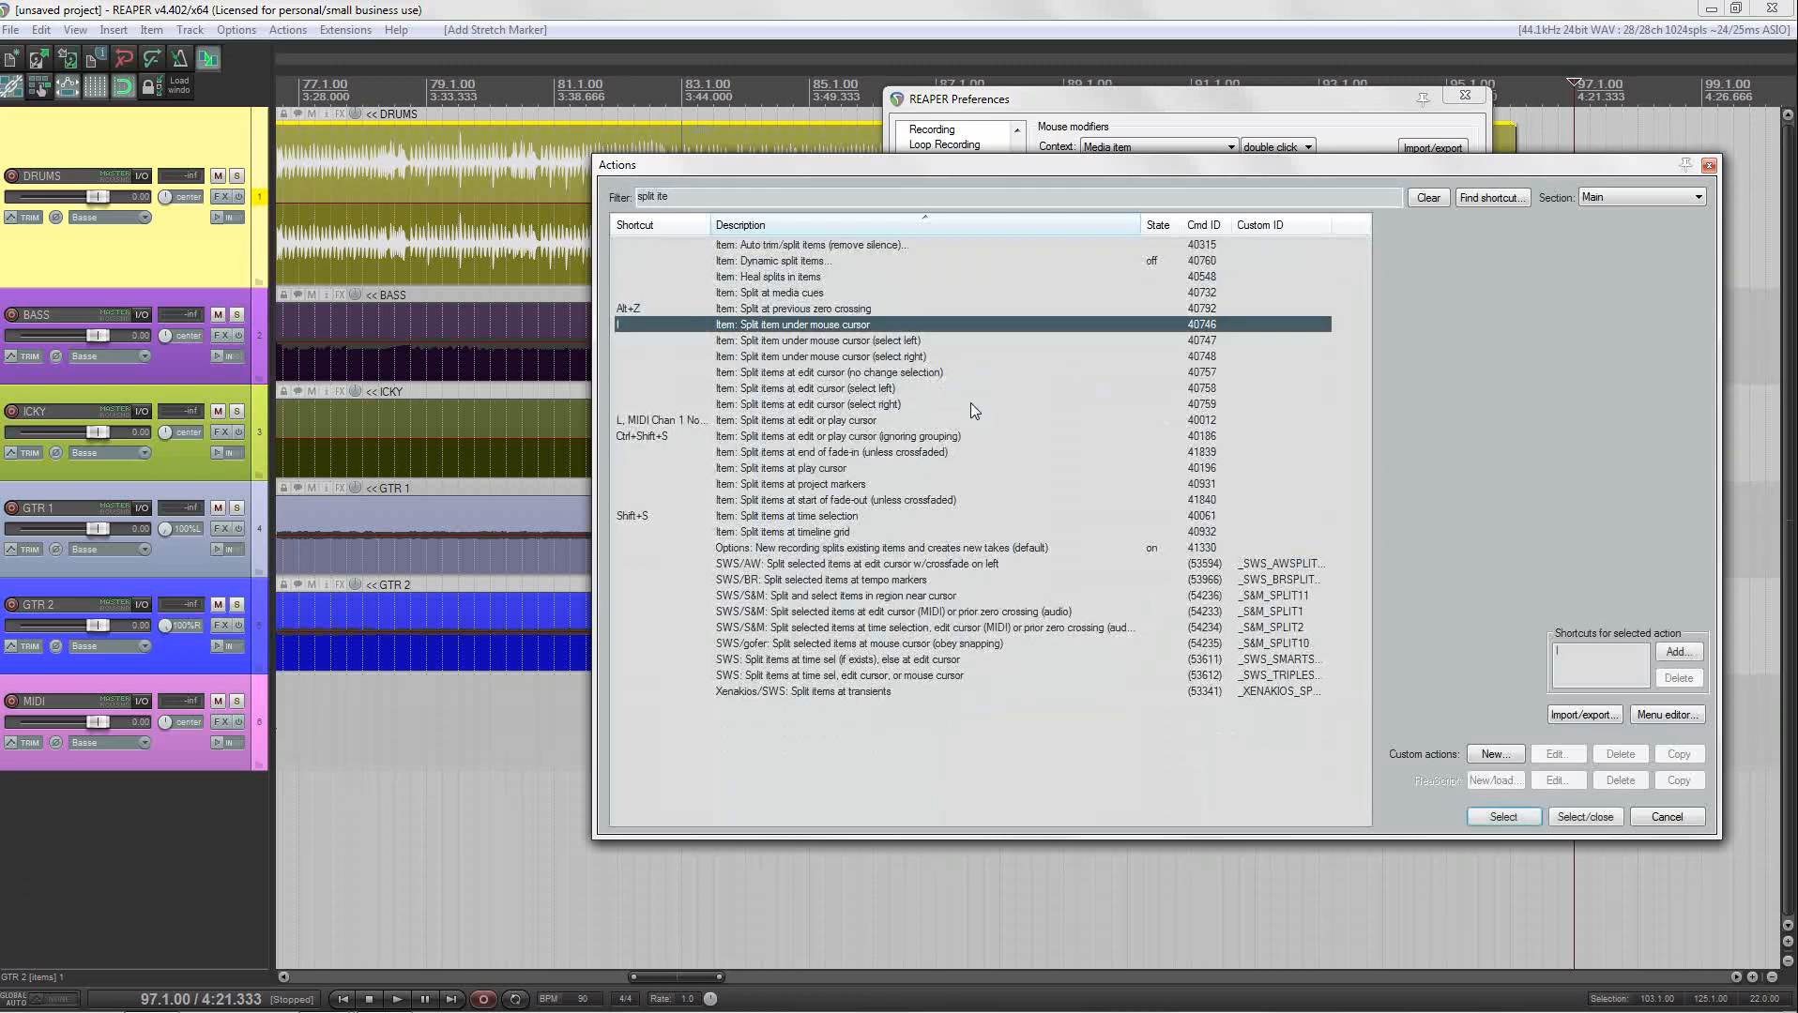
pyautogui.click(1499, 815)
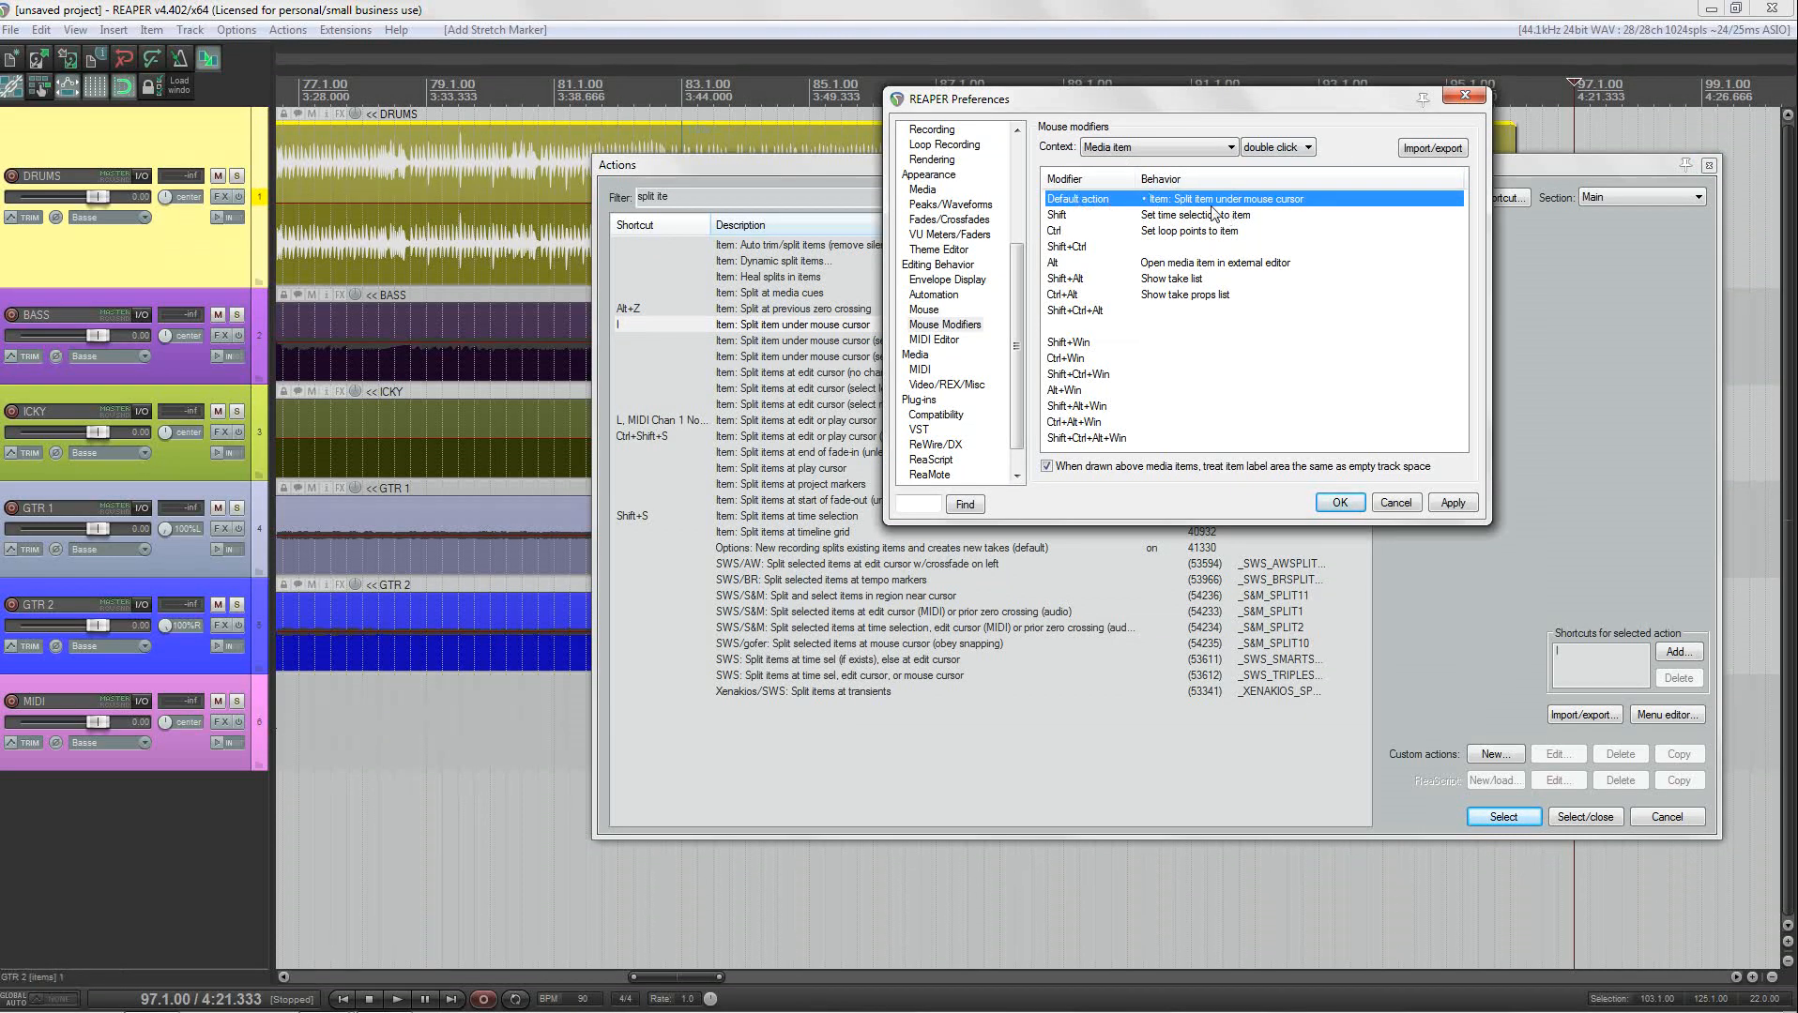
pyautogui.click(1453, 504)
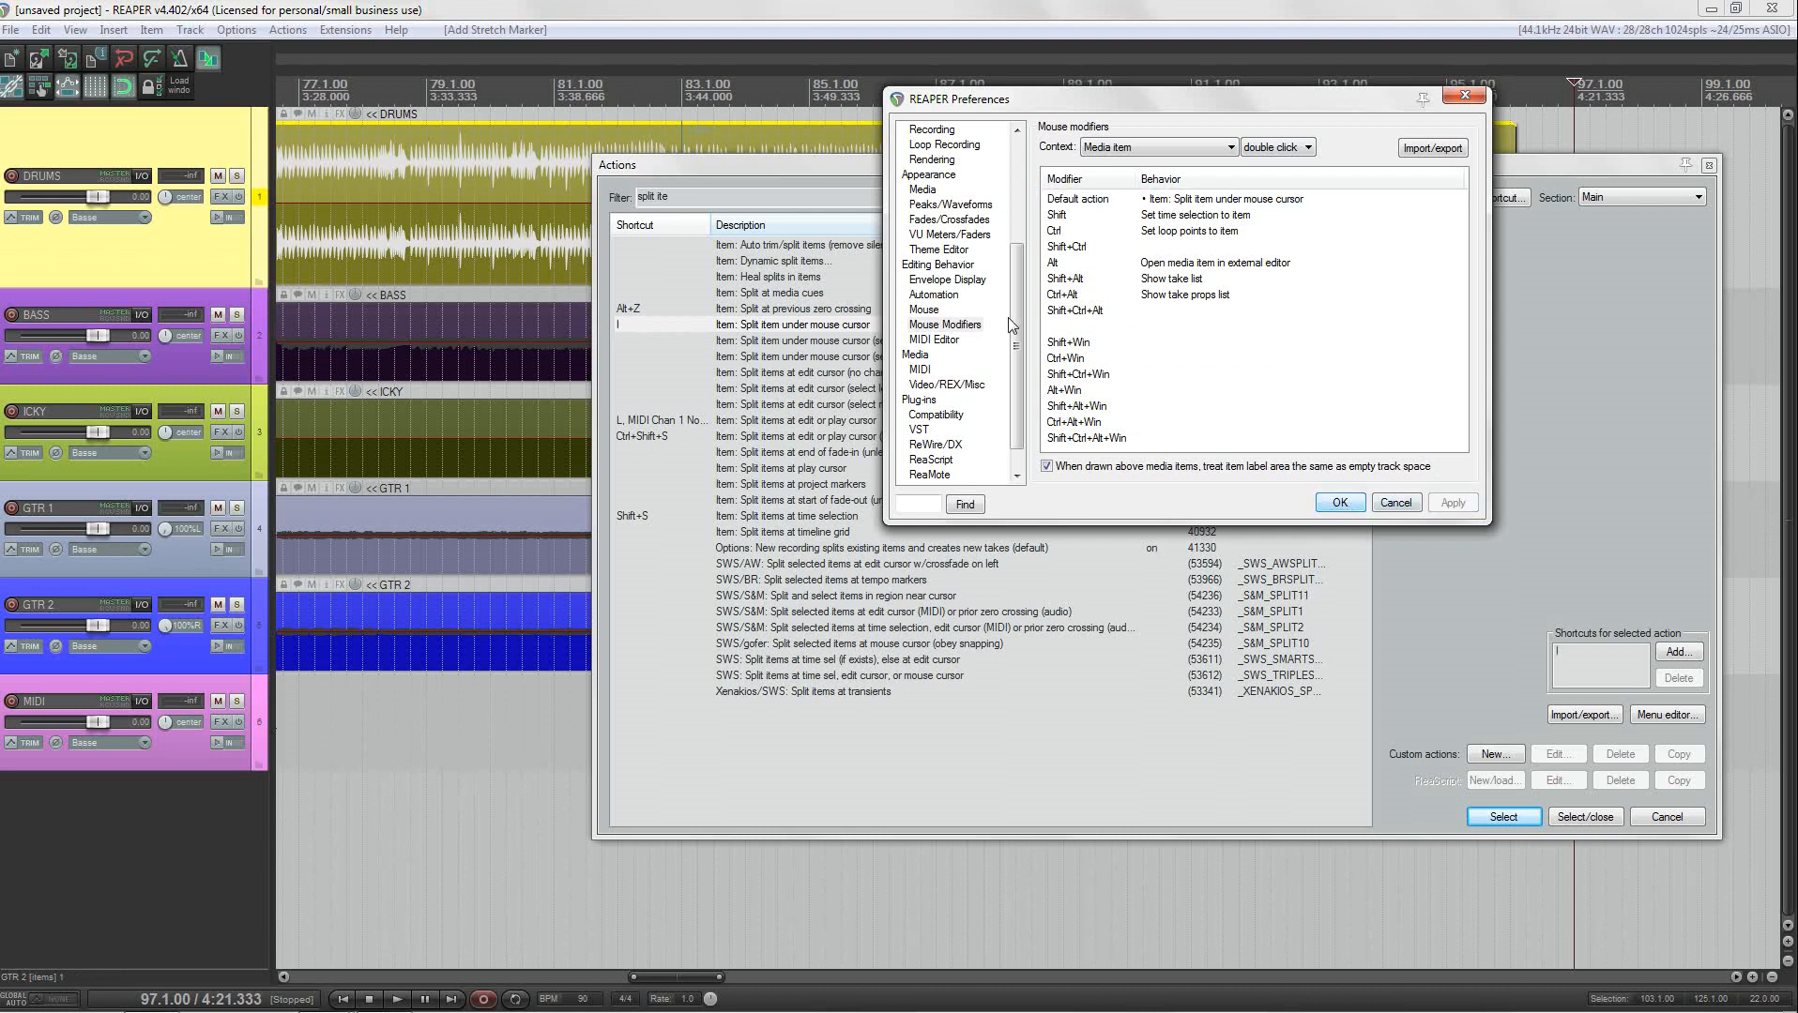
# Step: Close the action list and test the new double click action by splitting the DRUMS item at 84.2.00
pyautogui.click(1707, 166)
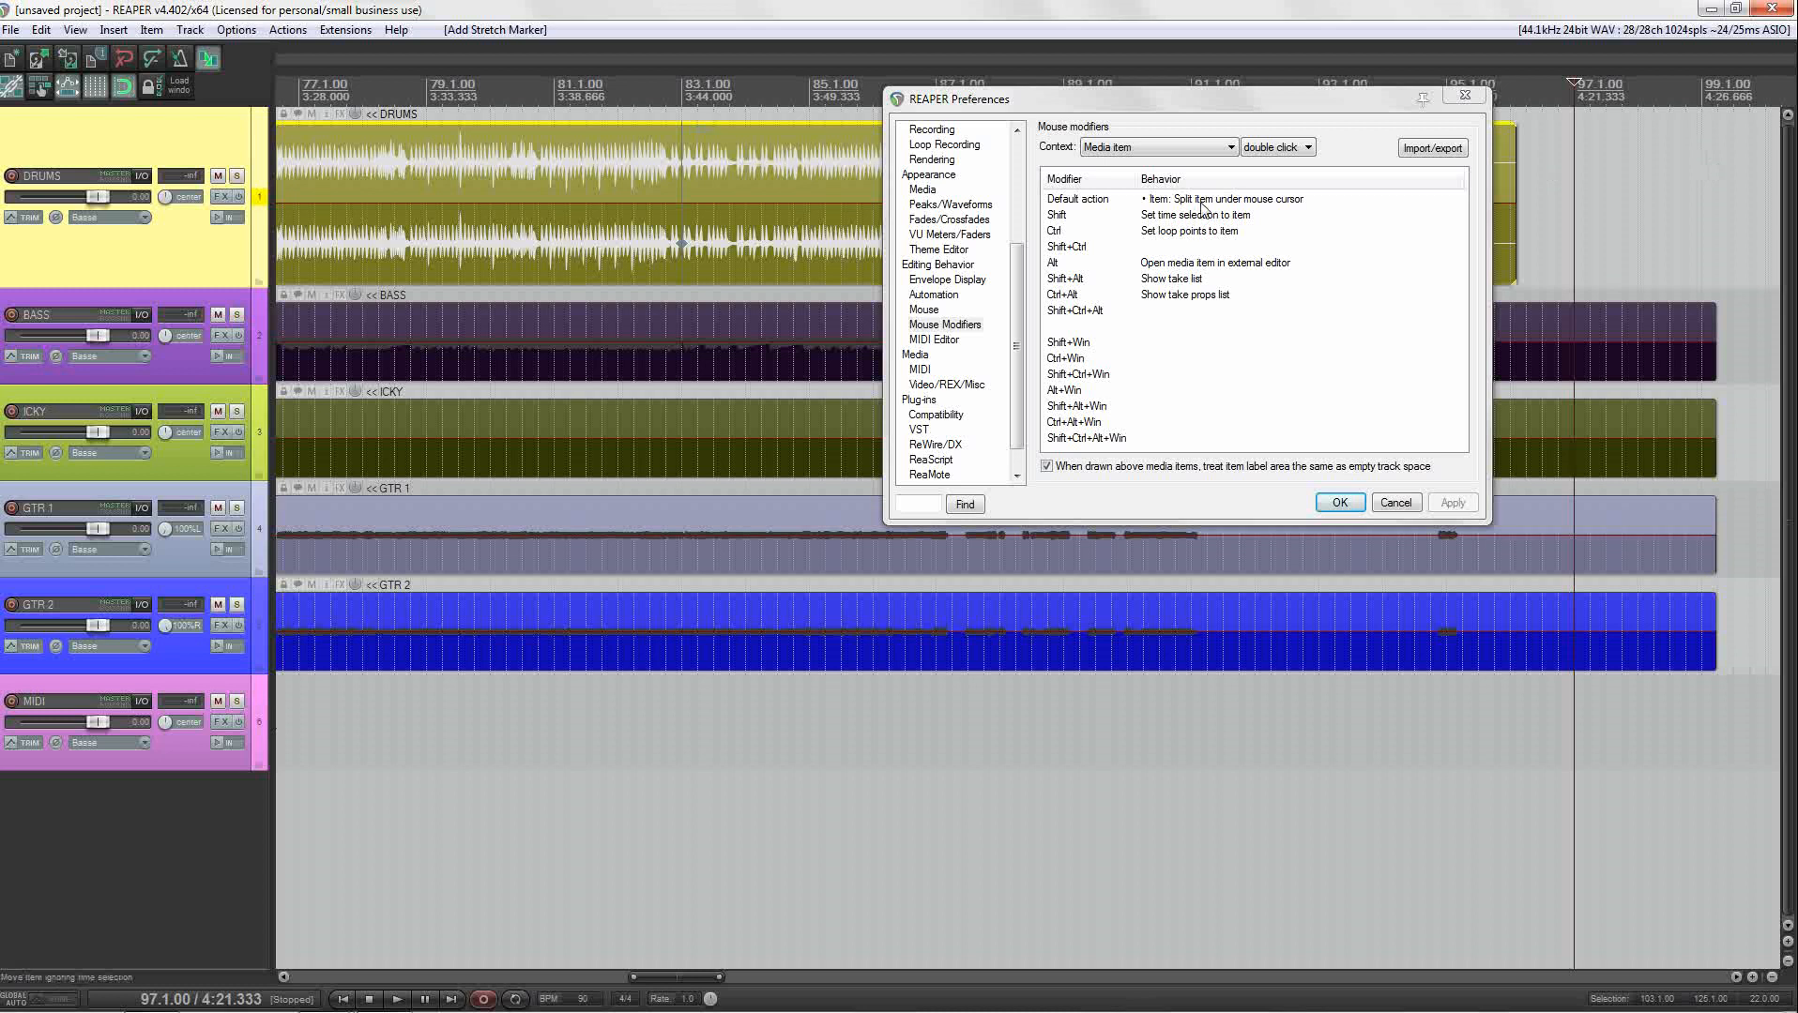
pyautogui.doubleClick(761, 155)
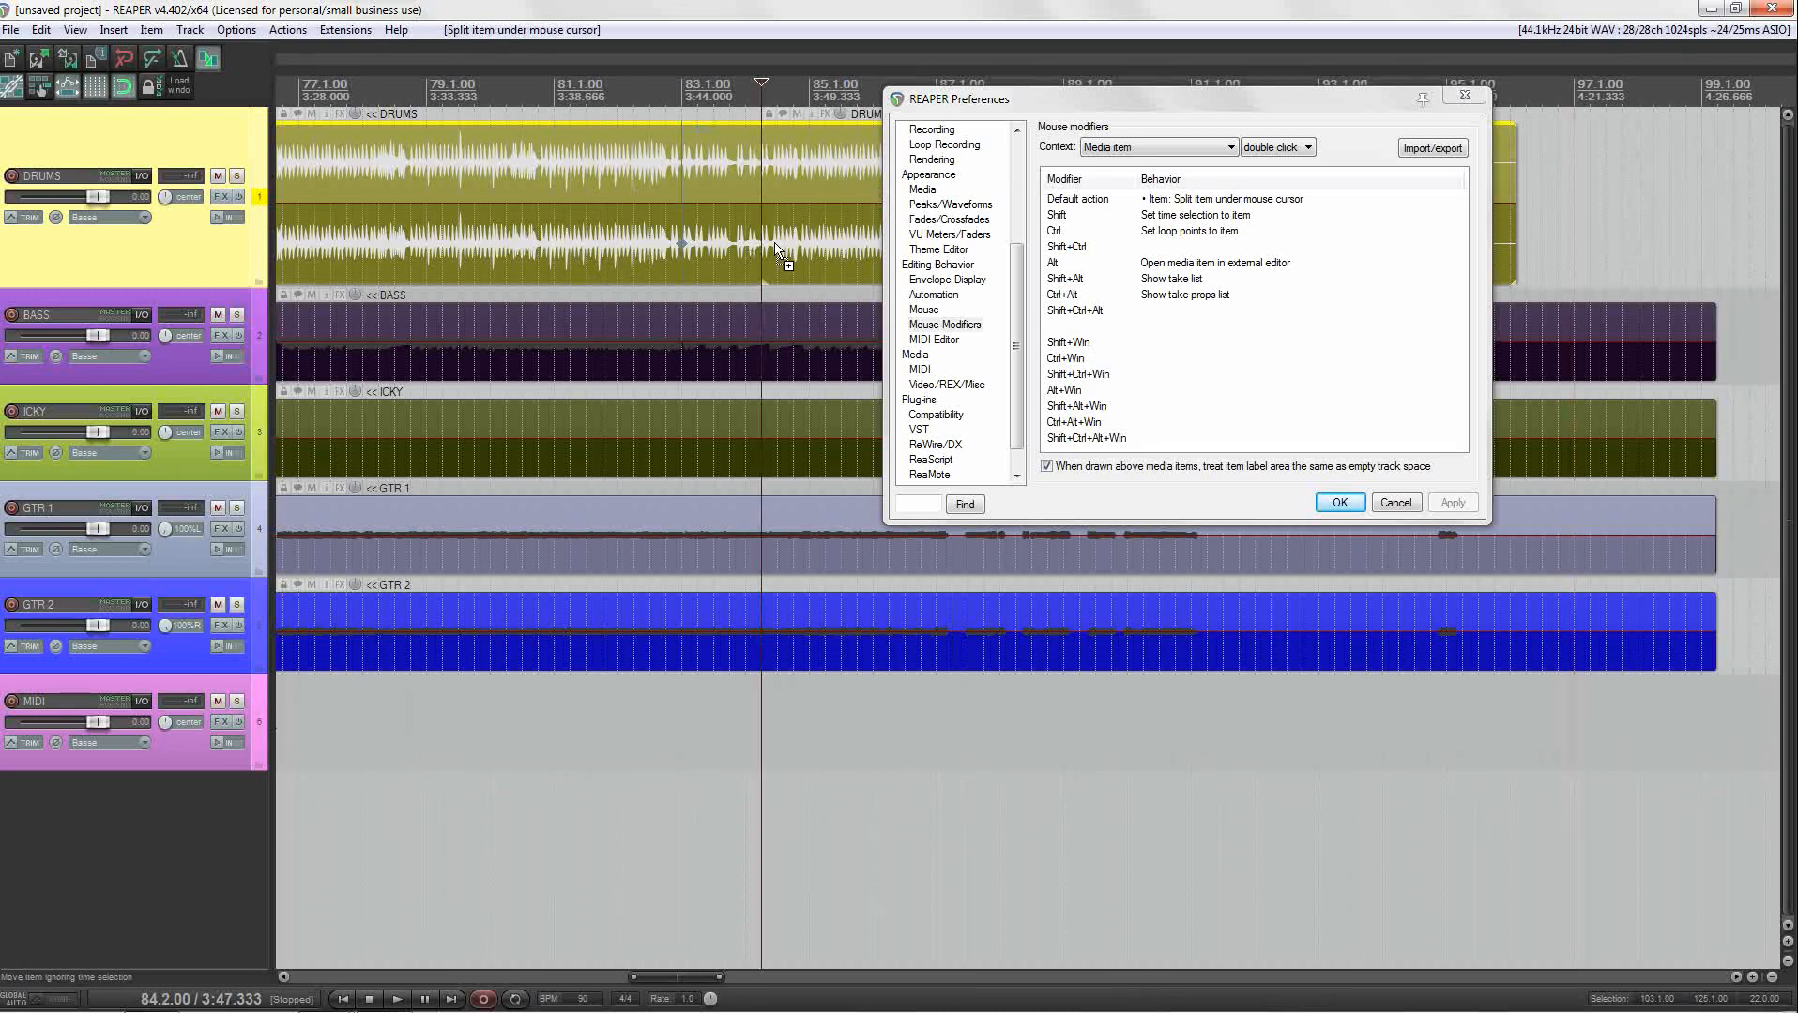
pyautogui.scroll(5, 757, 255)
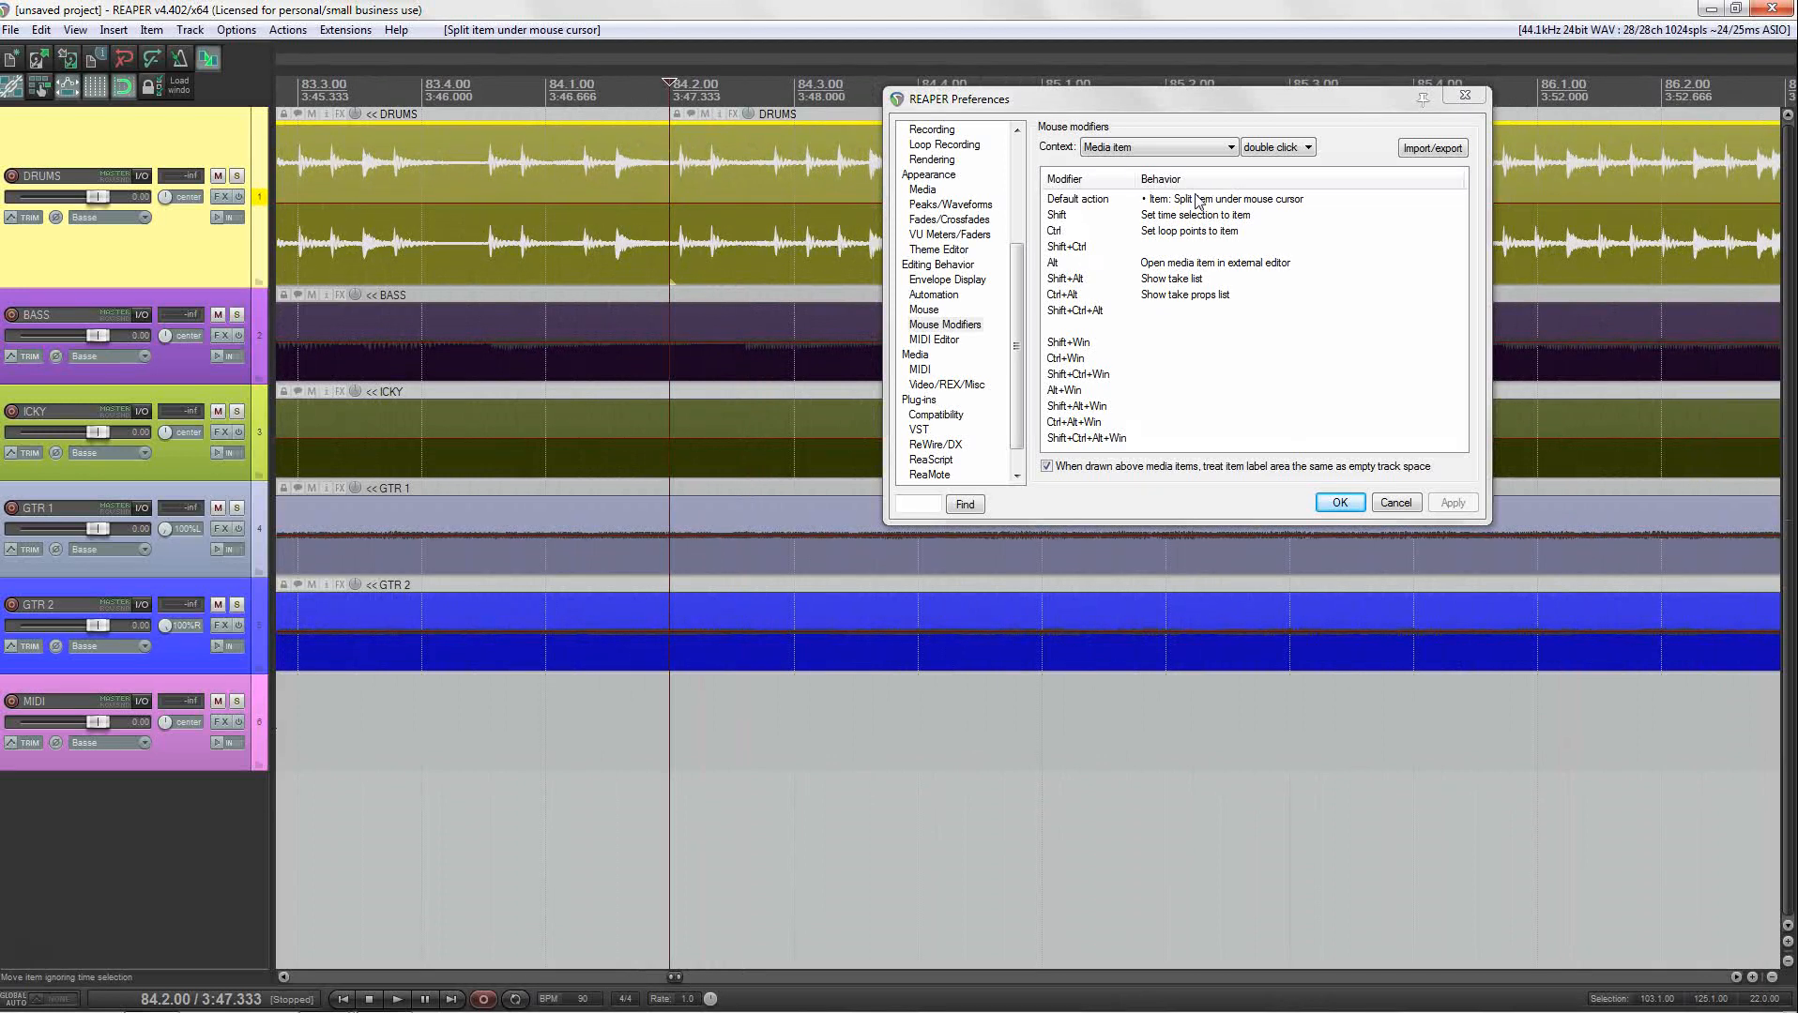
# Step: Reposition the Preferences window and look through the available mouse modifier contexts and click types
pyautogui.moveTo(1238, 107); pyautogui.dragTo(997, 92)
pyautogui.click(971, 132)
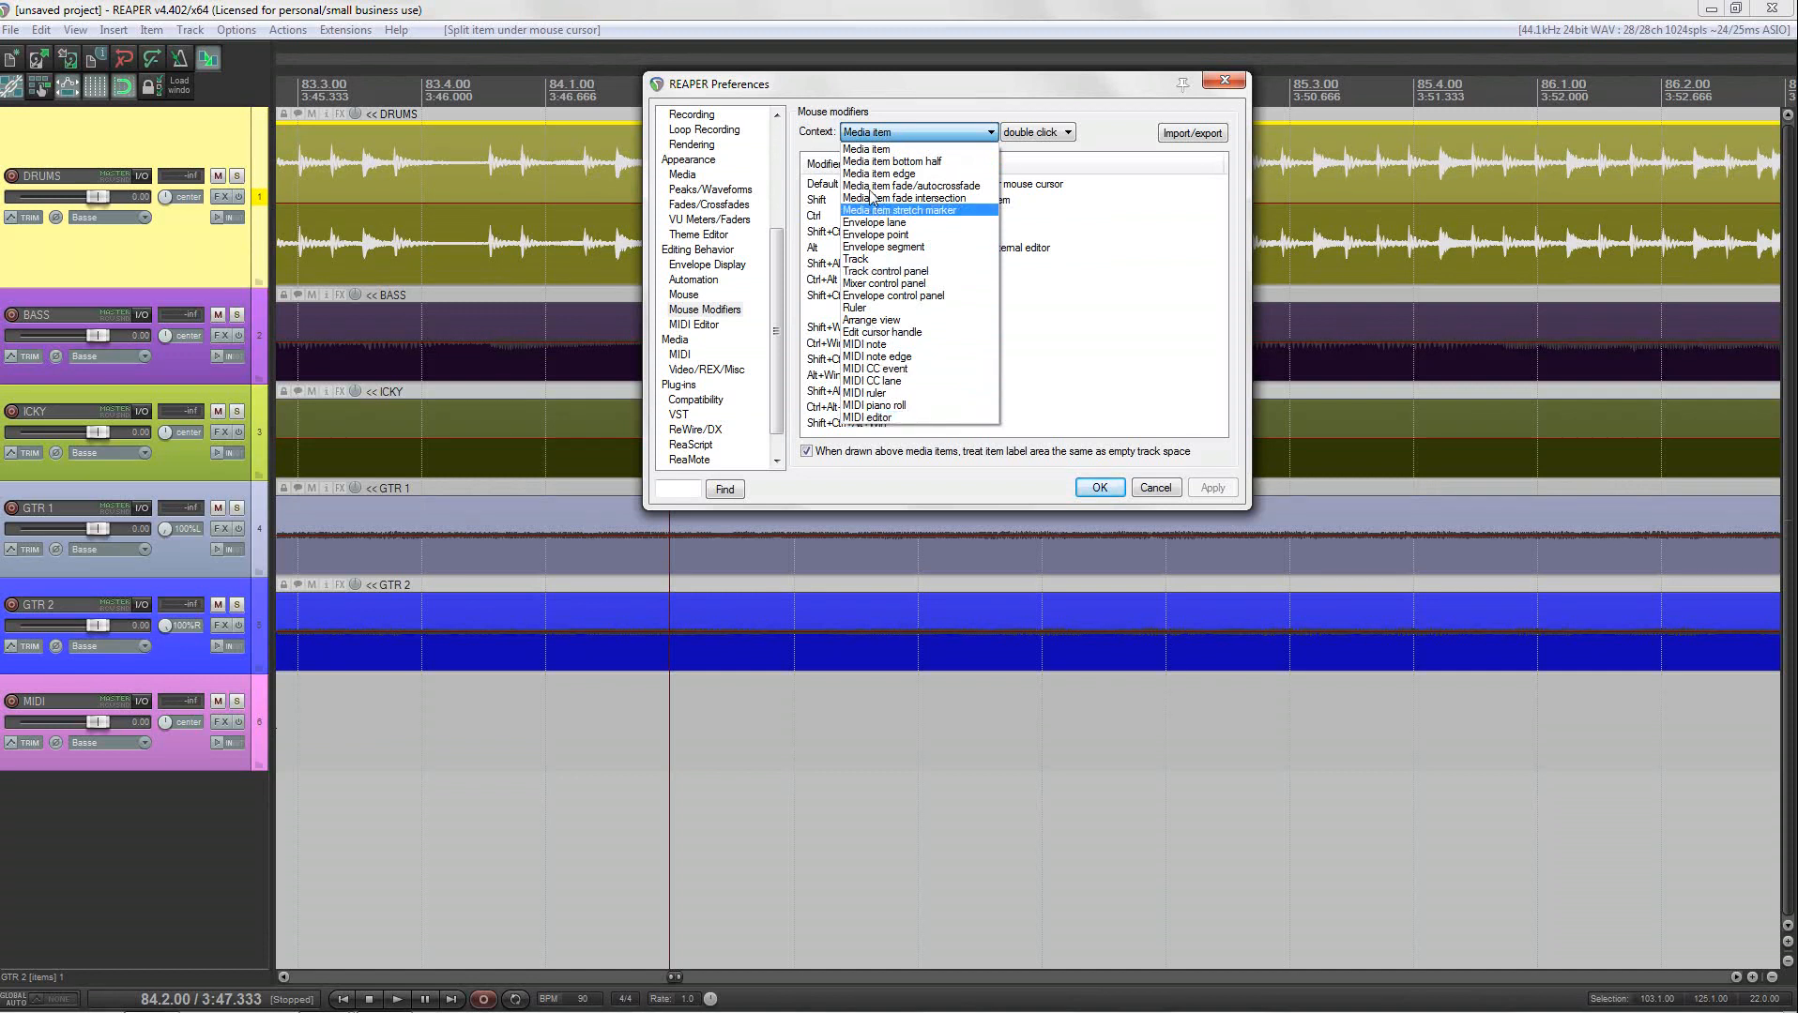
pyautogui.click(940, 129)
pyautogui.click(1038, 133)
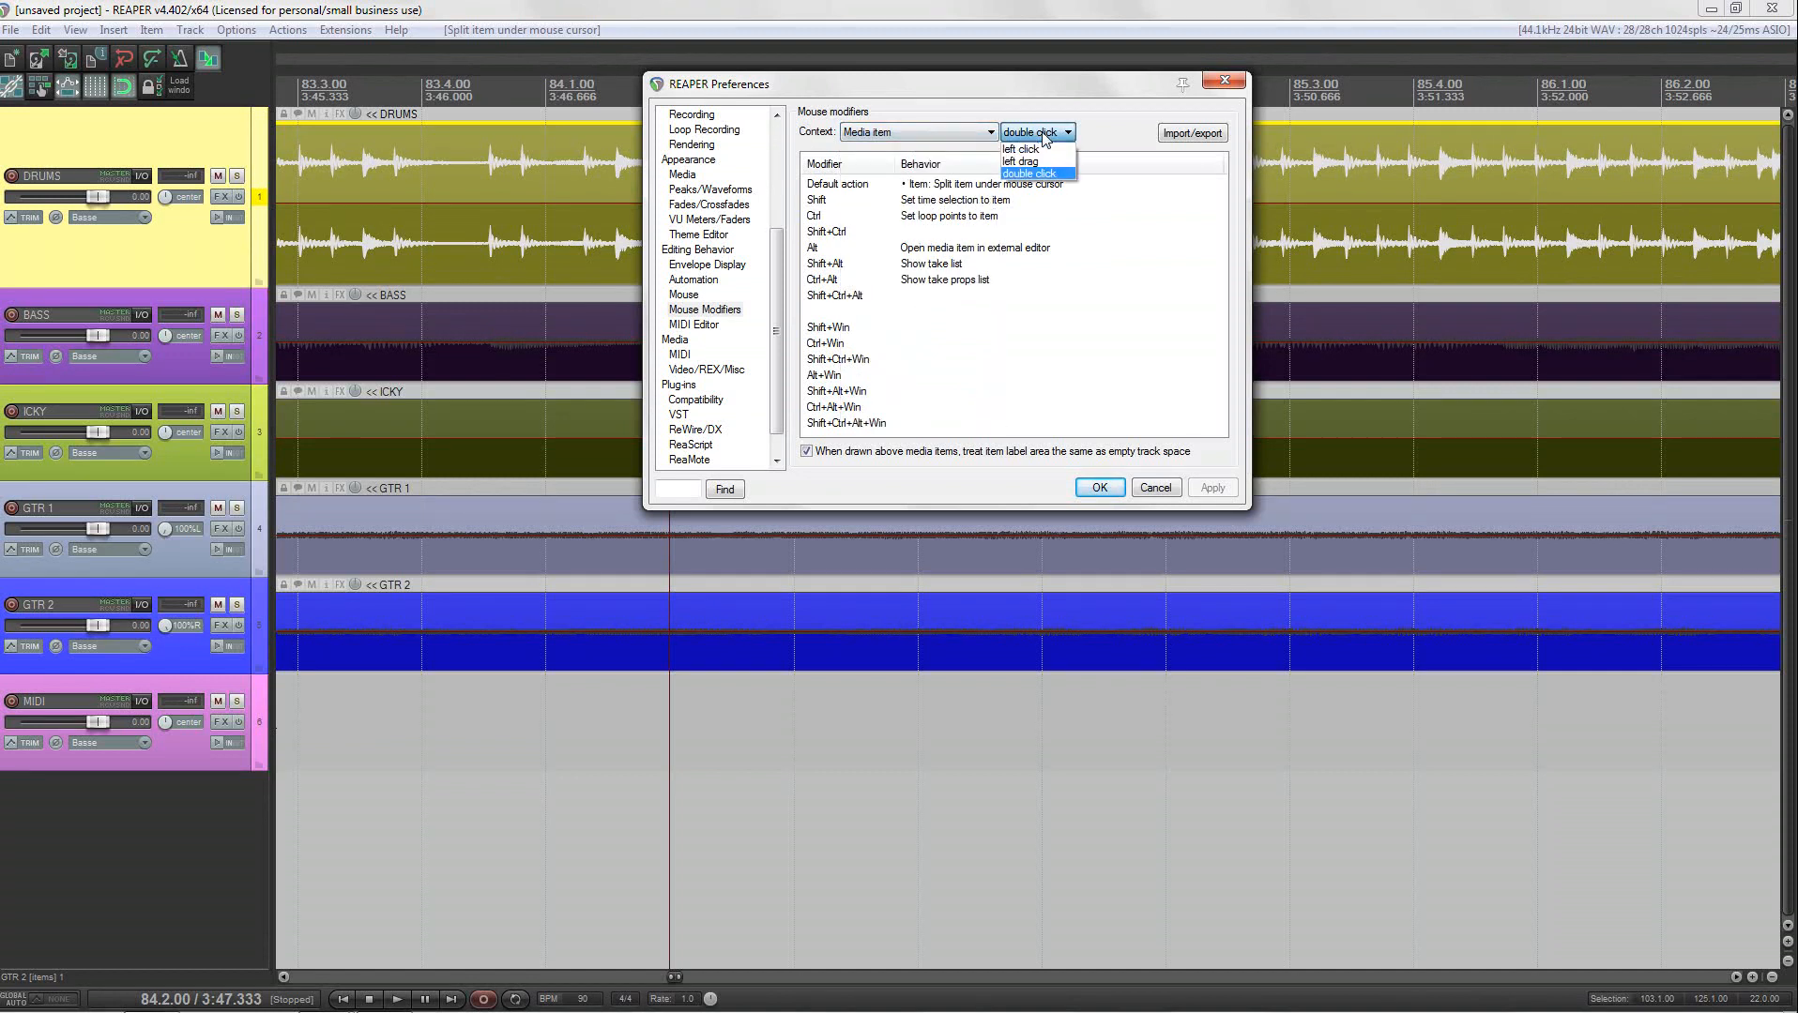
pyautogui.click(939, 137)
# Step: Switch the modifier context to Track, examine its left click behaviors, and return to its double click behaviors
pyautogui.click(938, 137)
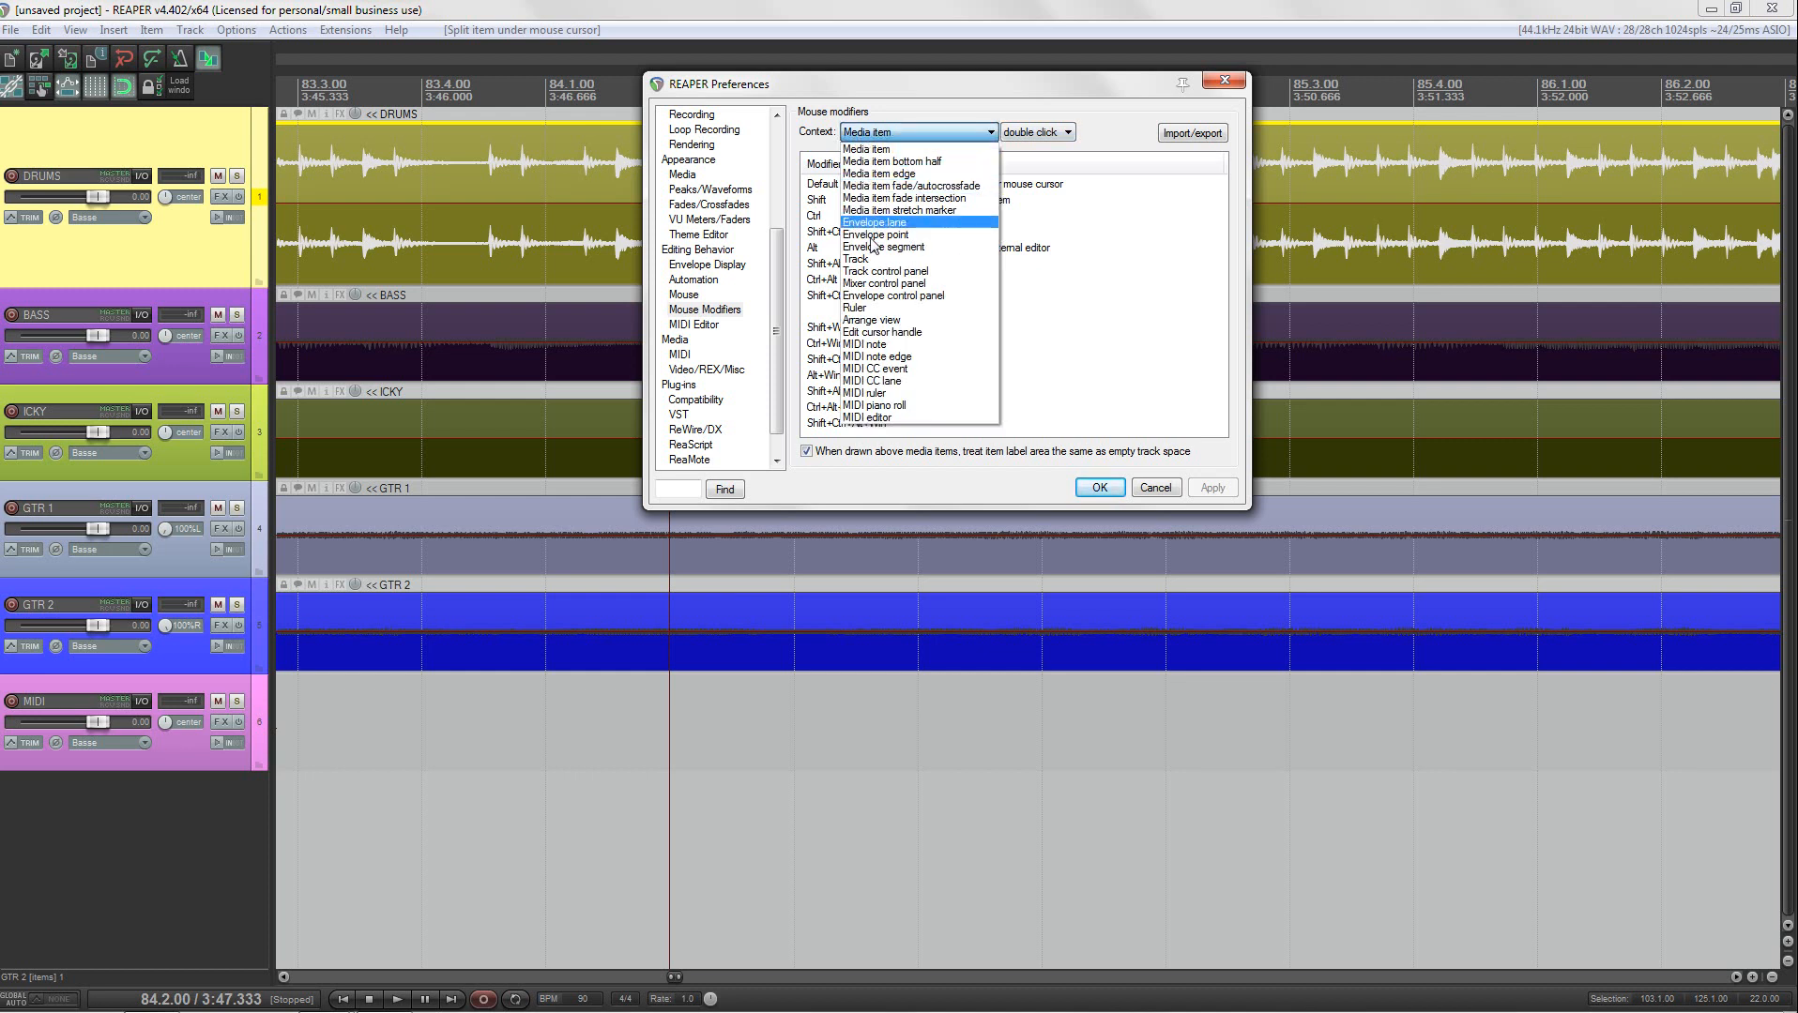
pyautogui.click(867, 262)
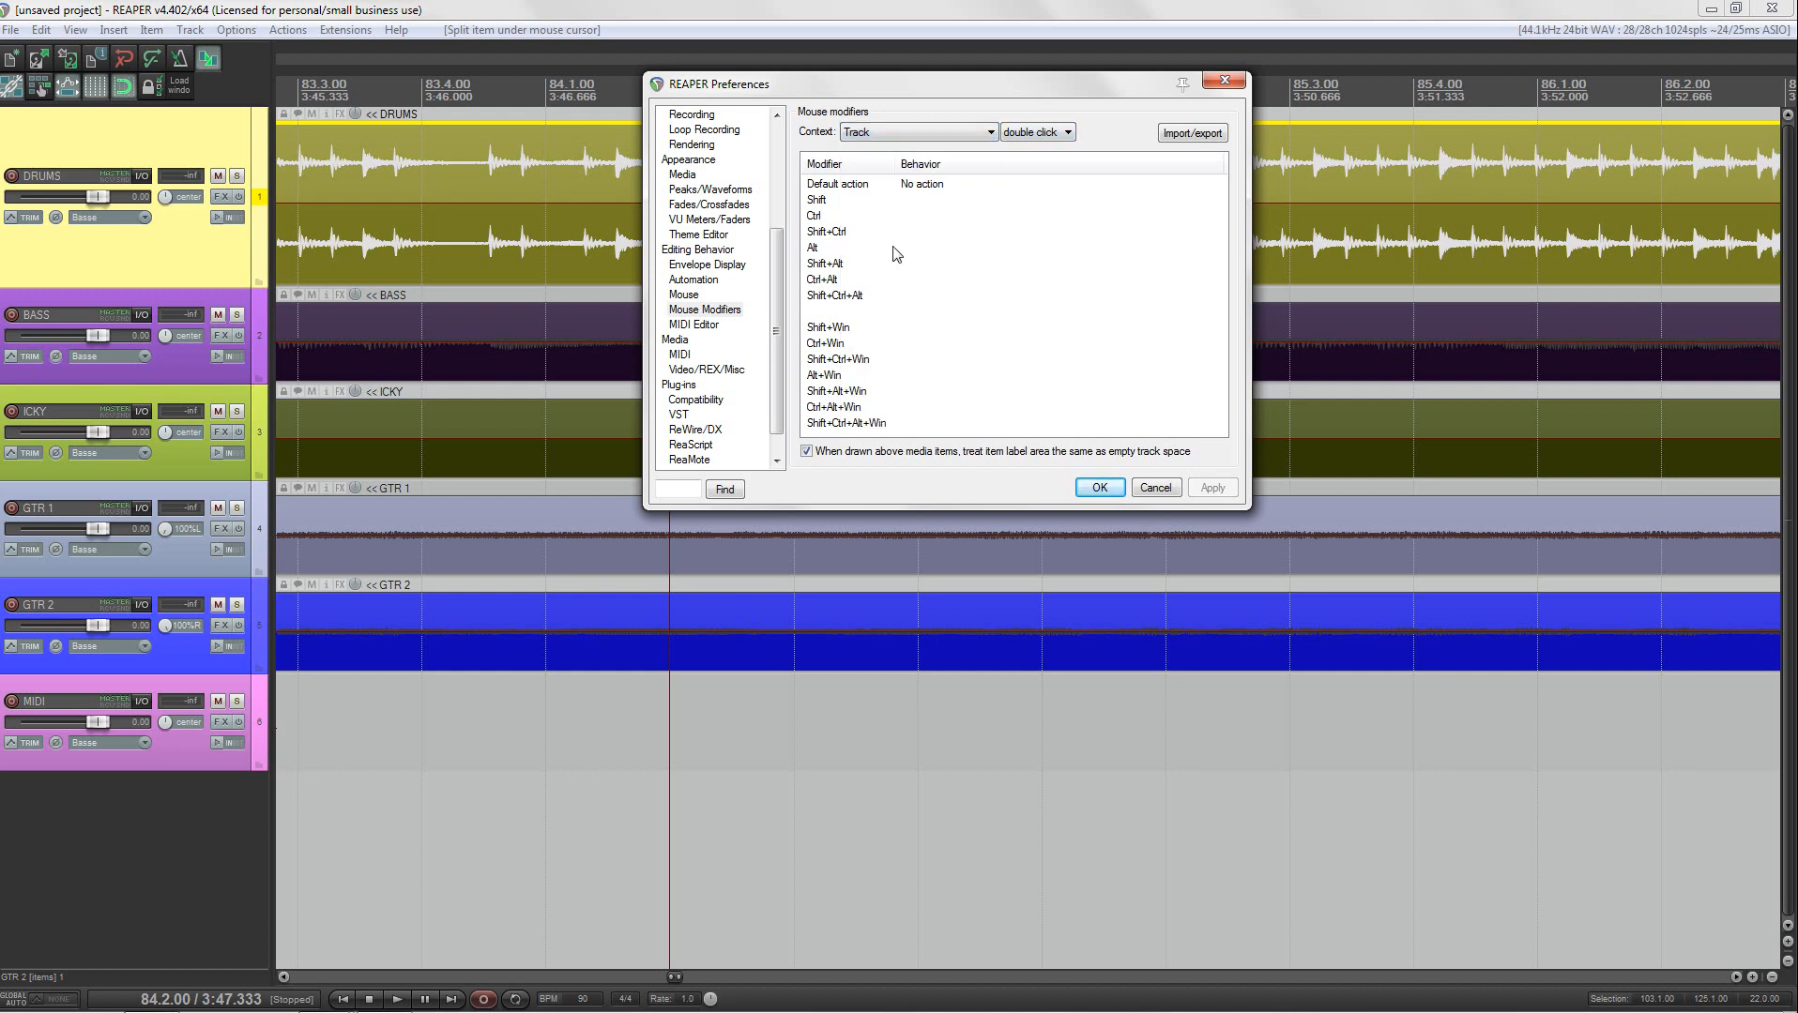
pyautogui.click(1043, 134)
pyautogui.click(1039, 150)
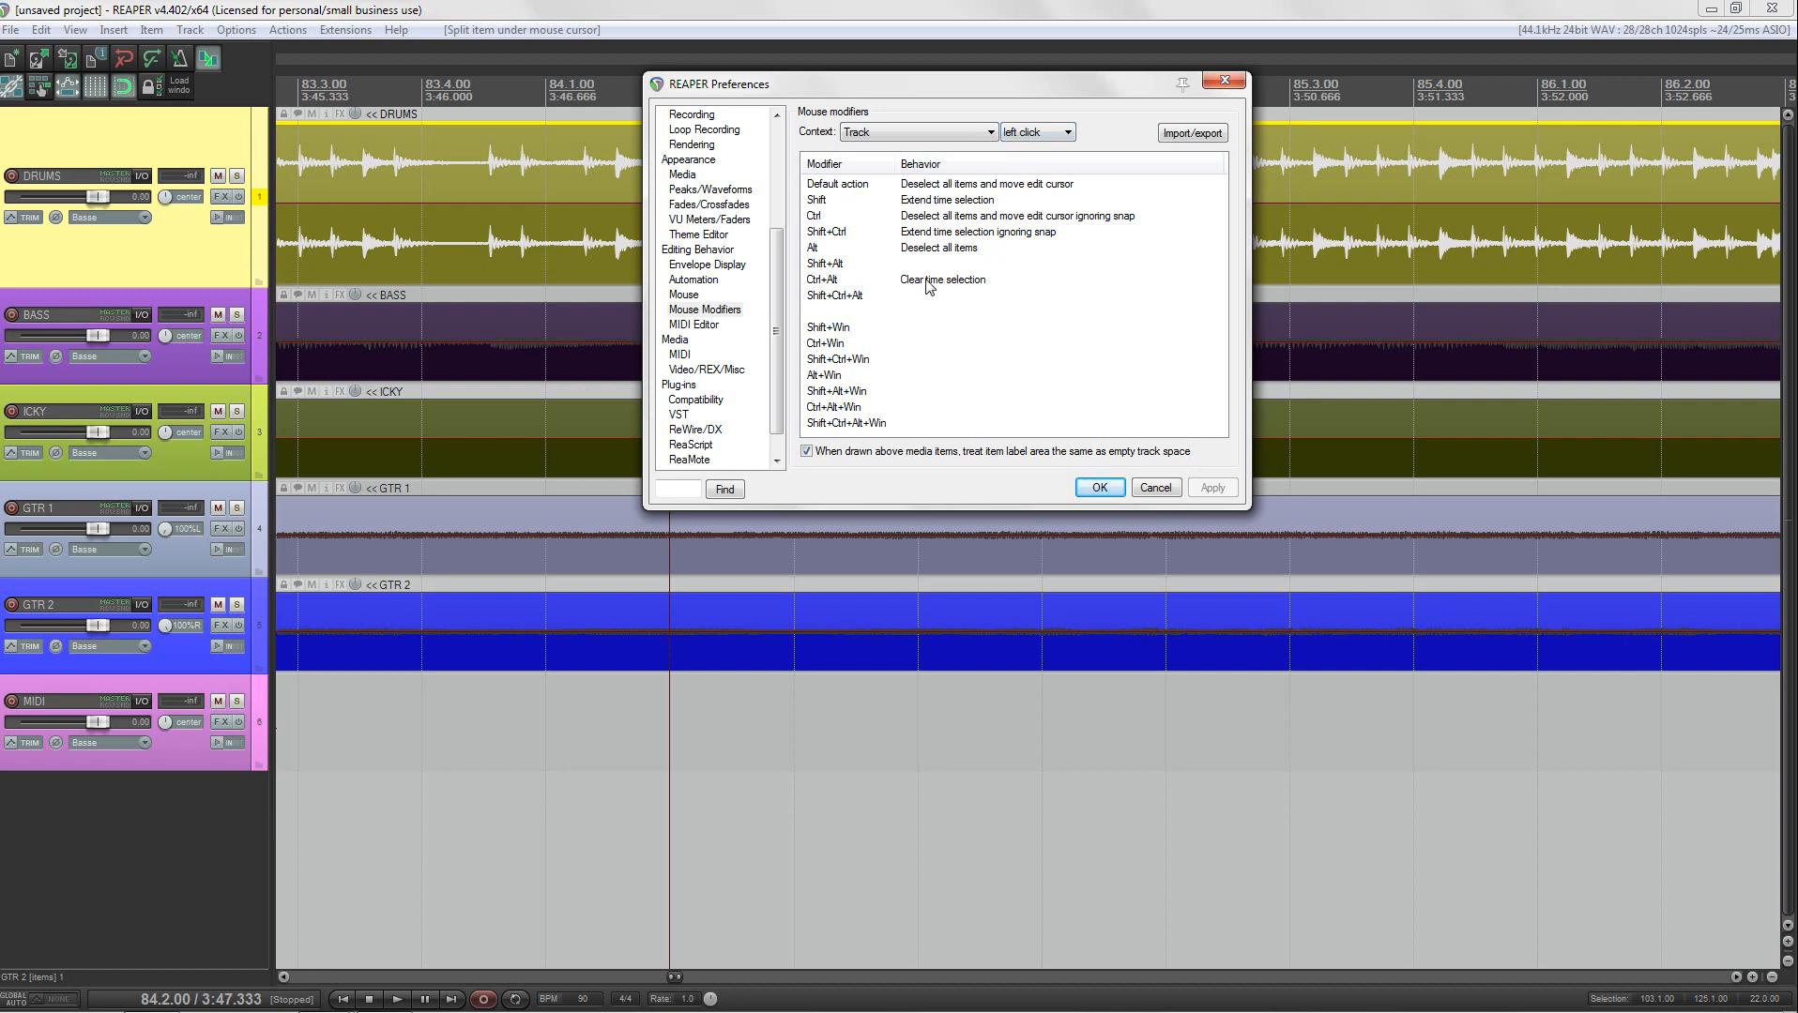
pyautogui.click(1040, 134)
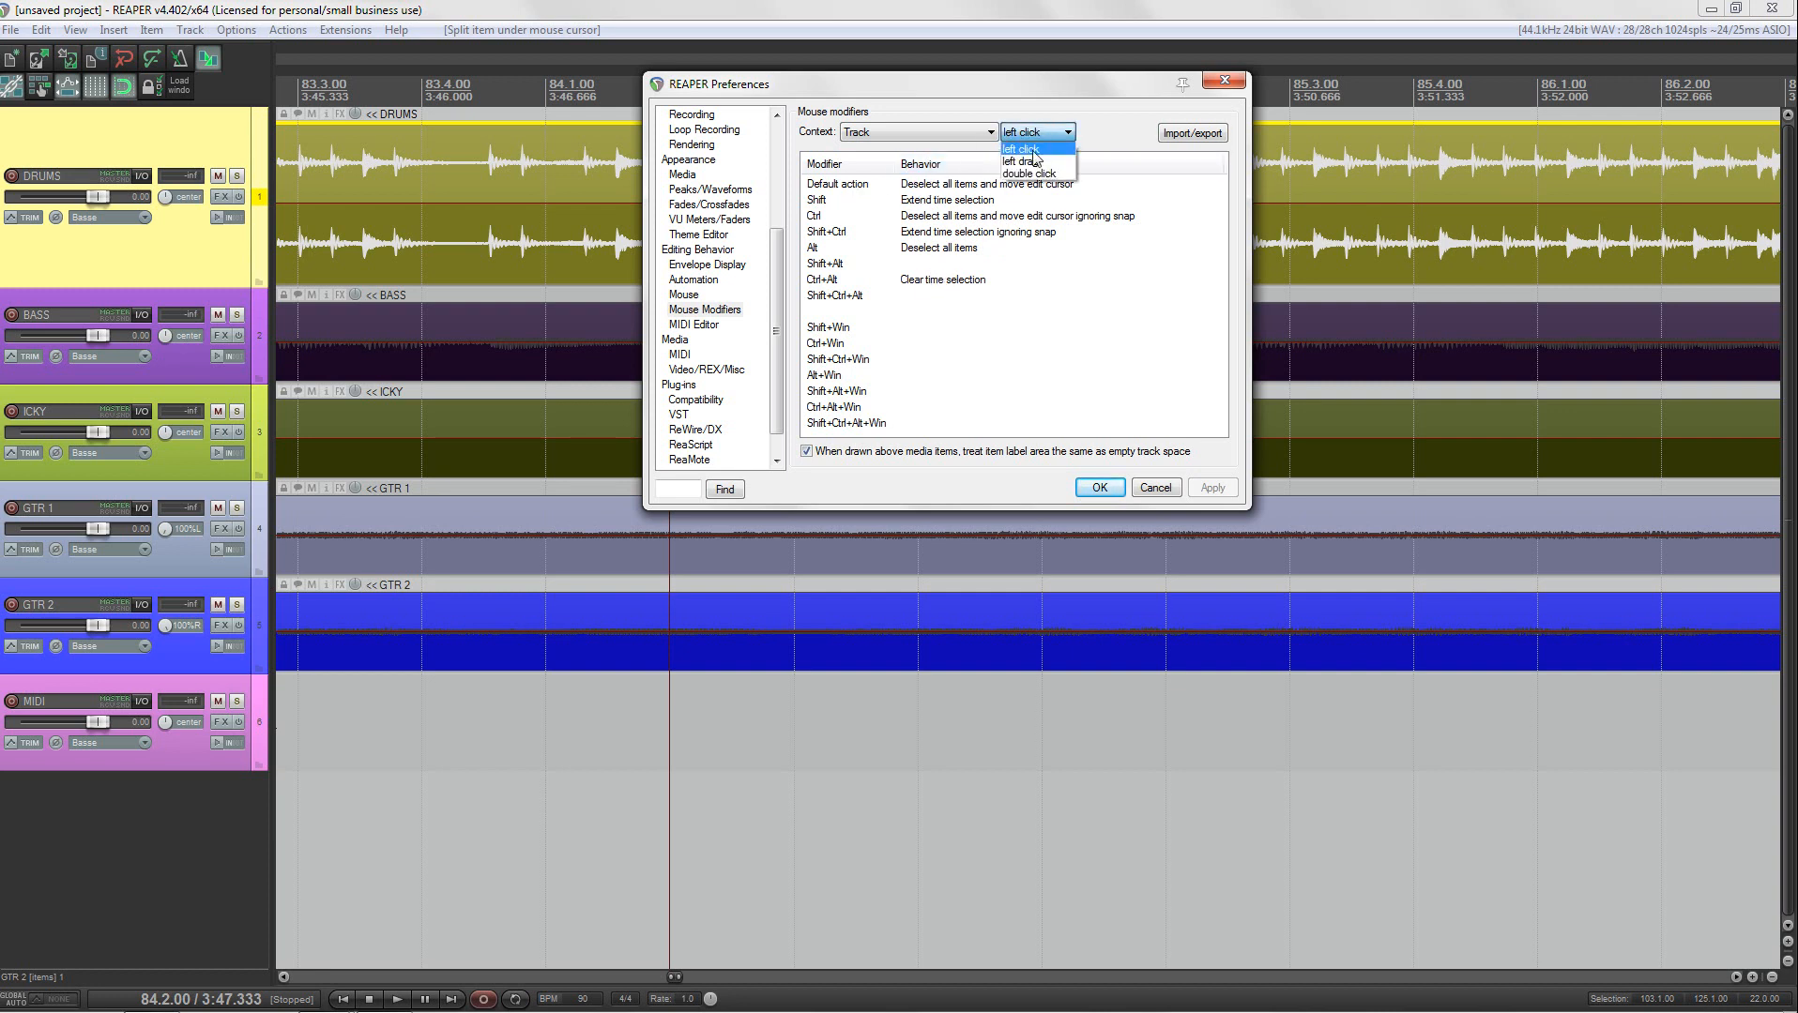
pyautogui.click(1032, 175)
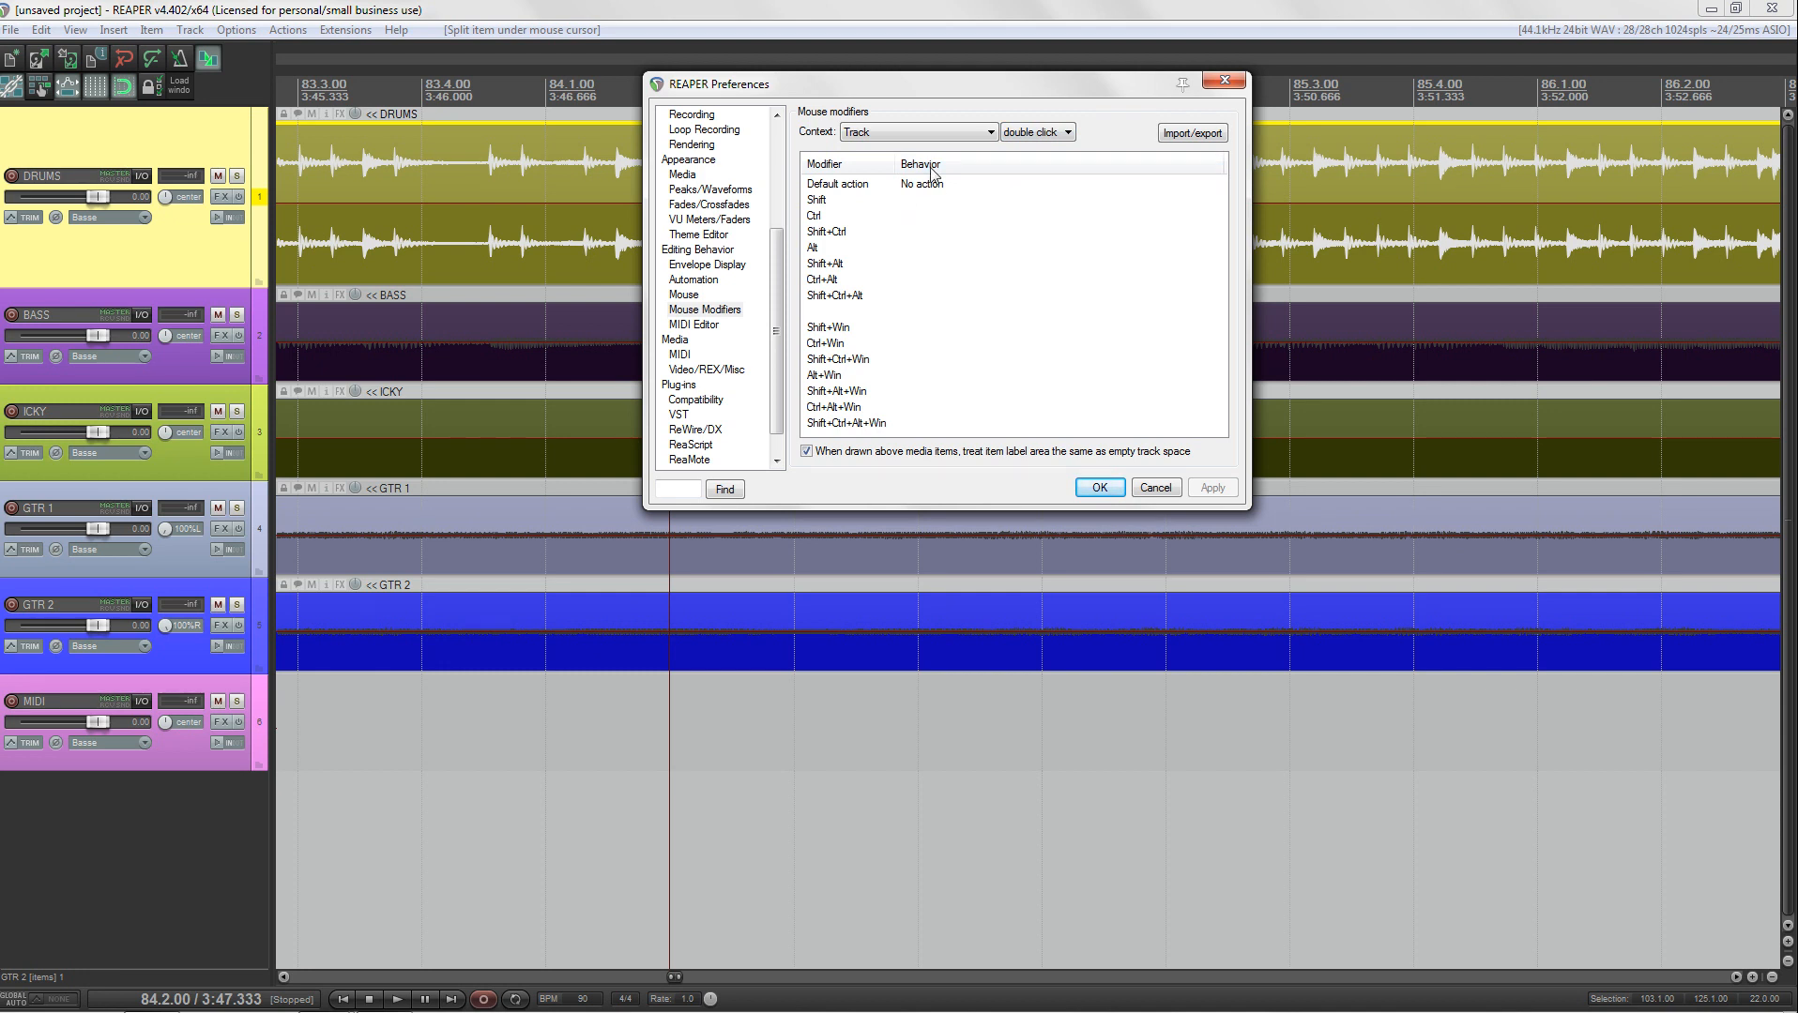
# Step: Test the current track behavior by placing the edit cursor at 84.3.00 and 84.4.00 in the empty area of the MIDI track
pyautogui.click(751, 723)
pyautogui.click(882, 720)
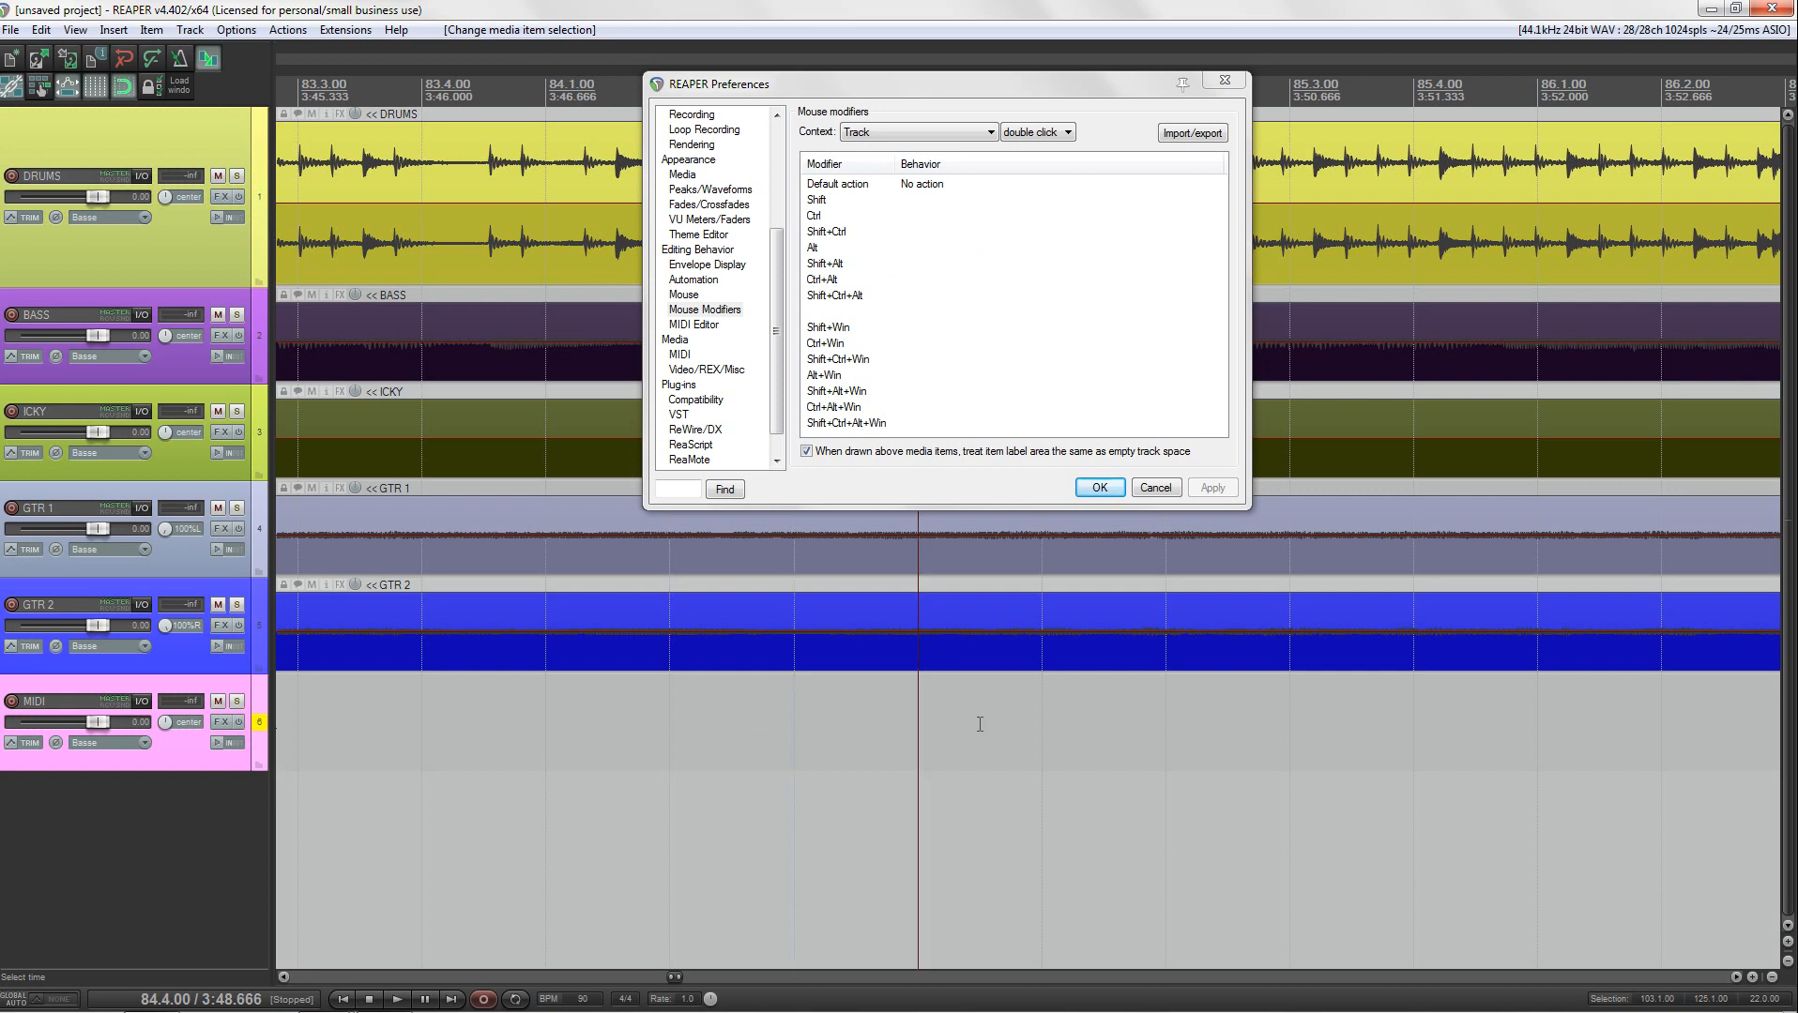
pyautogui.click(793, 712)
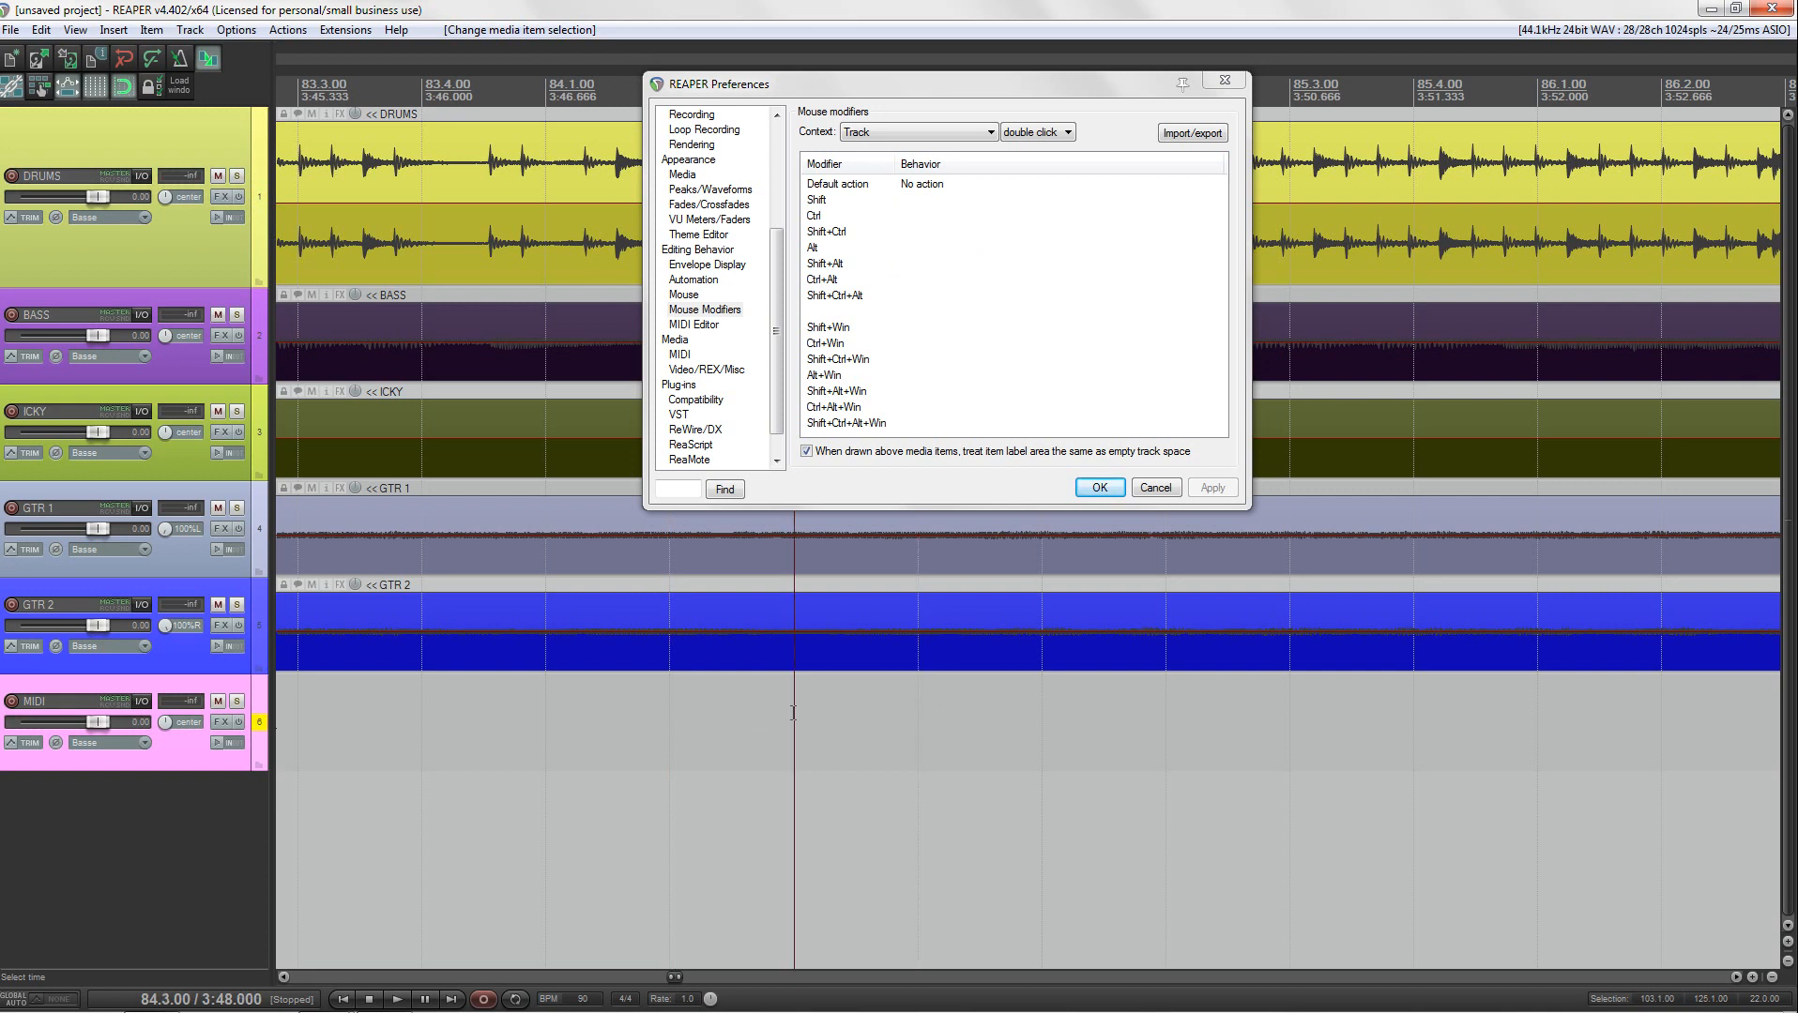
pyautogui.click(917, 713)
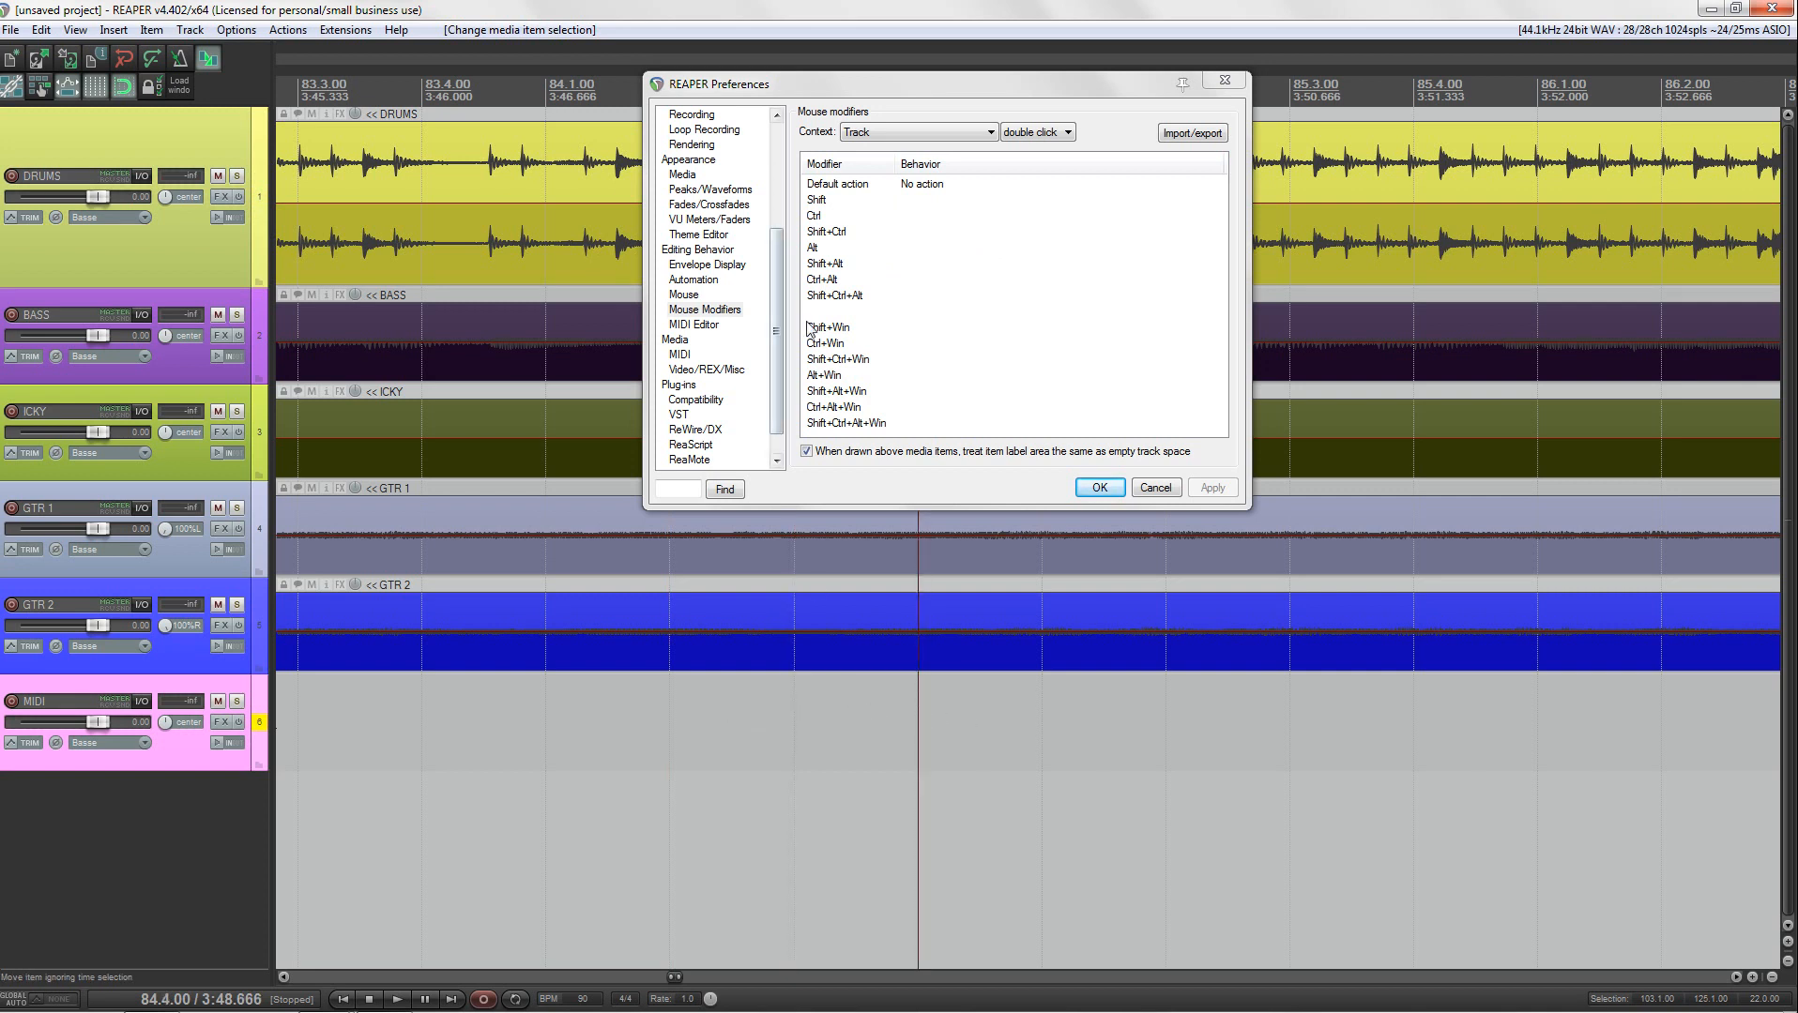
# Step: Assign the action View: Show track manager window to the Track context's default double click behavior and apply it
pyautogui.click(915, 186)
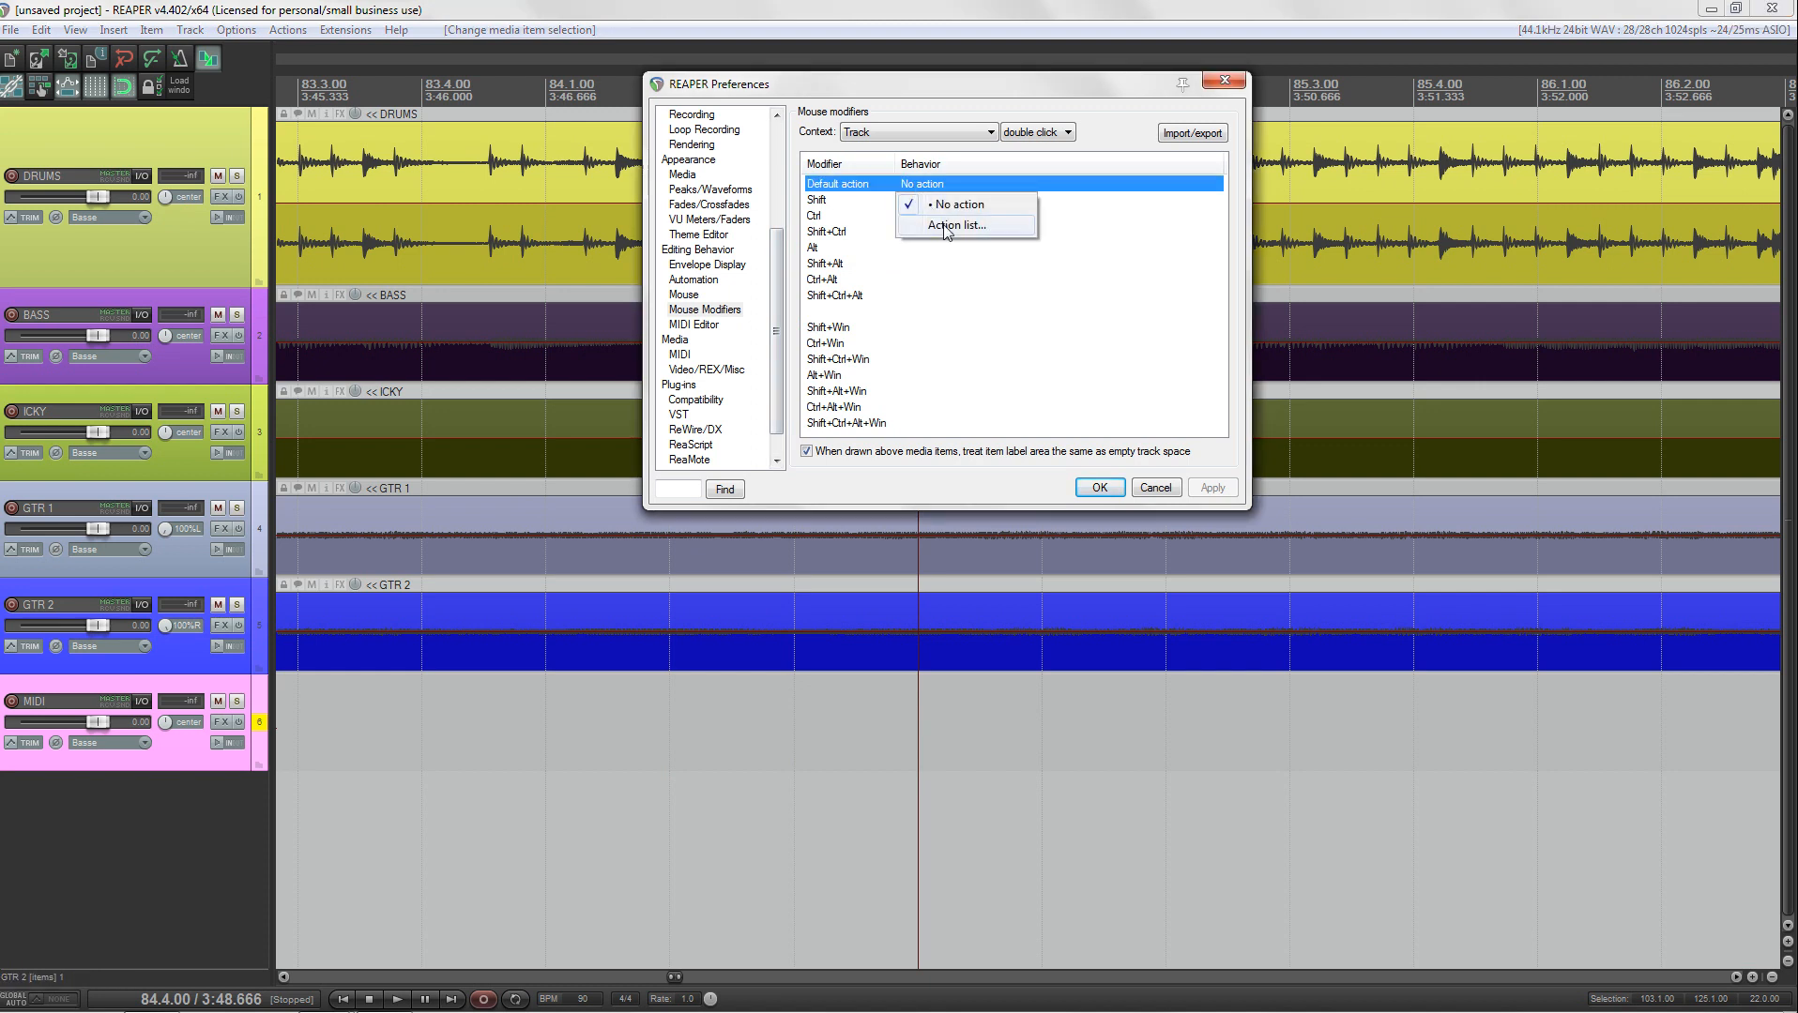
pyautogui.click(955, 225)
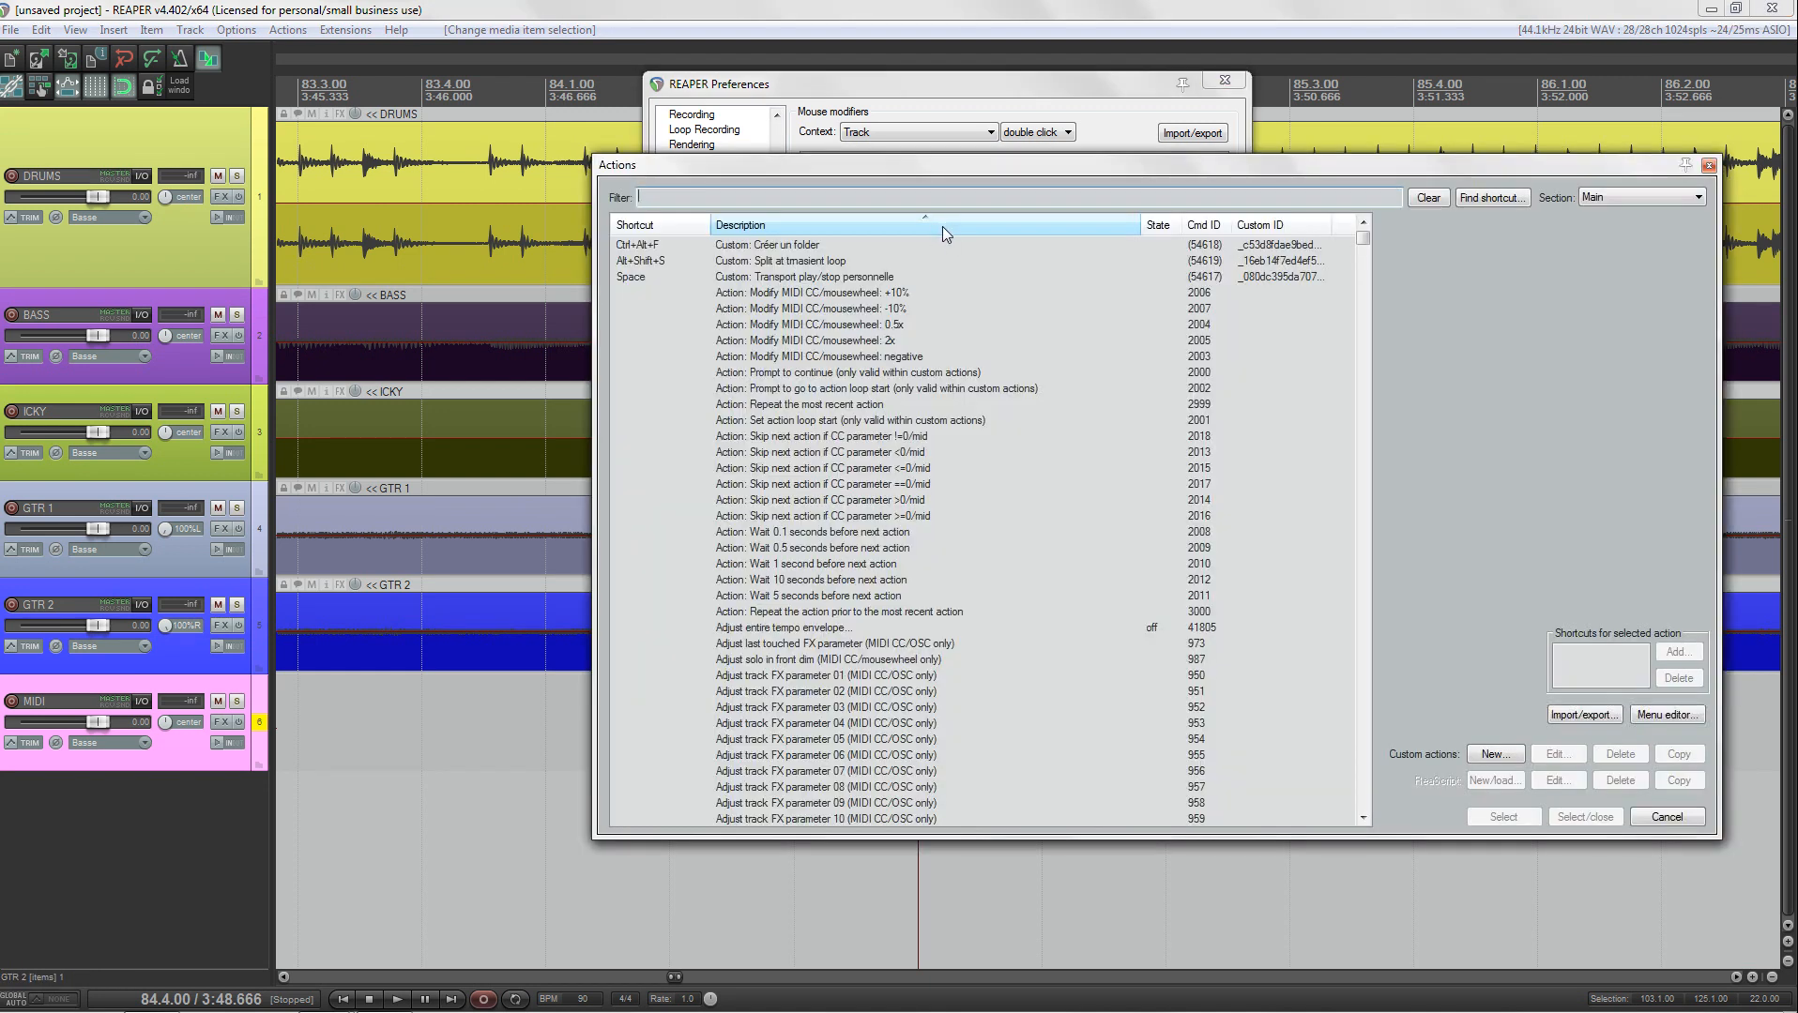
pyautogui.write('track ')
pyautogui.write('ma')
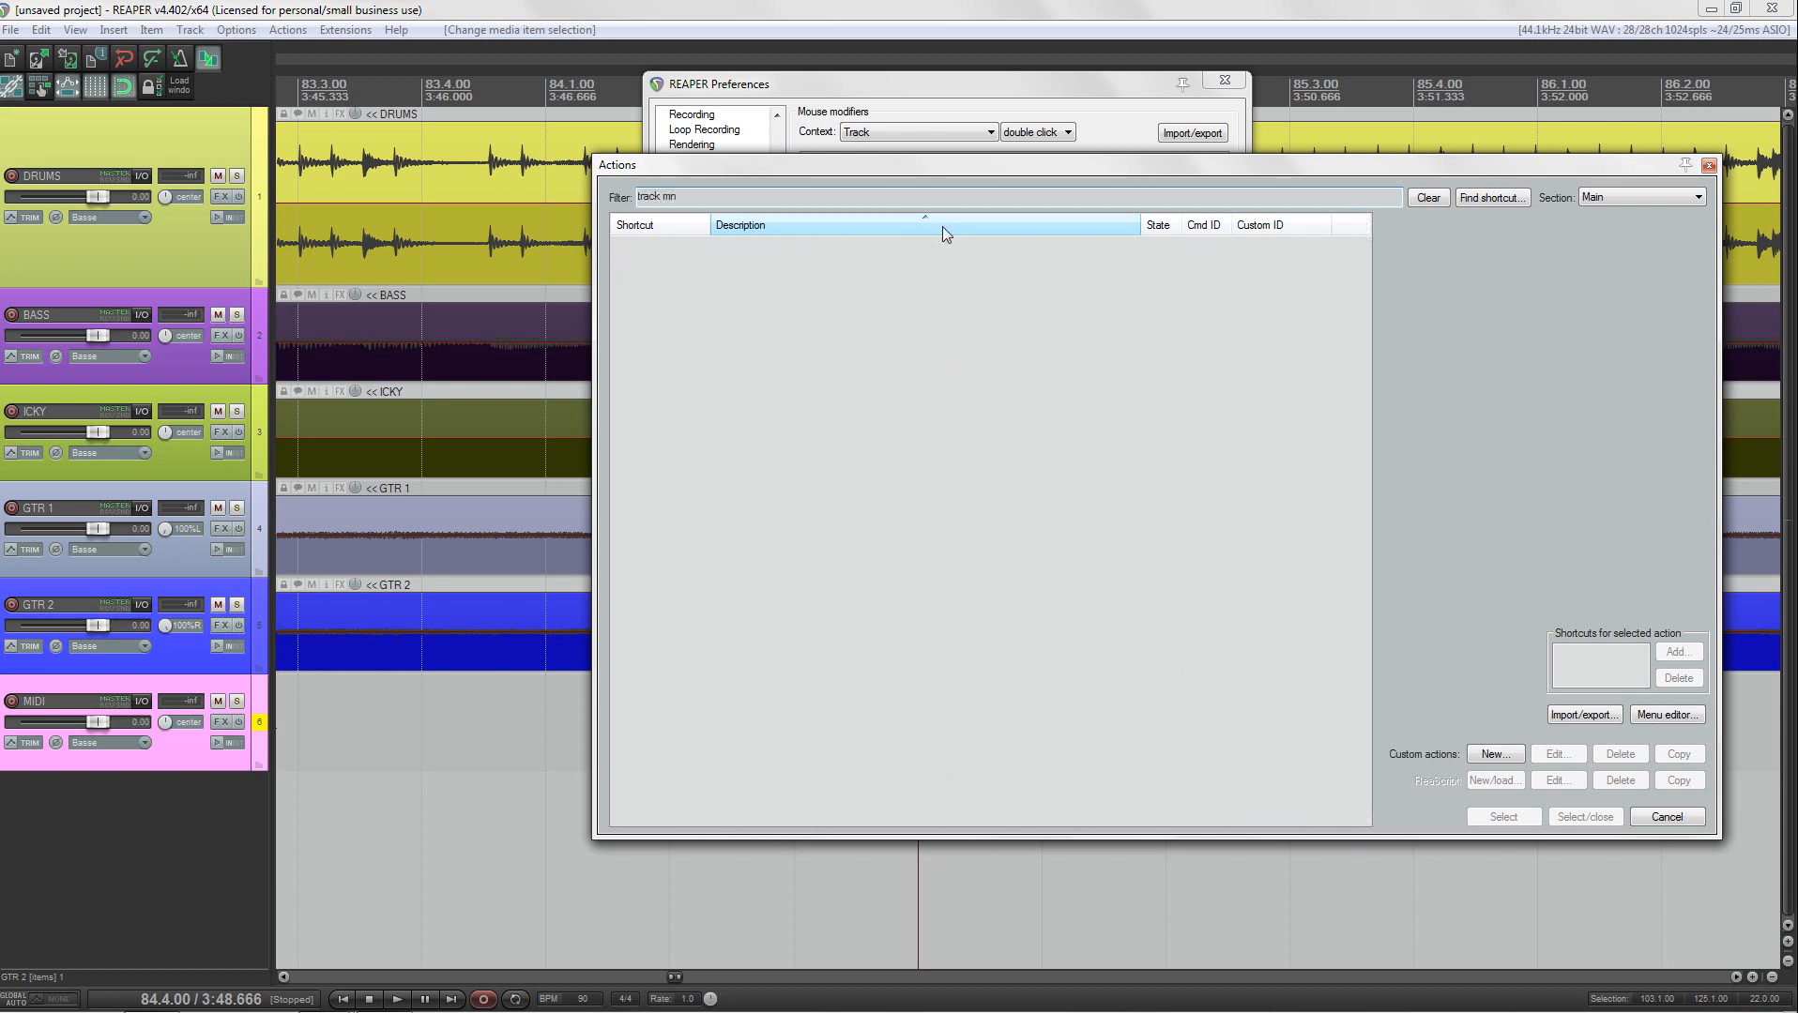
pyautogui.write('n')
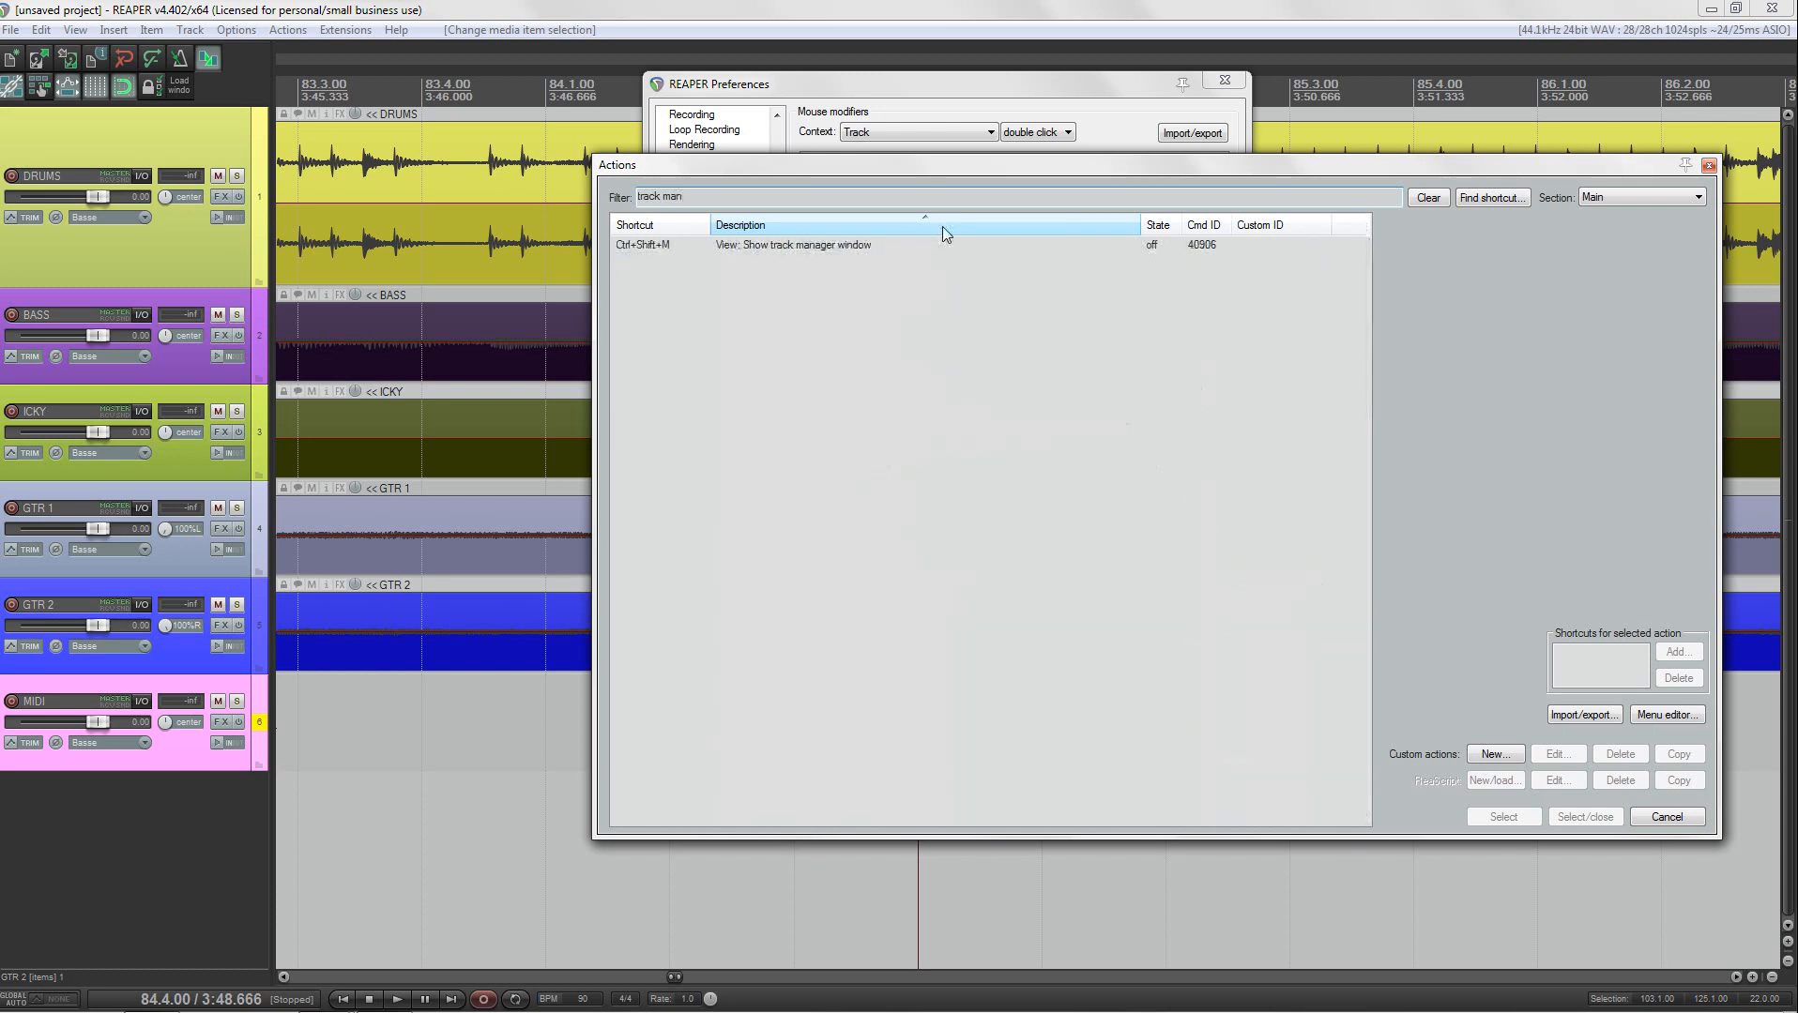
pyautogui.click(816, 244)
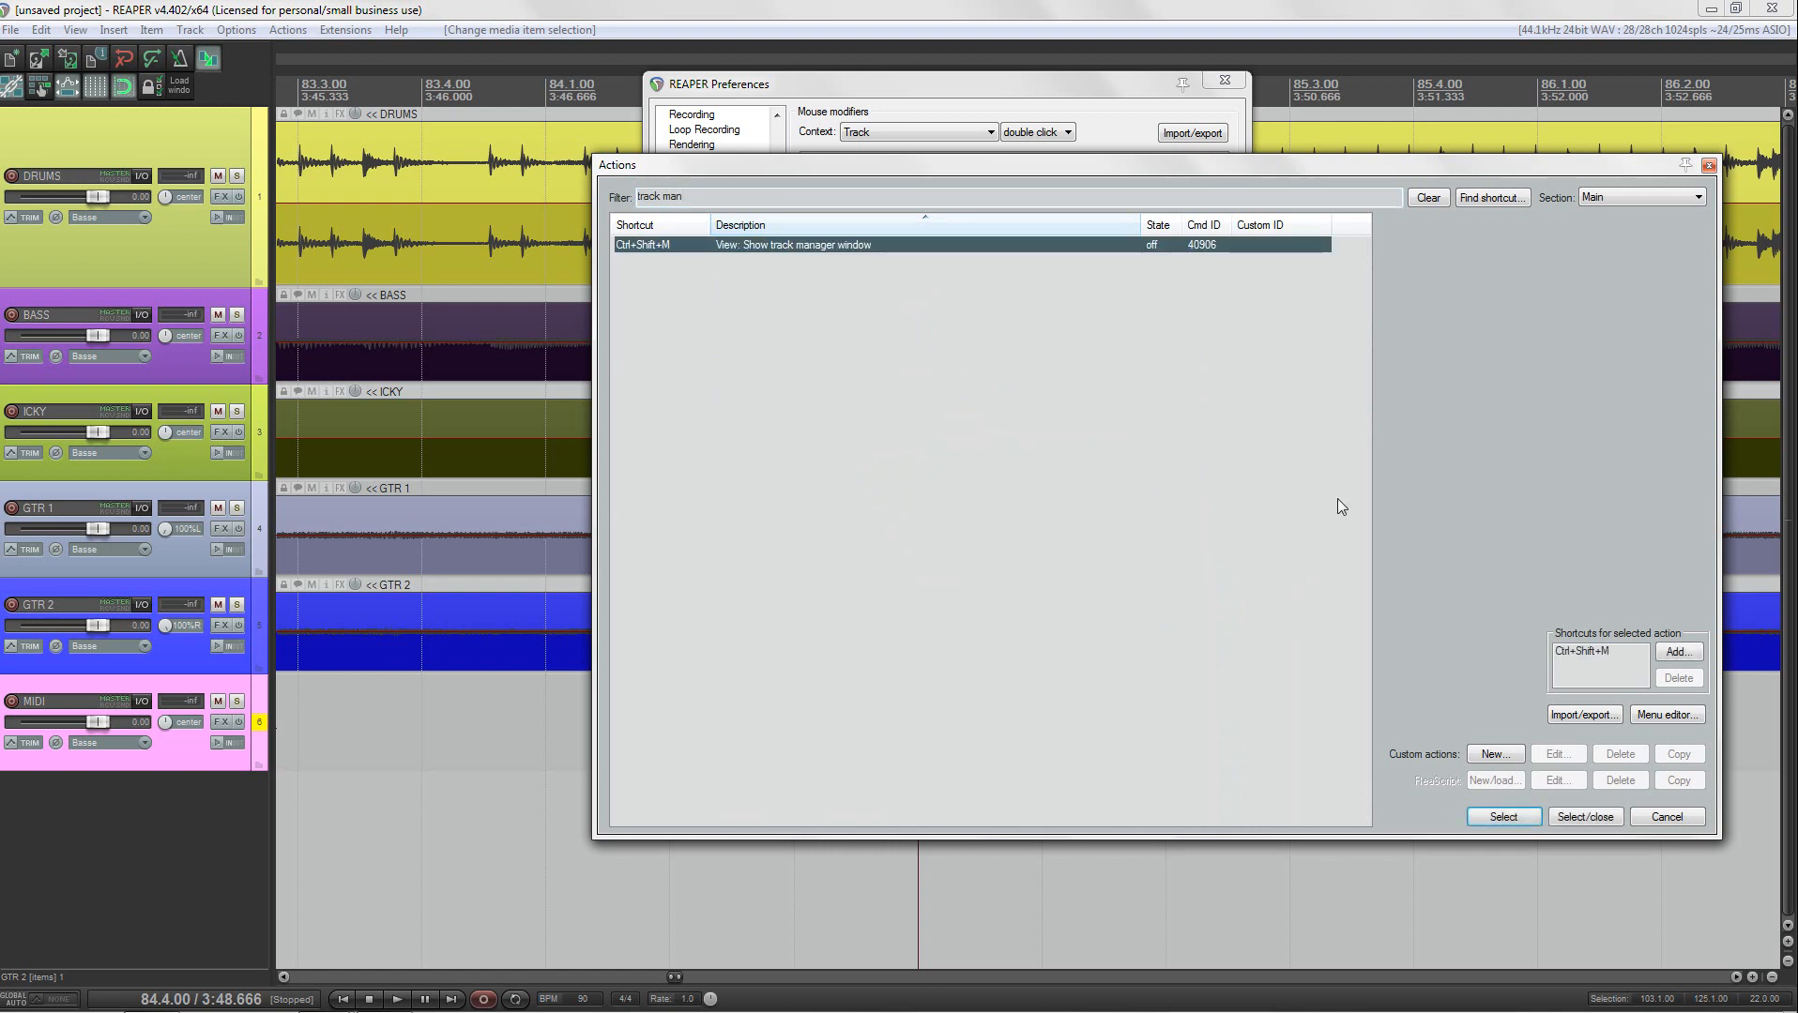
pyautogui.click(1502, 816)
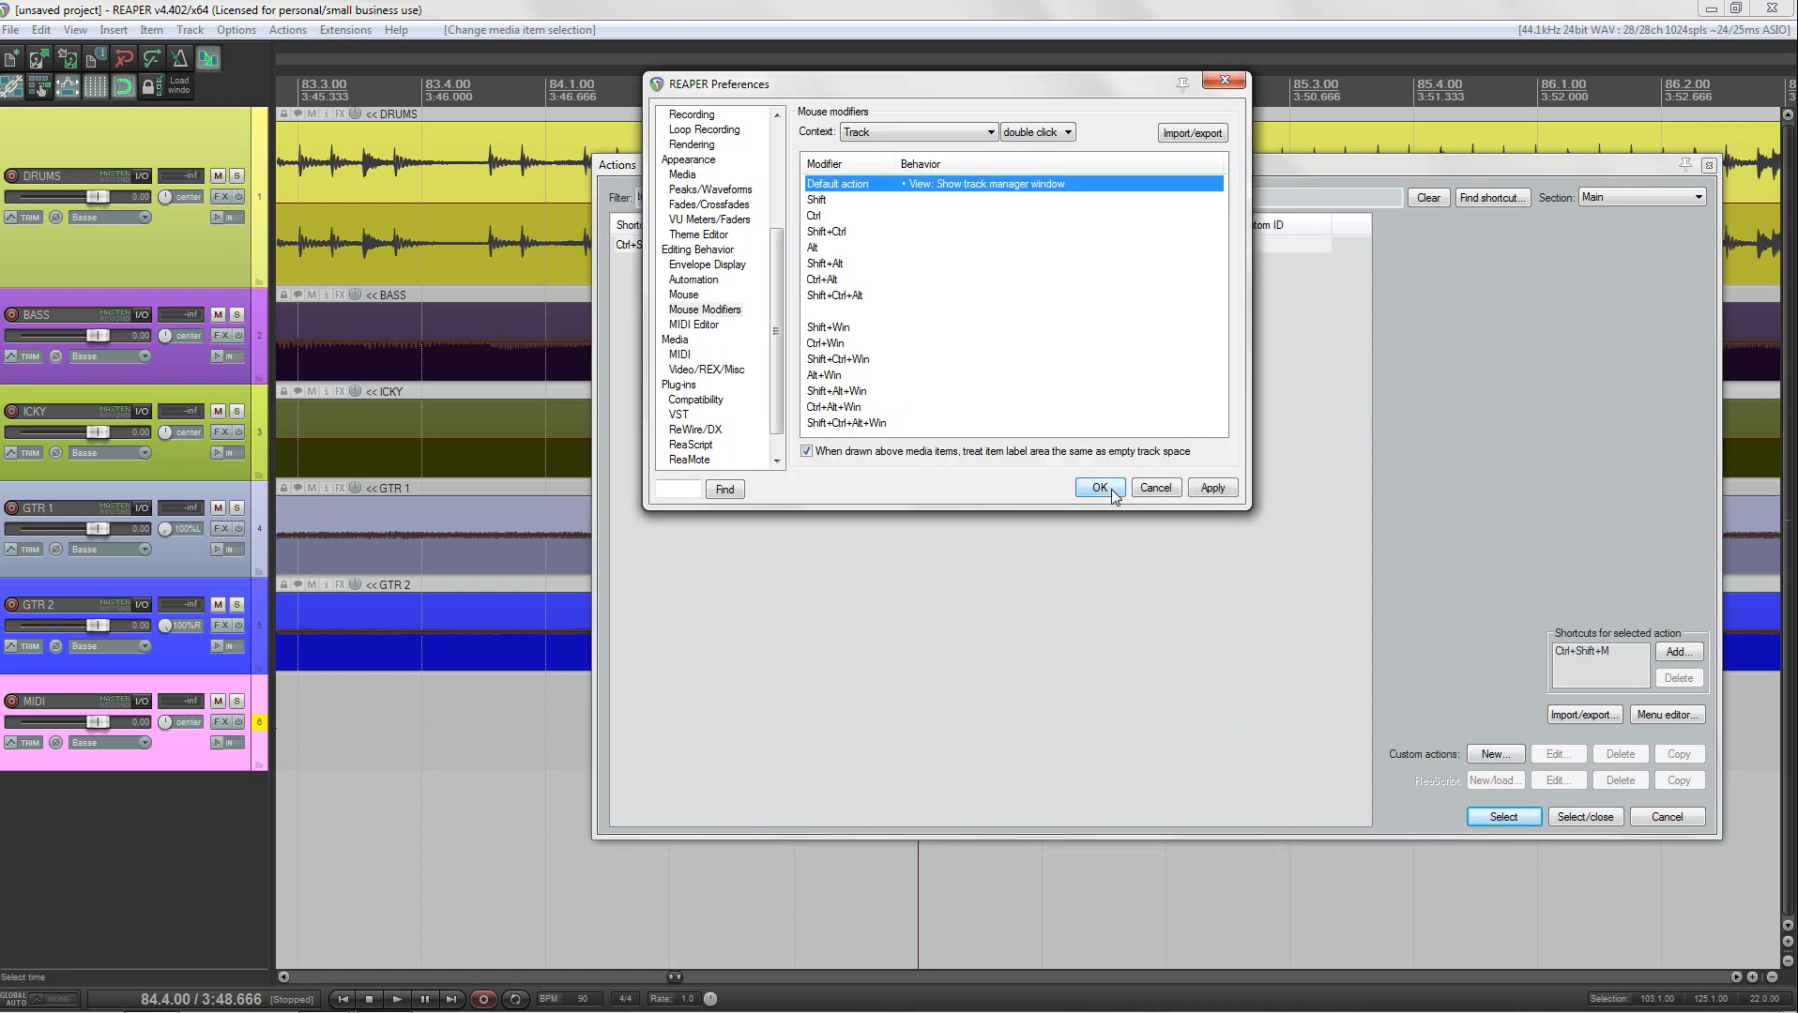
pyautogui.click(1216, 489)
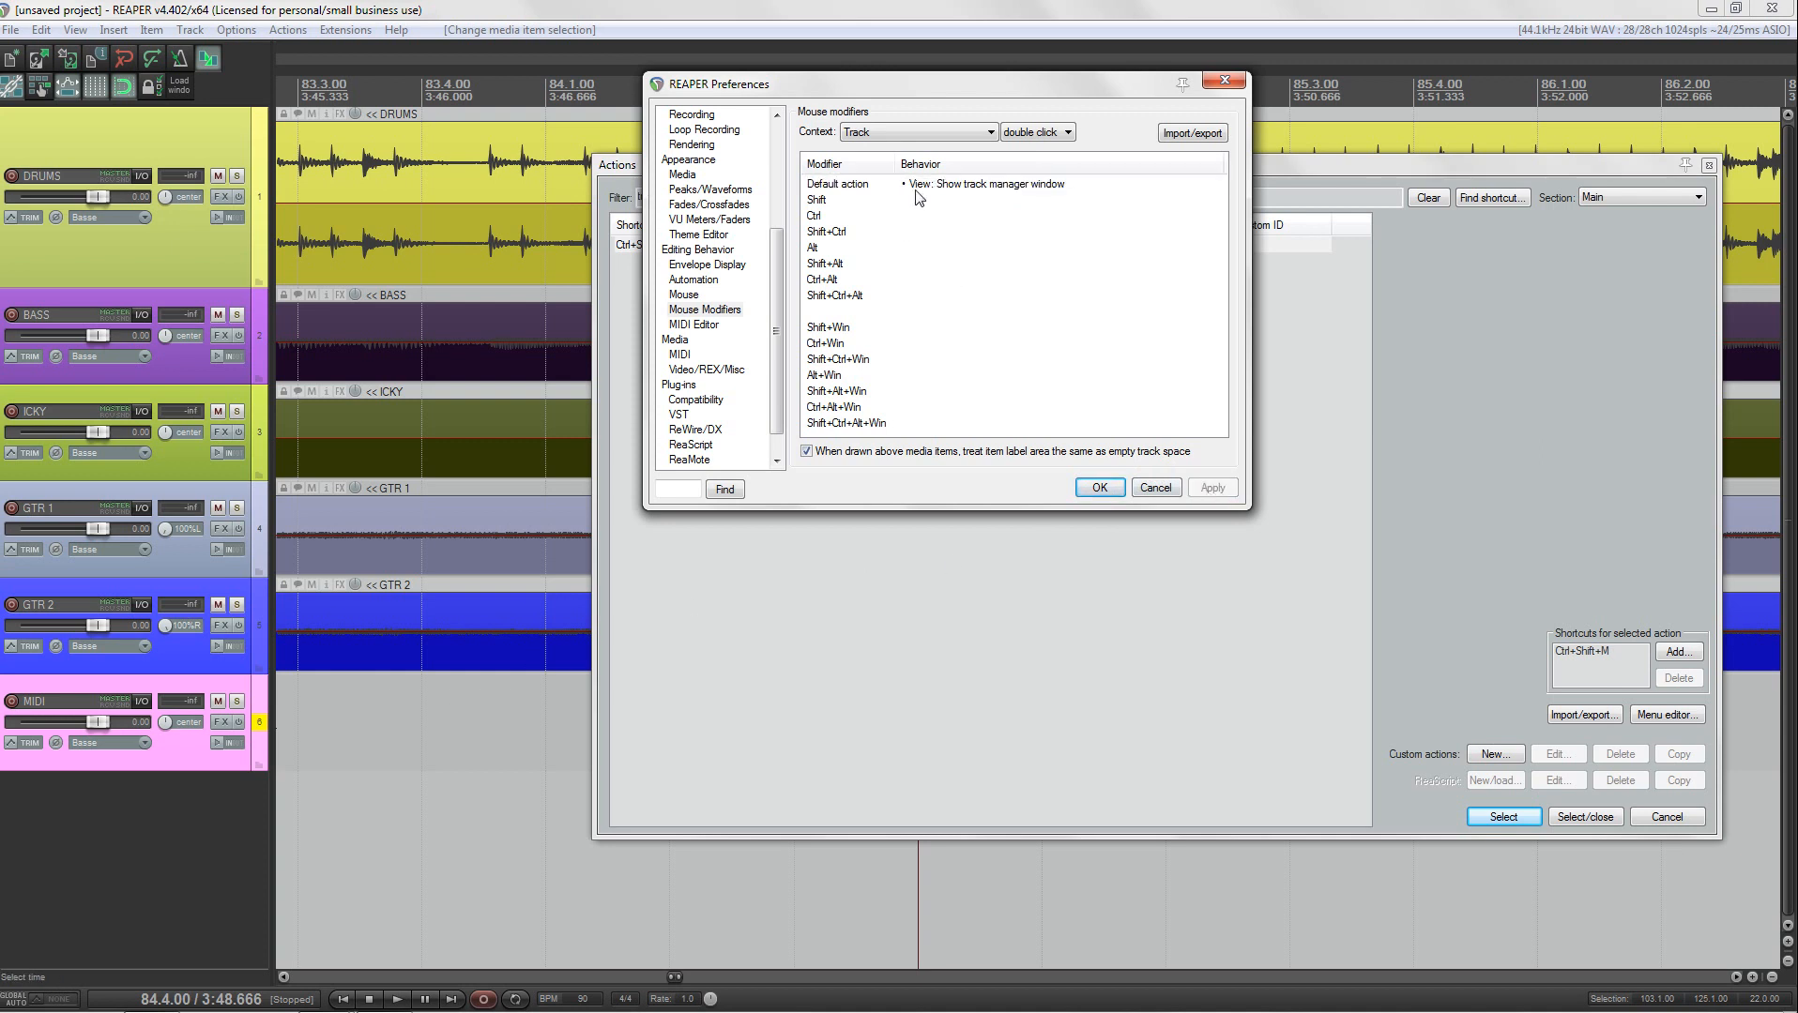
# Step: Test the new track action by showing and hiding the track manager from the MIDI track's empty area, and close the action list
pyautogui.doubleClick(463, 710)
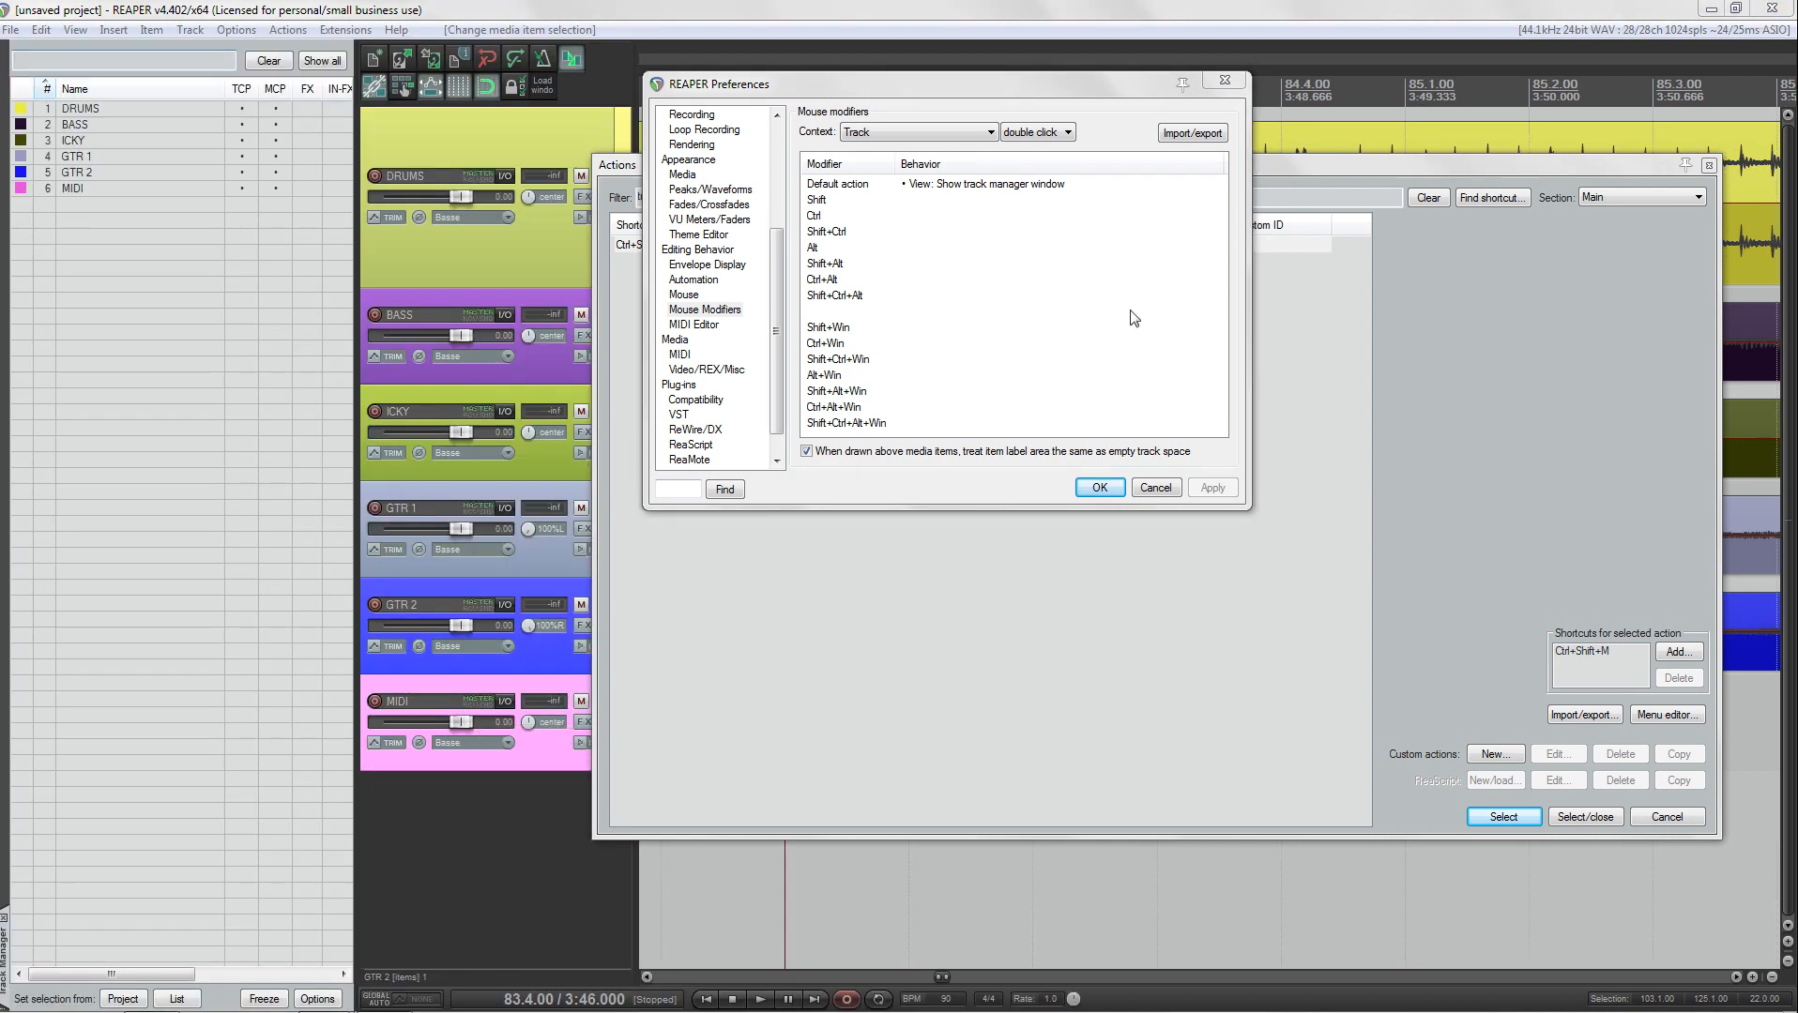
pyautogui.click(1707, 164)
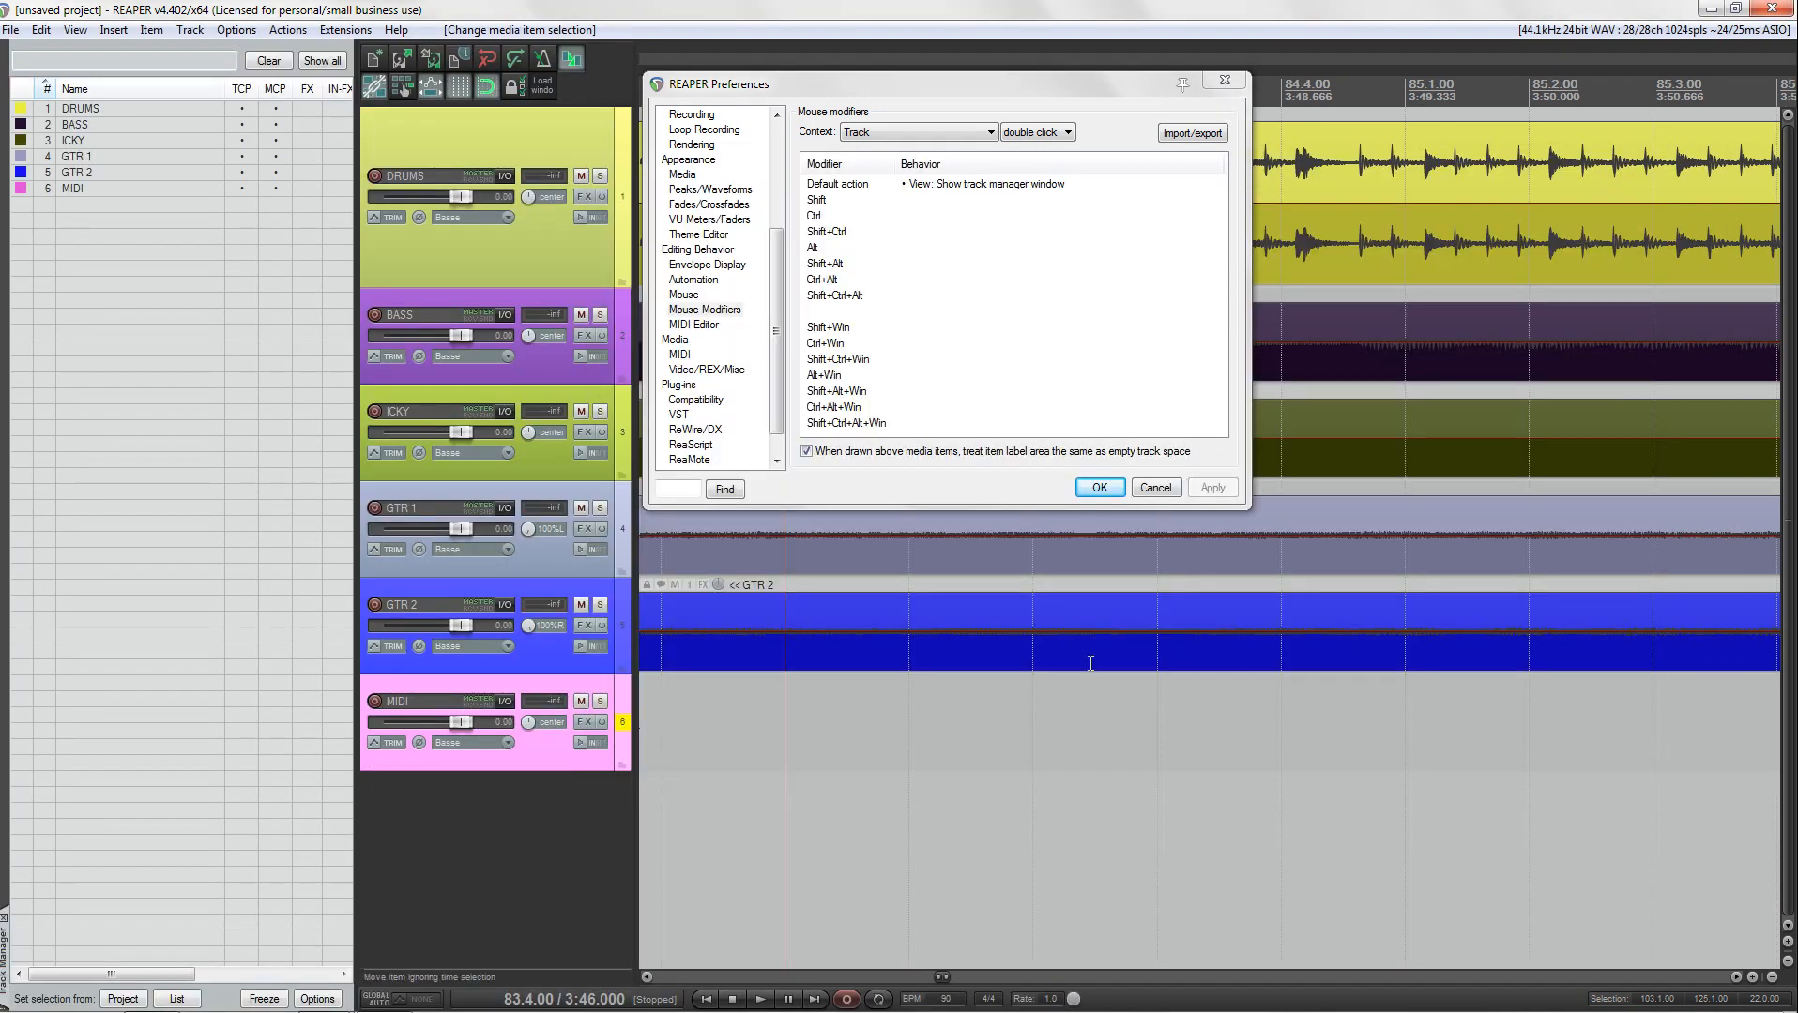
pyautogui.doubleClick(1052, 719)
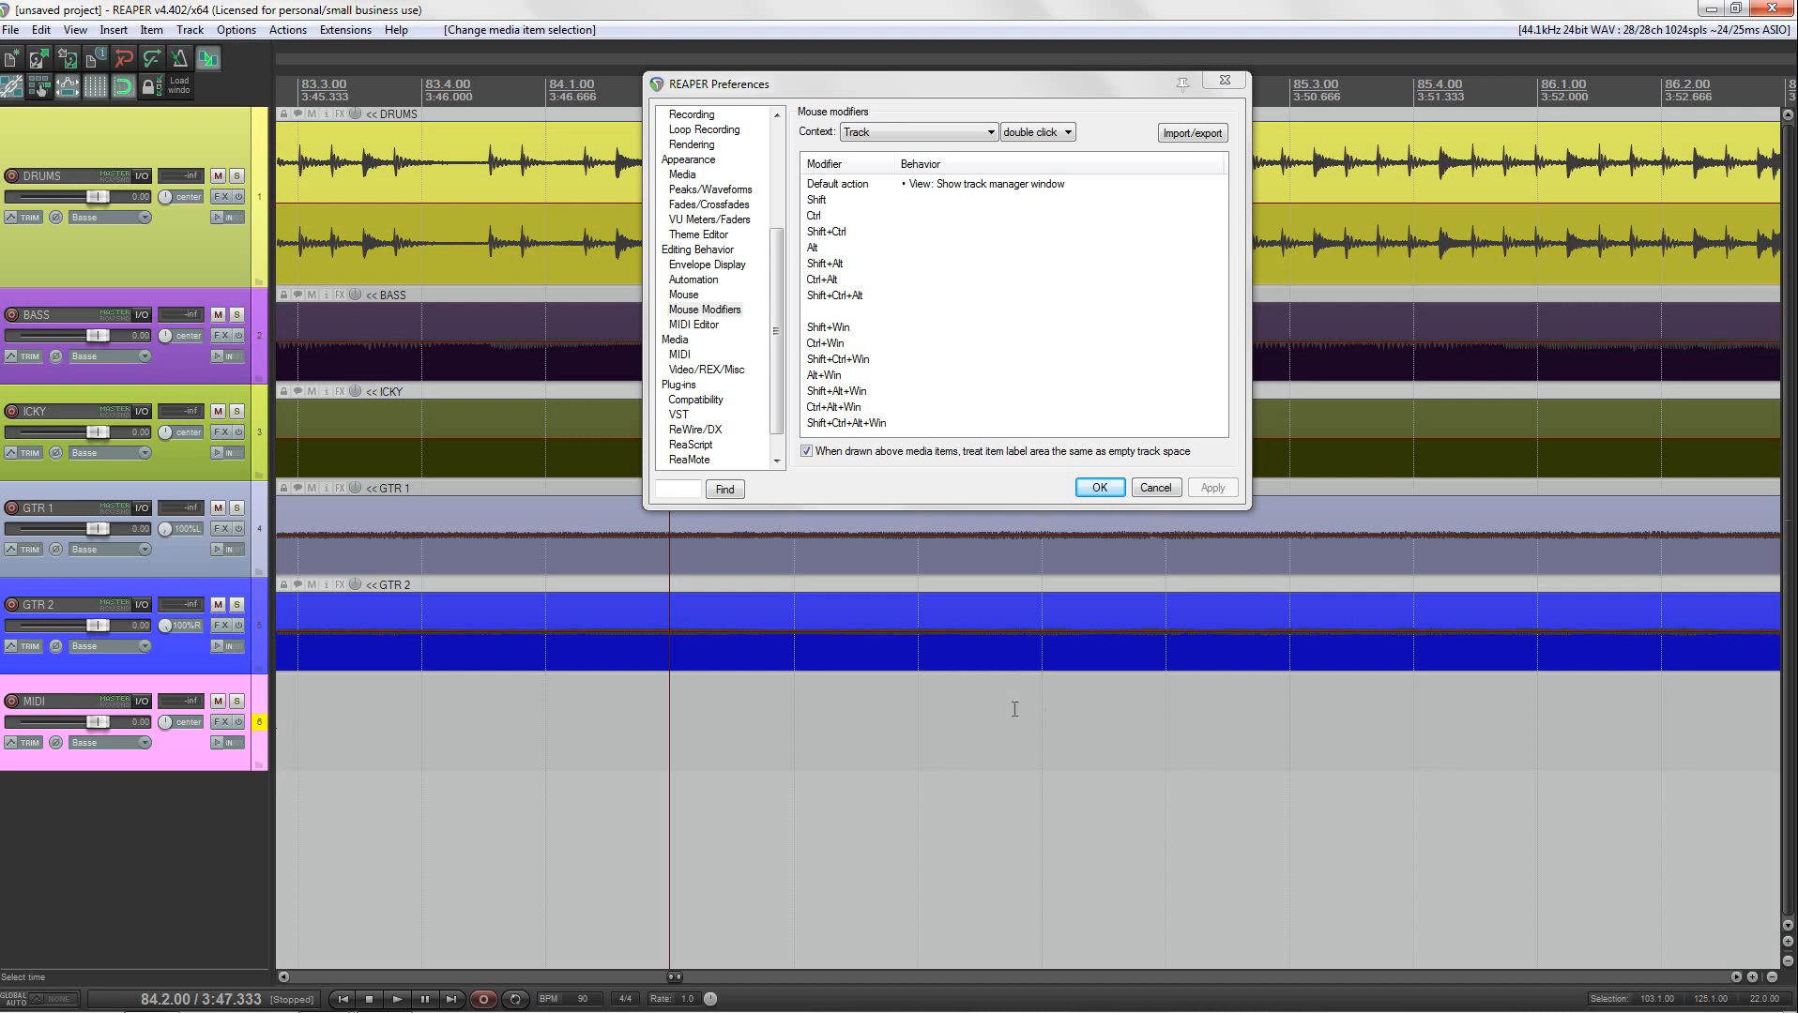
# Step: Switch the modifier context to Arrange view and reposition the Preferences window
pyautogui.click(978, 132)
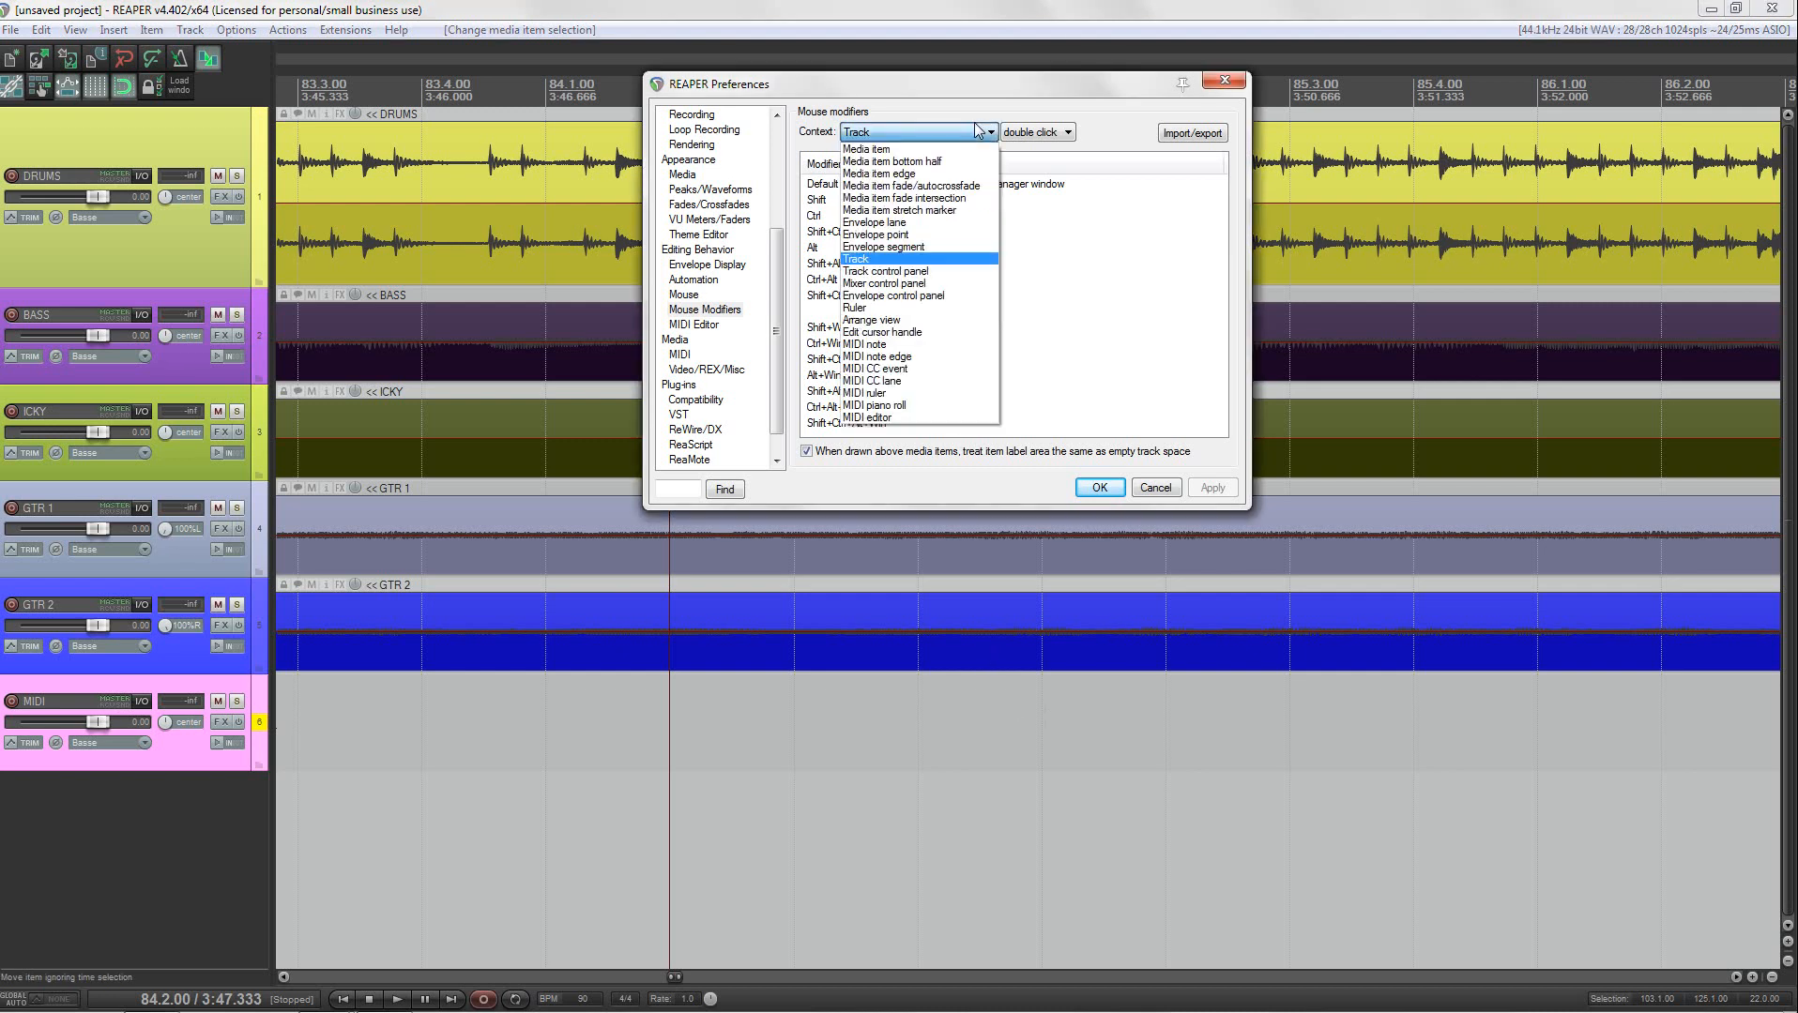
pyautogui.click(883, 319)
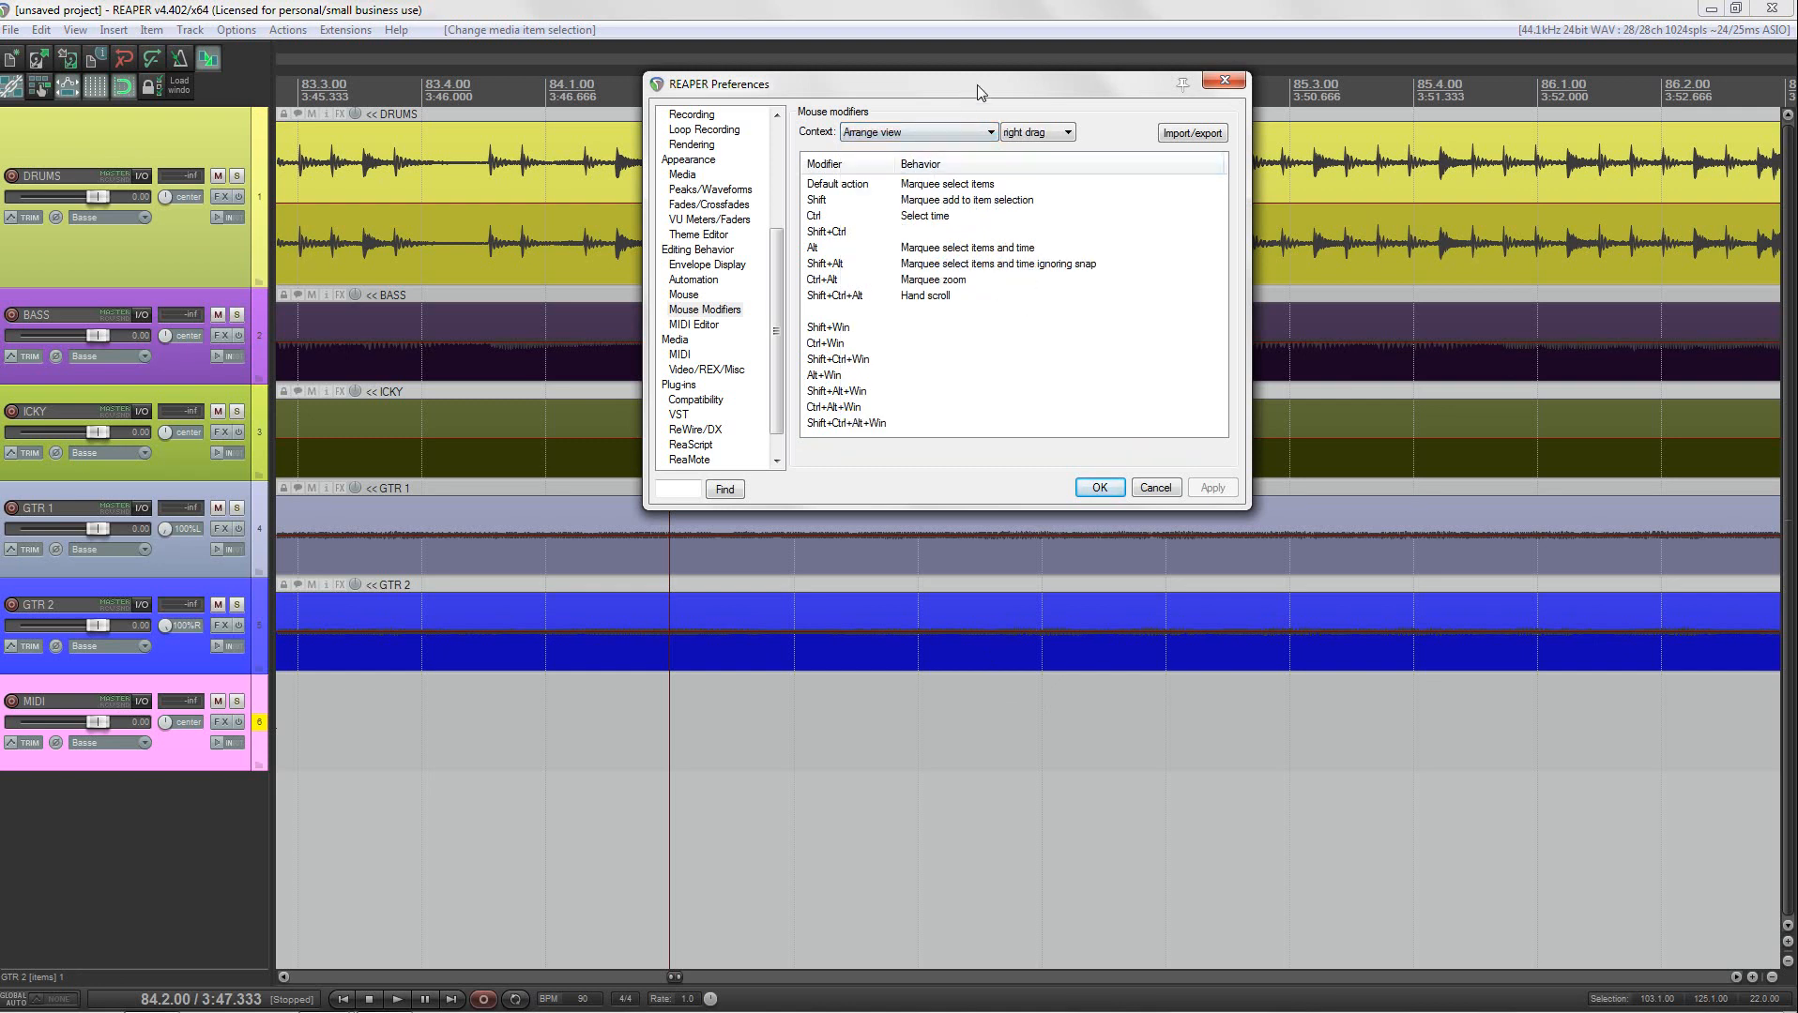
pyautogui.moveTo(977, 91); pyautogui.dragTo(1079, 127)
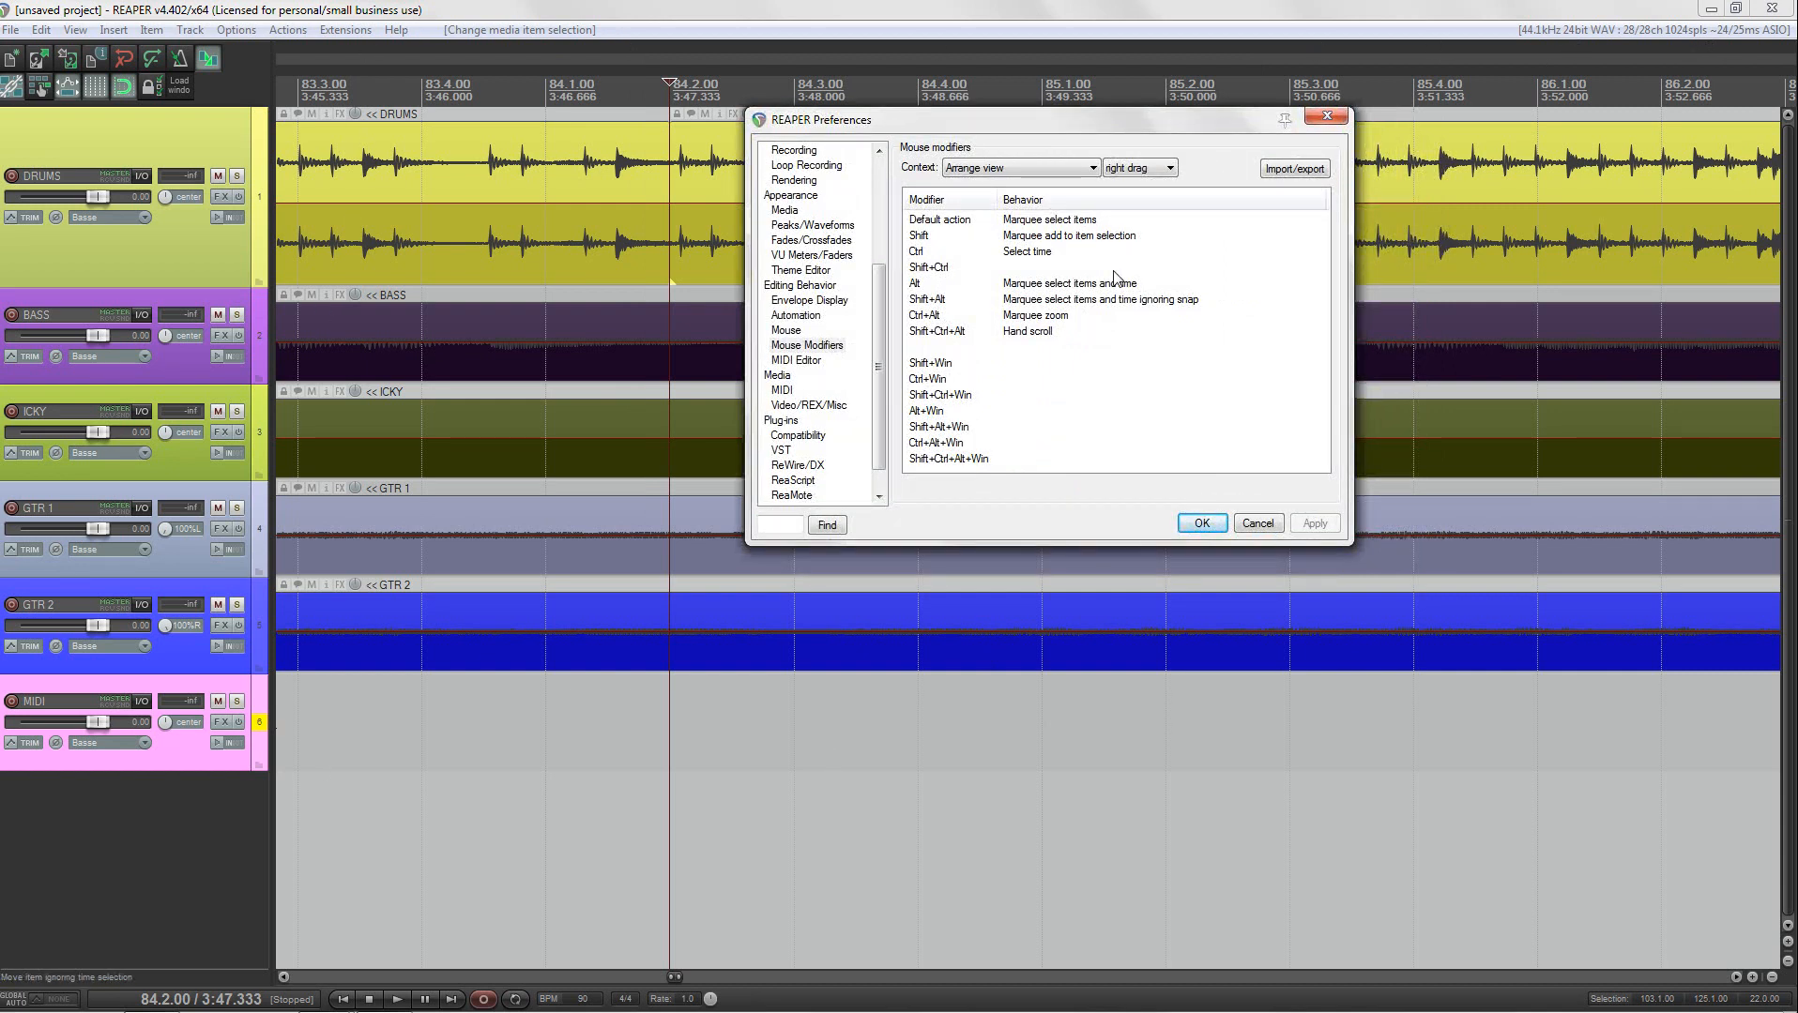
# Step: Examine which mouse input types are available for the Arrange view context and for the Media item context
pyautogui.click(1132, 169)
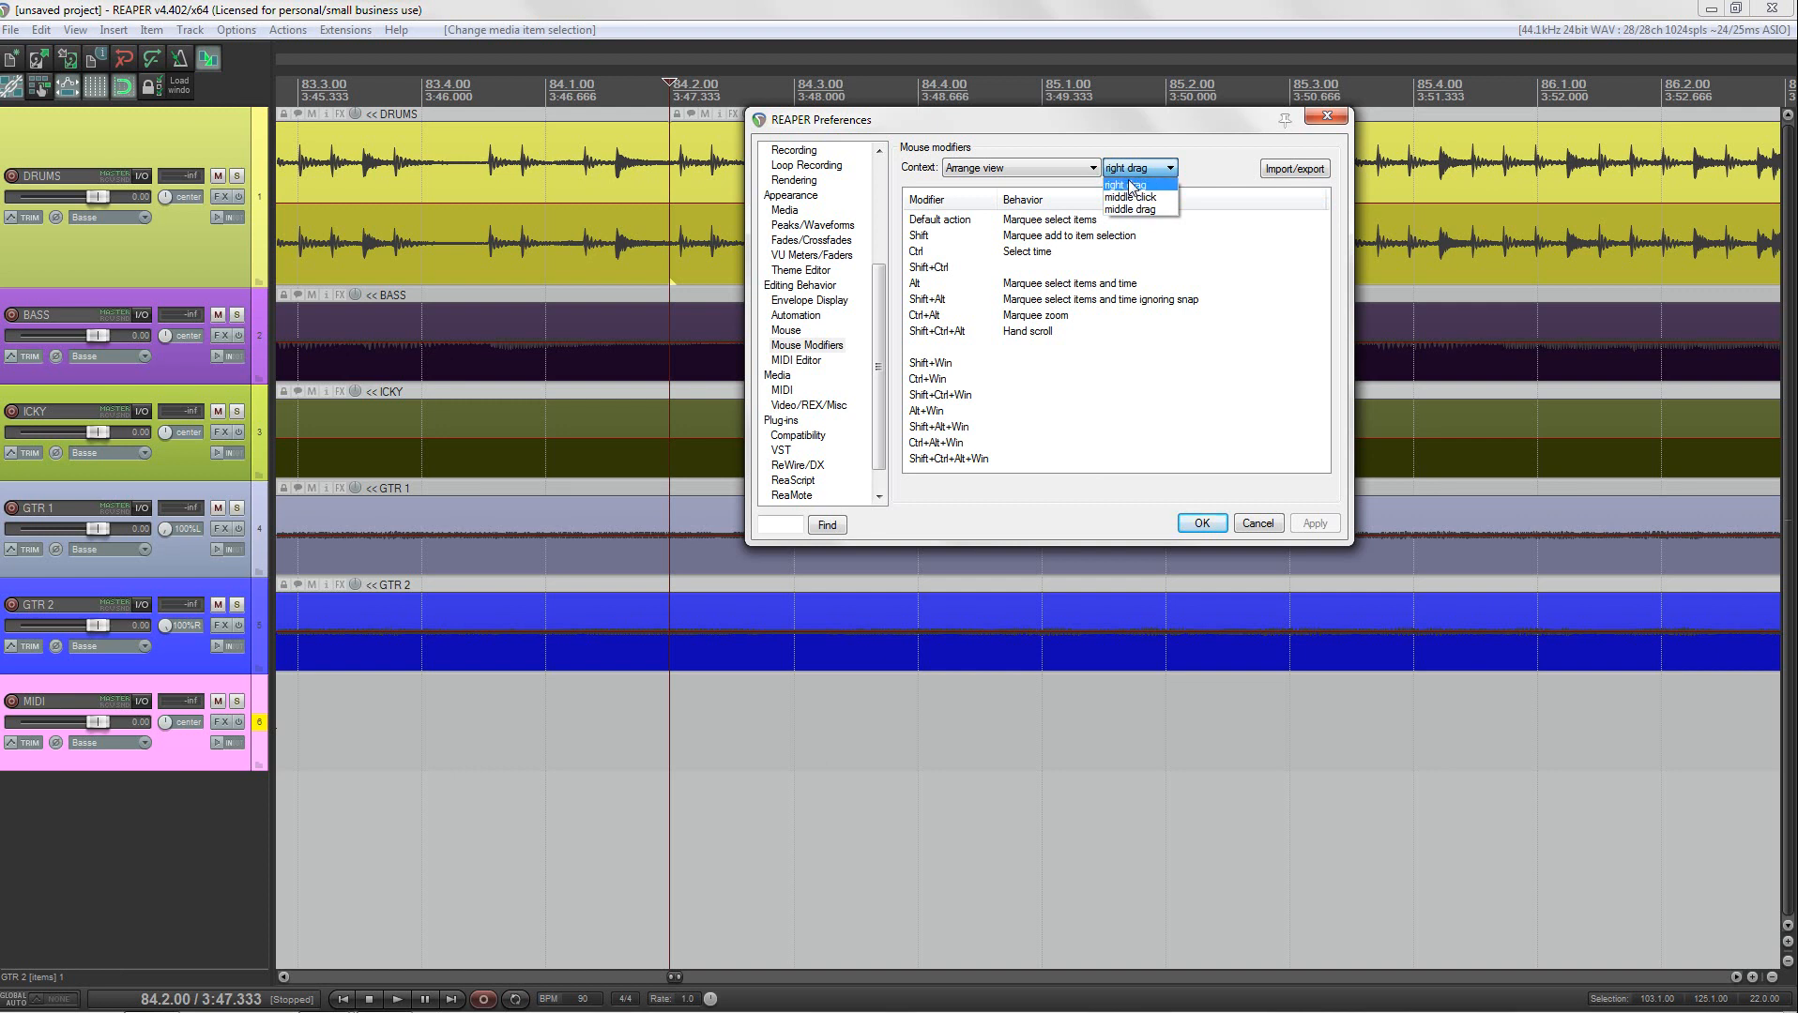
pyautogui.click(1065, 175)
pyautogui.click(1065, 175)
pyautogui.click(1012, 198)
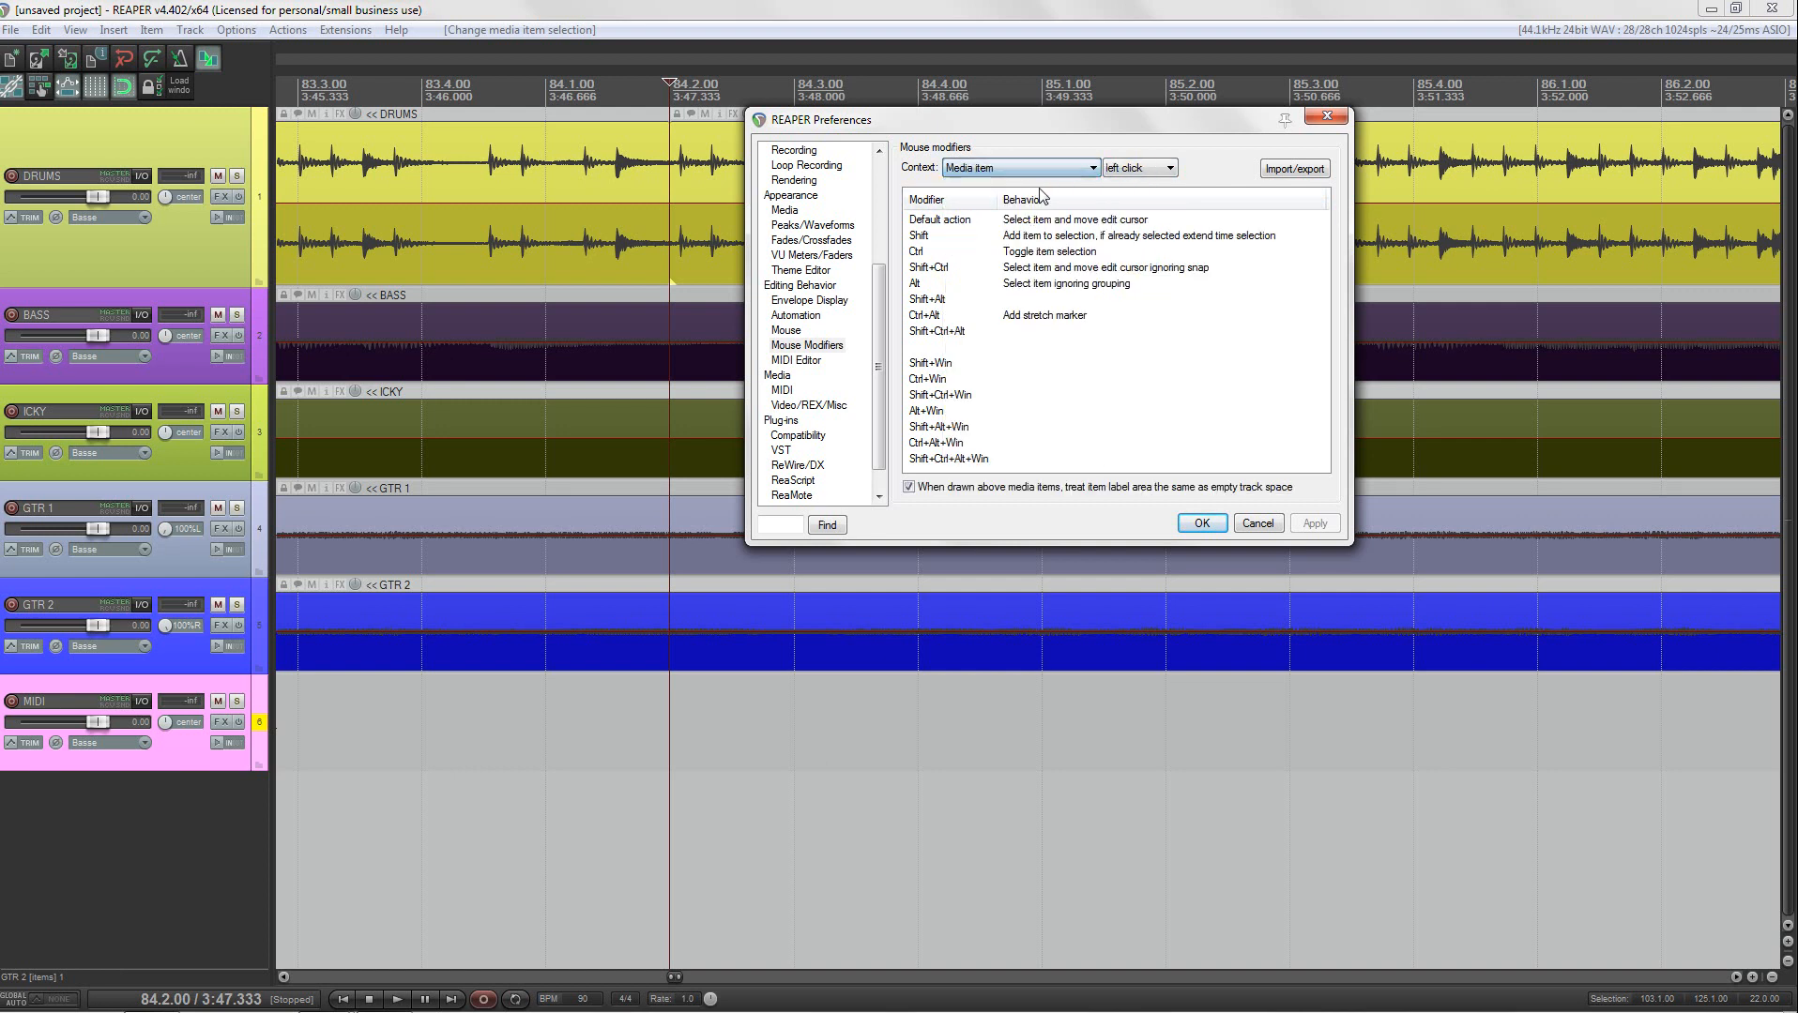
pyautogui.click(1147, 173)
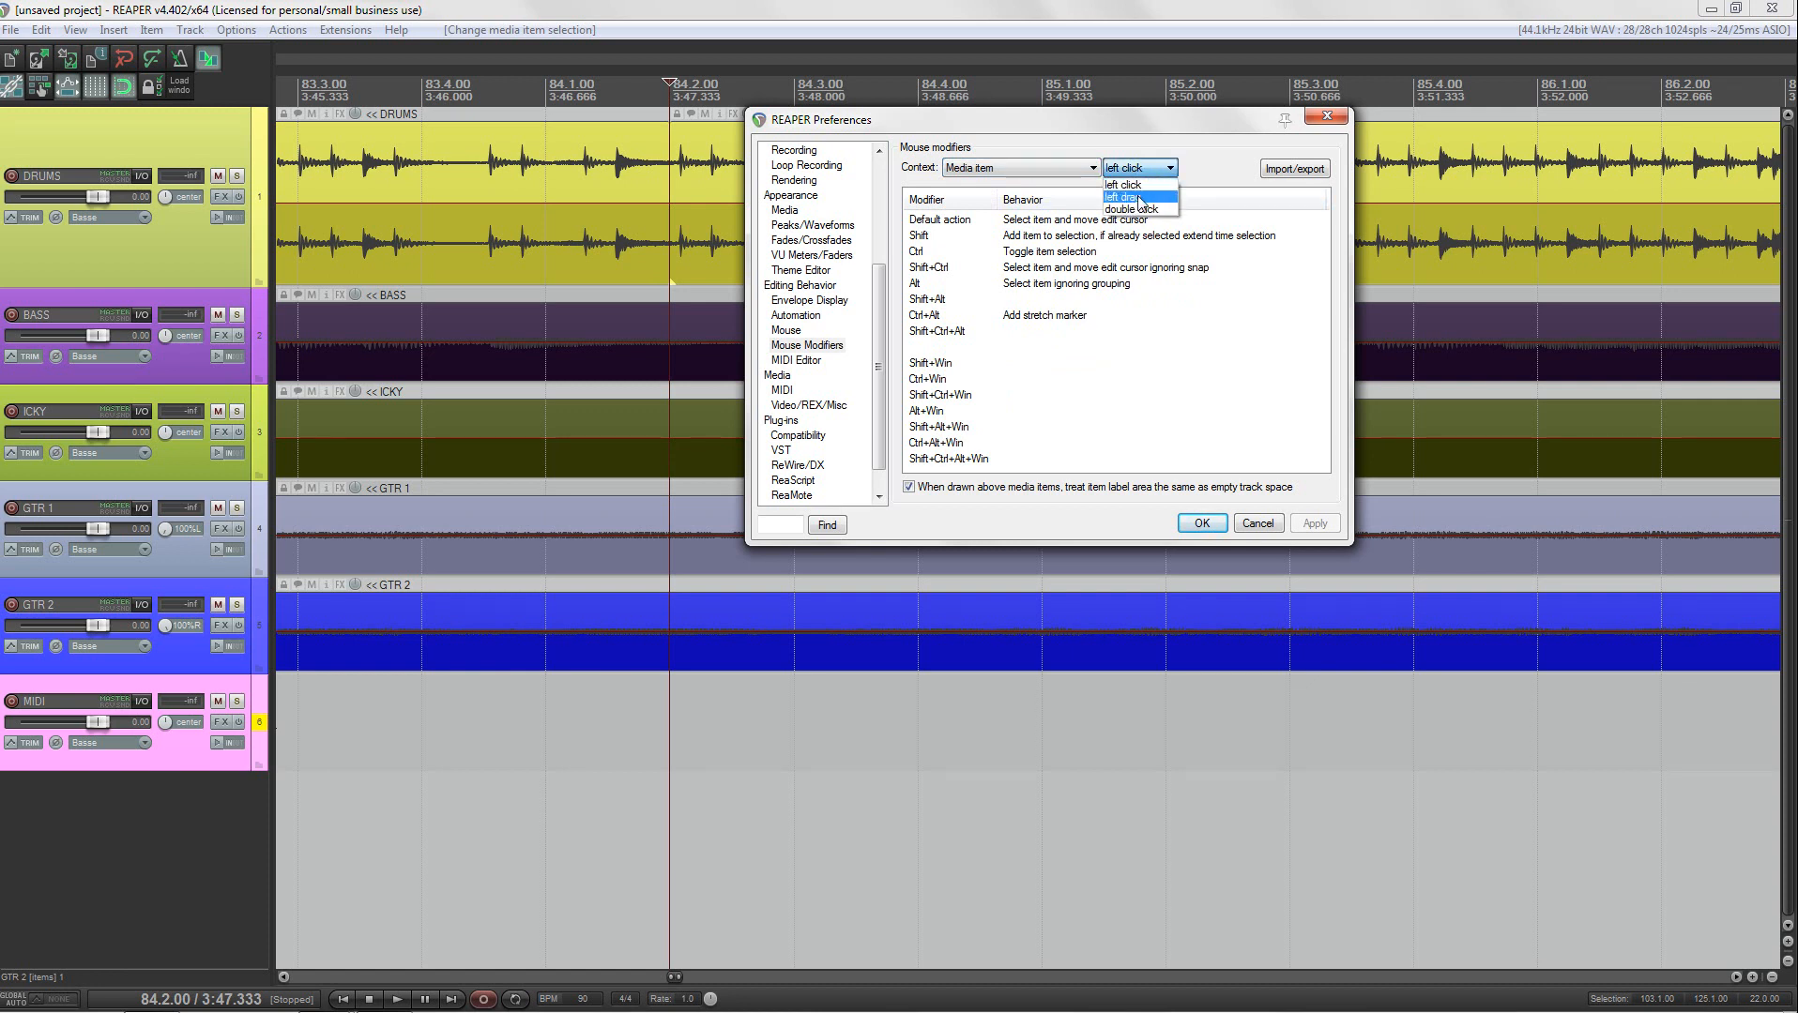
pyautogui.click(1084, 175)
pyautogui.click(1068, 176)
pyautogui.click(1068, 175)
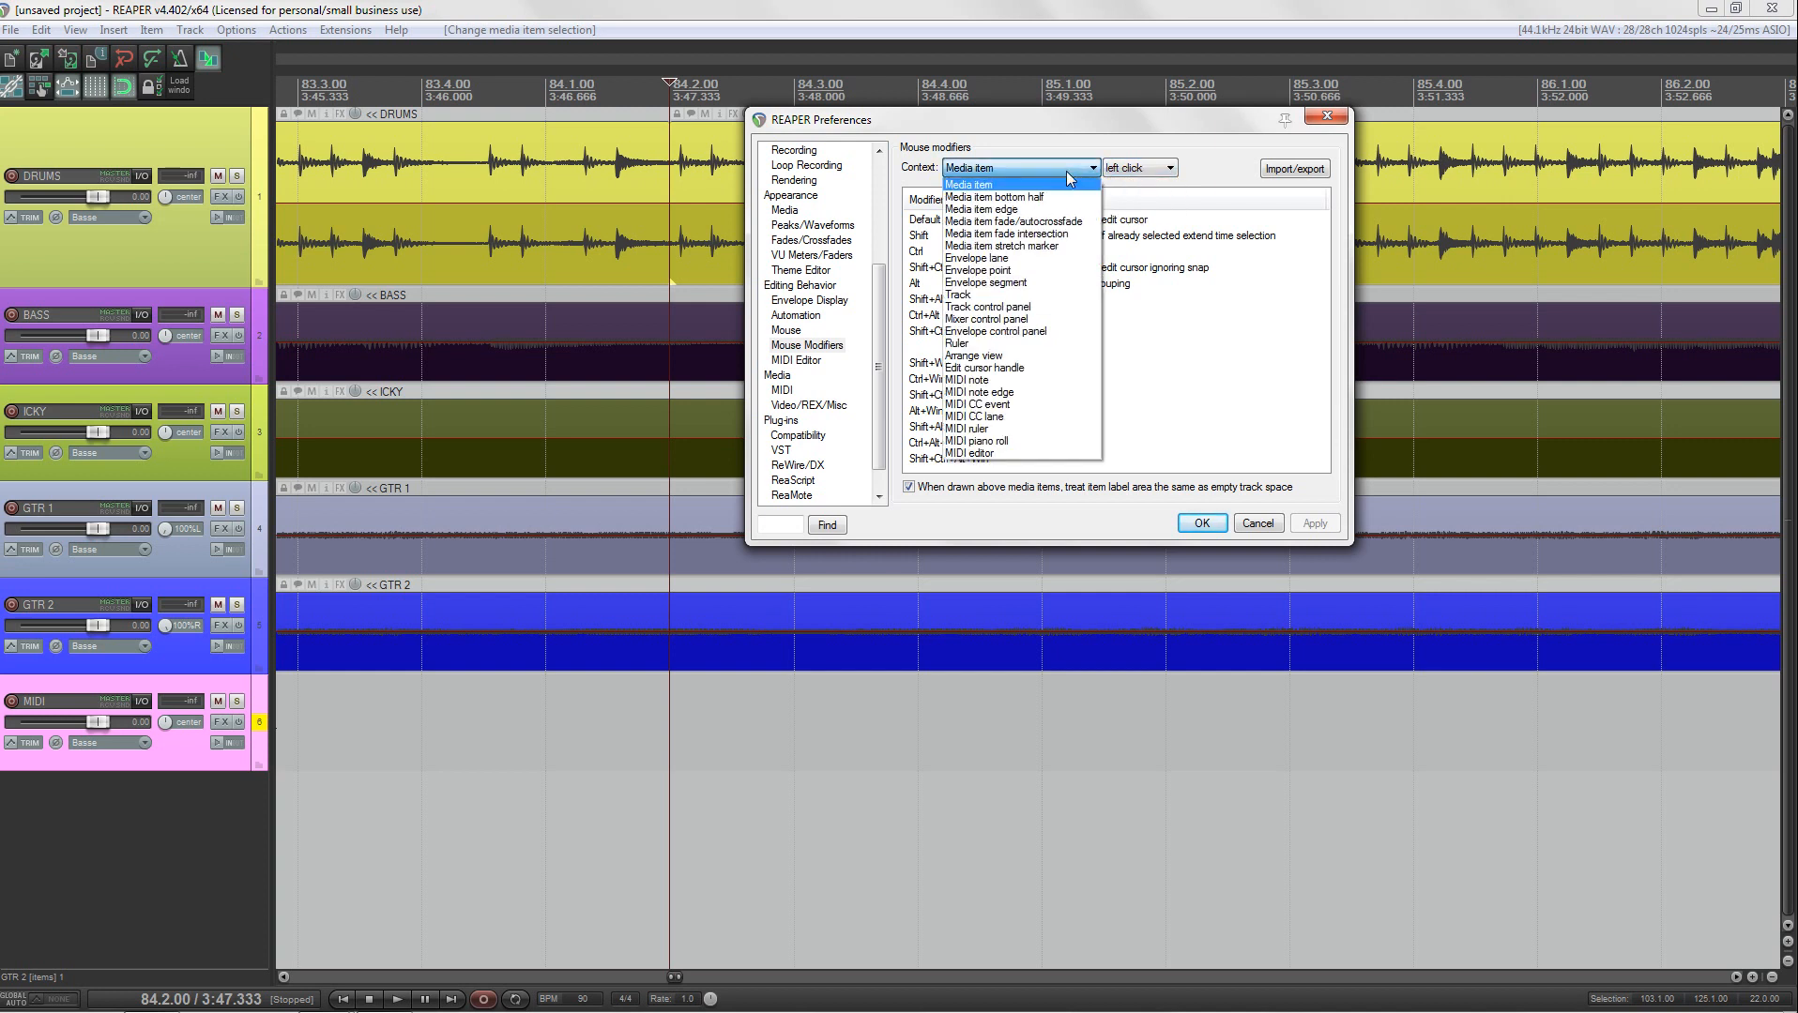
# Step: Return to the Arrange view context, review its available mouse input types, and move the Preferences window off the timeline's middle
pyautogui.click(975, 355)
pyautogui.click(1150, 174)
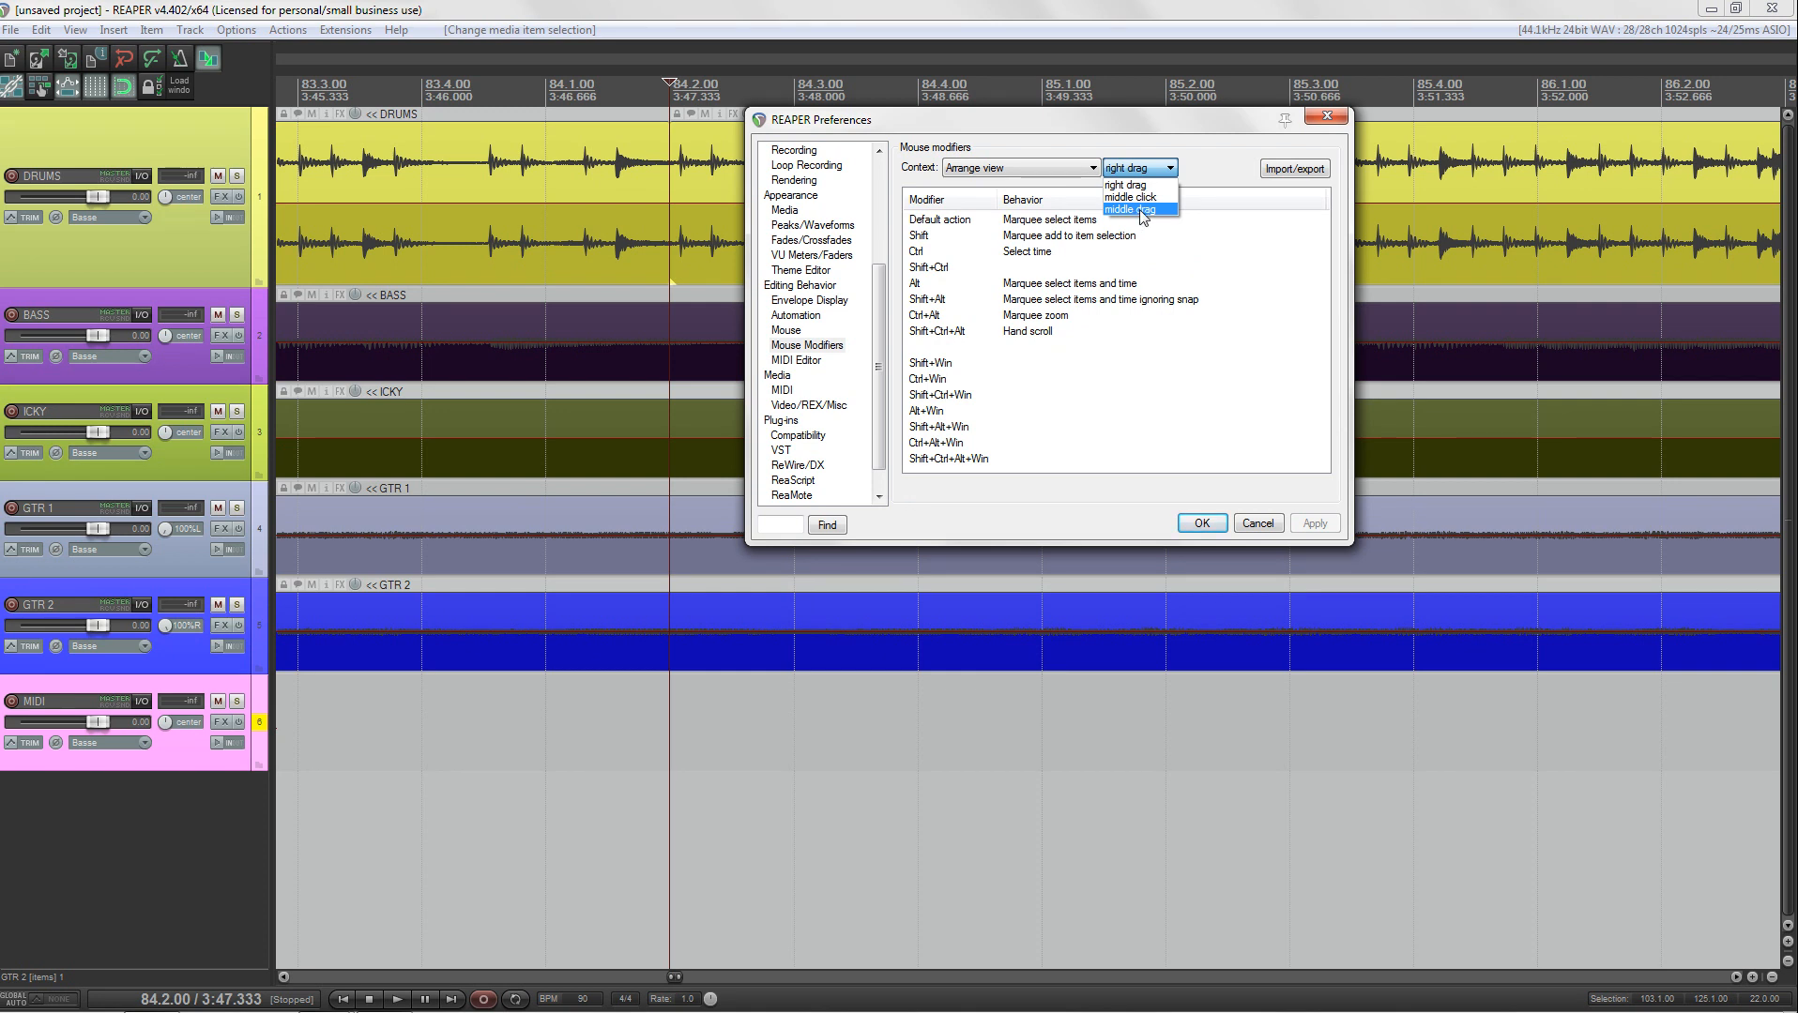
pyautogui.click(1130, 175)
pyautogui.moveTo(1063, 131); pyautogui.dragTo(1264, 126)
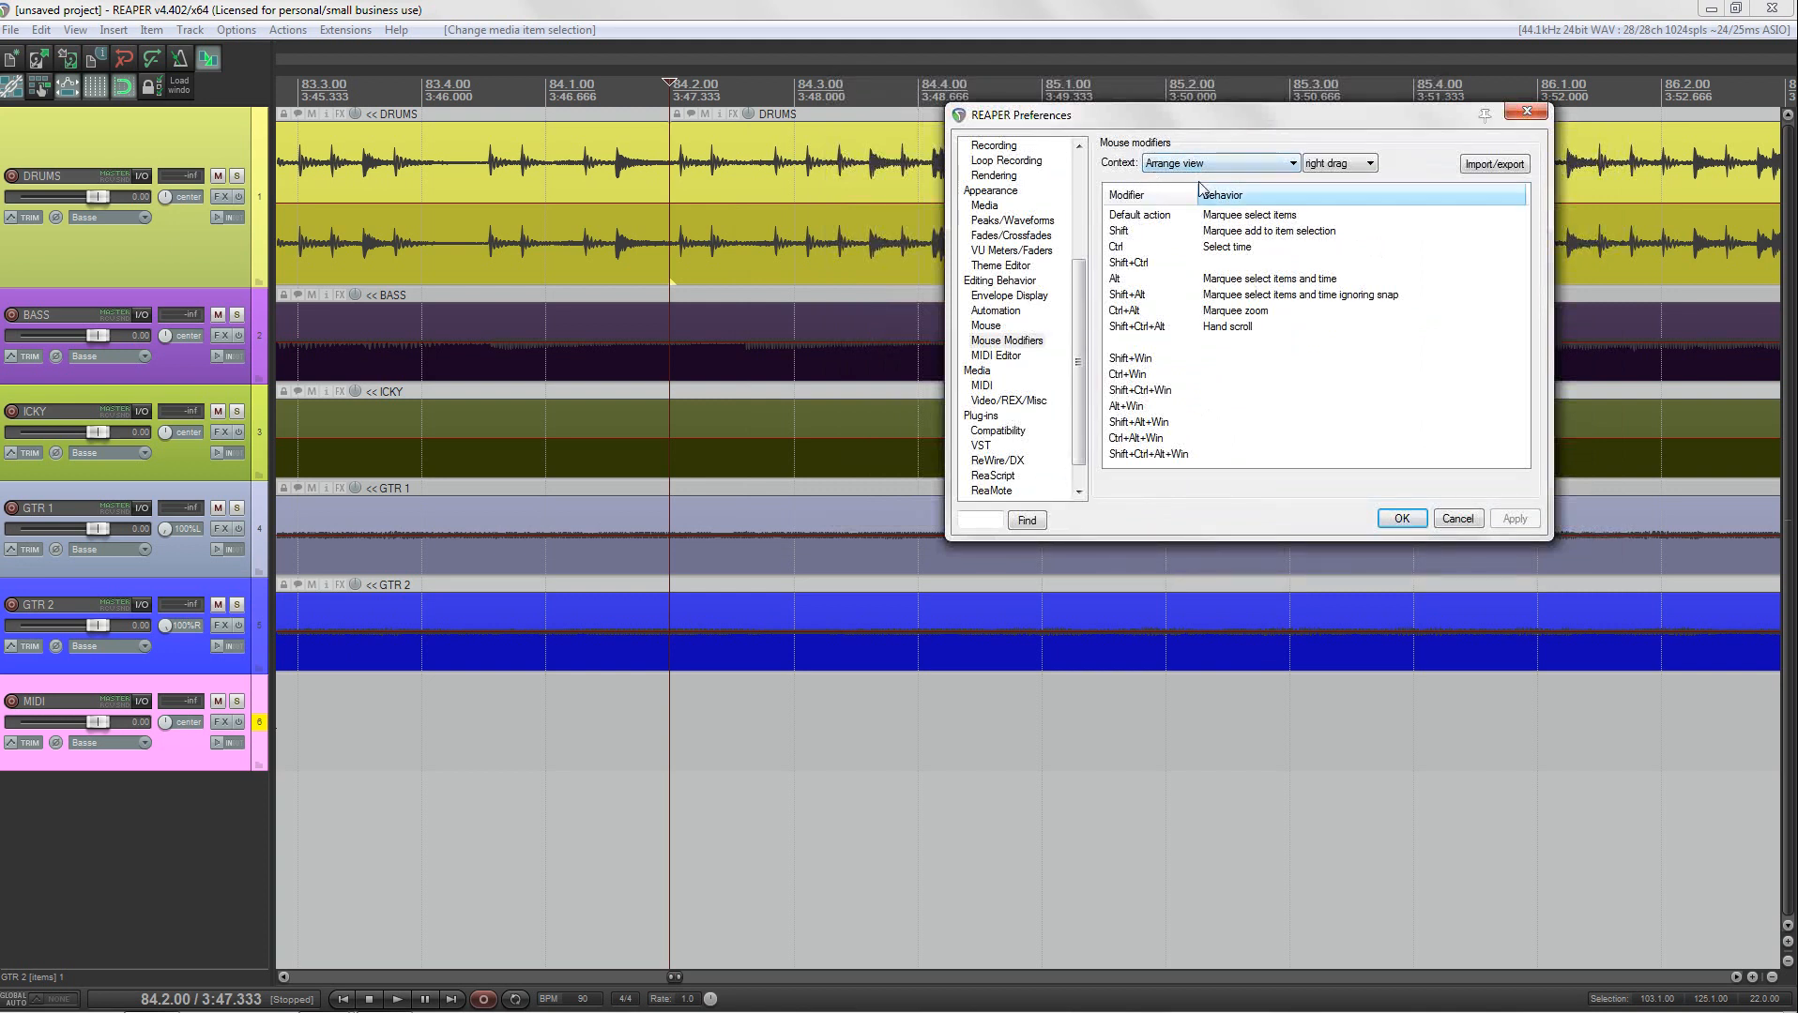
pyautogui.click(1355, 167)
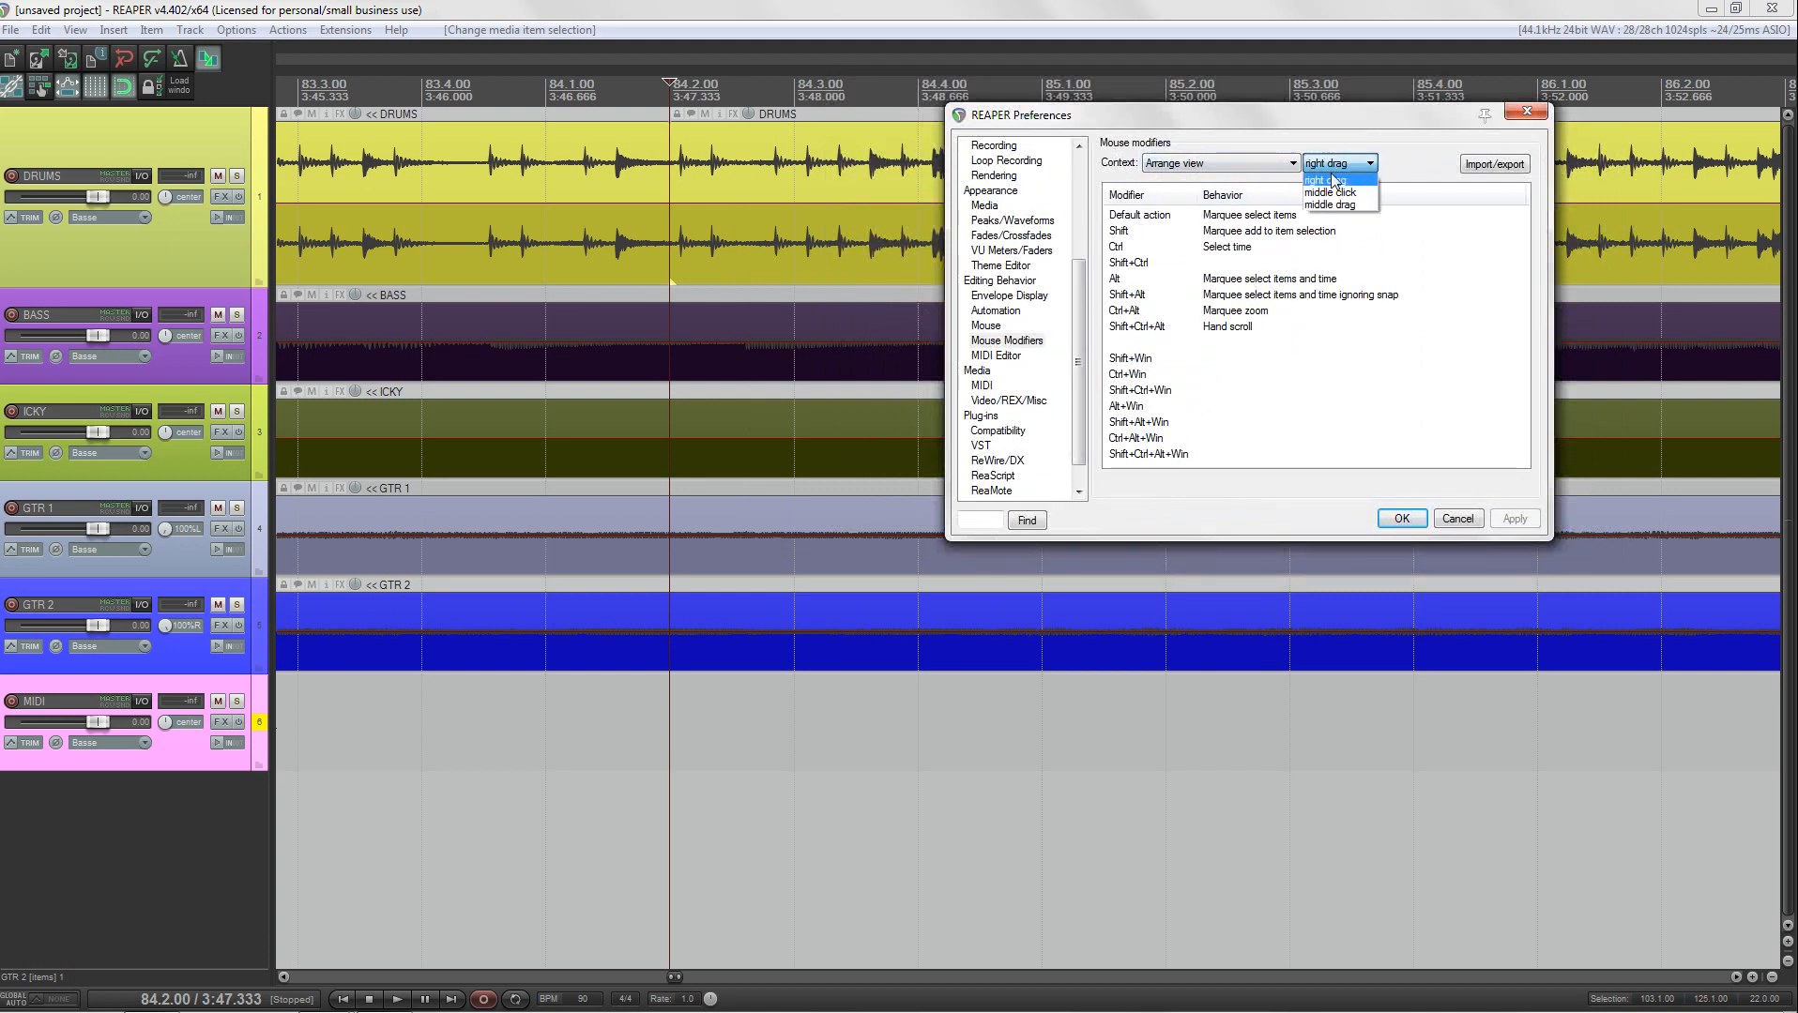
pyautogui.click(1332, 164)
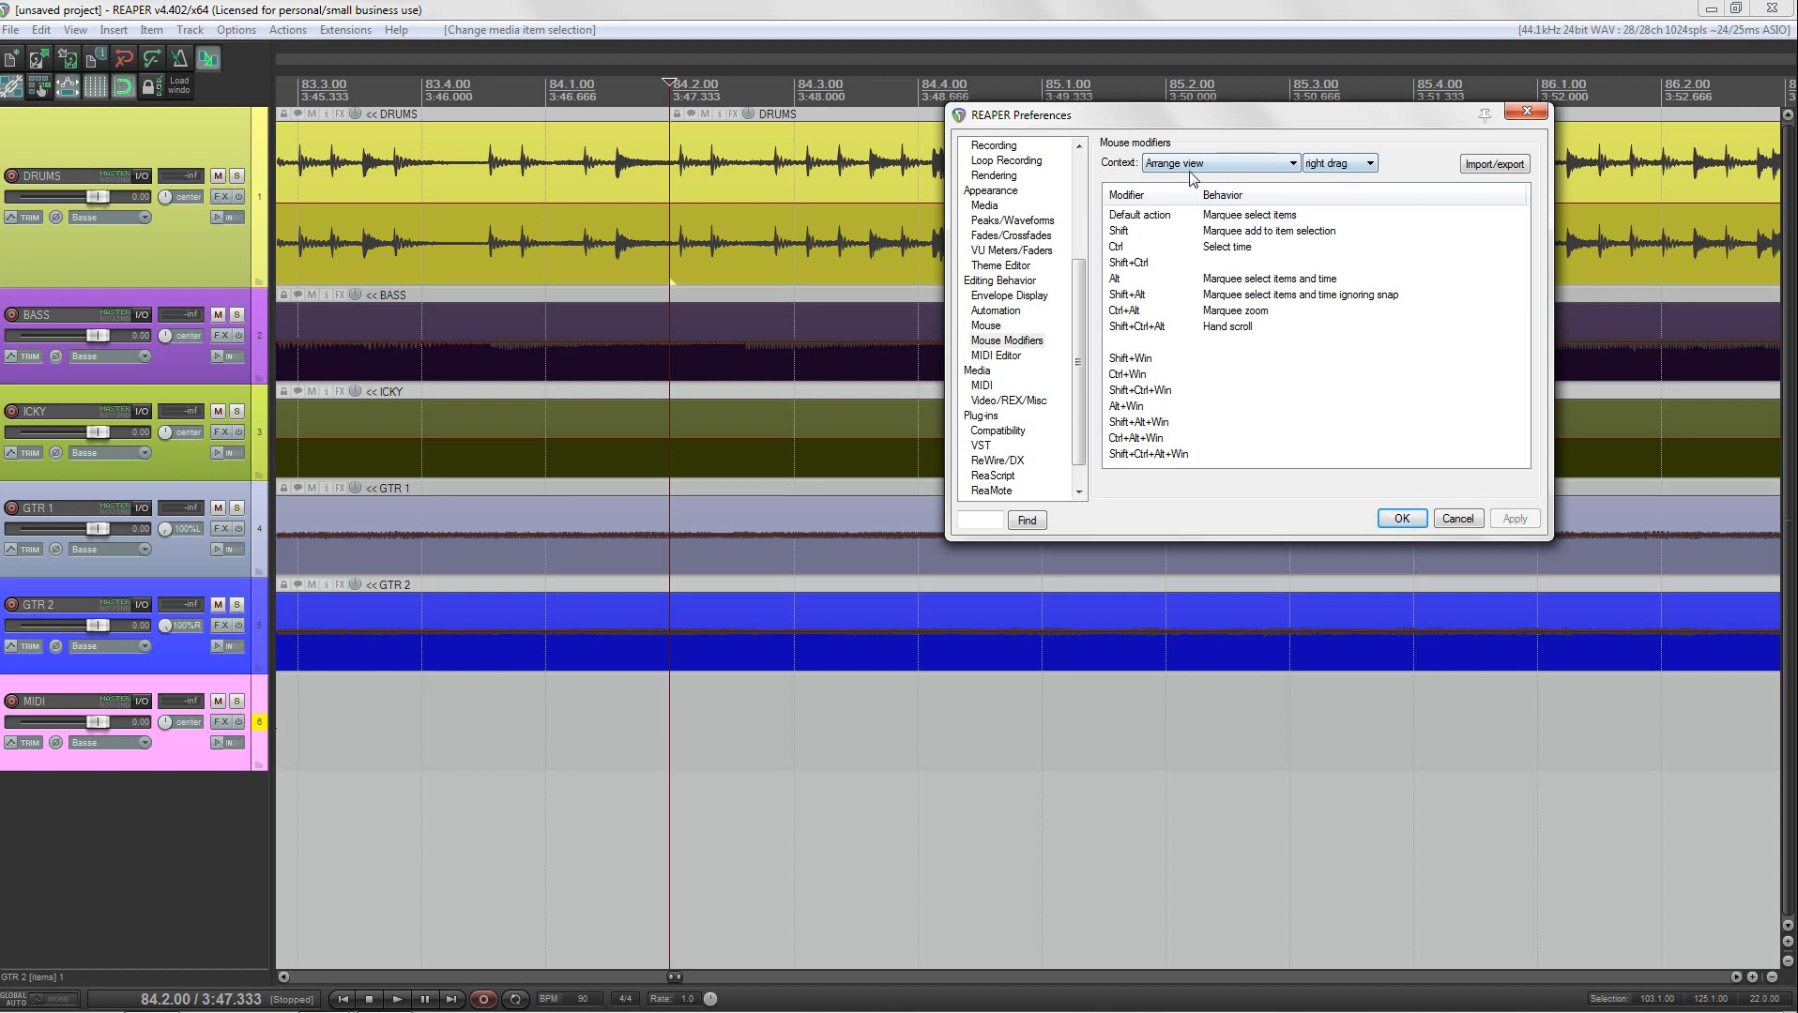
# Step: Set the Arrange view's default right drag behavior to Hand scroll and apply it
pyautogui.click(1262, 217)
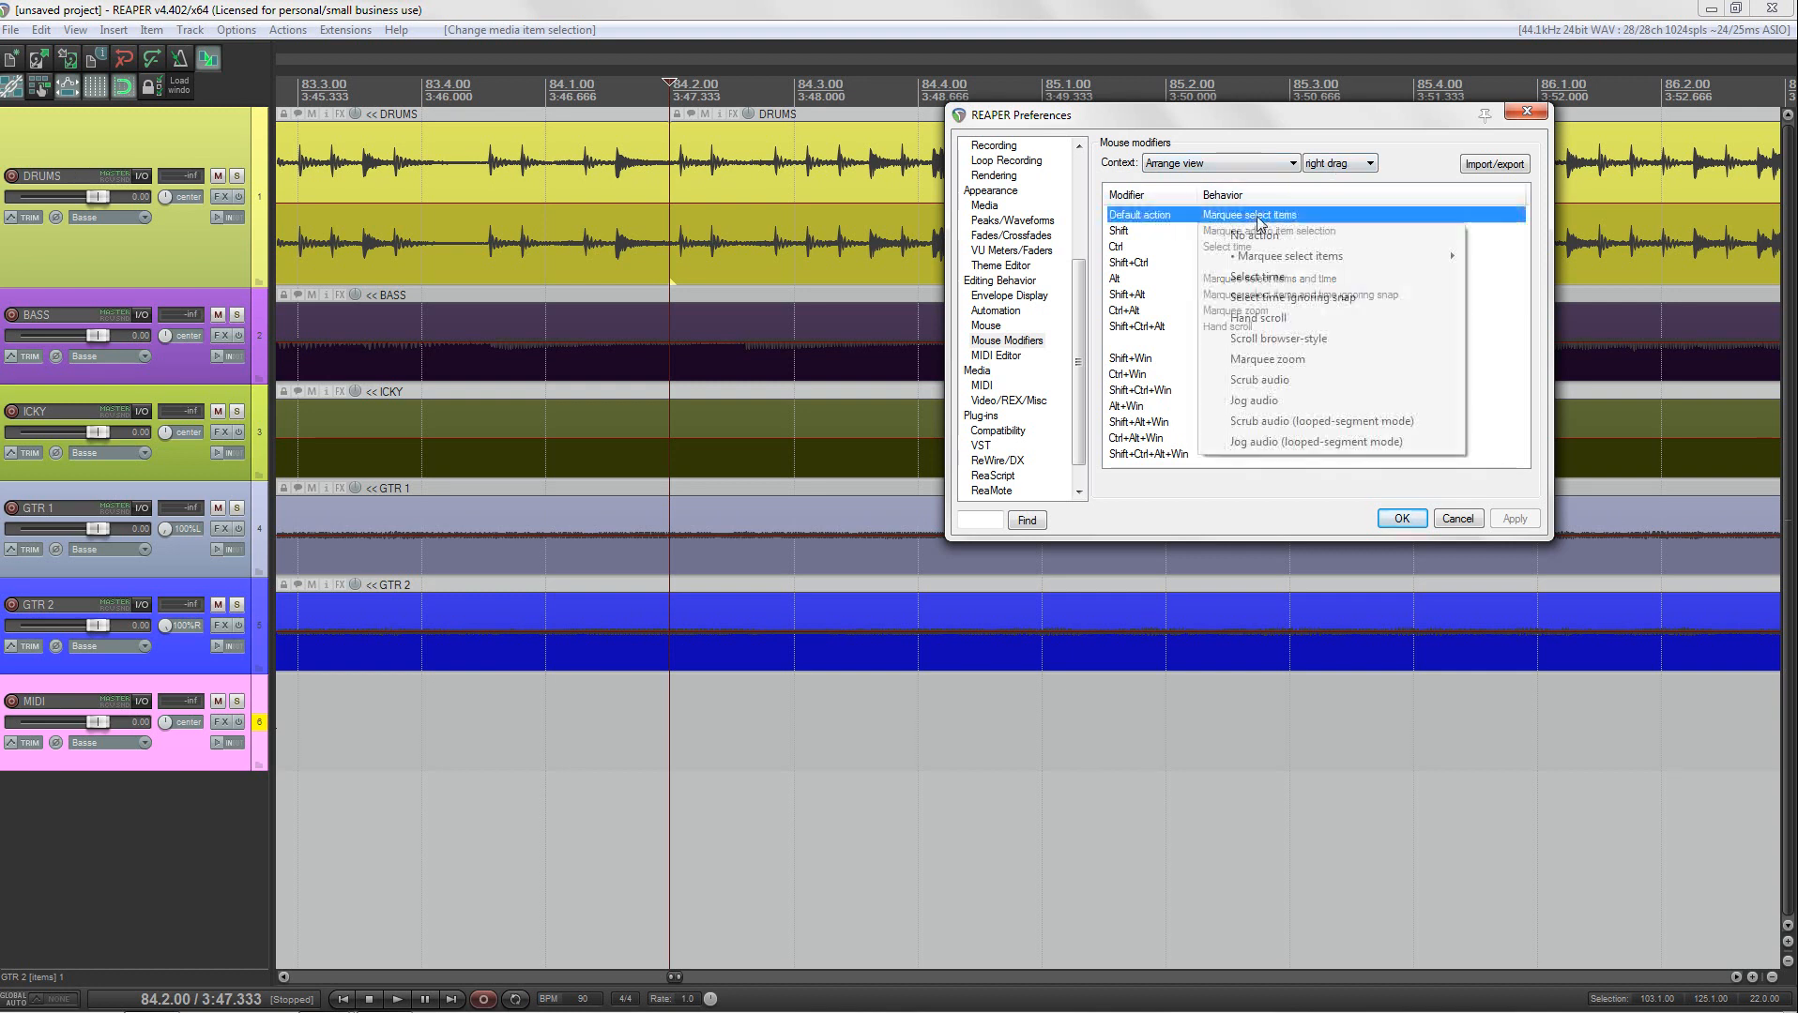
pyautogui.click(1258, 318)
pyautogui.click(1503, 521)
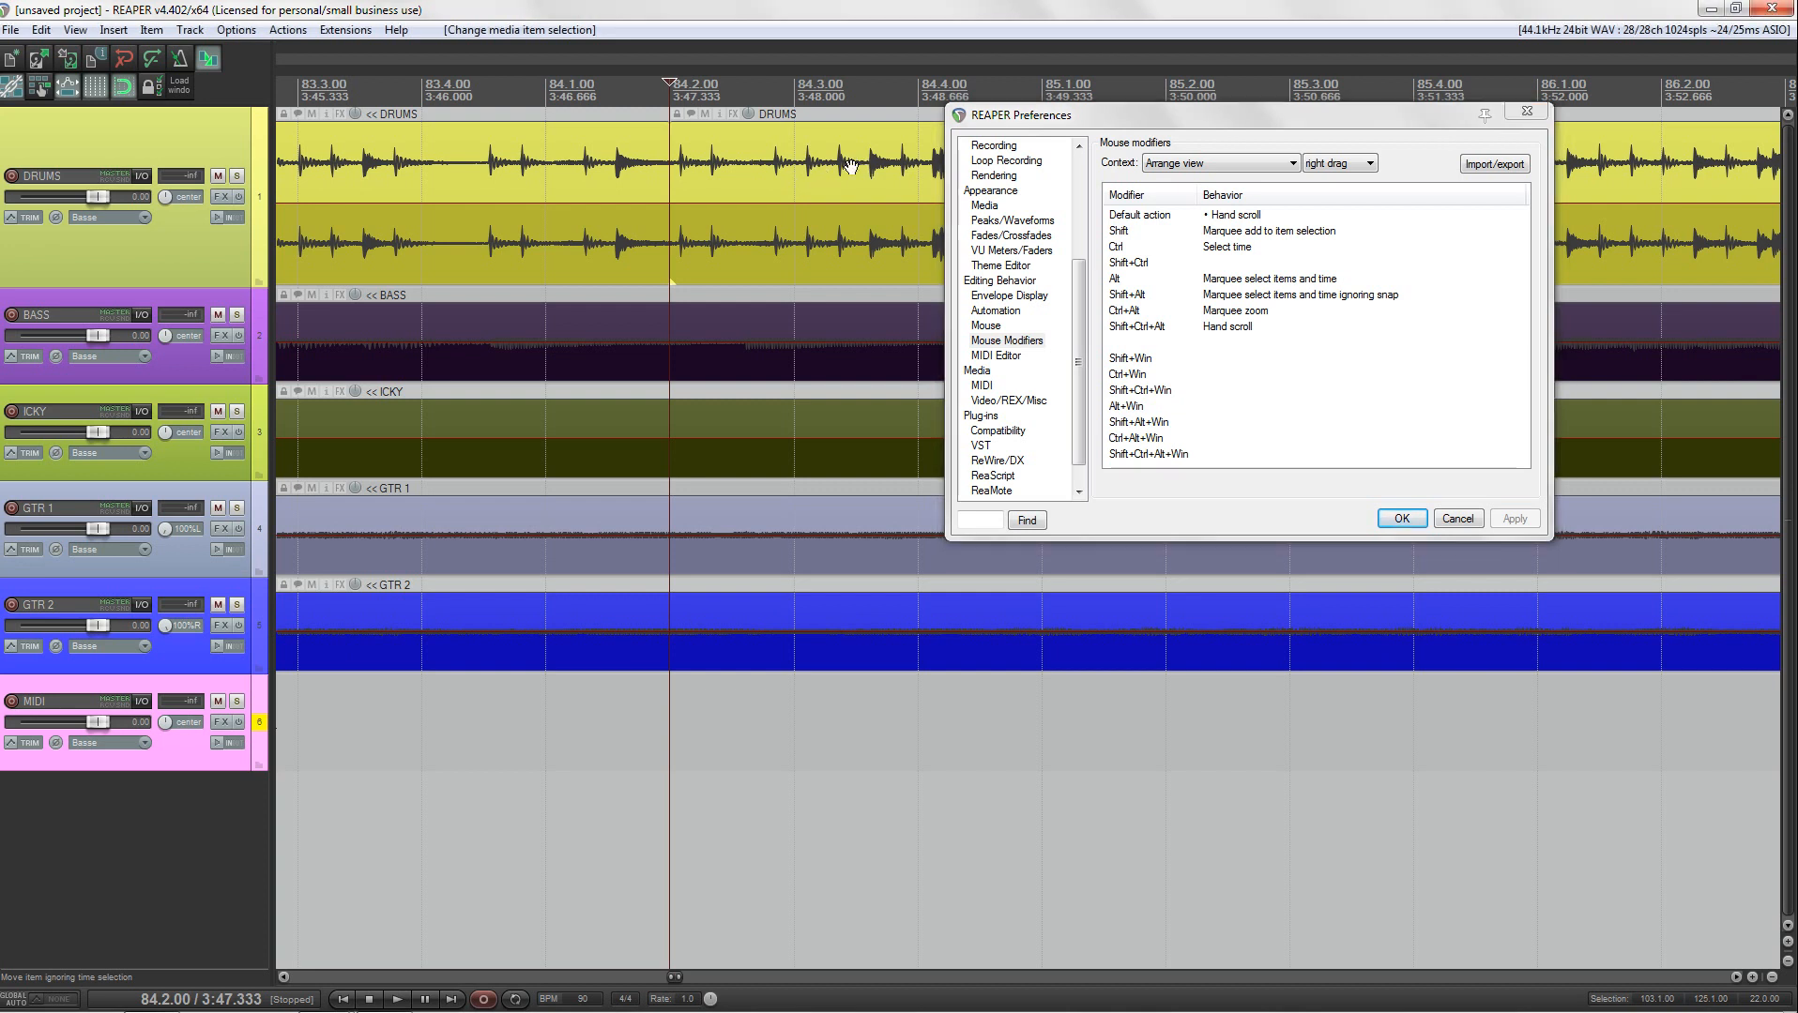
# Step: Test the Hand scroll behavior by moving the arrange view horizontally and vertically across the tracks, with the tracks enlarged
pyautogui.moveTo(858, 167); pyautogui.dragTo(561, 235)
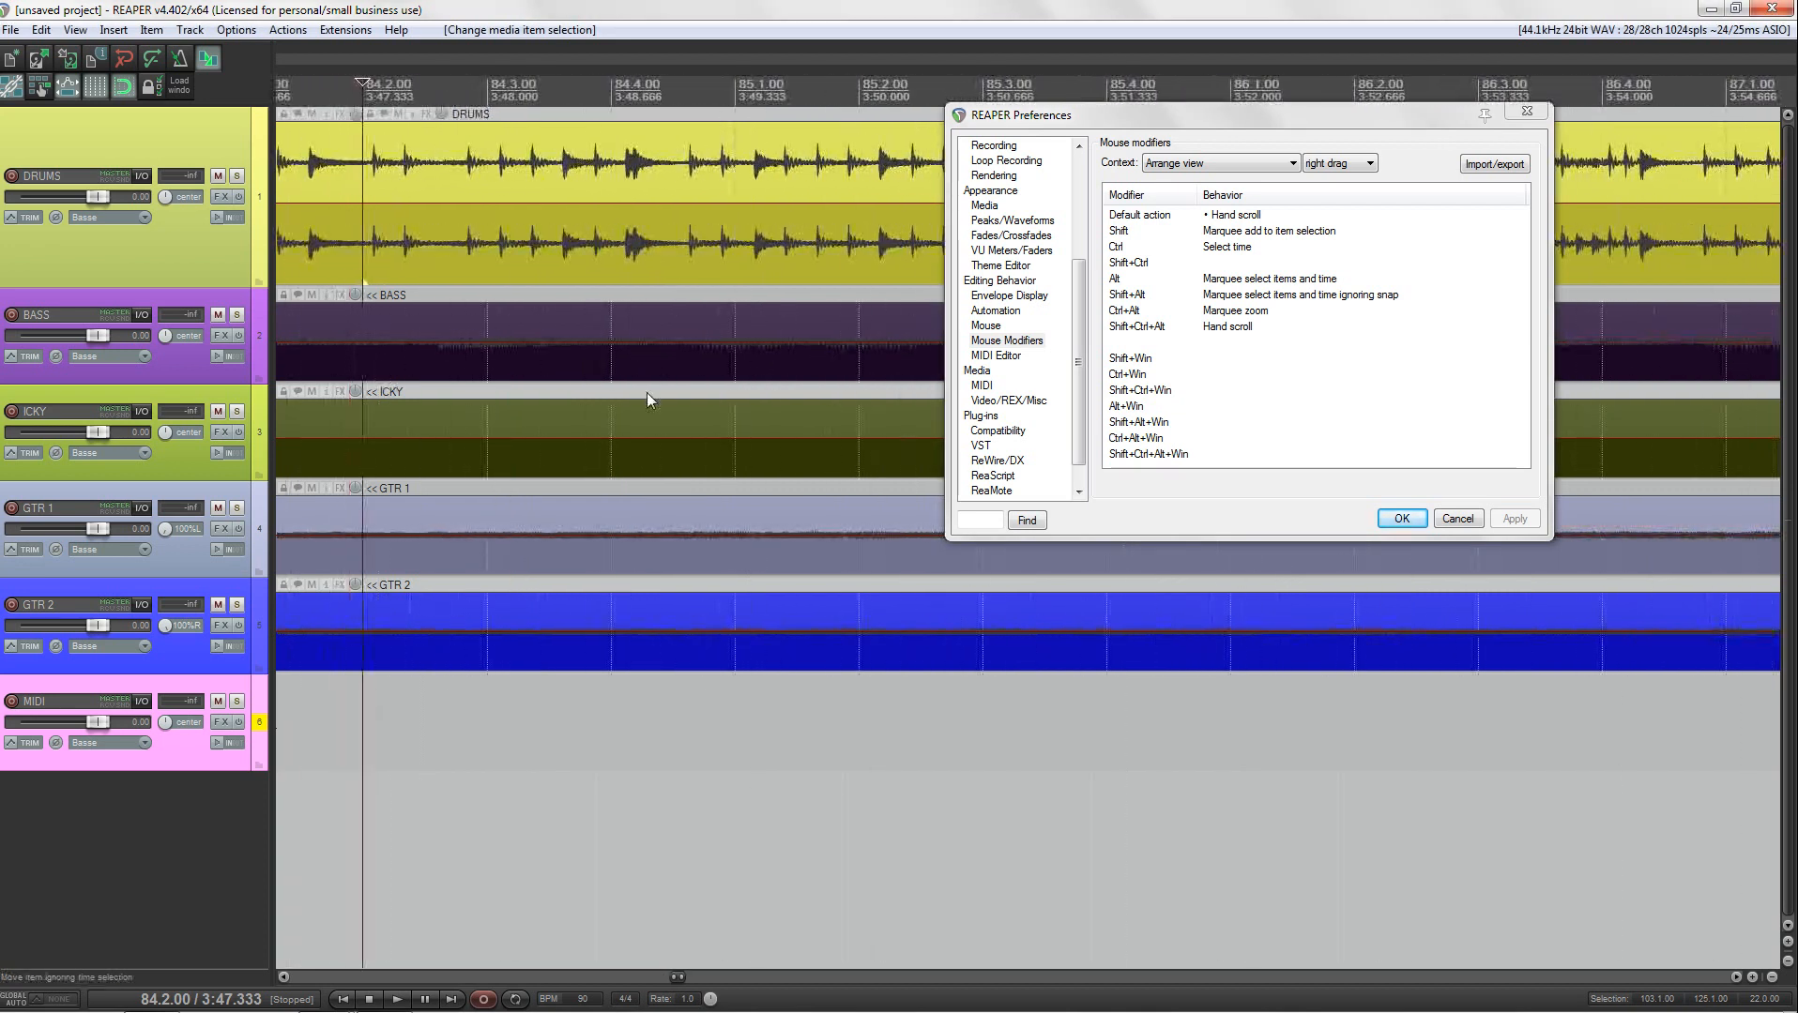
pyautogui.moveTo(725, 401); pyautogui.dragTo(573, 417)
pyautogui.scroll(3, 419, 350)
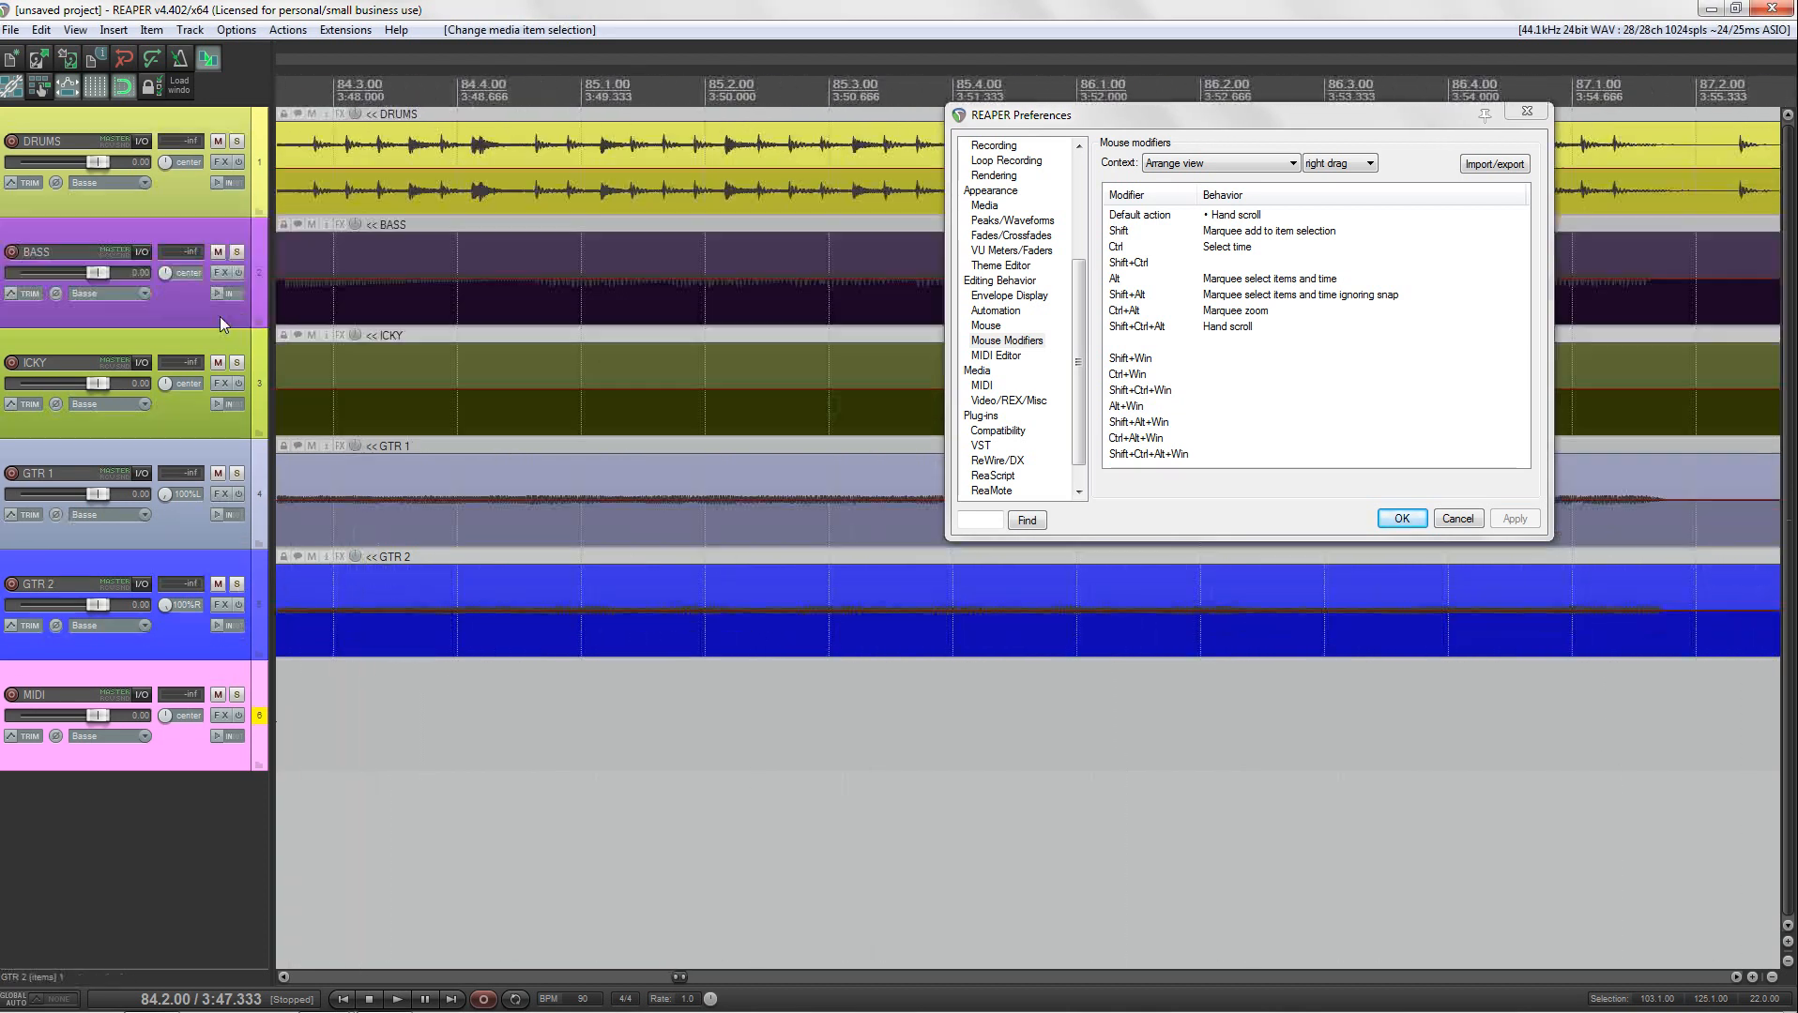
pyautogui.scroll(1, 417, 344)
pyautogui.moveTo(802, 491); pyautogui.dragTo(788, 686)
pyautogui.moveTo(1224, 714); pyautogui.dragTo(118, 692)
pyautogui.moveTo(1456, 663); pyautogui.dragTo(365, 626)
pyautogui.moveTo(1437, 642); pyautogui.dragTo(425, 626)
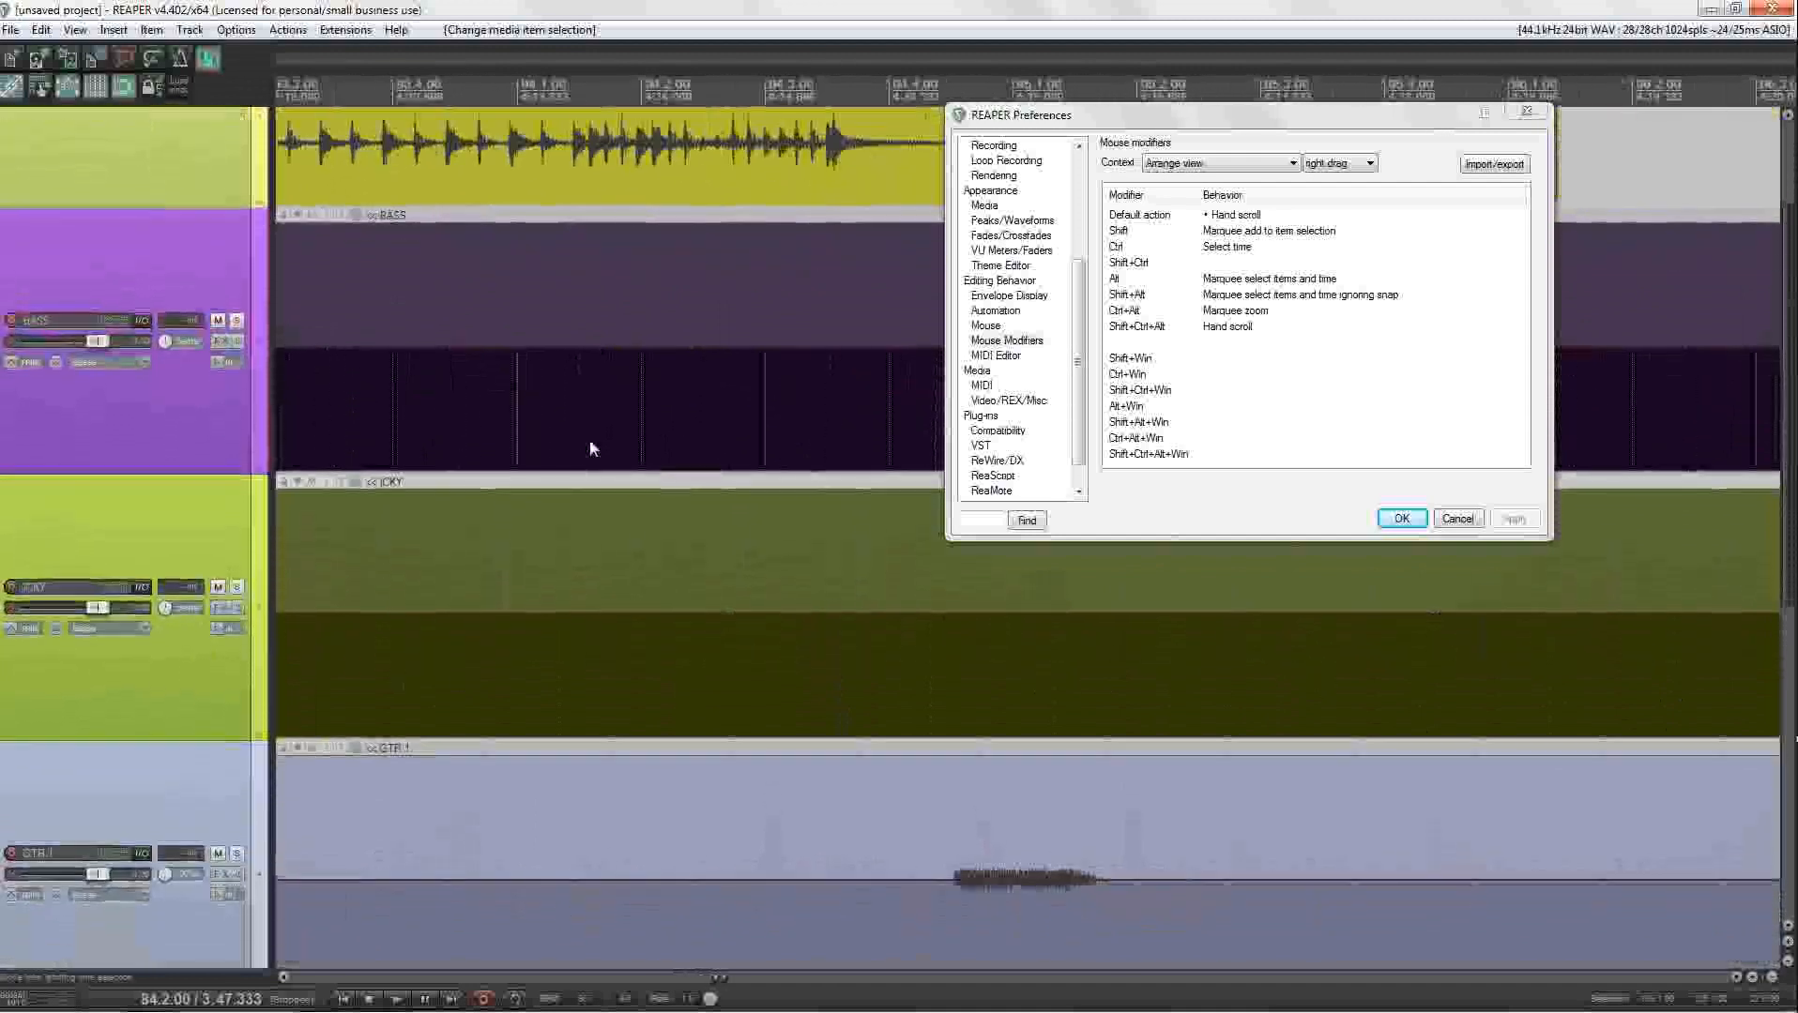
pyautogui.moveTo(590, 440); pyautogui.dragTo(1694, 785)
pyautogui.moveTo(585, 524); pyautogui.dragTo(1764, 514)
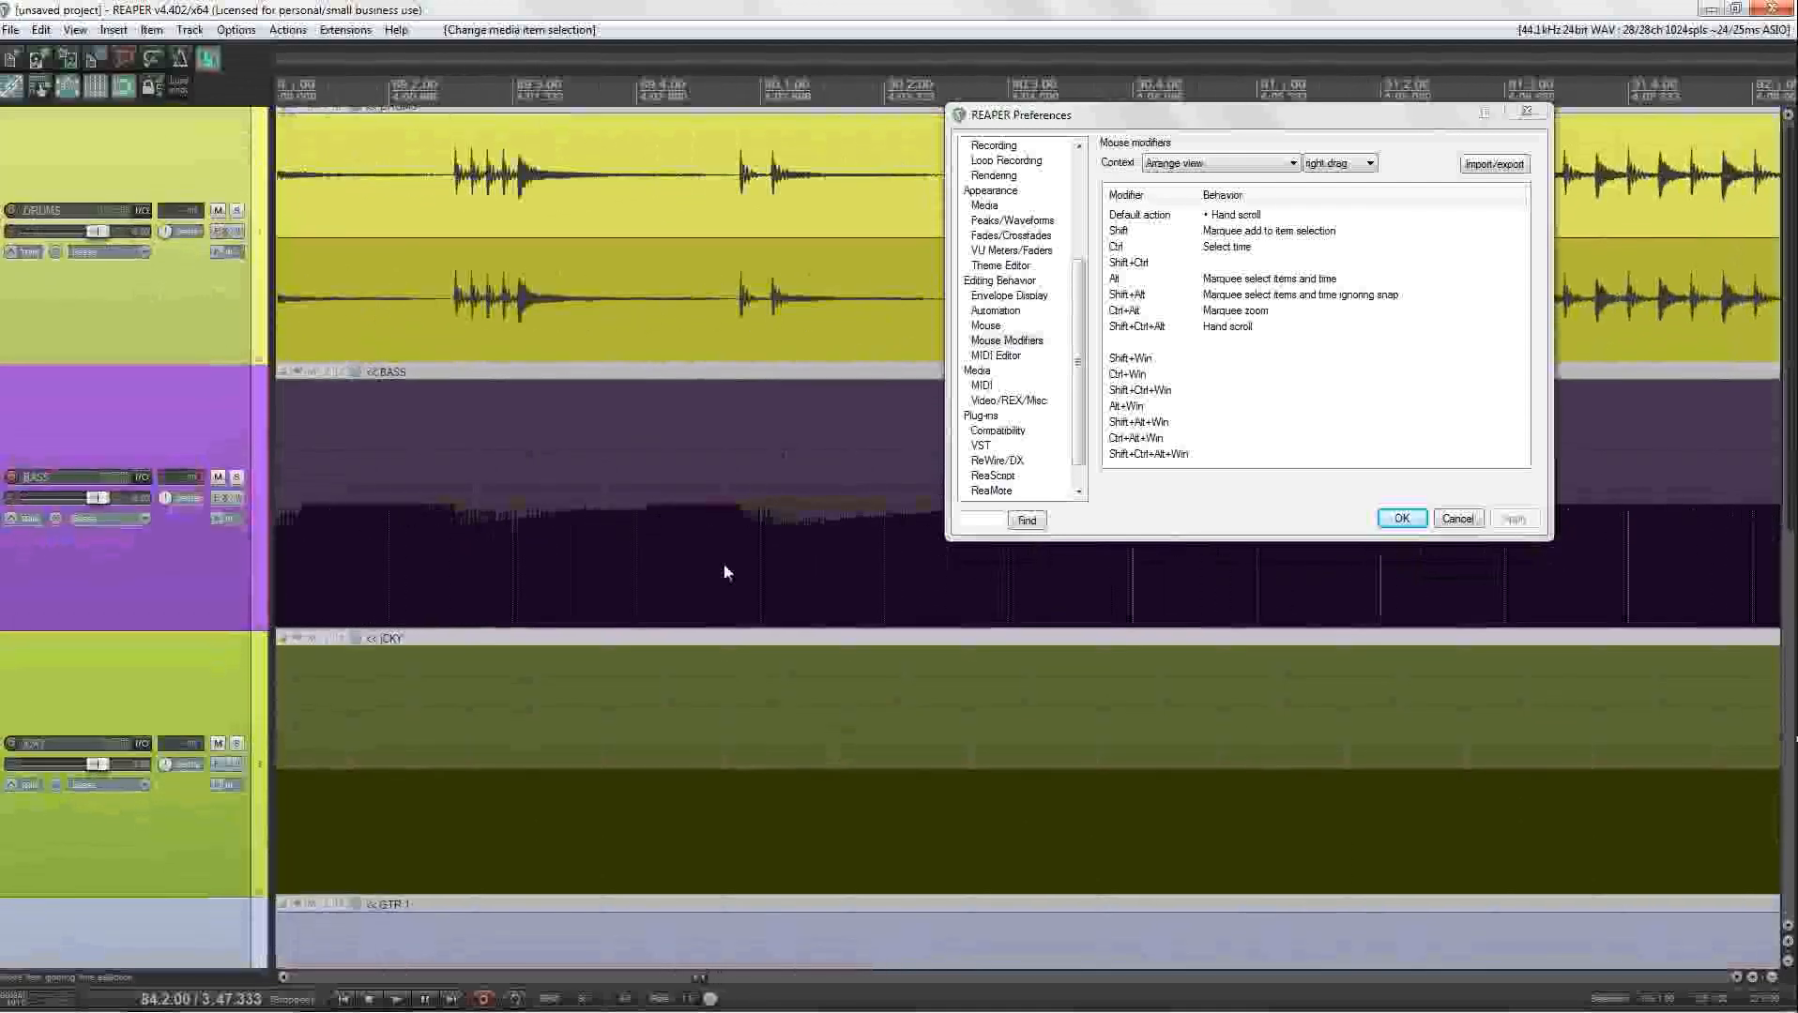
pyautogui.moveTo(718, 570); pyautogui.dragTo(1761, 590)
pyautogui.moveTo(506, 600); pyautogui.dragTo(1670, 591)
pyautogui.moveTo(881, 685); pyautogui.dragTo(669, 590)
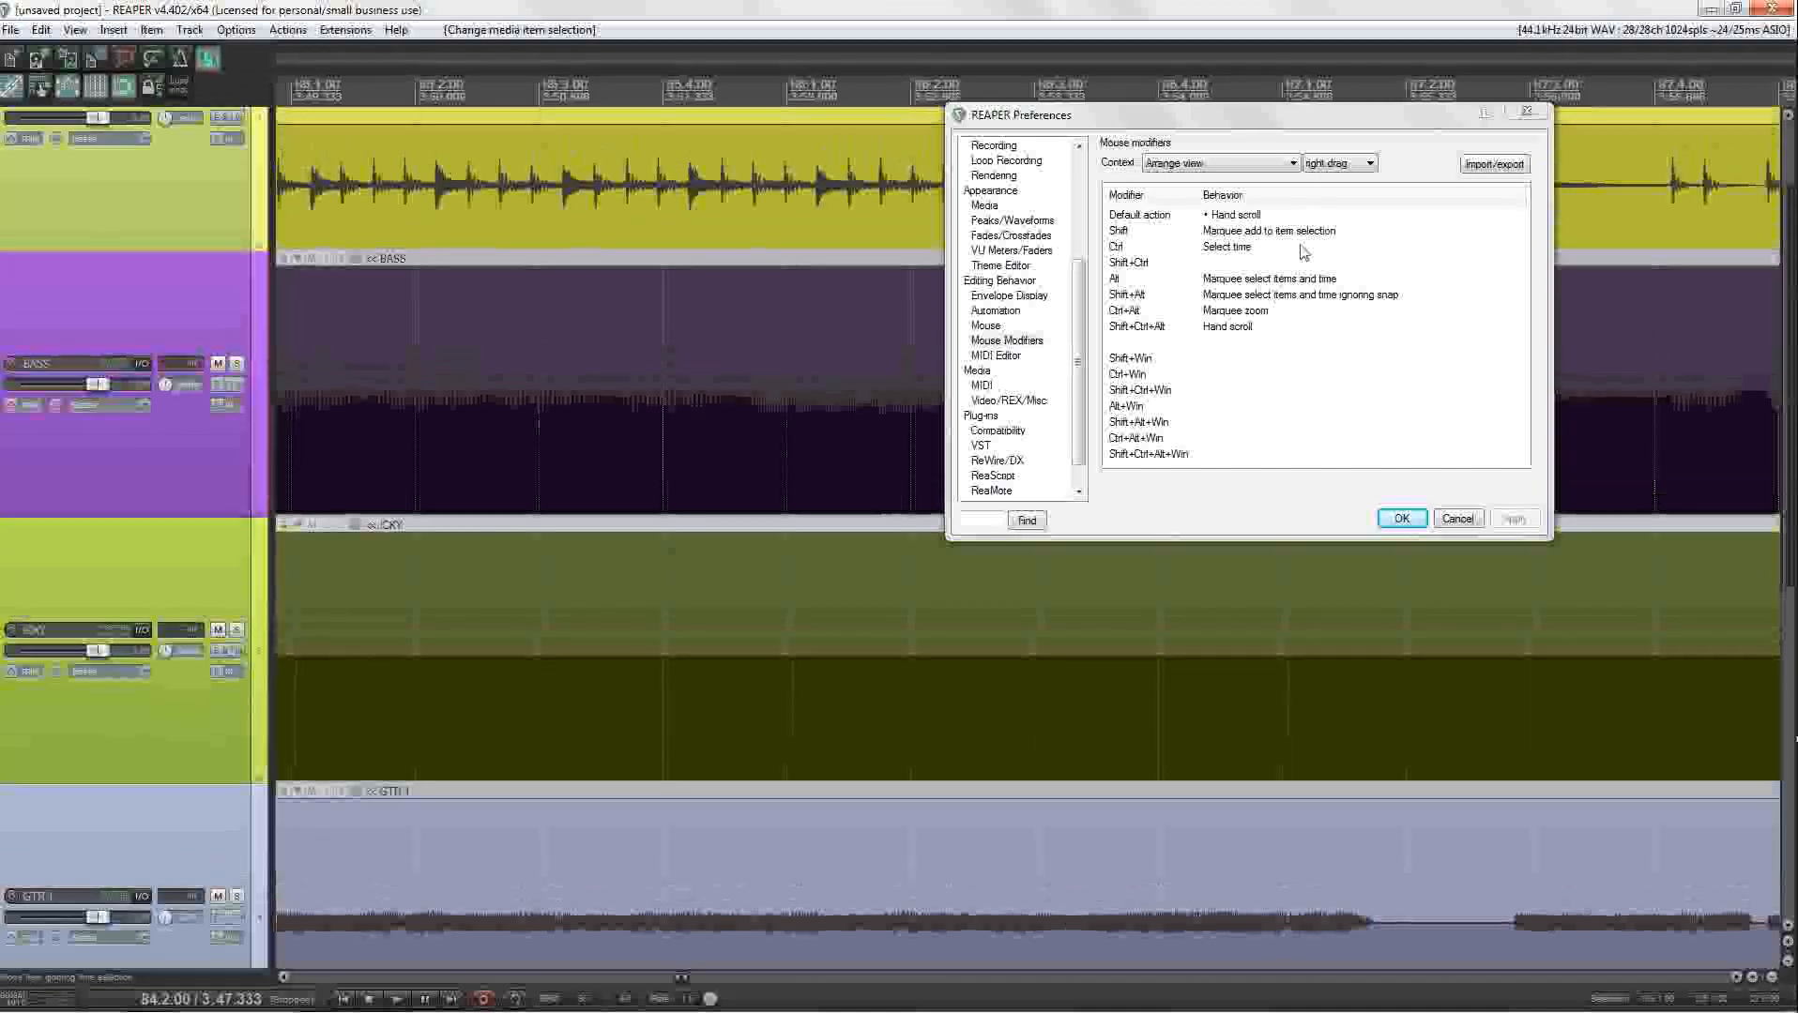
# Step: Restore the default right drag behavior to Marquee select items with Just select, and test it by marquee-selecting the DRUMS, BASS and ICKY items
pyautogui.click(1225, 223)
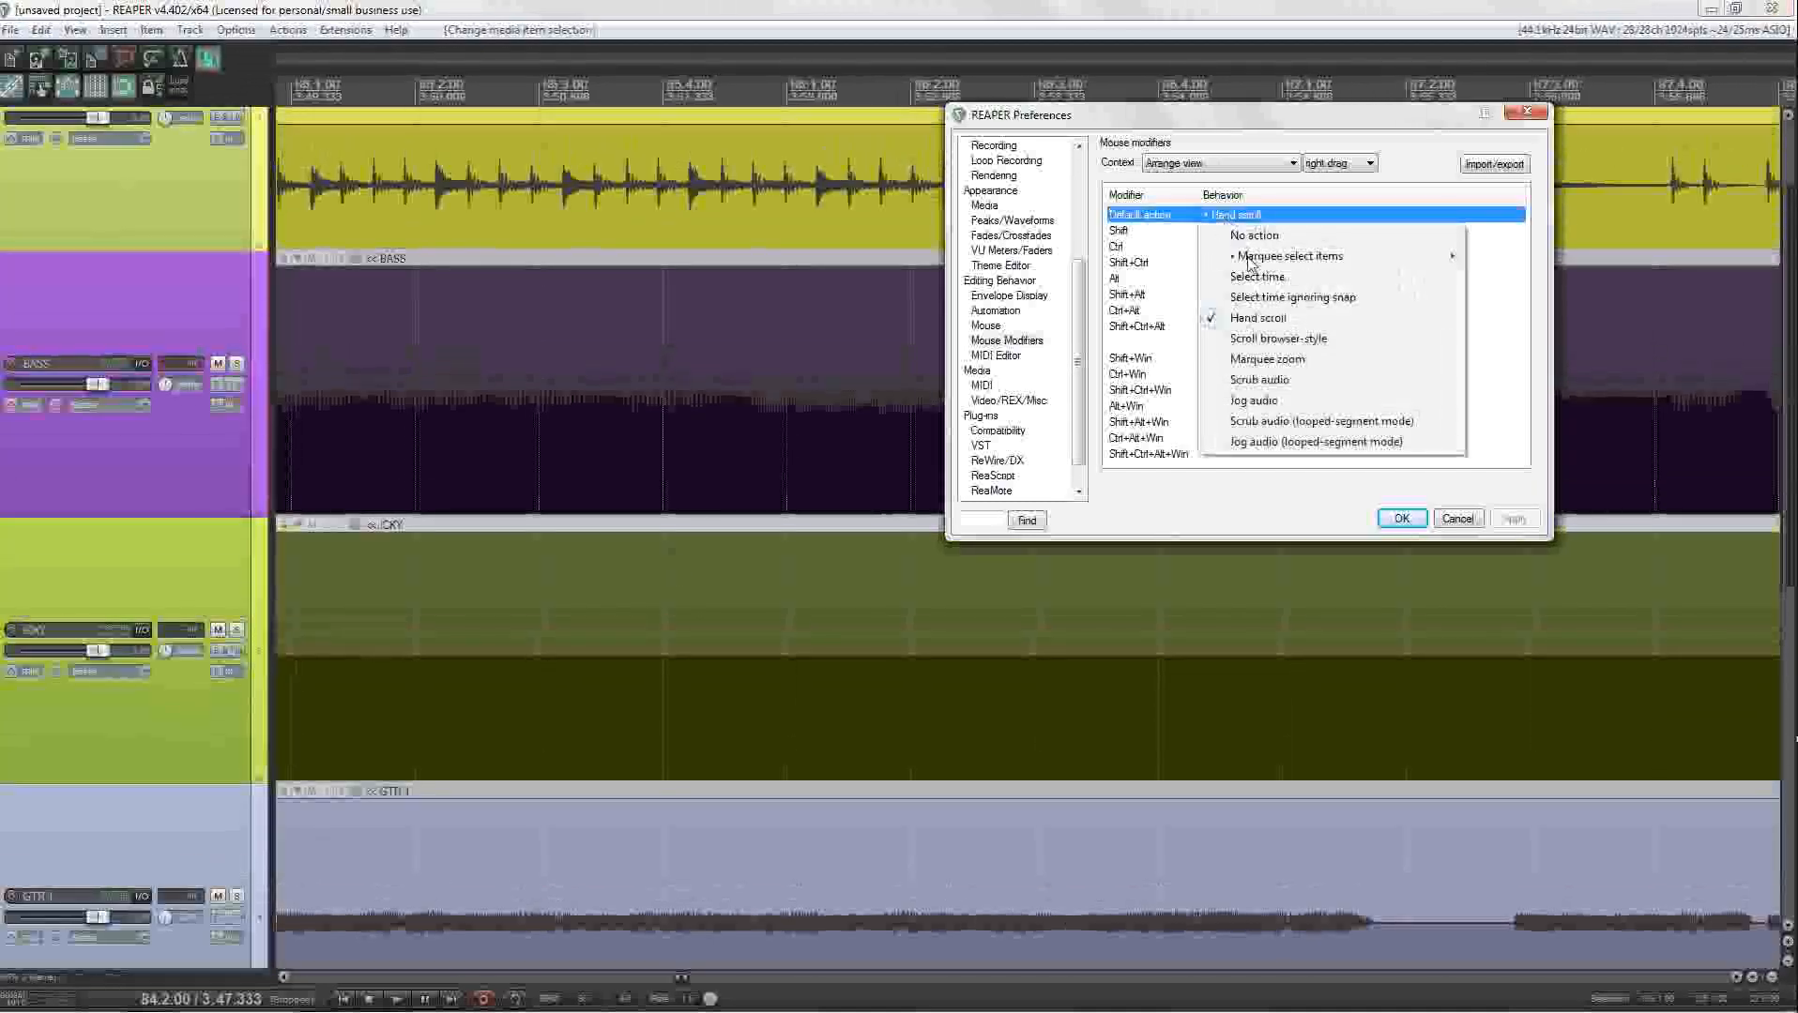
pyautogui.moveTo(1353, 264)
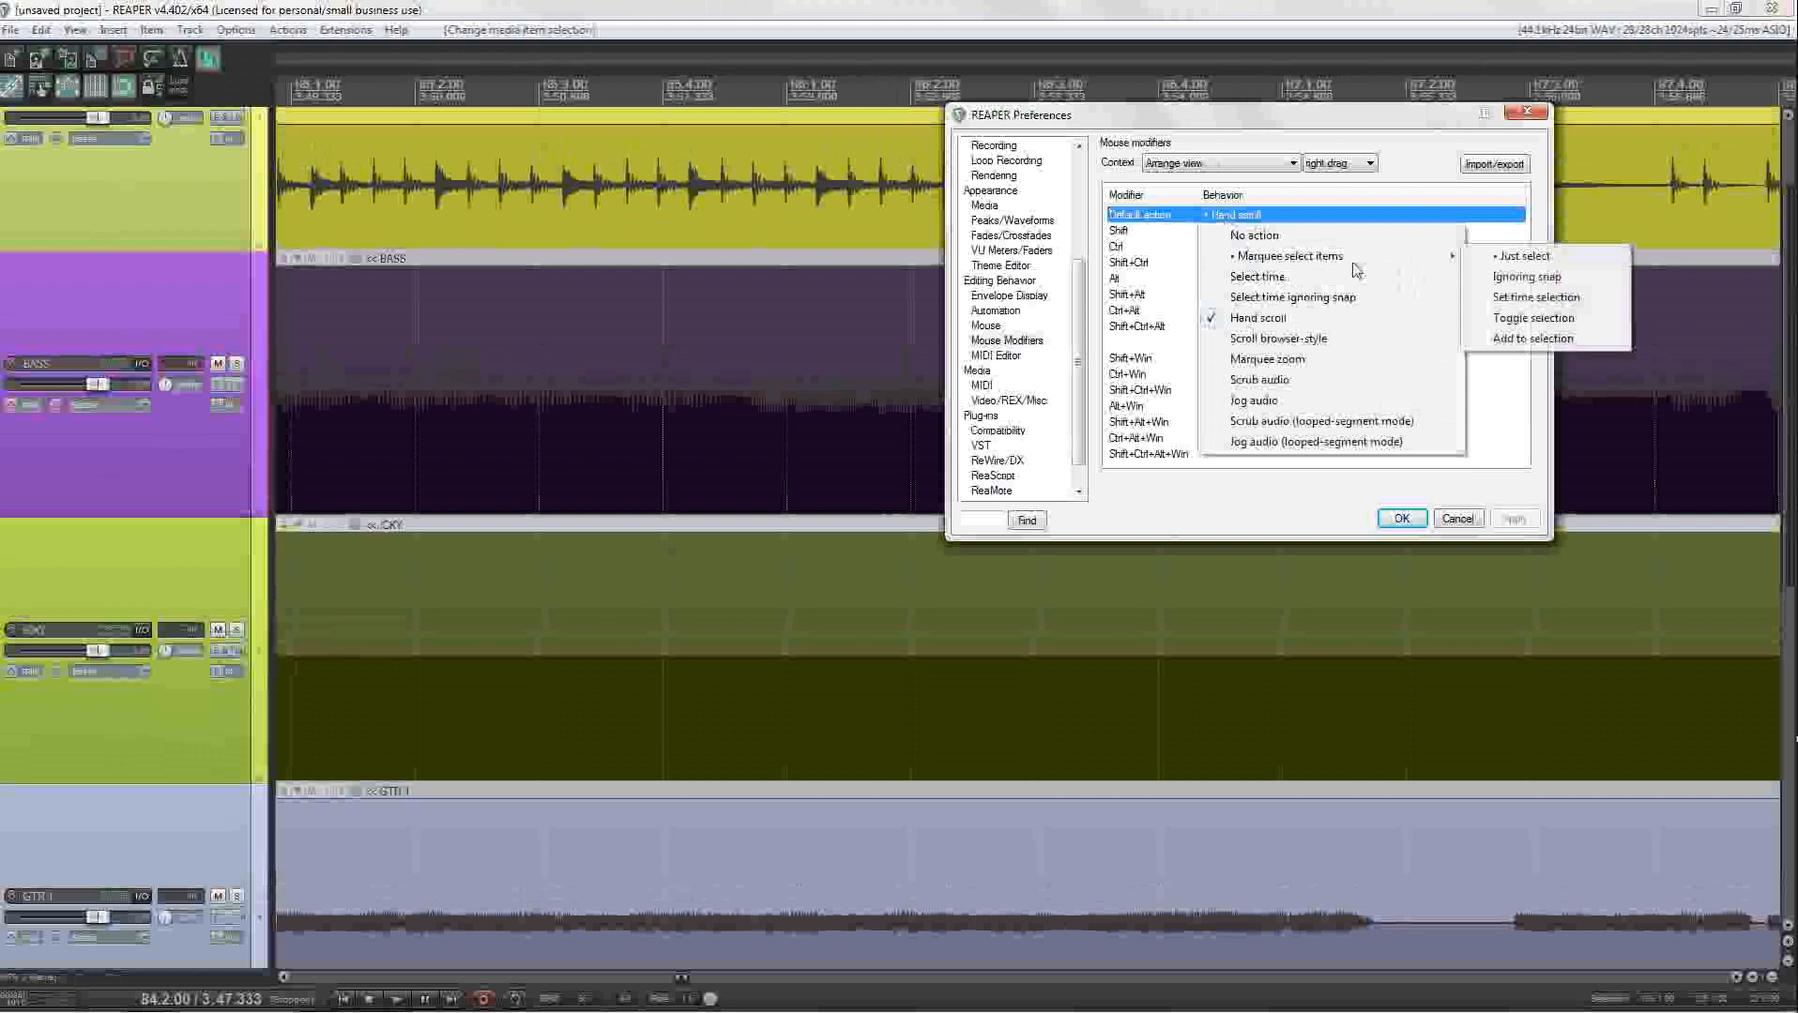
pyautogui.click(1539, 265)
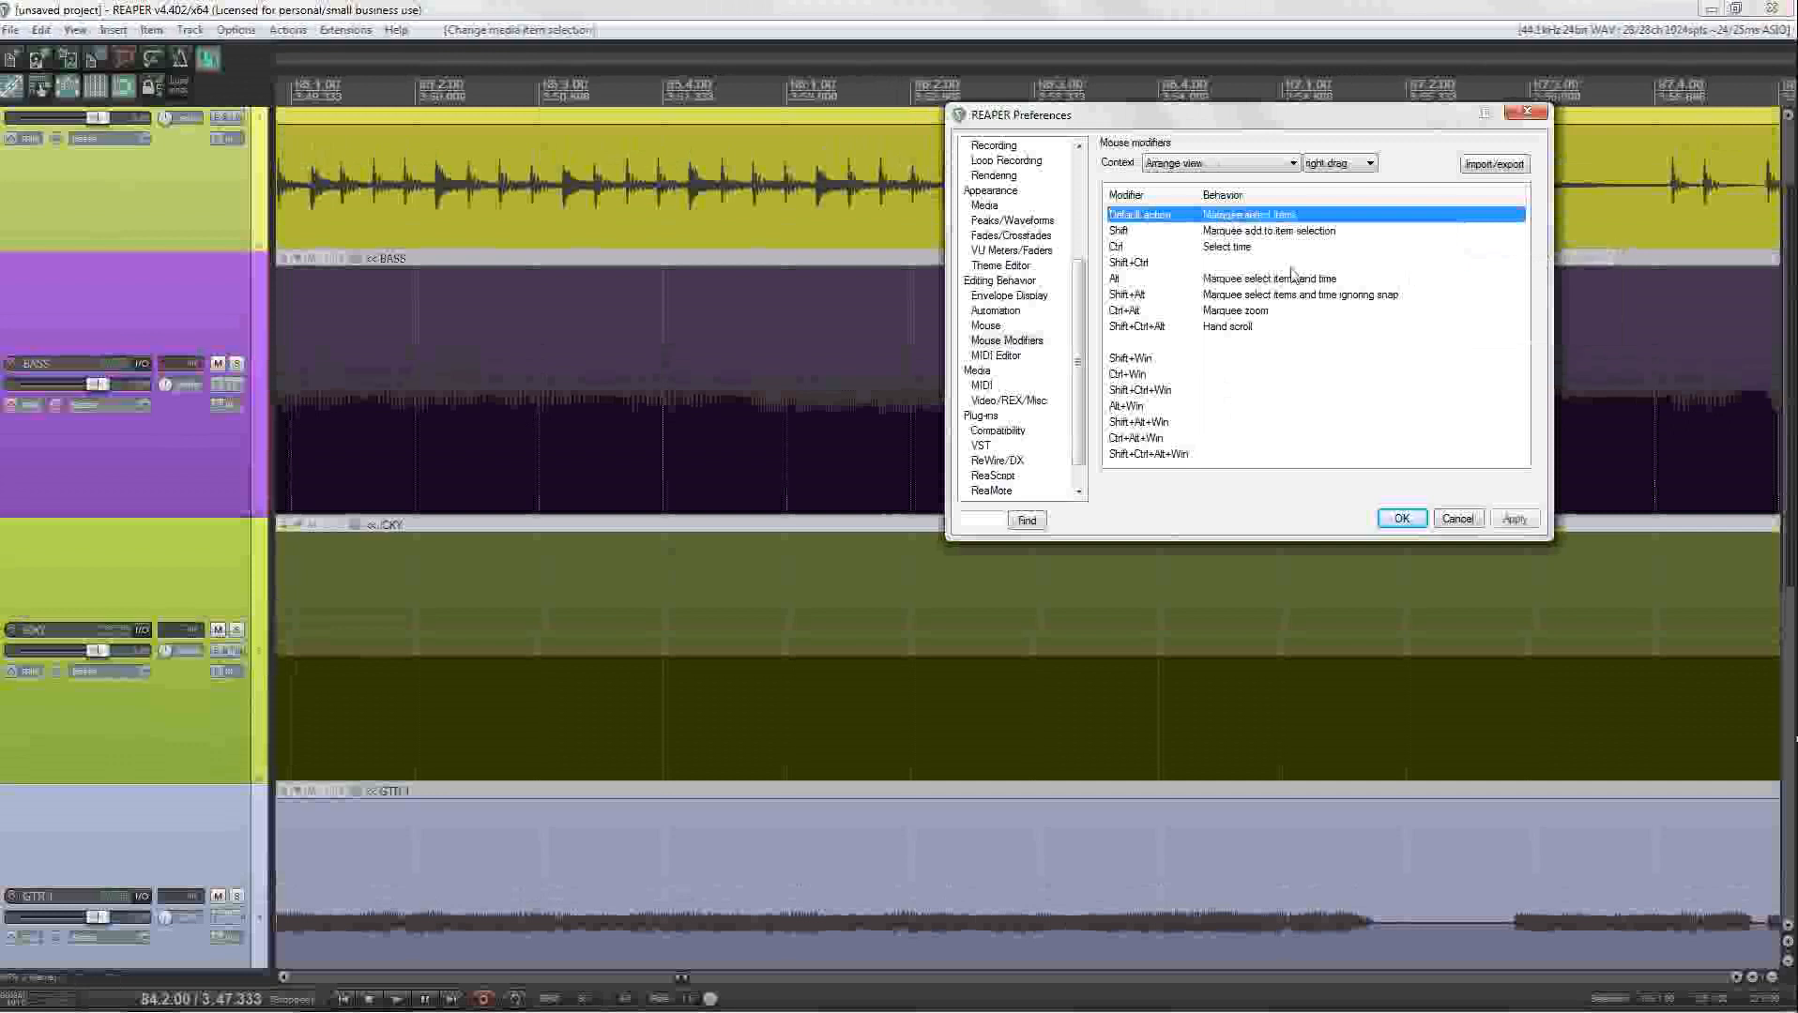
pyautogui.click(1506, 520)
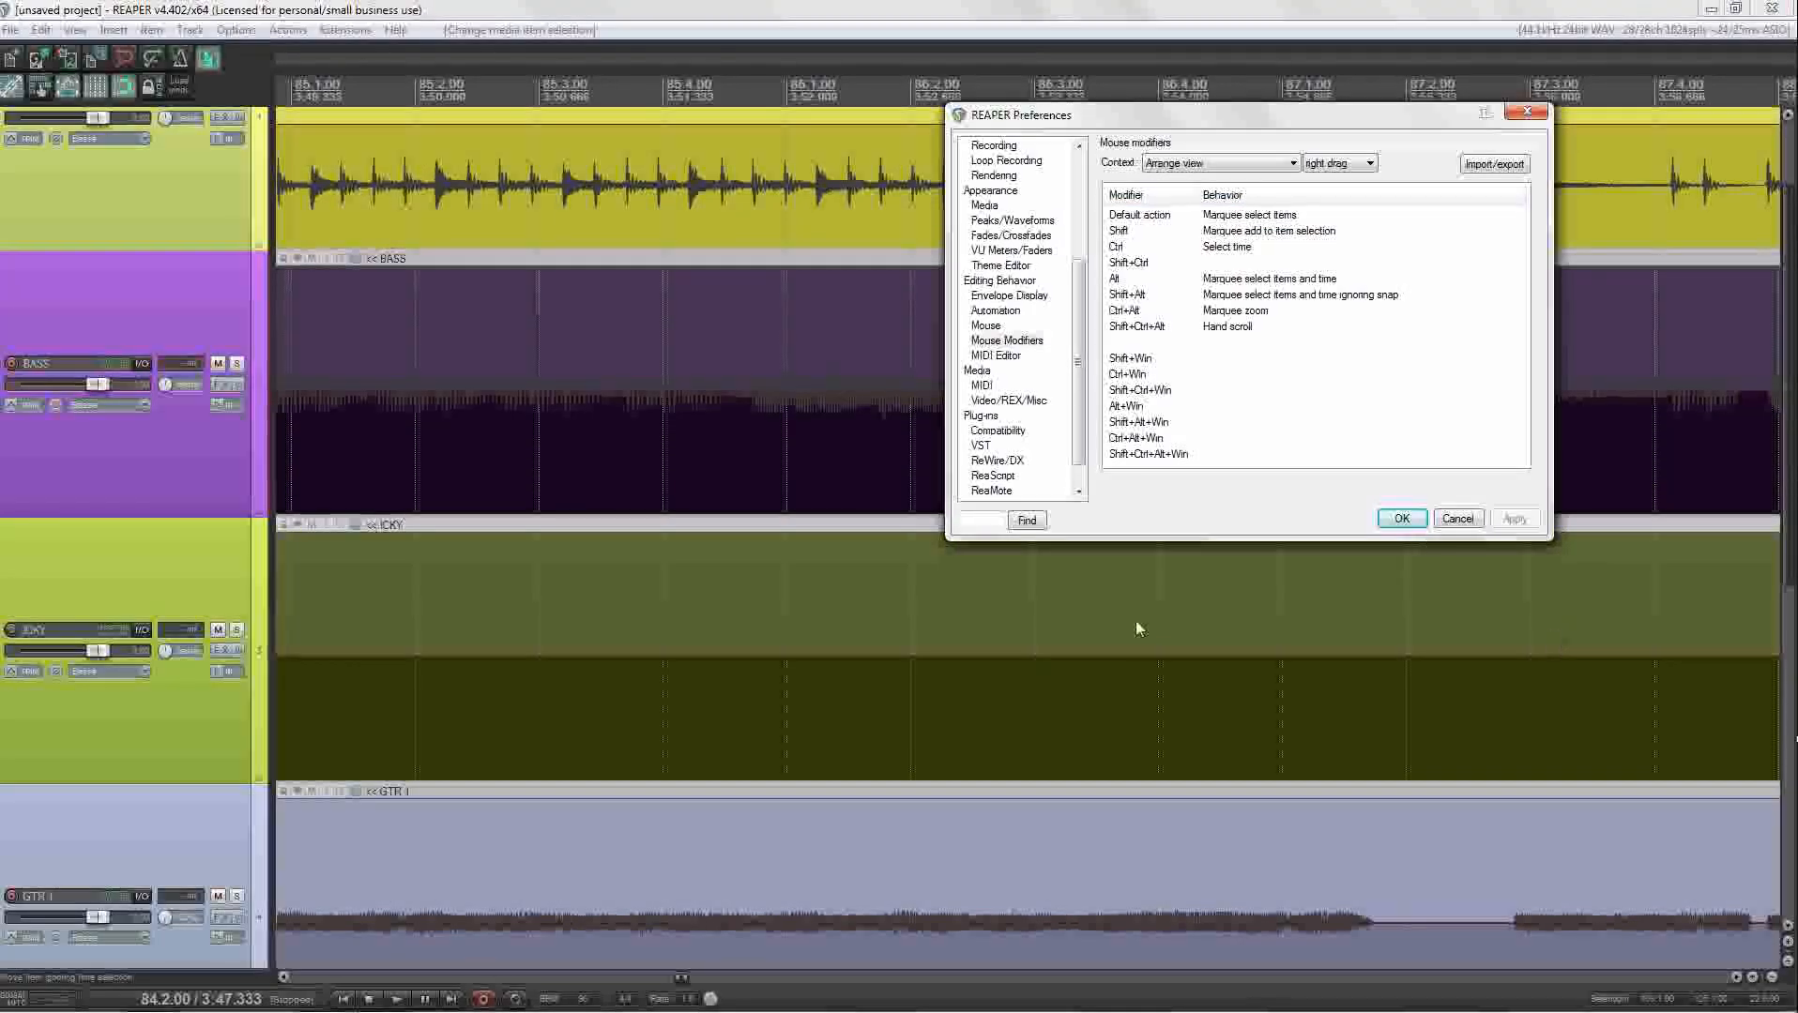
pyautogui.moveTo(946, 624); pyautogui.dragTo(484, 201)
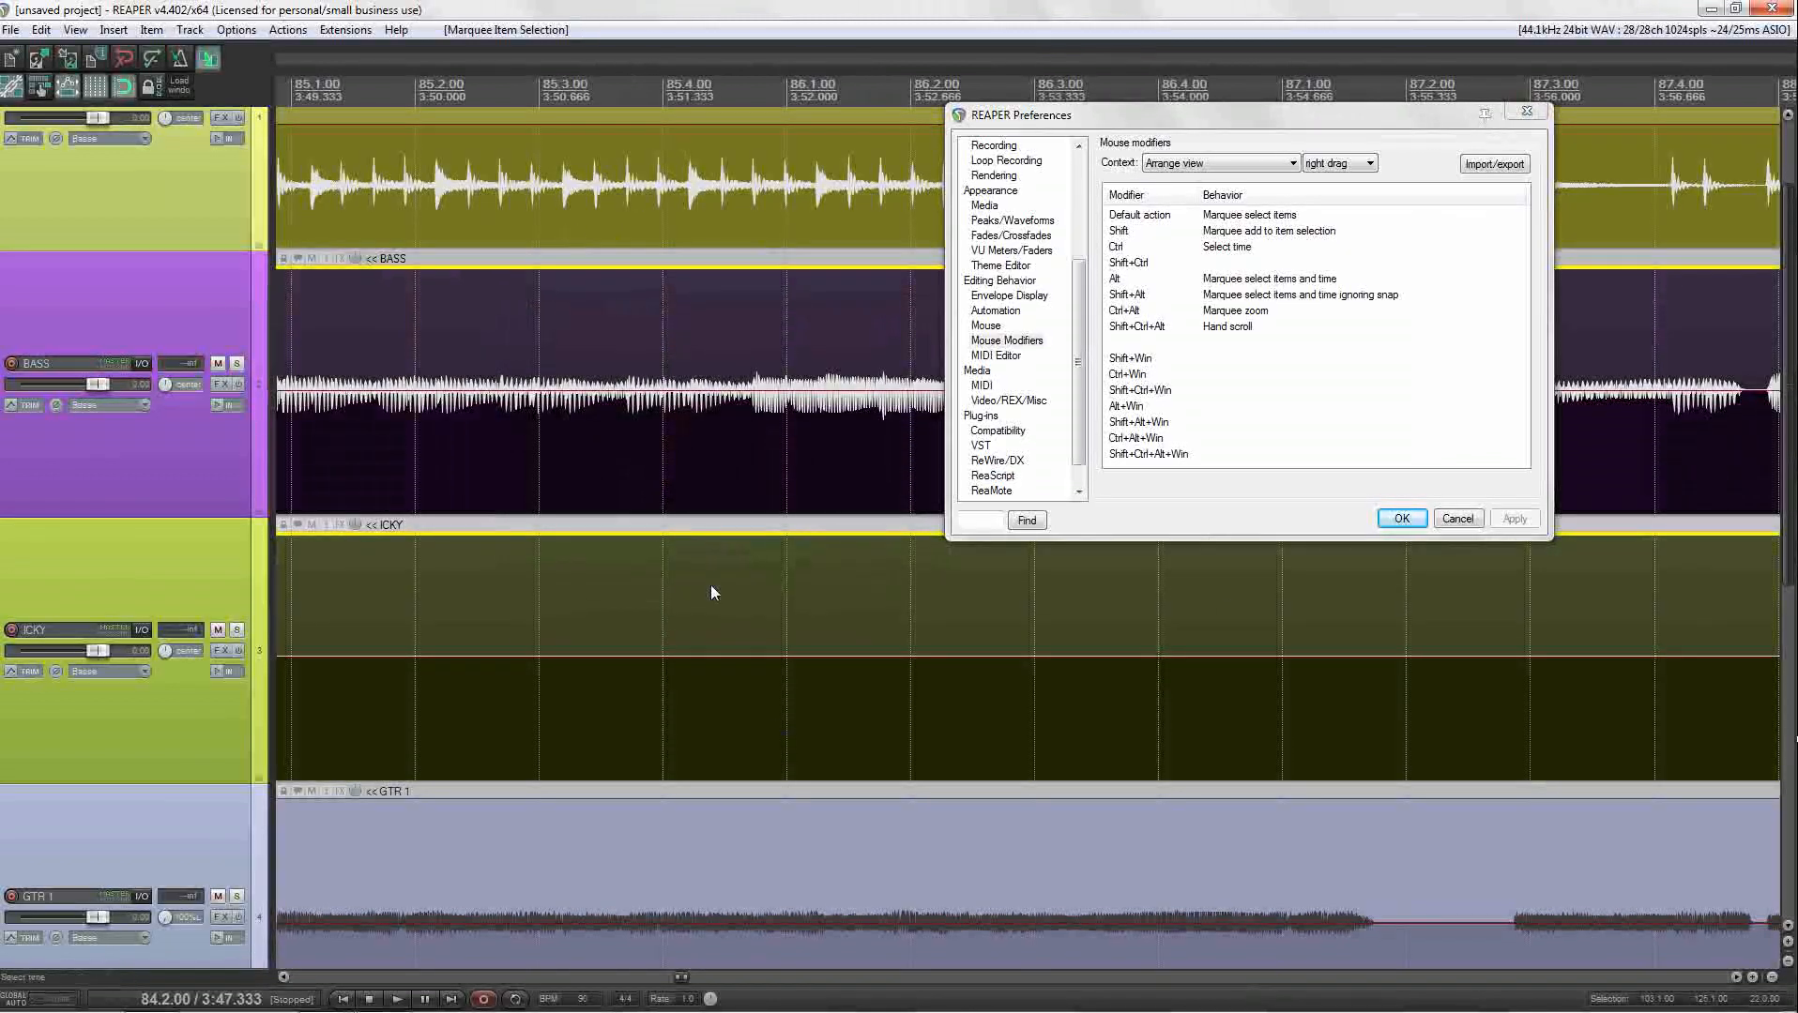
# Step: Set the Arrange view's default right drag behavior to Marquee select items with Set time selection, and apply it
pyautogui.click(1245, 218)
pyautogui.moveTo(1272, 258)
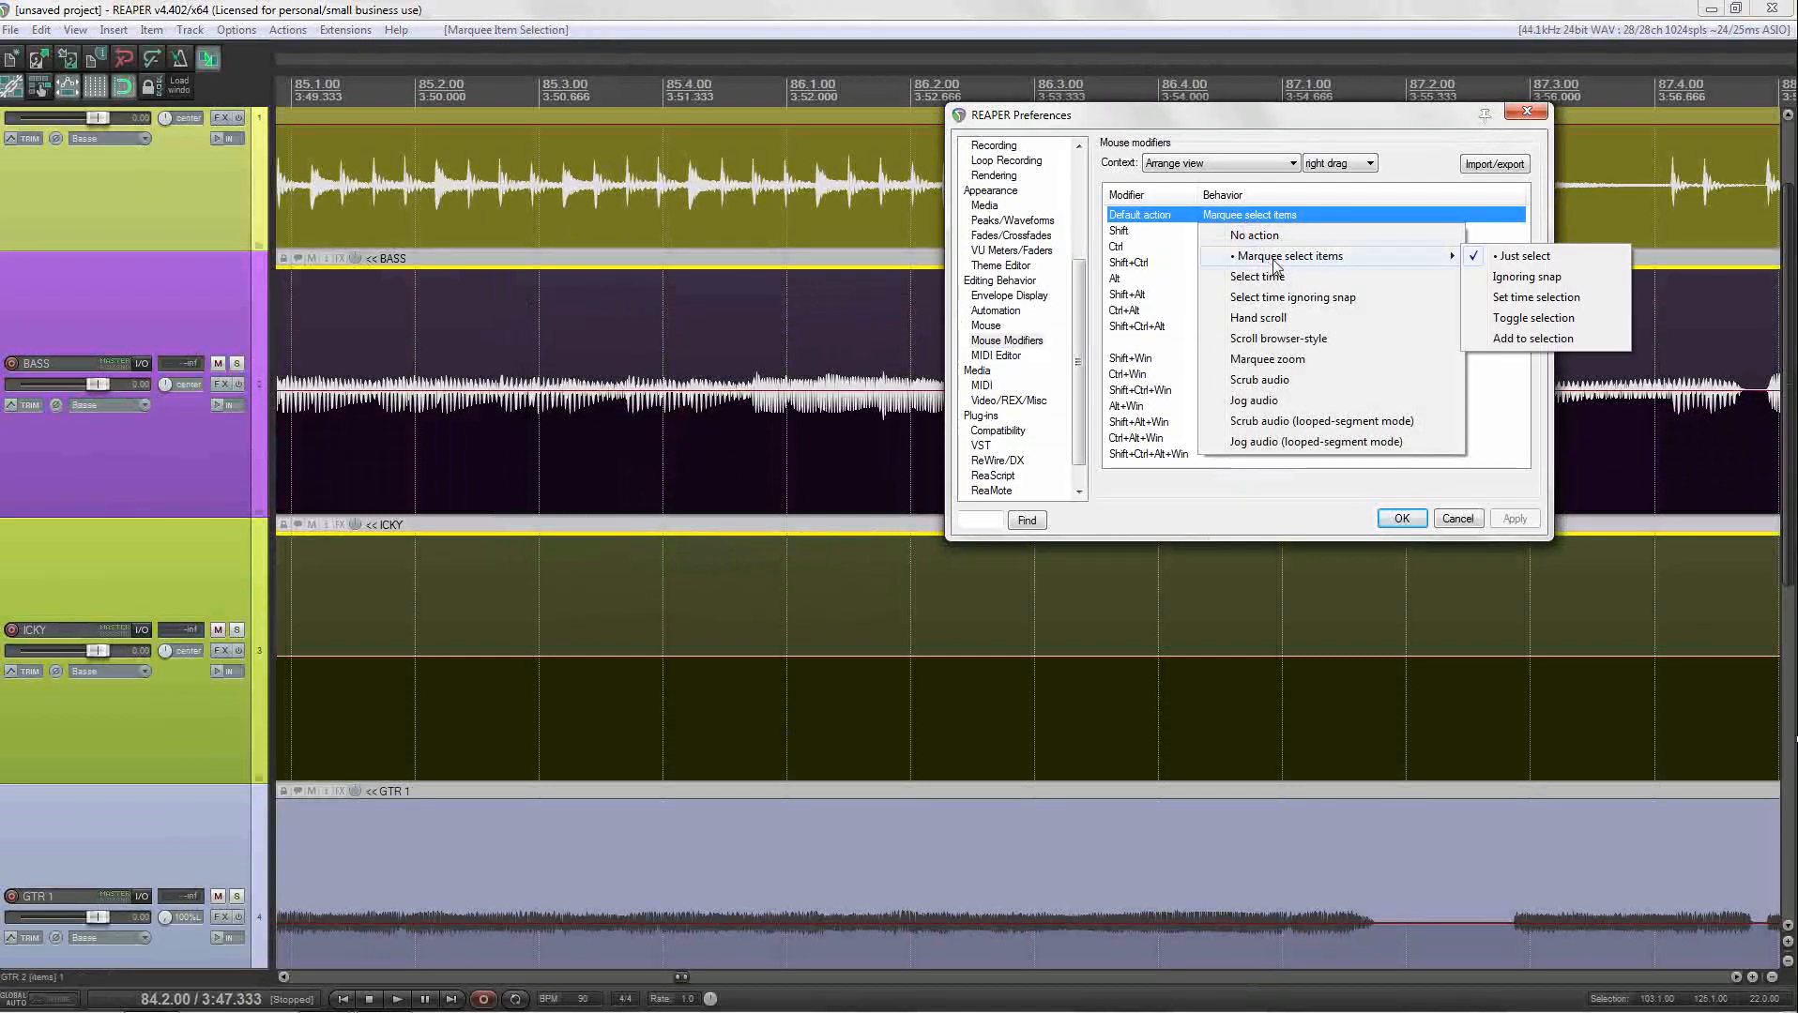
pyautogui.click(1524, 299)
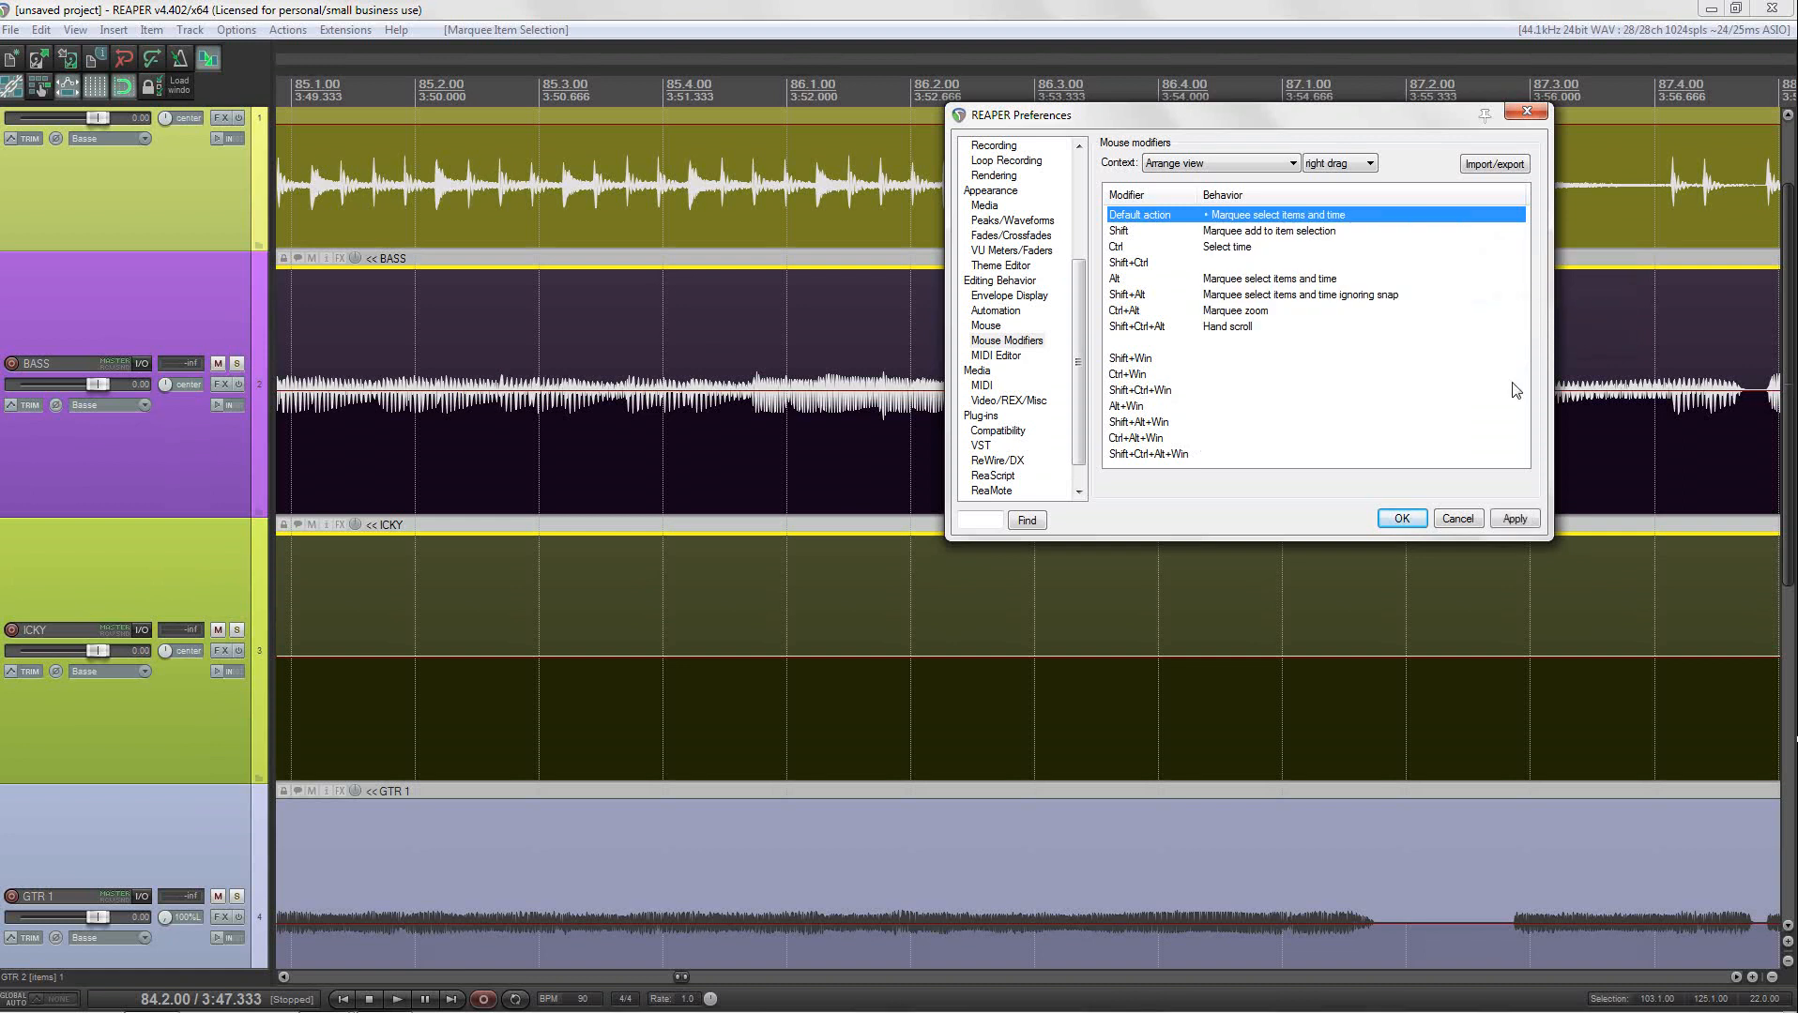
pyautogui.click(1514, 519)
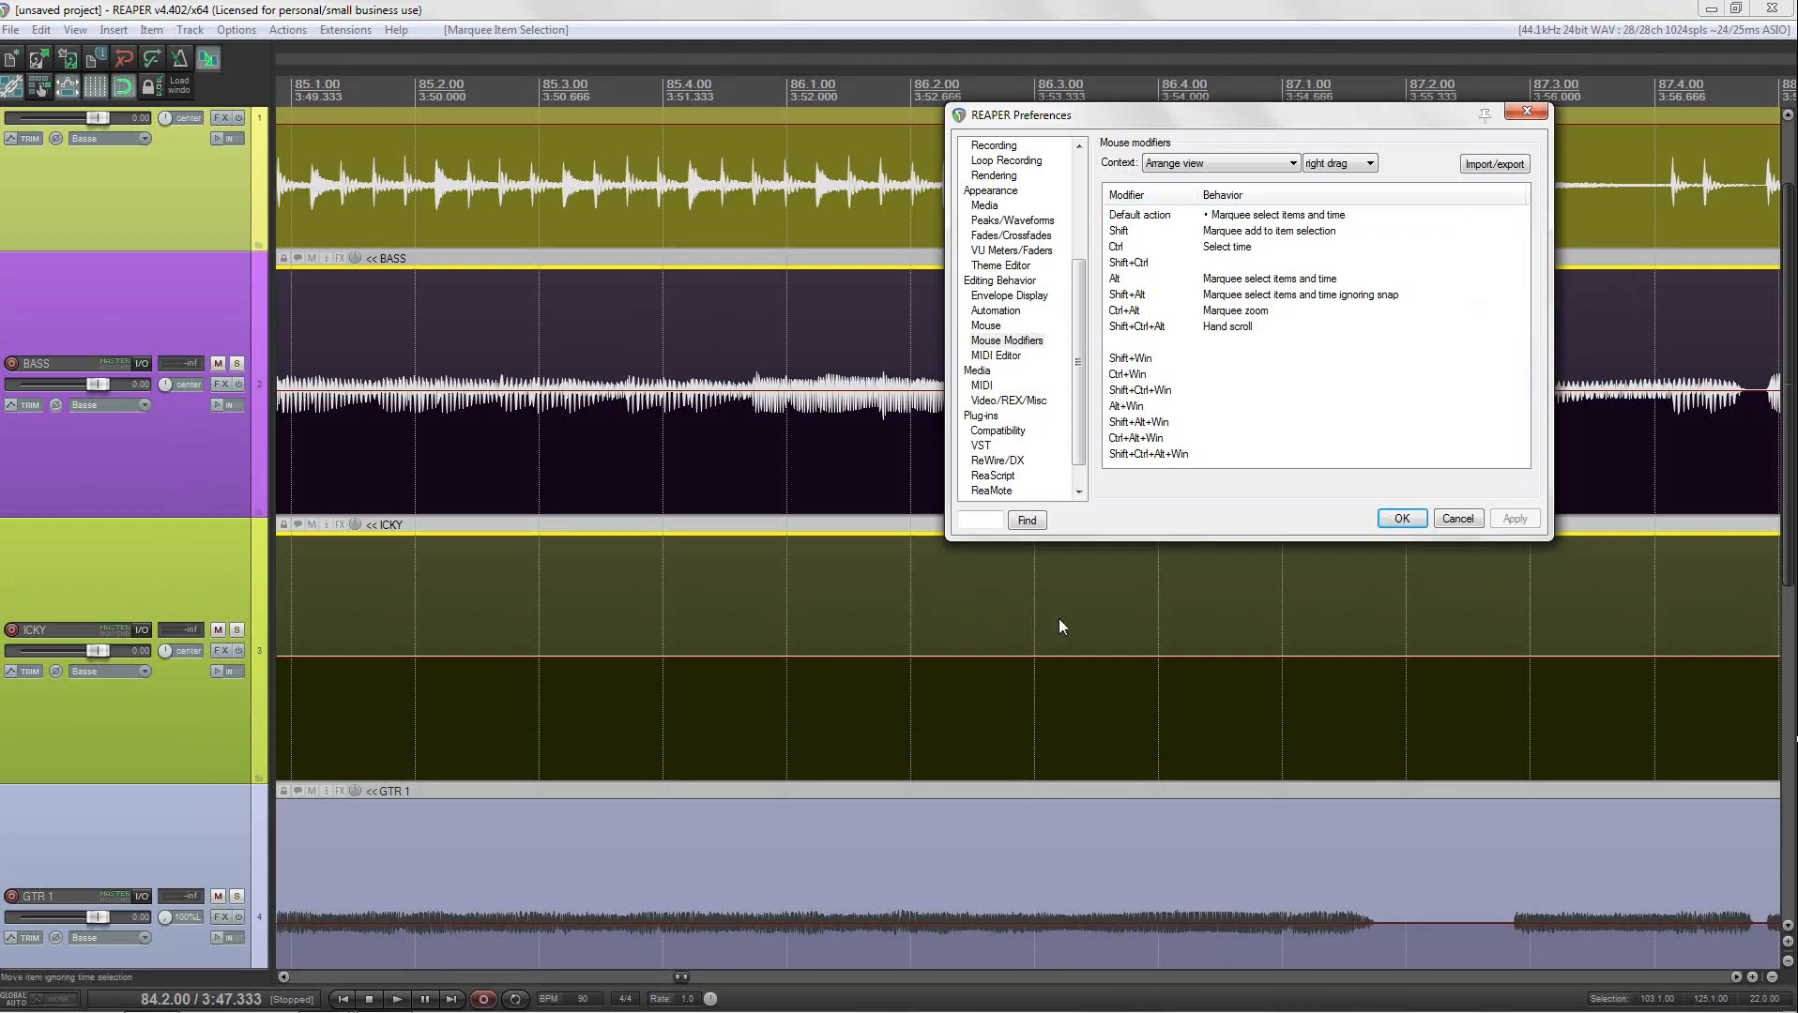
# Step: Test the behavior by marquee-selecting the BASS and ICKY items with time from 85.2.00 to 86.3.00, and move the Preferences window clear of the selection
pyautogui.rightClick(979, 605)
pyautogui.moveTo(978, 605); pyautogui.dragTo(377, 337)
pyautogui.moveTo(1107, 114); pyautogui.dragTo(1215, 101)
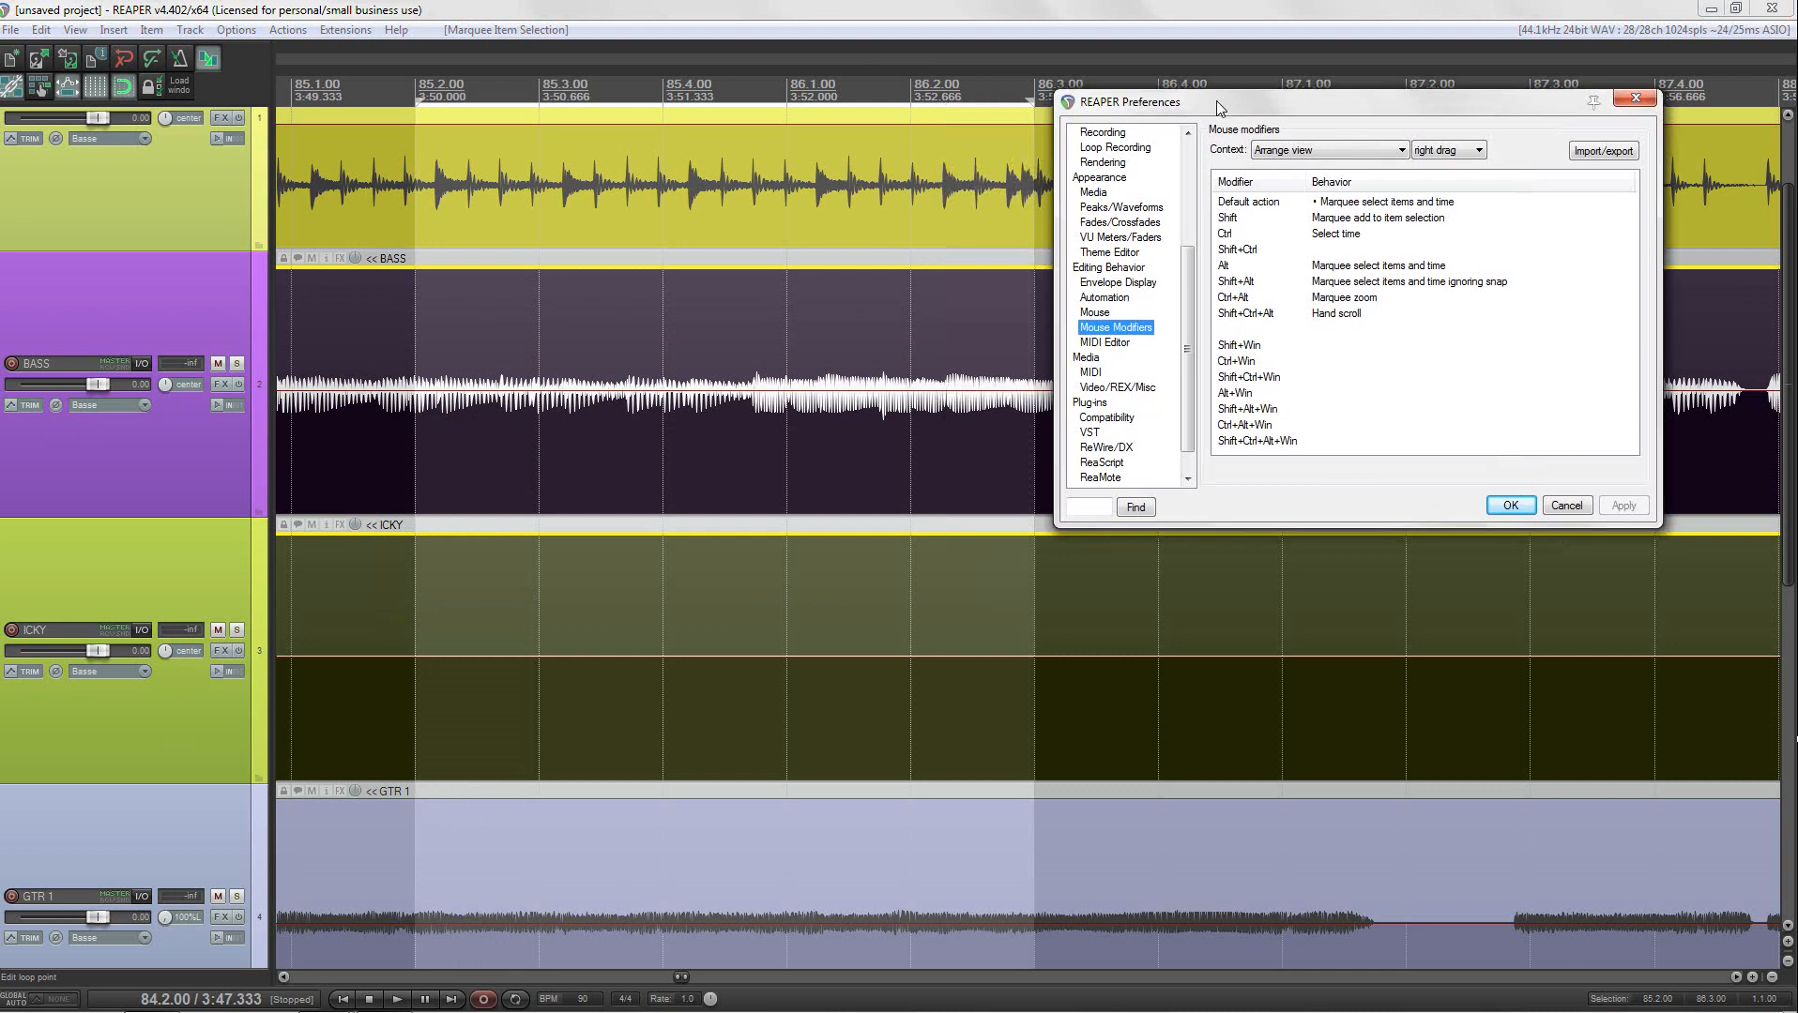
pyautogui.click(1363, 202)
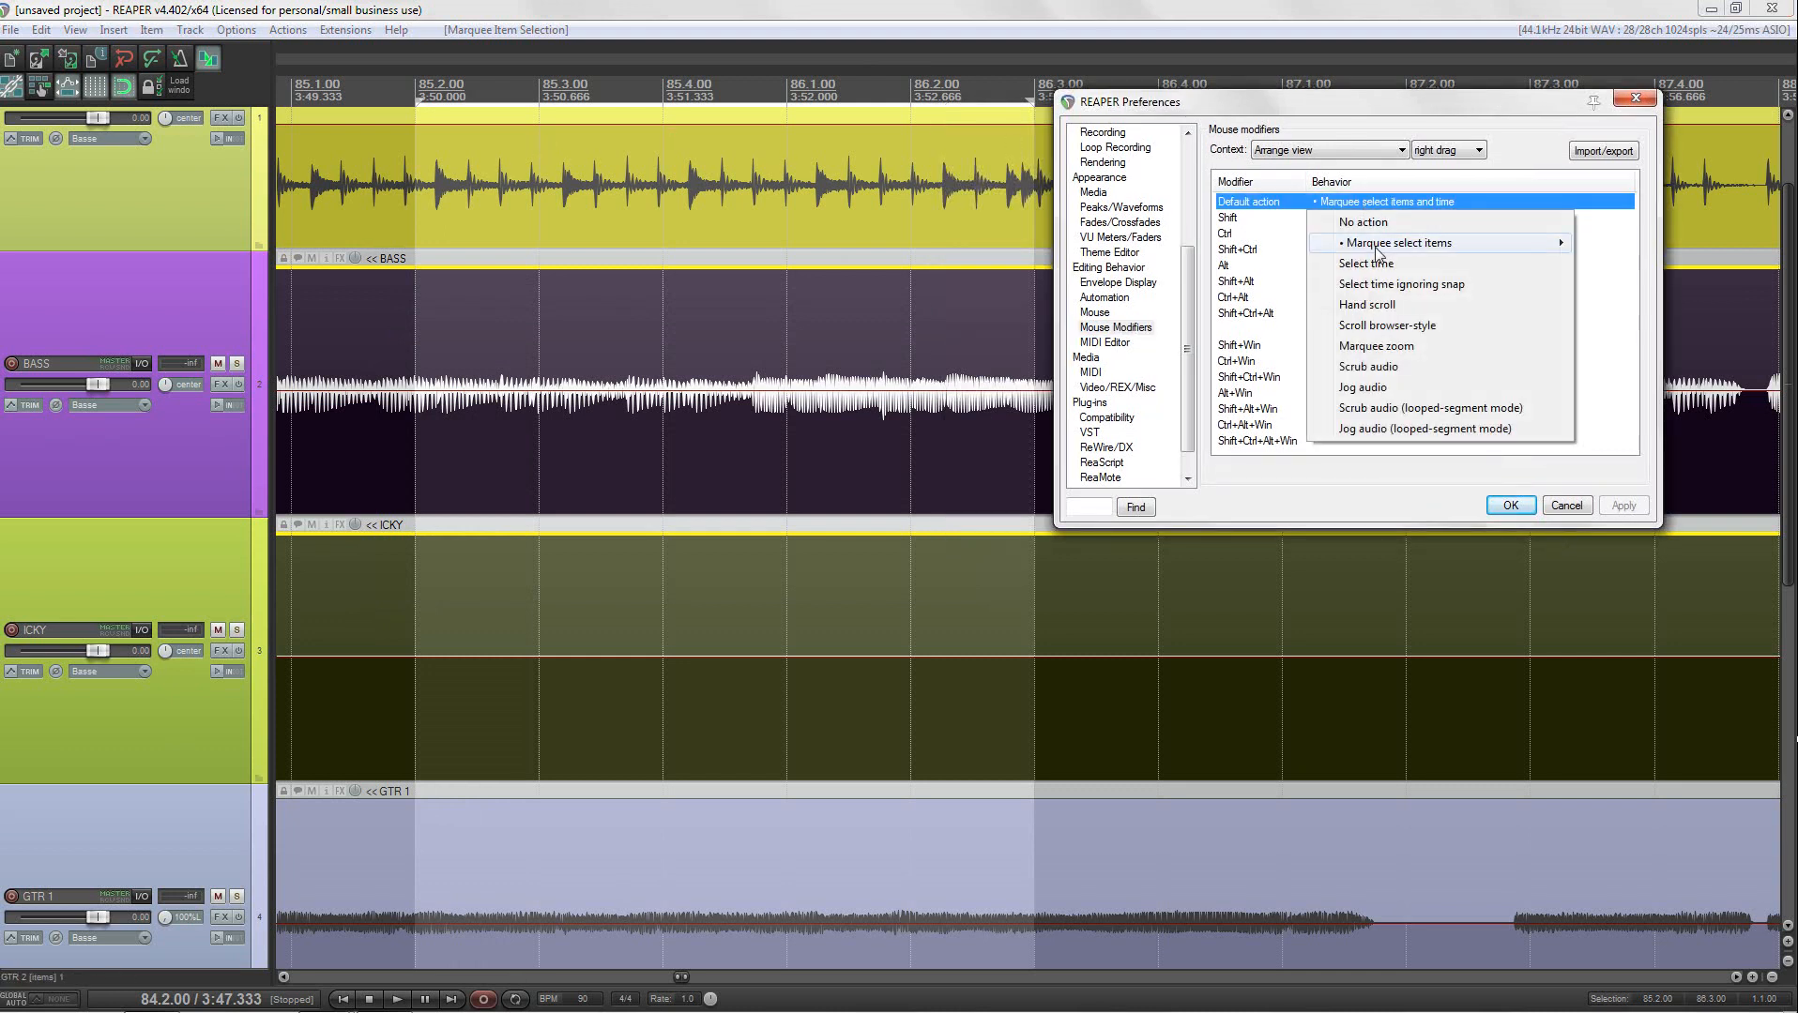
pyautogui.moveTo(1377, 246)
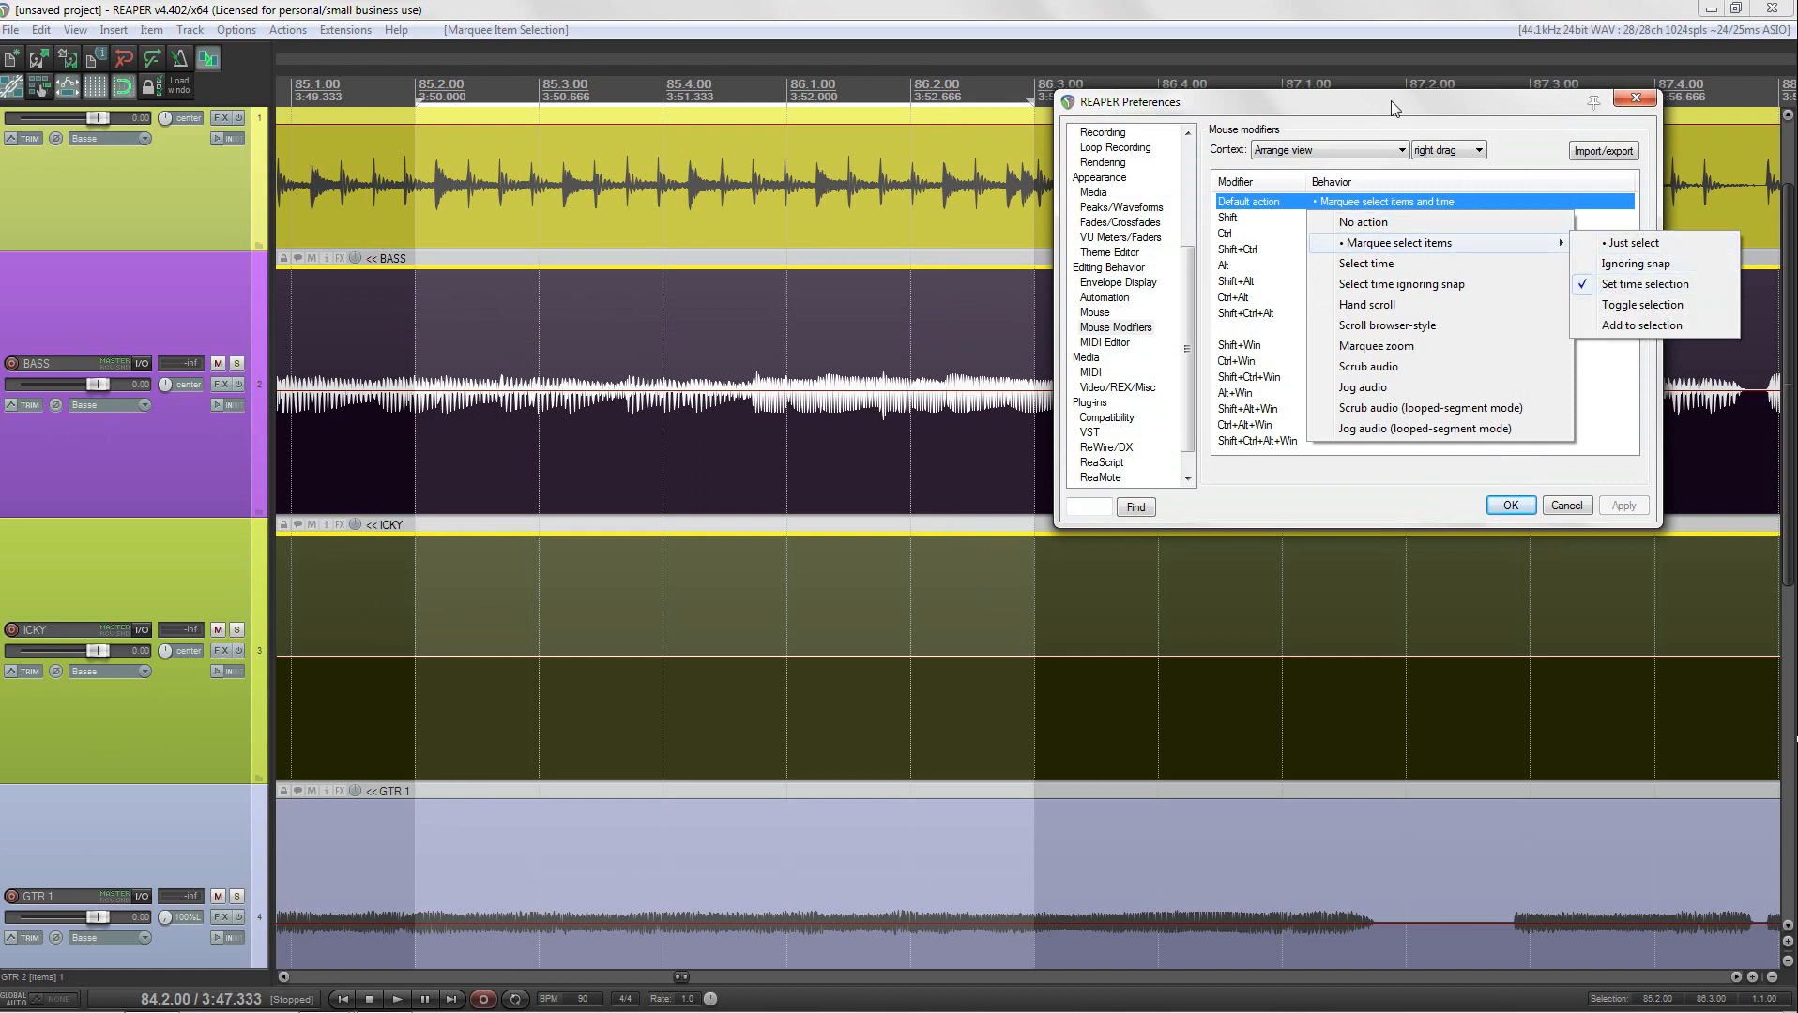
pyautogui.click(1381, 138)
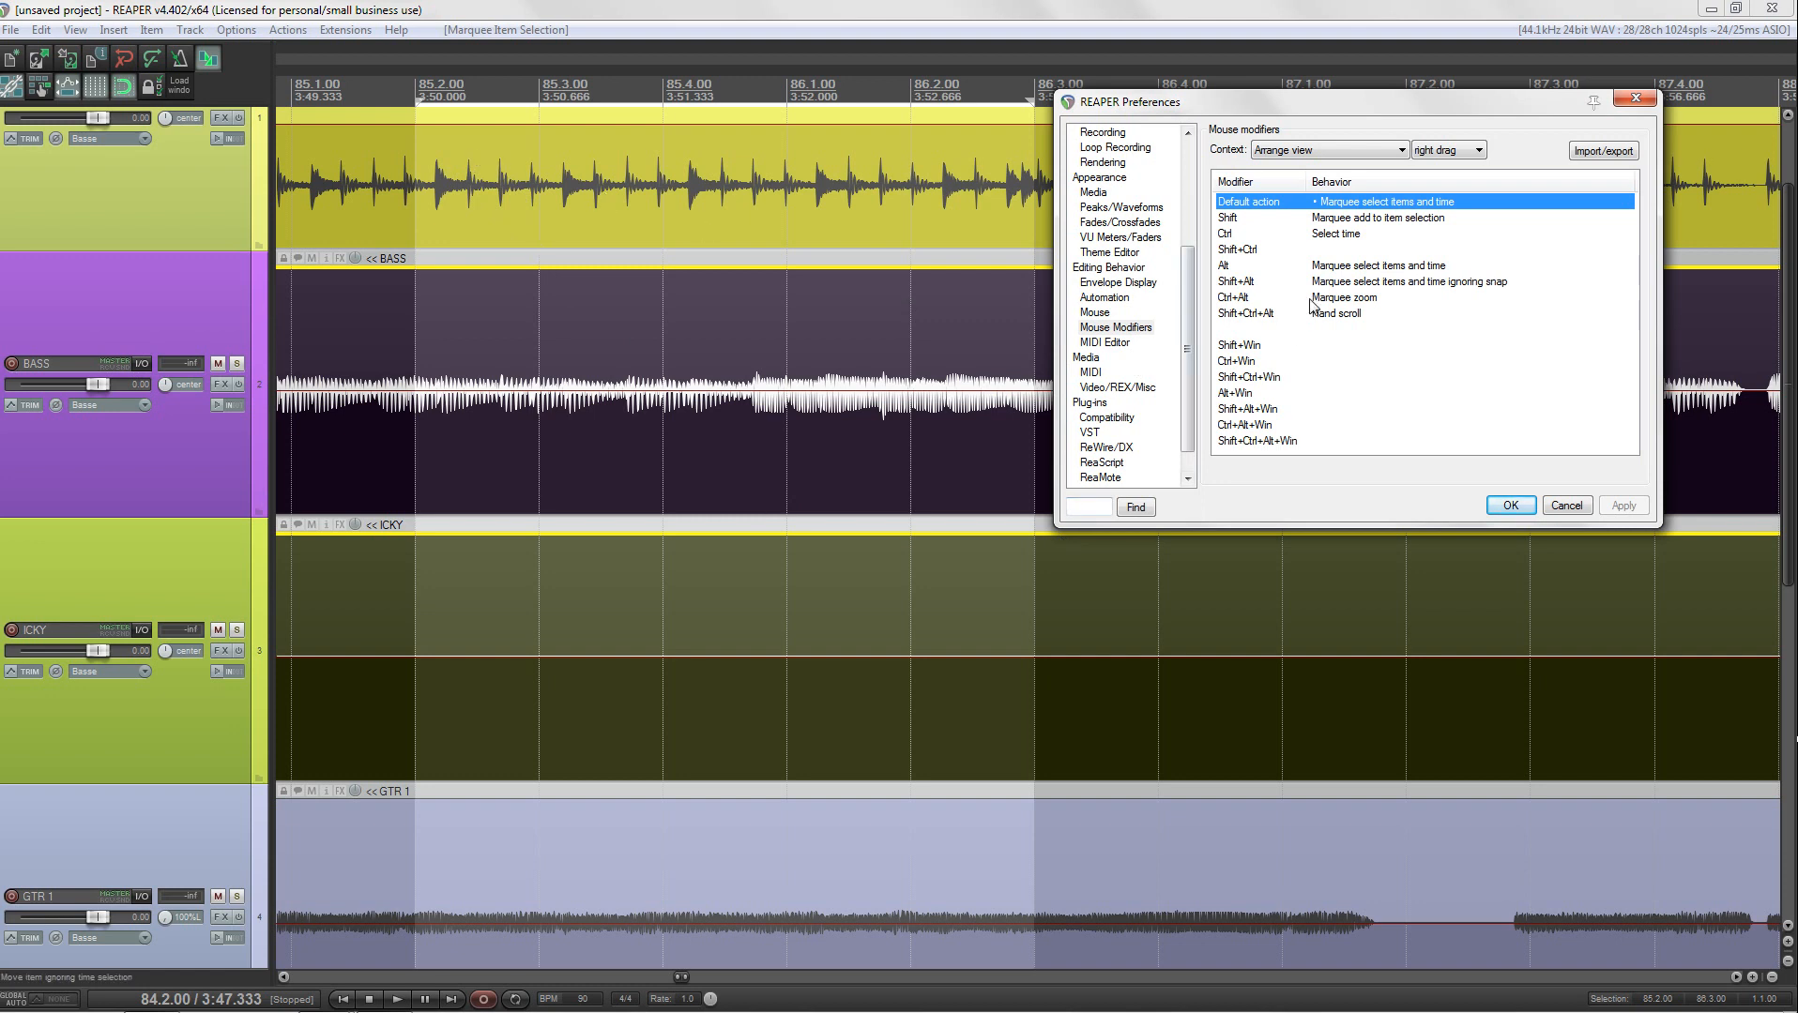
# Step: Set the Arrange view's Ctrl right drag behavior to Hand scroll and apply it
pyautogui.click(1340, 235)
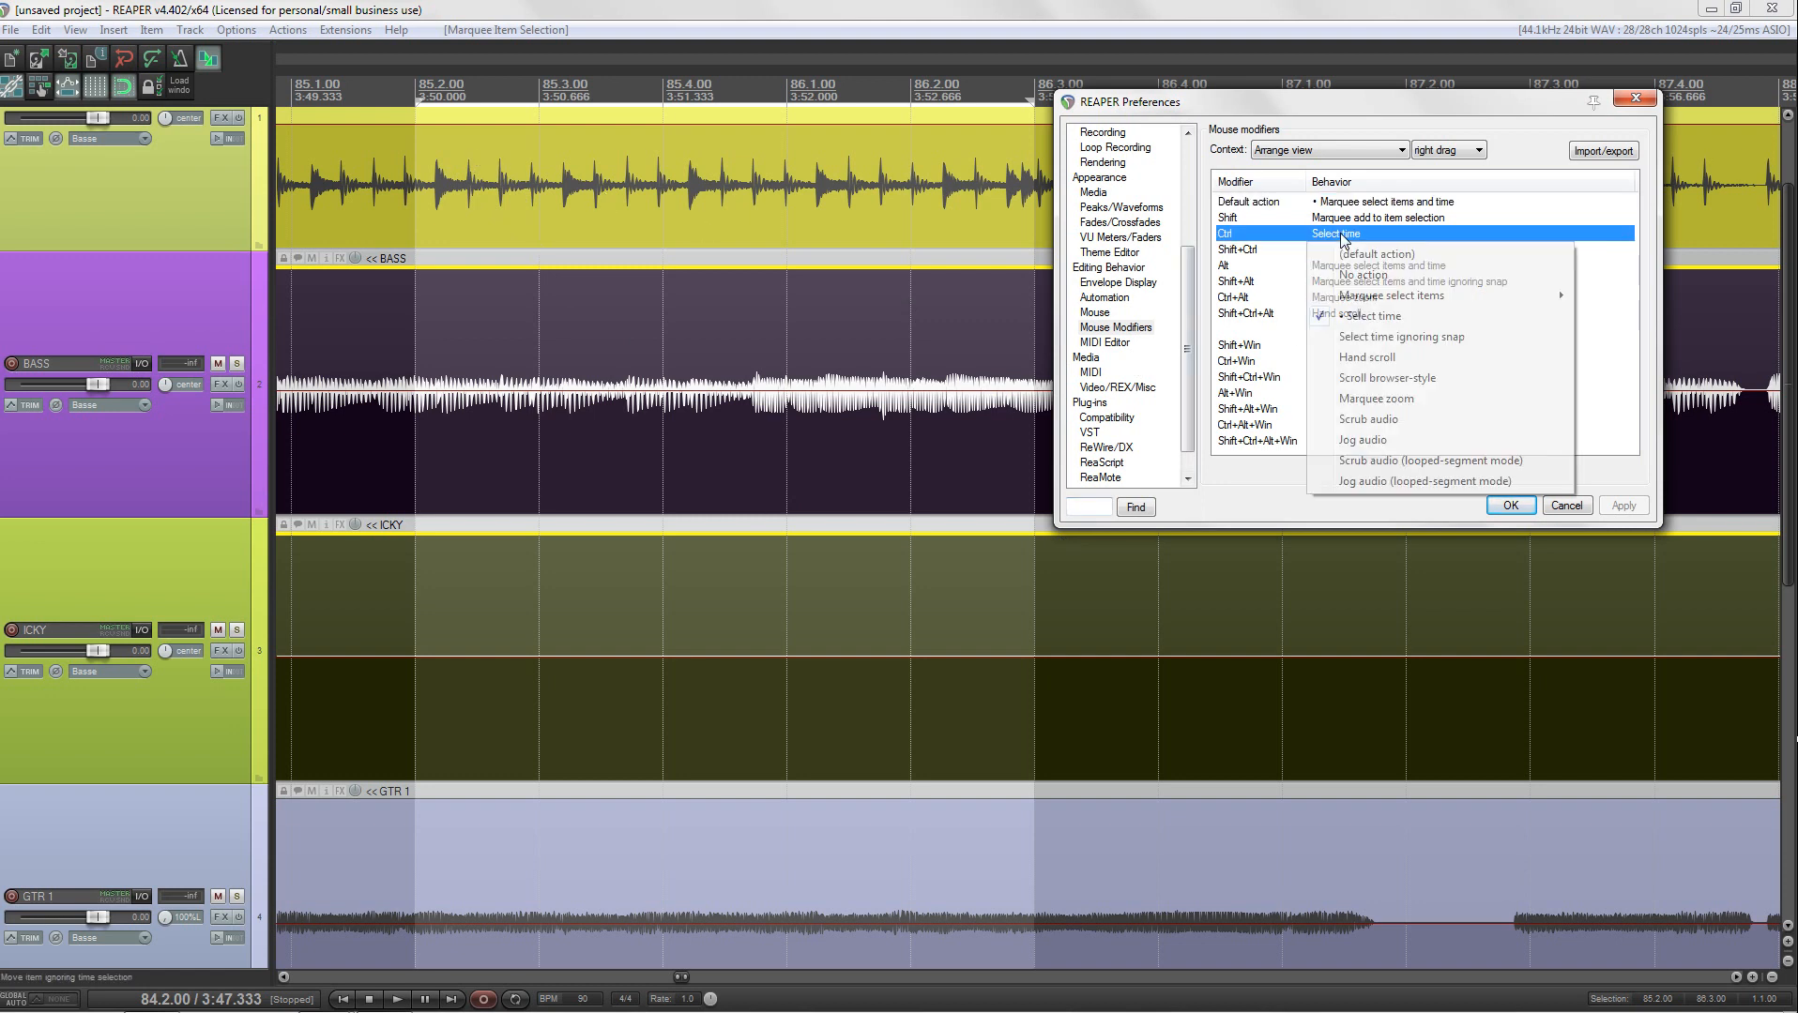
pyautogui.click(1368, 358)
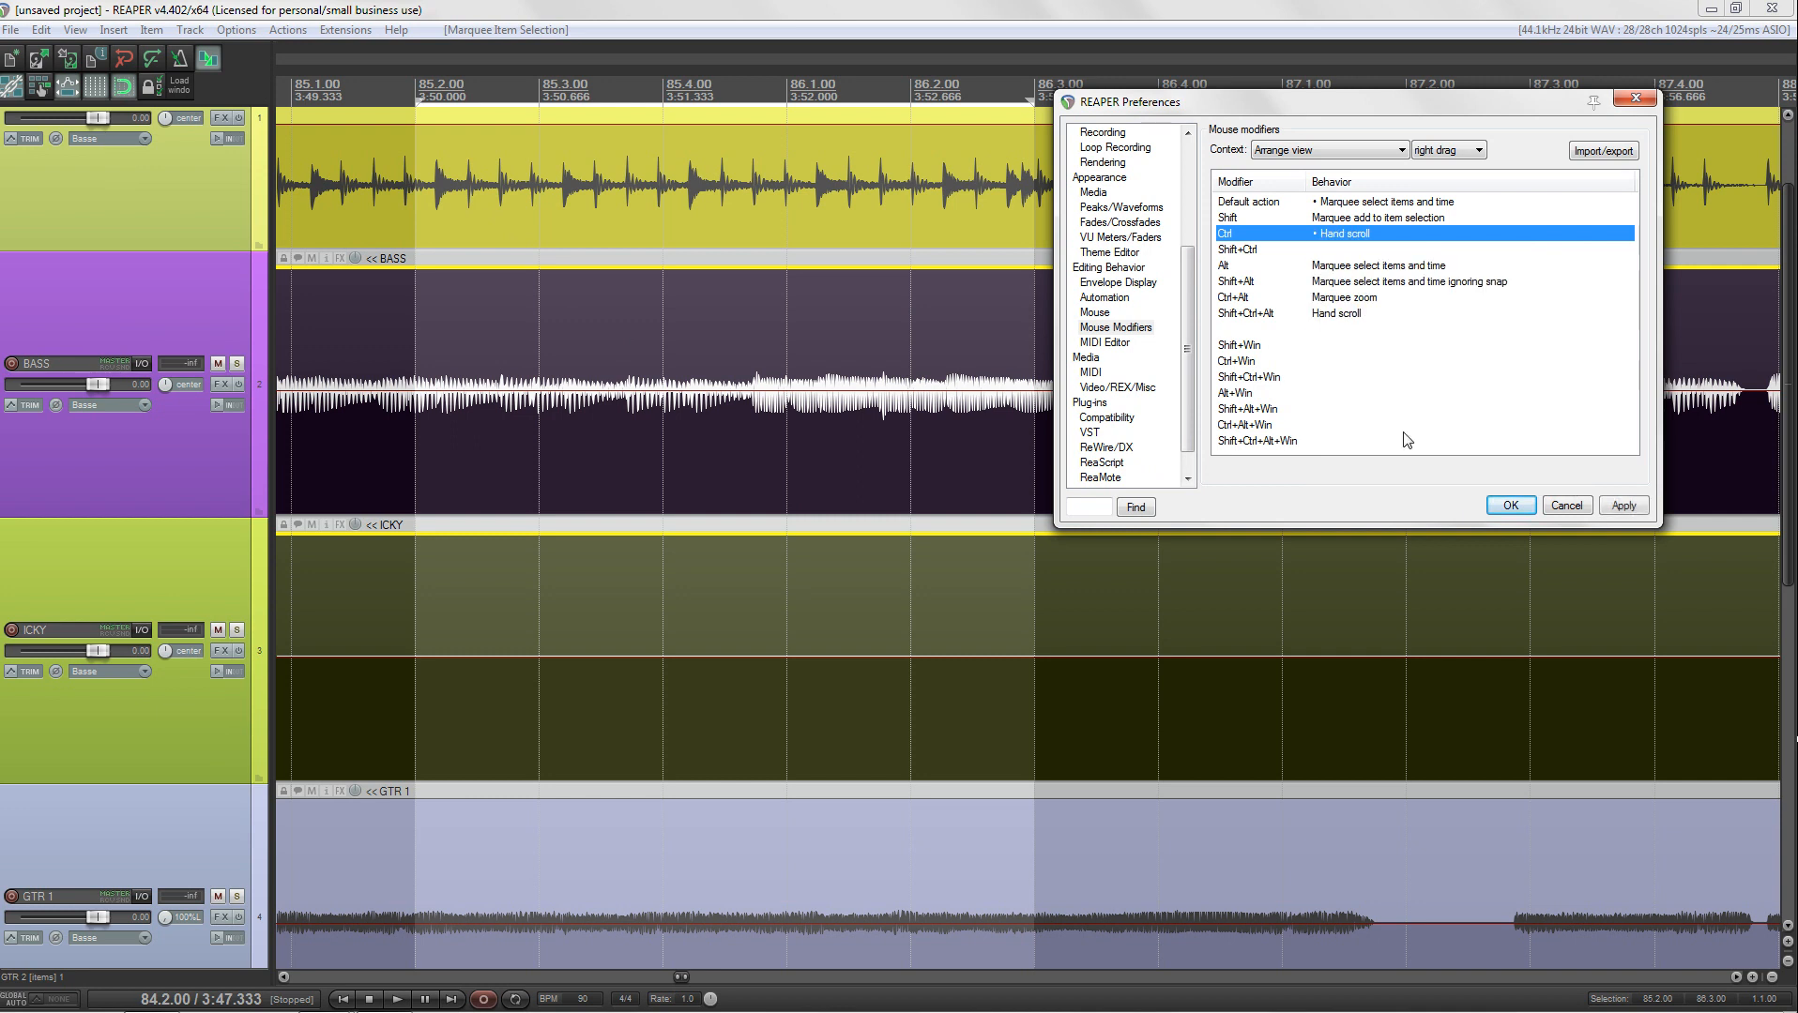
pyautogui.click(1614, 507)
pyautogui.click(1613, 506)
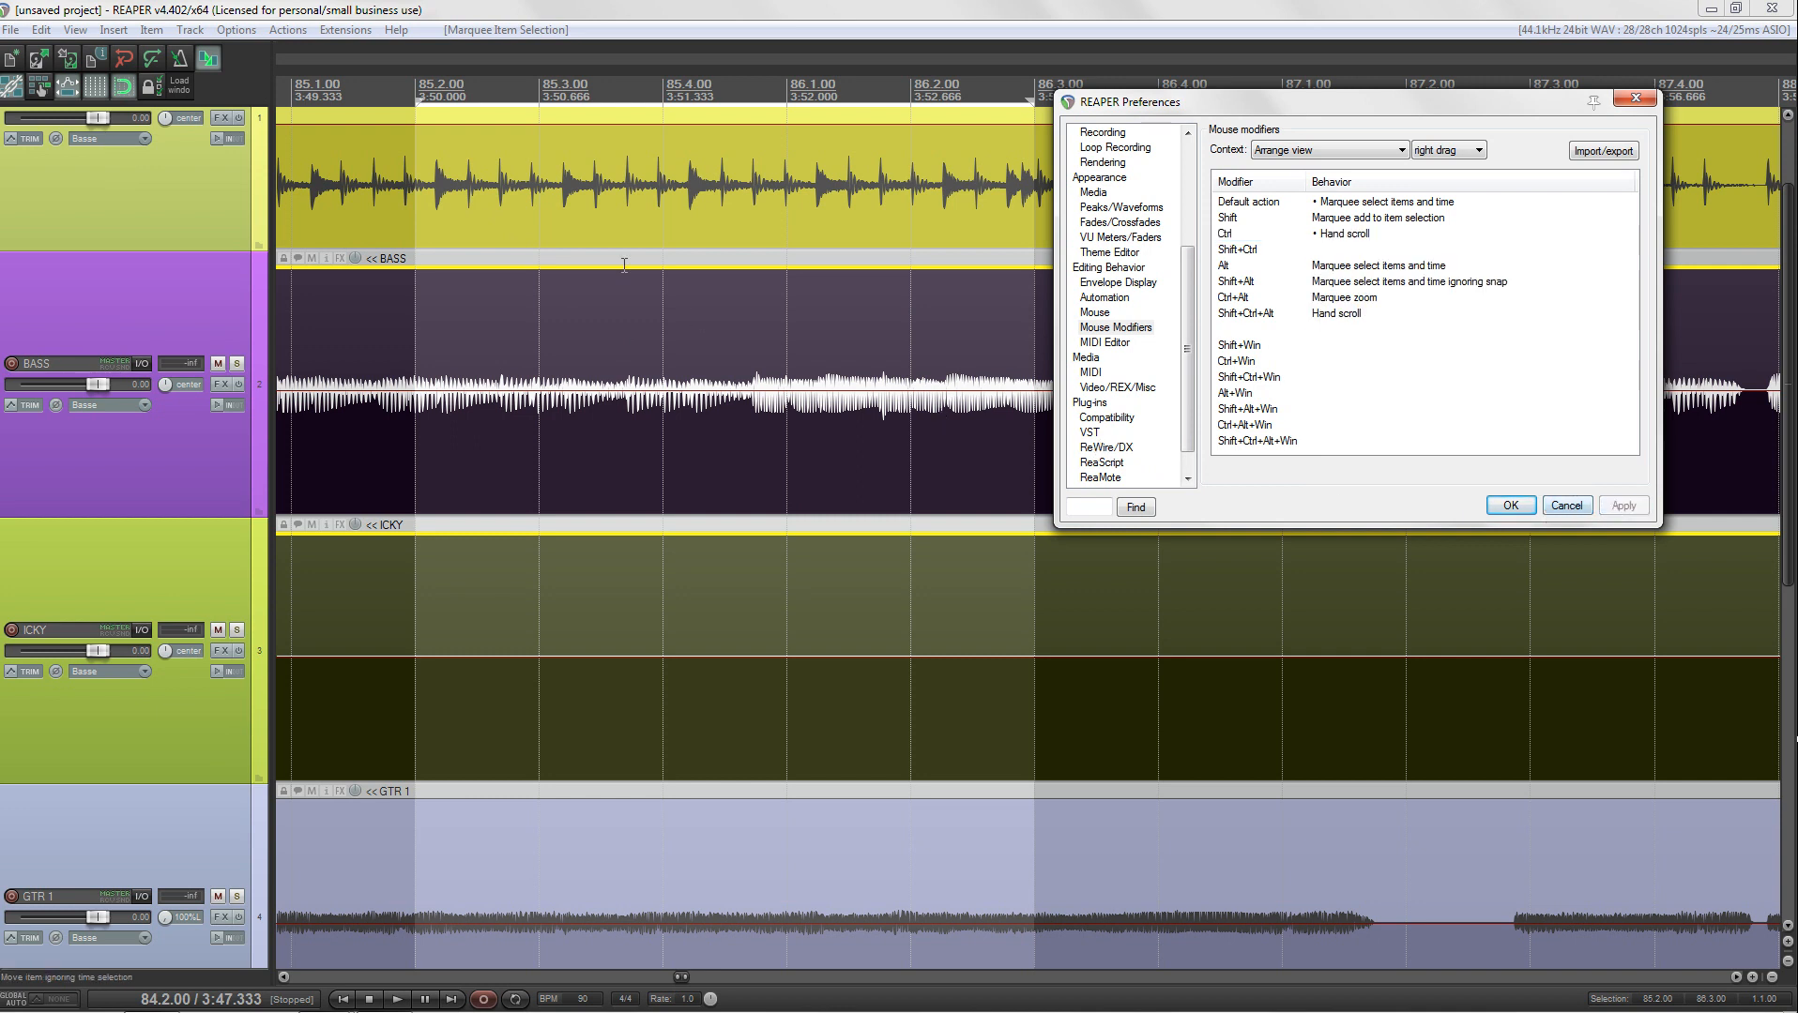
# Step: Test both right drags: marquee-select DRUMS through ICKY with time from 85.3.00 to 87.1.00, and hand scroll the arrange view in both directions
pyautogui.moveTo(519, 192); pyautogui.dragTo(1306, 679)
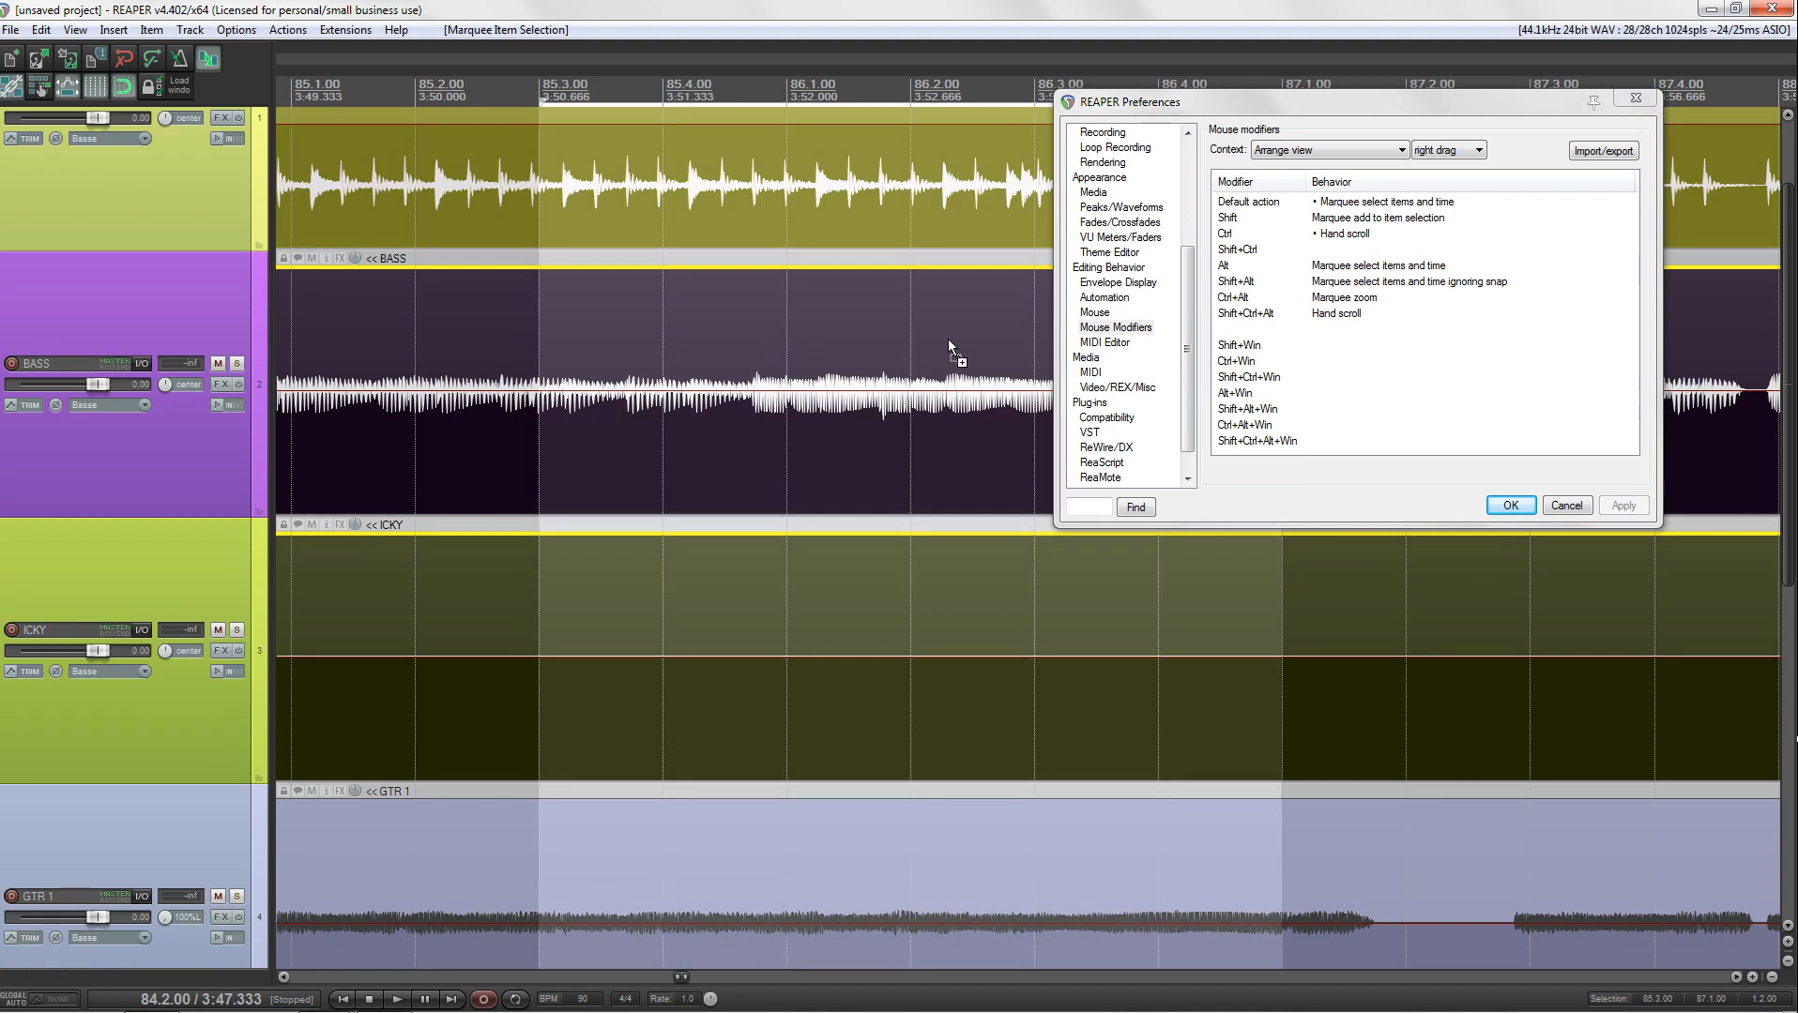
pyautogui.moveTo(966, 342); pyautogui.dragTo(320, 336)
pyautogui.moveTo(990, 518); pyautogui.dragTo(1464, 919)
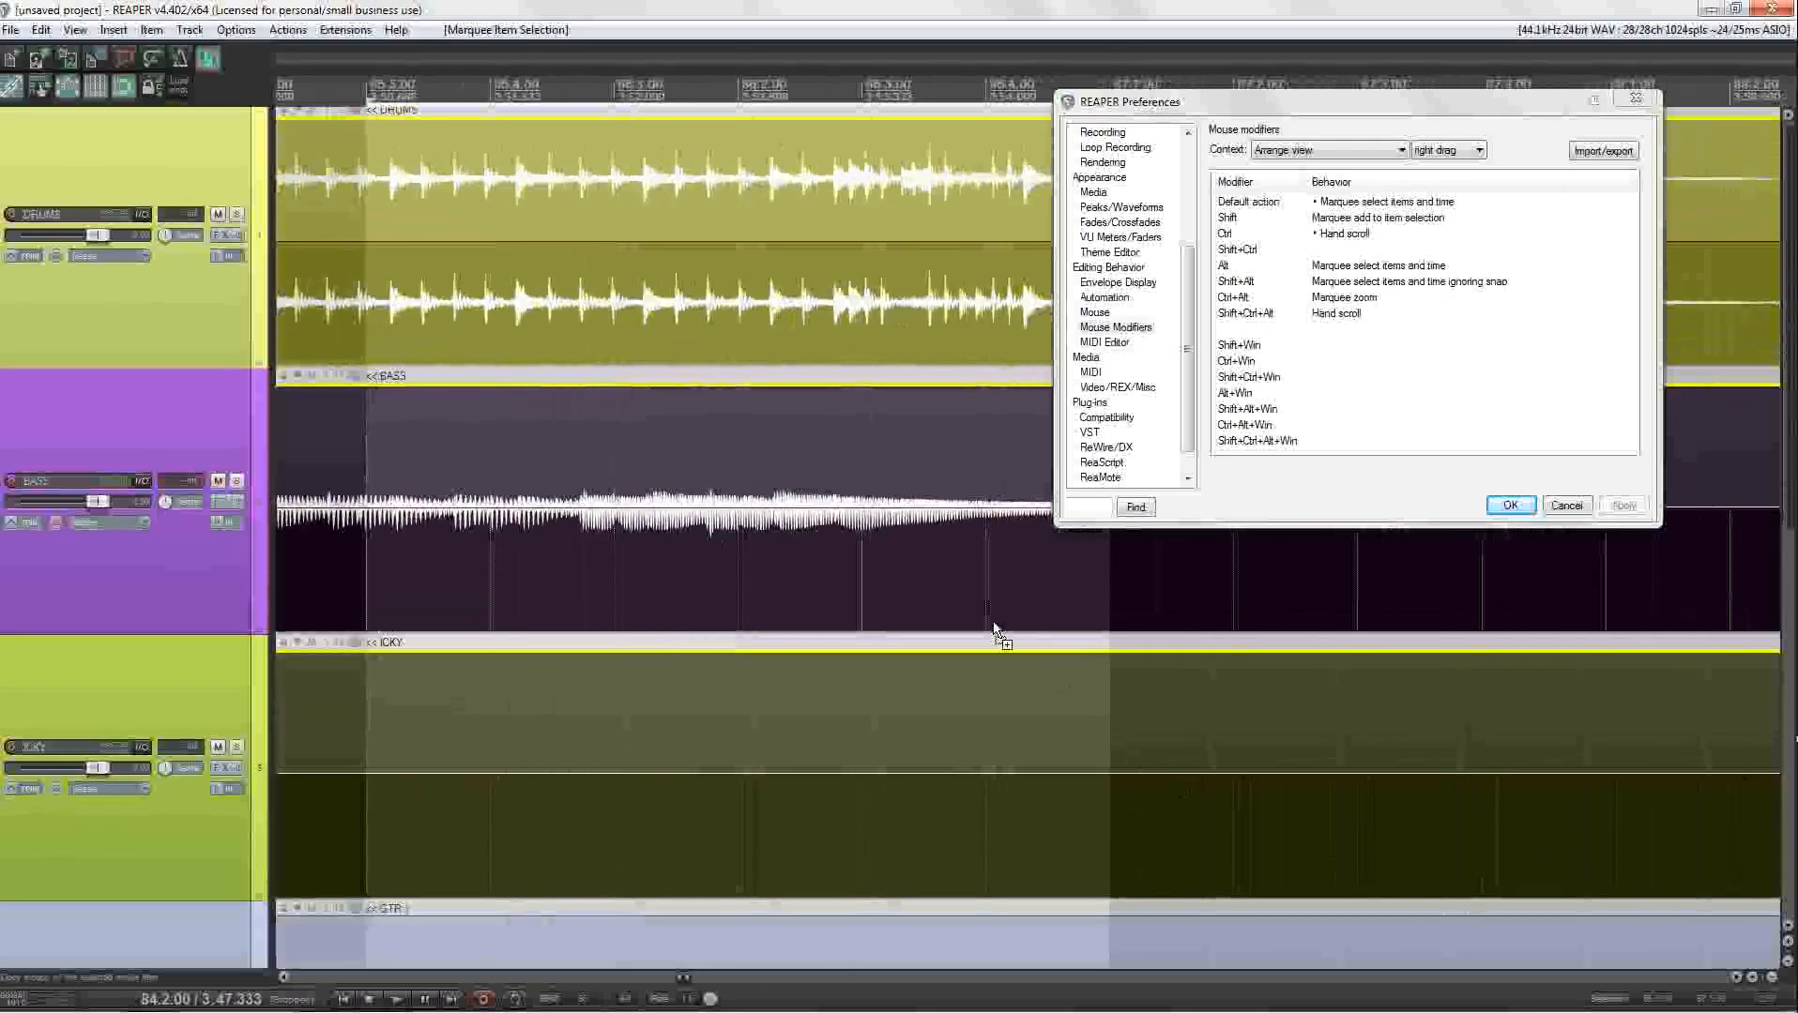
# Step: Switch the mouse modifier context to Media item with left click, and accept and close the Preferences
pyautogui.moveTo(1405, 118); pyautogui.dragTo(1010, 131)
pyautogui.click(986, 162)
pyautogui.click(898, 179)
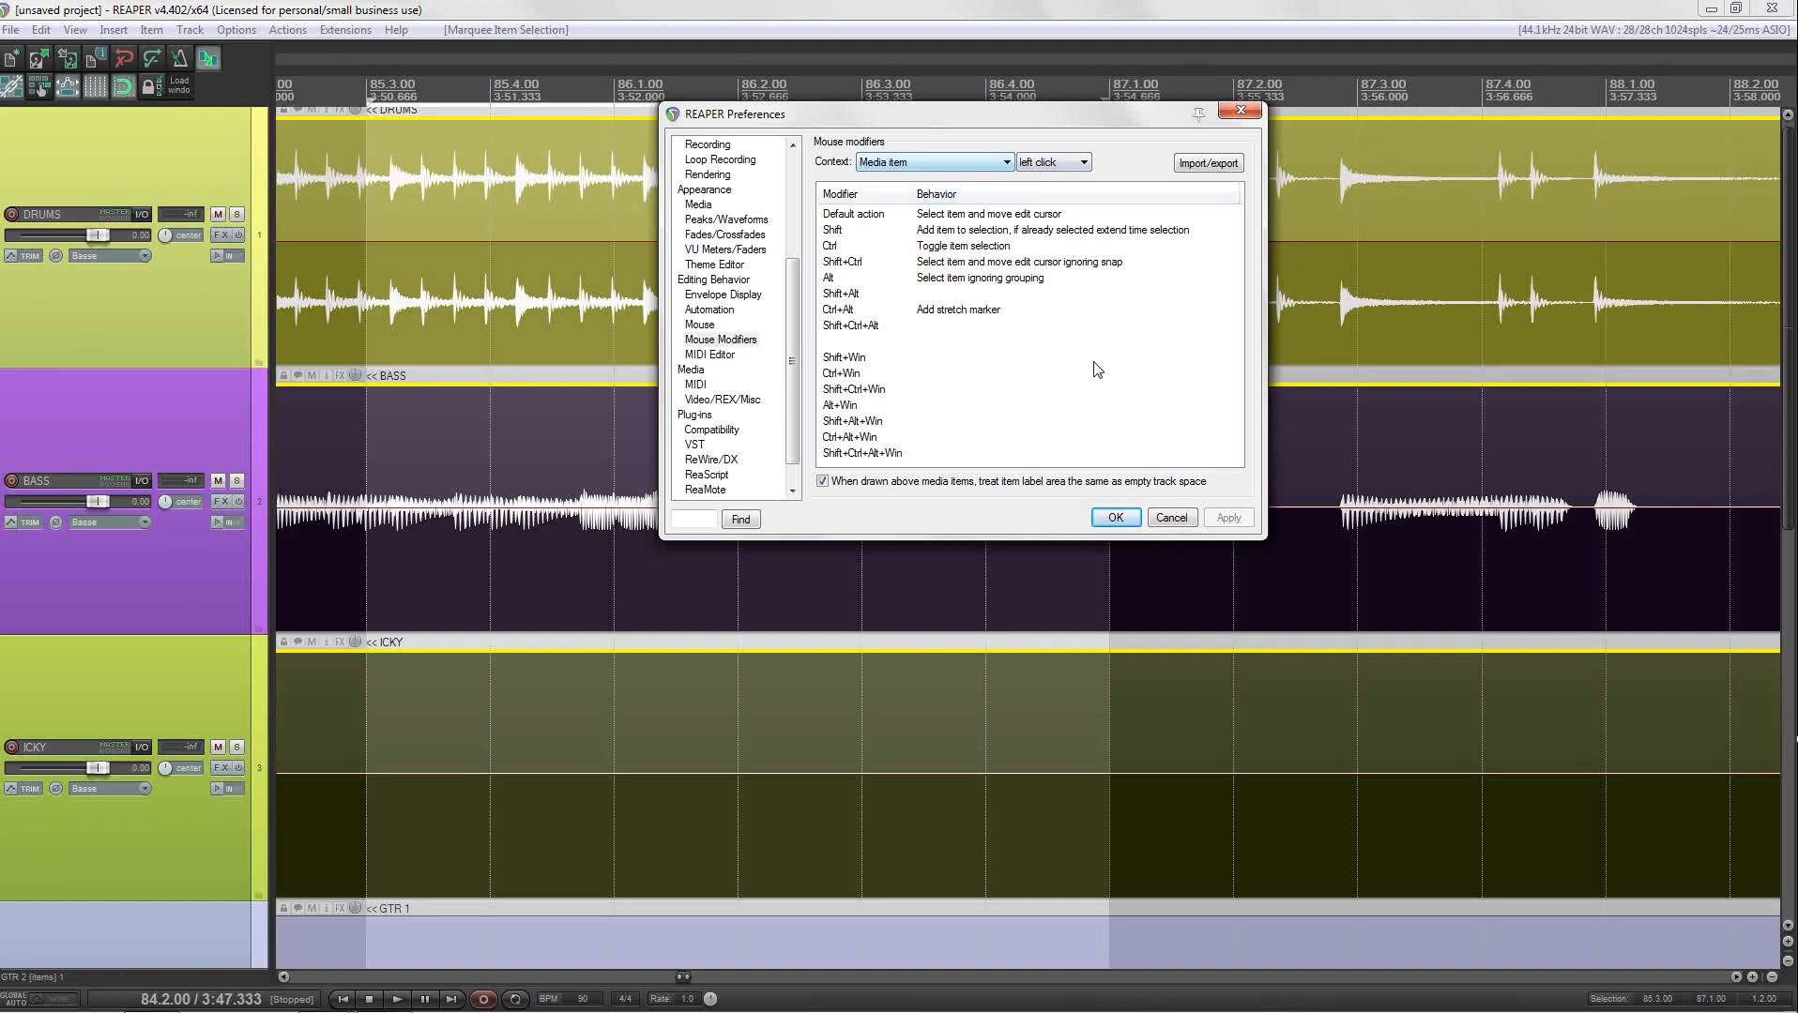
pyautogui.click(1115, 518)
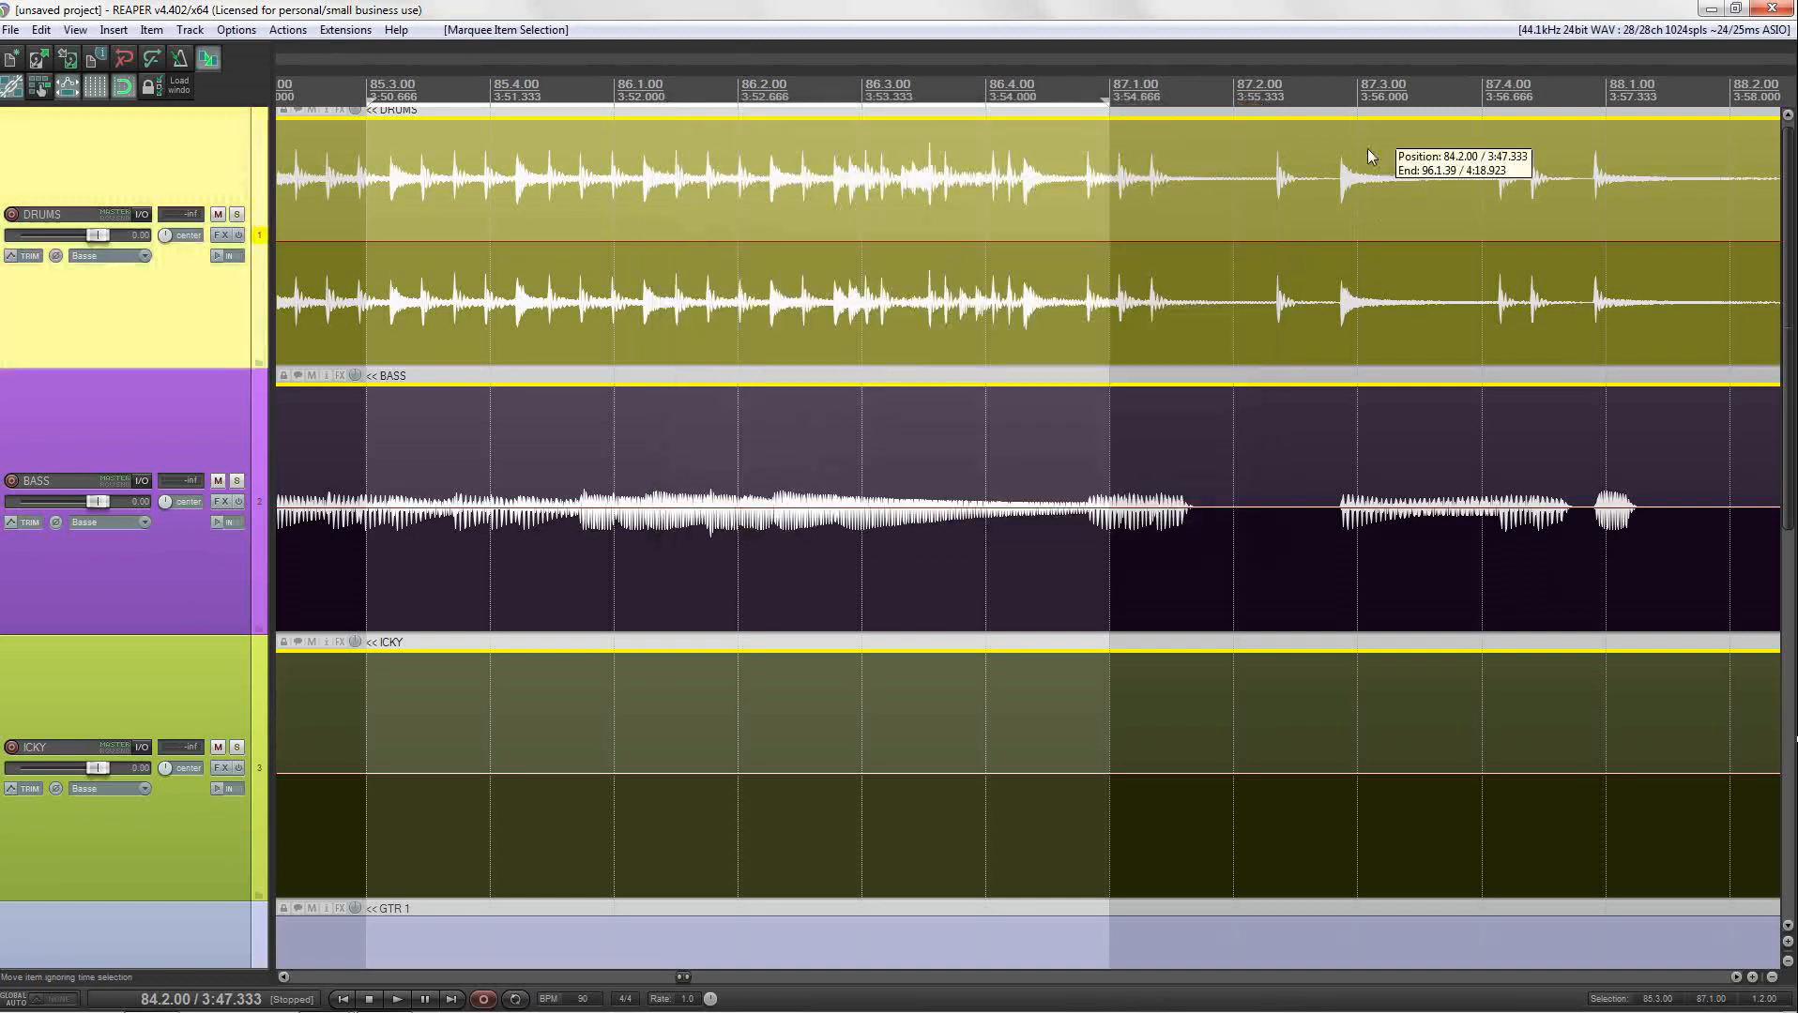
# Step: Test the left click by placing the edit cursor at several spots on the upper and lower halves of the DRUMS item
pyautogui.click(1367, 152)
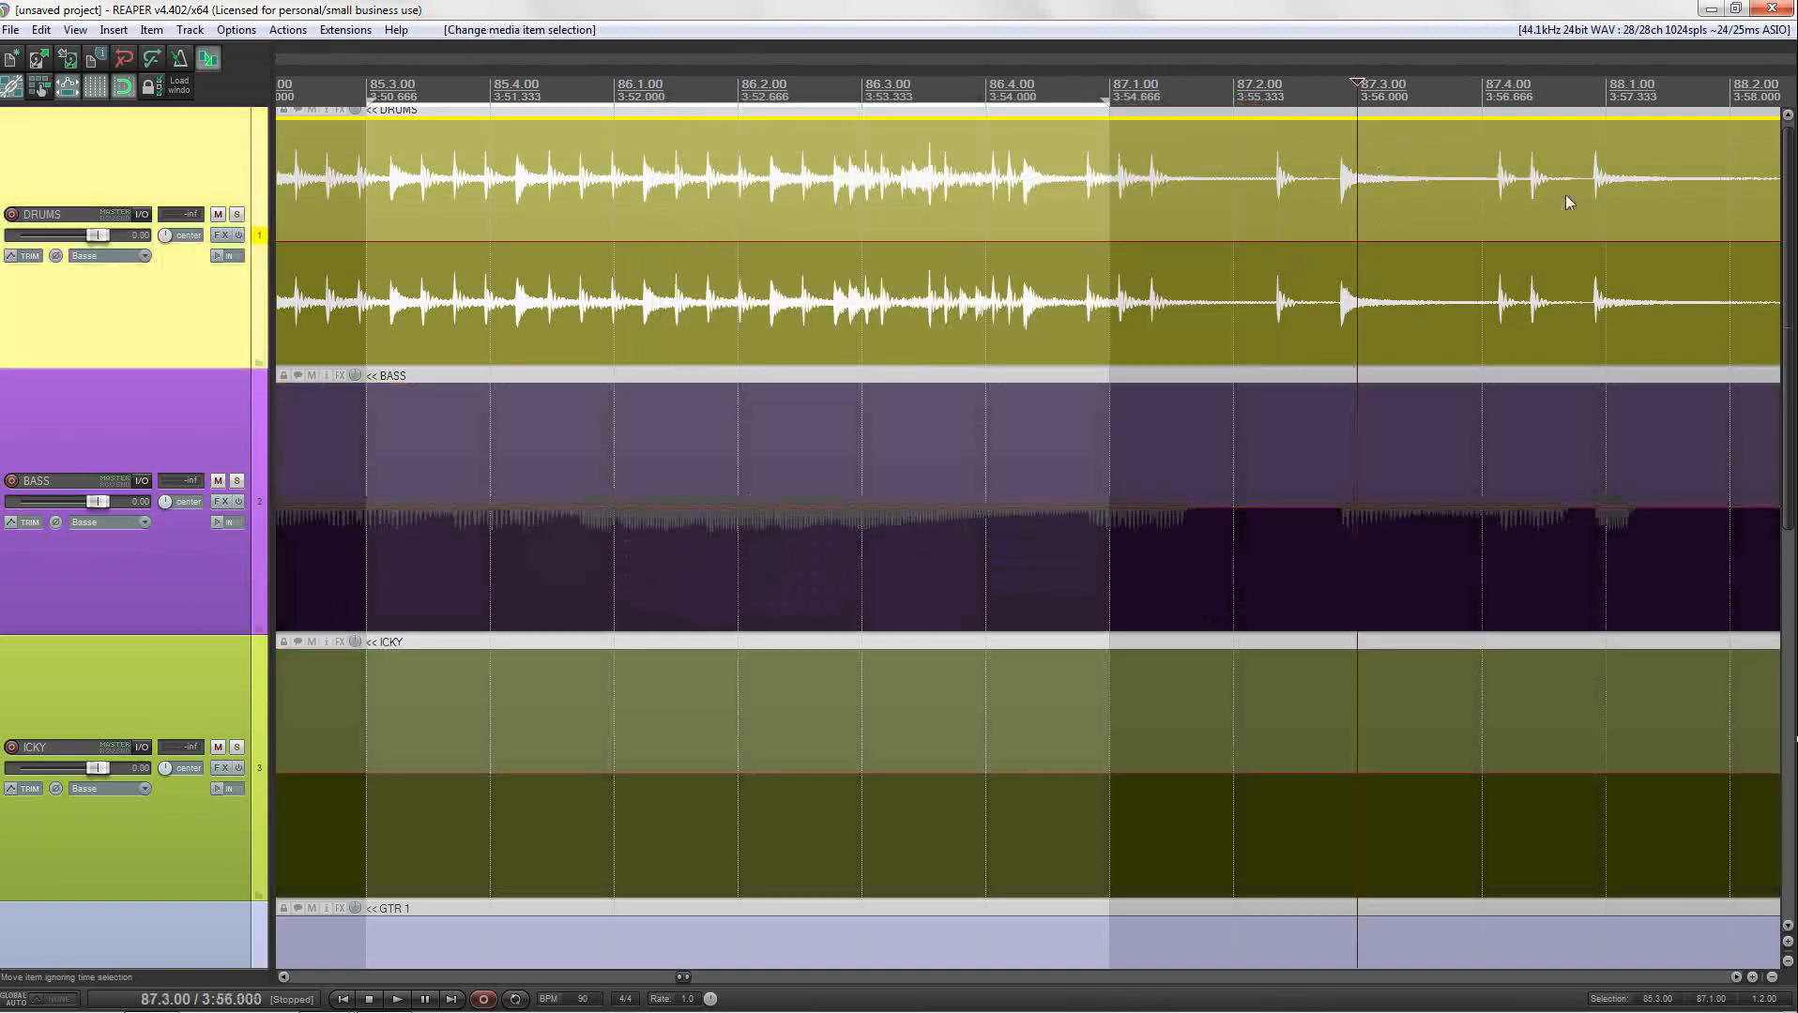
pyautogui.click(1606, 150)
pyautogui.click(1351, 300)
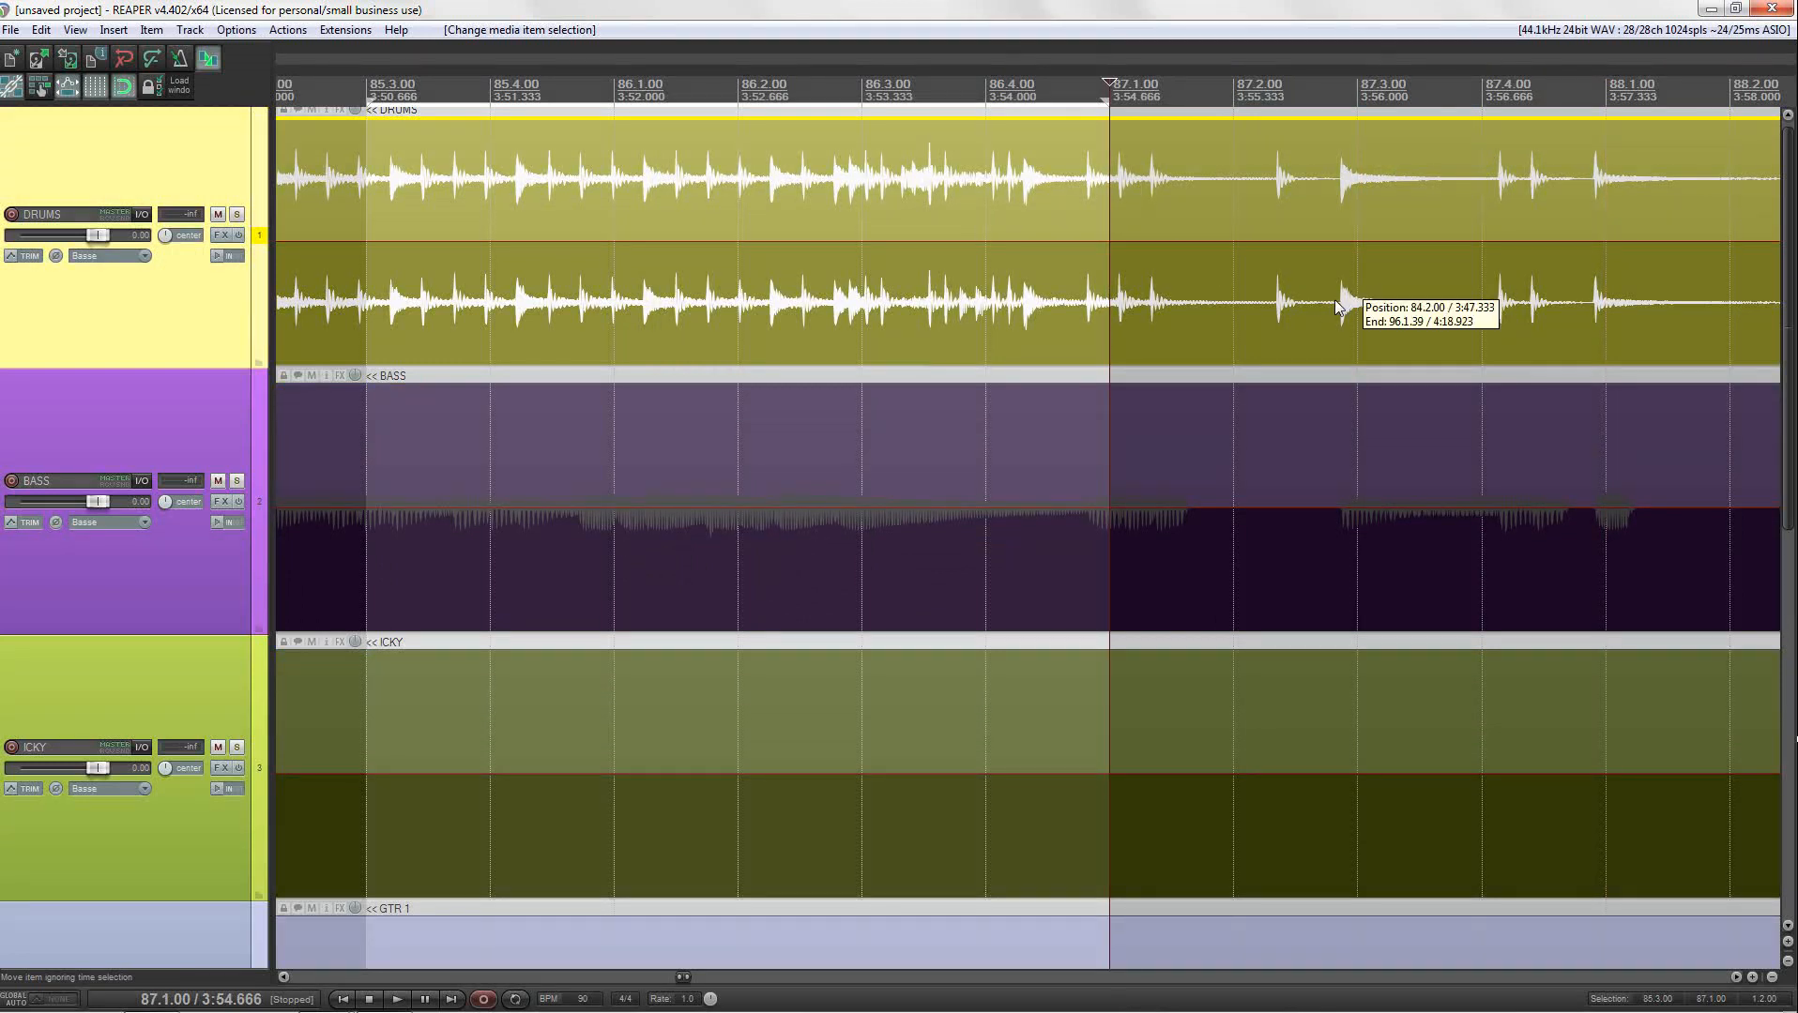
# Step: Reopen the Preferences at the mouse modifiers and move the window below the timeline
pyautogui.click(277, 30)
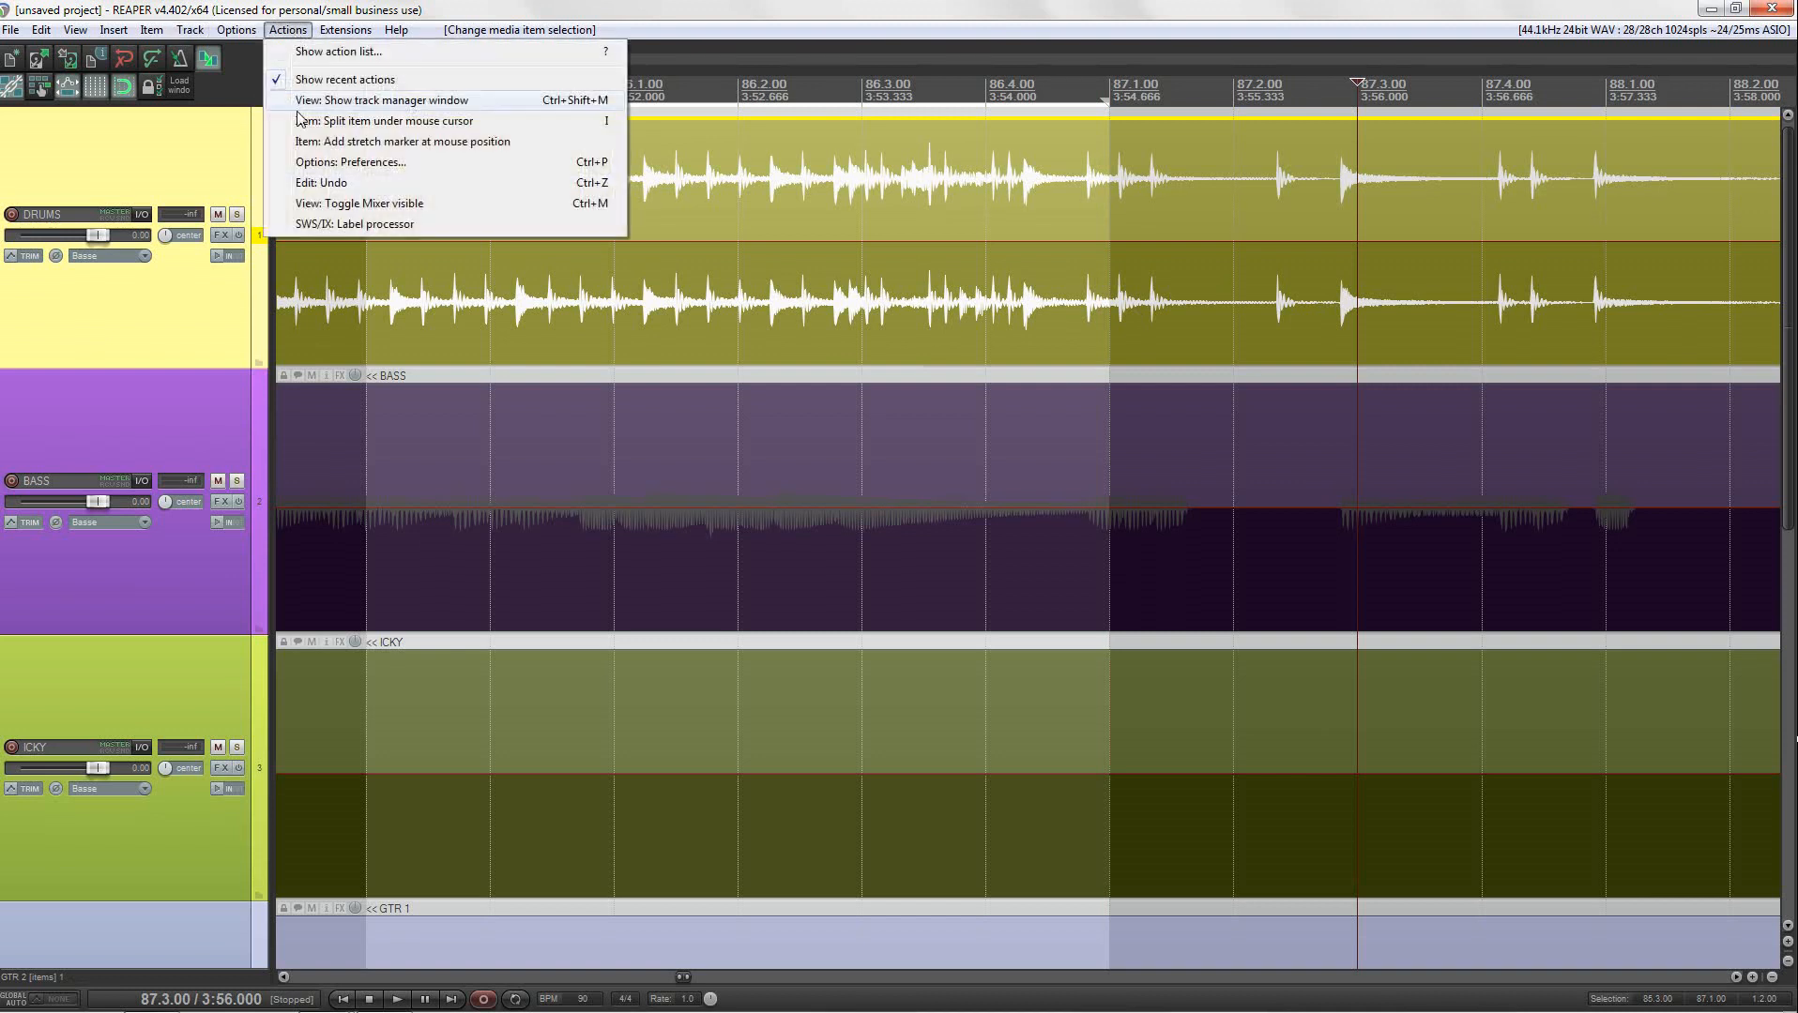
pyautogui.moveTo(246, 31)
pyautogui.click(281, 612)
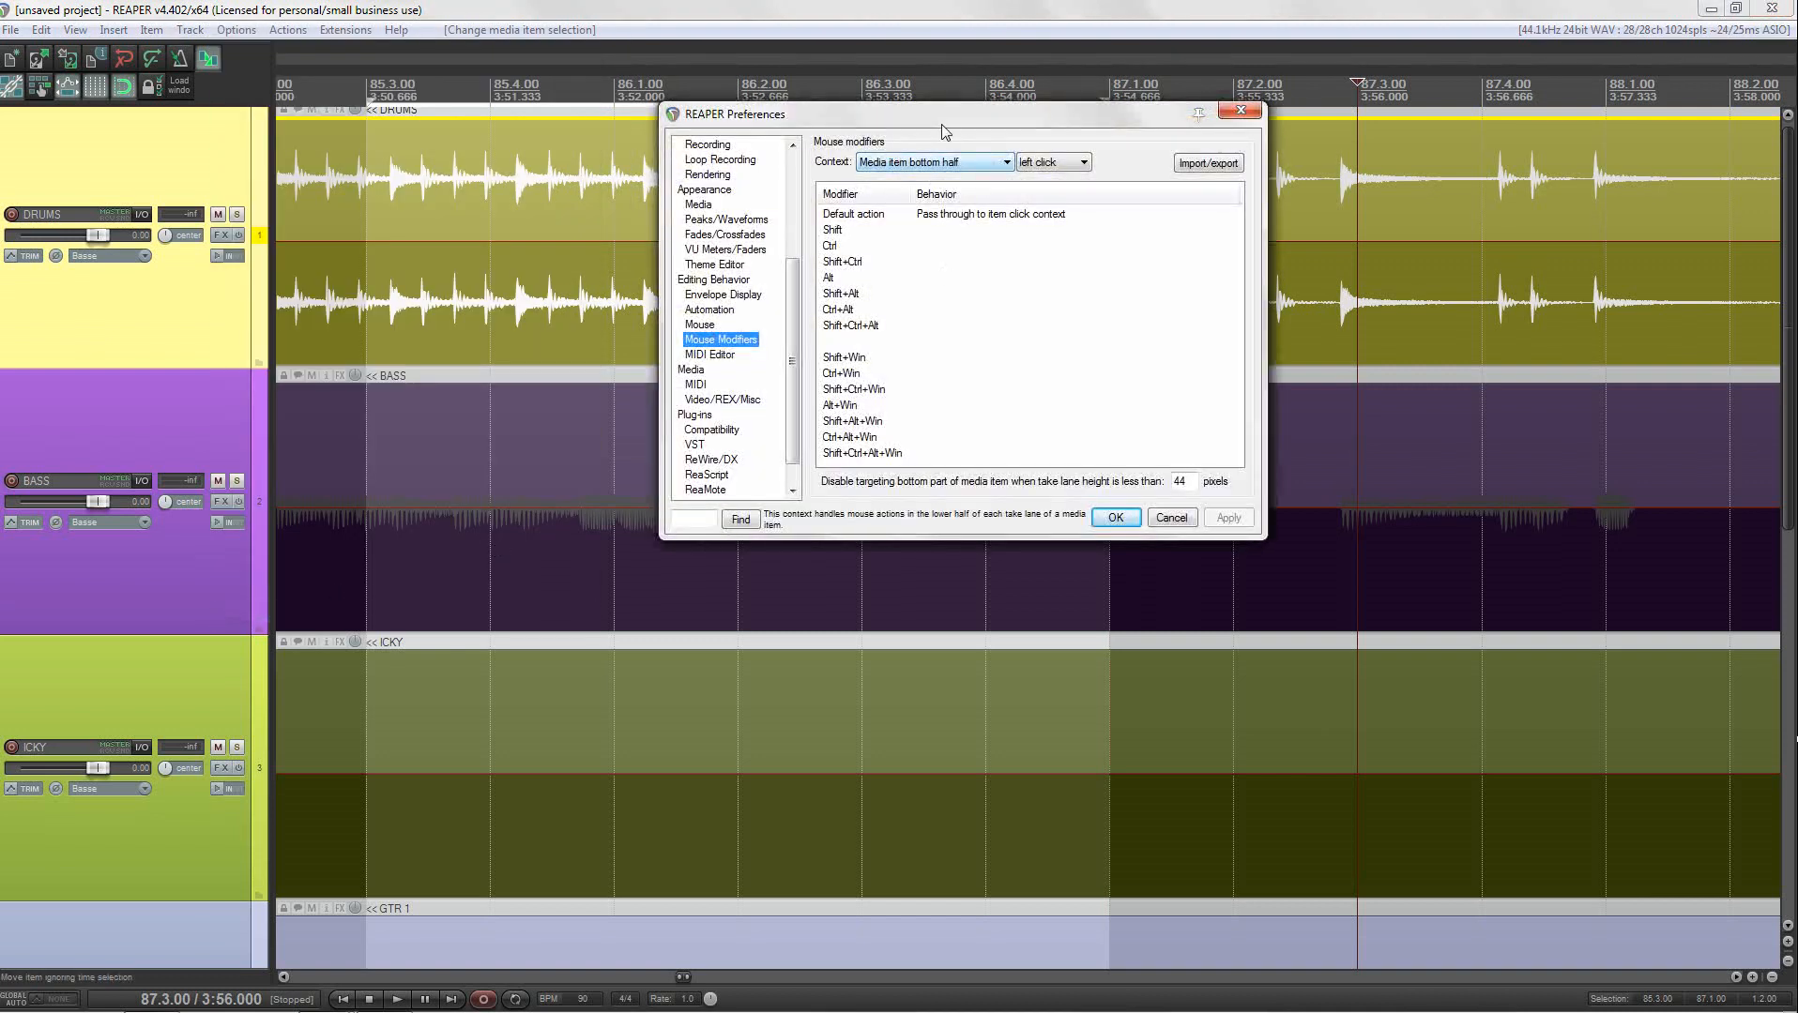
pyautogui.moveTo(945, 132); pyautogui.dragTo(1091, 246)
# Step: Compare the left click behaviors of the Media item and Media item bottom half contexts, ending on Media item bottom half
pyautogui.click(1060, 276)
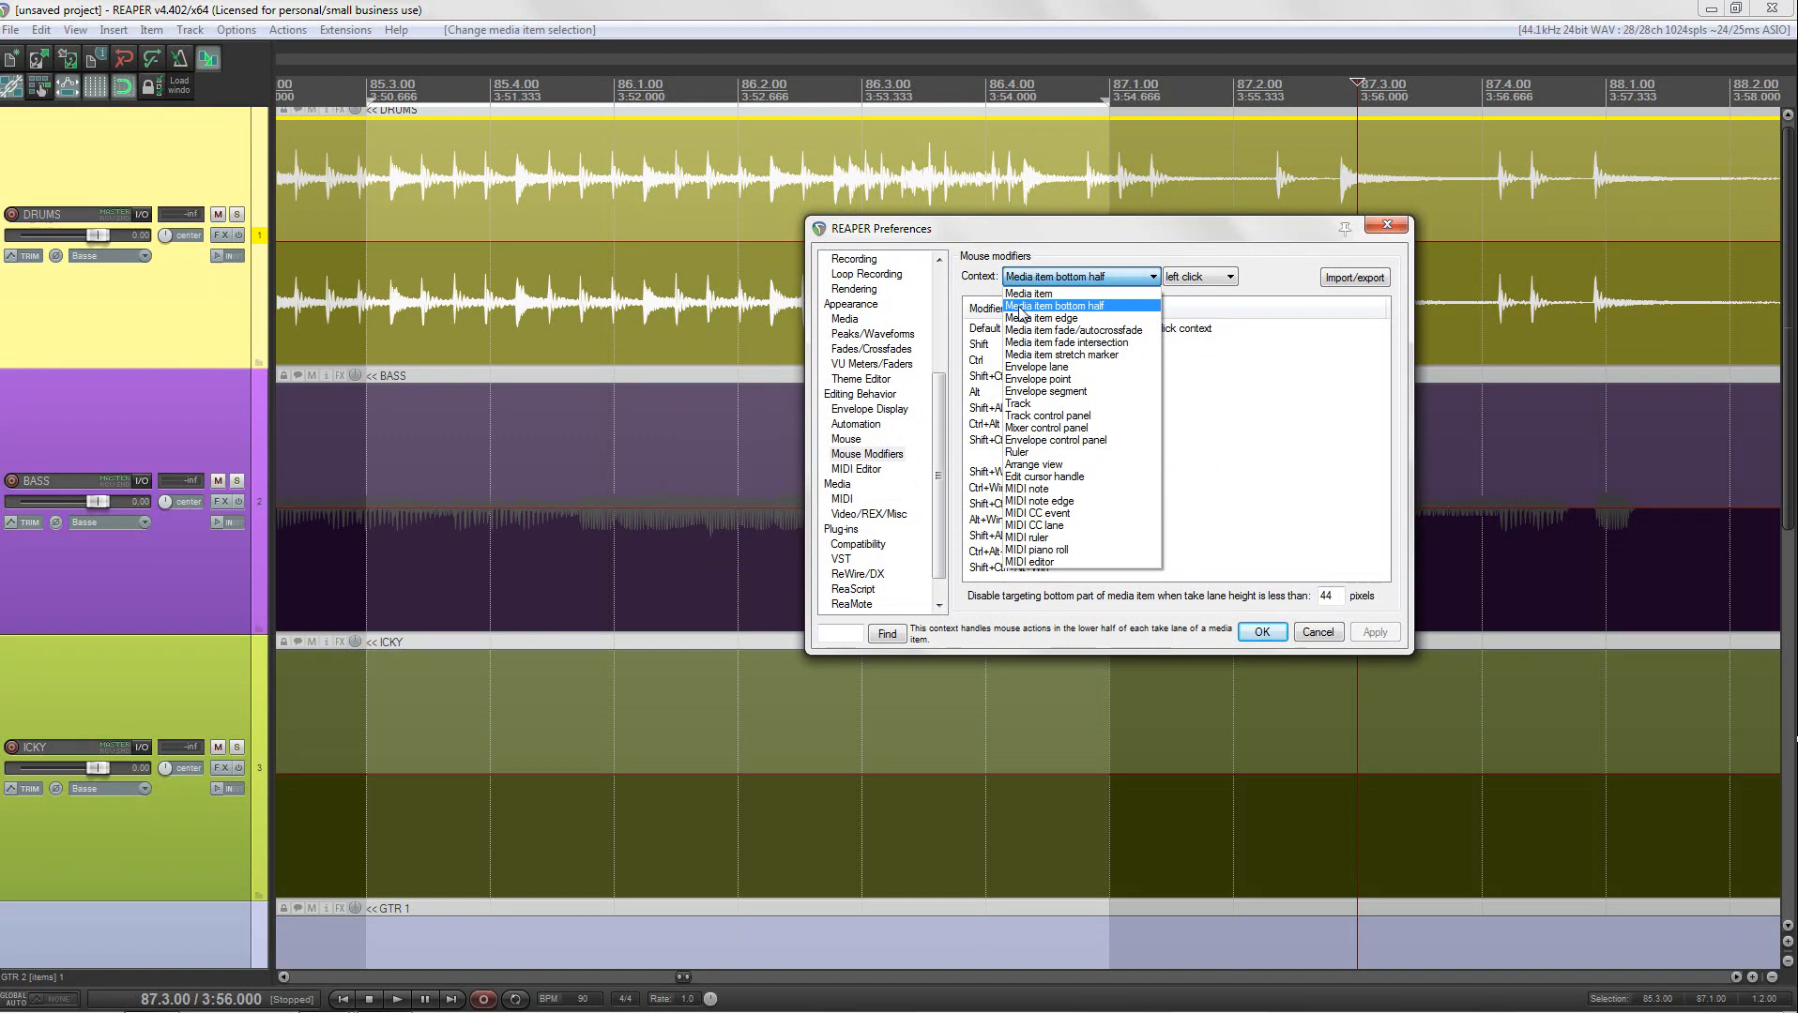
pyautogui.click(1072, 307)
pyautogui.click(1098, 279)
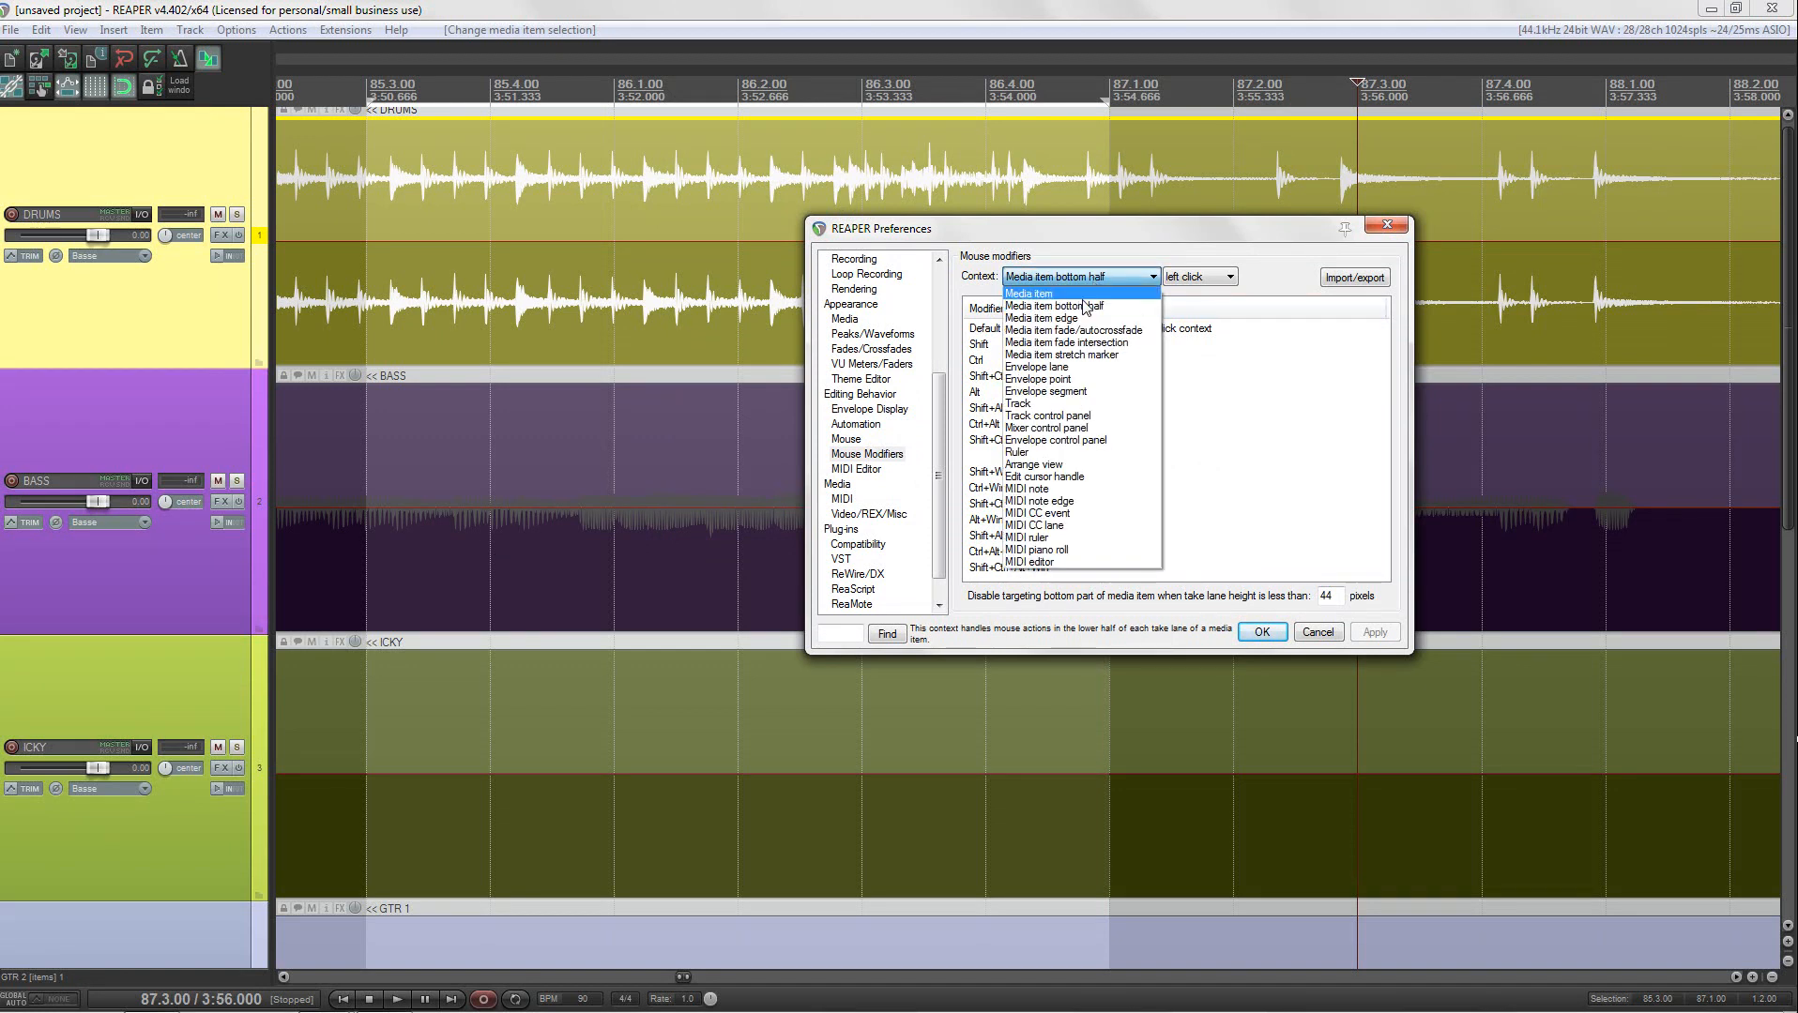
pyautogui.click(1053, 293)
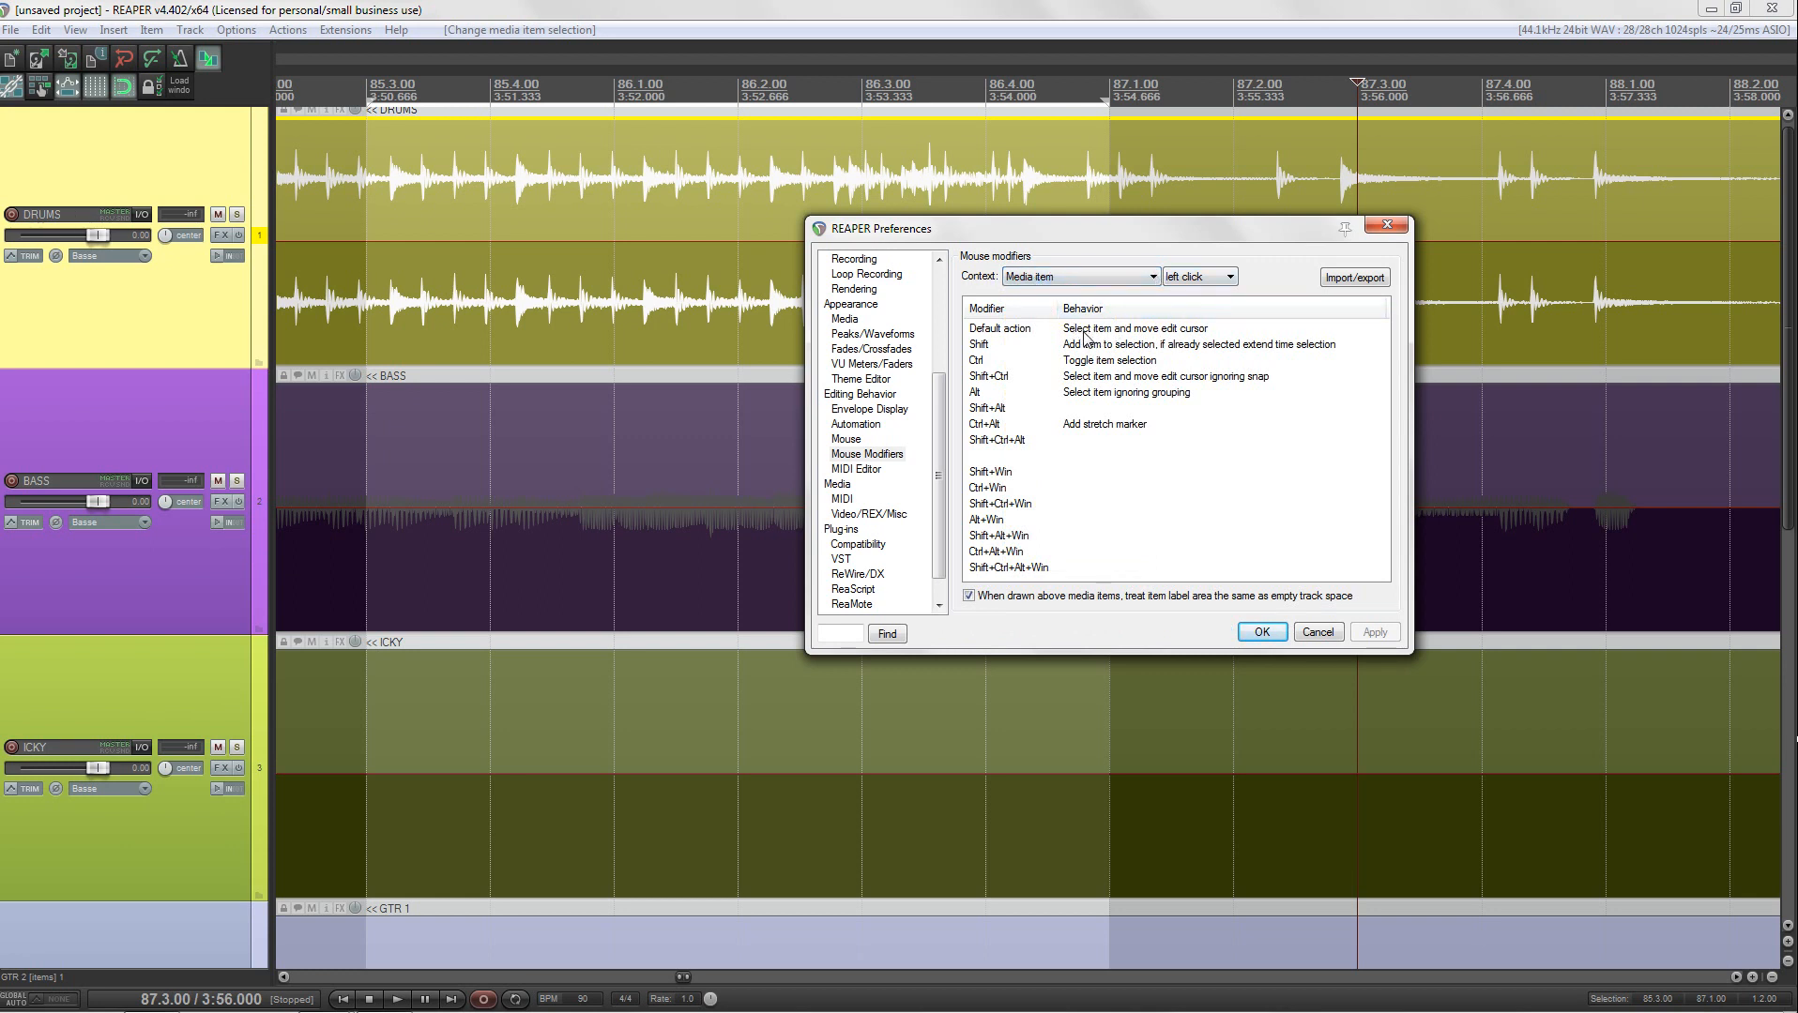
pyautogui.click(1126, 277)
pyautogui.click(1060, 304)
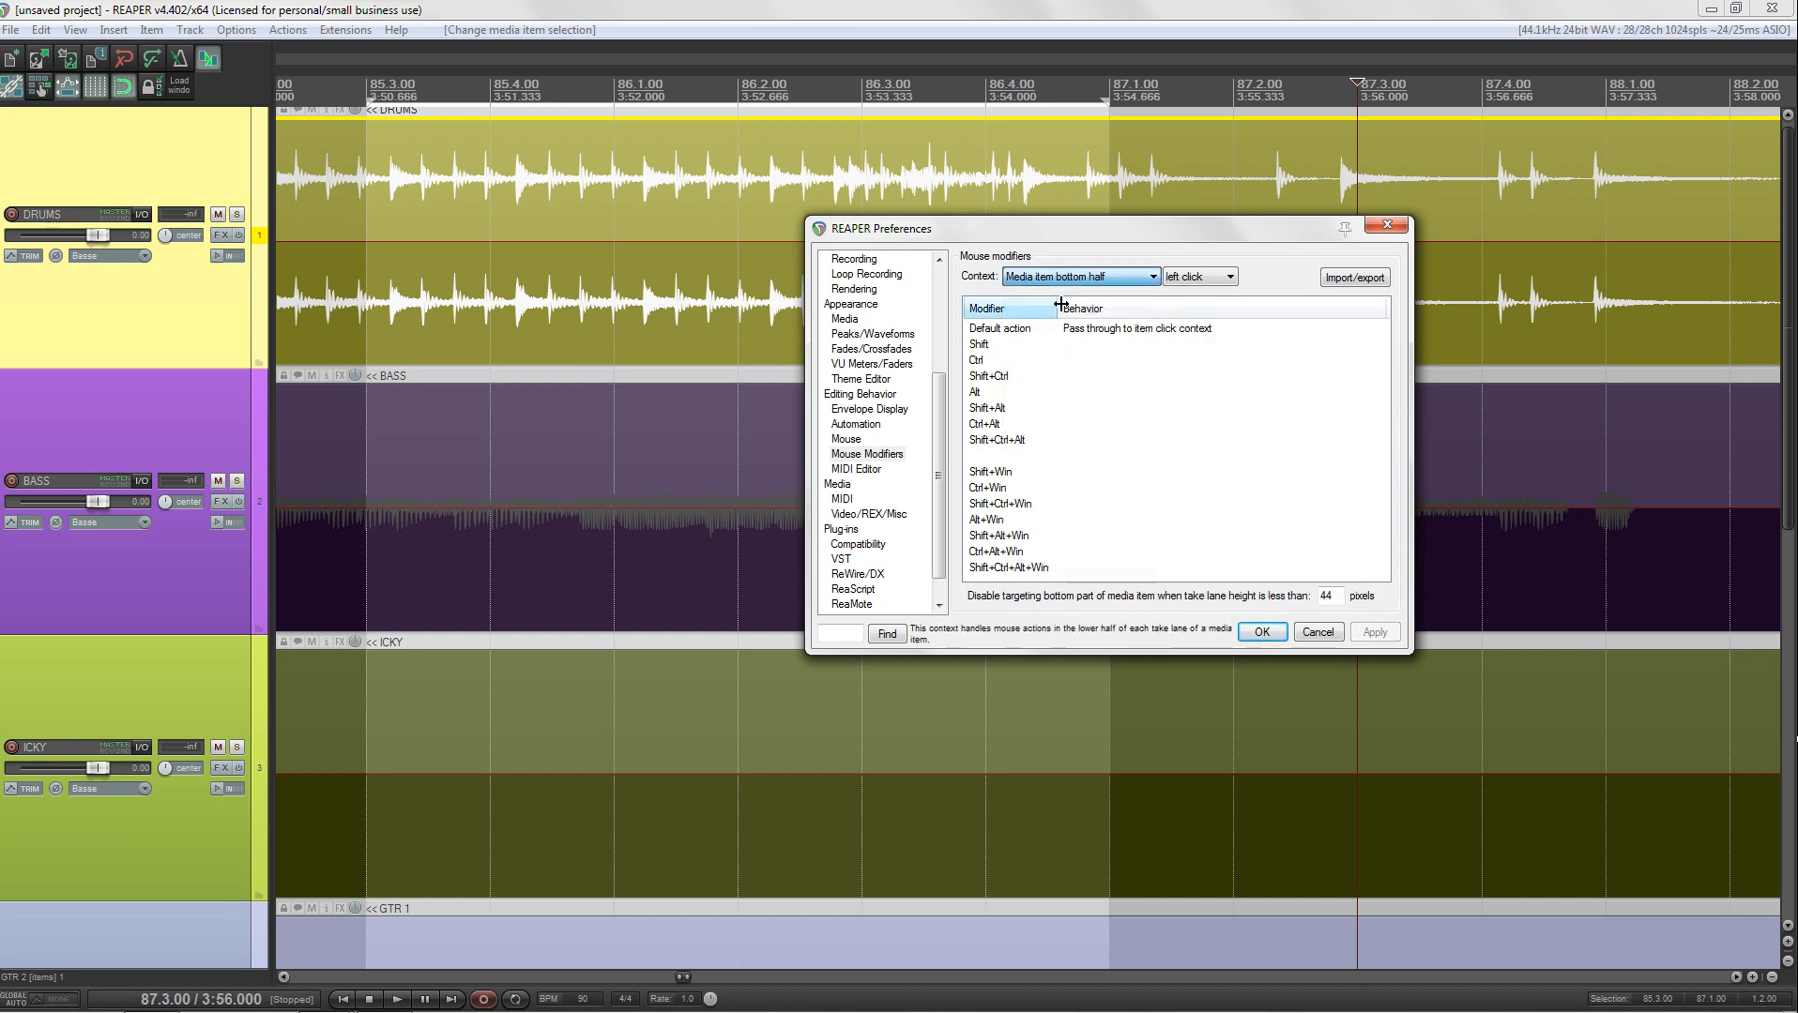
# Step: Set the default left click on a media item's bottom half to Add stretch marker, apply it, and uncover the DRUMS item
pyautogui.click(1107, 330)
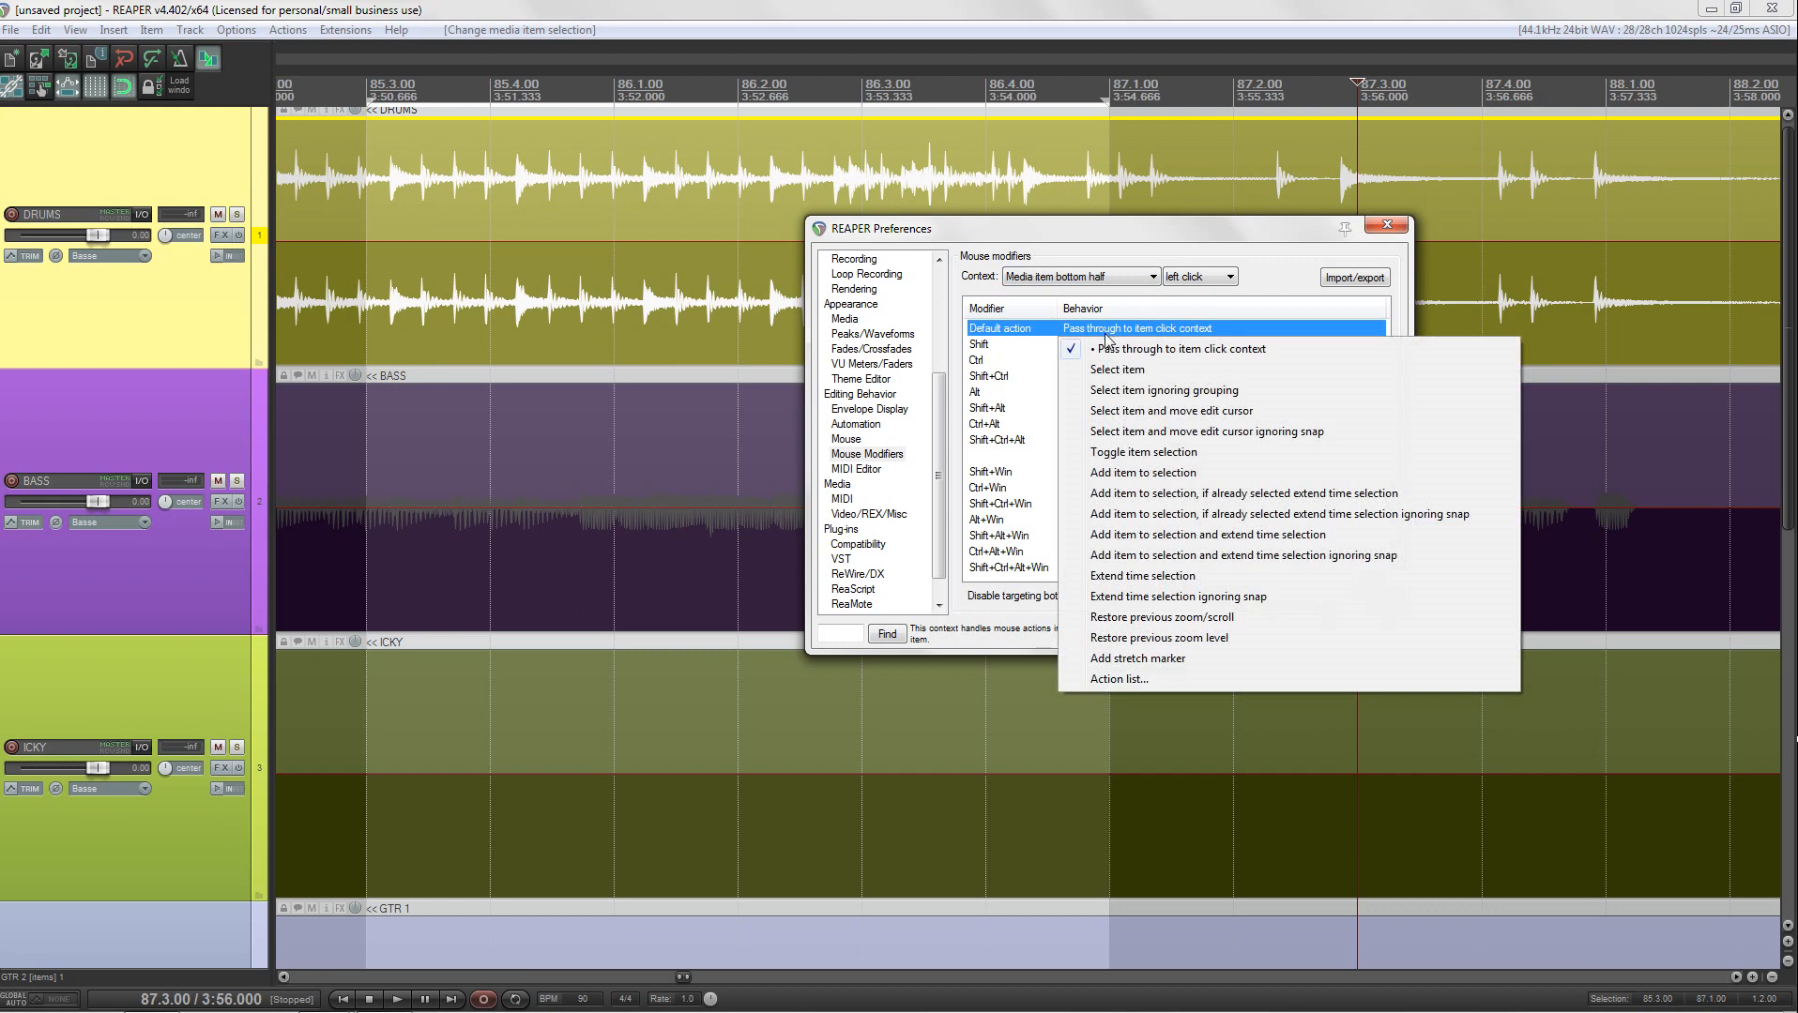
pyautogui.click(1126, 658)
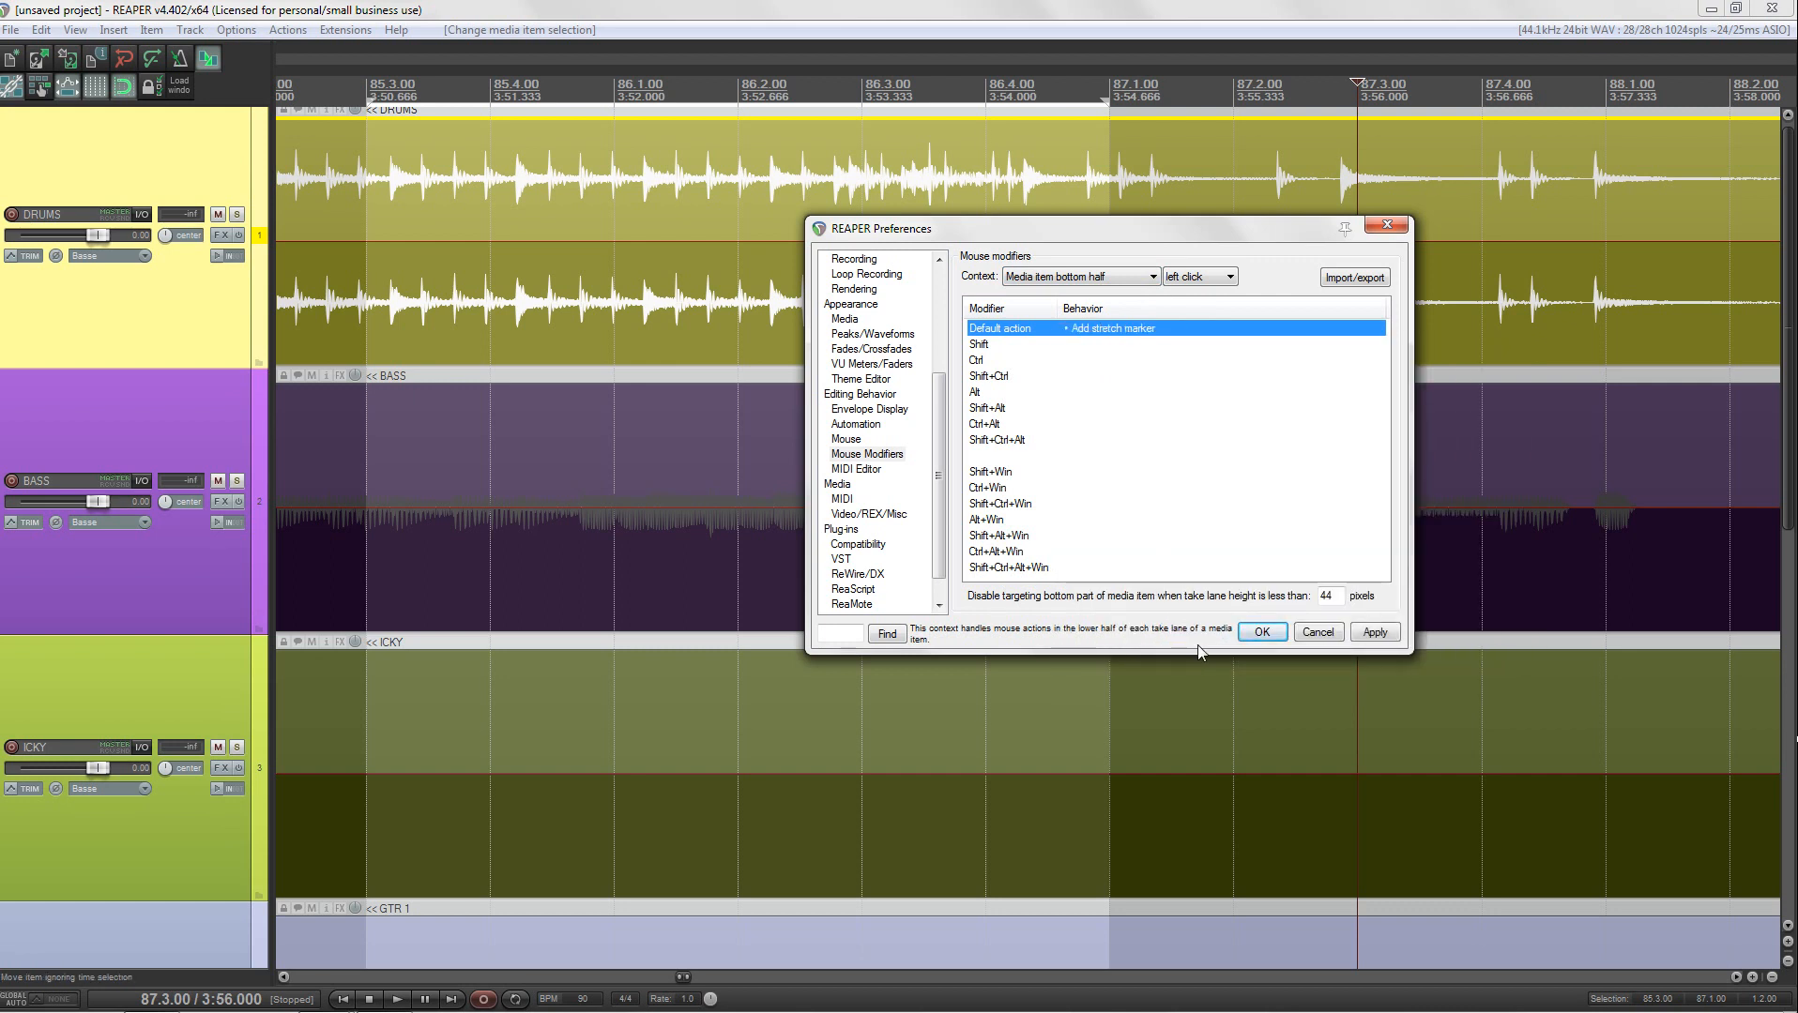
pyautogui.click(1370, 634)
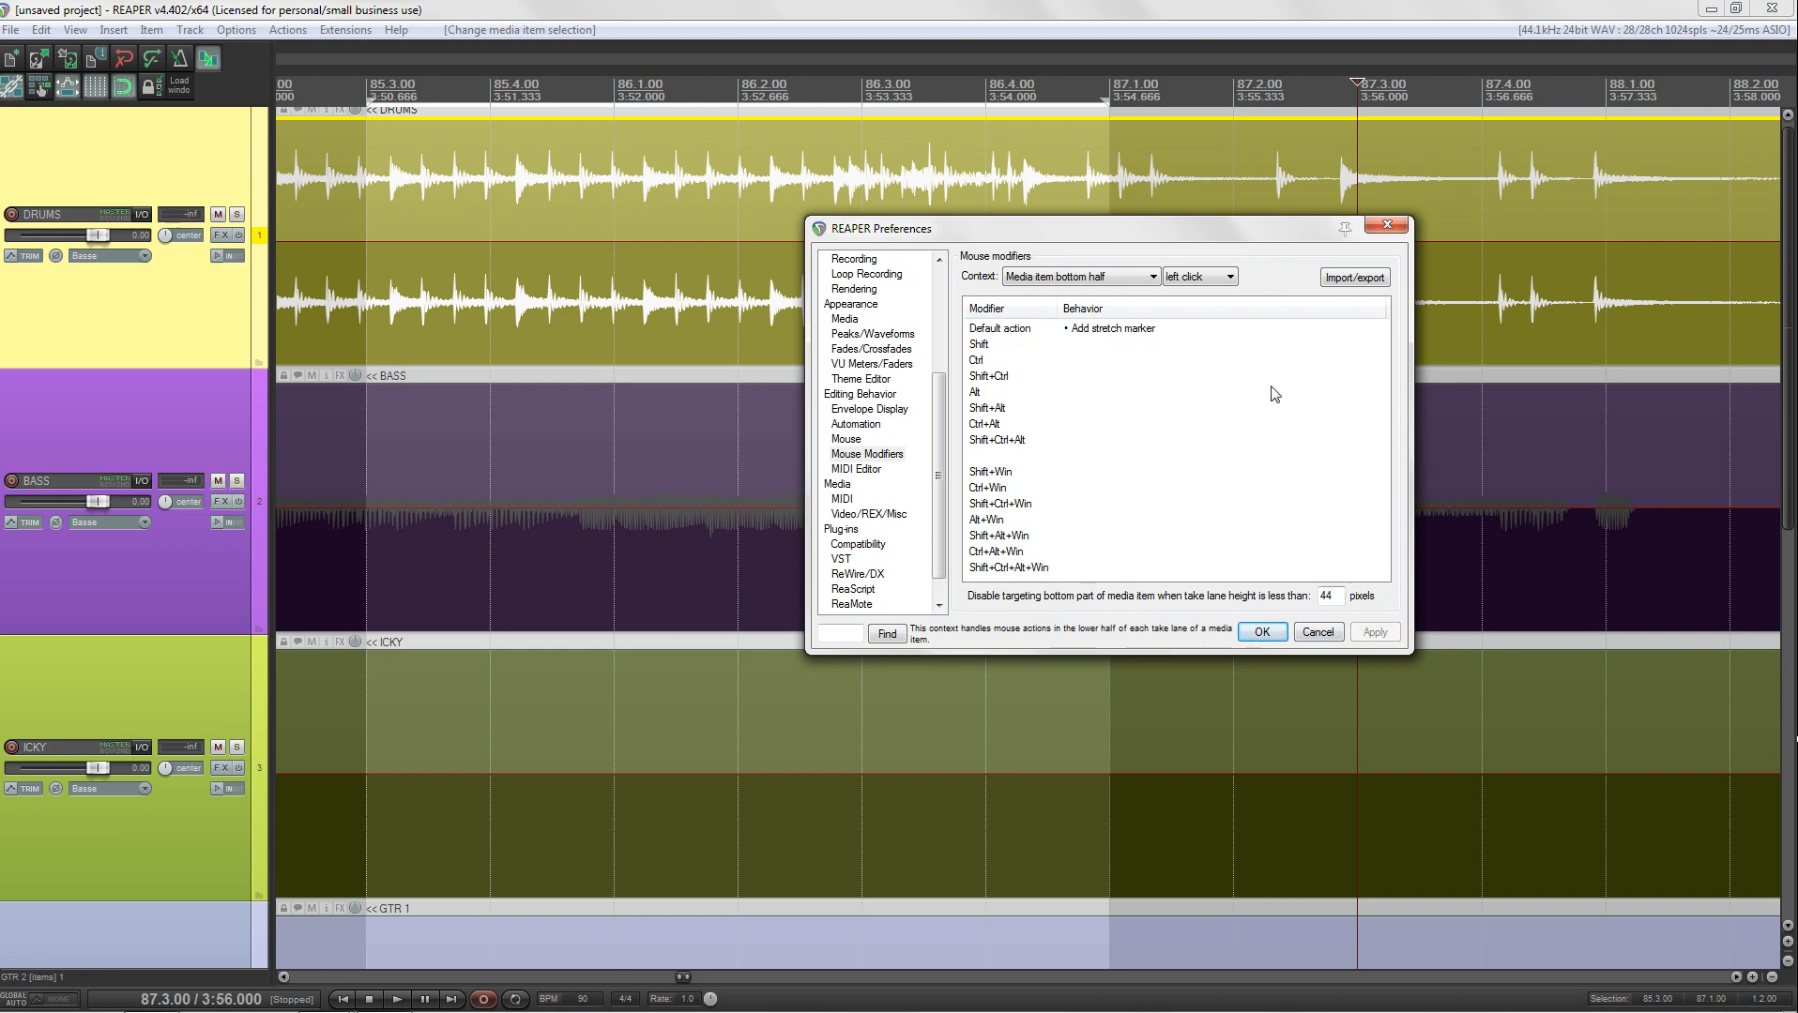
pyautogui.moveTo(1285, 233); pyautogui.dragTo(1136, 553)
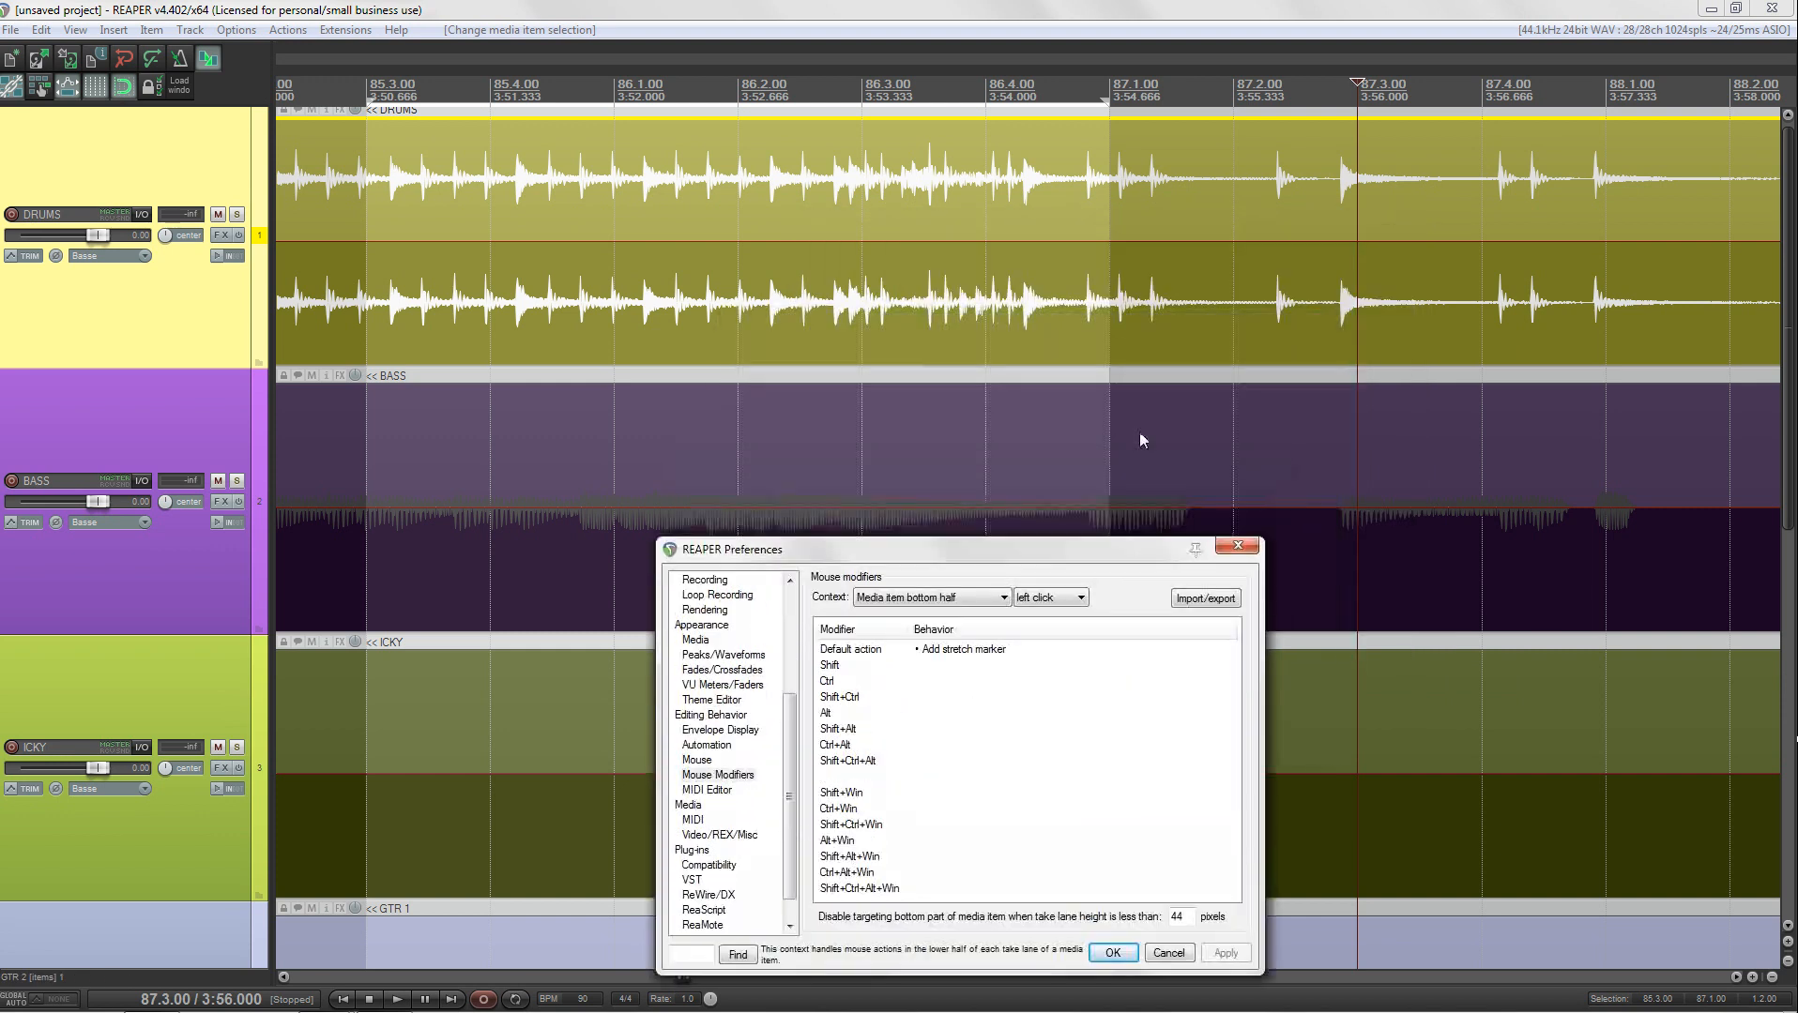
# Step: Test left clicks on the upper half of the DRUMS item by placing the edit cursor at several positions, ending at about 87.2.60
pyautogui.click(1220, 170)
pyautogui.click(985, 171)
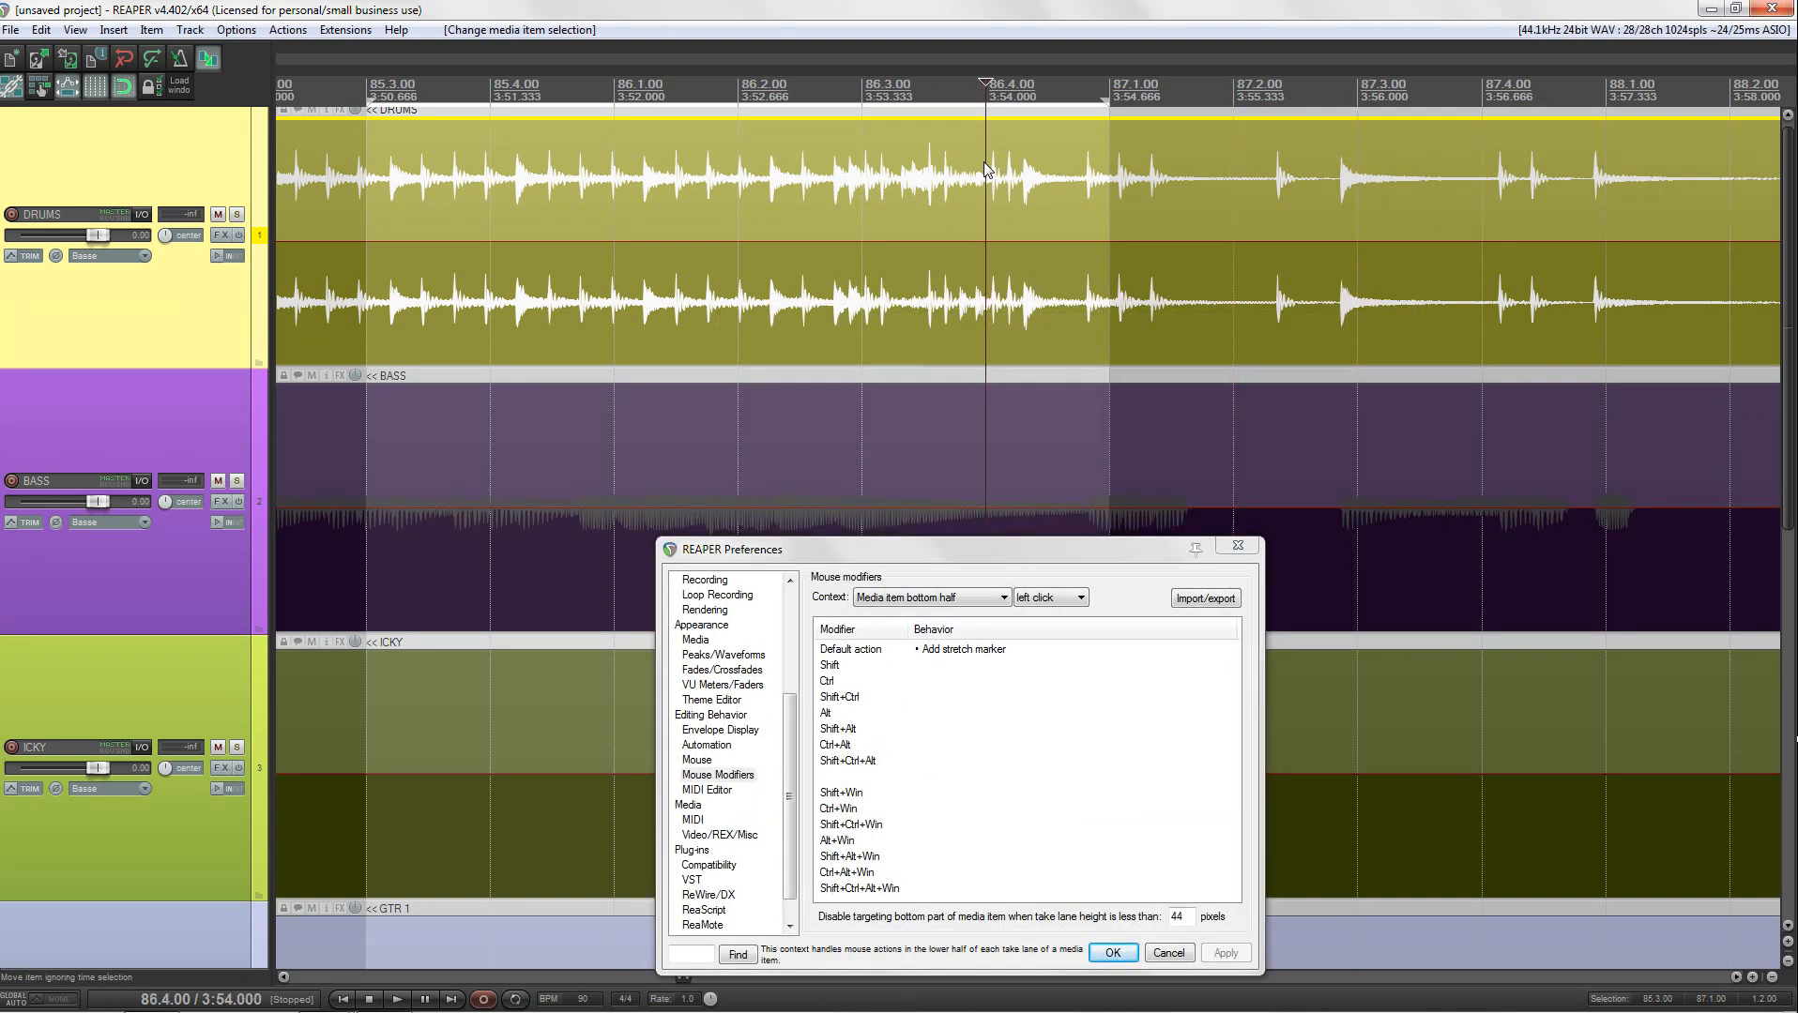
pyautogui.click(1233, 175)
pyautogui.click(1409, 158)
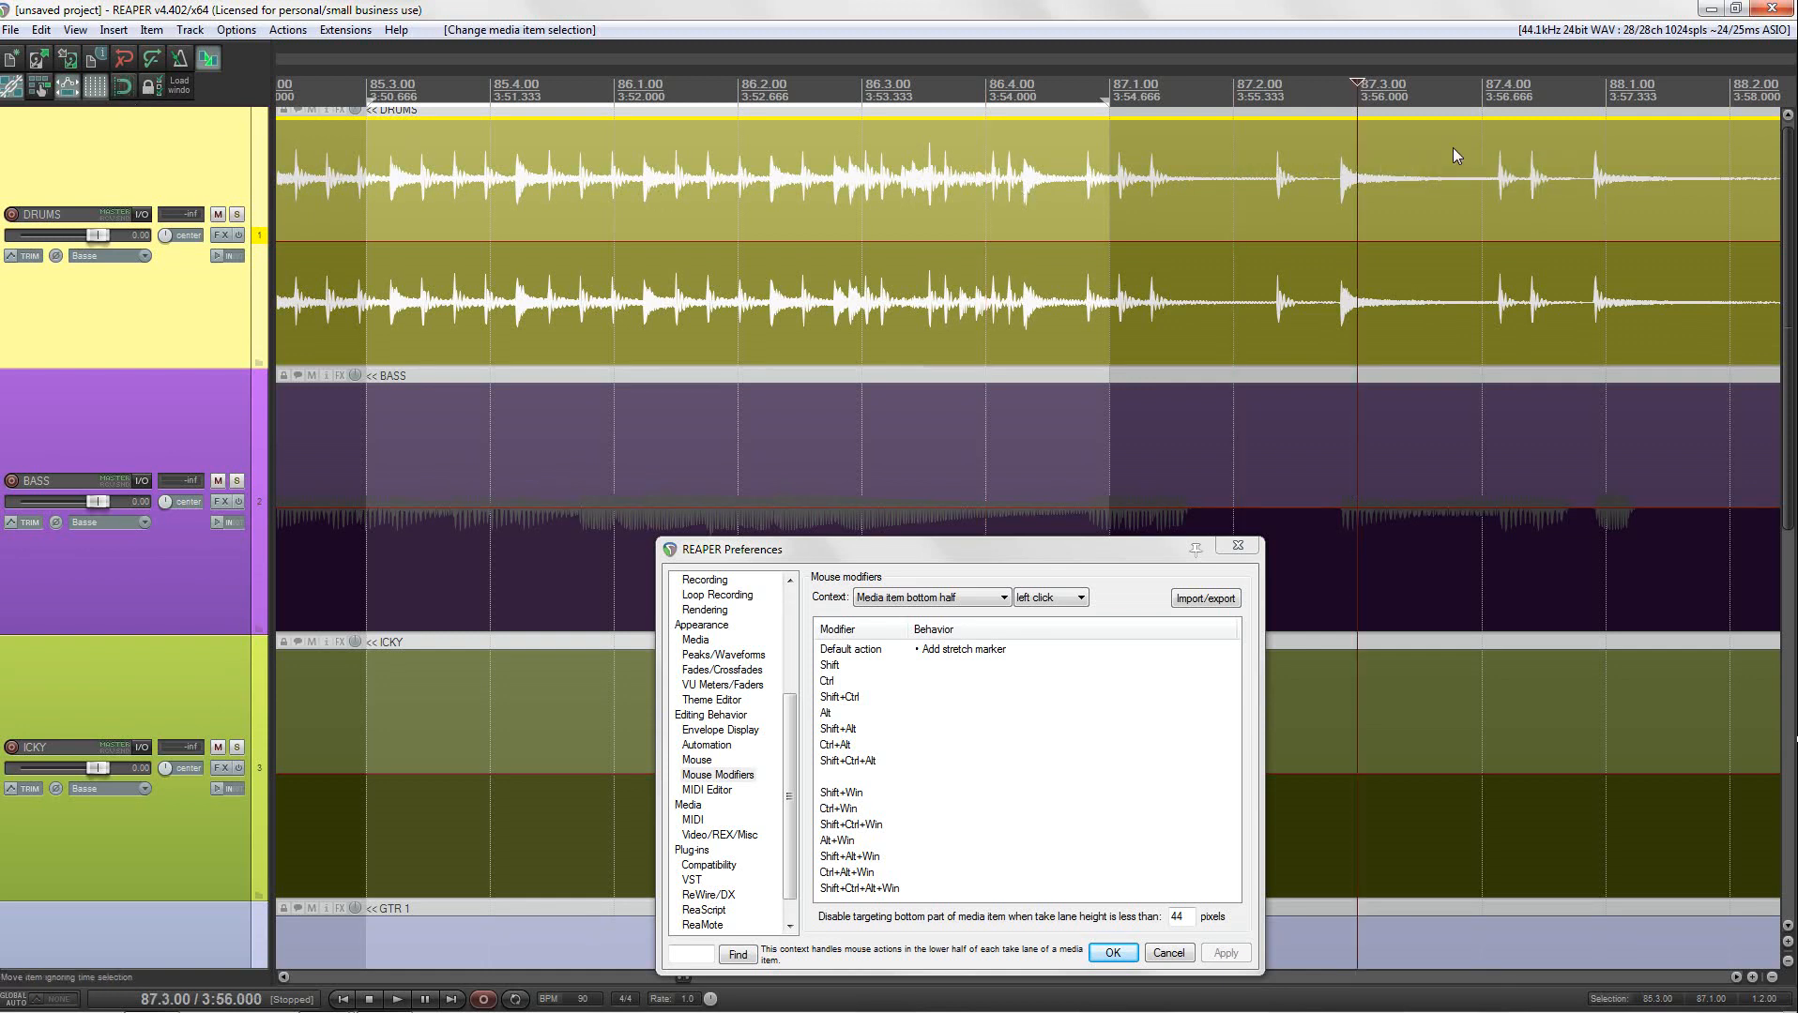
pyautogui.click(1462, 150)
pyautogui.click(1414, 154)
pyautogui.click(1370, 148)
pyautogui.click(1245, 154)
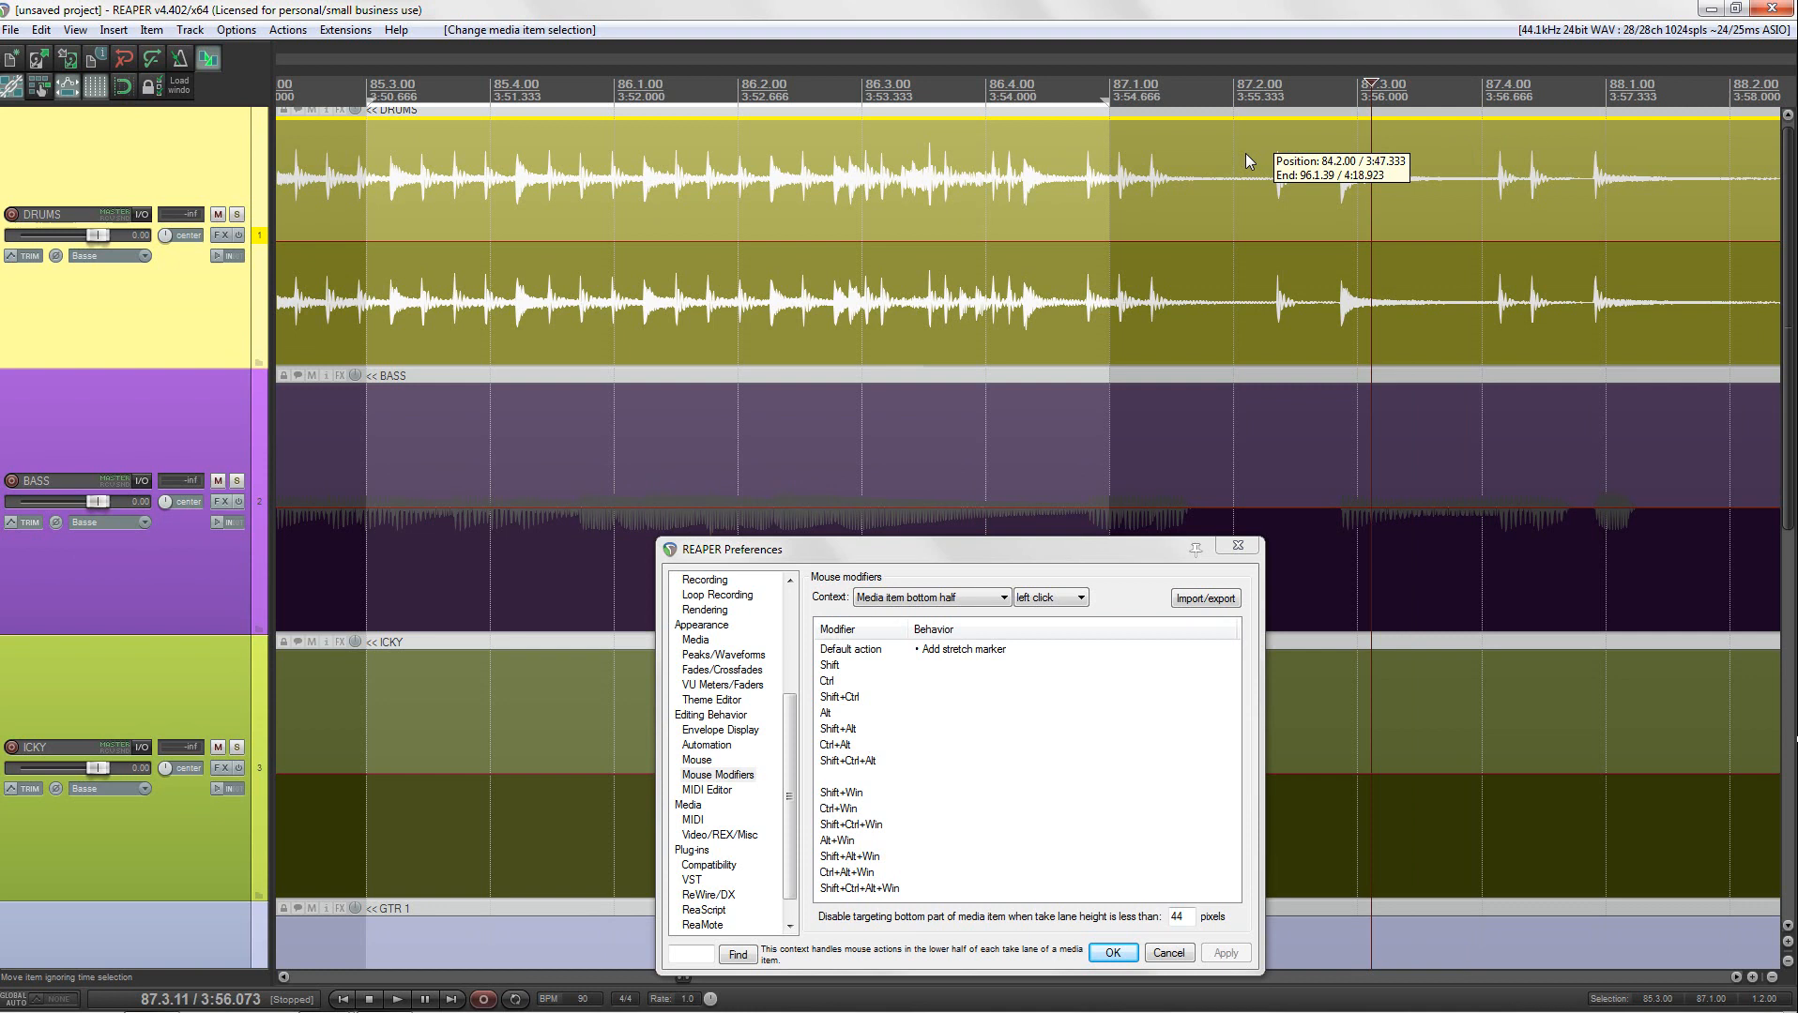
pyautogui.click(1107, 162)
pyautogui.click(929, 166)
pyautogui.click(1102, 149)
pyautogui.click(1194, 150)
pyautogui.click(1307, 150)
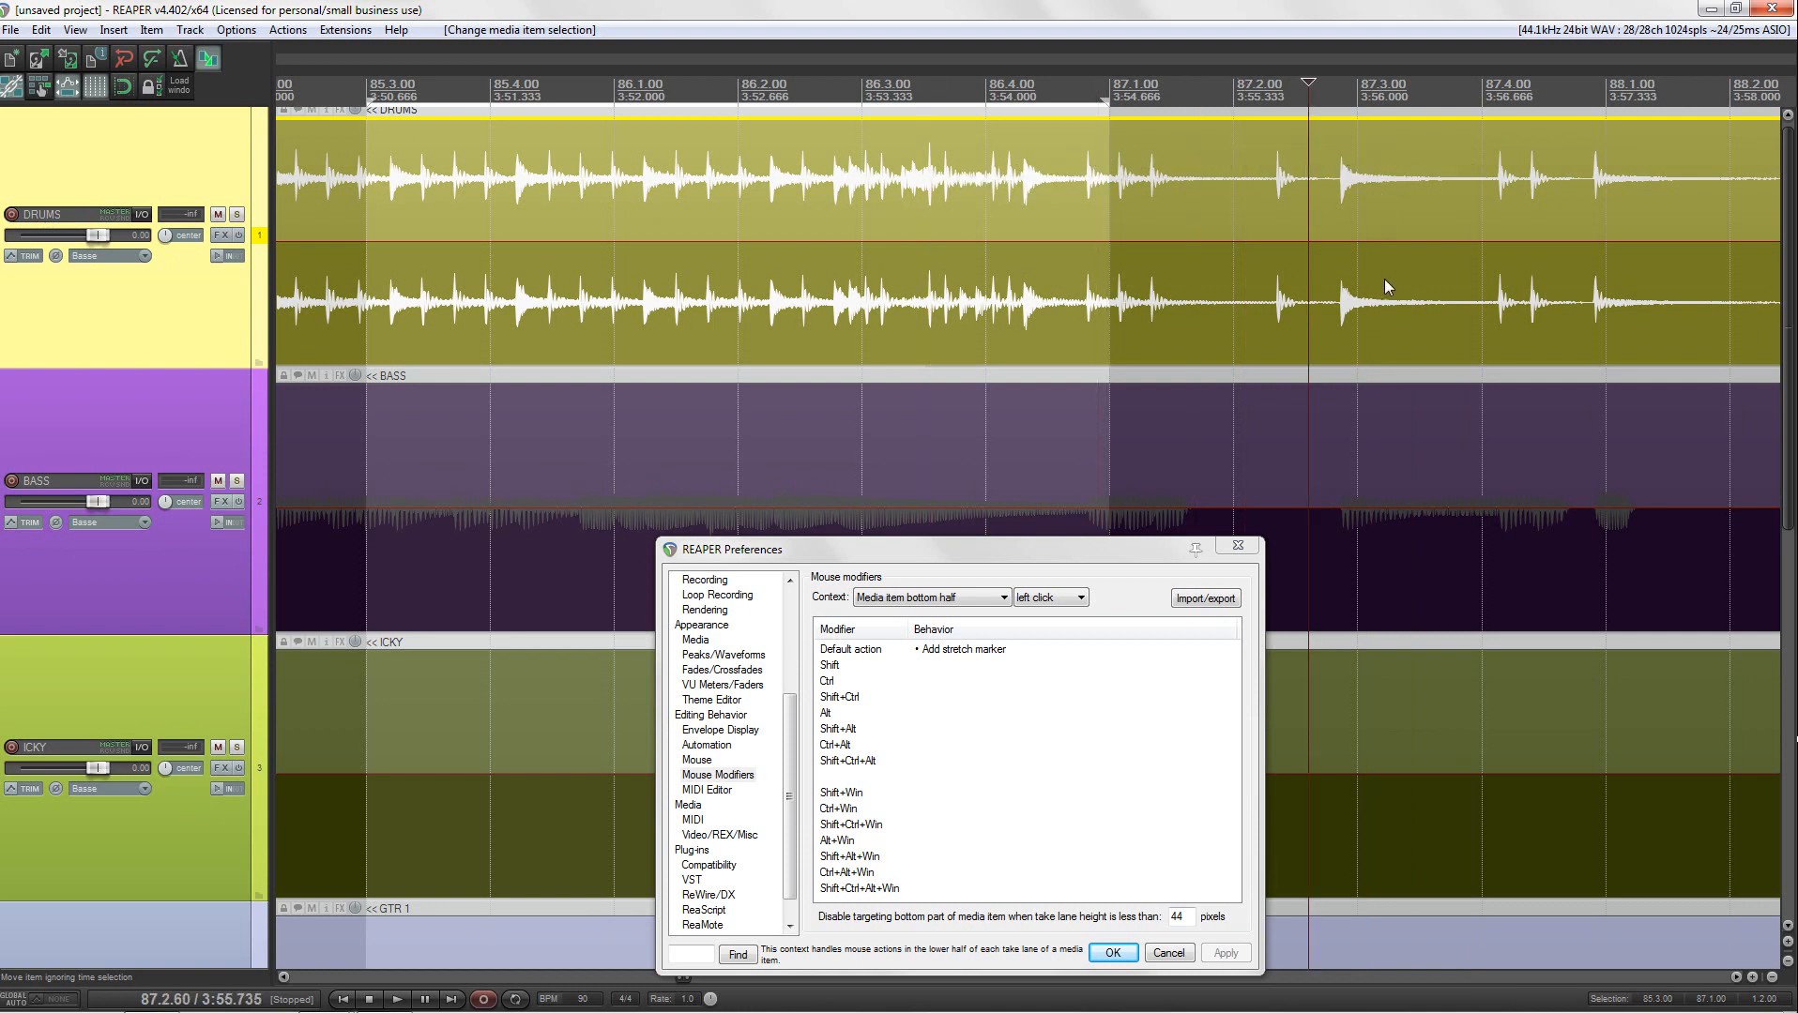
# Step: Add a stretch marker just after 87.4 in the lower half of DRUMS, and marquee-select its time from 87.2.66 to 87.4.85
pyautogui.click(1498, 289)
pyautogui.moveTo(1456, 181); pyautogui.dragTo(1316, 175)
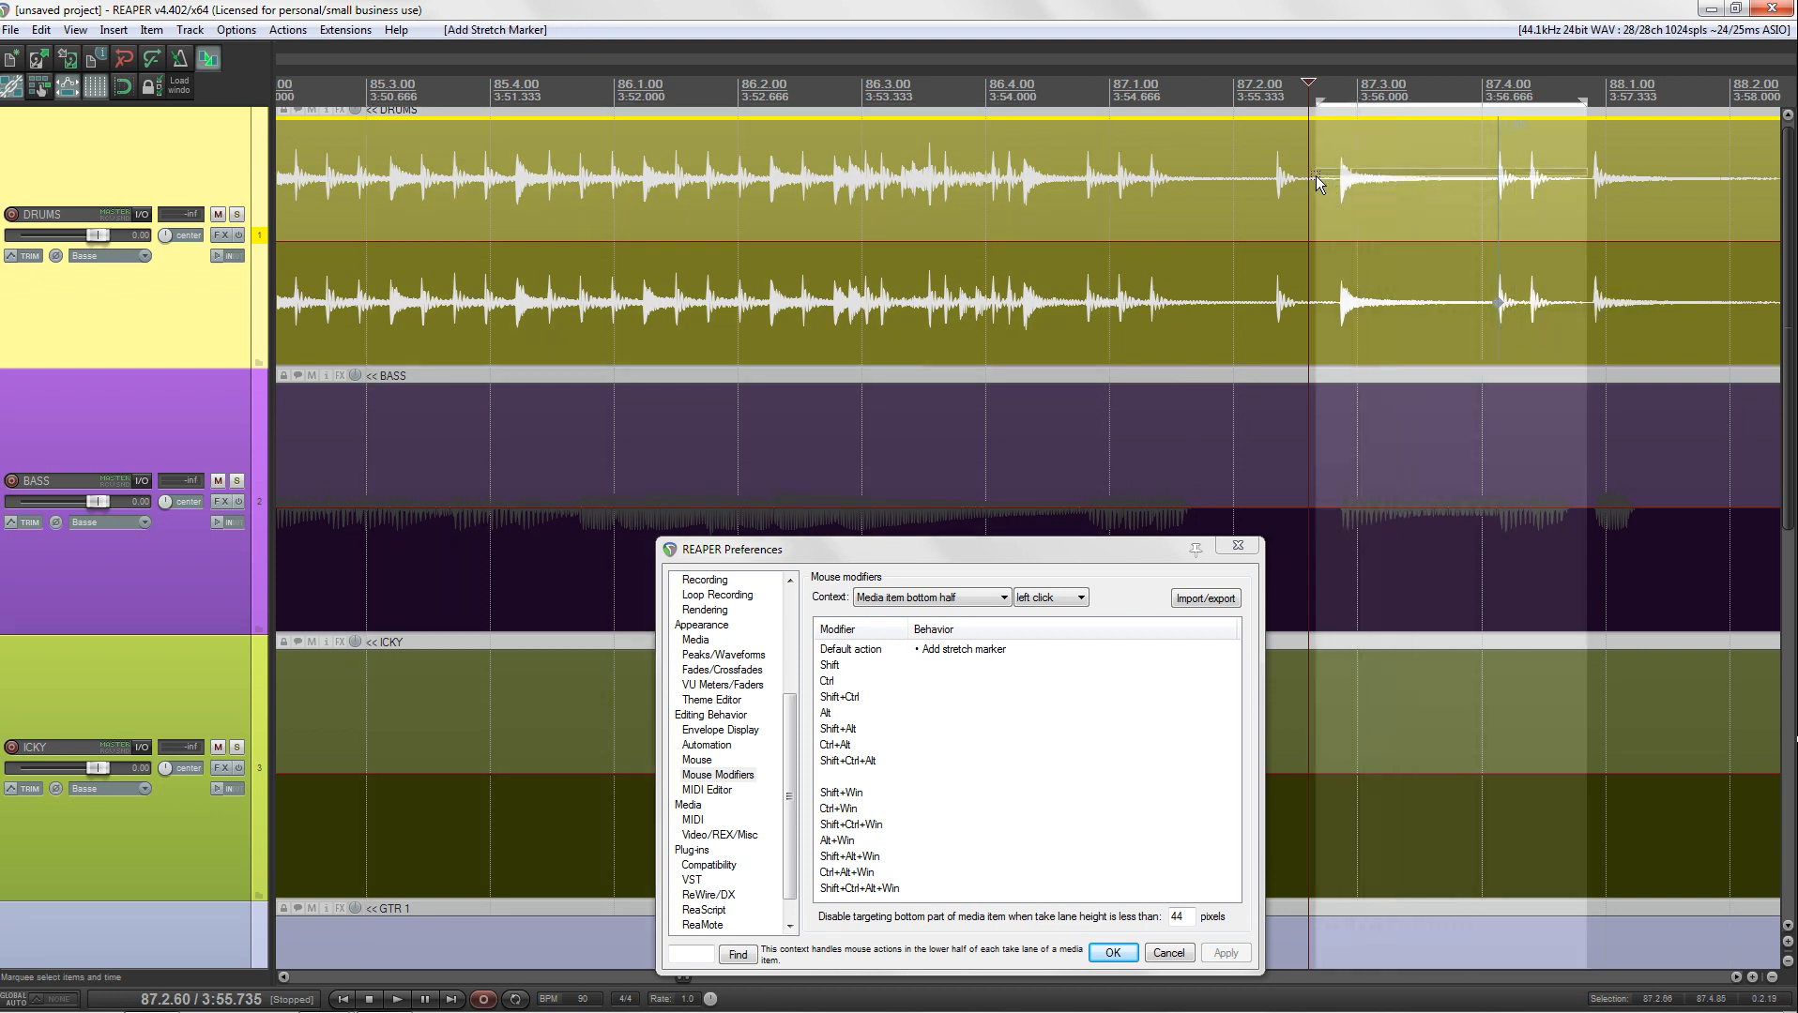
pyautogui.click(1592, 169)
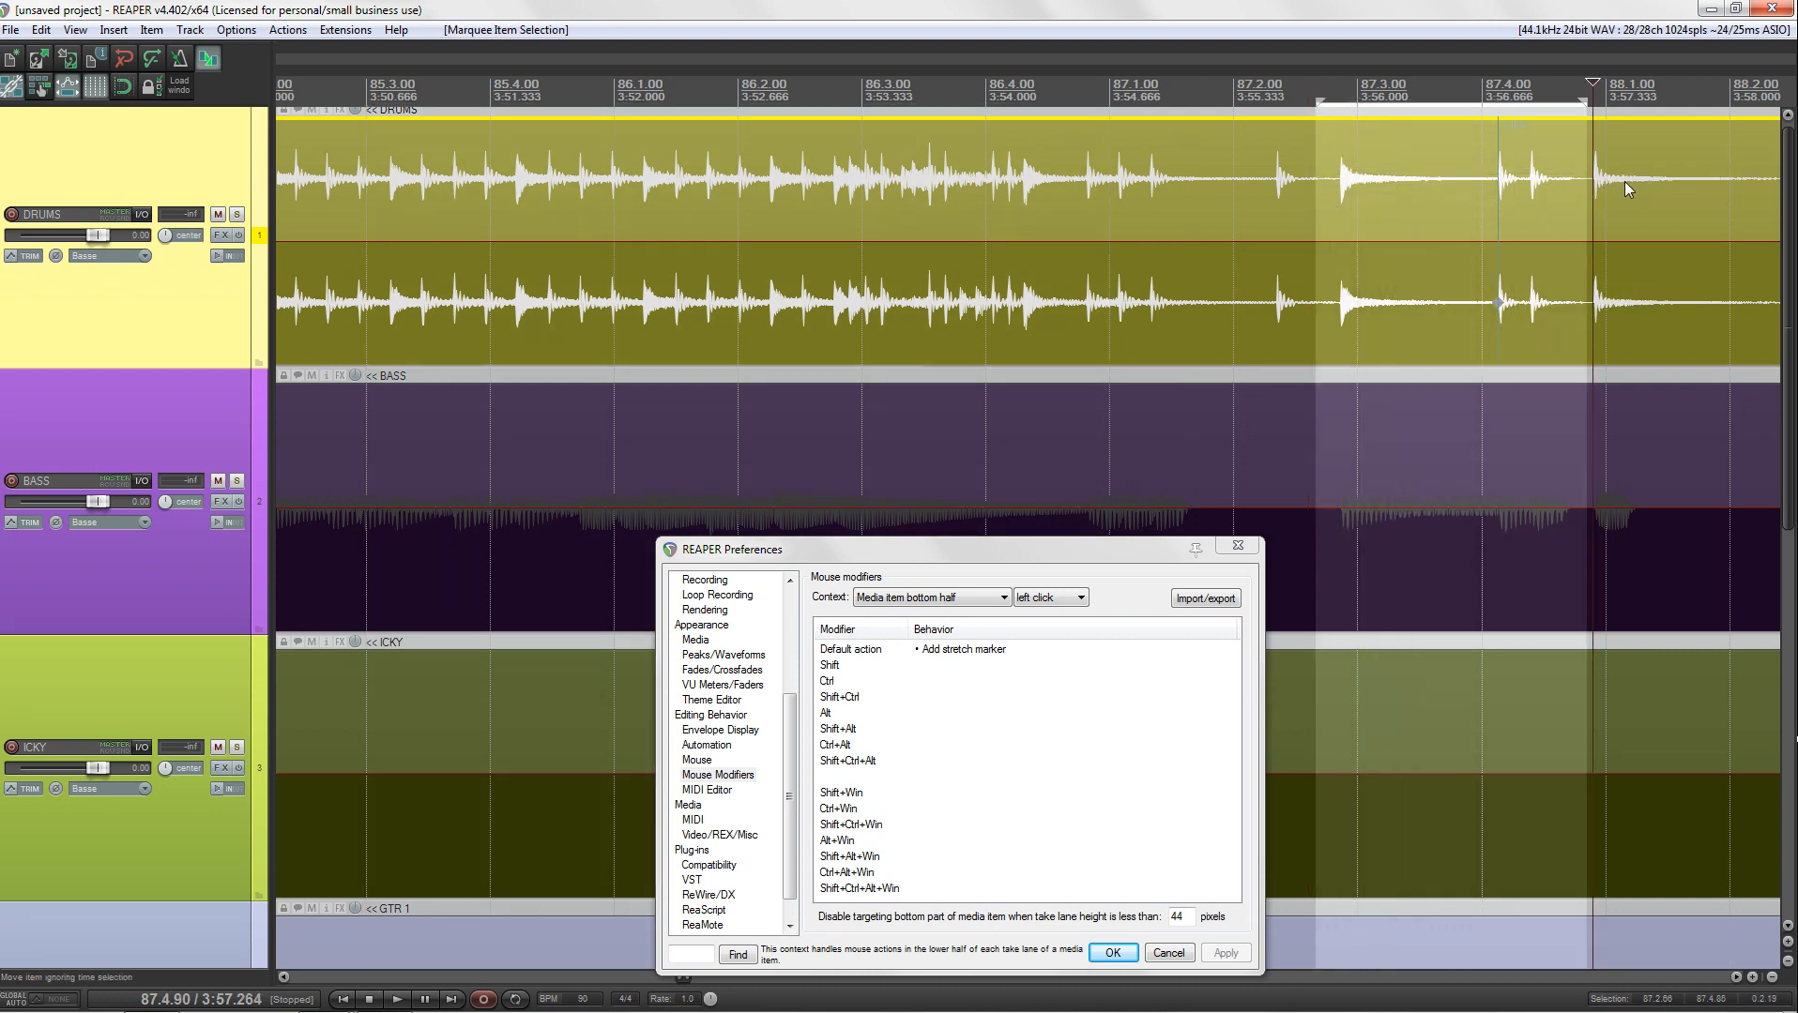
# Step: Hand scroll to the following bars, add a stretch marker on the DRUMS hit just after 88.2, and recenter the Preferences window
pyautogui.moveTo(1624, 182); pyautogui.dragTo(589, 187)
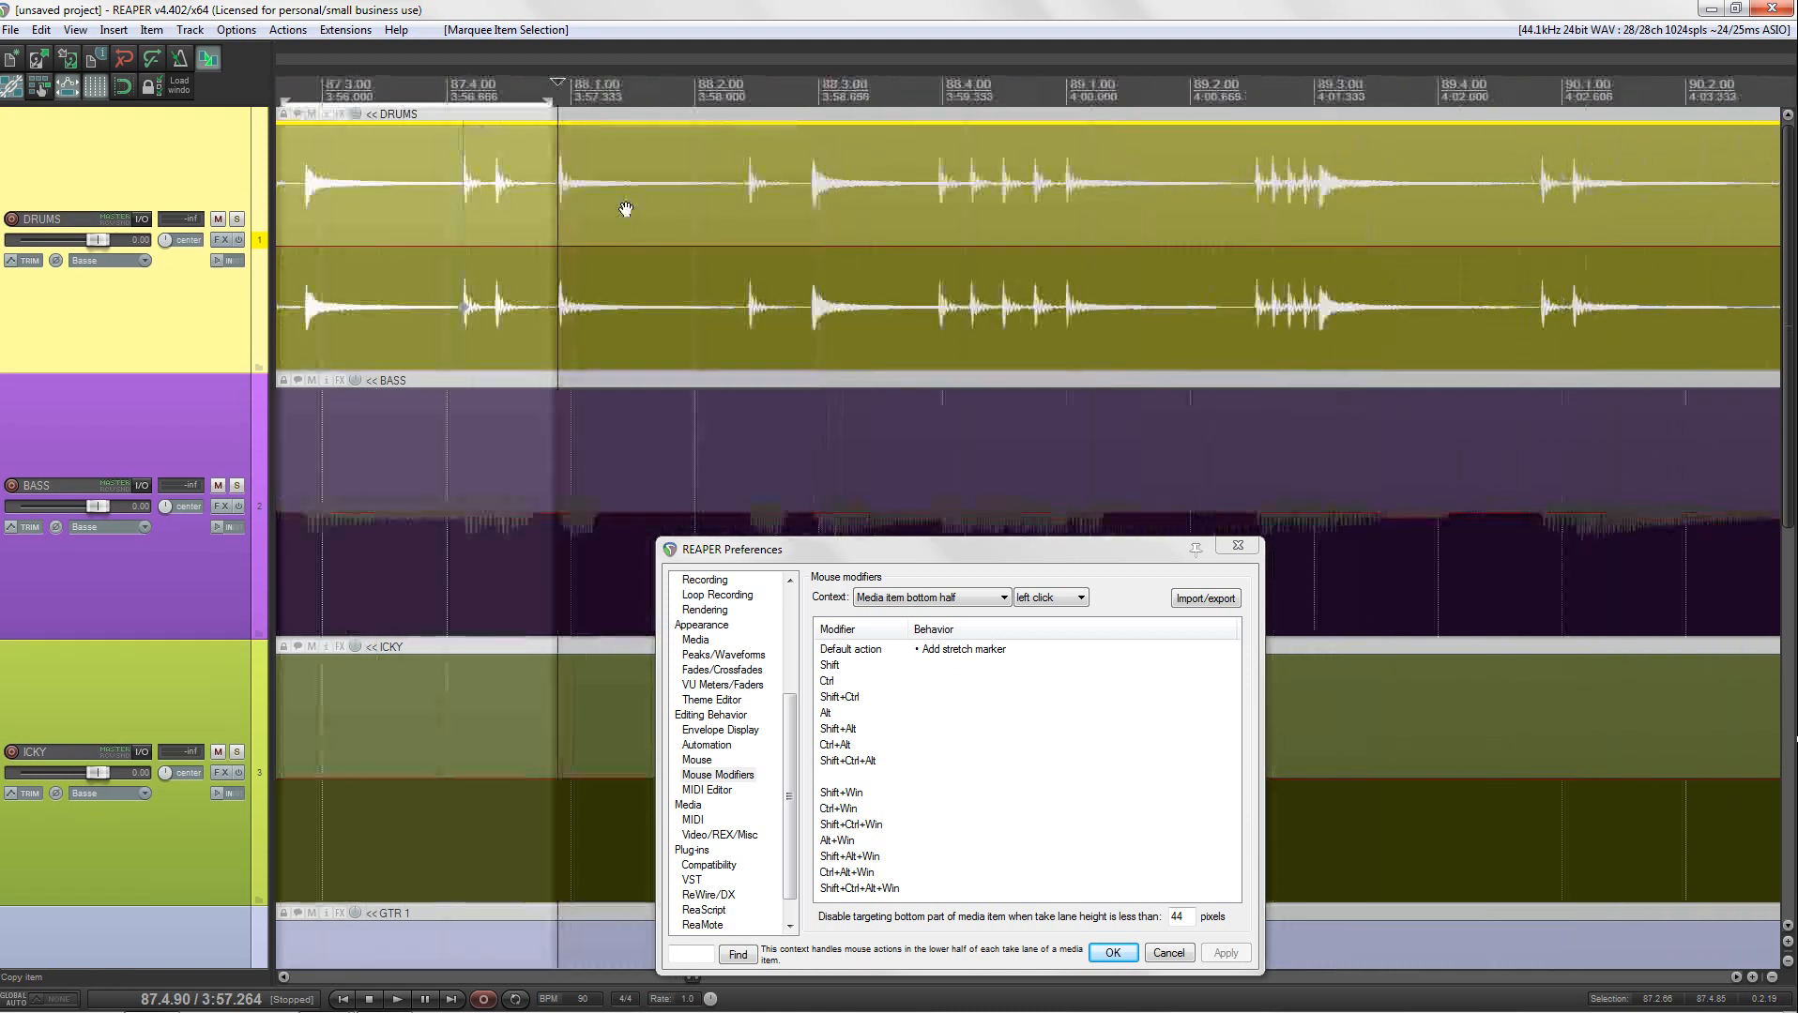
pyautogui.click(750, 304)
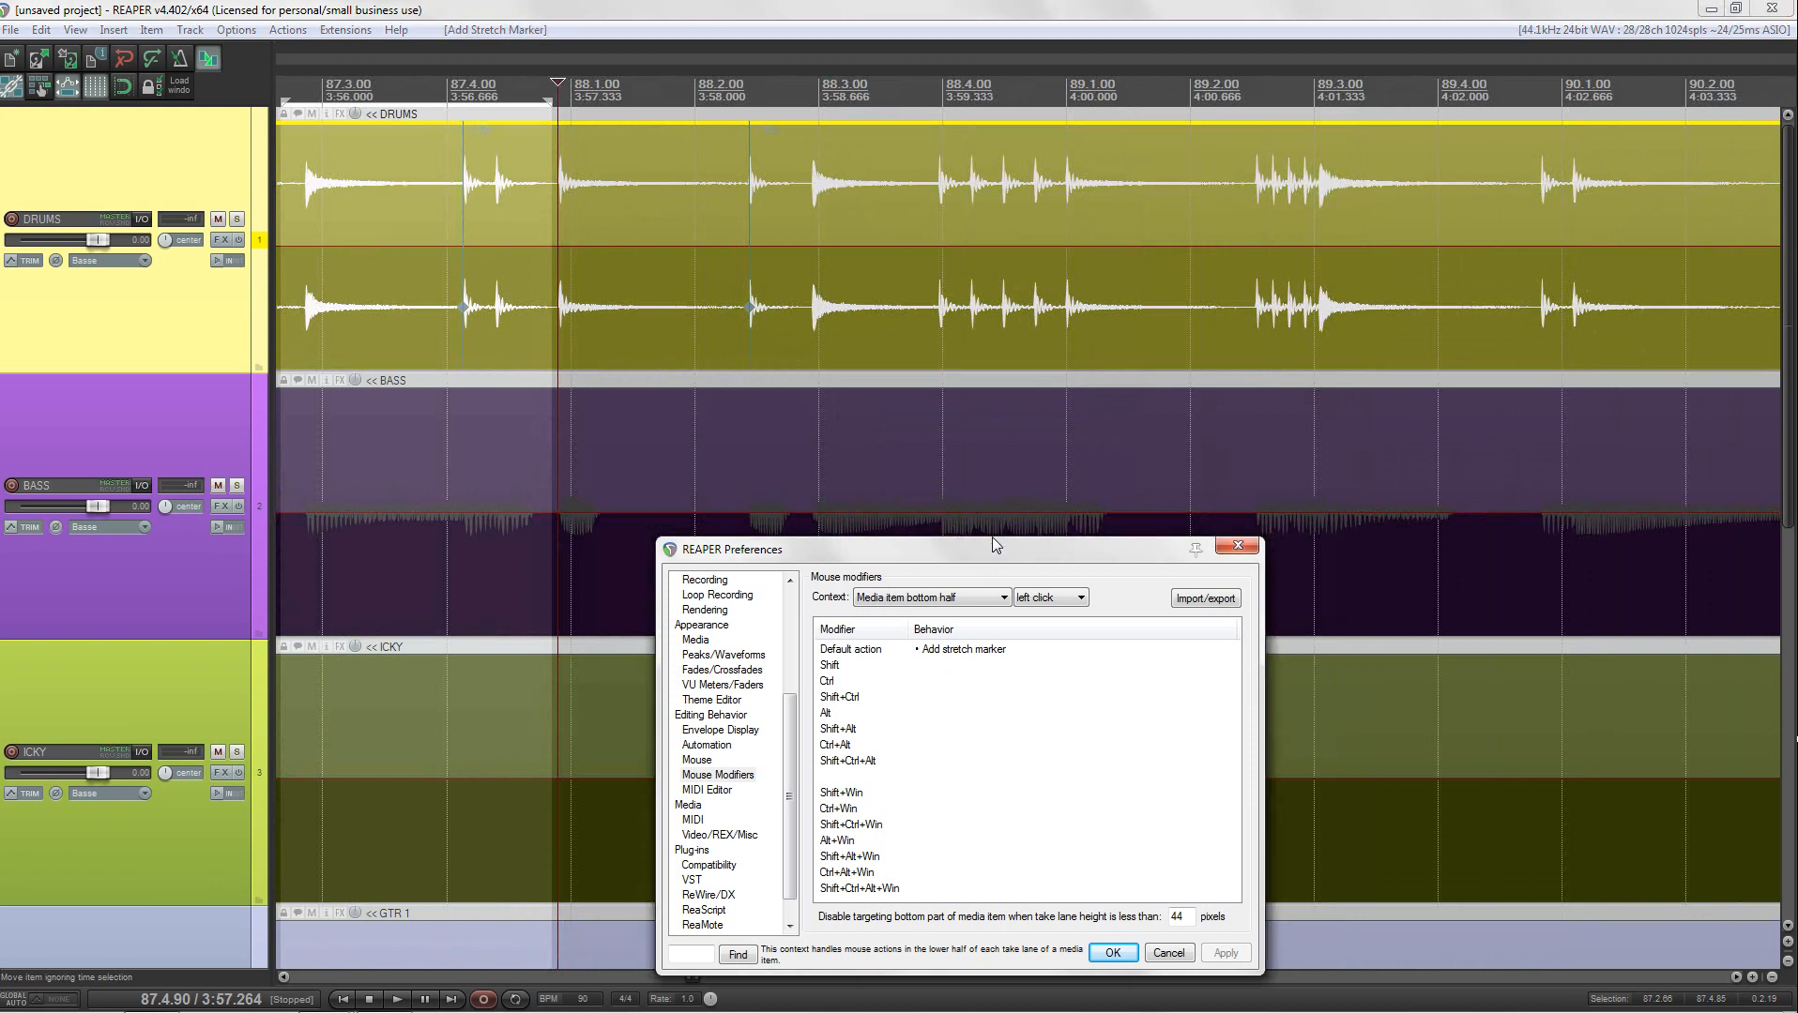
pyautogui.moveTo(985, 558); pyautogui.dragTo(1014, 340)
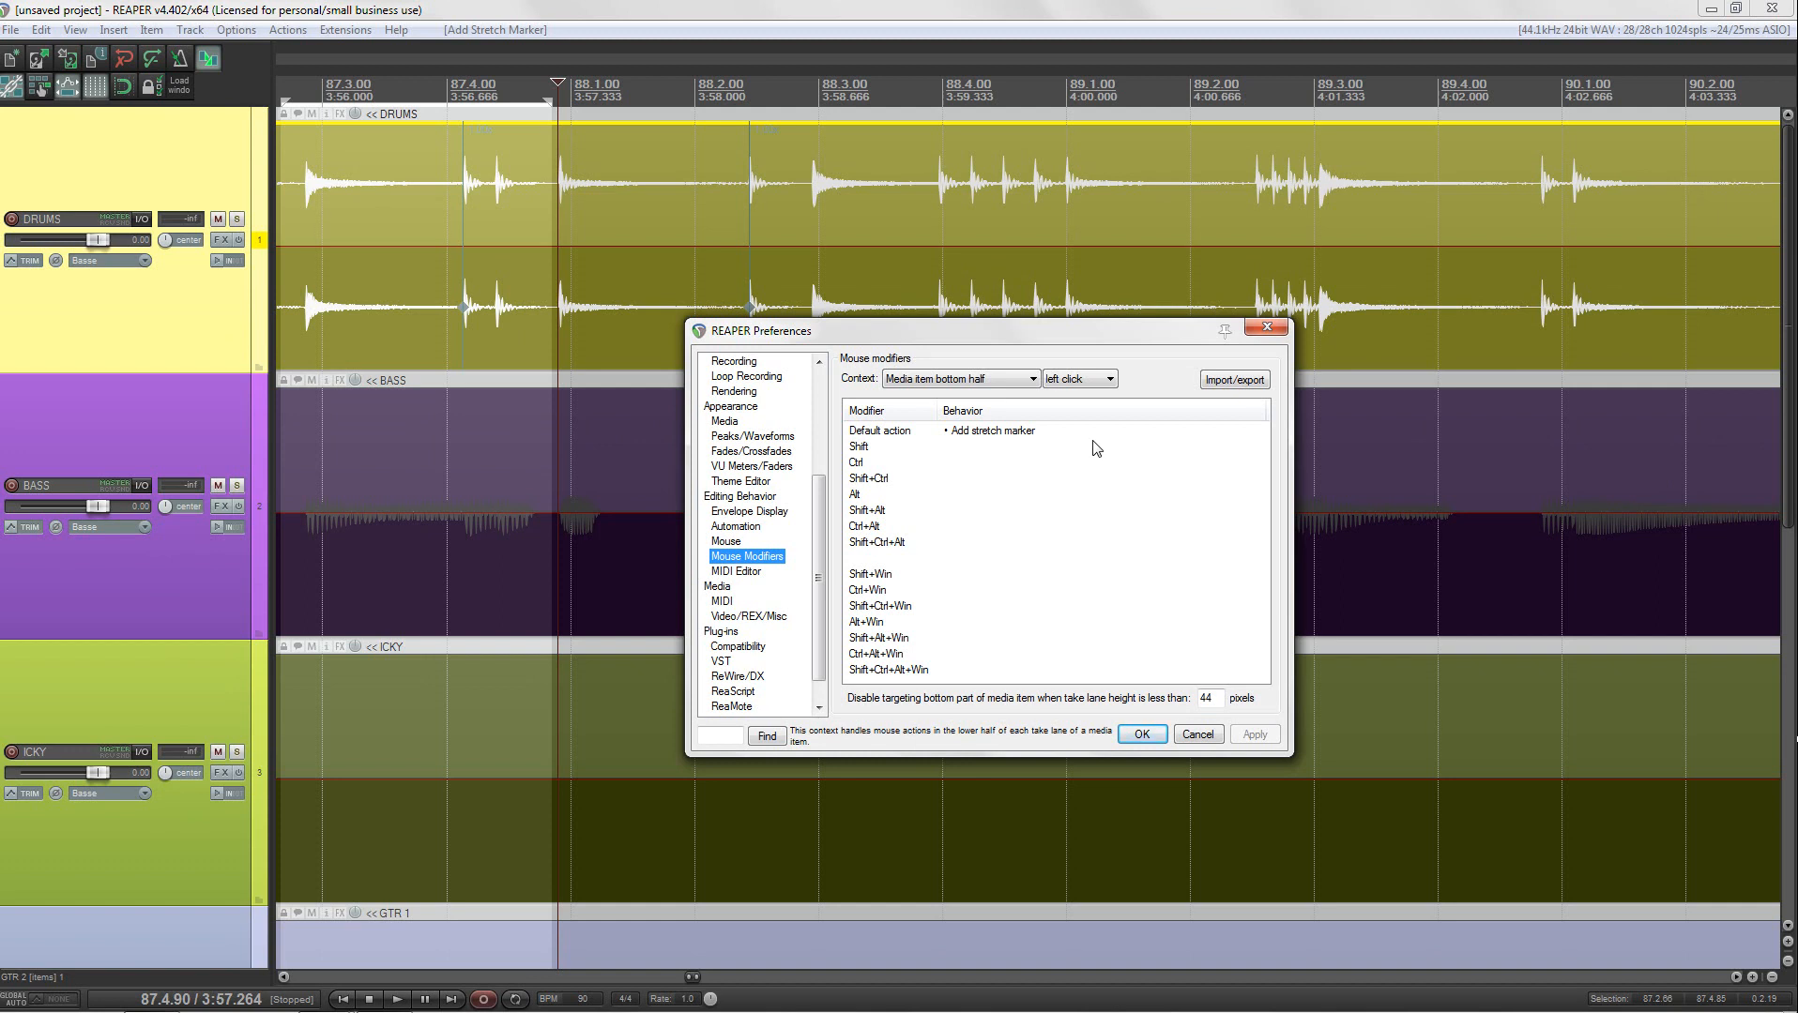
# Step: Show the left drag mouse modifiers for the Media item context
pyautogui.click(1017, 382)
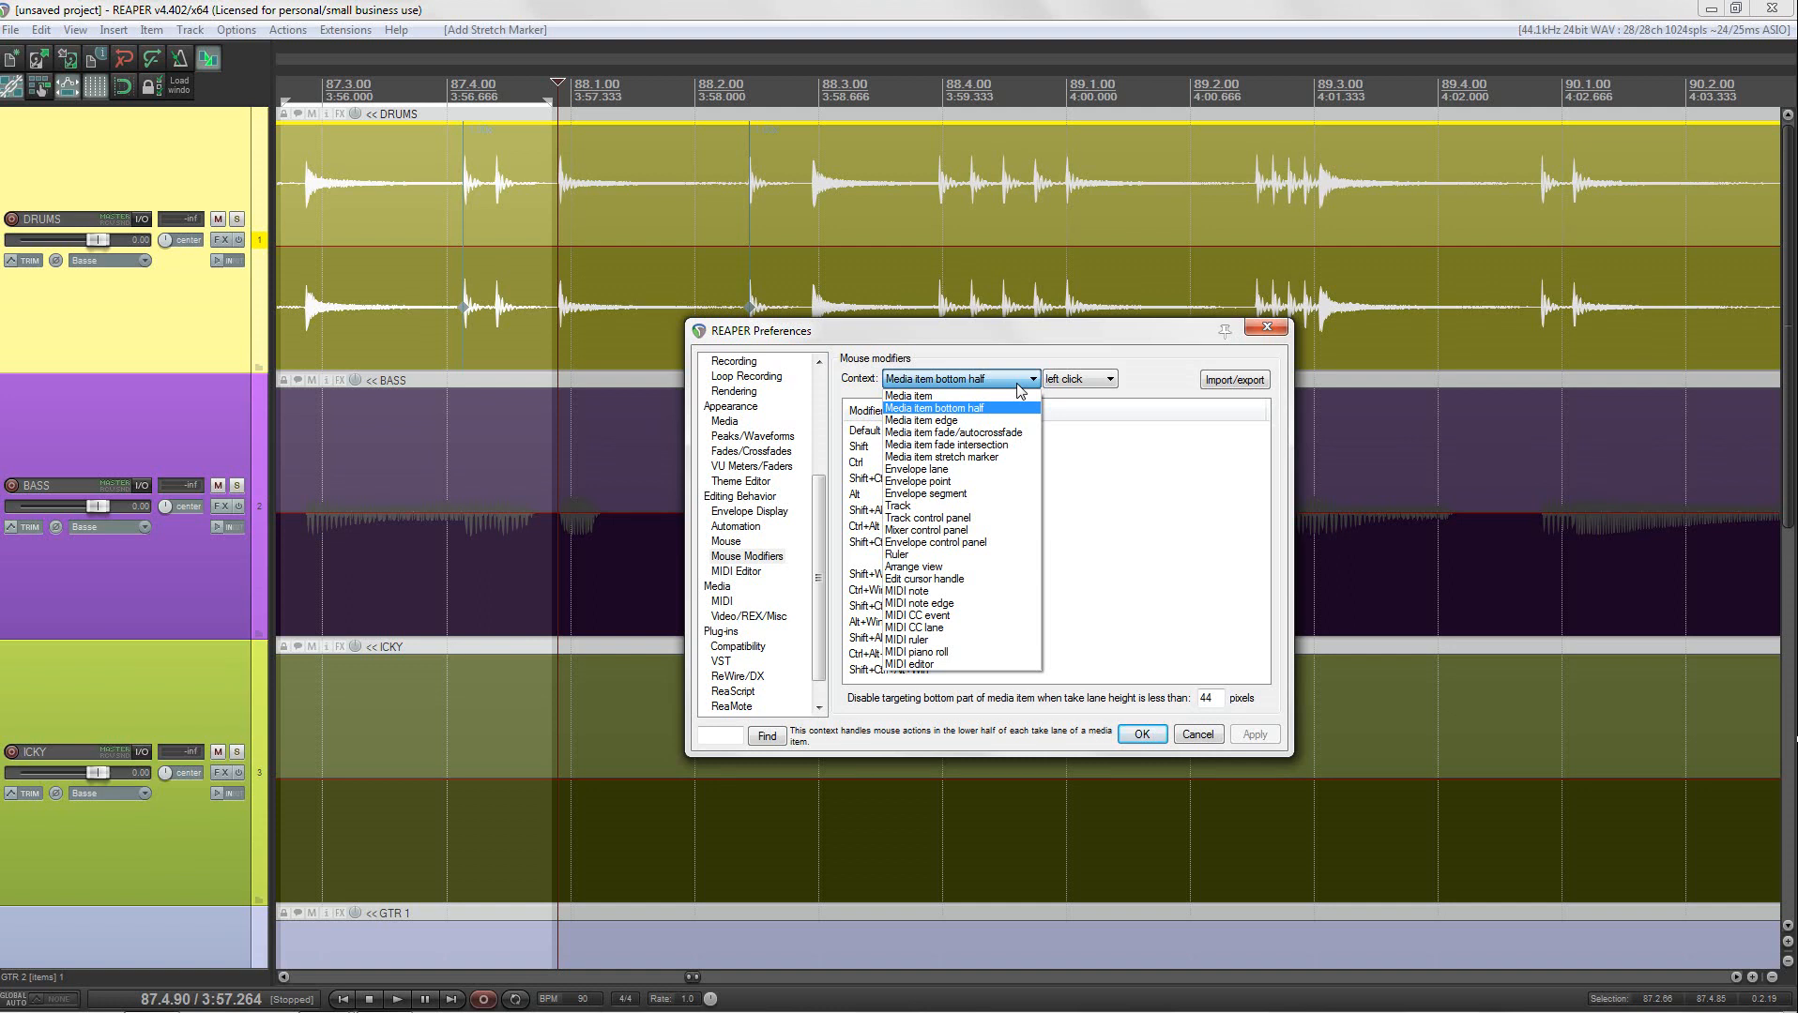
pyautogui.click(936, 396)
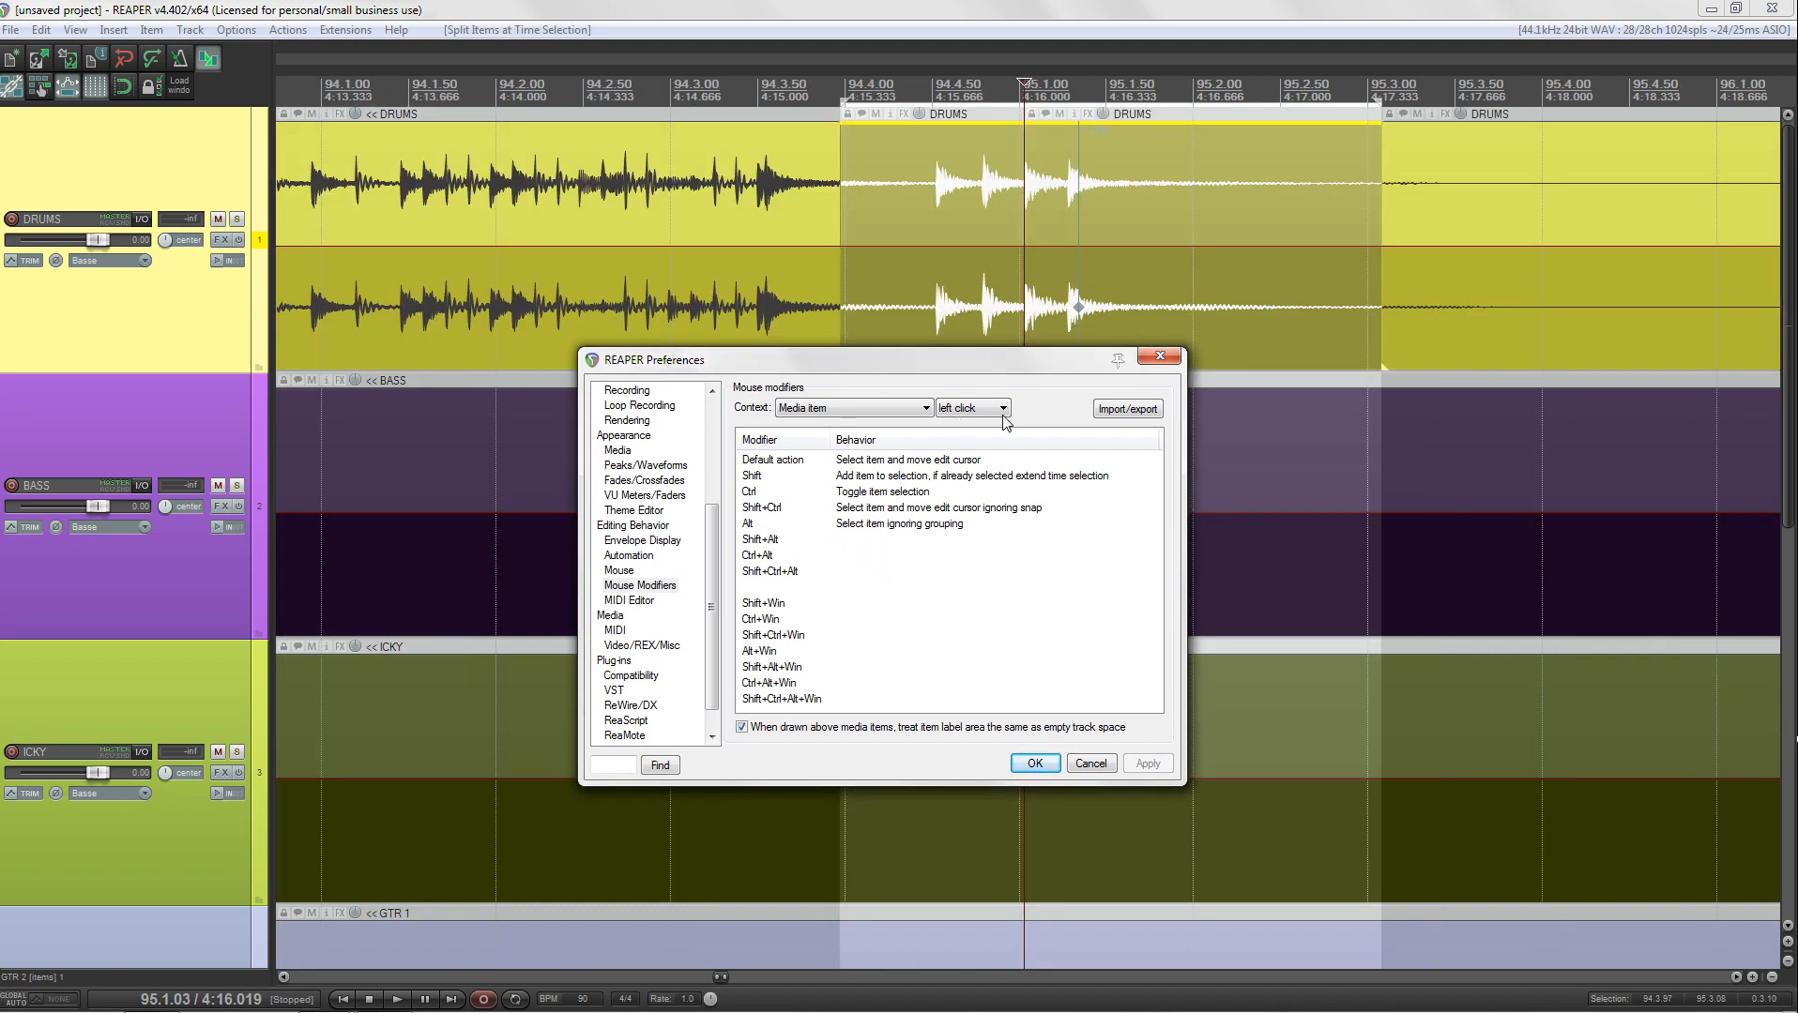
pyautogui.click(996, 409)
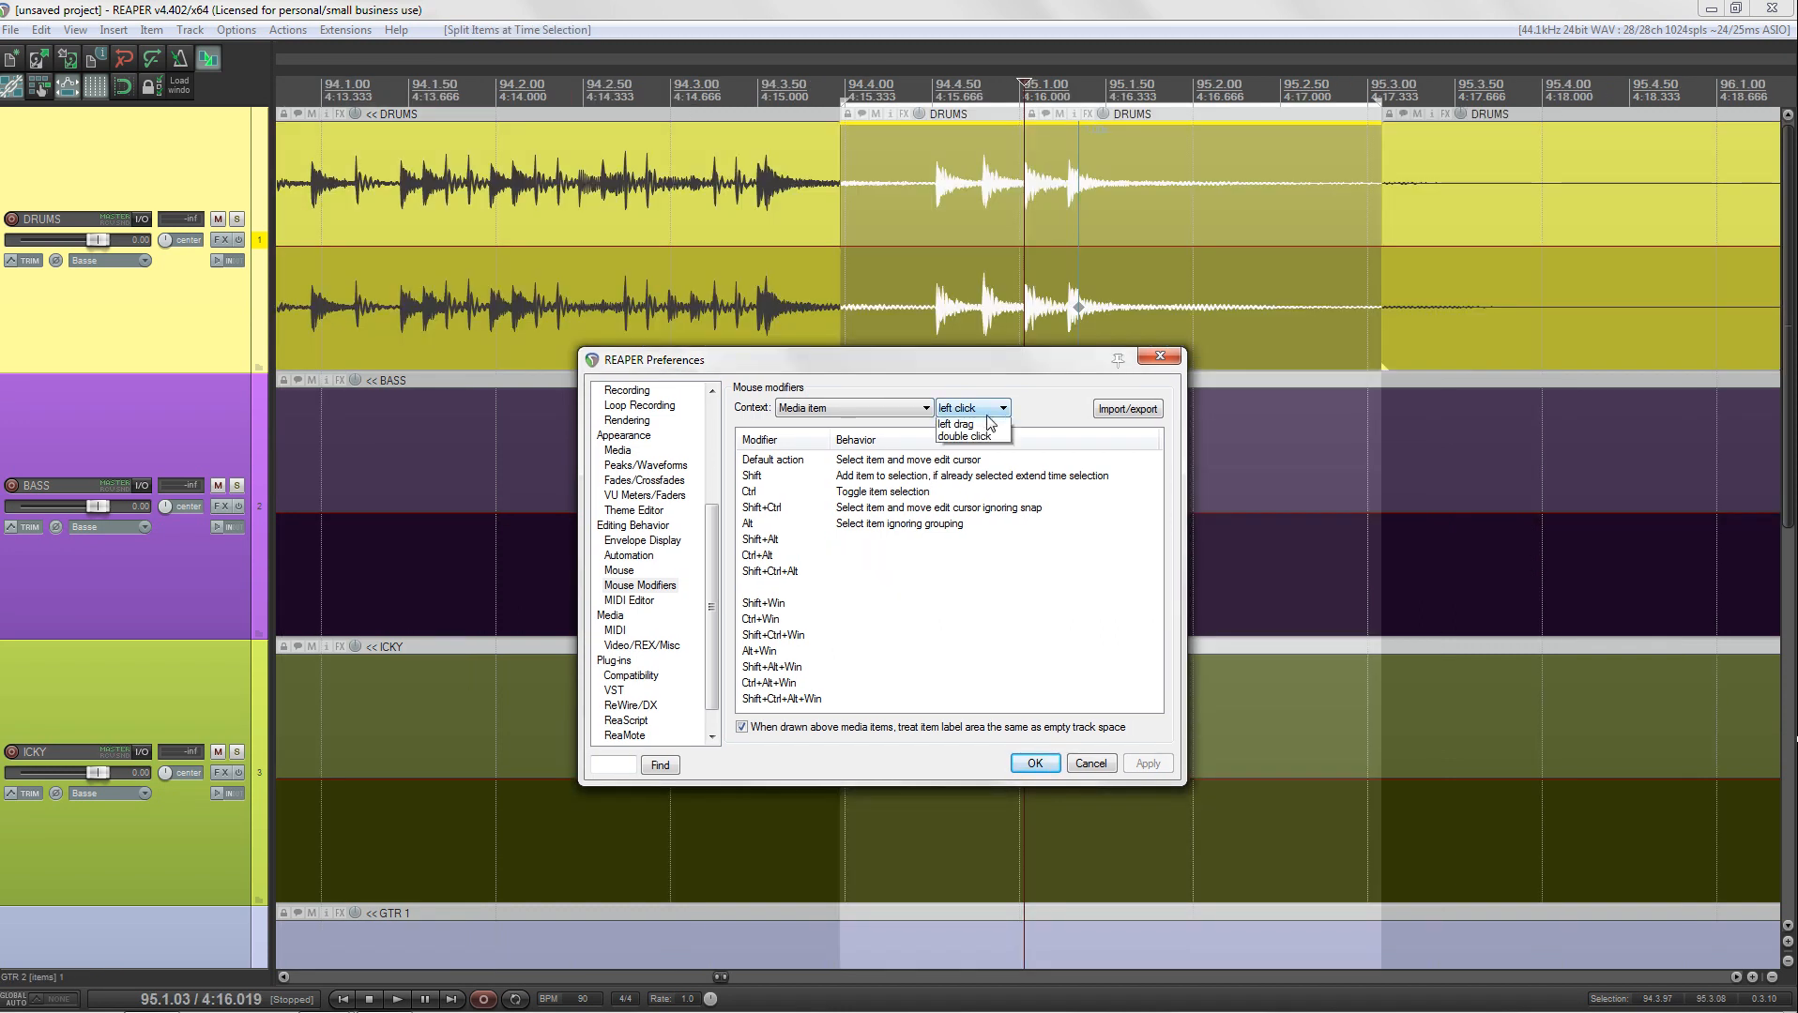
pyautogui.click(979, 438)
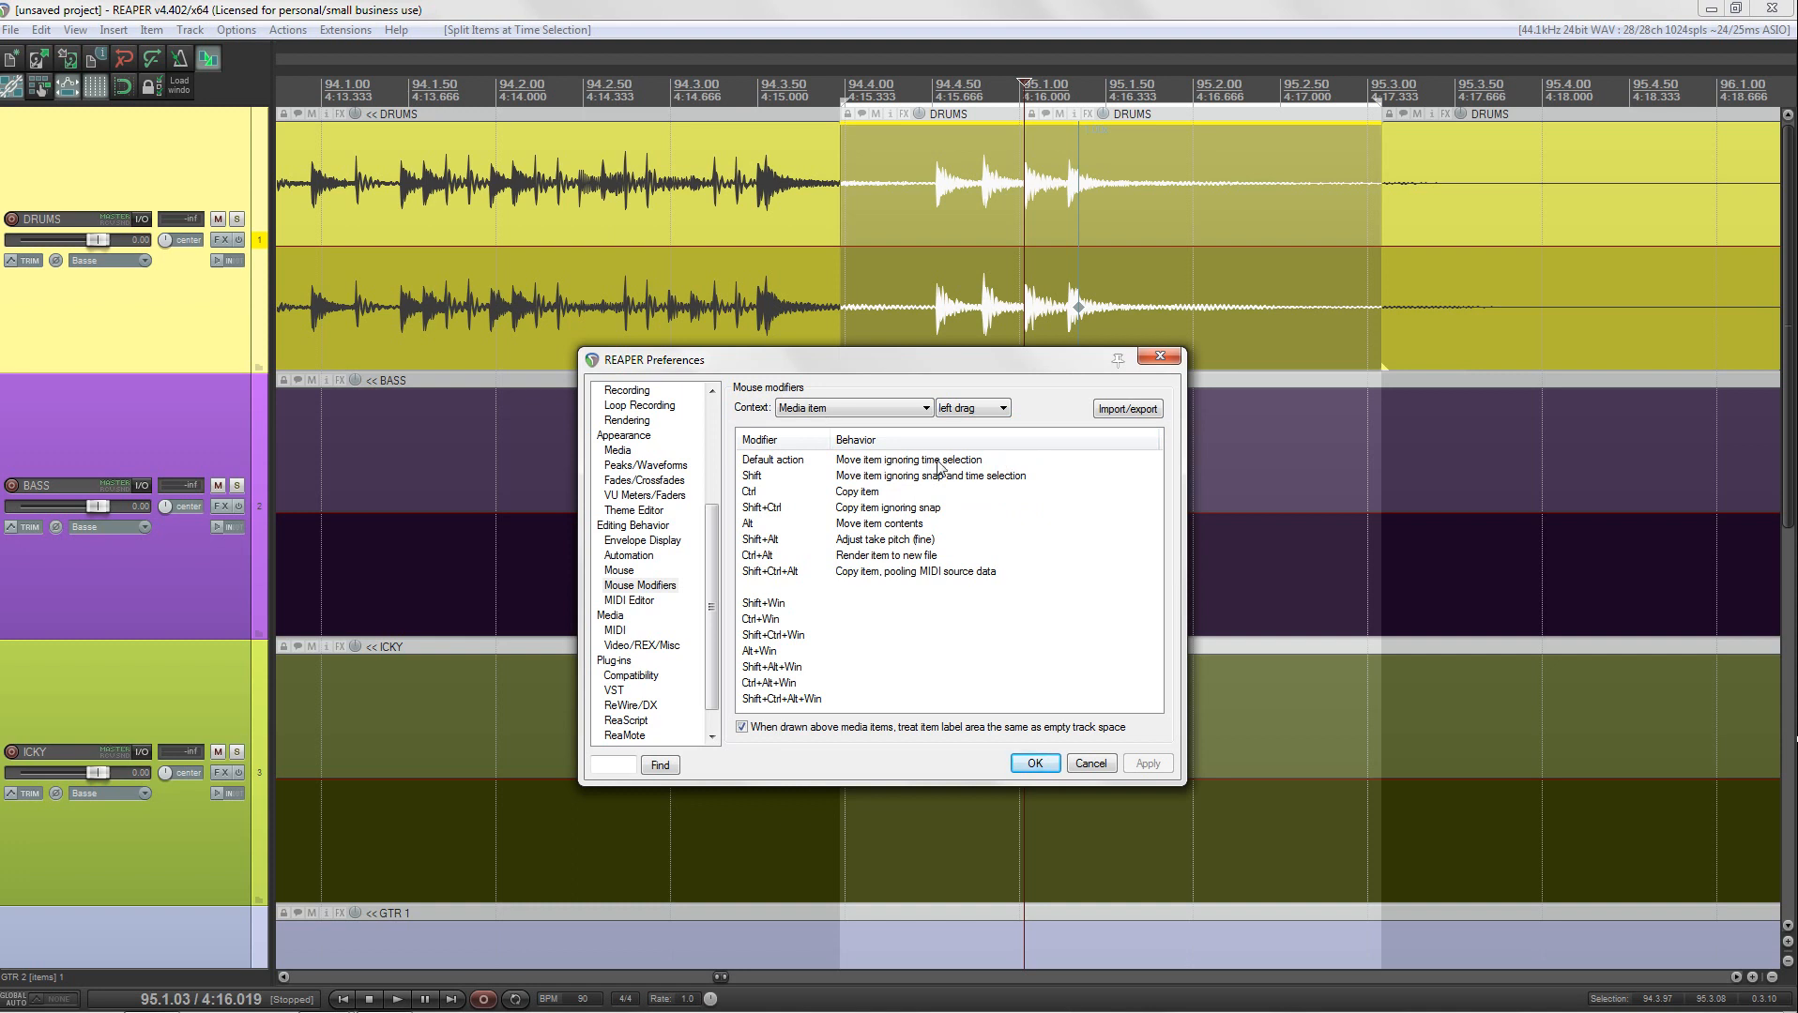
# Step: Nudge the first DRUMS item left, select time 94.4.29 to 95.1.50, and test moving the second DRUMS item across it, undoing that move
pyautogui.click(589, 162)
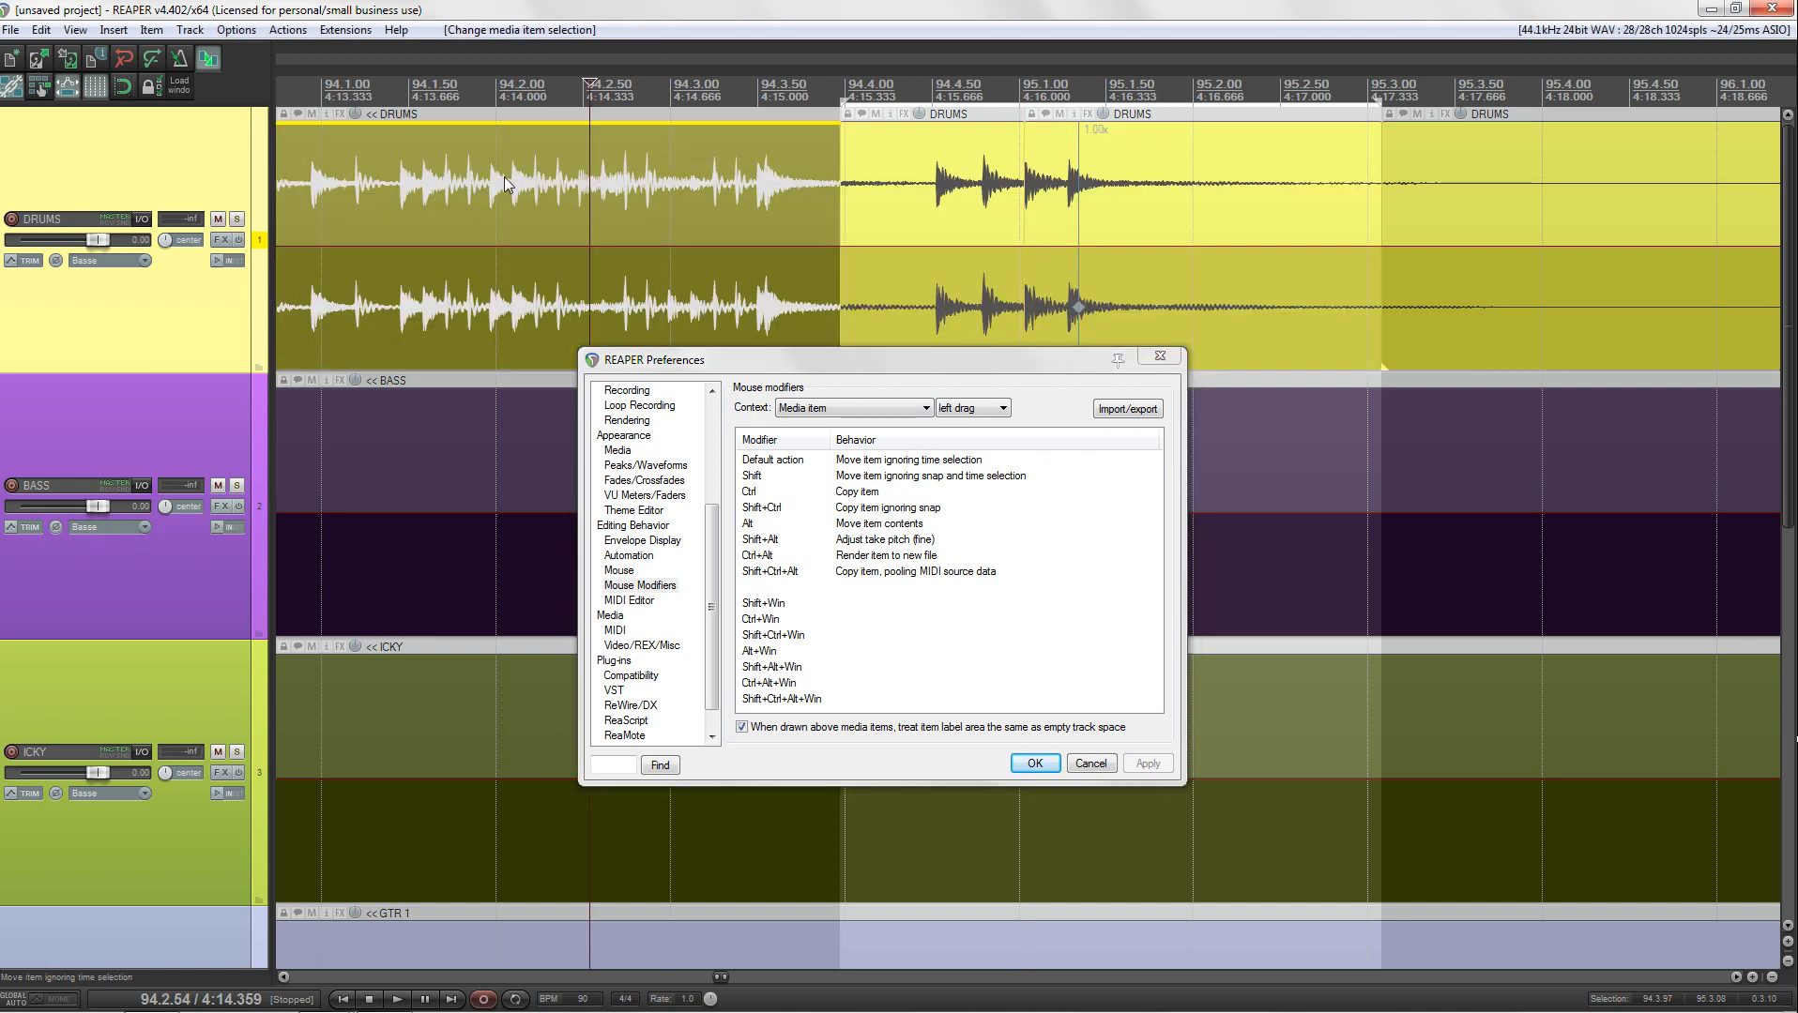
pyautogui.moveTo(504, 177); pyautogui.dragTo(537, 195)
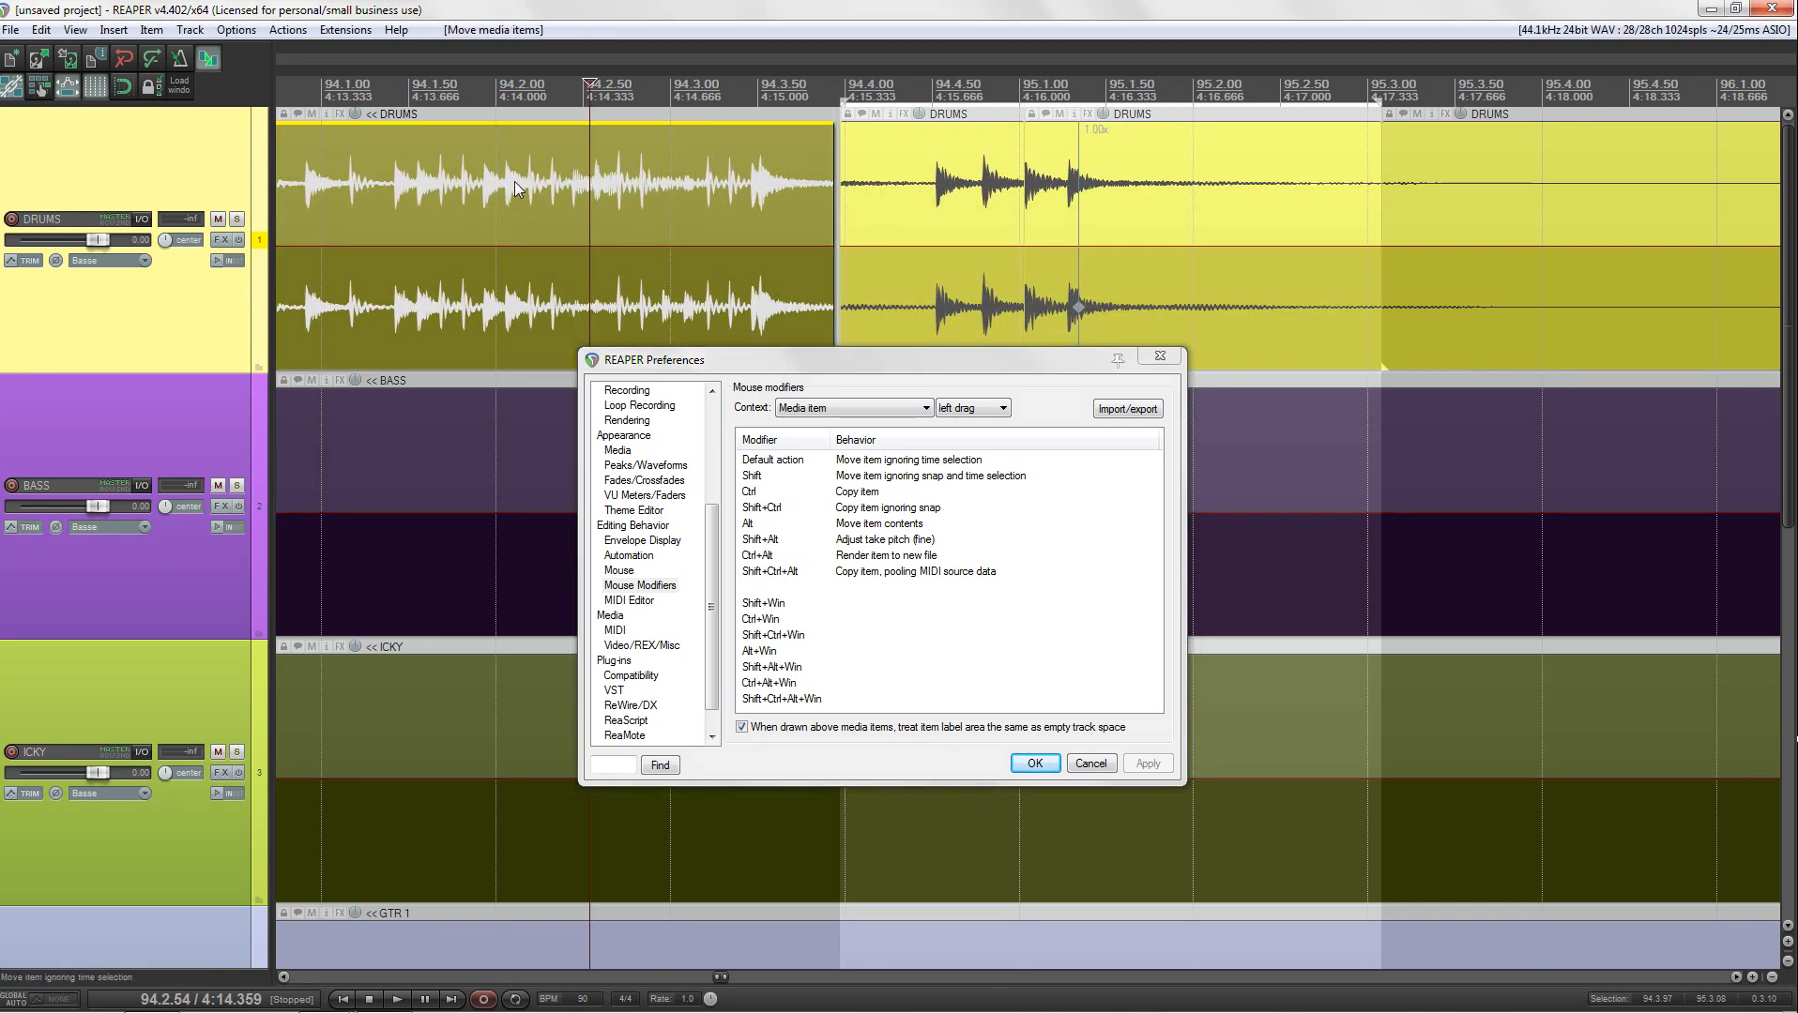
pyautogui.moveTo(896, 103); pyautogui.dragTo(1107, 100)
pyautogui.moveTo(971, 180); pyautogui.dragTo(1191, 181)
pyautogui.hotkey('ctrl', 'z')
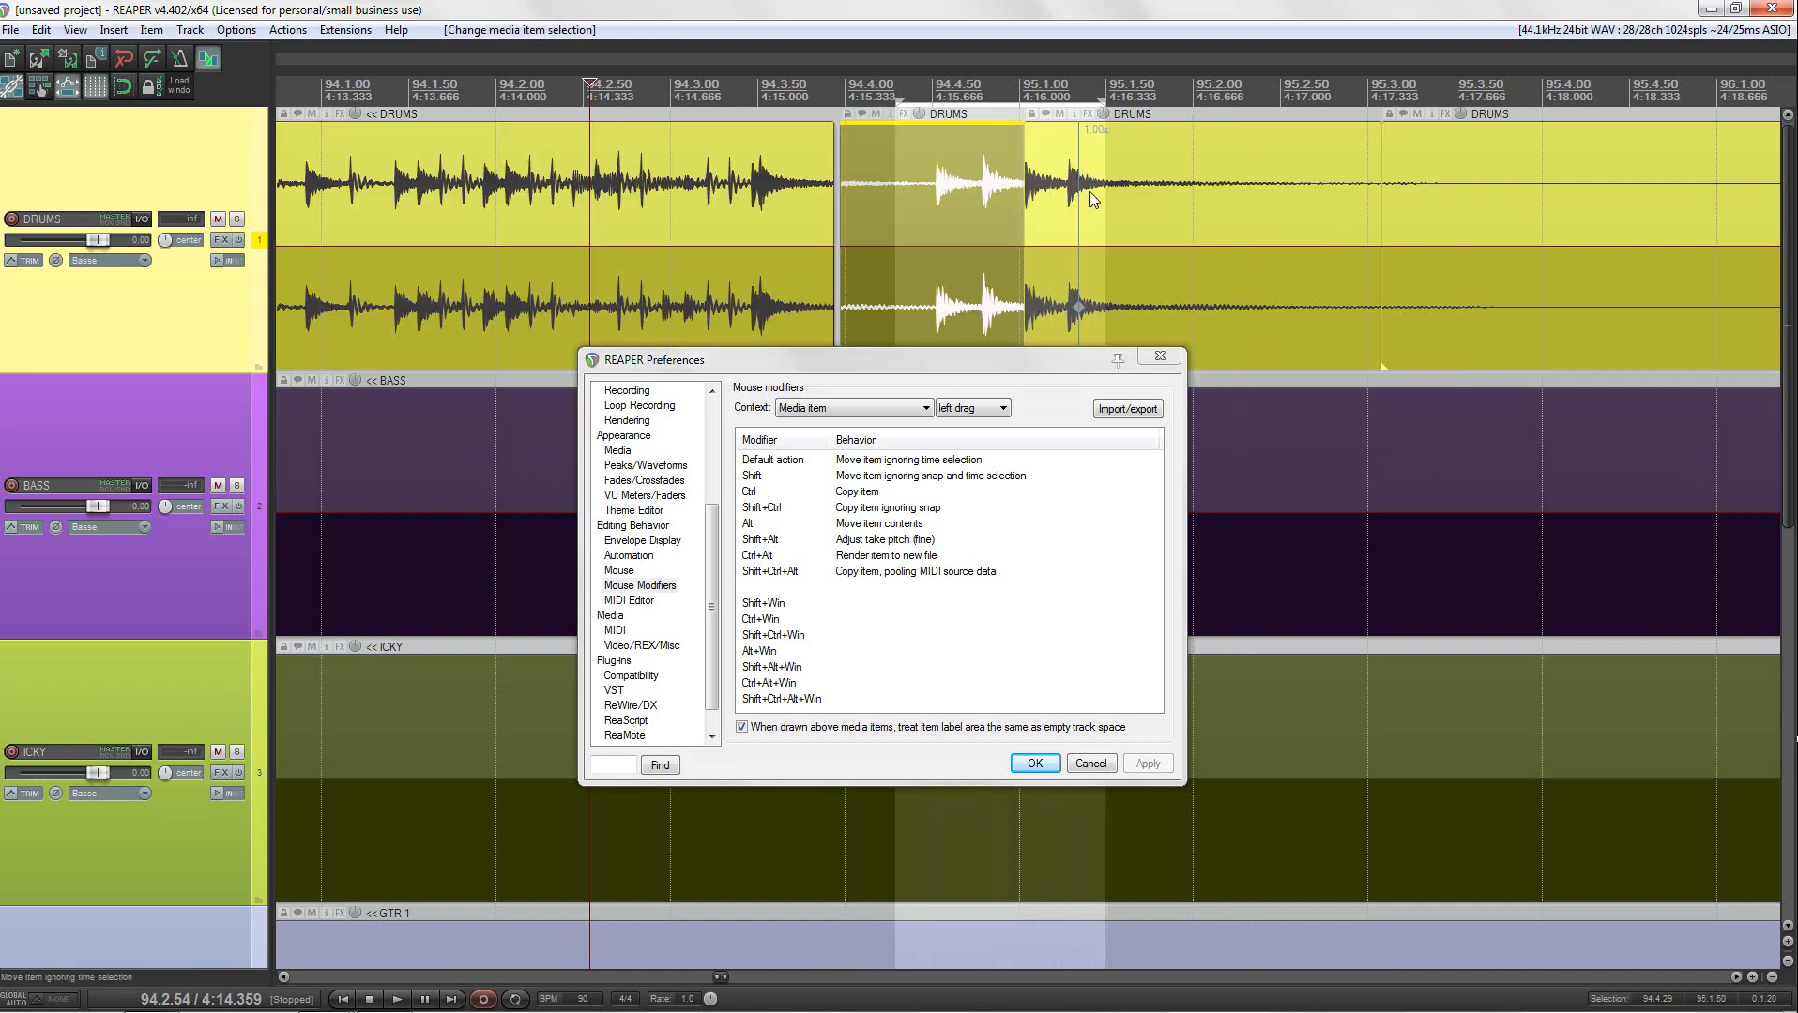
# Step: Select time 95.3.98 to 96.1.33 over the last DRUMS item and move the whole item slightly to the right
pyautogui.moveTo(1477, 217); pyautogui.dragTo(1163, 240)
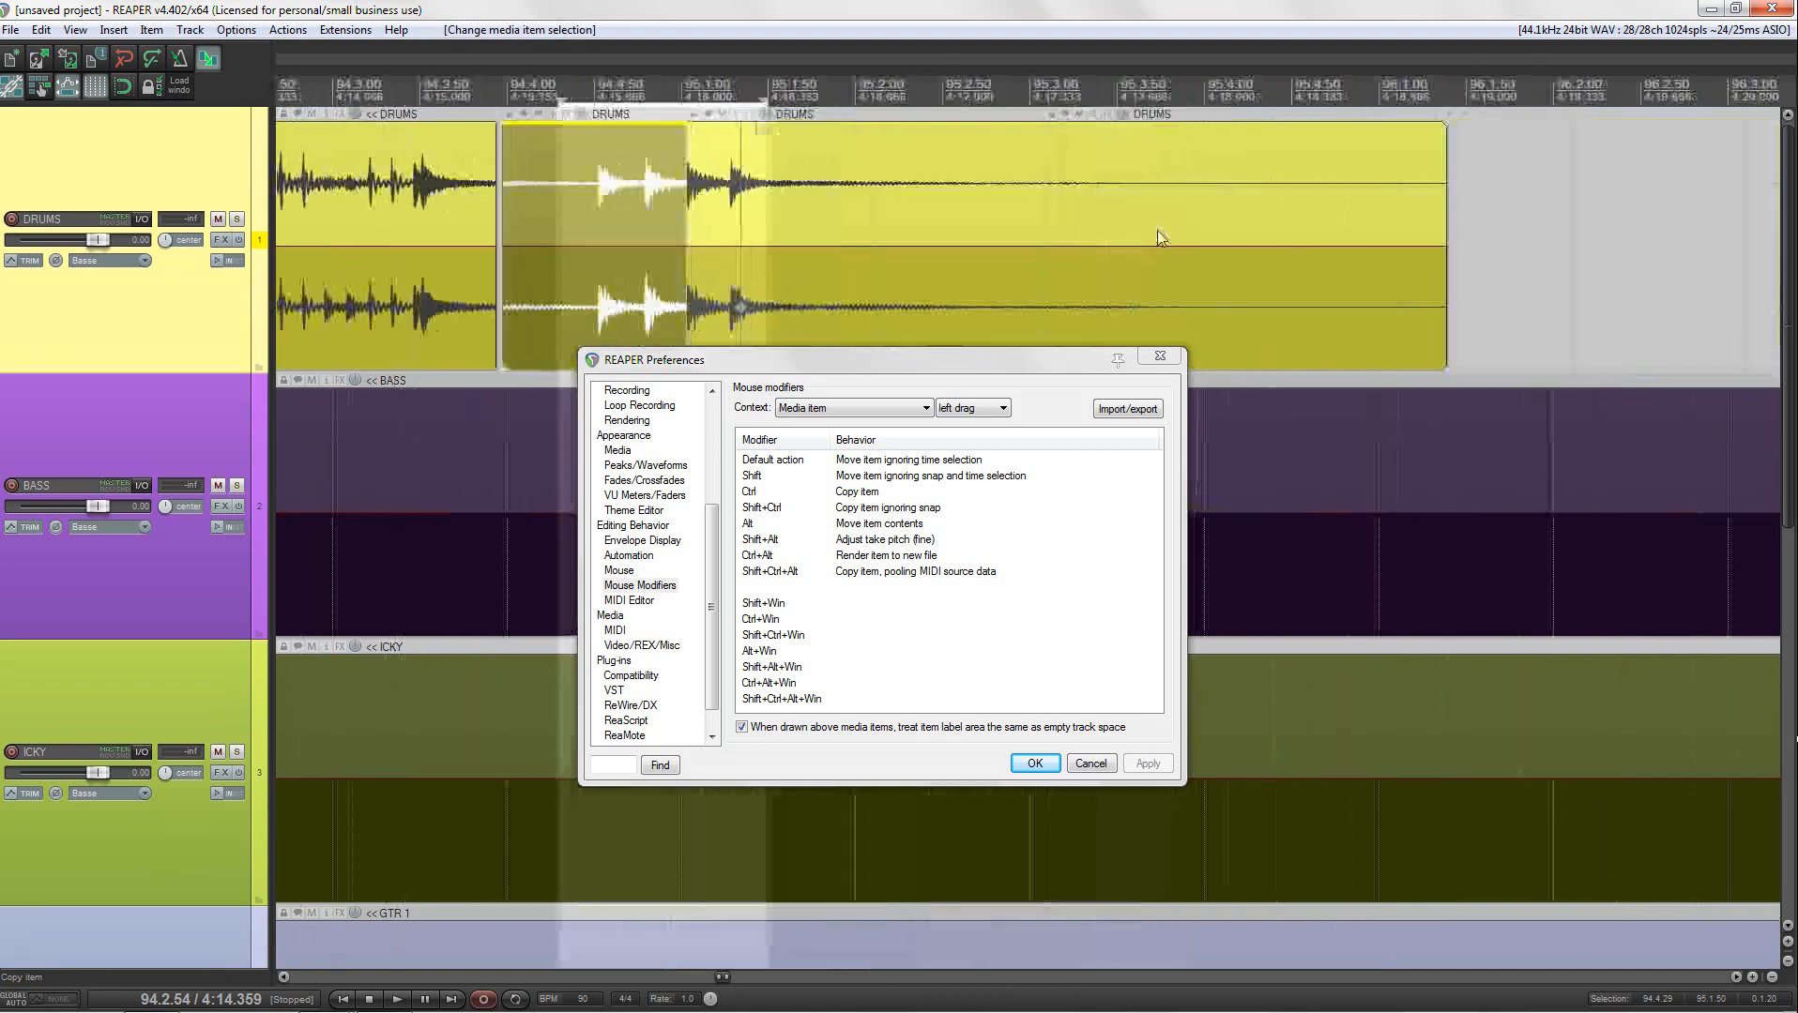
pyautogui.moveTo(1201, 99); pyautogui.dragTo(1436, 99)
pyautogui.moveTo(1297, 201)
pyautogui.mouseDown()
pyautogui.moveTo(1469, 198)
pyautogui.moveTo(1290, 206)
pyautogui.moveTo(1364, 209)
pyautogui.moveTo(1313, 220)
pyautogui.mouseUp()
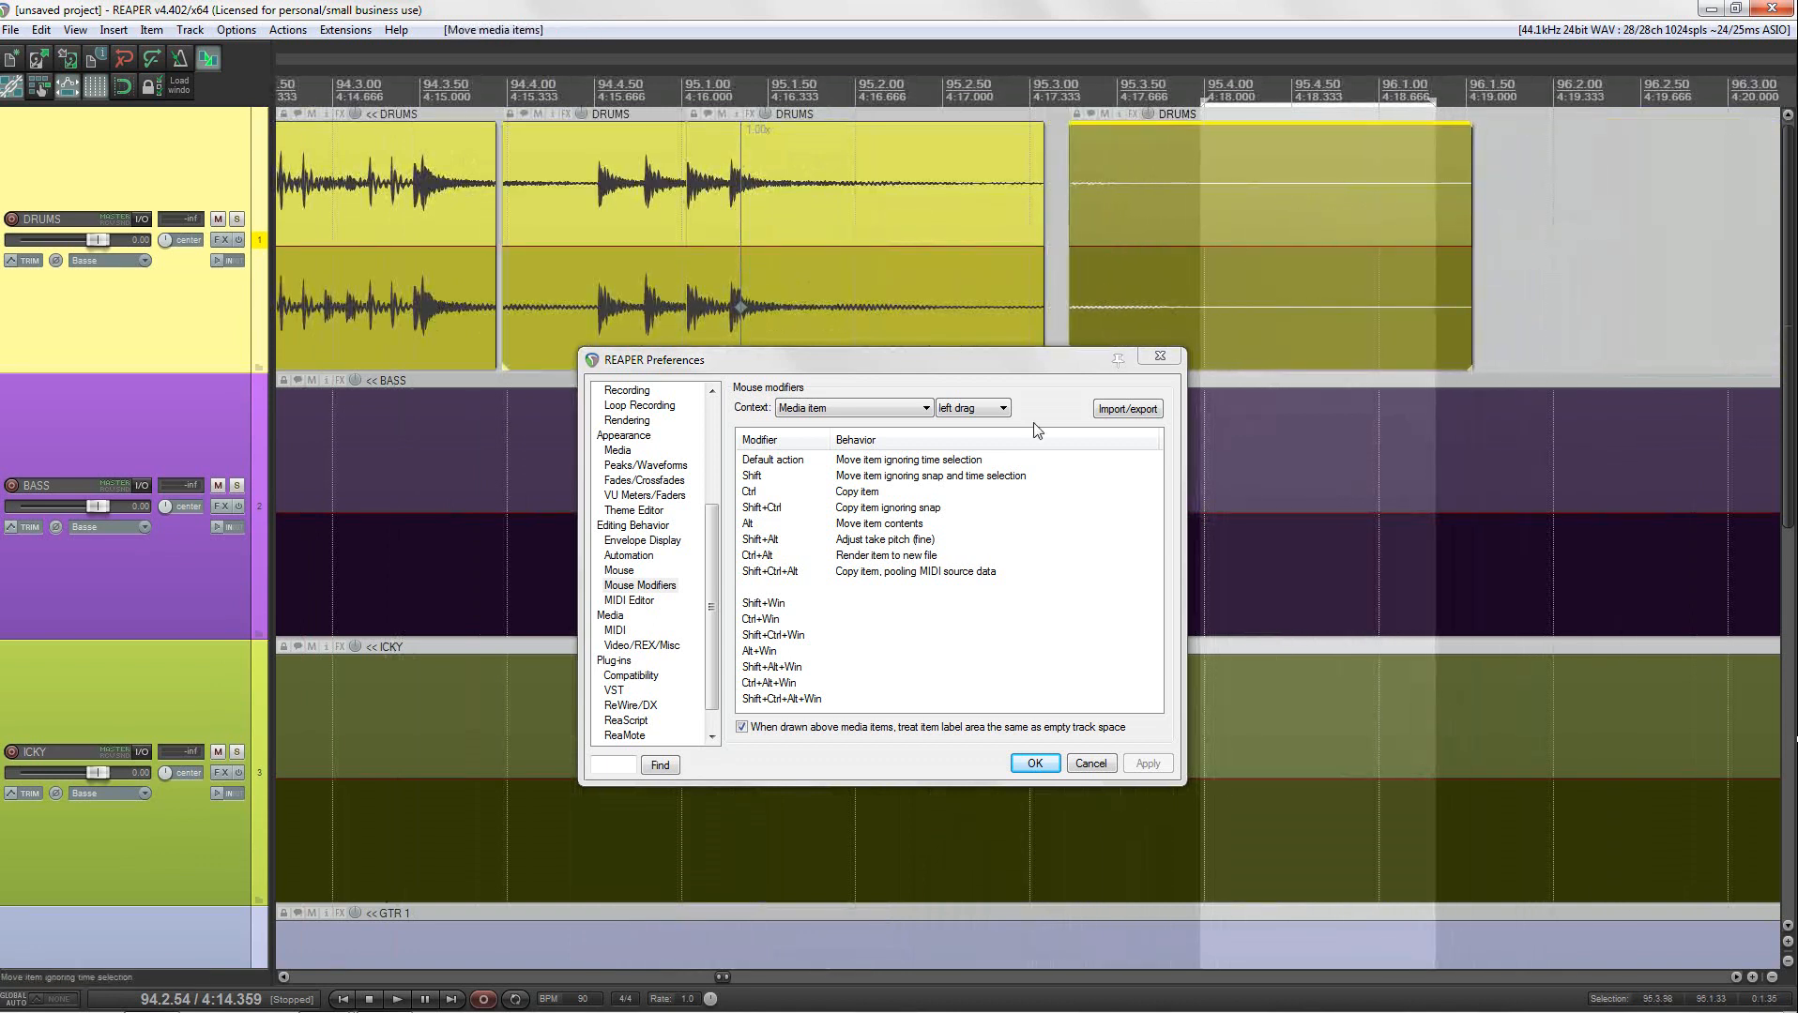
# Step: Set the default left drag for Media item bottom half to Just move, apply it, and test moving the last DRUMS item by each half
pyautogui.click(920, 410)
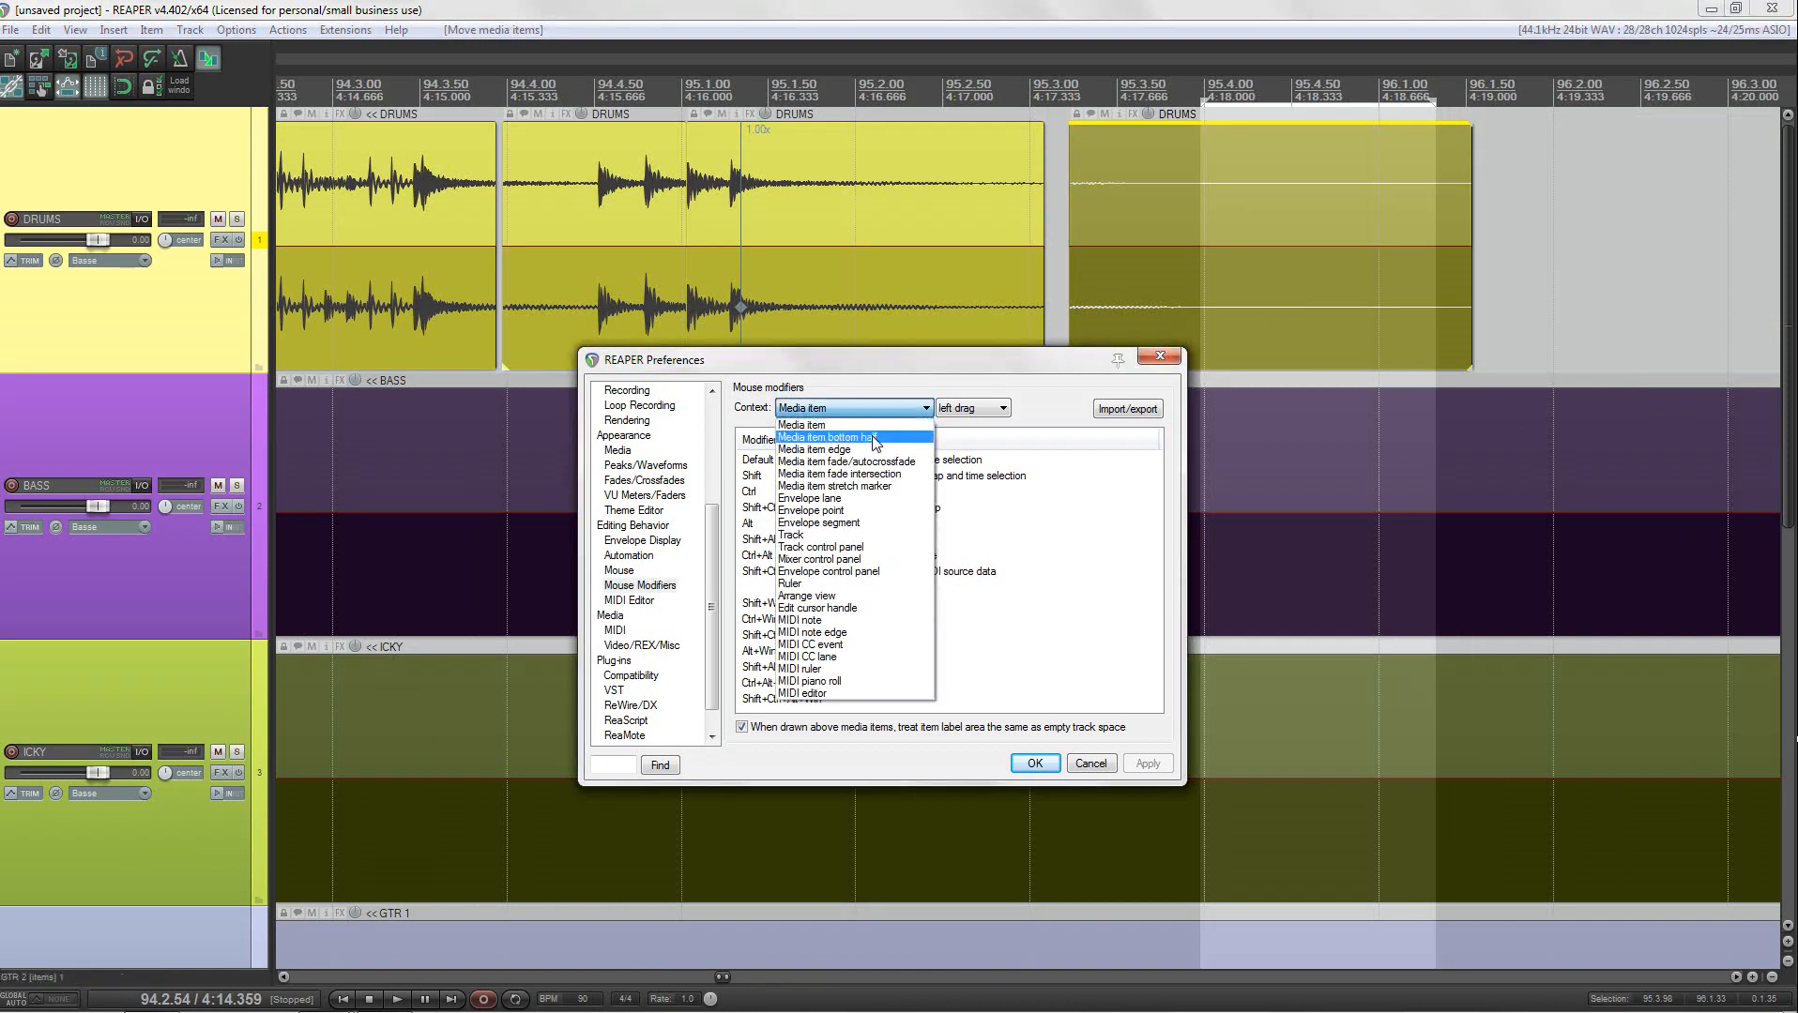
pyautogui.click(876, 437)
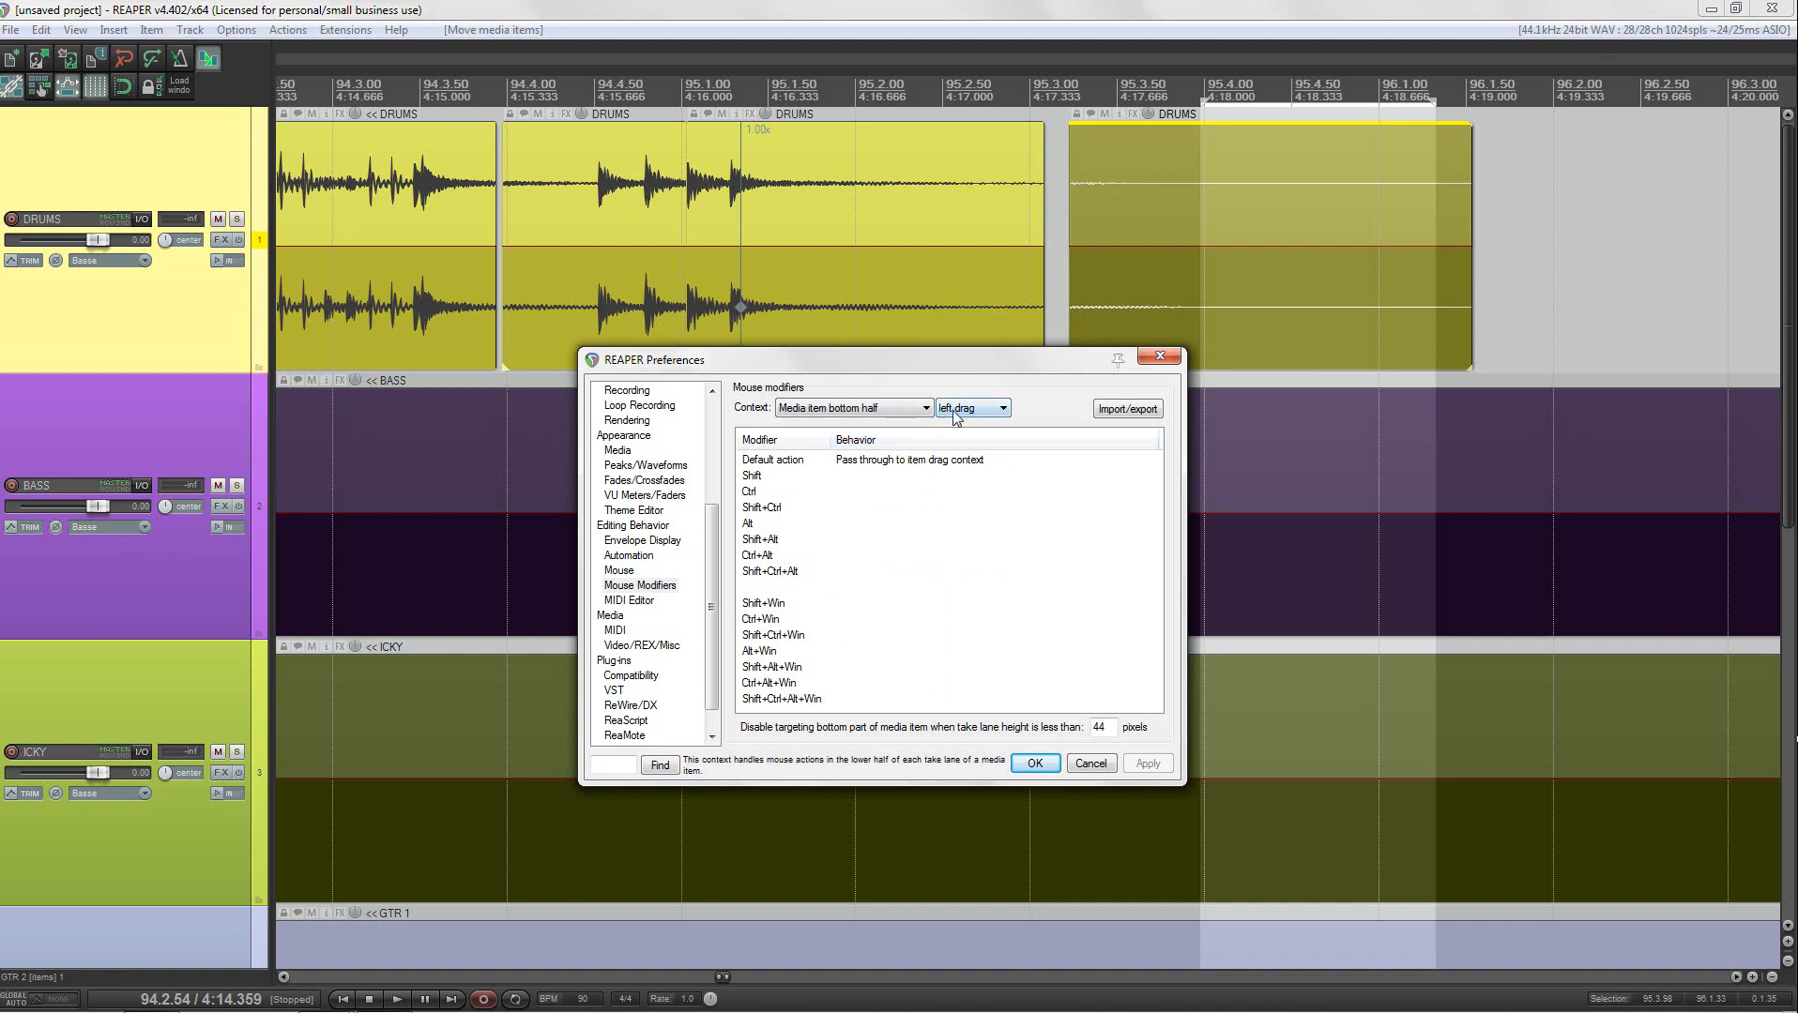
pyautogui.click(868, 461)
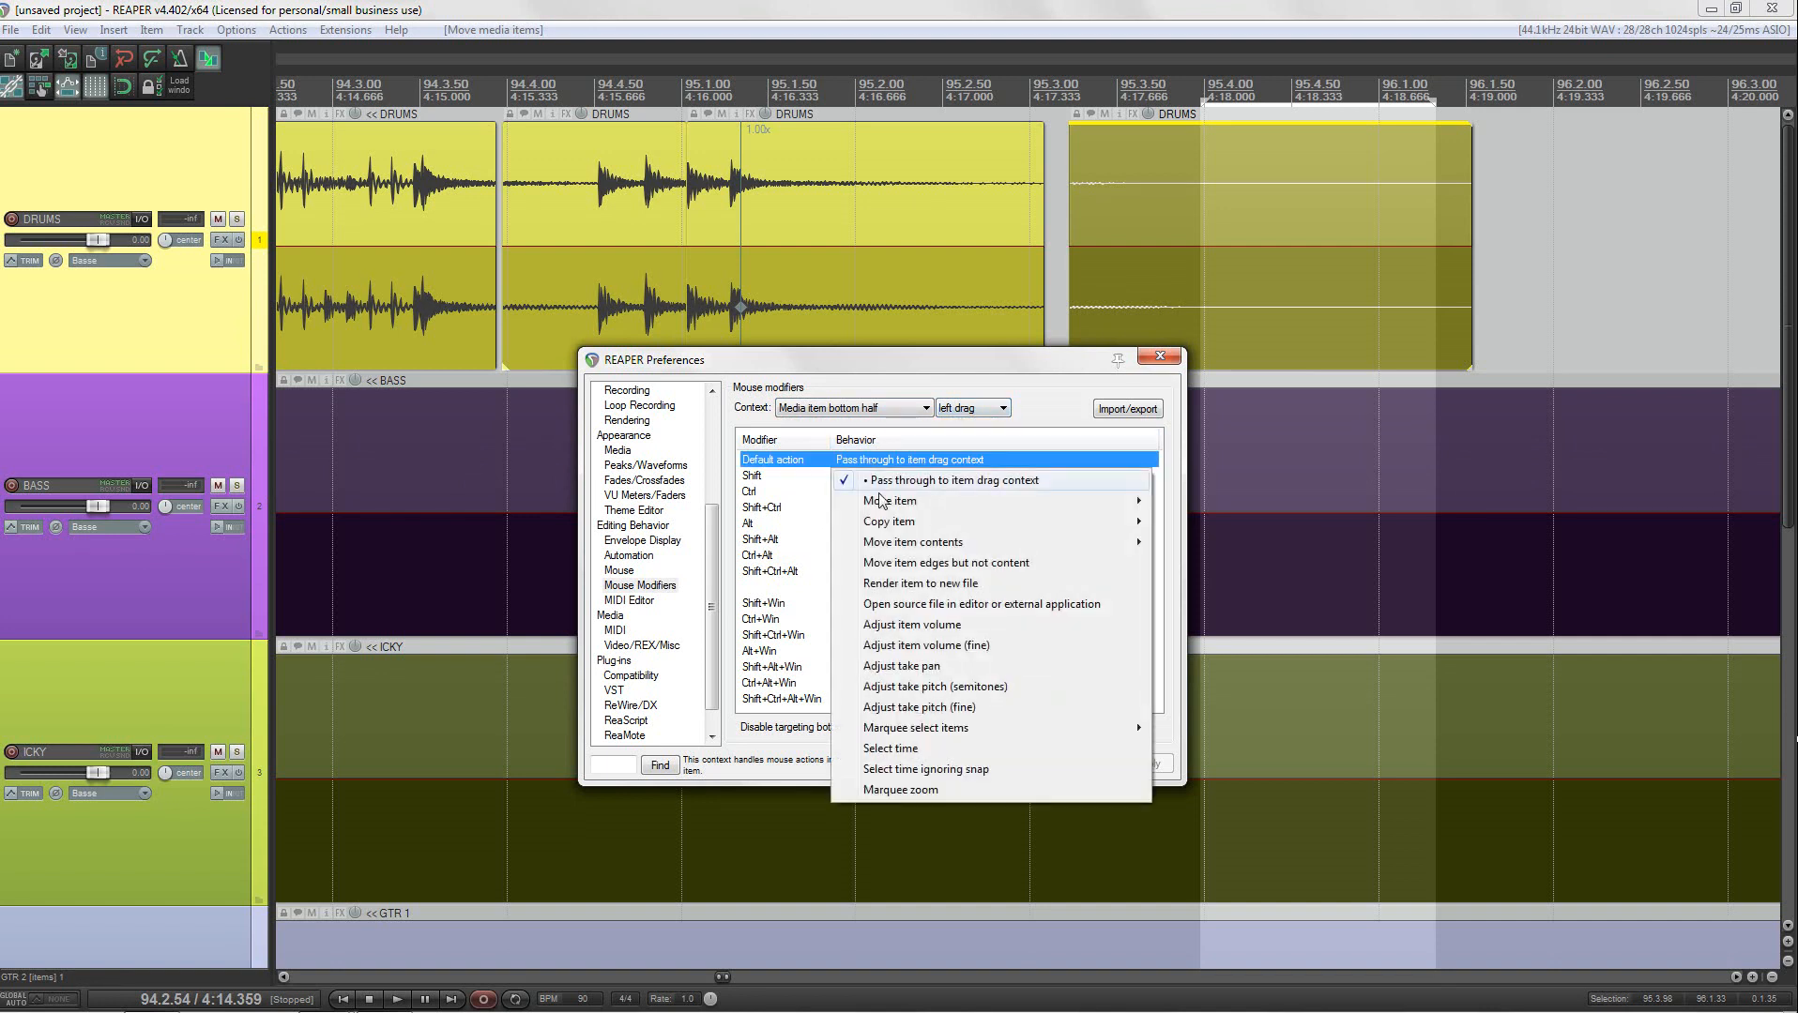
pyautogui.moveTo(1118, 522)
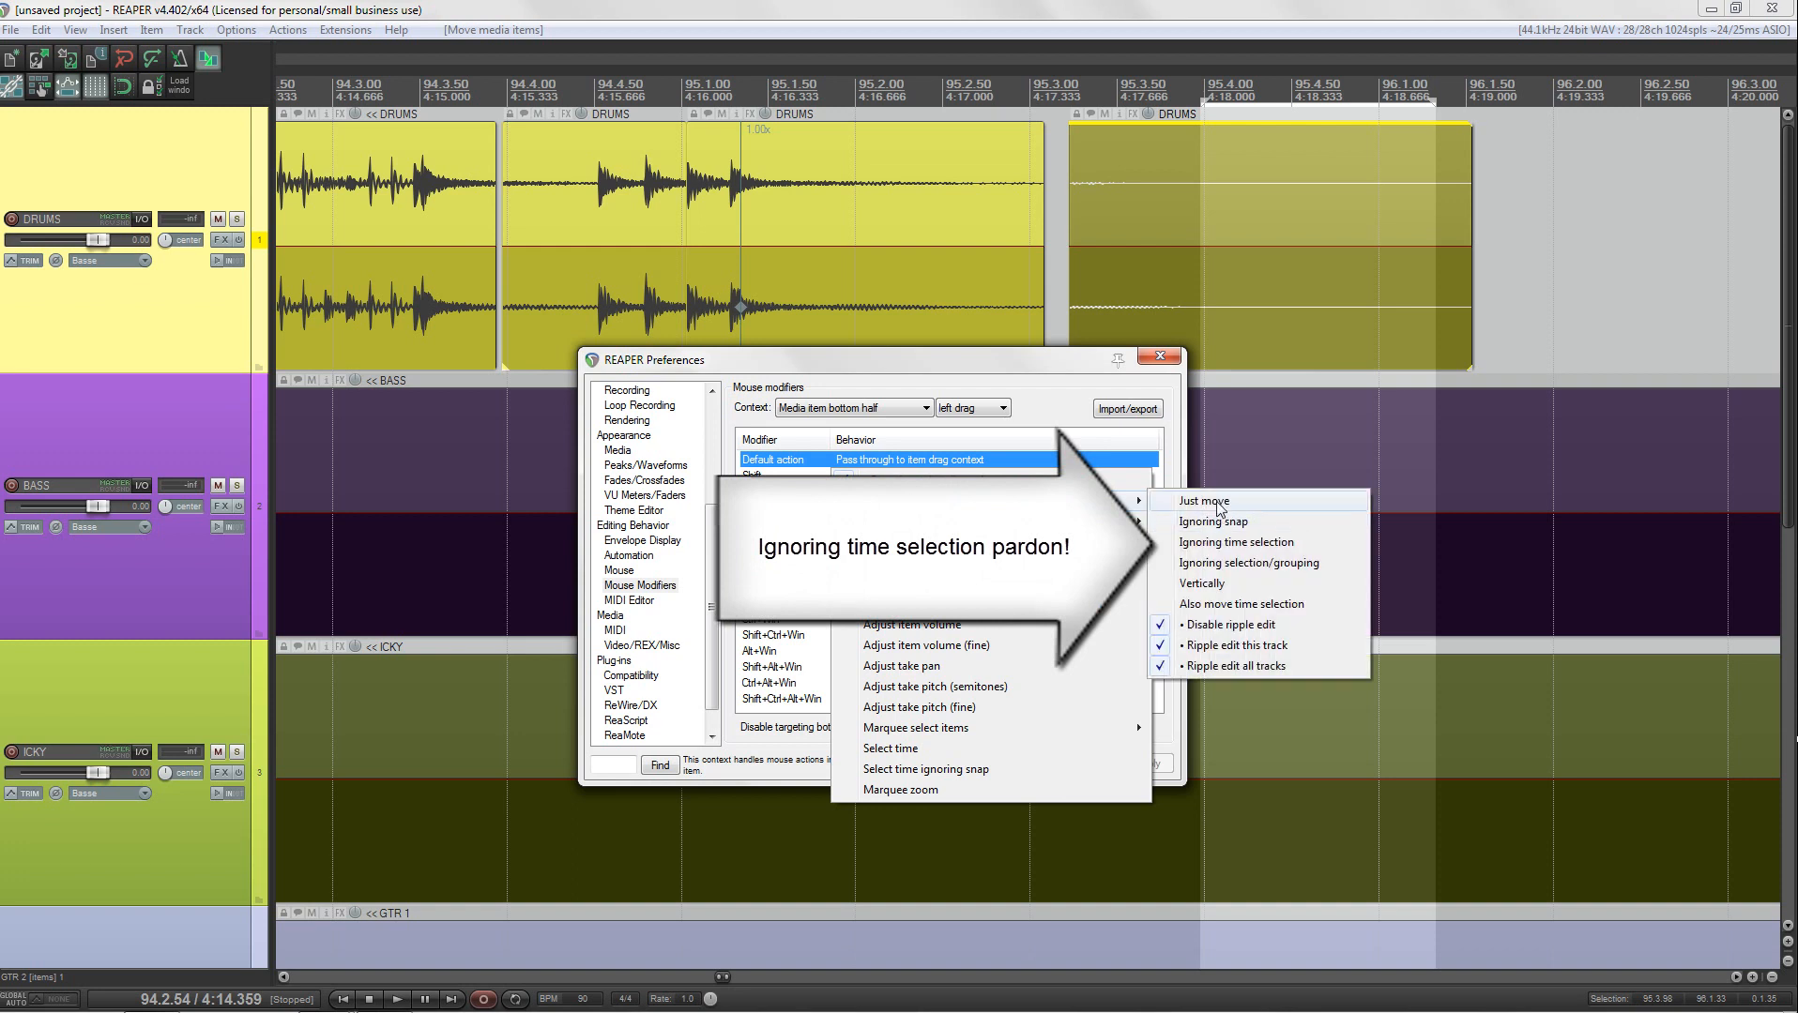
pyautogui.click(1212, 503)
pyautogui.click(1148, 767)
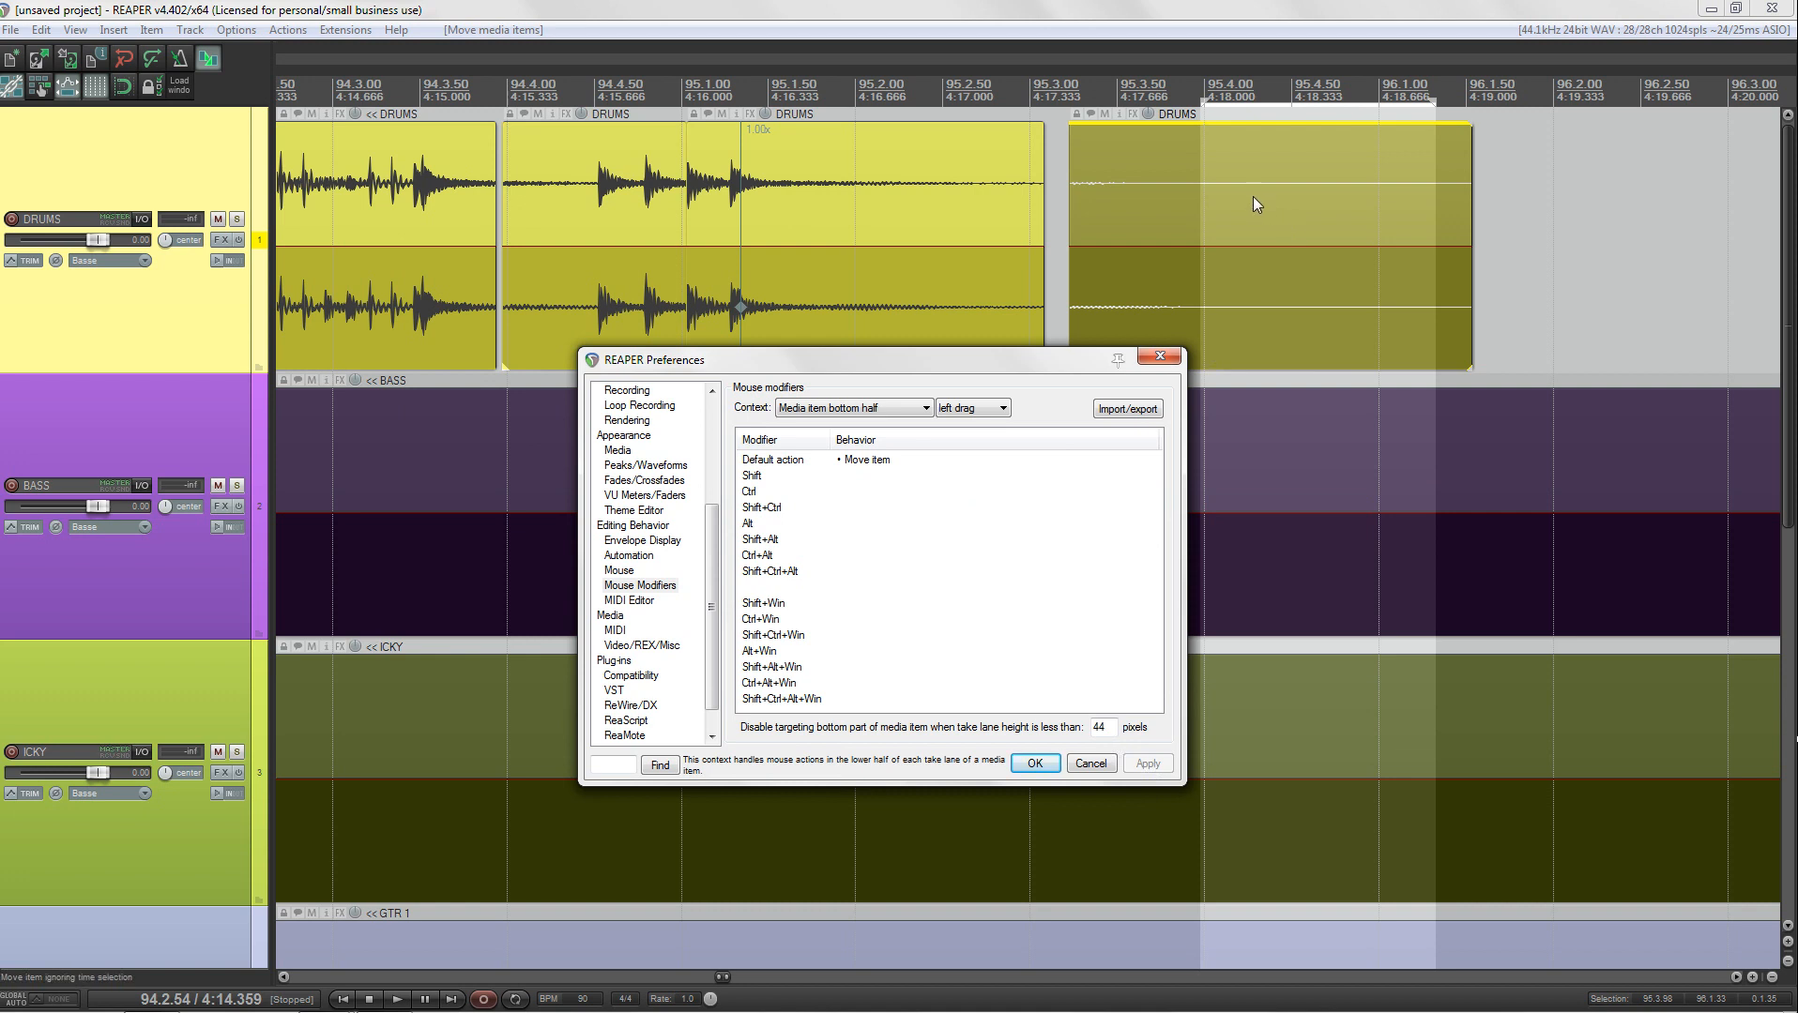
pyautogui.moveTo(1253, 197); pyautogui.dragTo(1290, 192)
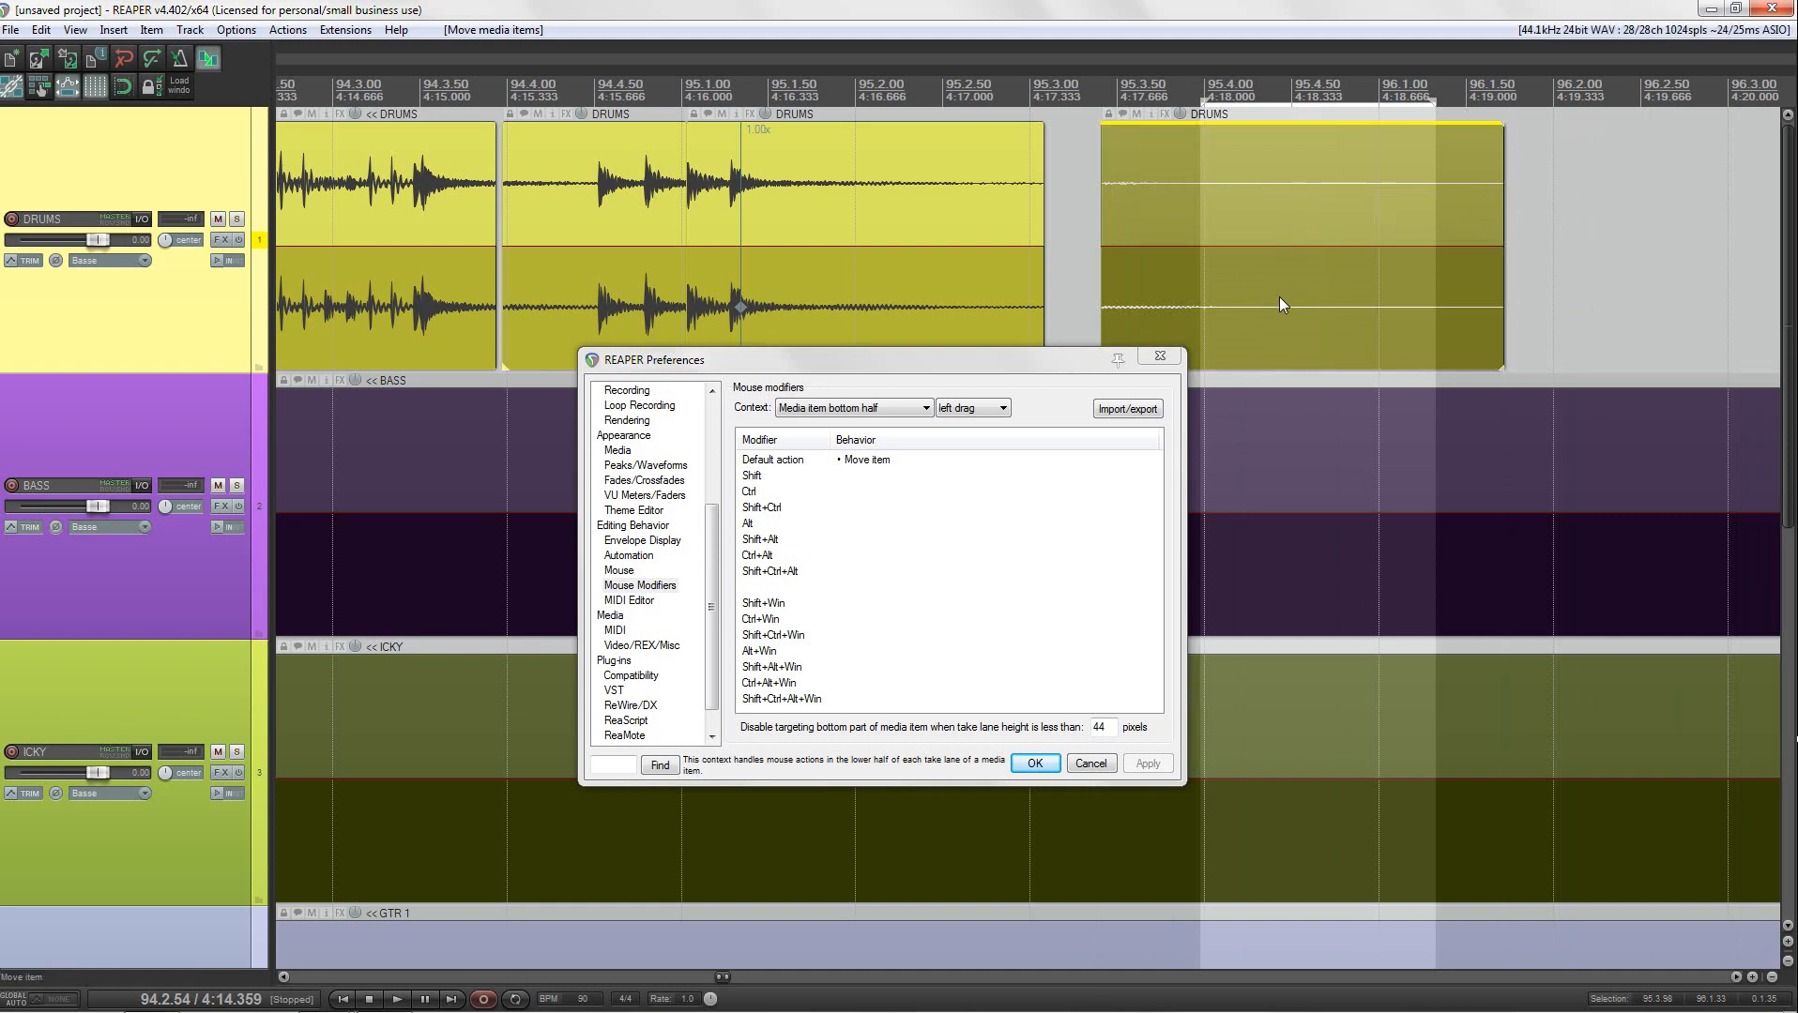
pyautogui.moveTo(1279, 298)
pyautogui.mouseDown()
pyautogui.moveTo(1653, 303)
pyautogui.moveTo(1285, 283)
pyautogui.mouseUp()
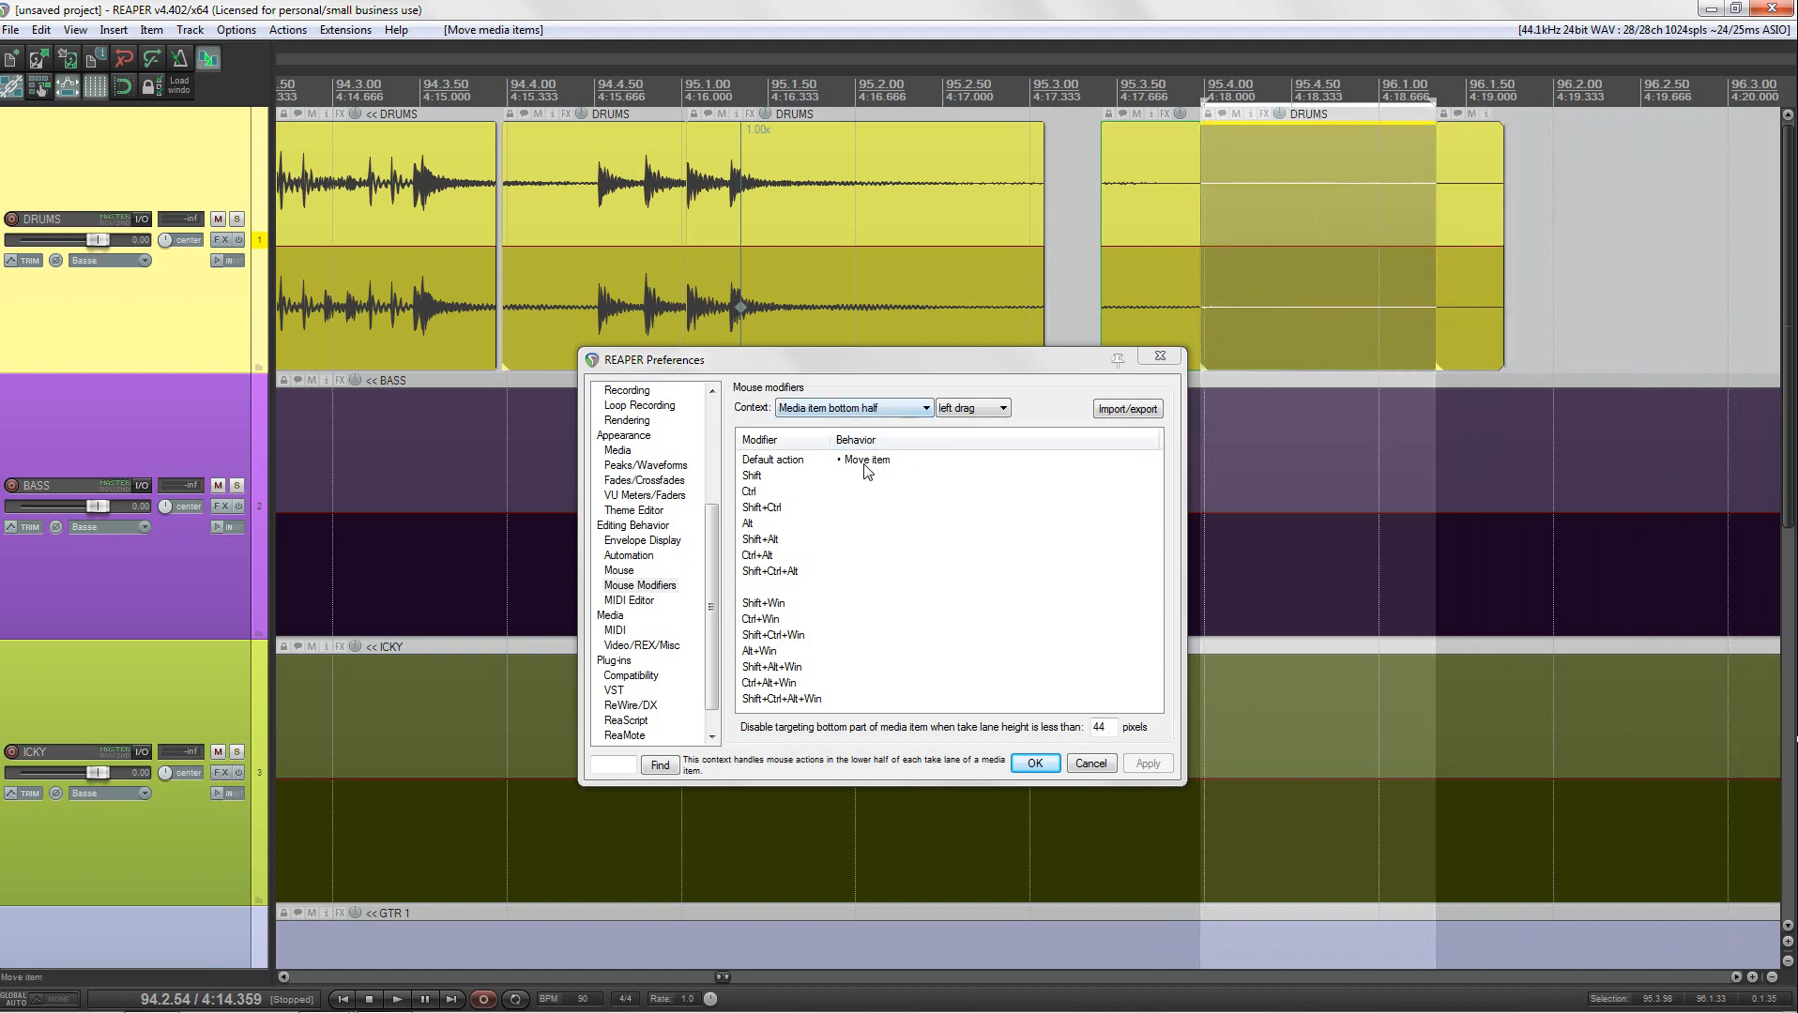
# Step: Set the Ctrl left drag for the Media item context to Copy item ignoring time selection and apply it
pyautogui.click(925, 408)
pyautogui.click(864, 445)
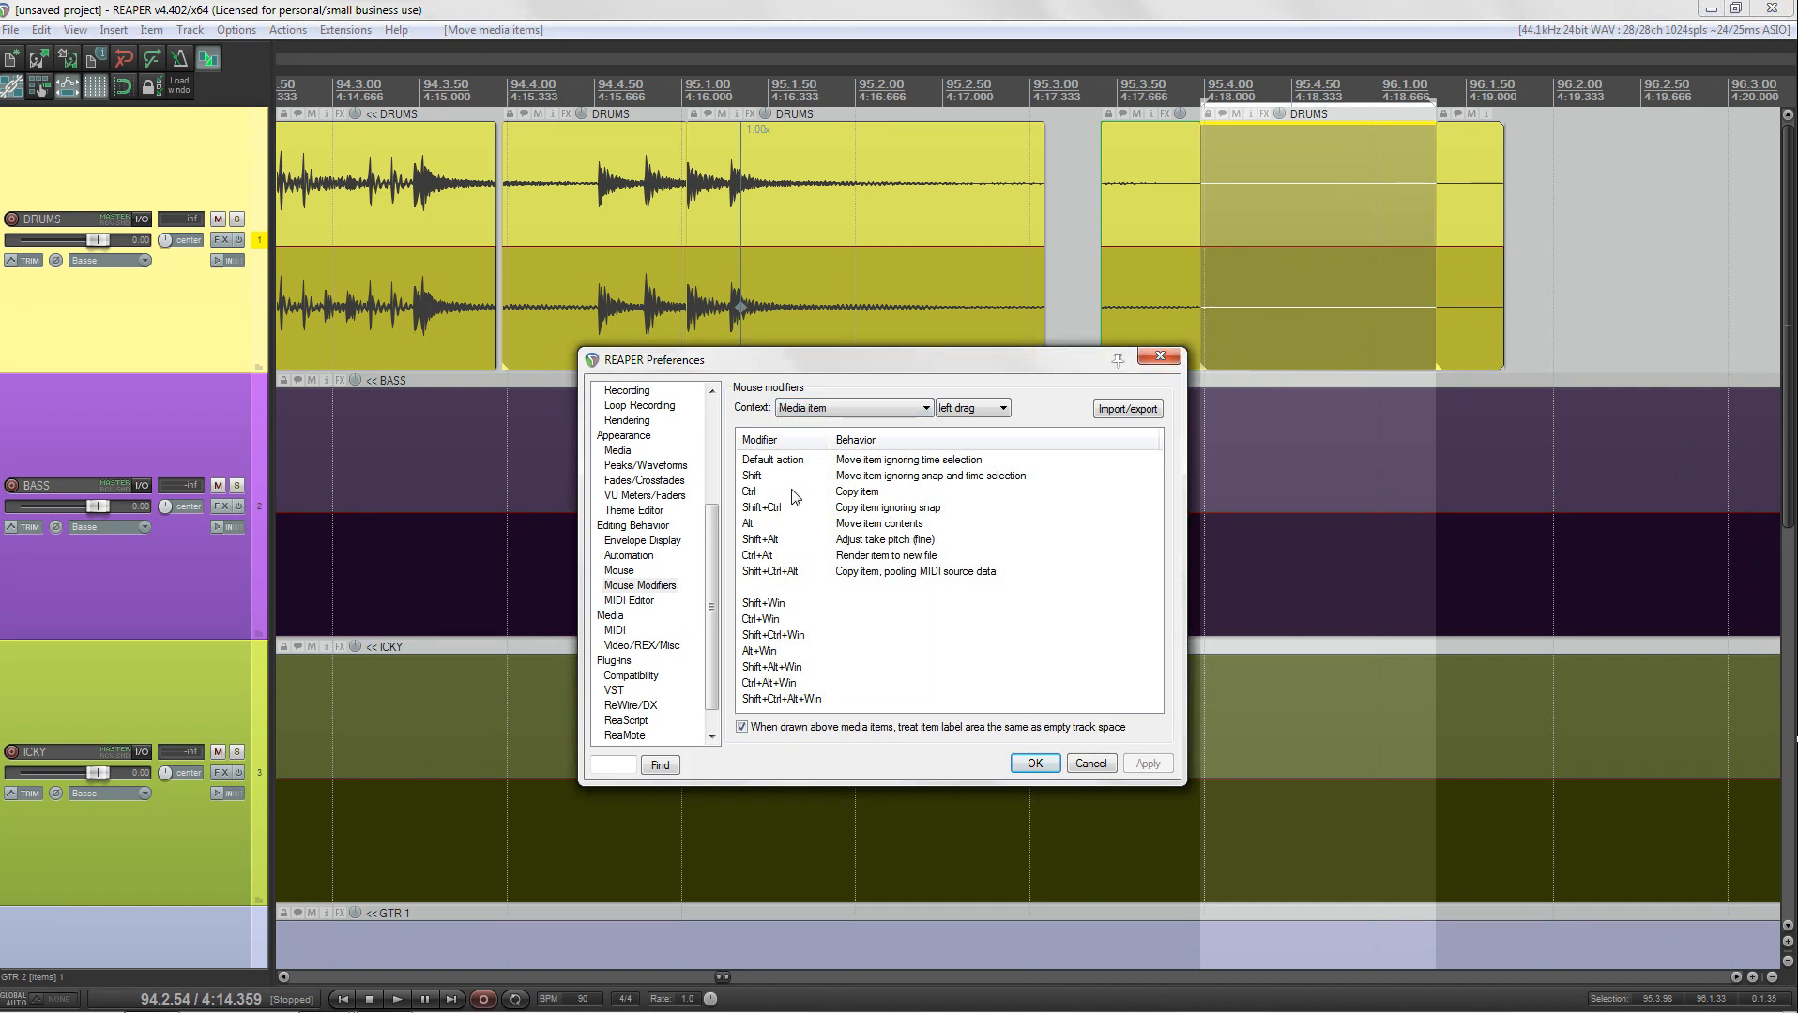
pyautogui.click(861, 497)
pyautogui.moveTo(979, 582)
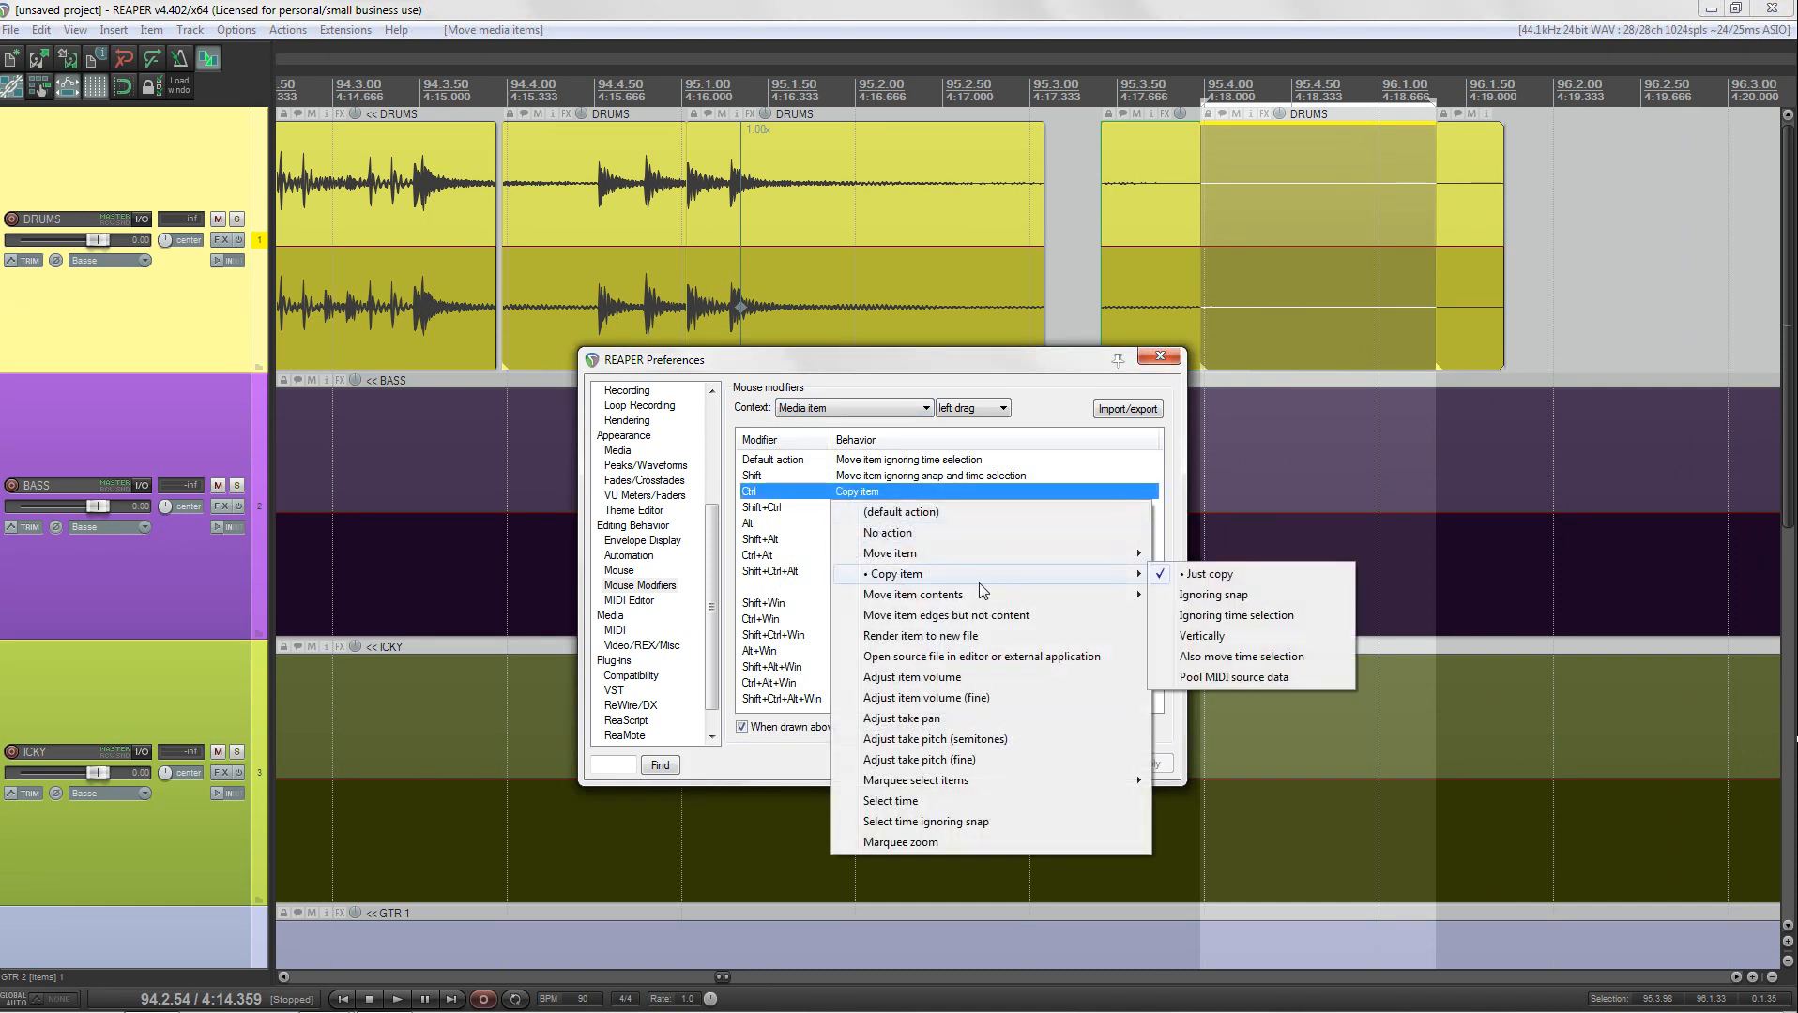
pyautogui.click(1220, 616)
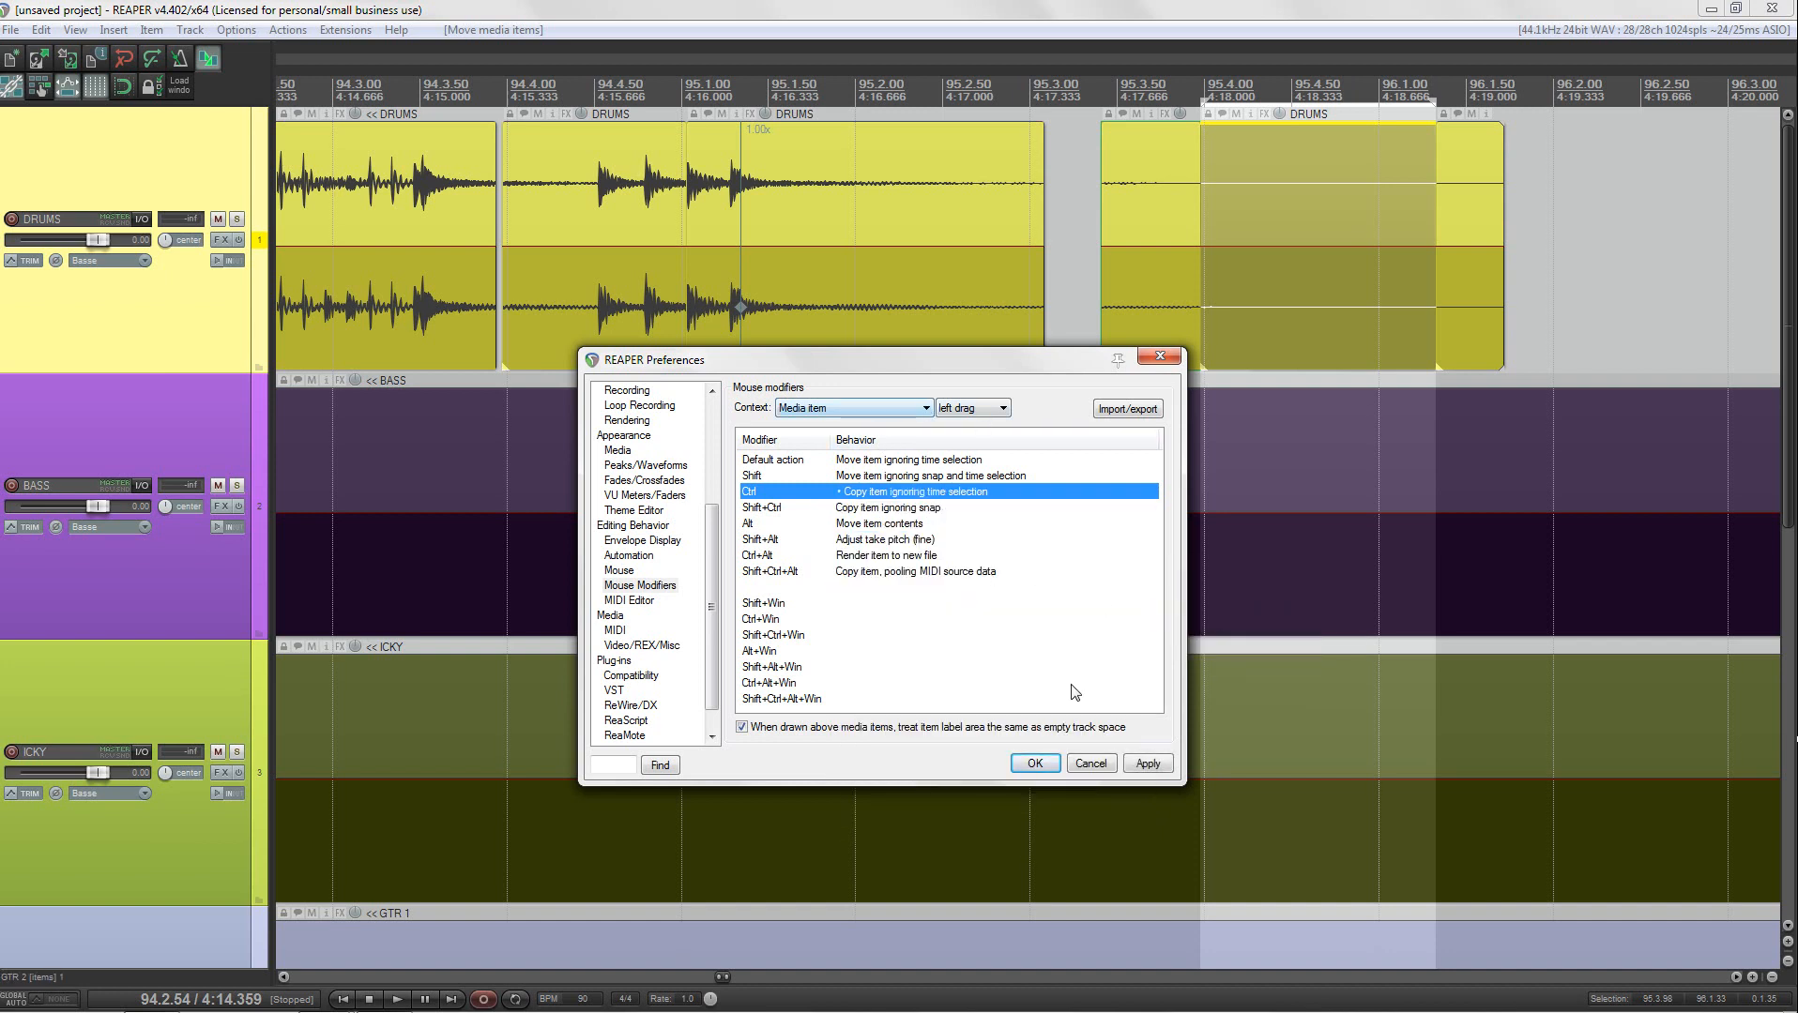
pyautogui.click(1154, 761)
# Step: Set the Ctrl left drag for Media item bottom half to Just copy and accept the preferences
pyautogui.click(924, 410)
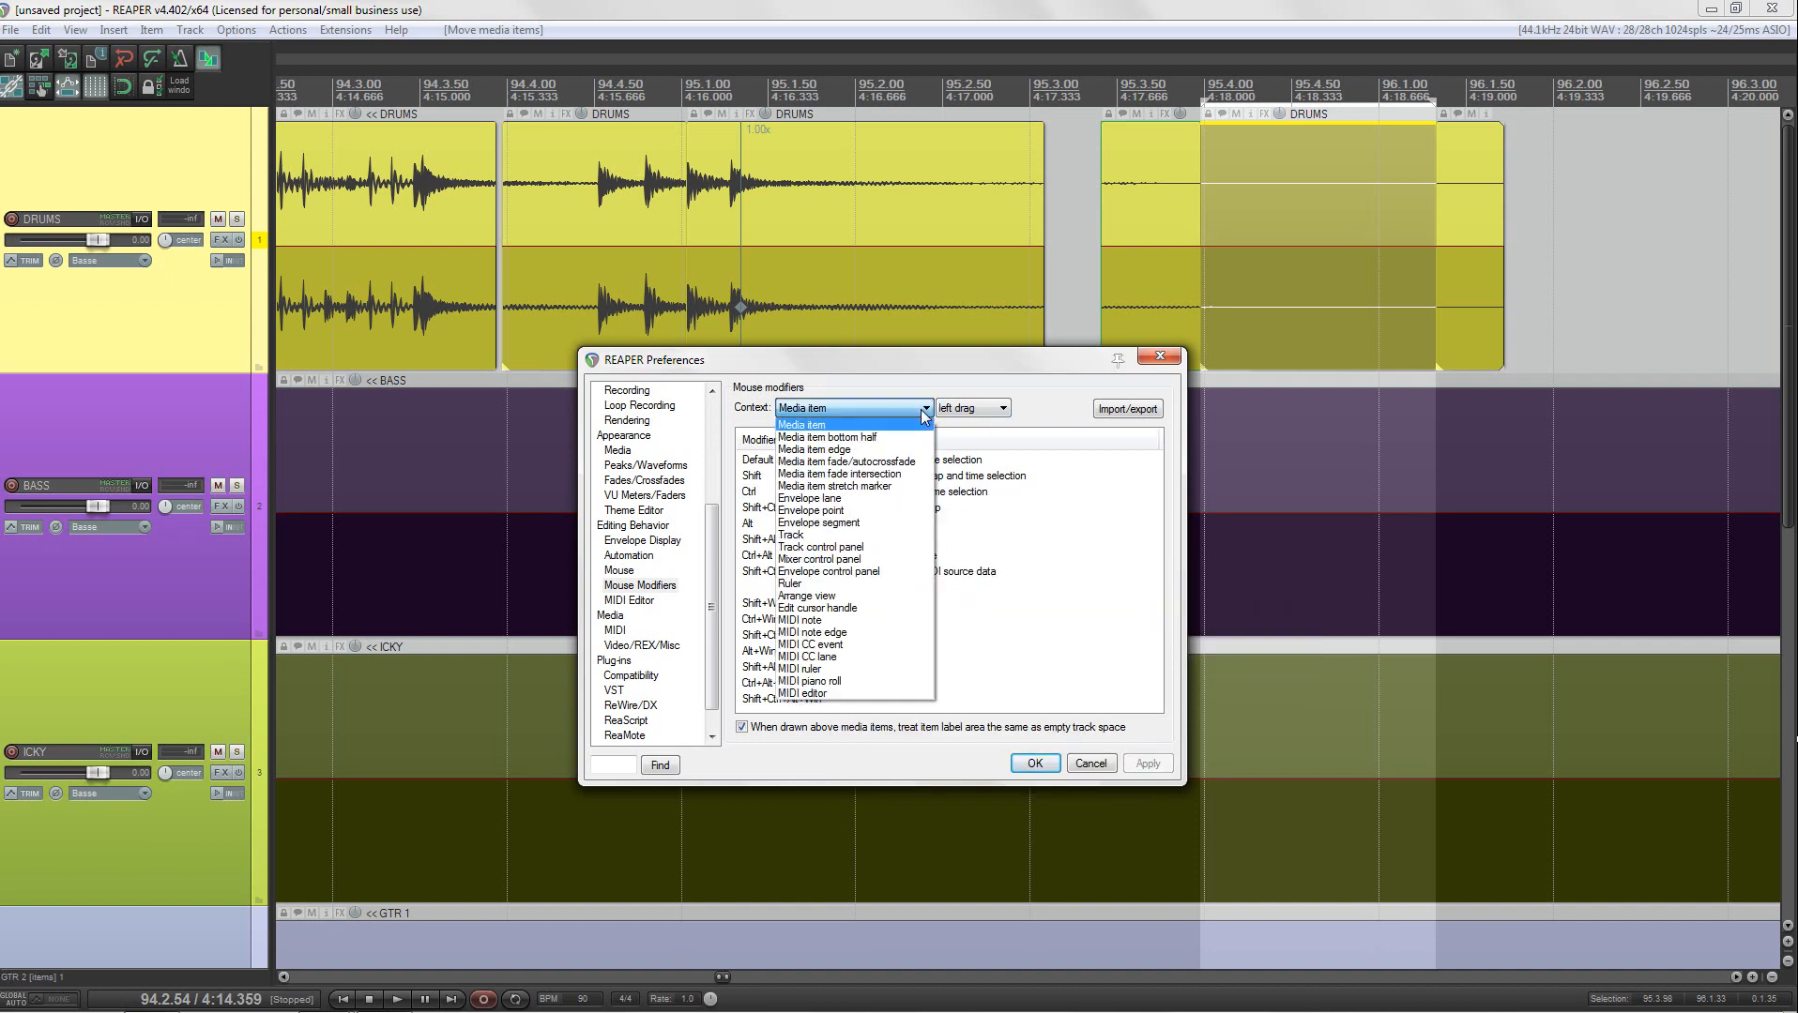
pyautogui.click(847, 437)
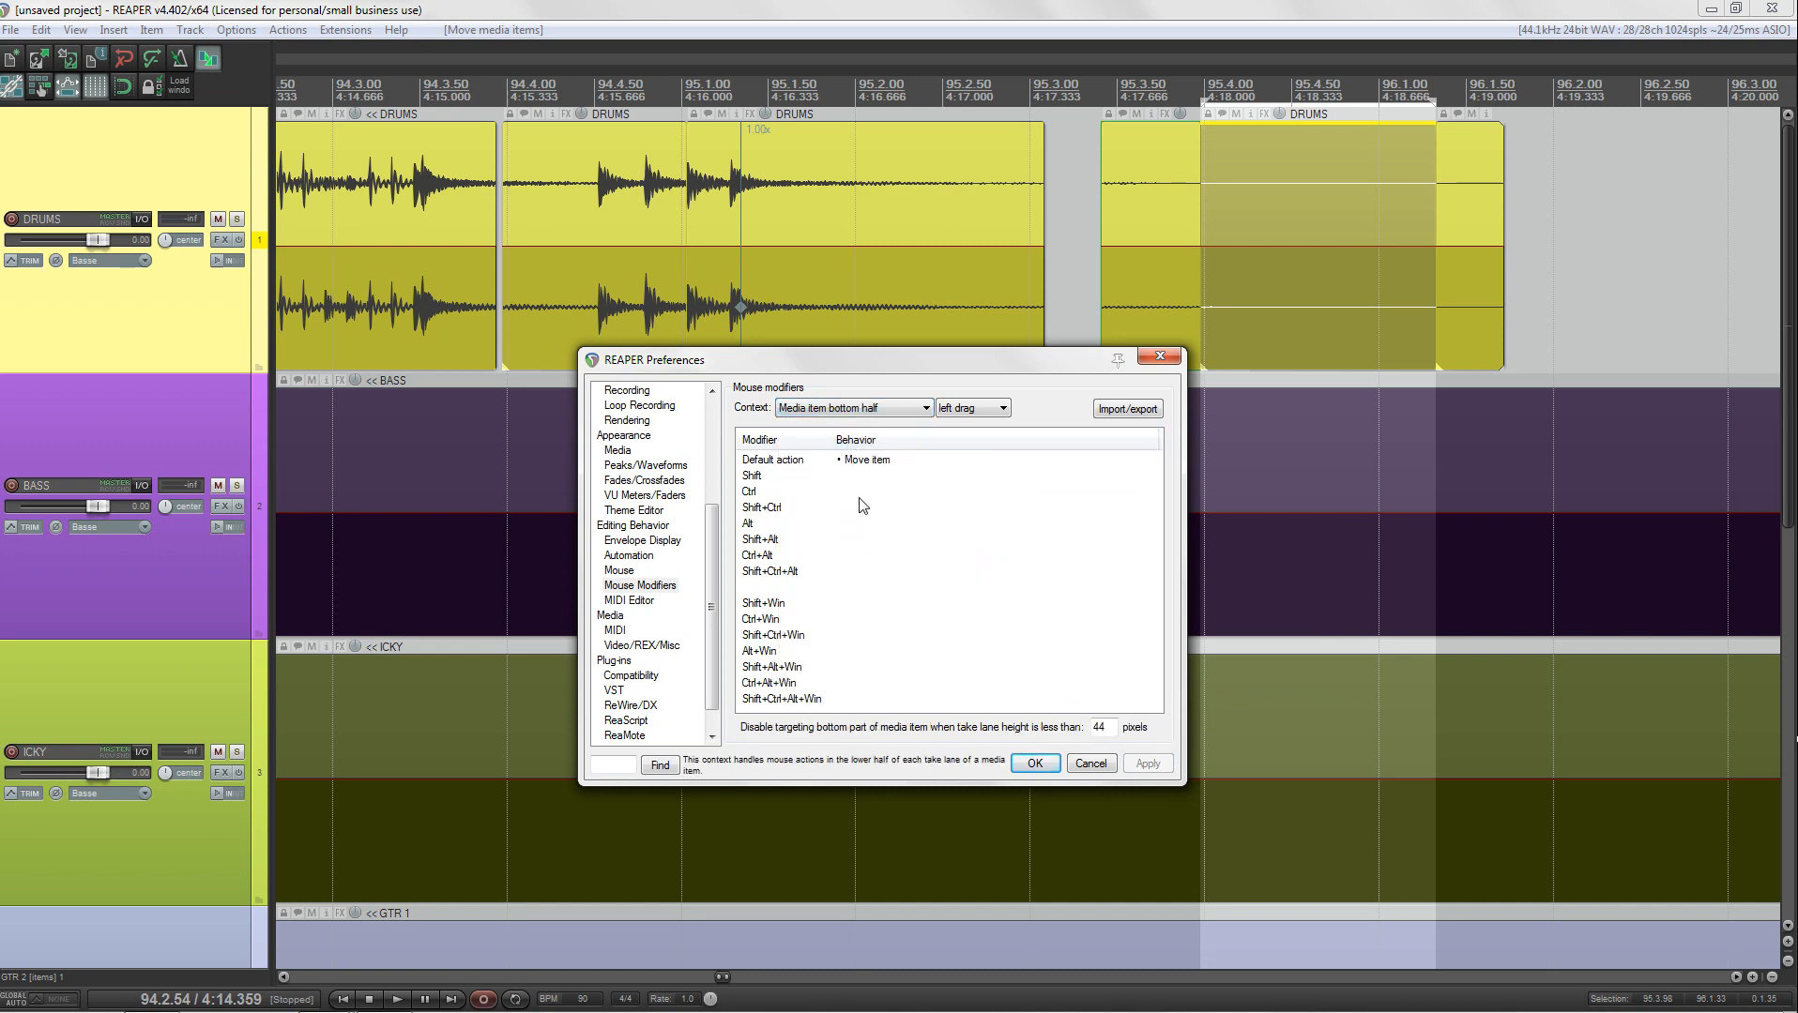
pyautogui.click(859, 492)
pyautogui.moveTo(1029, 591)
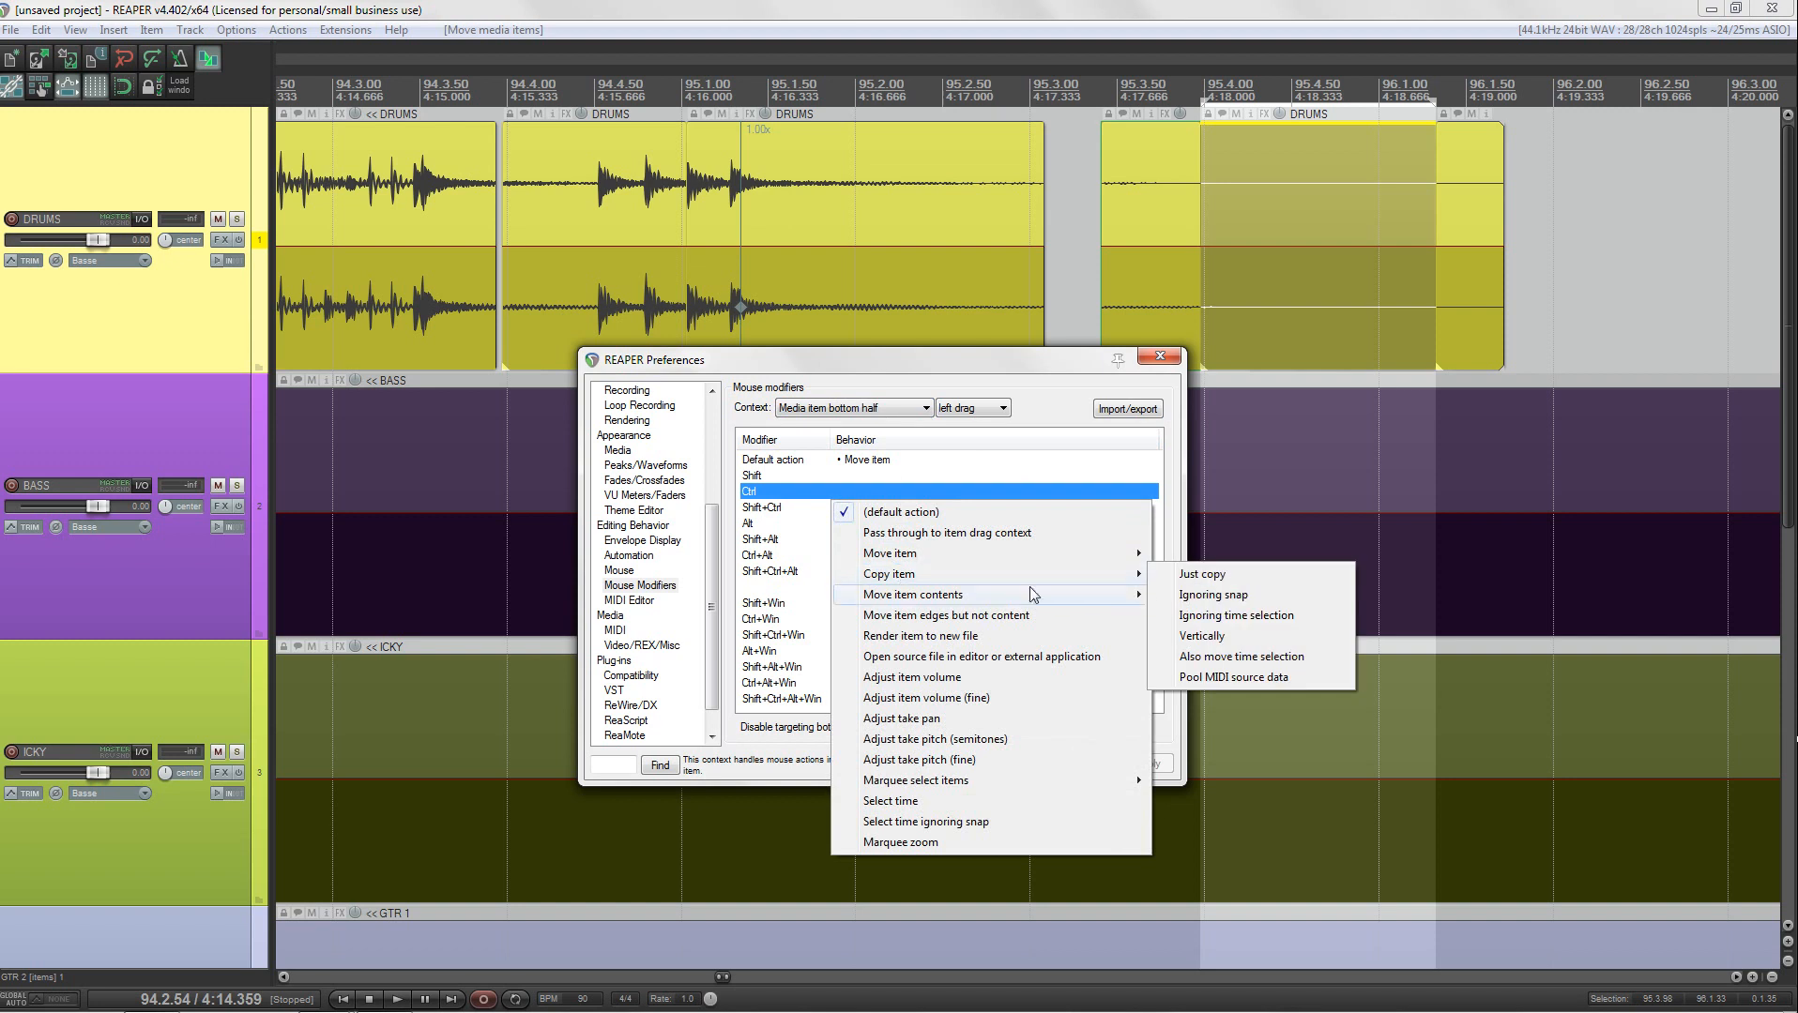
pyautogui.click(1209, 574)
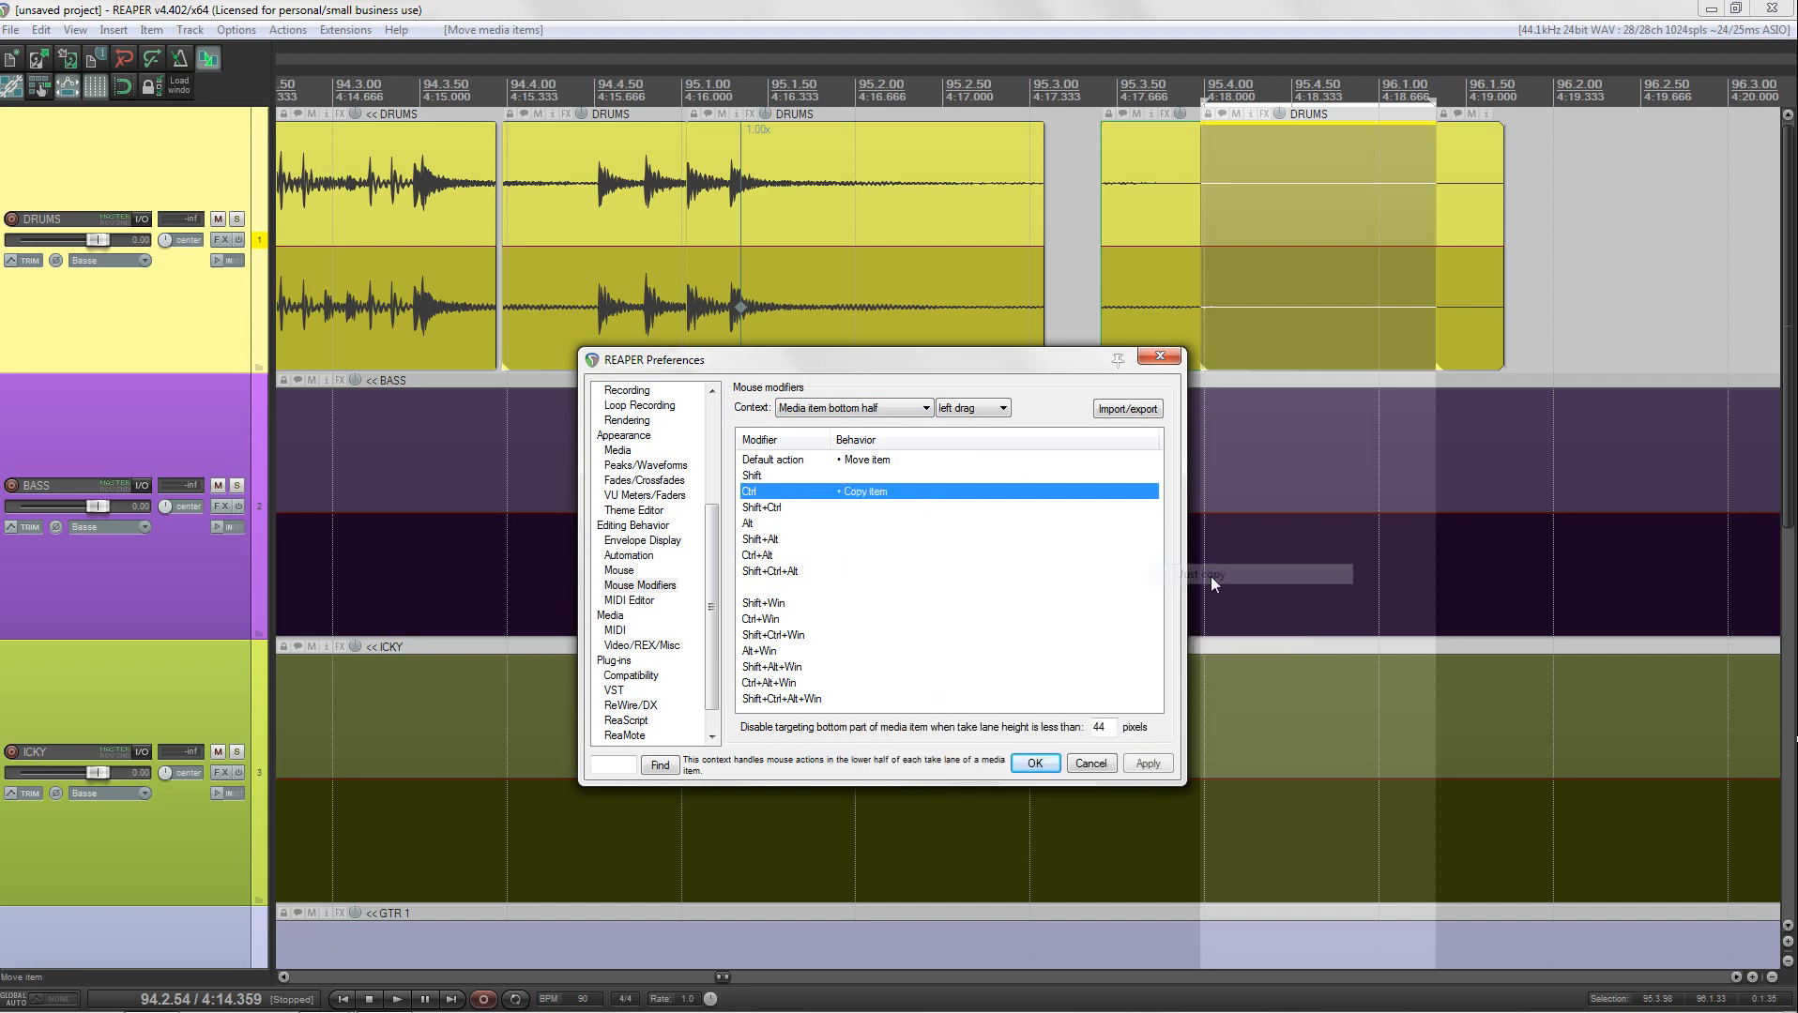
pyautogui.click(1033, 763)
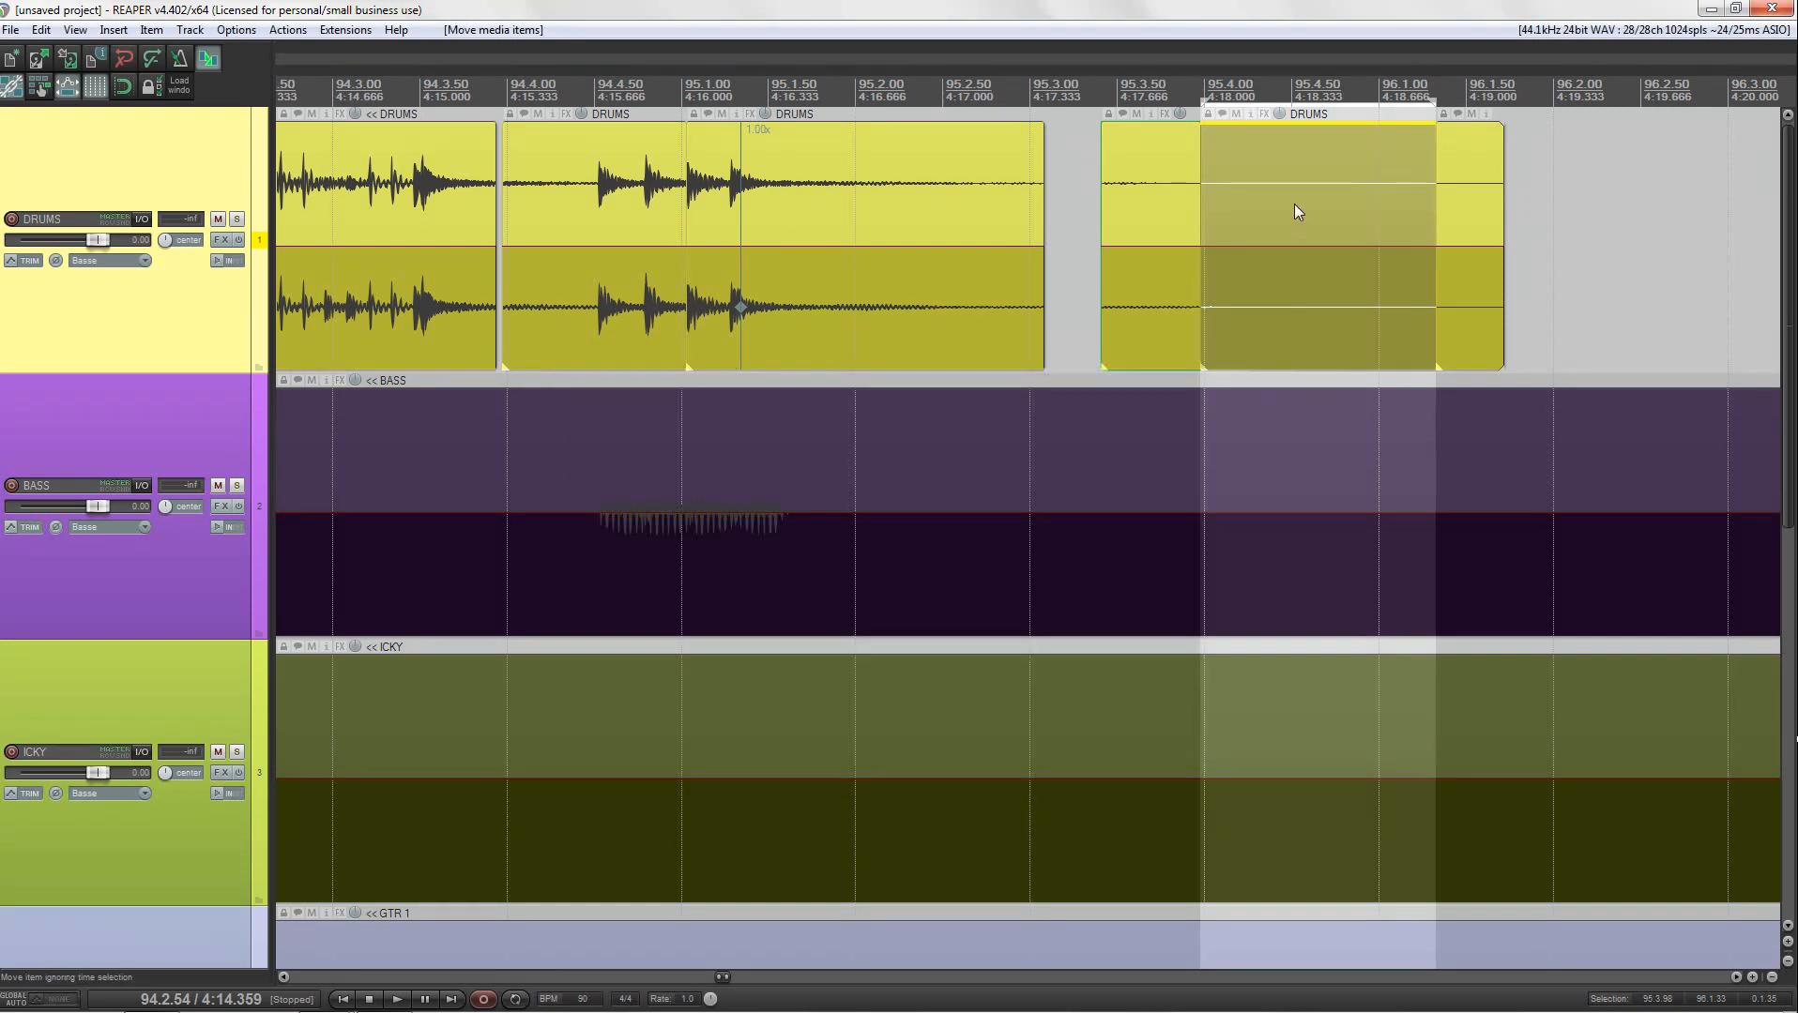
# Step: Select time 95.4.35 to 95.4.92 and test copying the DRUMS segment by its upper and lower halves, undoing each copy
pyautogui.moveTo(1293, 204); pyautogui.dragTo(1665, 226)
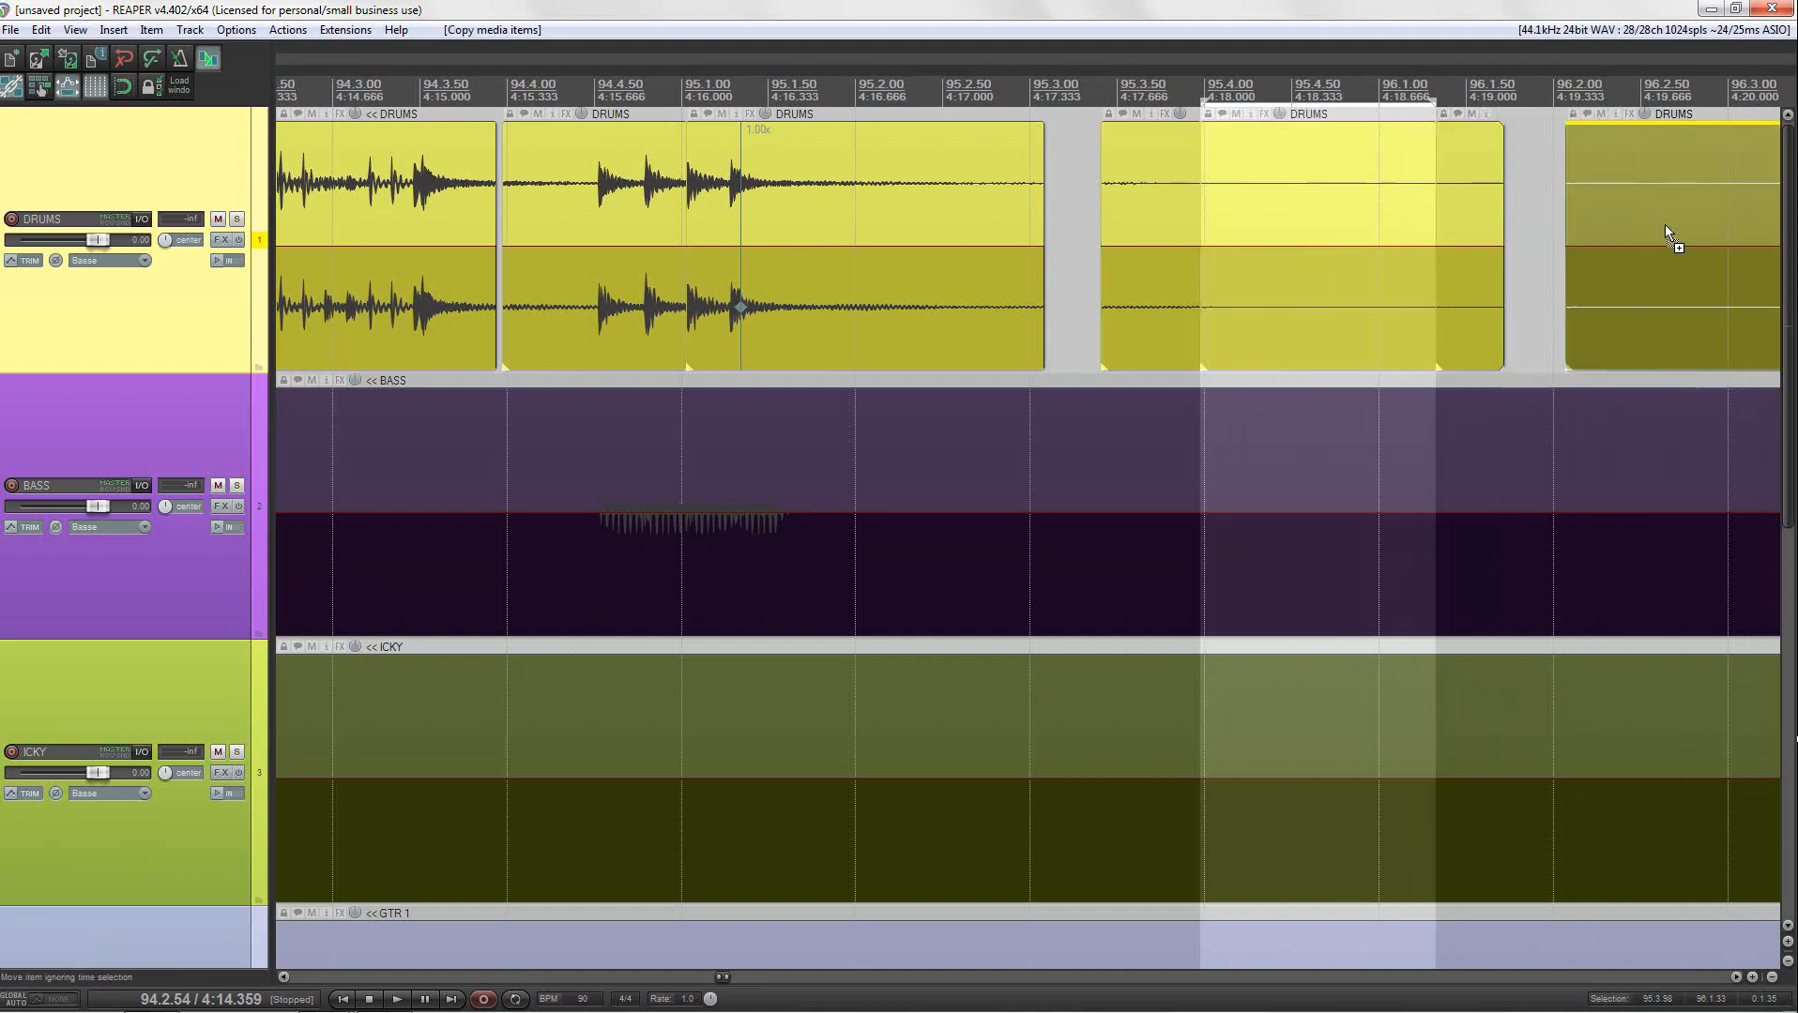
pyautogui.hotkey('ctrl', 'z')
pyautogui.moveTo(1266, 91); pyautogui.dragTo(1365, 91)
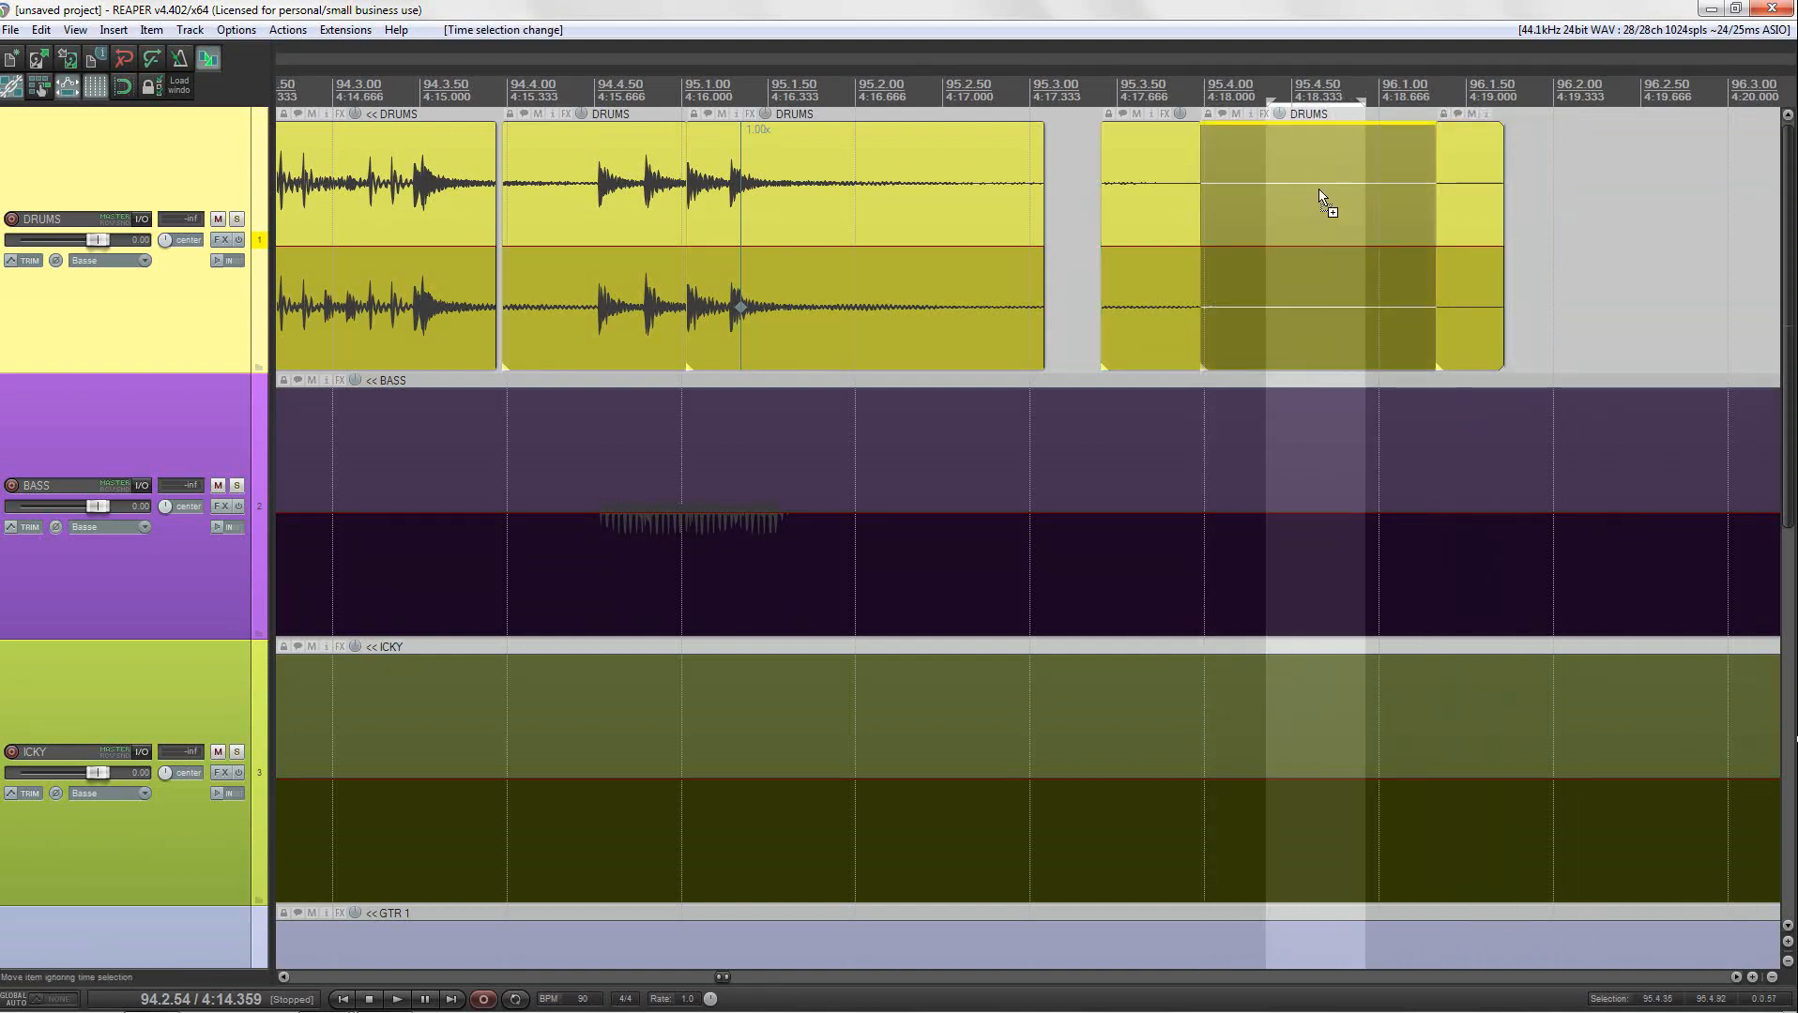
pyautogui.moveTo(1321, 199); pyautogui.dragTo(1715, 203)
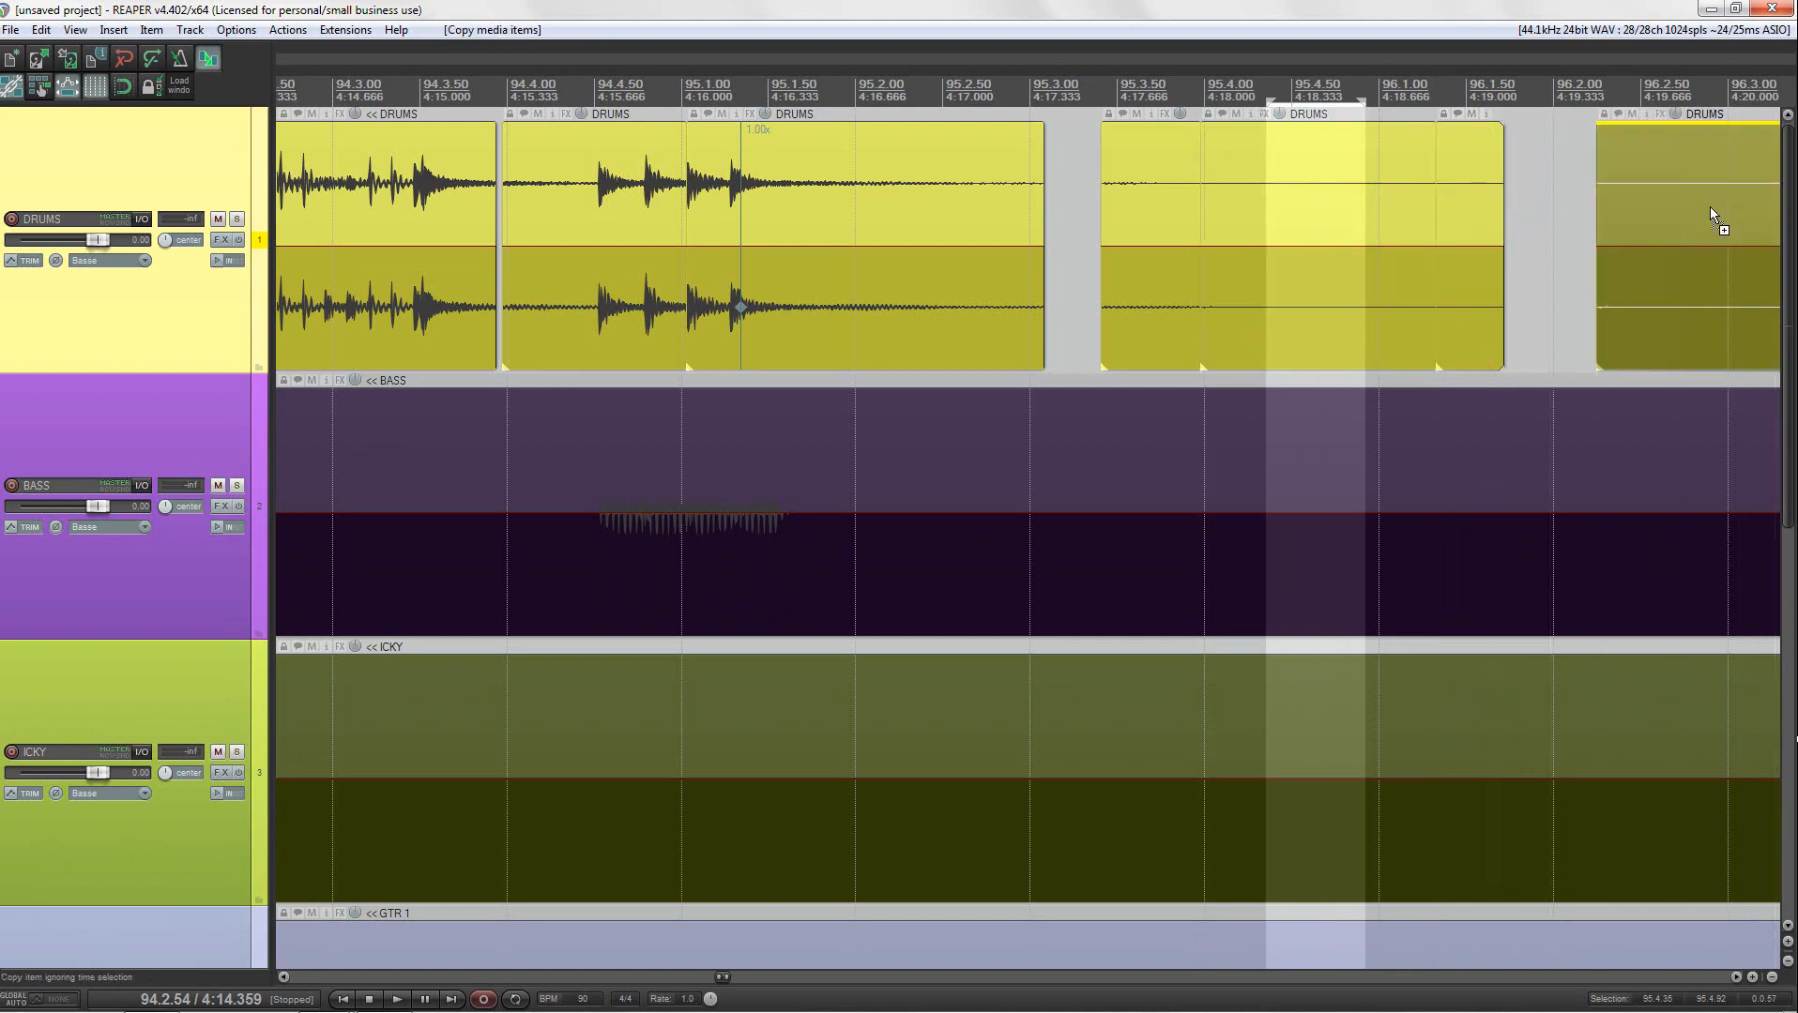
pyautogui.hotkey('ctrl', 'z')
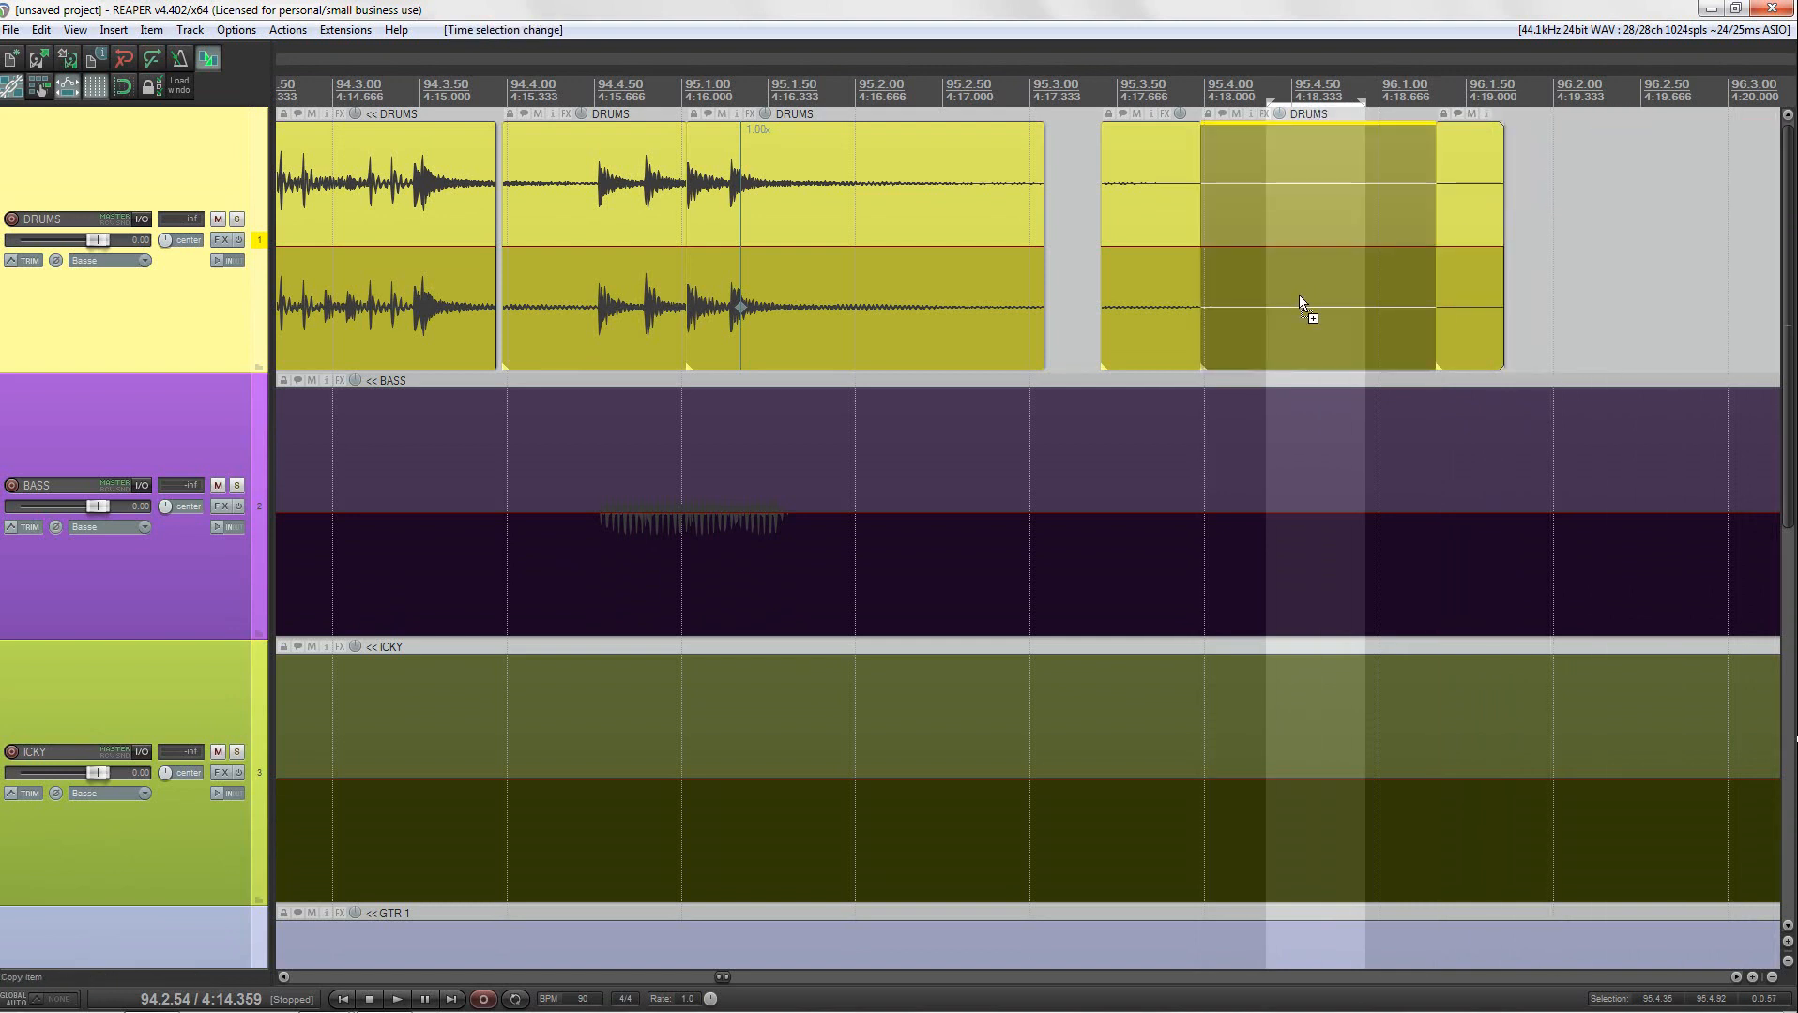
pyautogui.moveTo(1299, 297); pyautogui.dragTo(1643, 317)
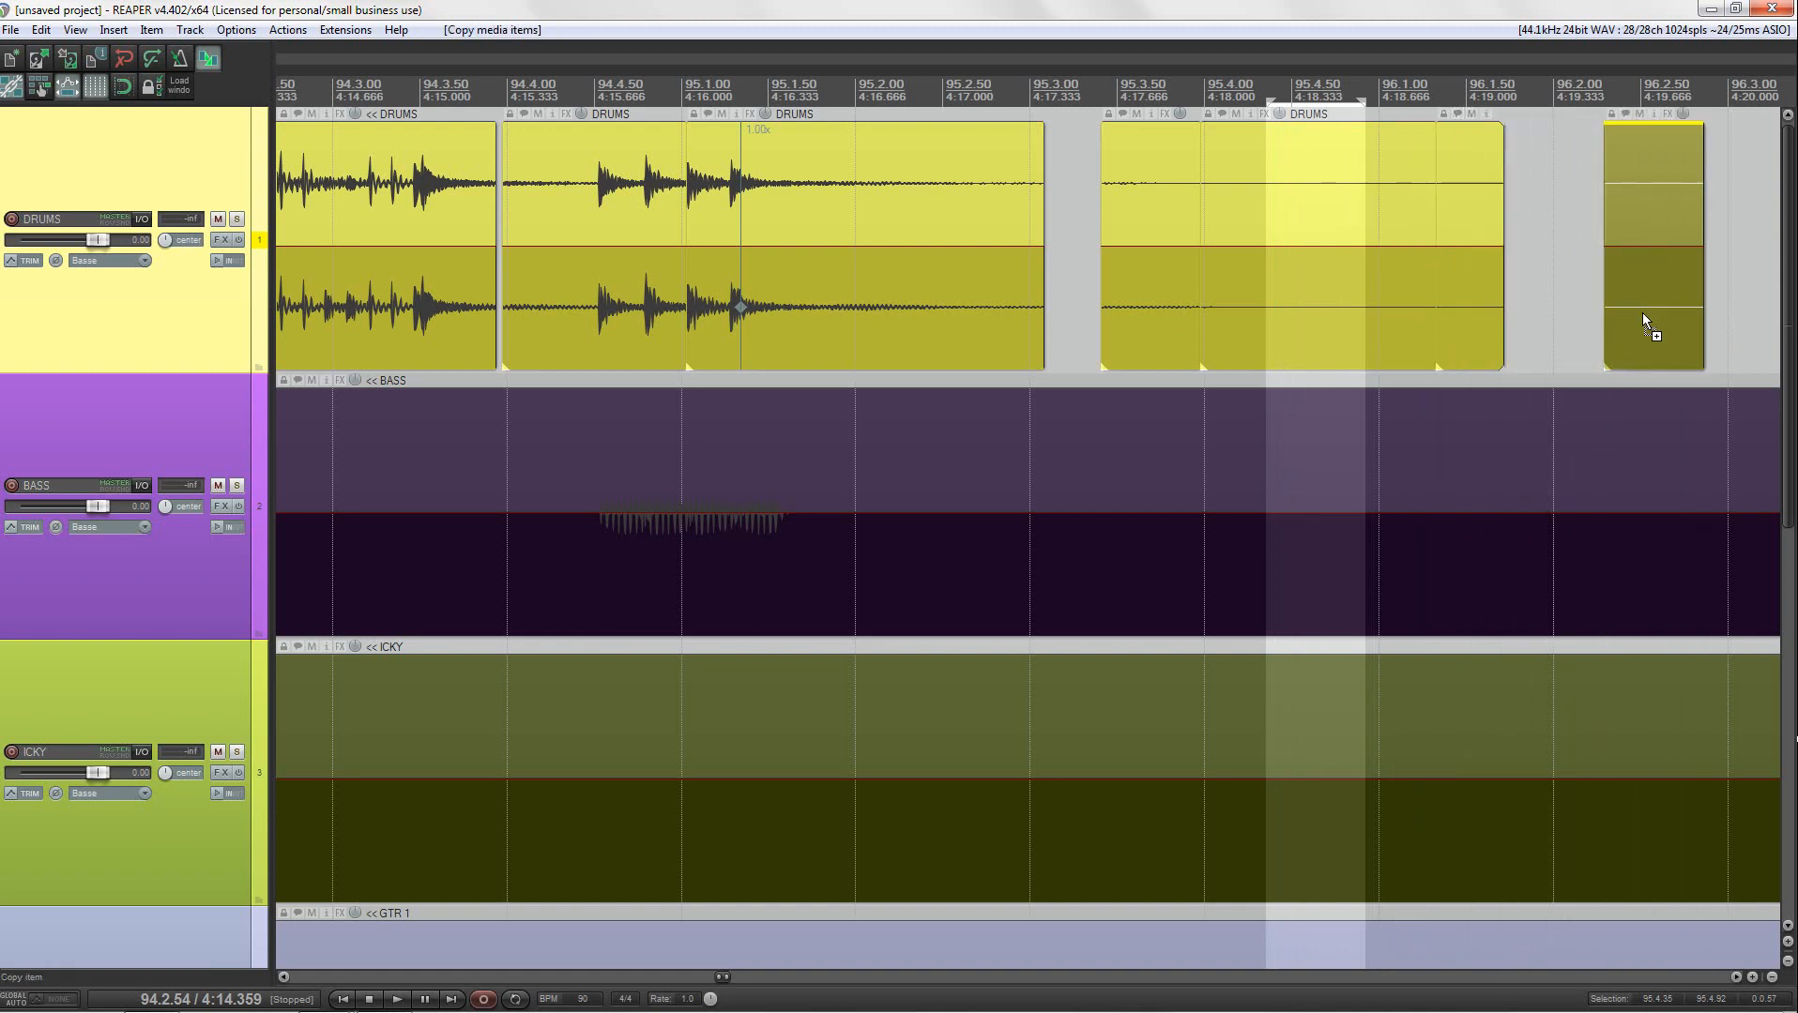
pyautogui.hotkey('ctrl', 'z')
# Step: Reopen Preferences and review the left drag modifiers of the Media item context and the available contexts and mouse actions
pyautogui.hotkey('ctrl', 'p')
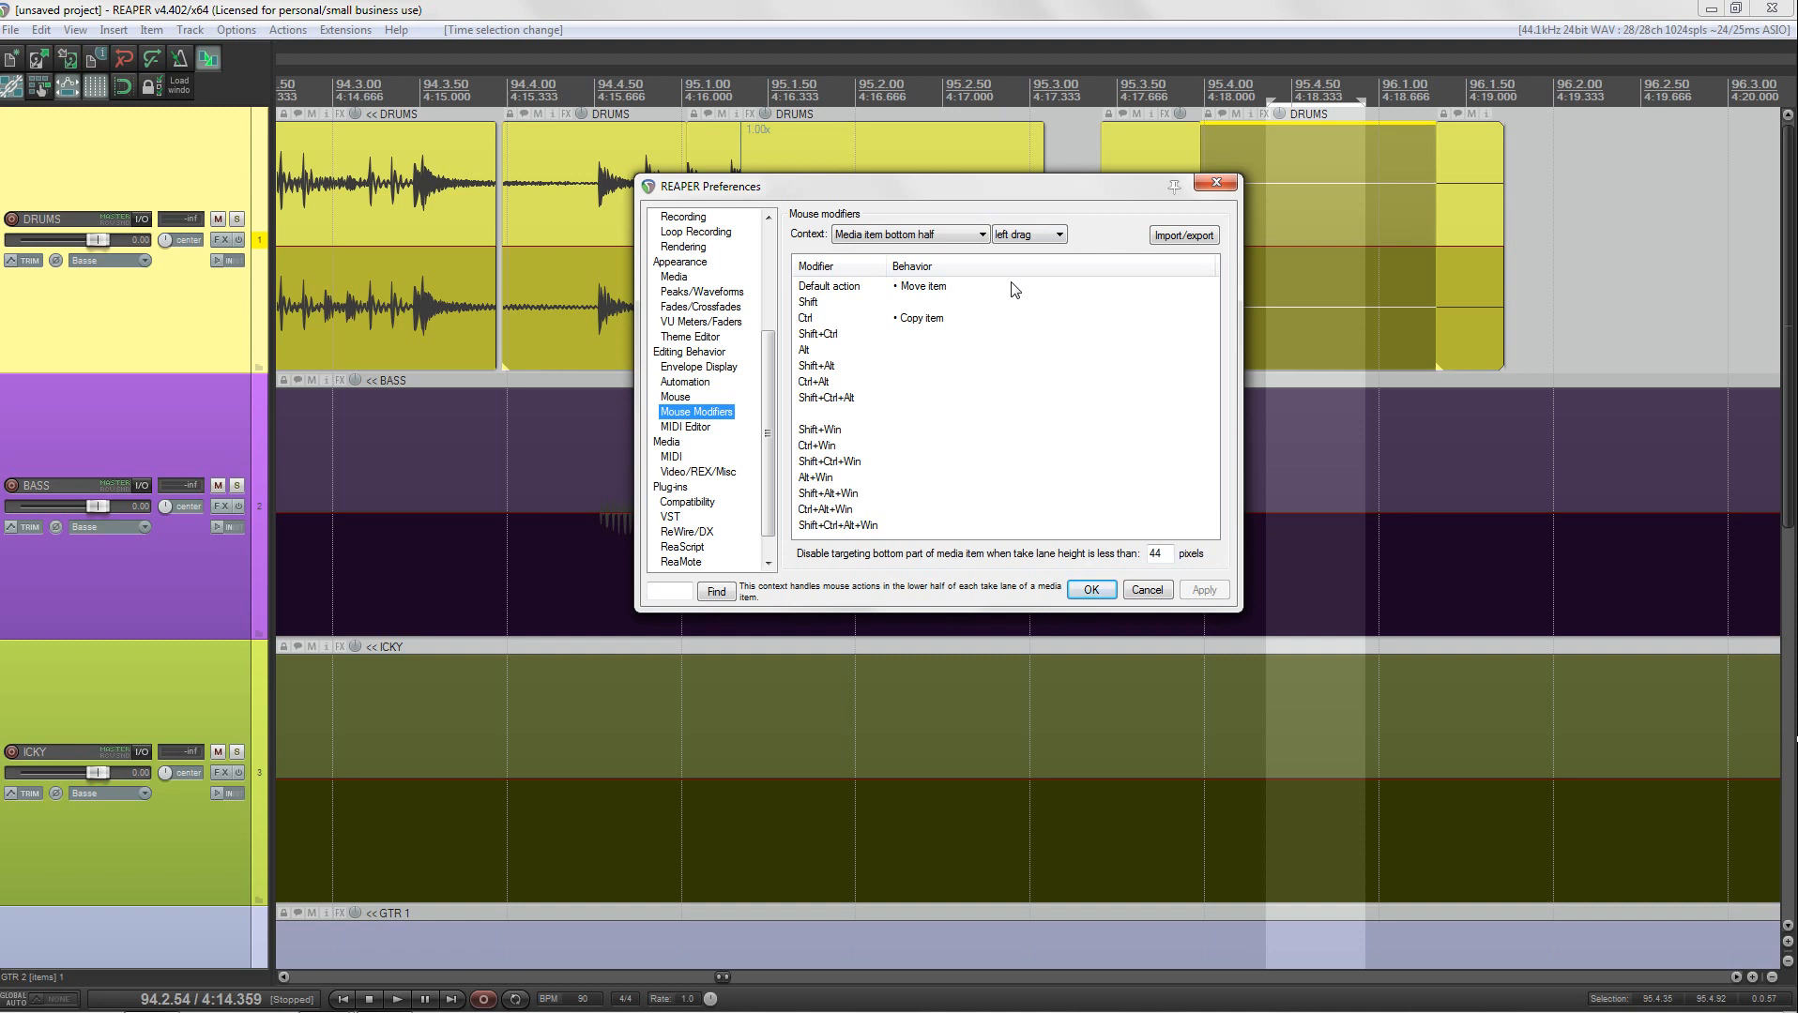
pyautogui.click(980, 235)
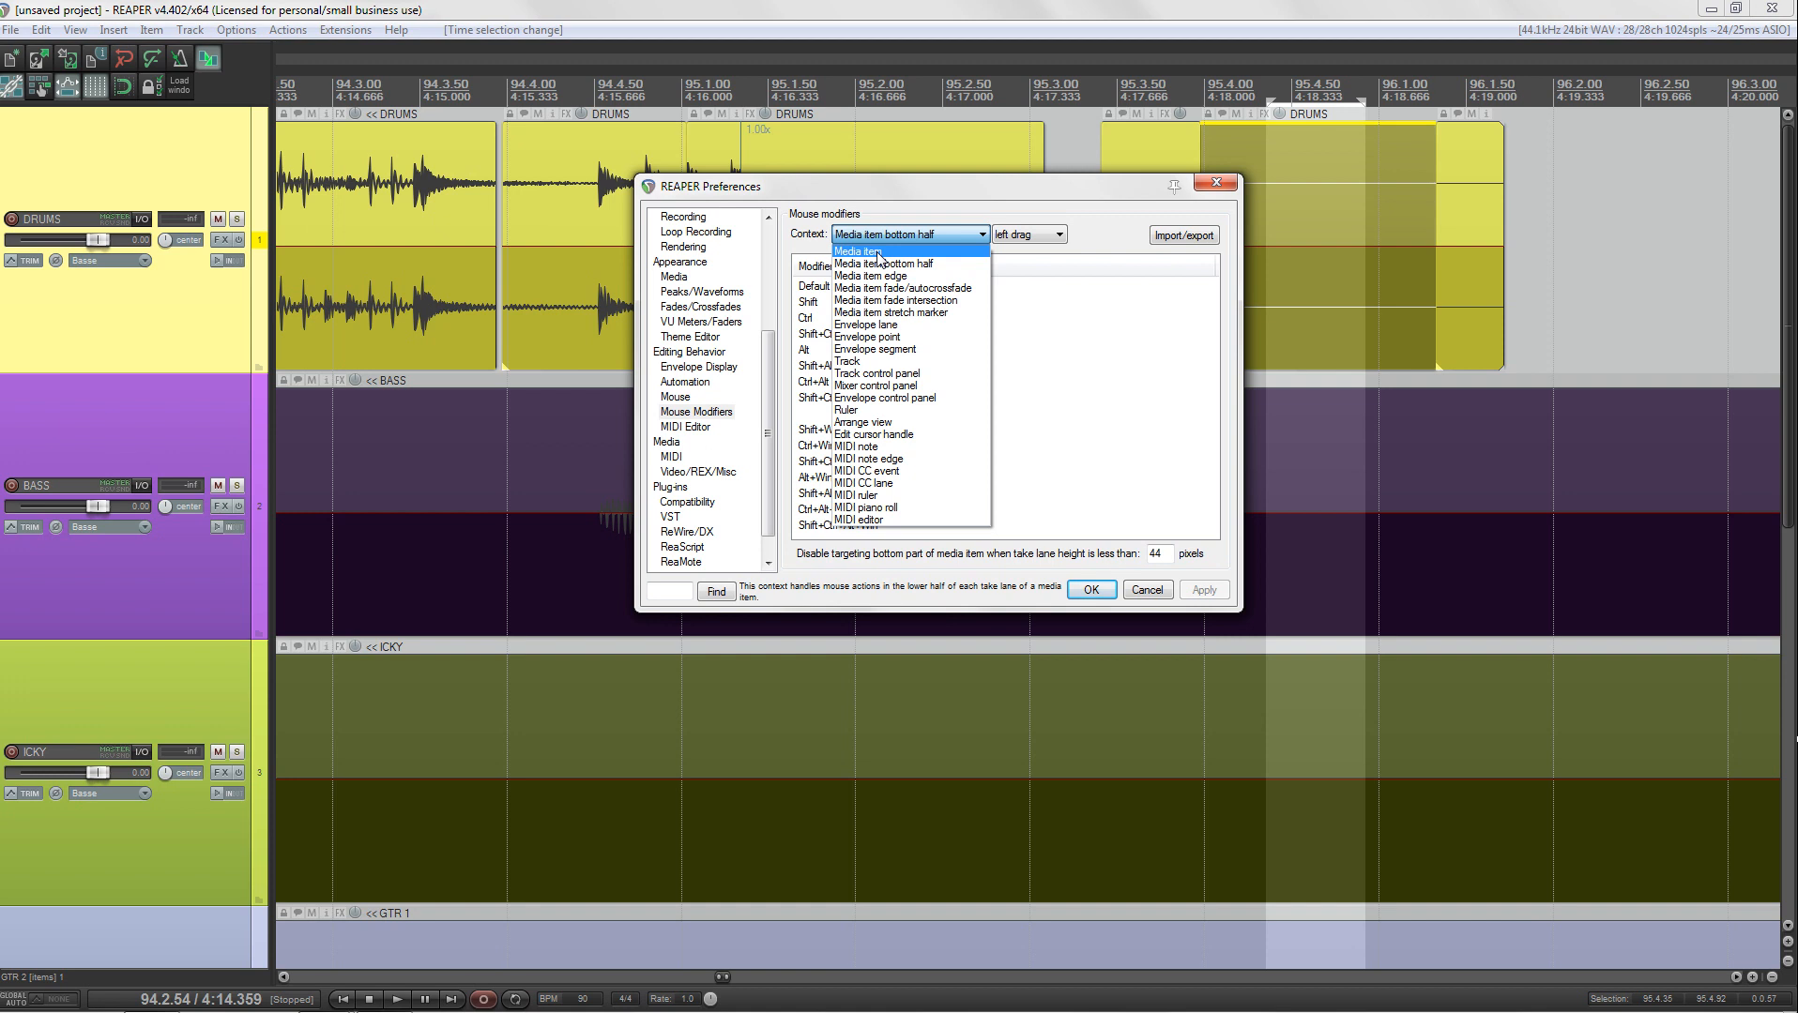
pyautogui.click(879, 256)
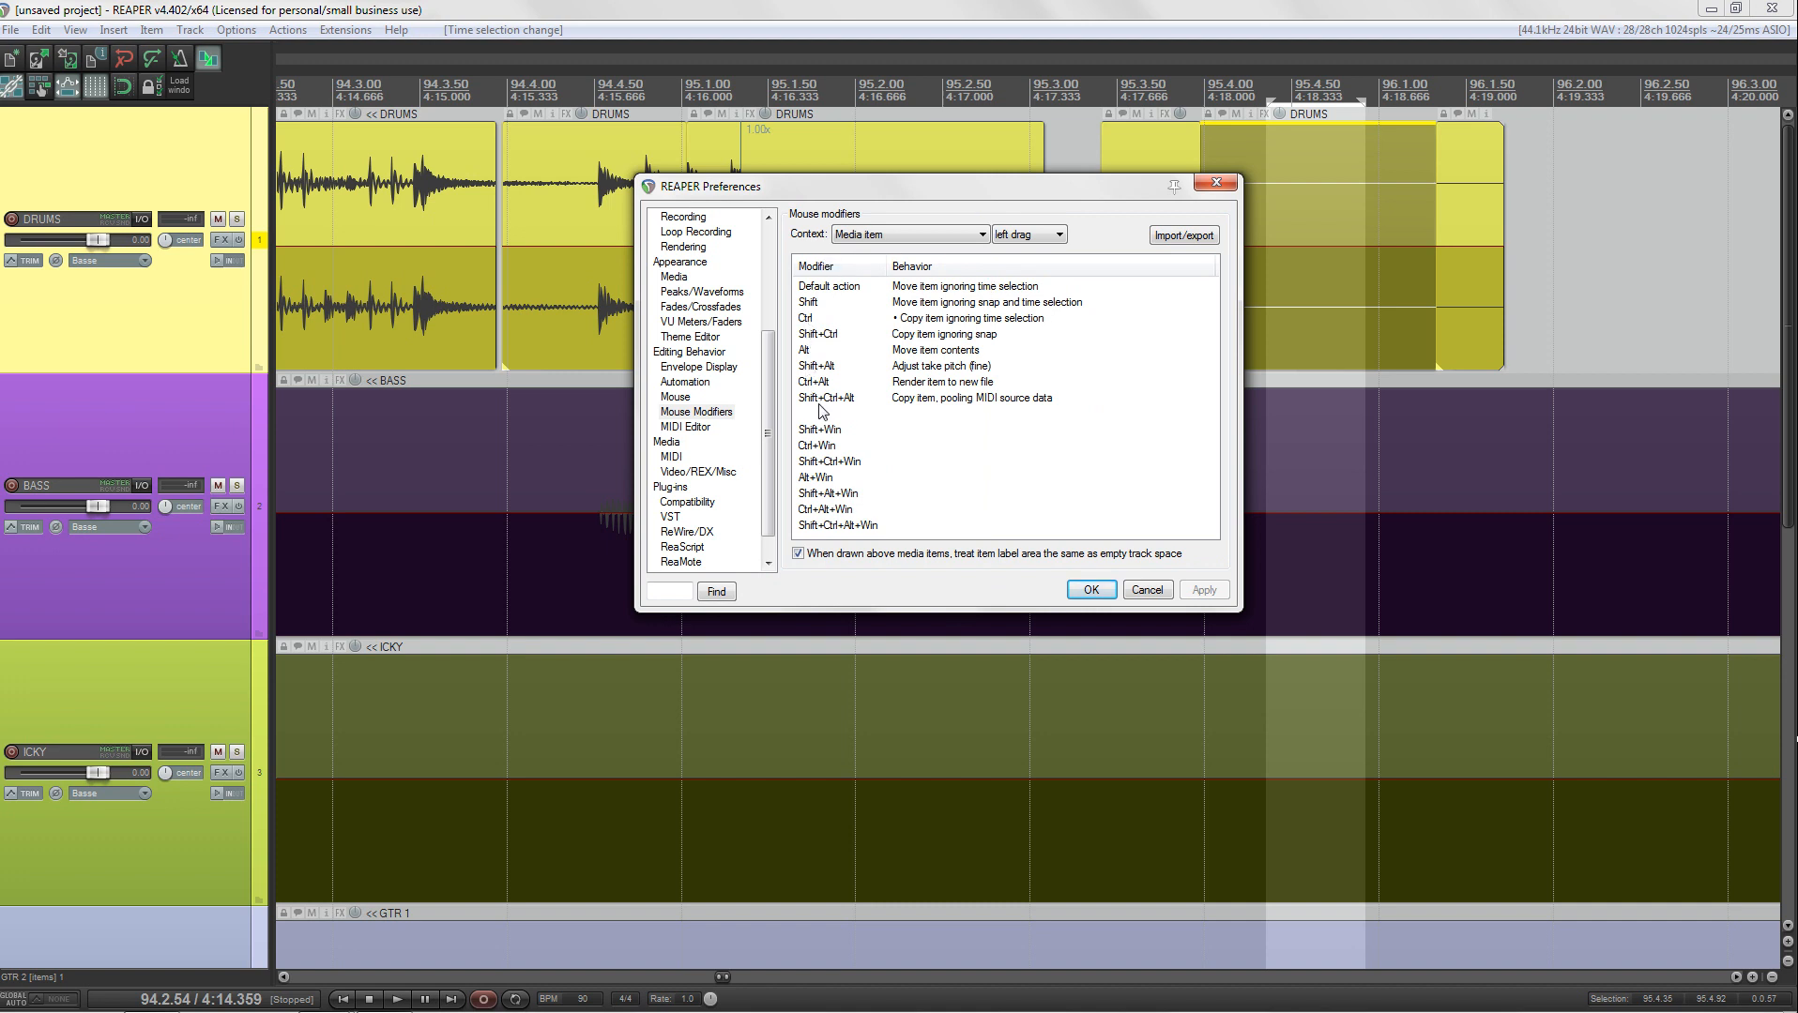
pyautogui.click(975, 246)
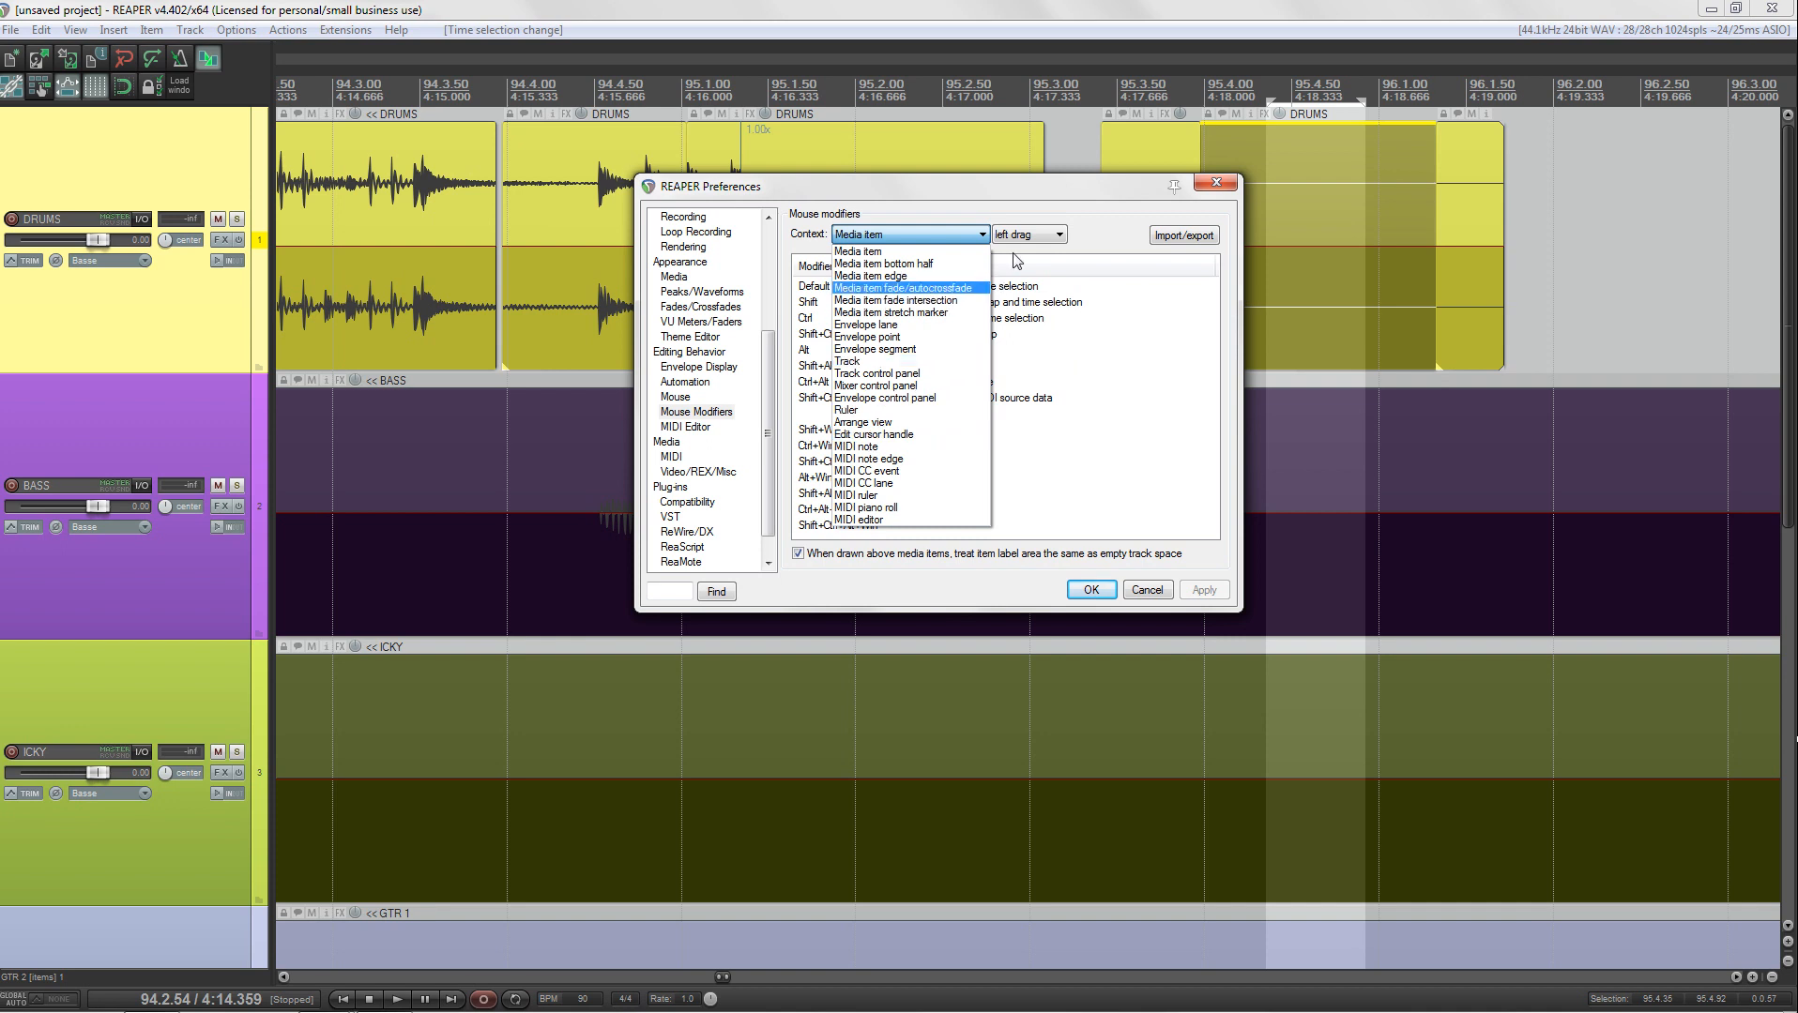
pyautogui.click(863, 252)
pyautogui.click(1028, 235)
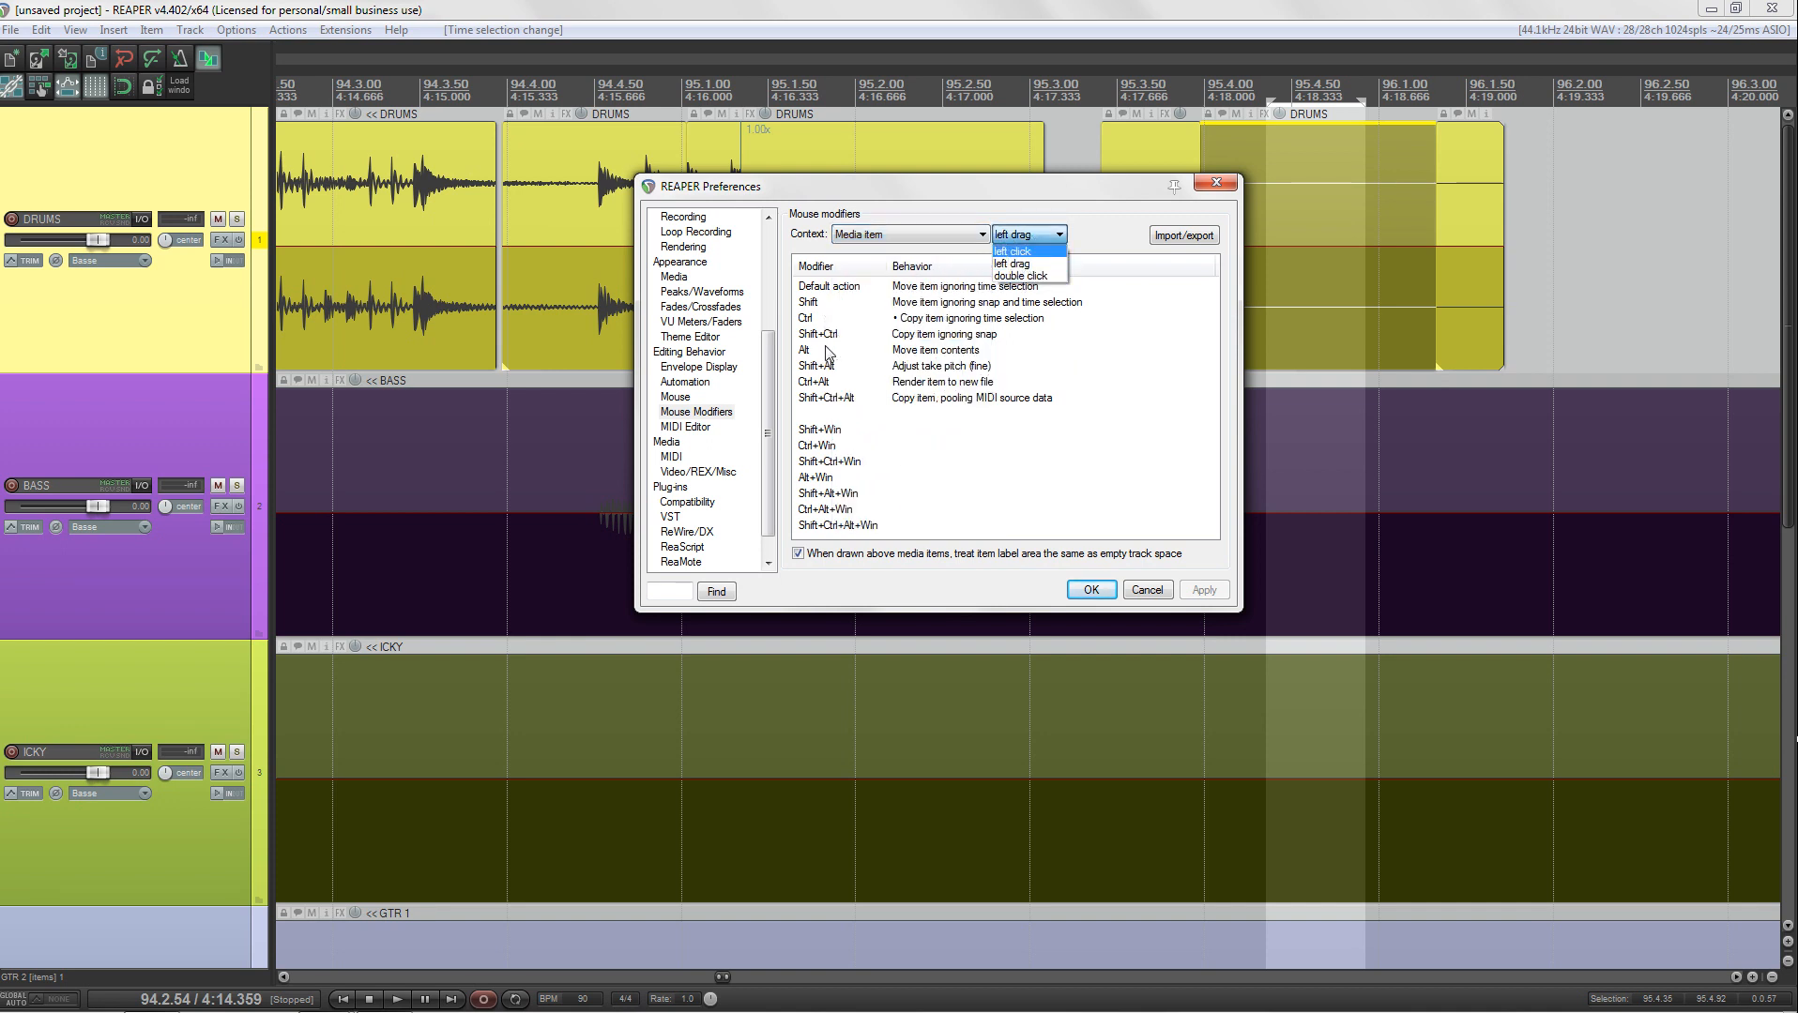
pyautogui.click(961, 222)
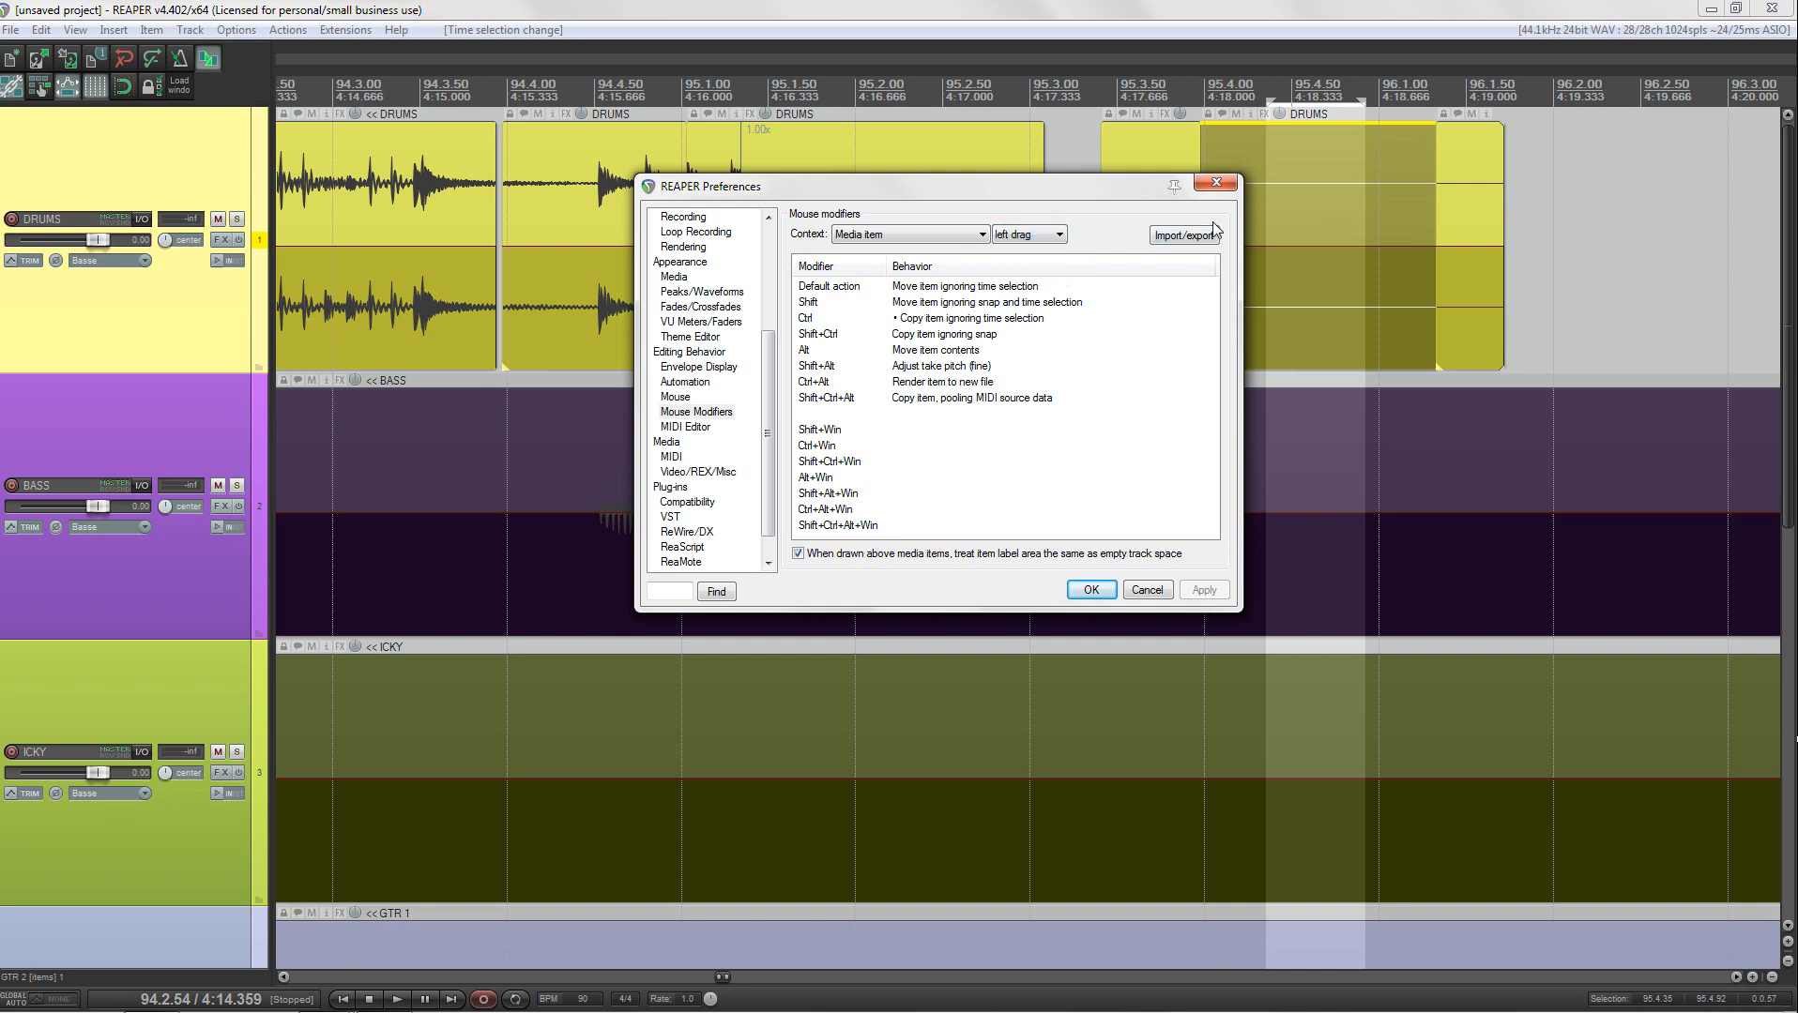
# Step: Review the middle click and middle drag modifiers of the Arrange view context, including the behaviors available for the default middle drag
pyautogui.click(963, 235)
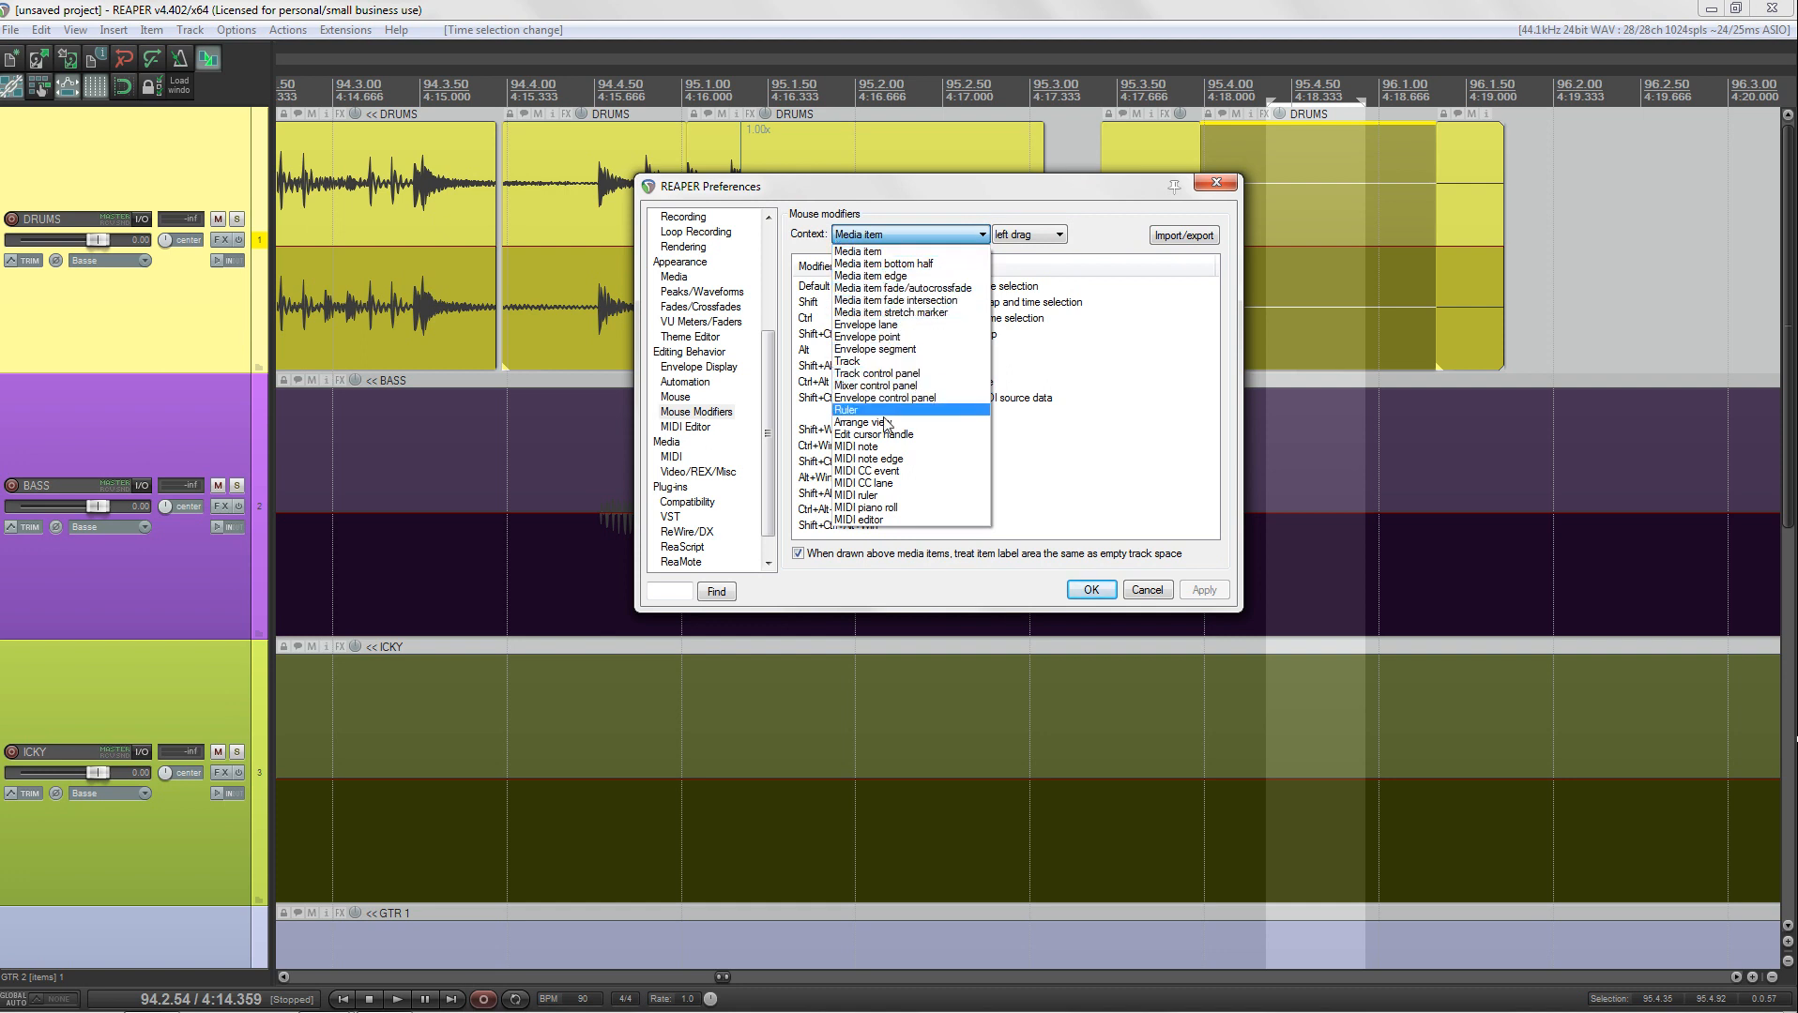
pyautogui.click(882, 424)
pyautogui.click(1029, 235)
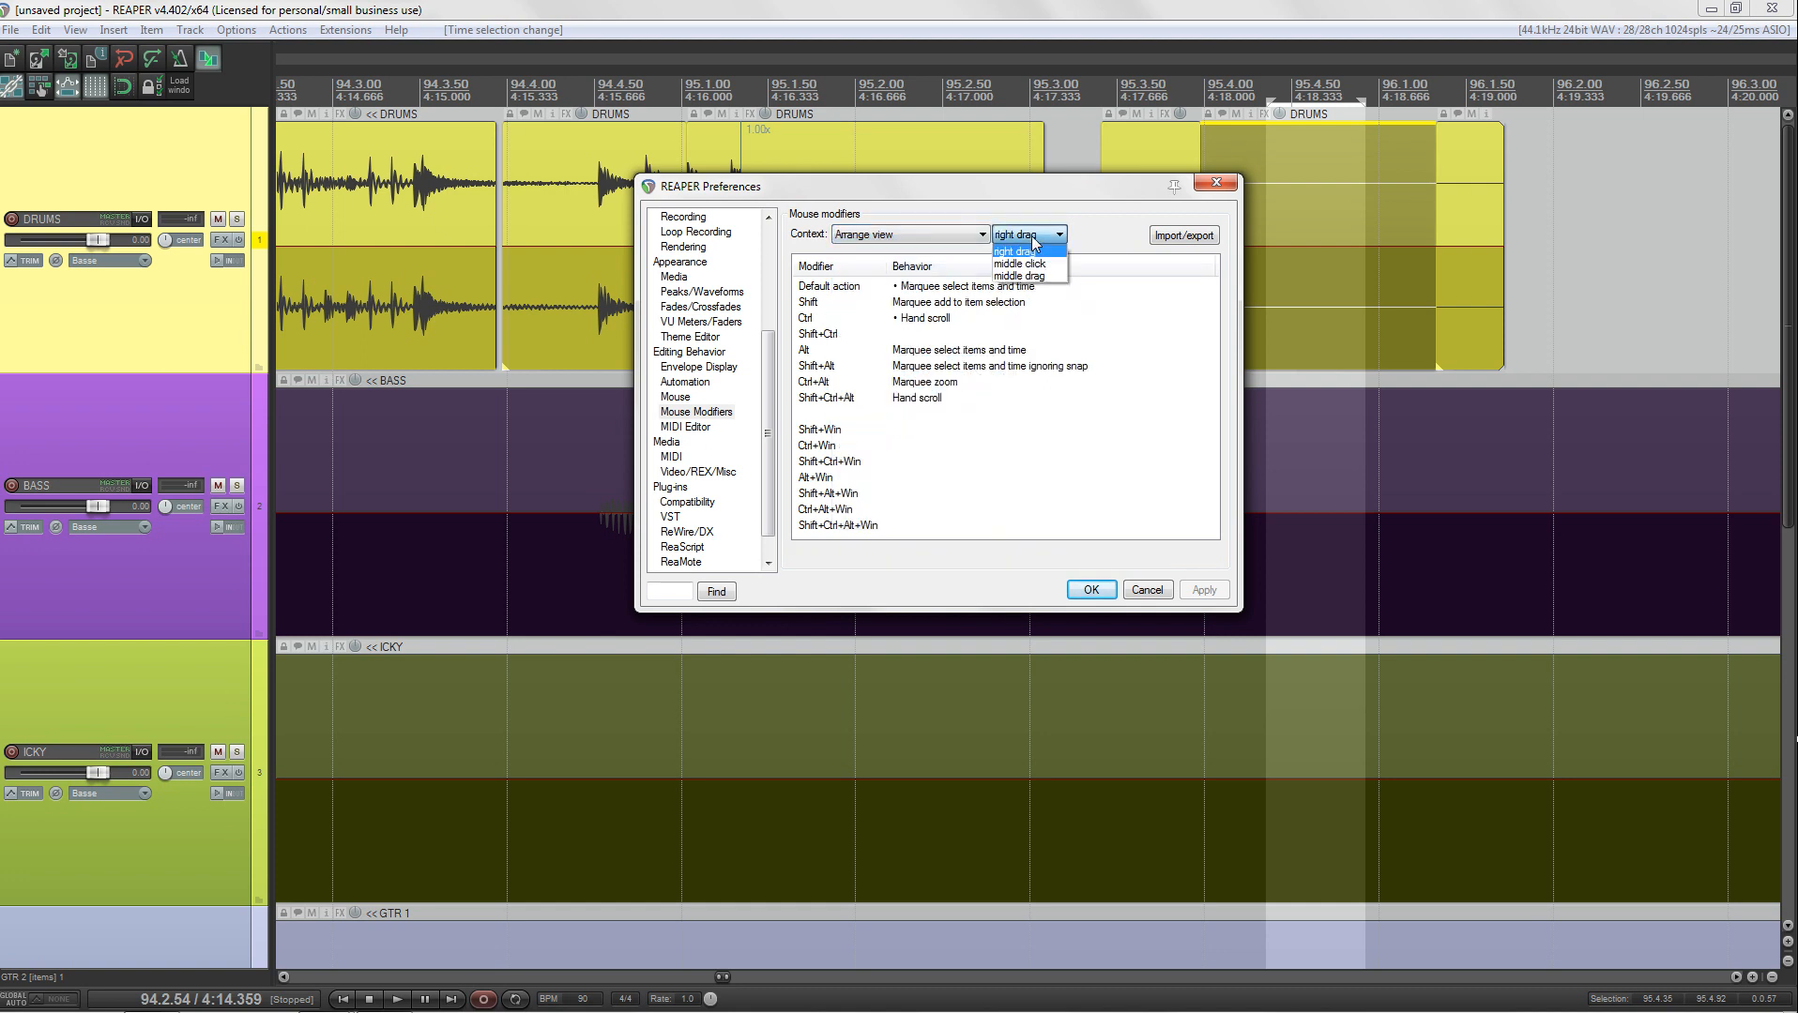
pyautogui.click(1024, 265)
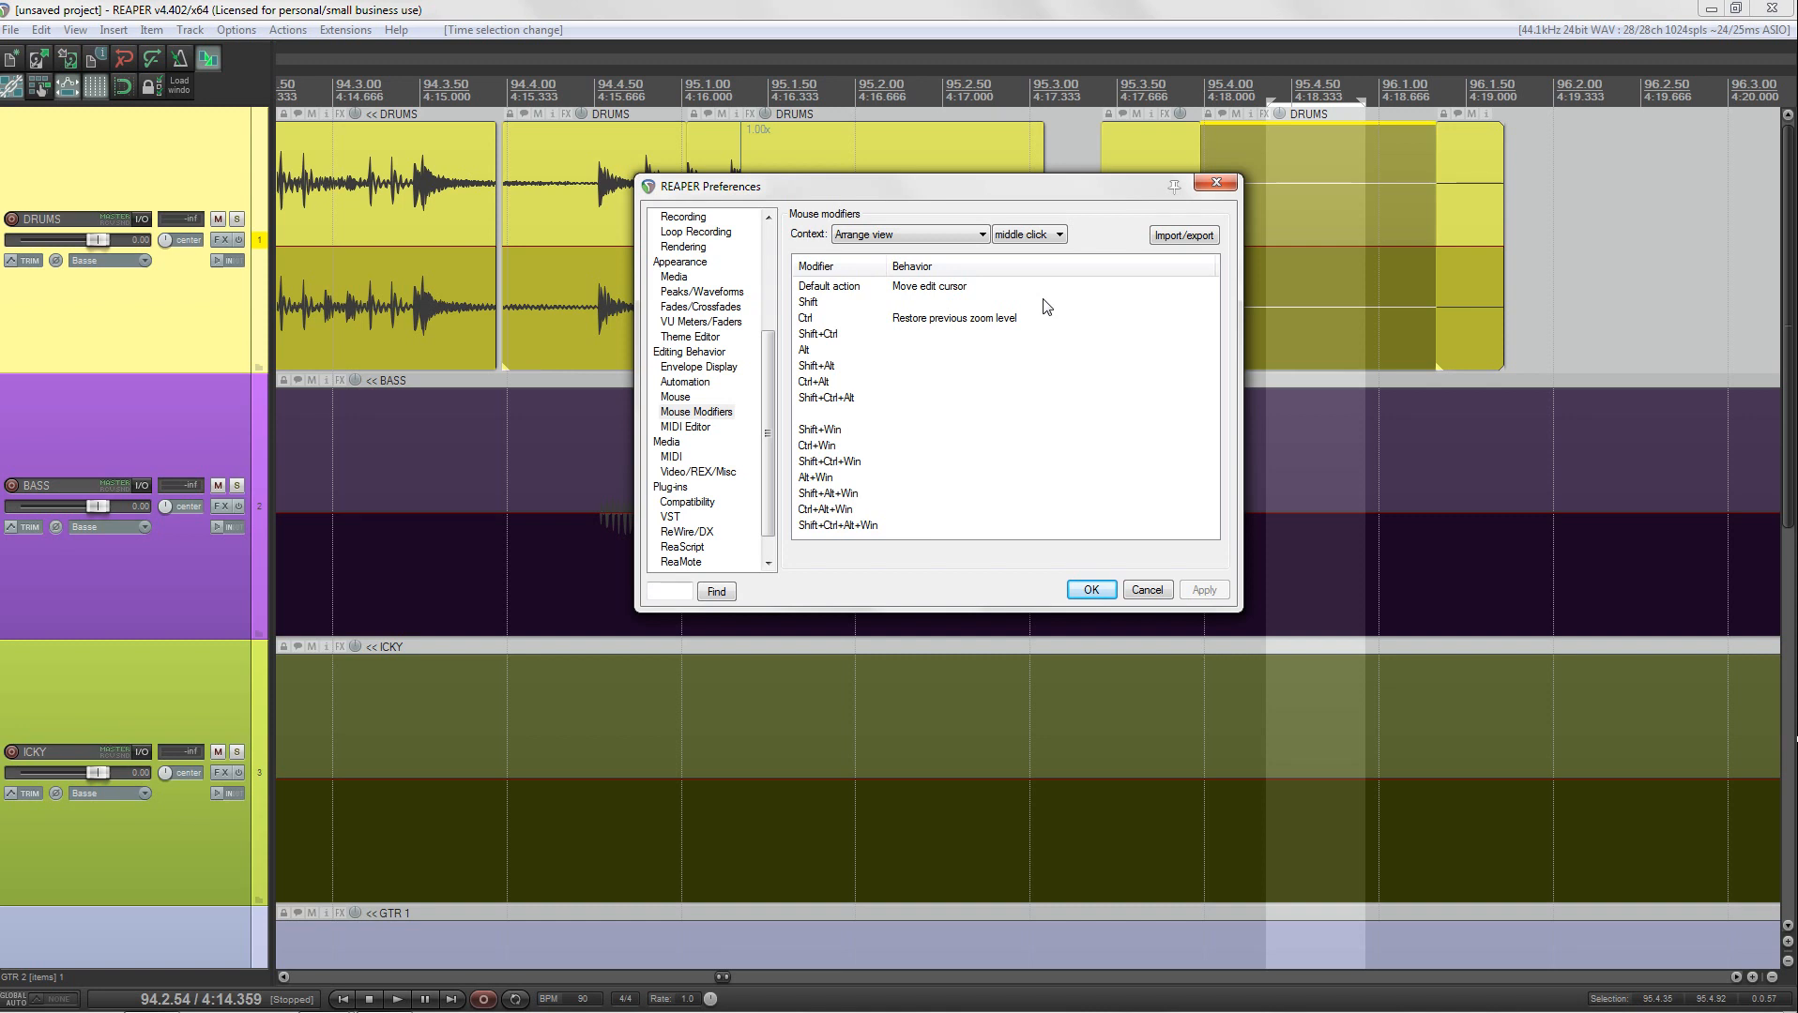
pyautogui.click(1043, 236)
pyautogui.click(1021, 278)
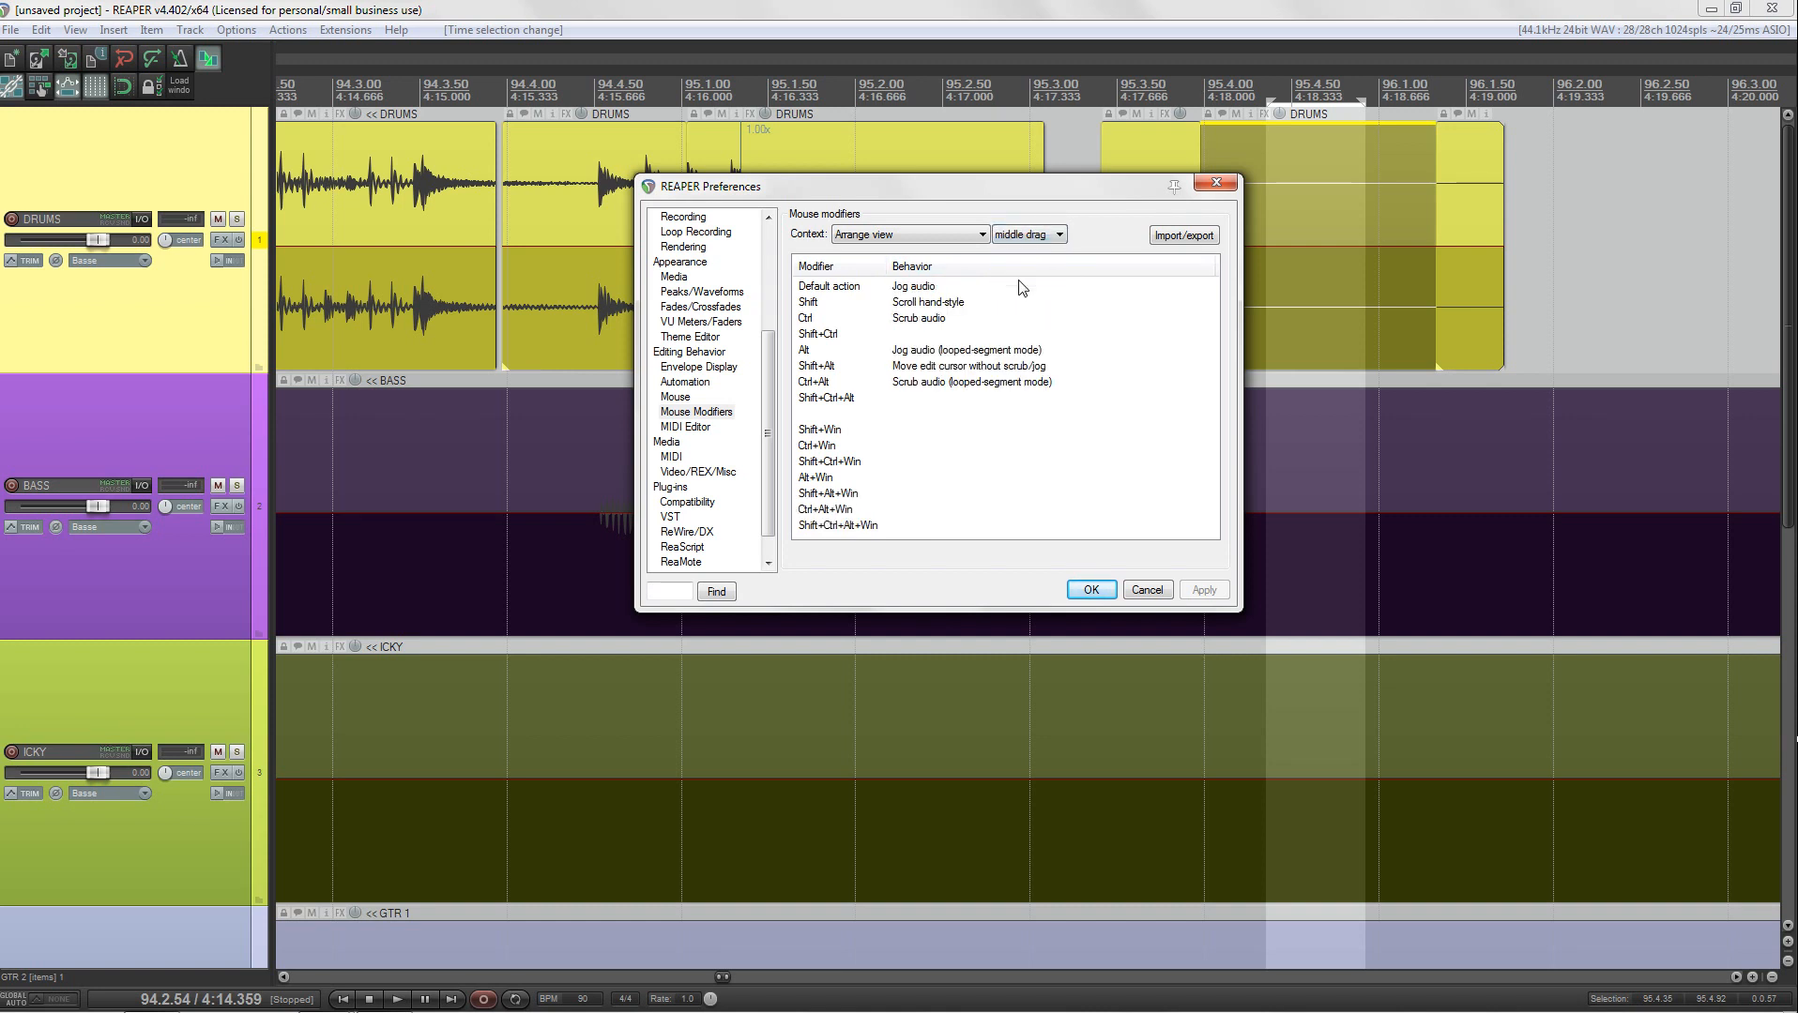
pyautogui.click(1042, 235)
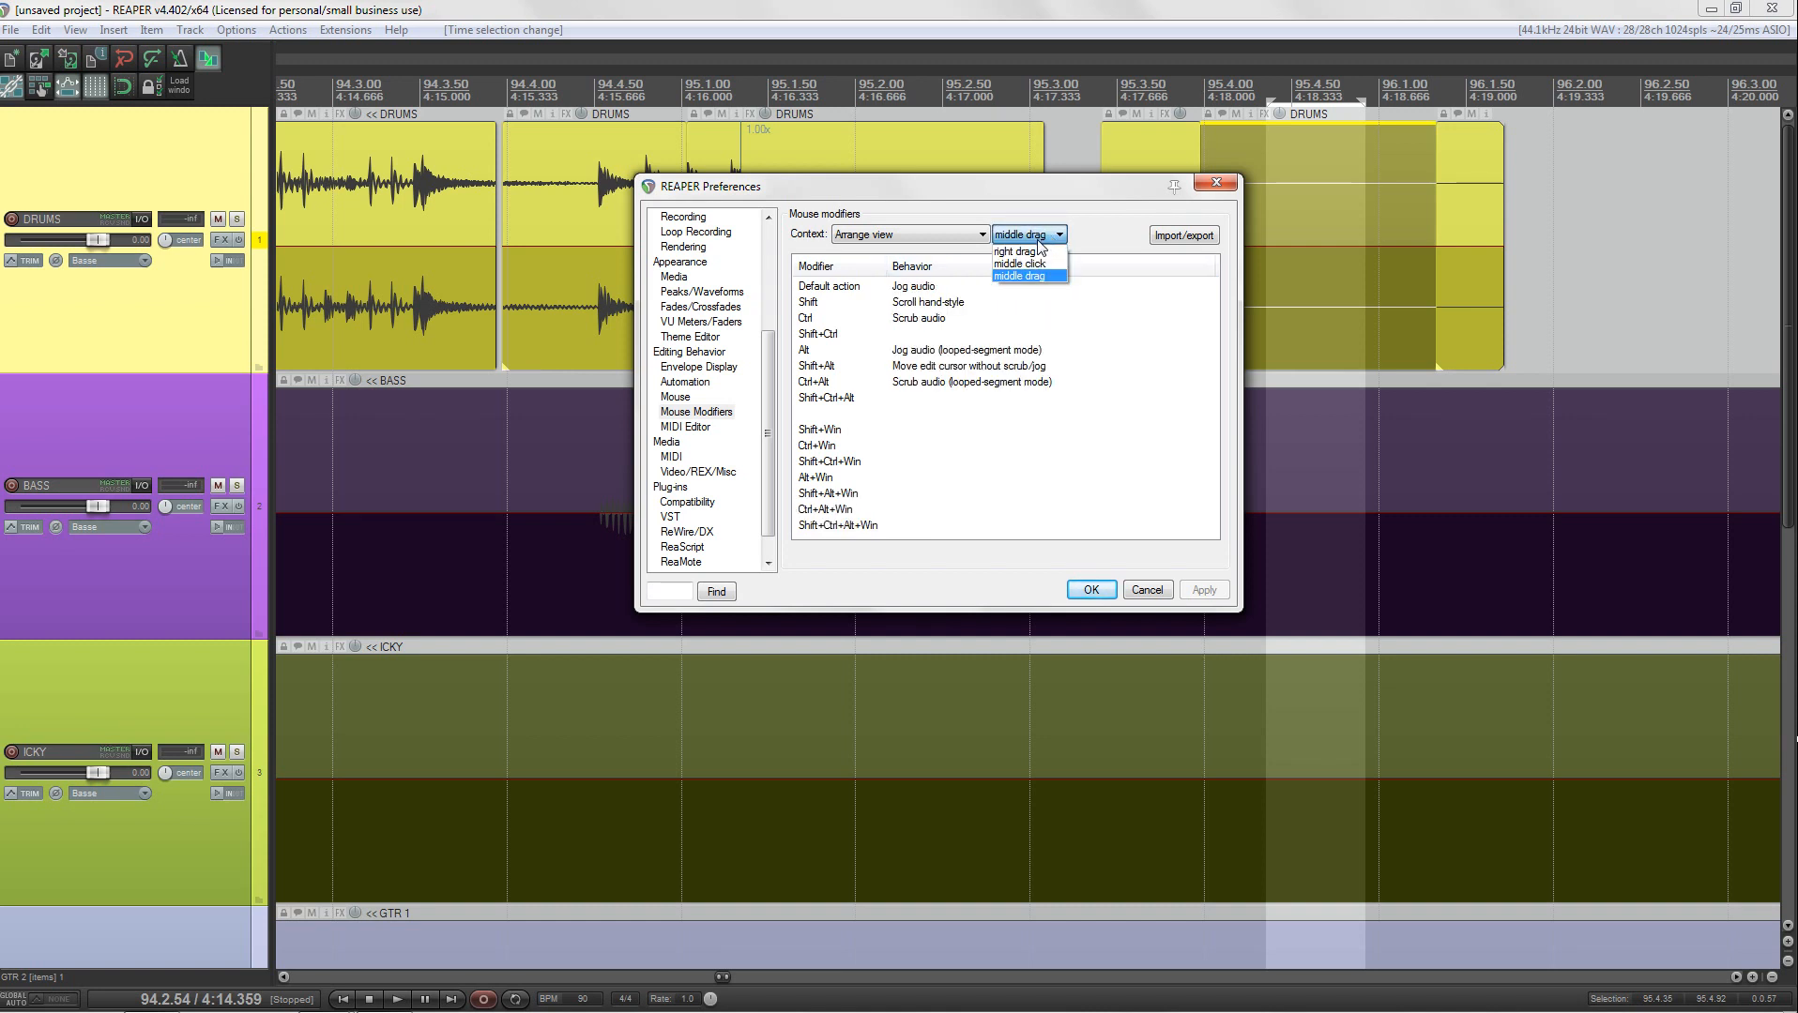
pyautogui.click(1026, 276)
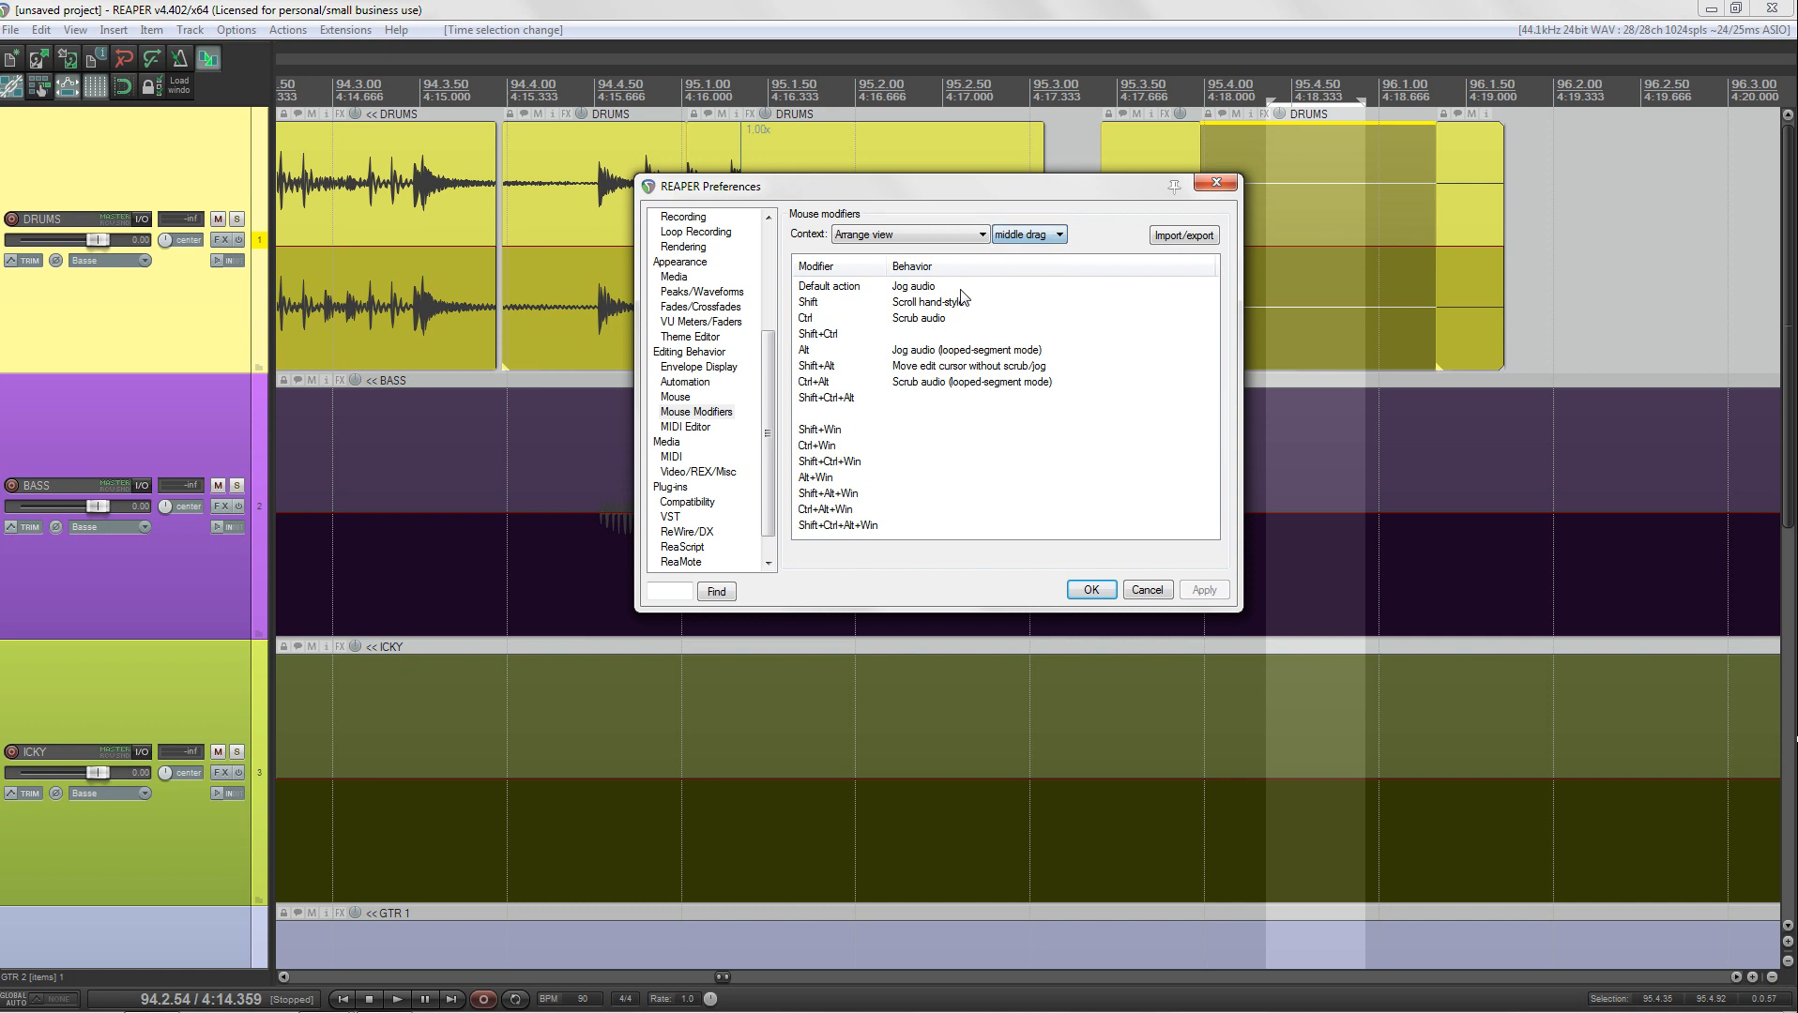
pyautogui.doubleClick(913, 290)
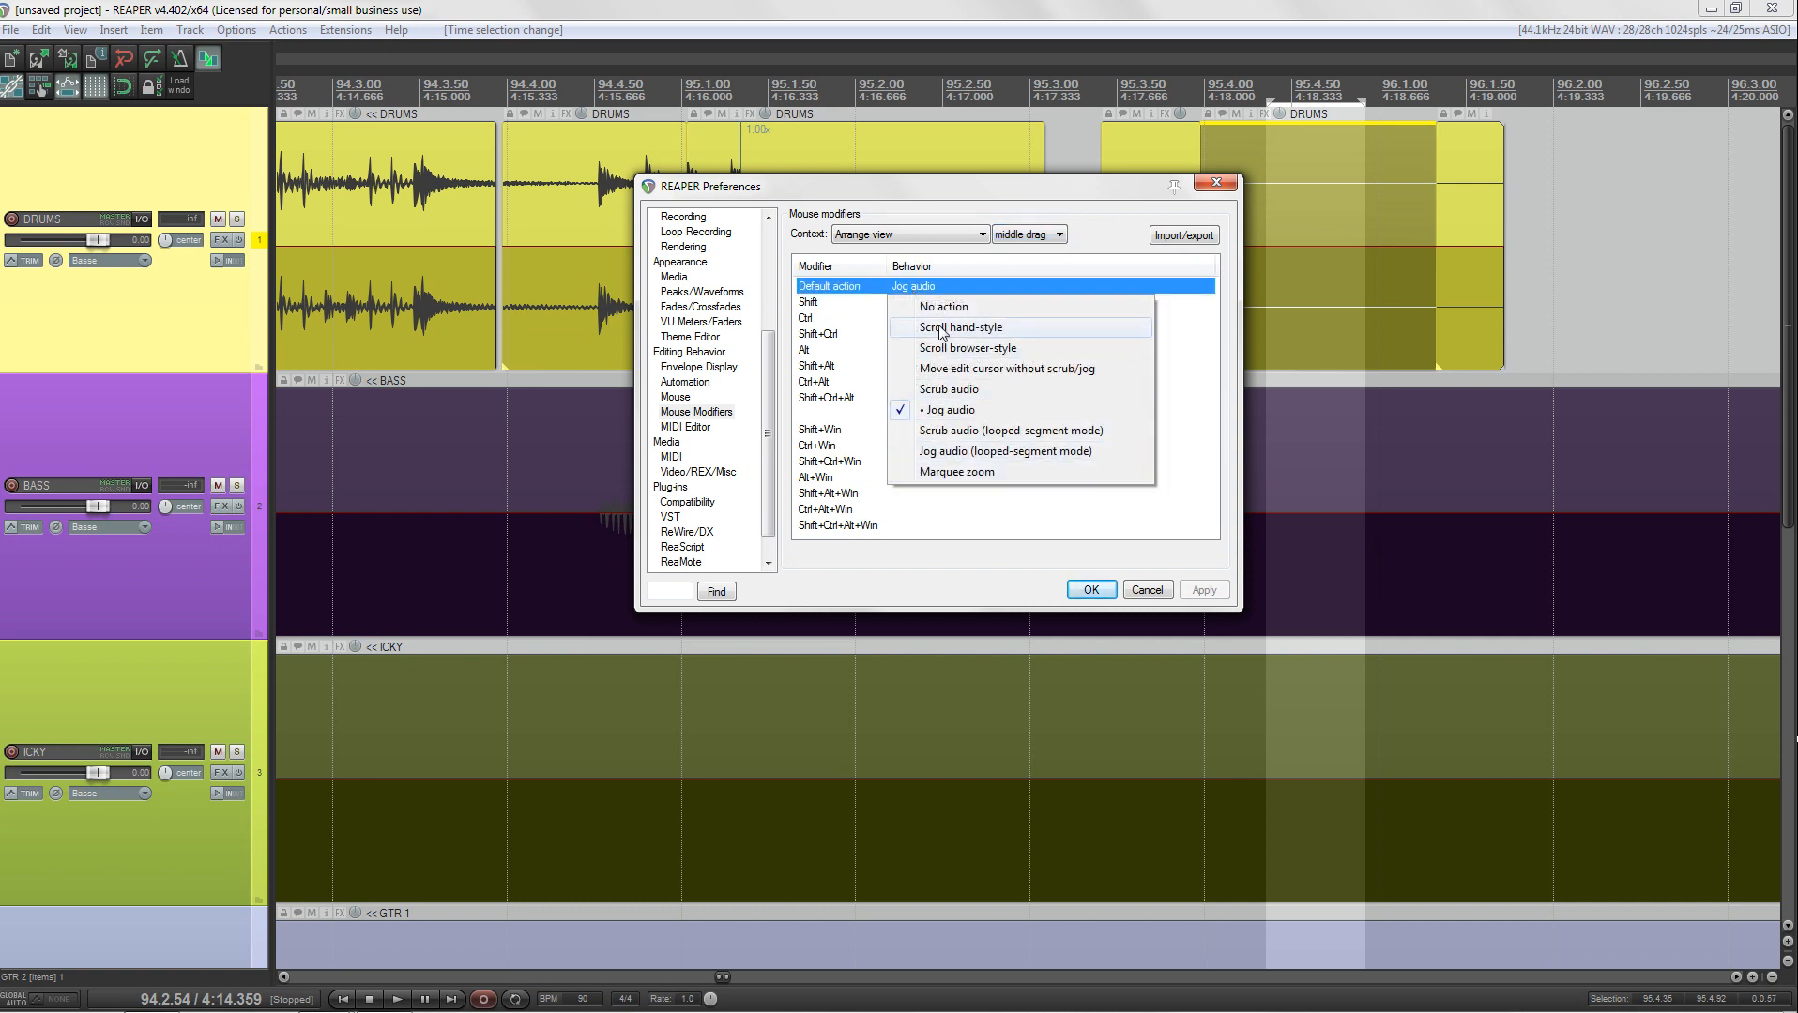
pyautogui.click(976, 266)
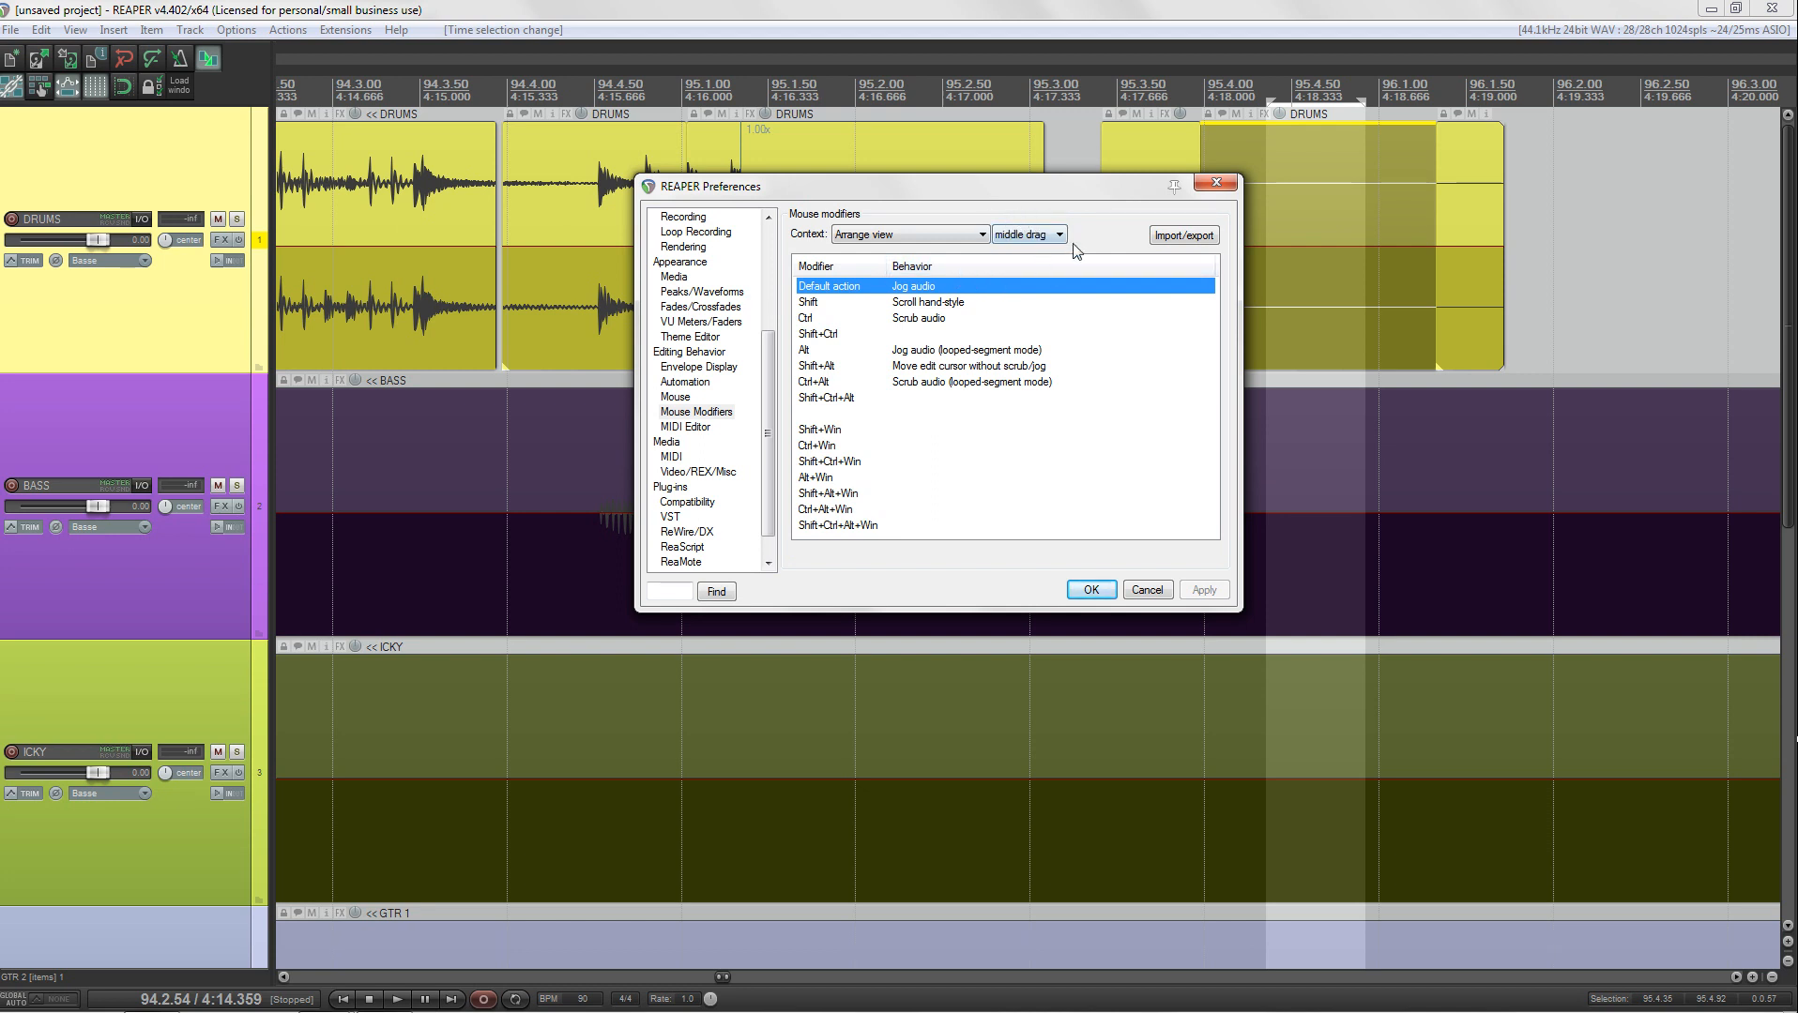
# Step: Assign the action Transport: Play/stop to the default middle click of the Arrange view context and accept the preferences
pyautogui.click(1032, 235)
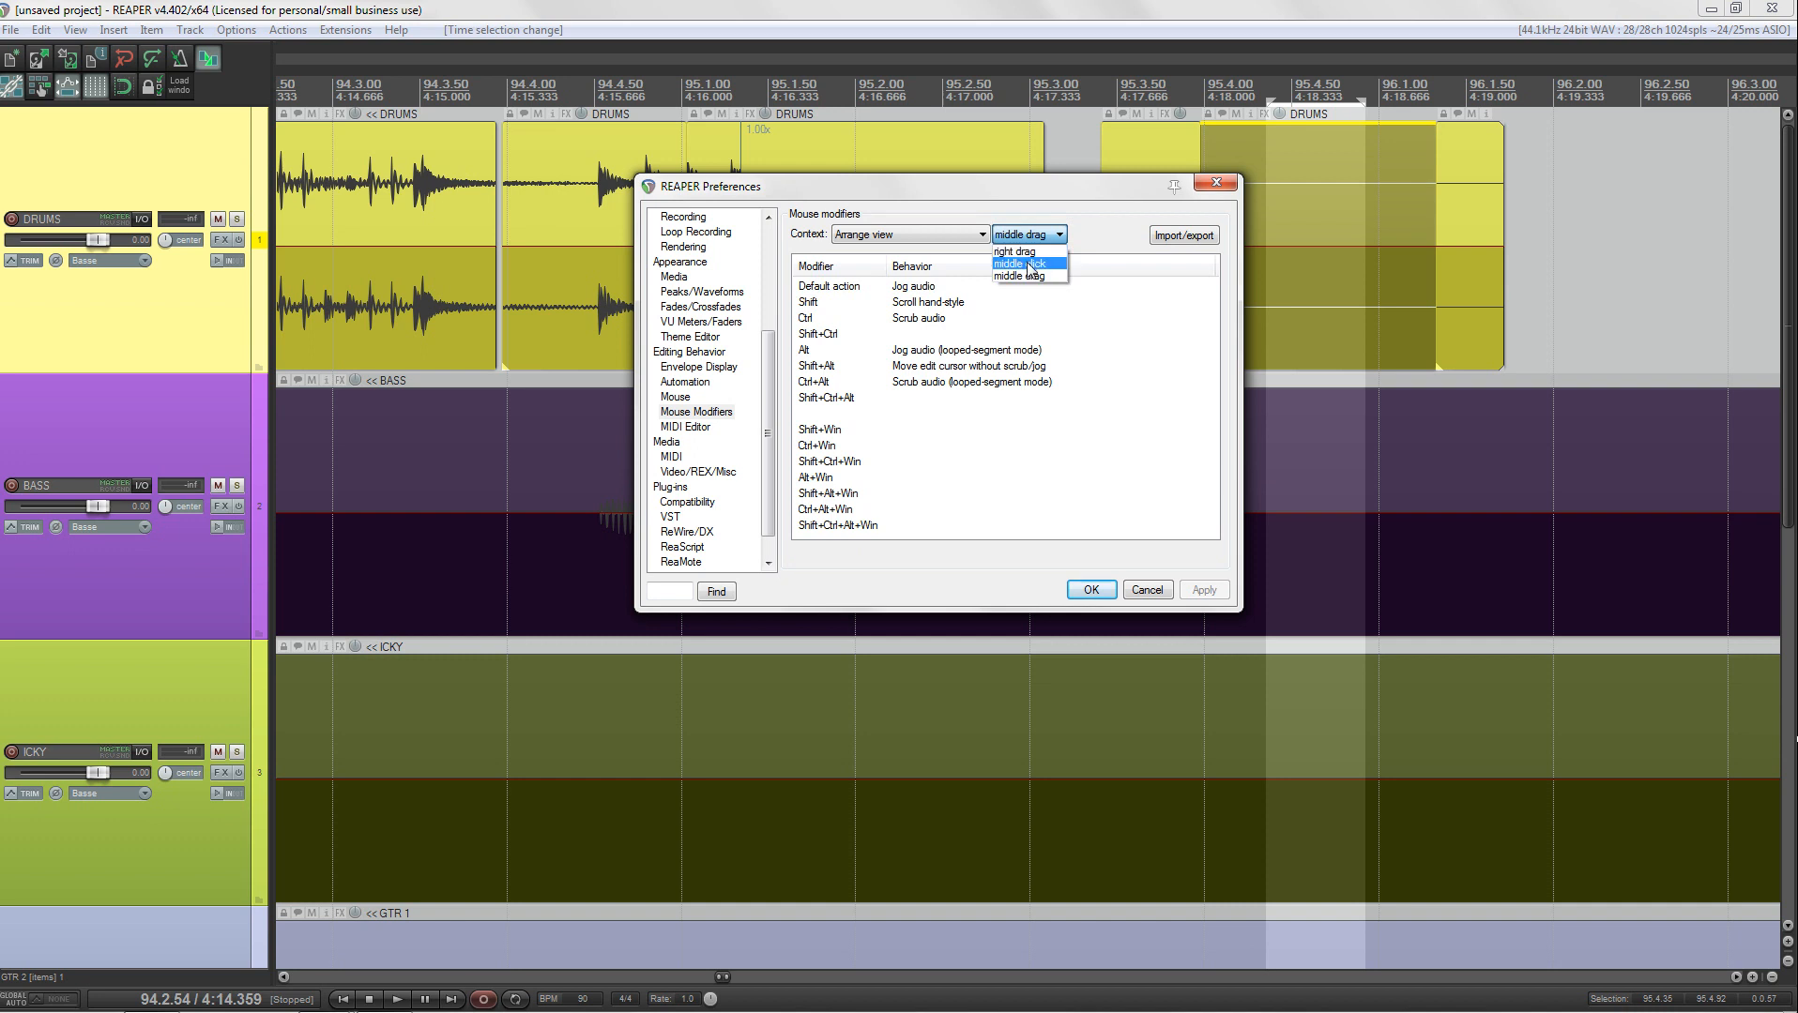
pyautogui.click(1021, 249)
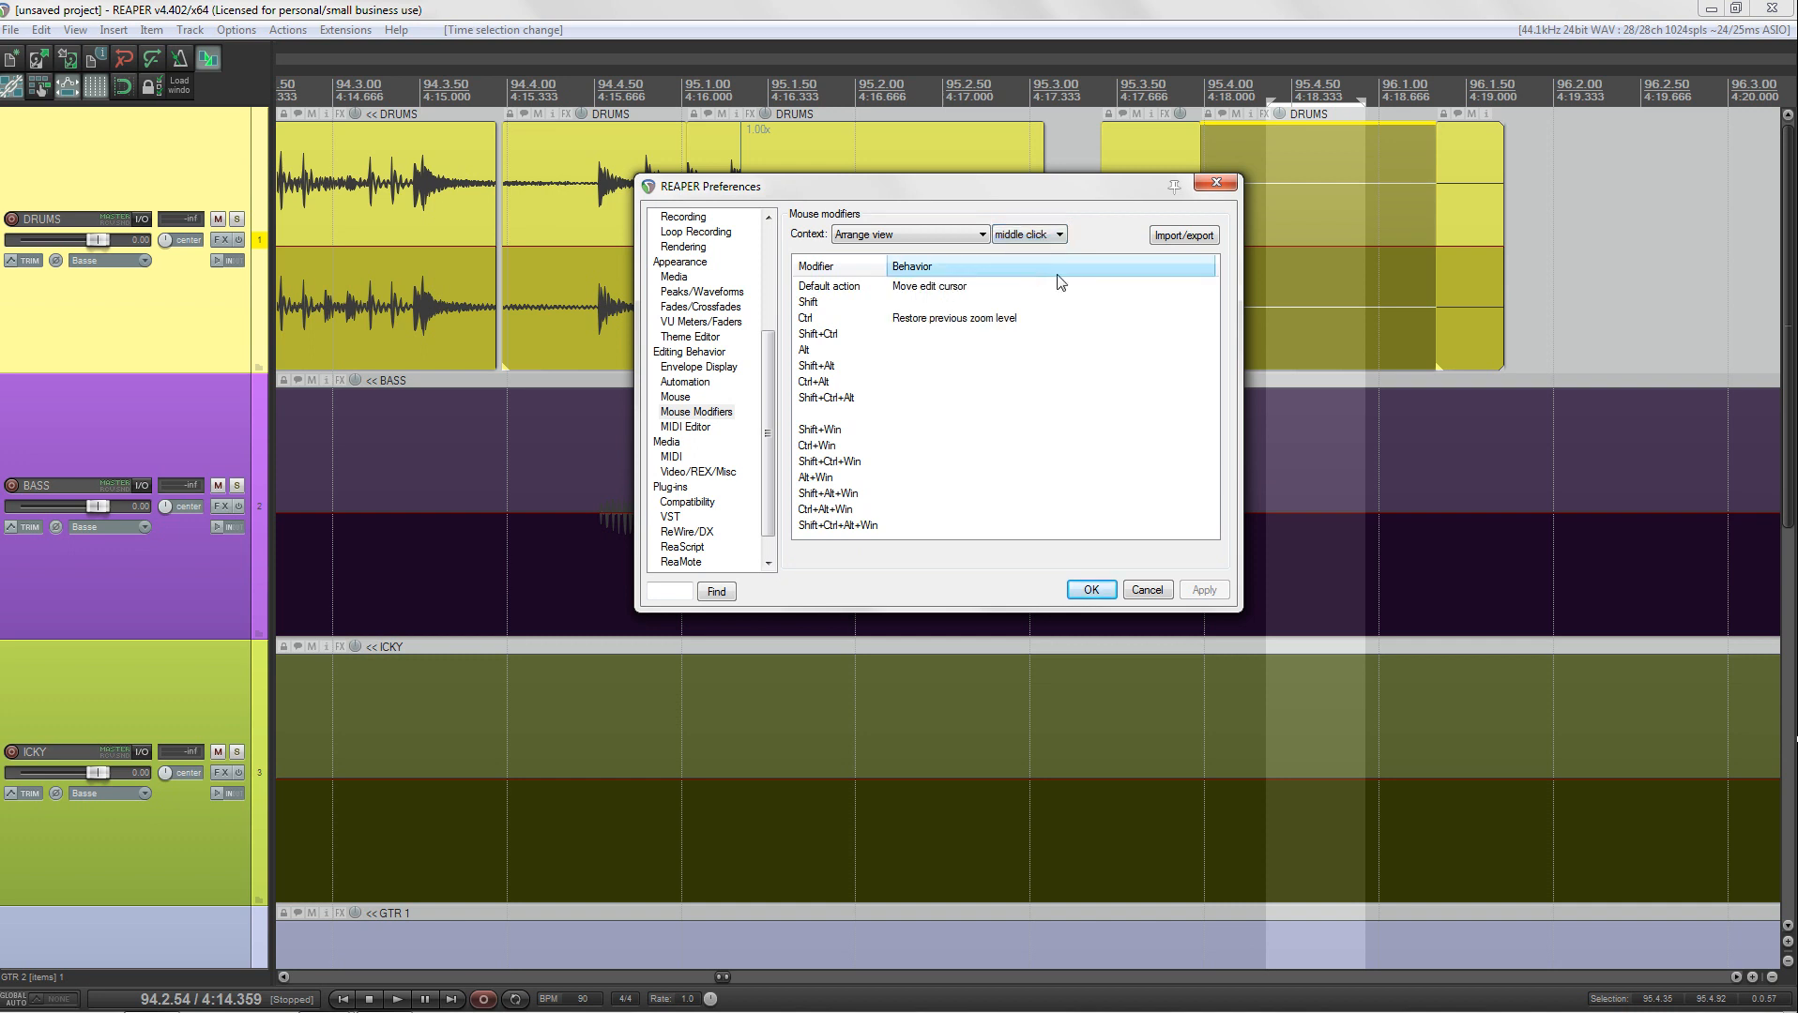
pyautogui.click(927, 287)
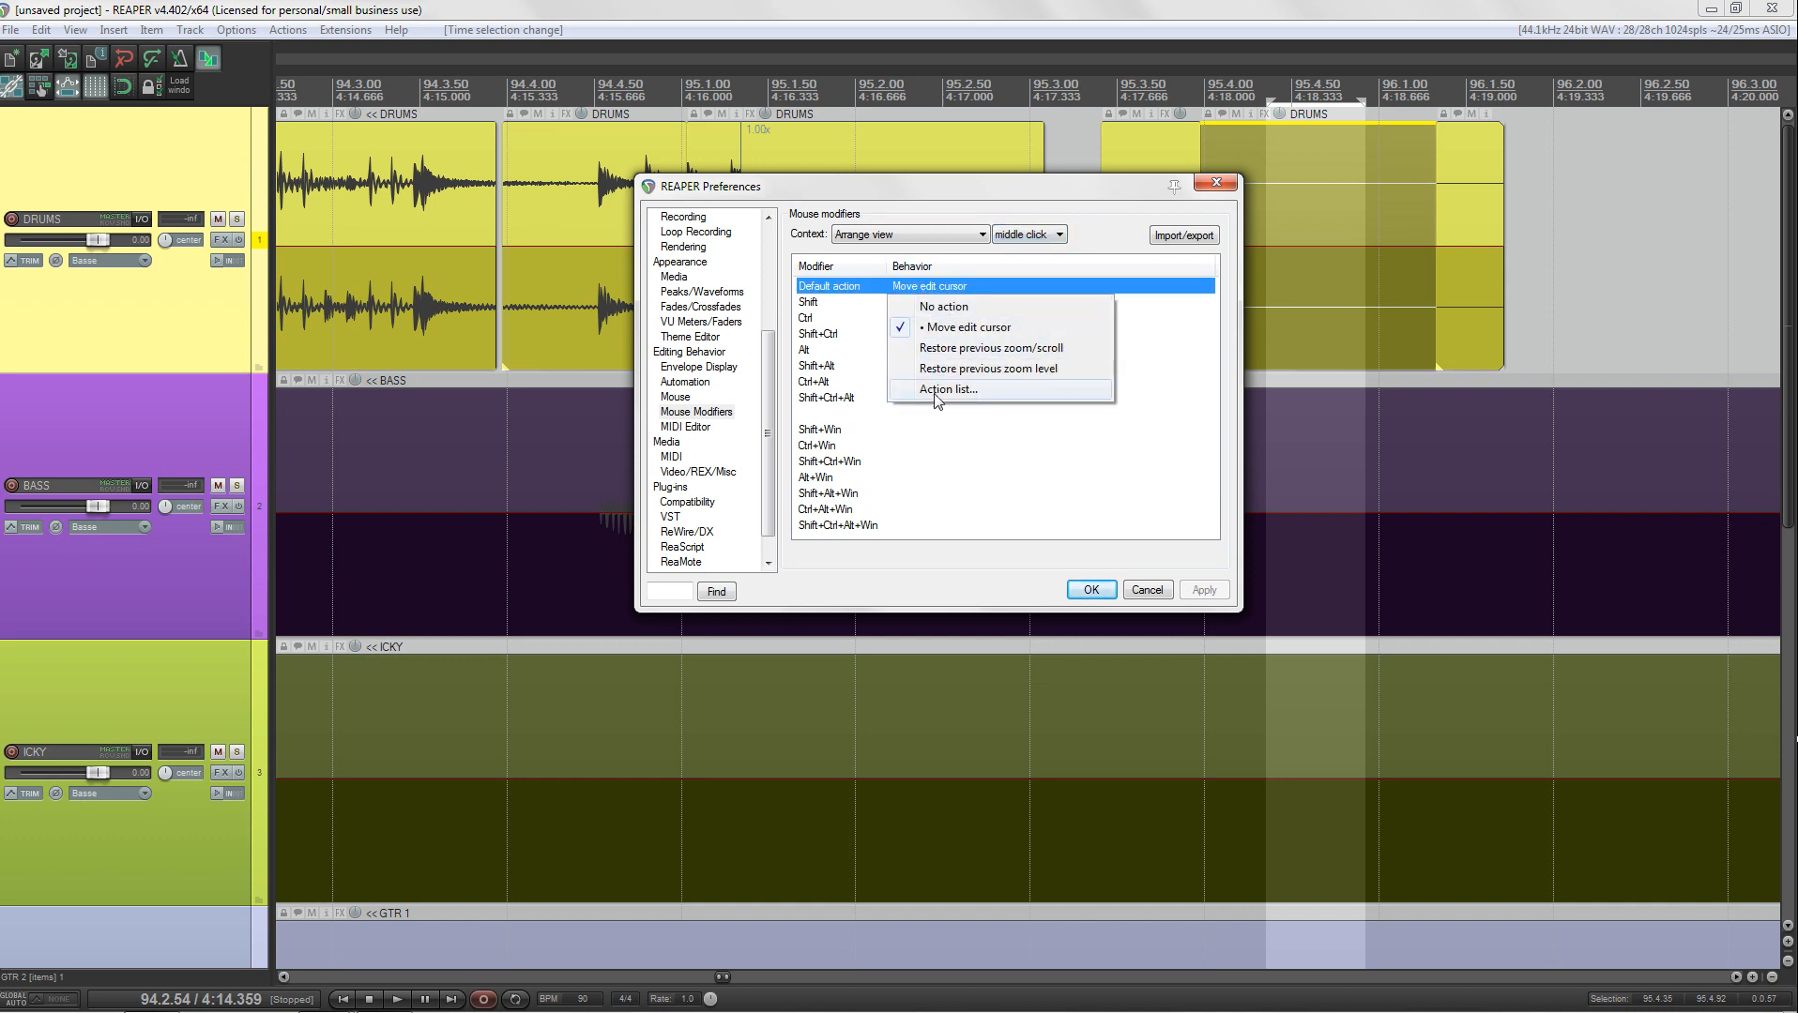
pyautogui.click(934, 392)
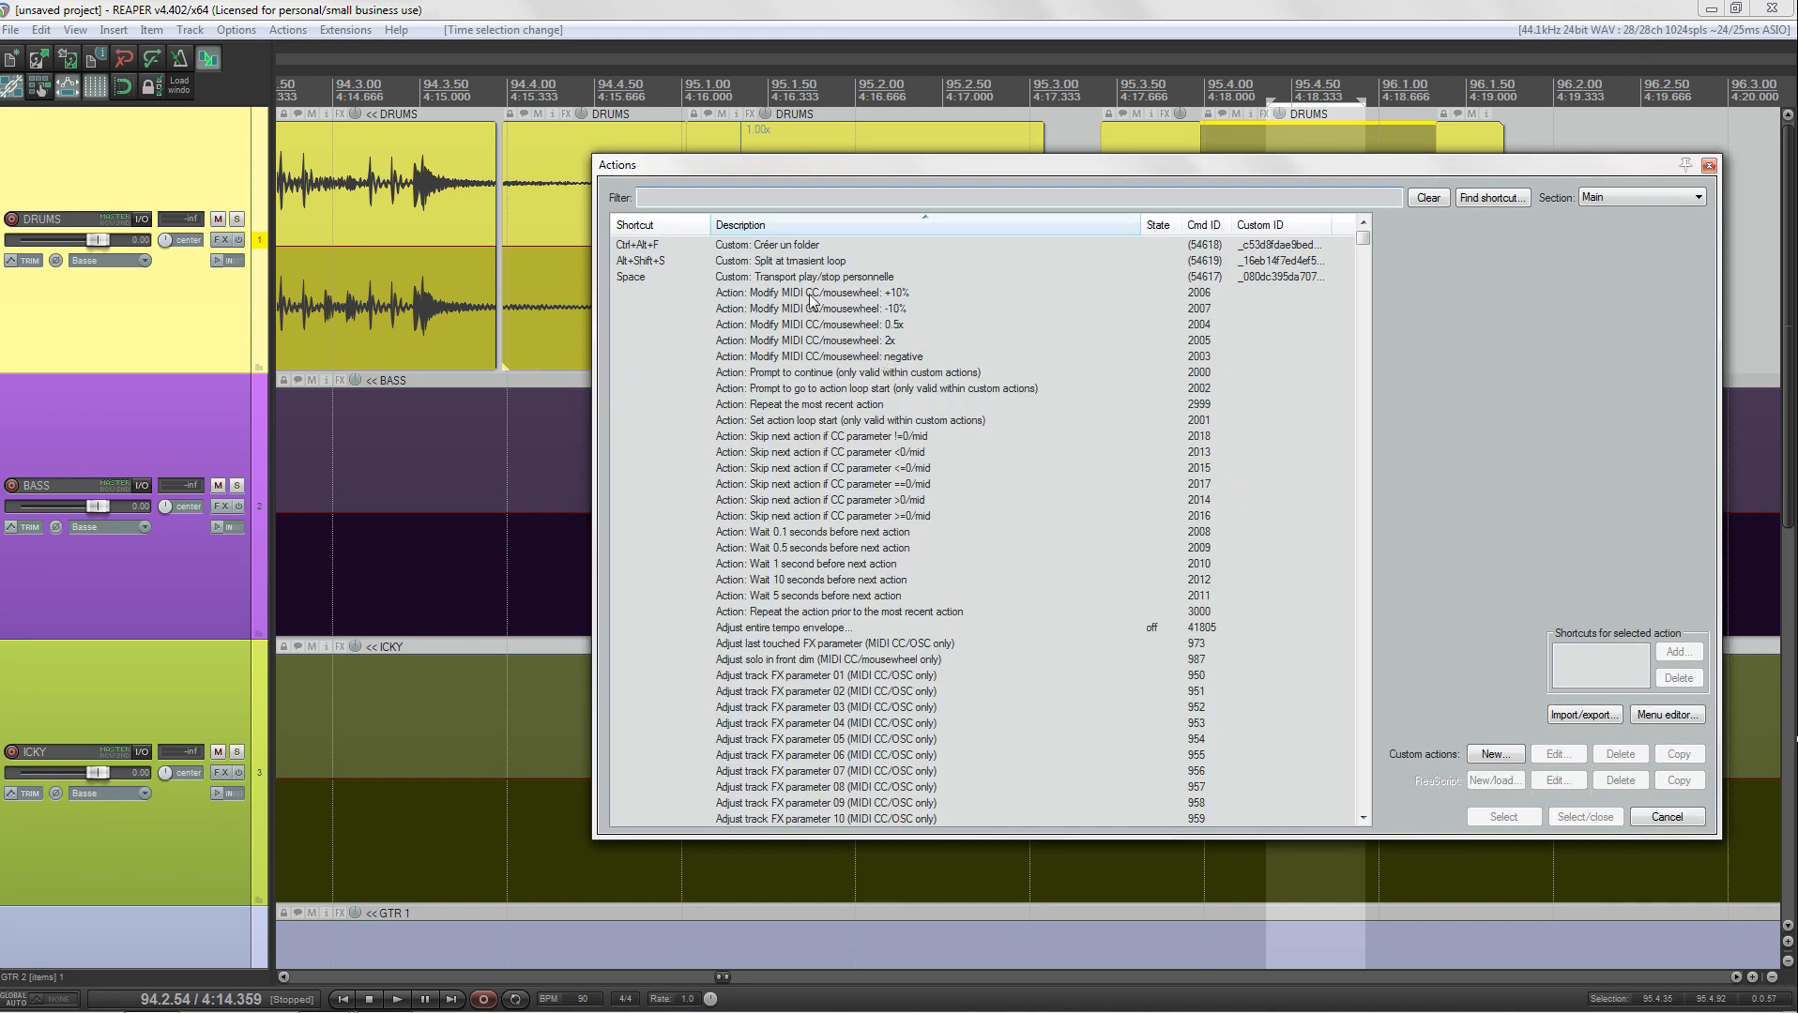
pyautogui.write('play')
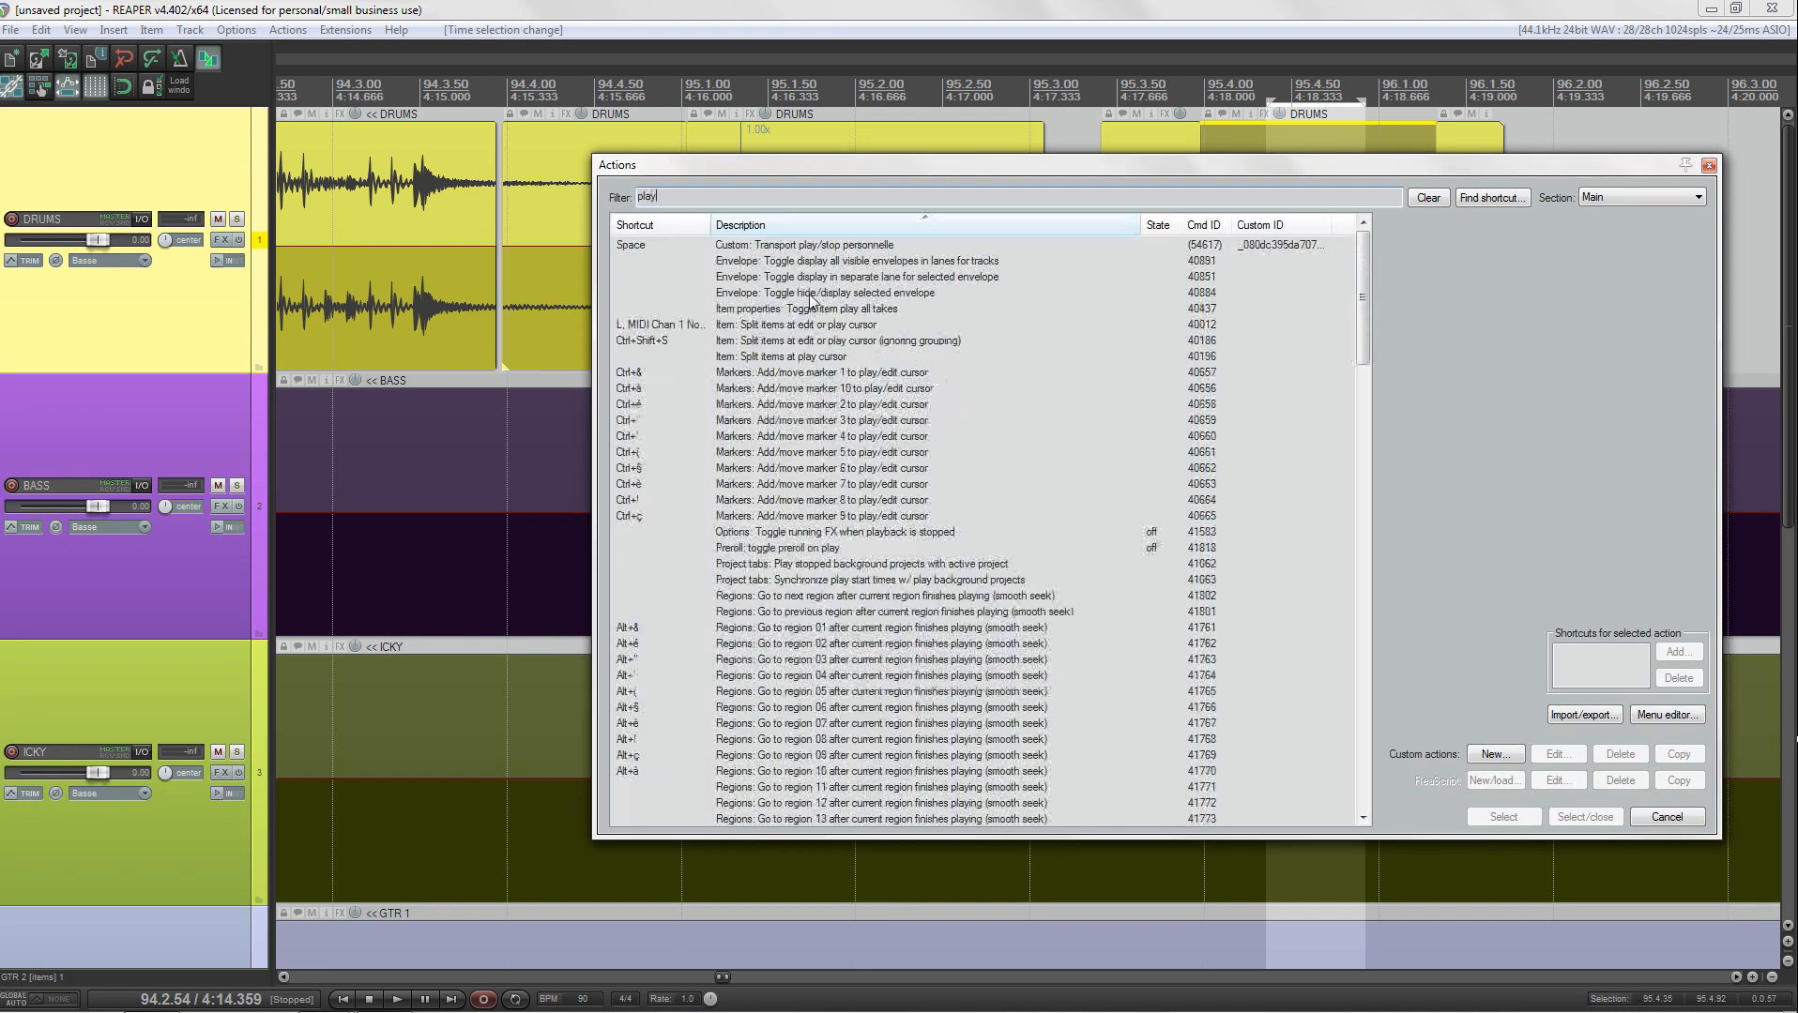
pyautogui.write(' stop')
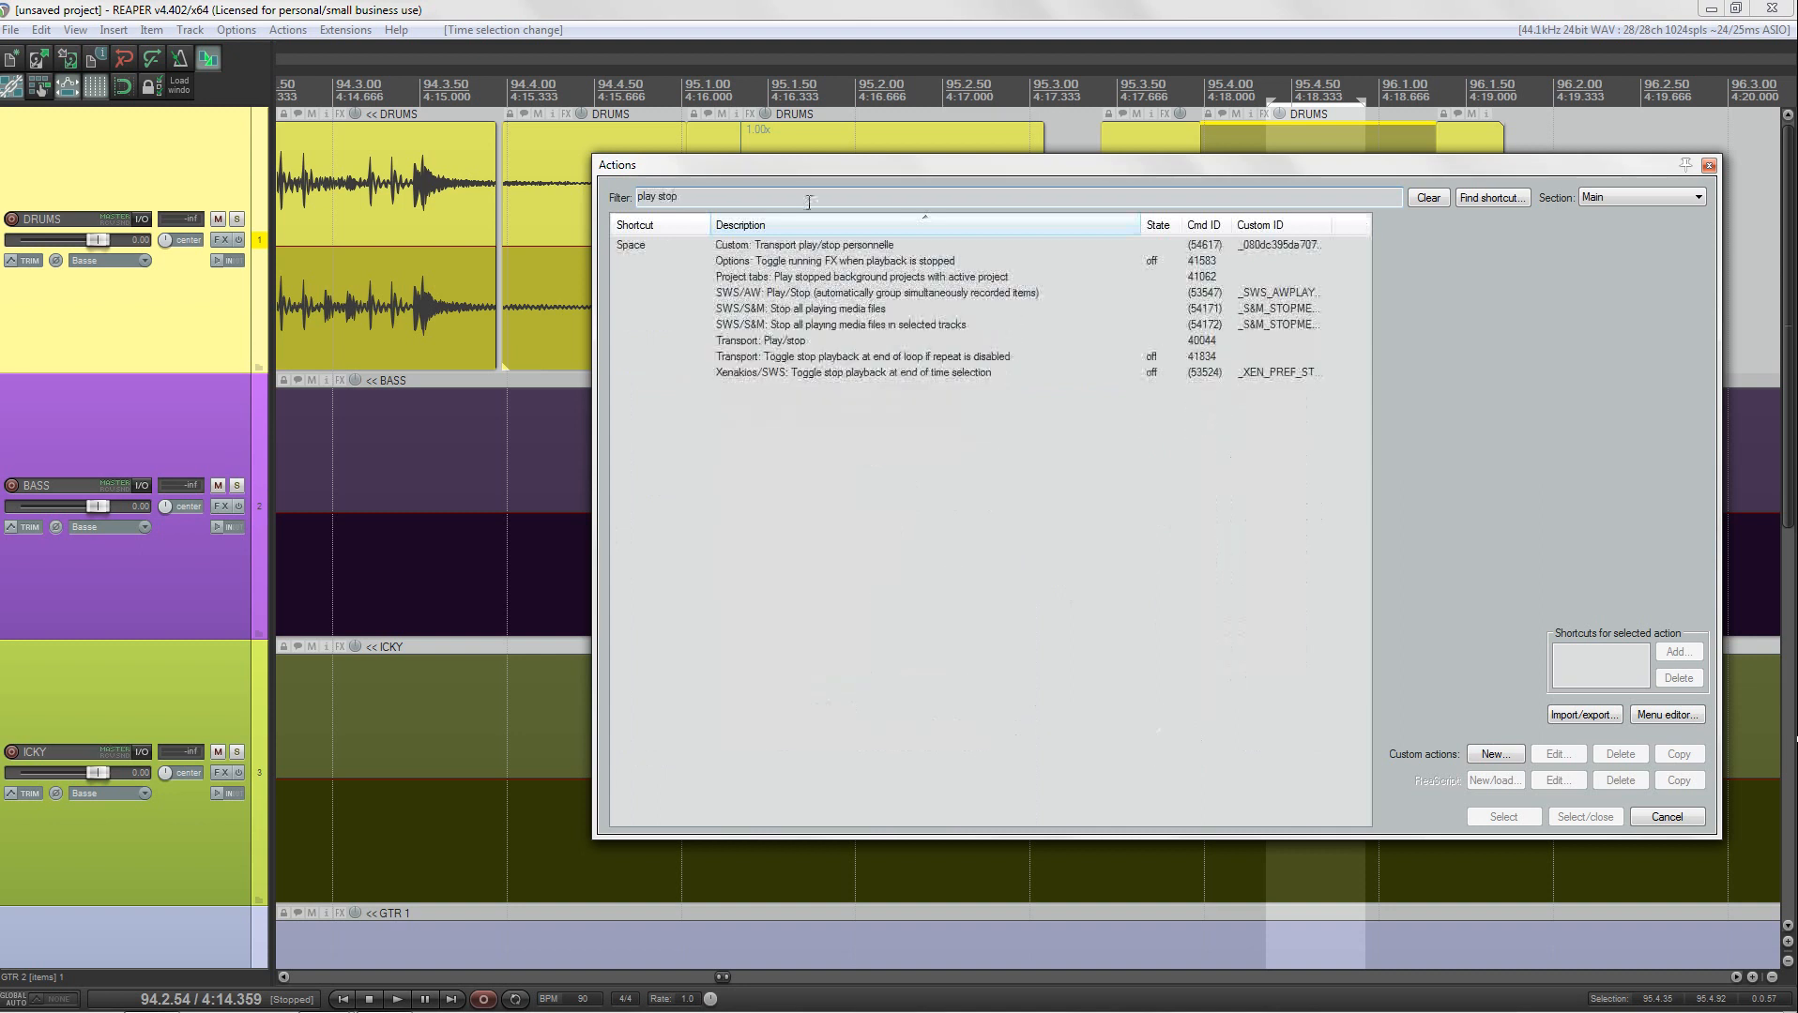
pyautogui.click(793, 341)
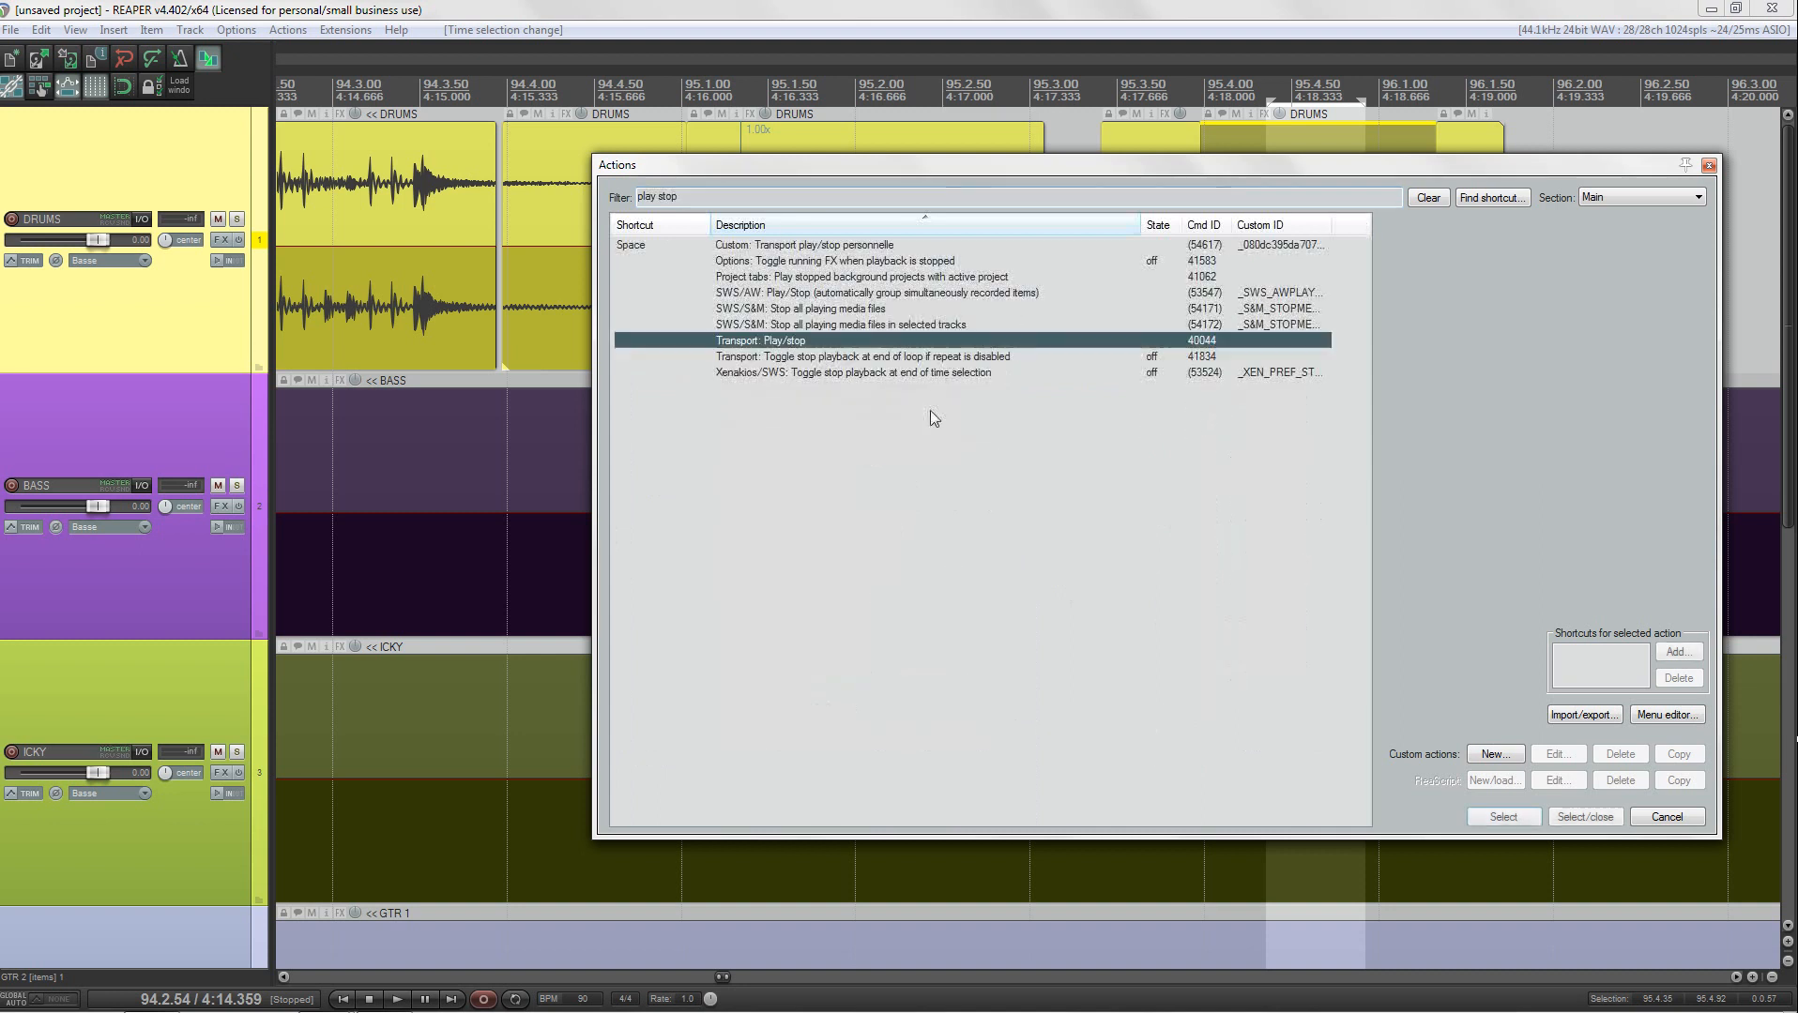
pyautogui.click(1501, 818)
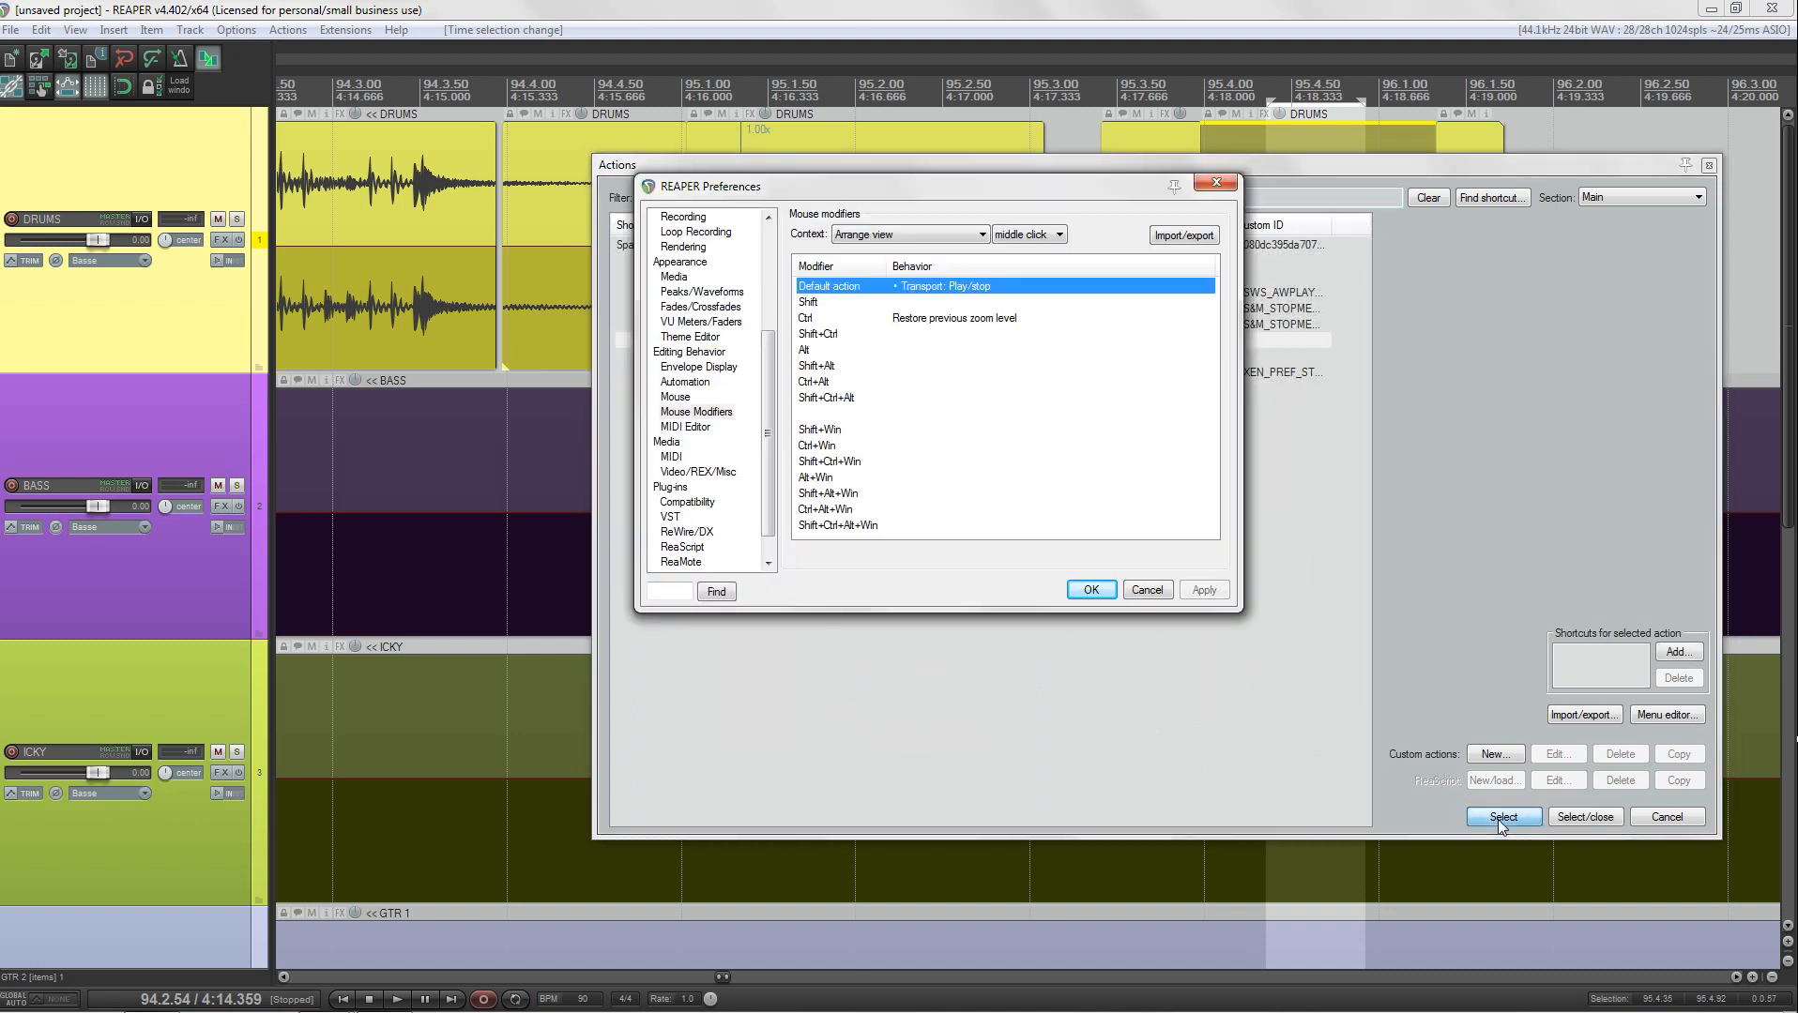
pyautogui.click(1091, 591)
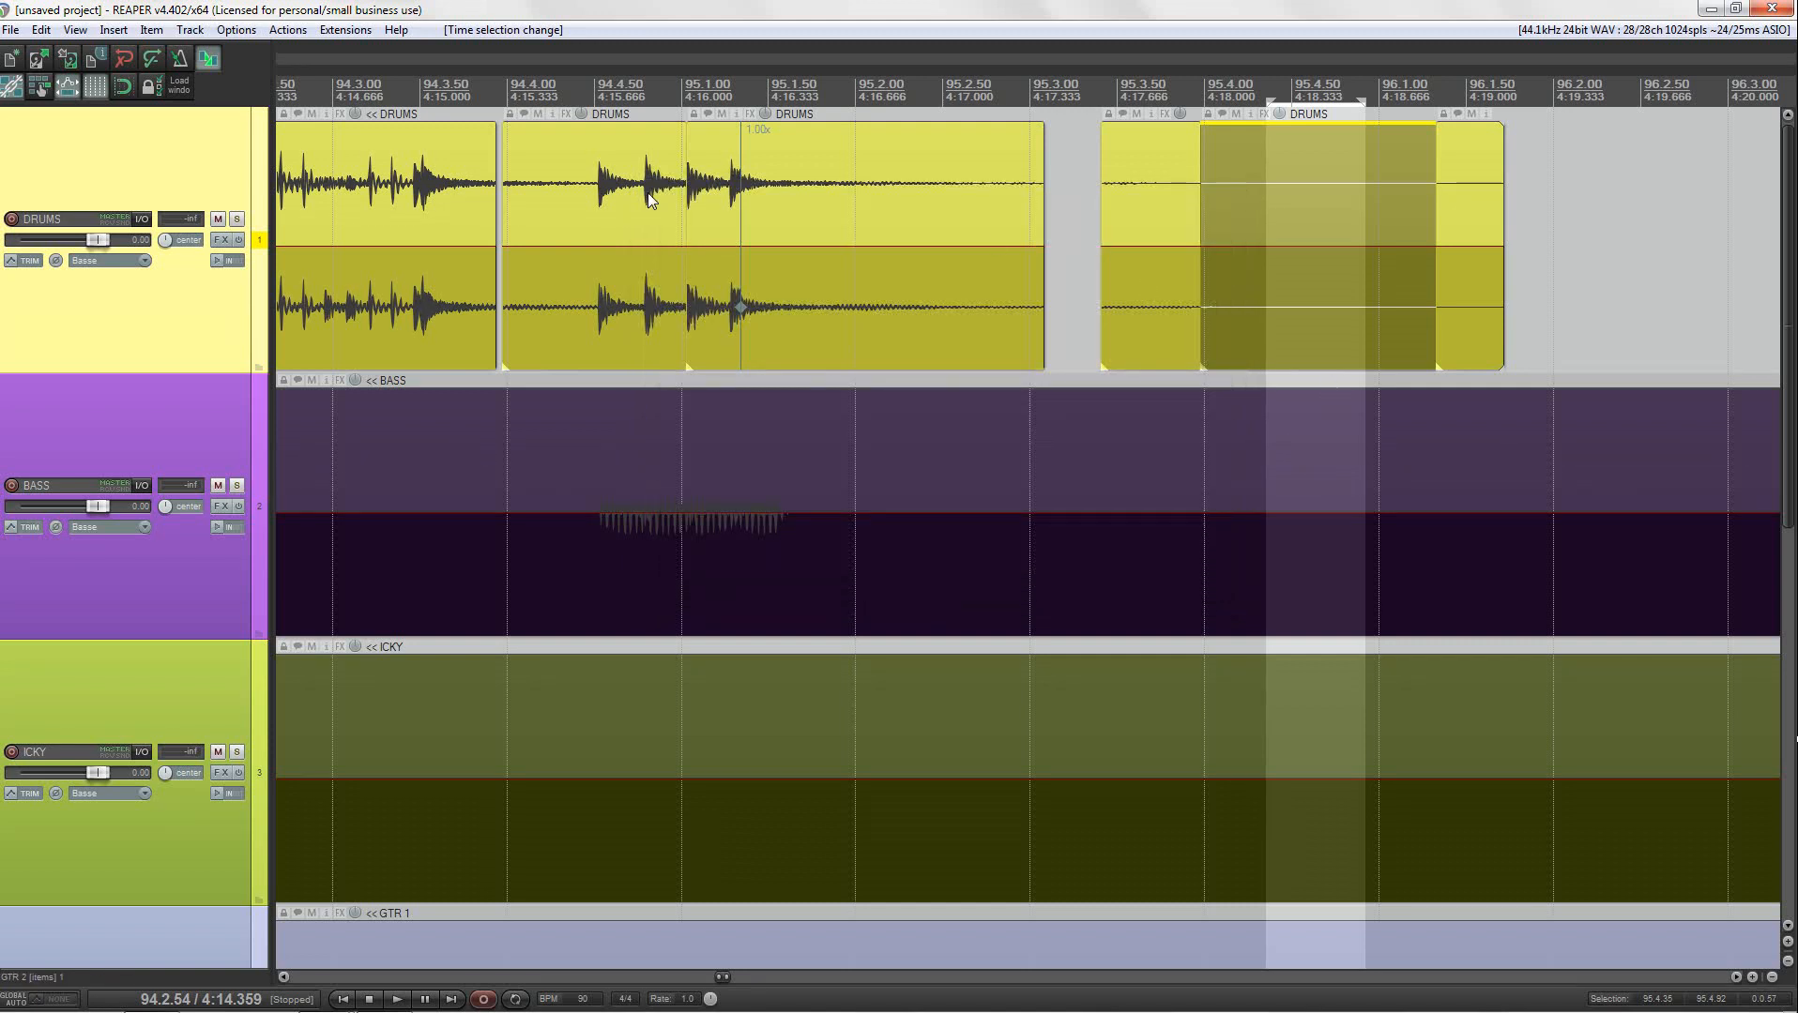
# Step: Test starting and stopping playback in the arrange view and jogging audio with the middle drag, moving to measures 57 to 59
pyautogui.press('space')
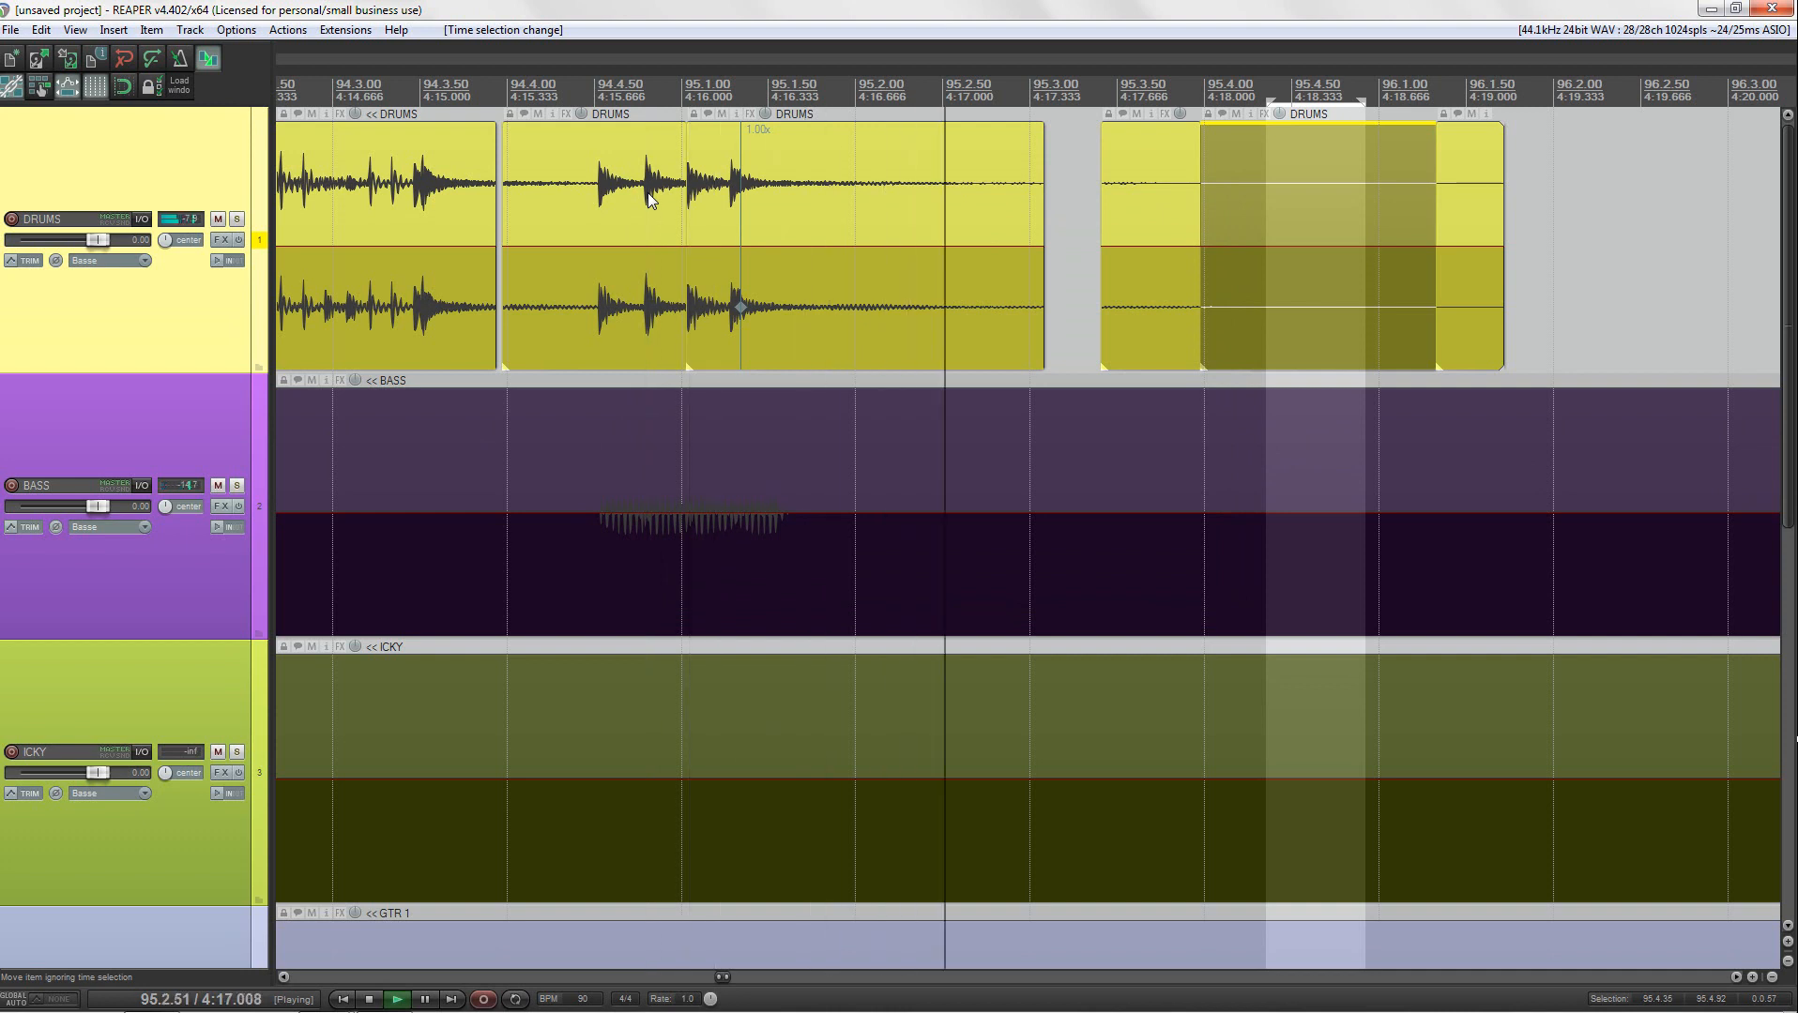
pyautogui.press('space')
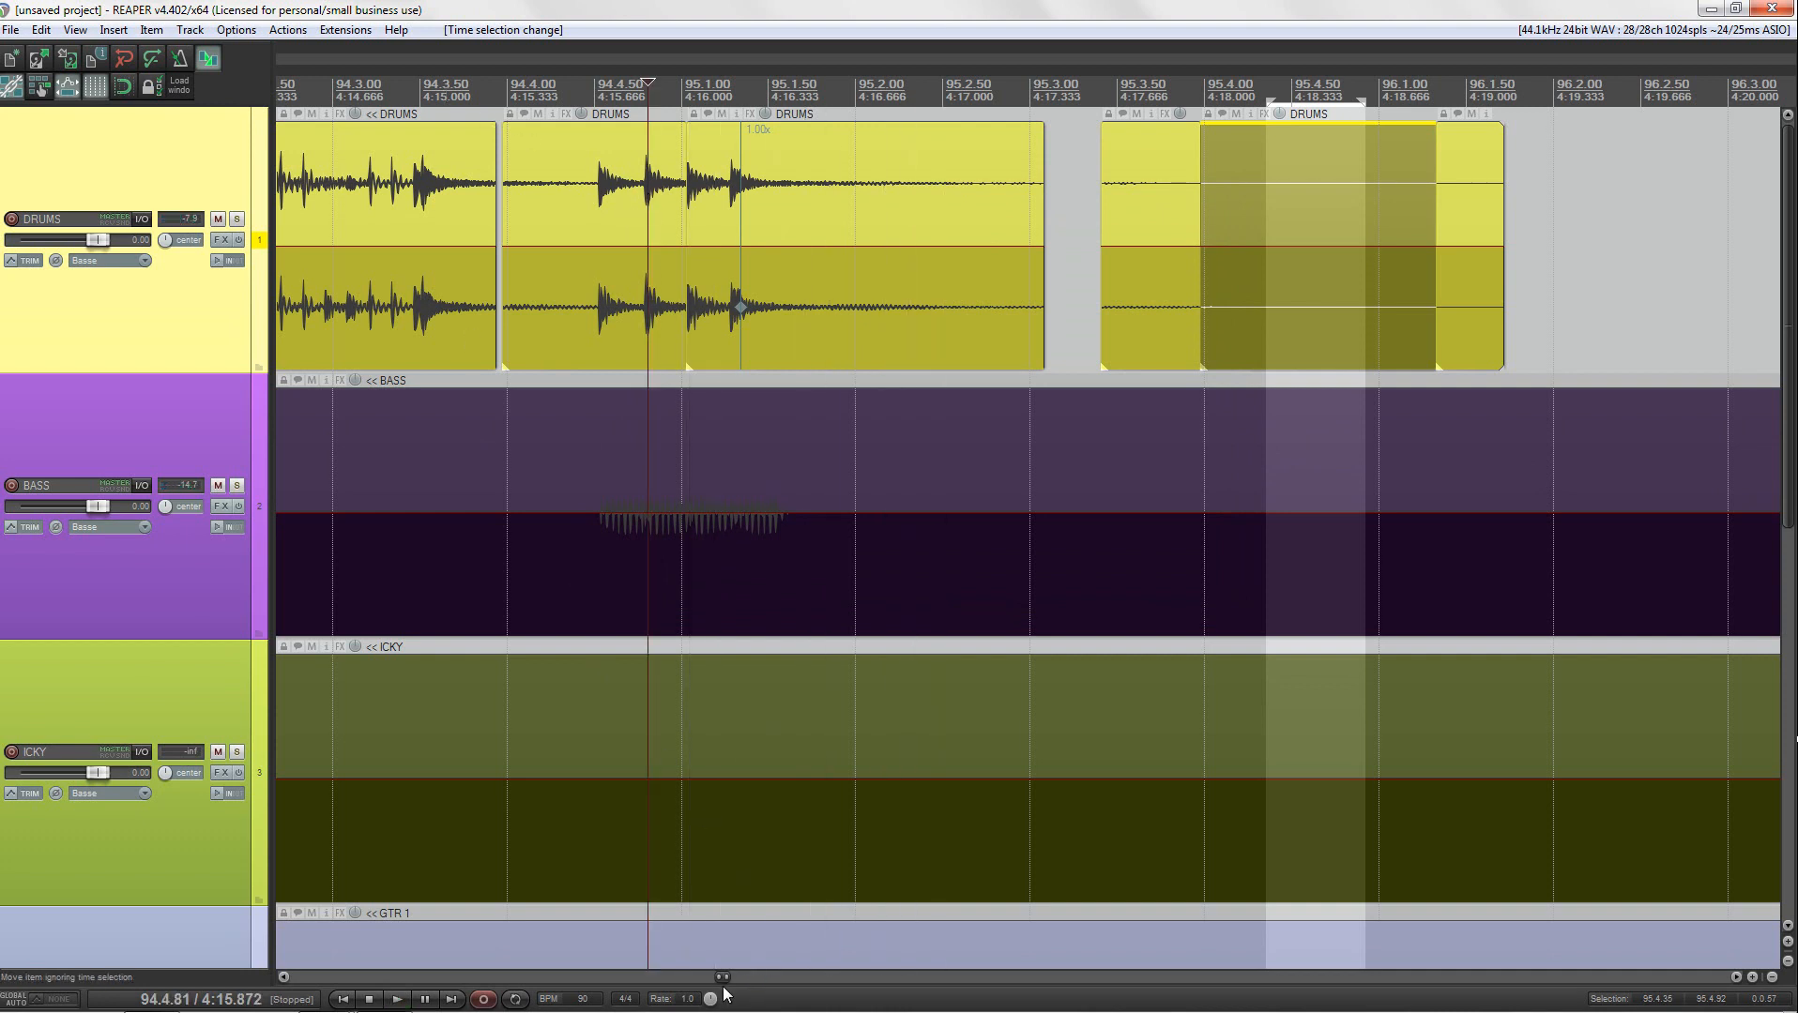
pyautogui.moveTo(724, 980); pyautogui.dragTo(557, 995)
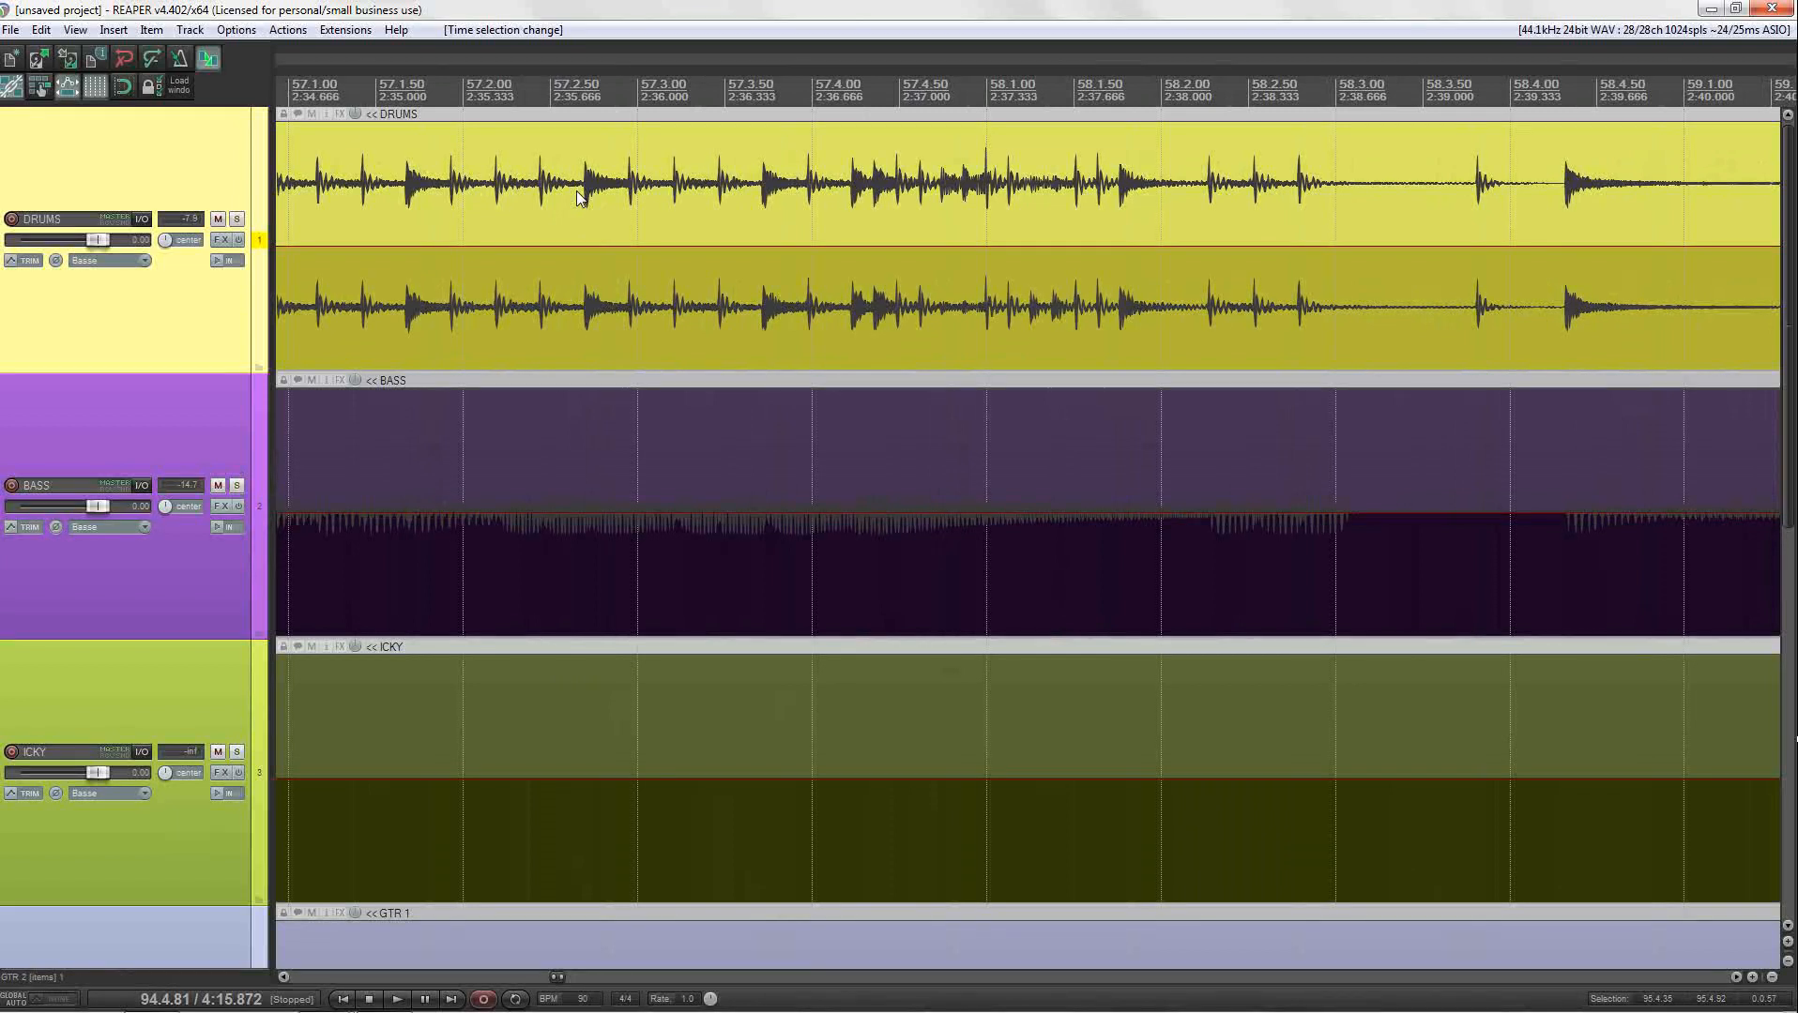
pyautogui.moveTo(579, 195); pyautogui.dragTo(935, 207)
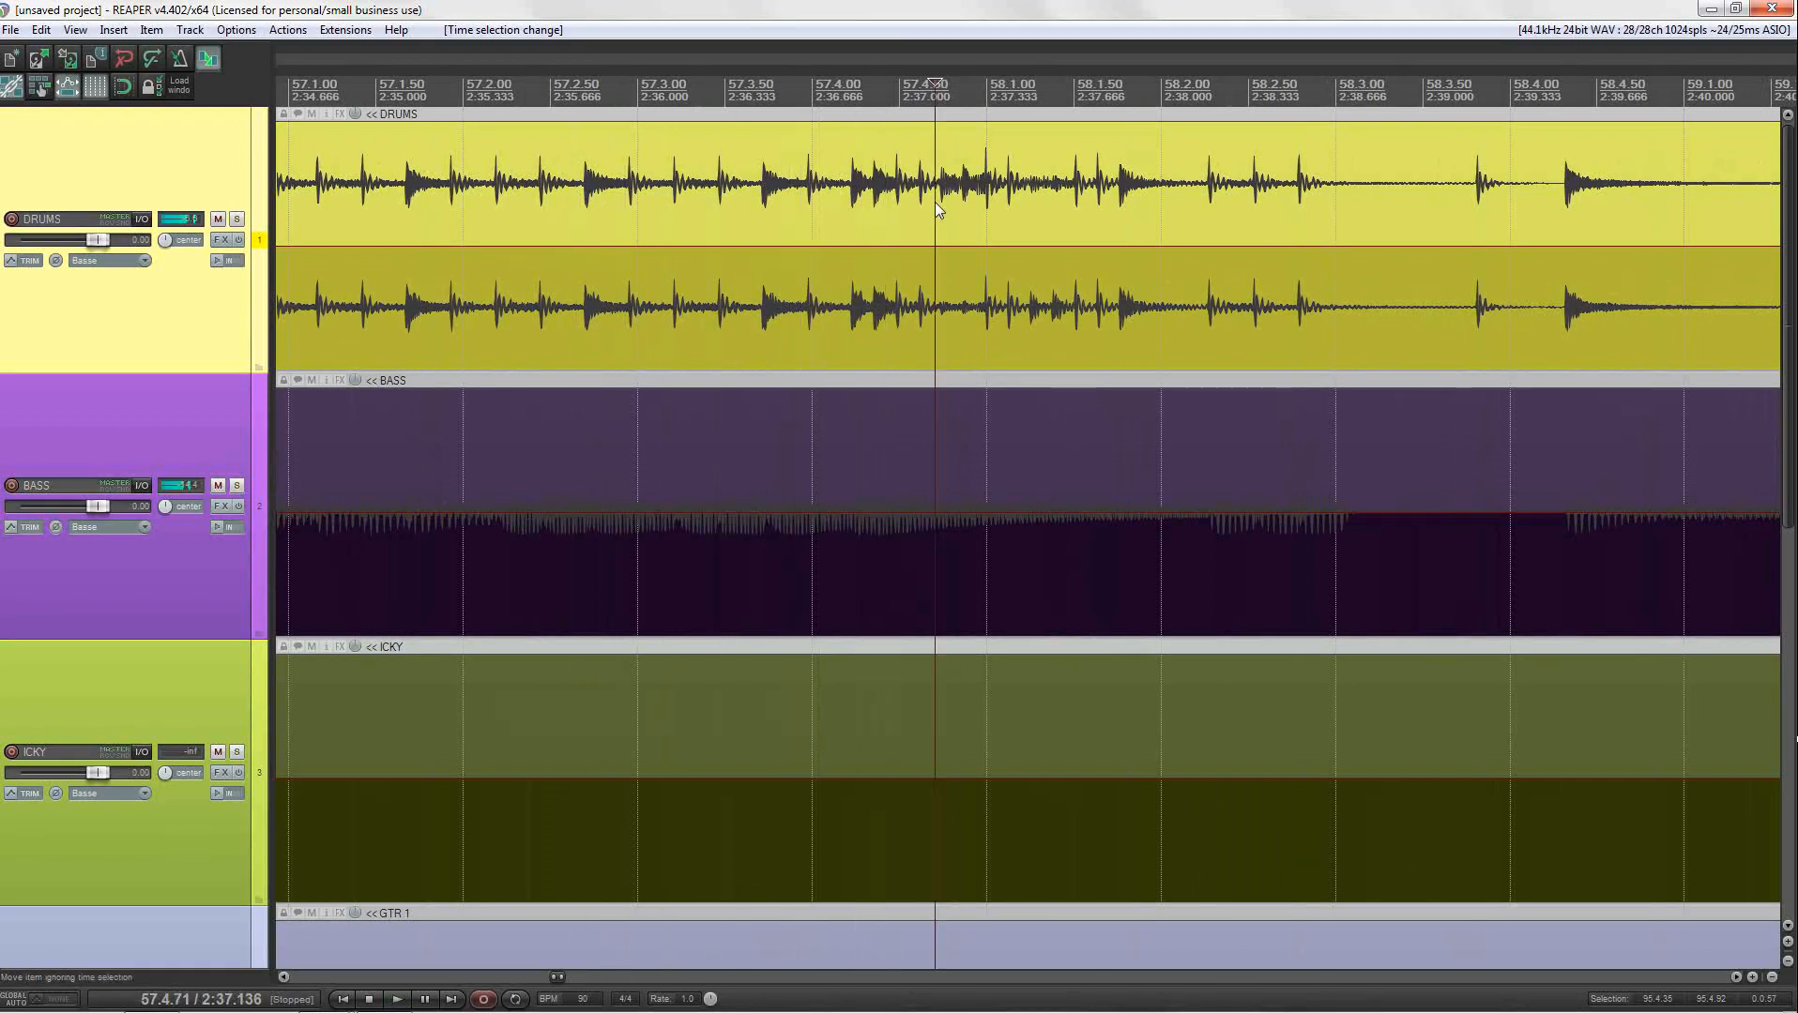
pyautogui.press('space')
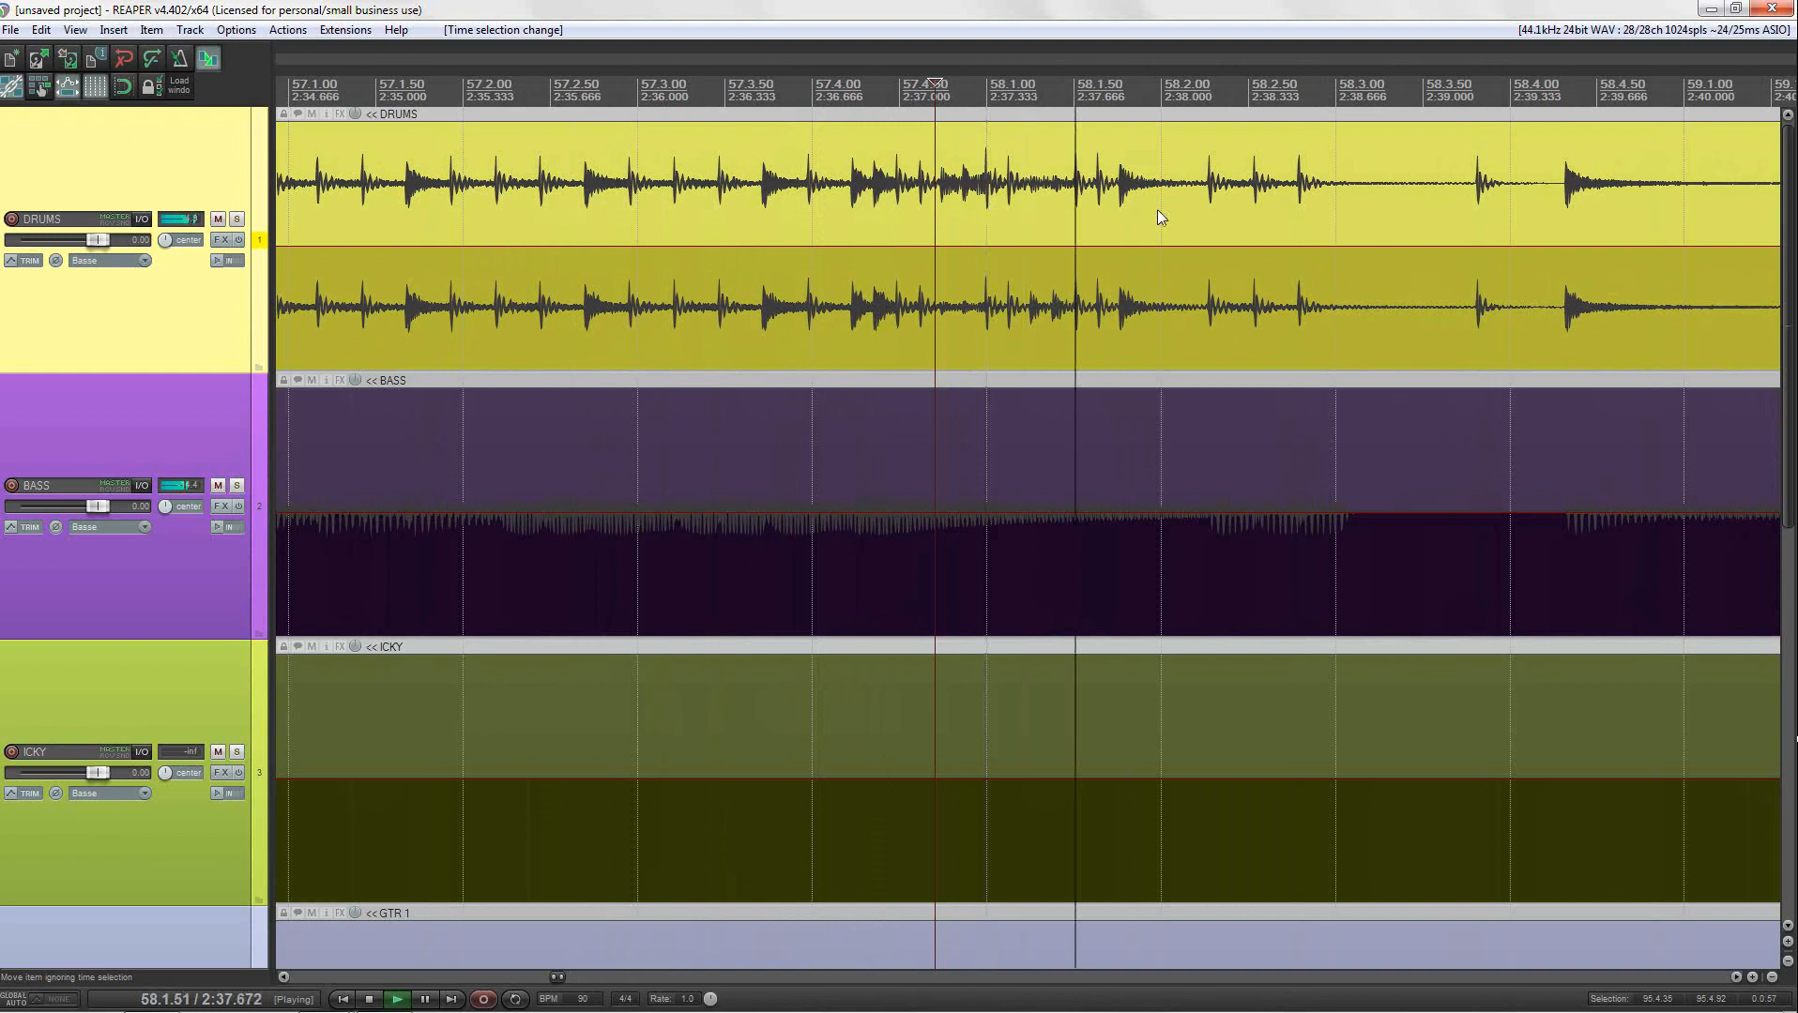
pyautogui.click(1309, 210)
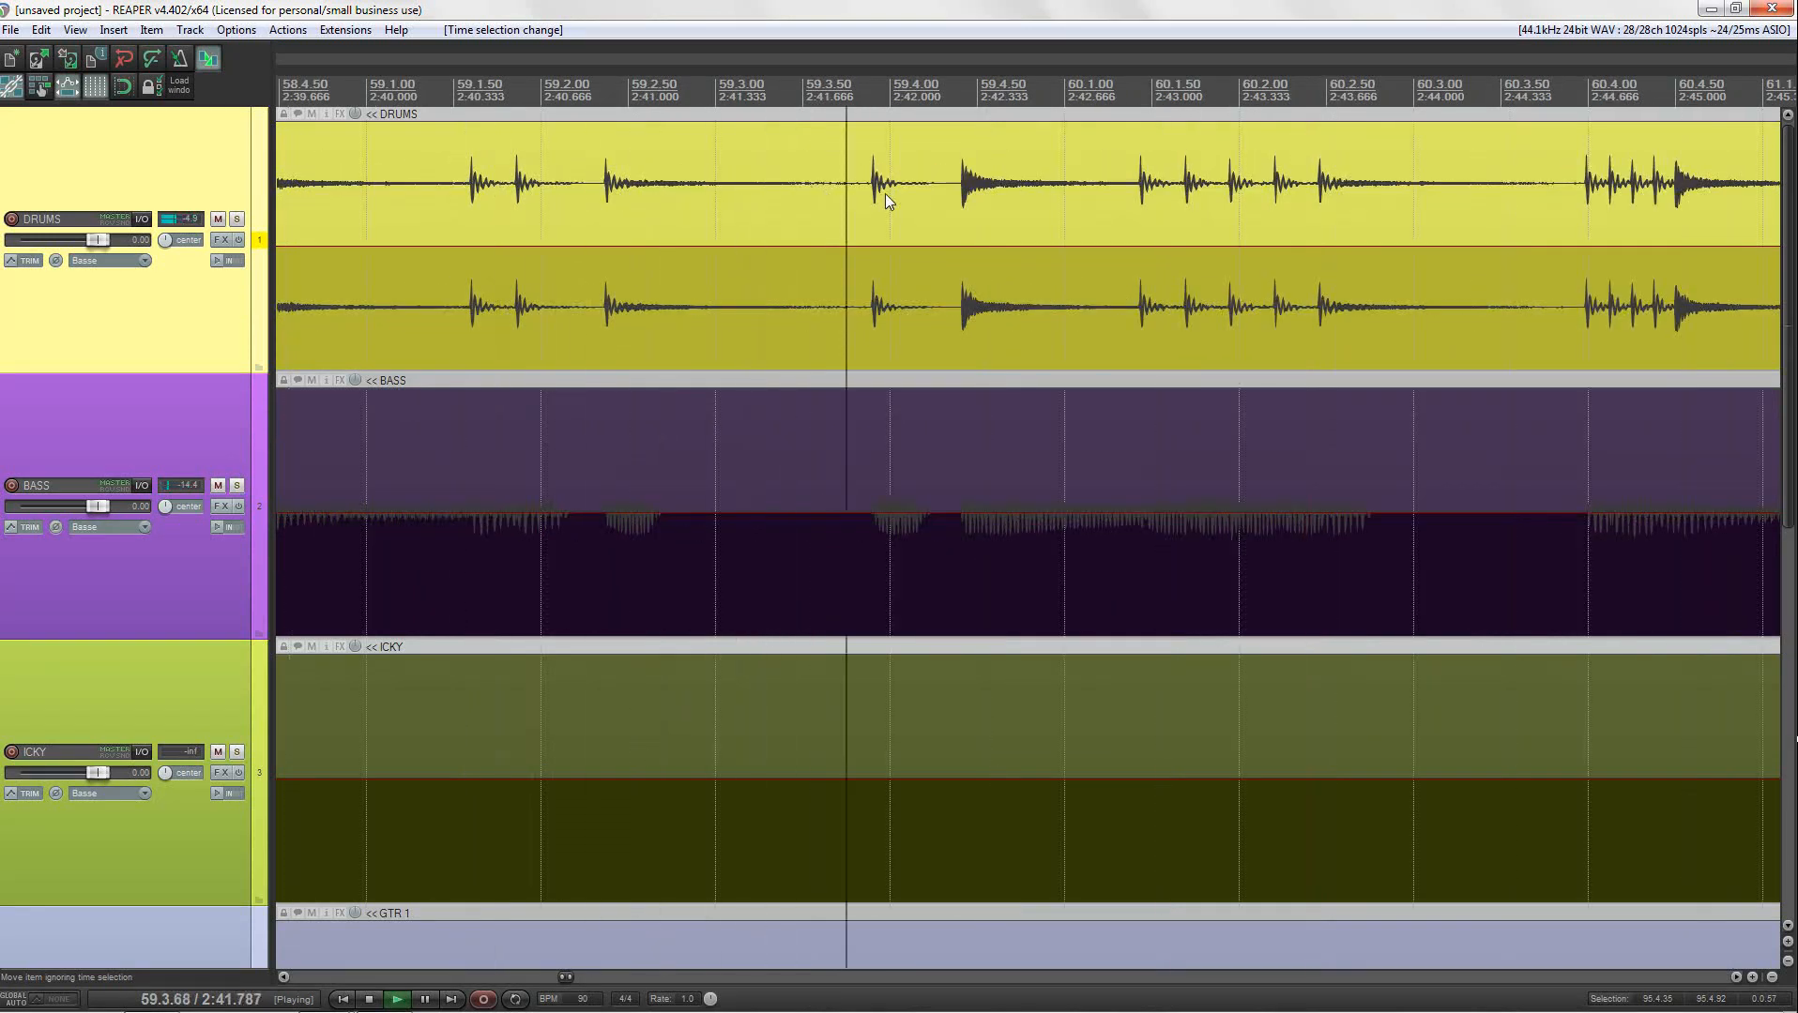
pyautogui.click(943, 199)
pyautogui.press('space')
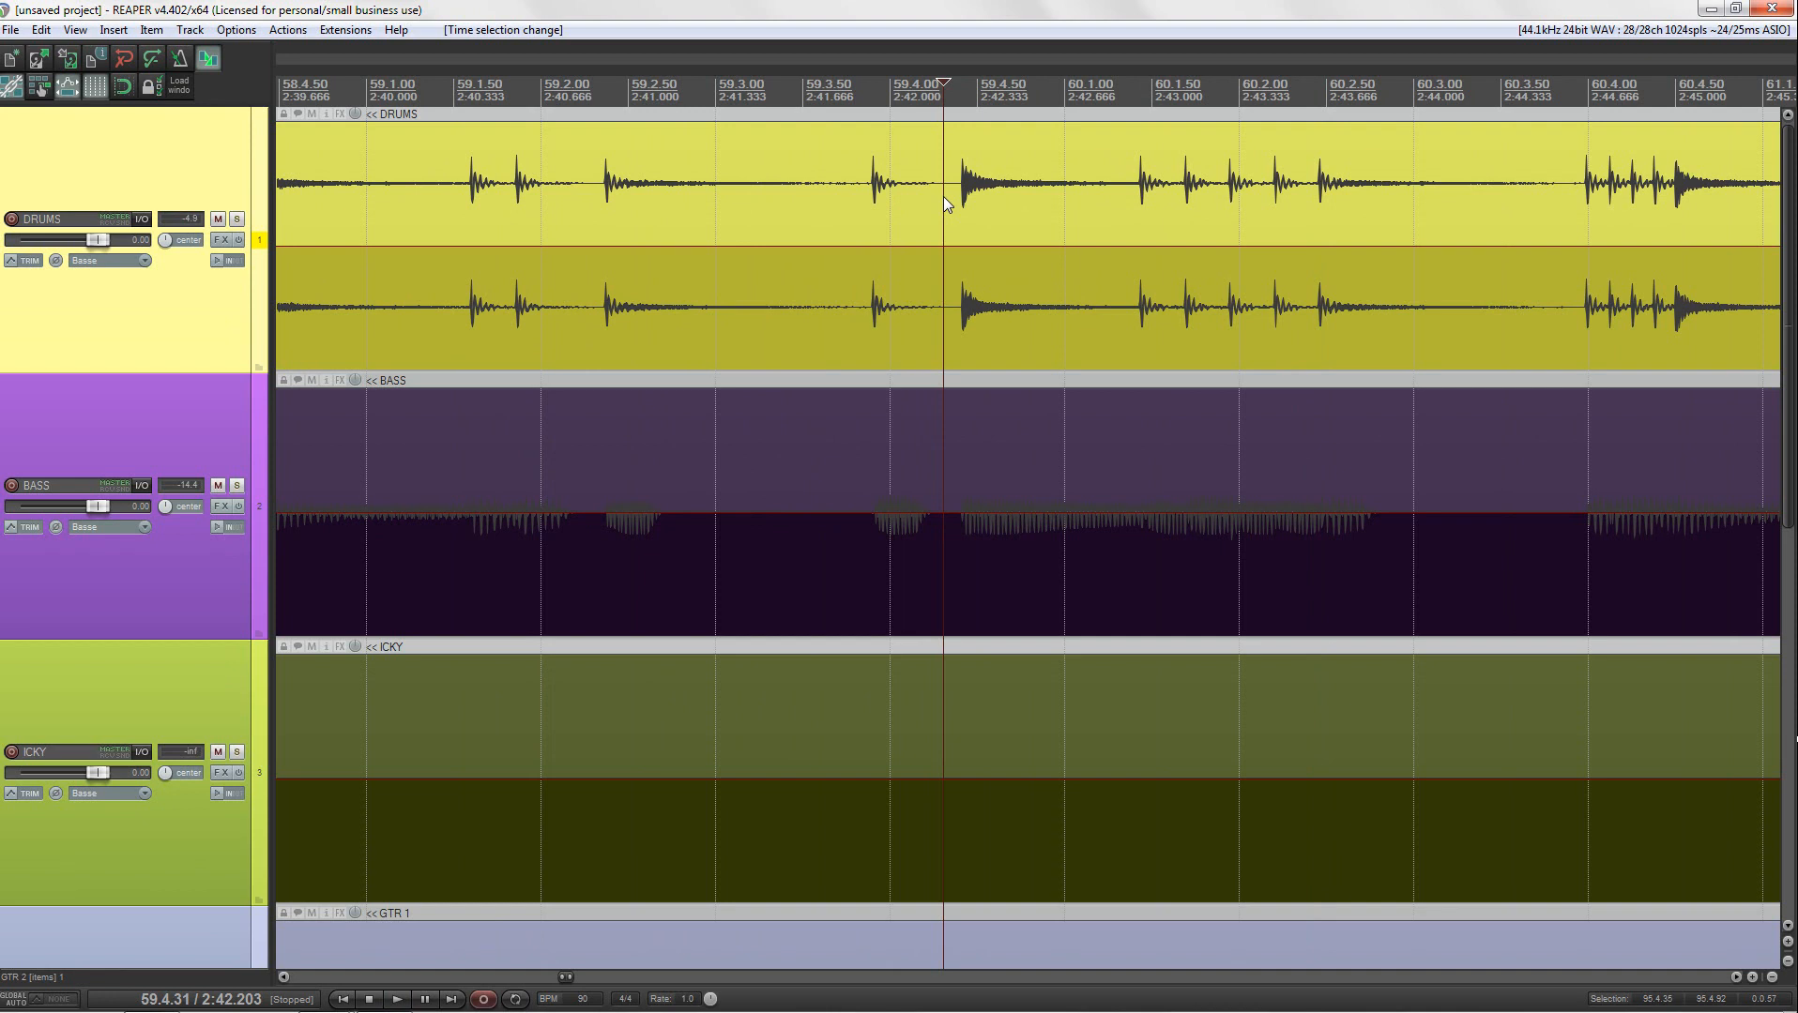
# Step: Open the action list and start a new custom action named "play from mouse"
pyautogui.click(287, 29)
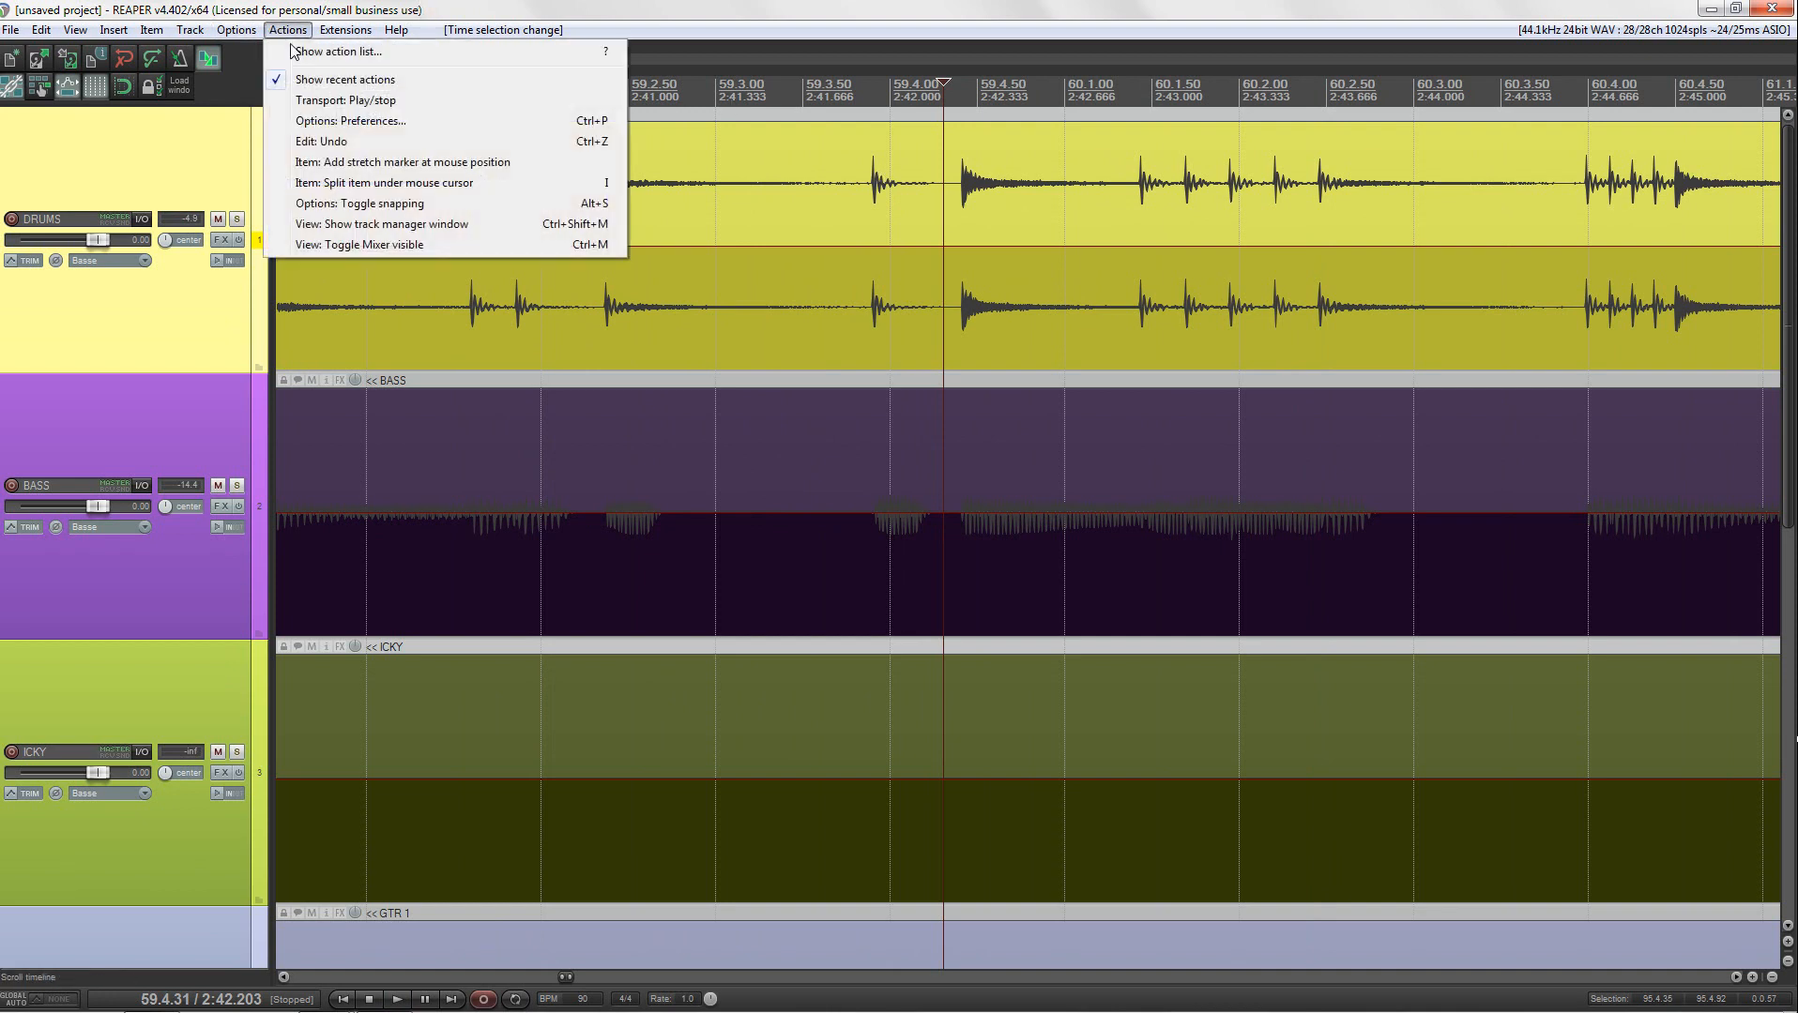
pyautogui.click(311, 52)
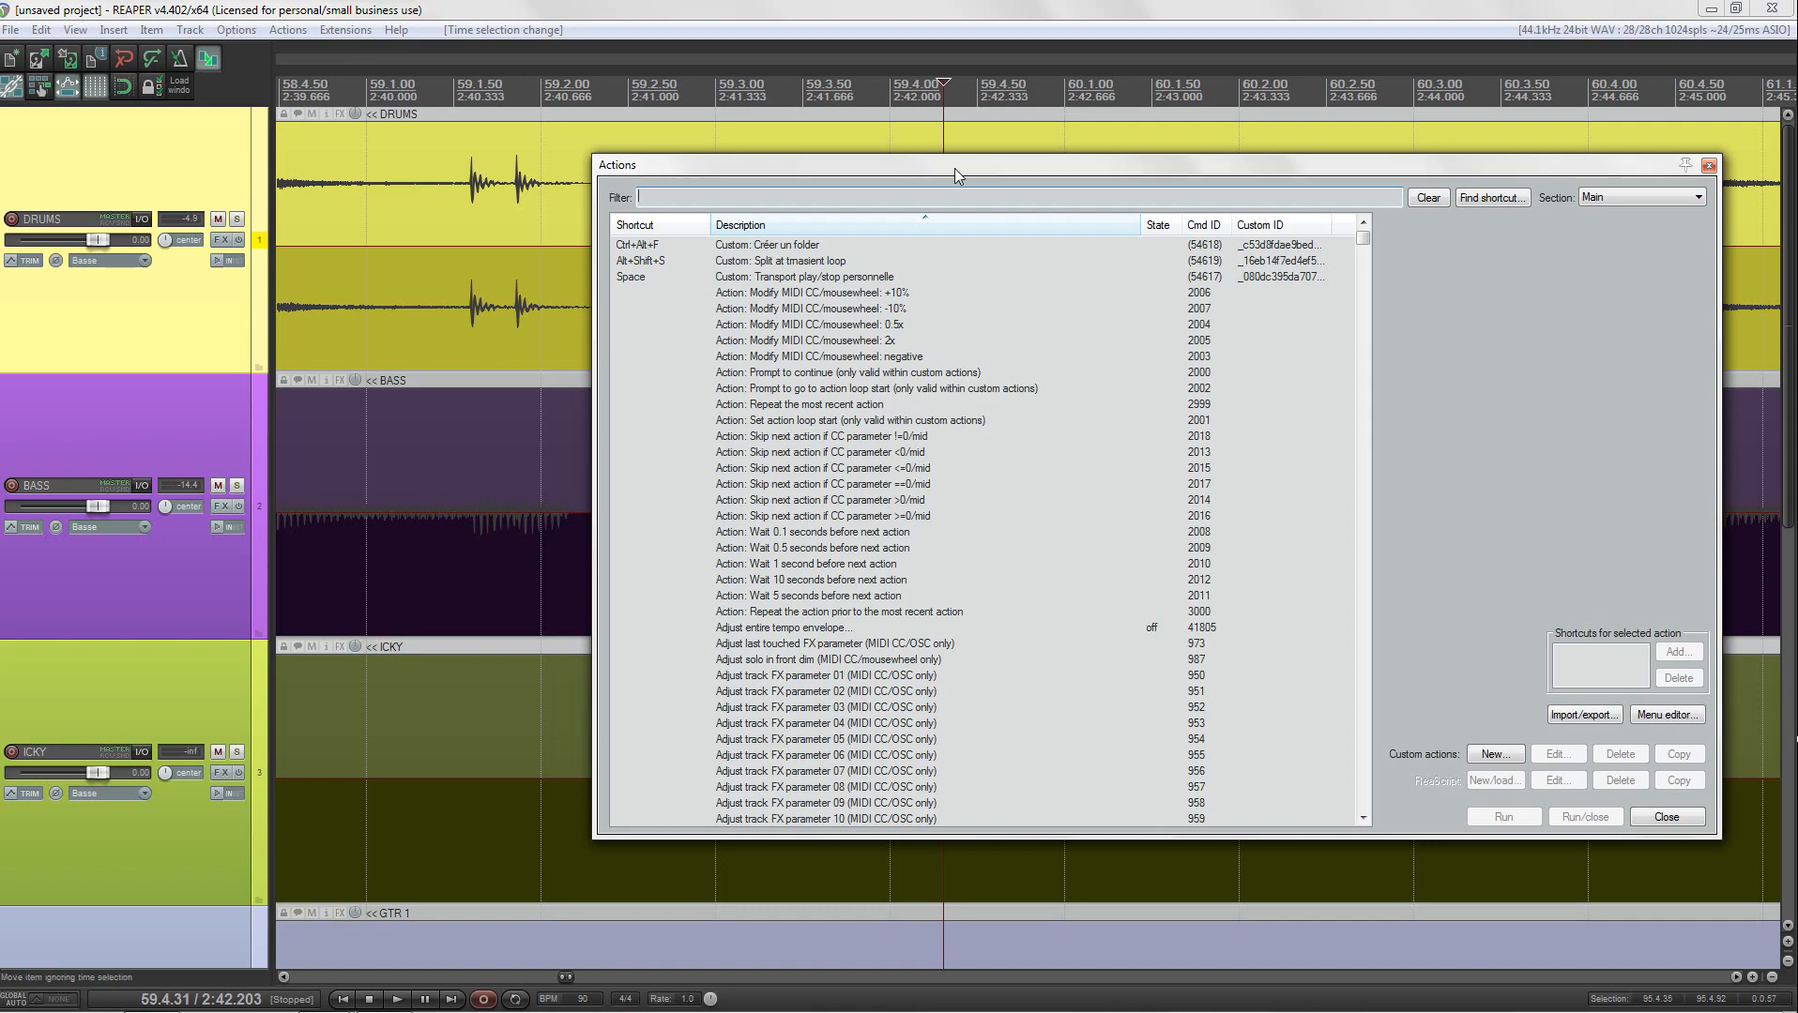
pyautogui.moveTo(953, 169); pyautogui.dragTo(712, 143)
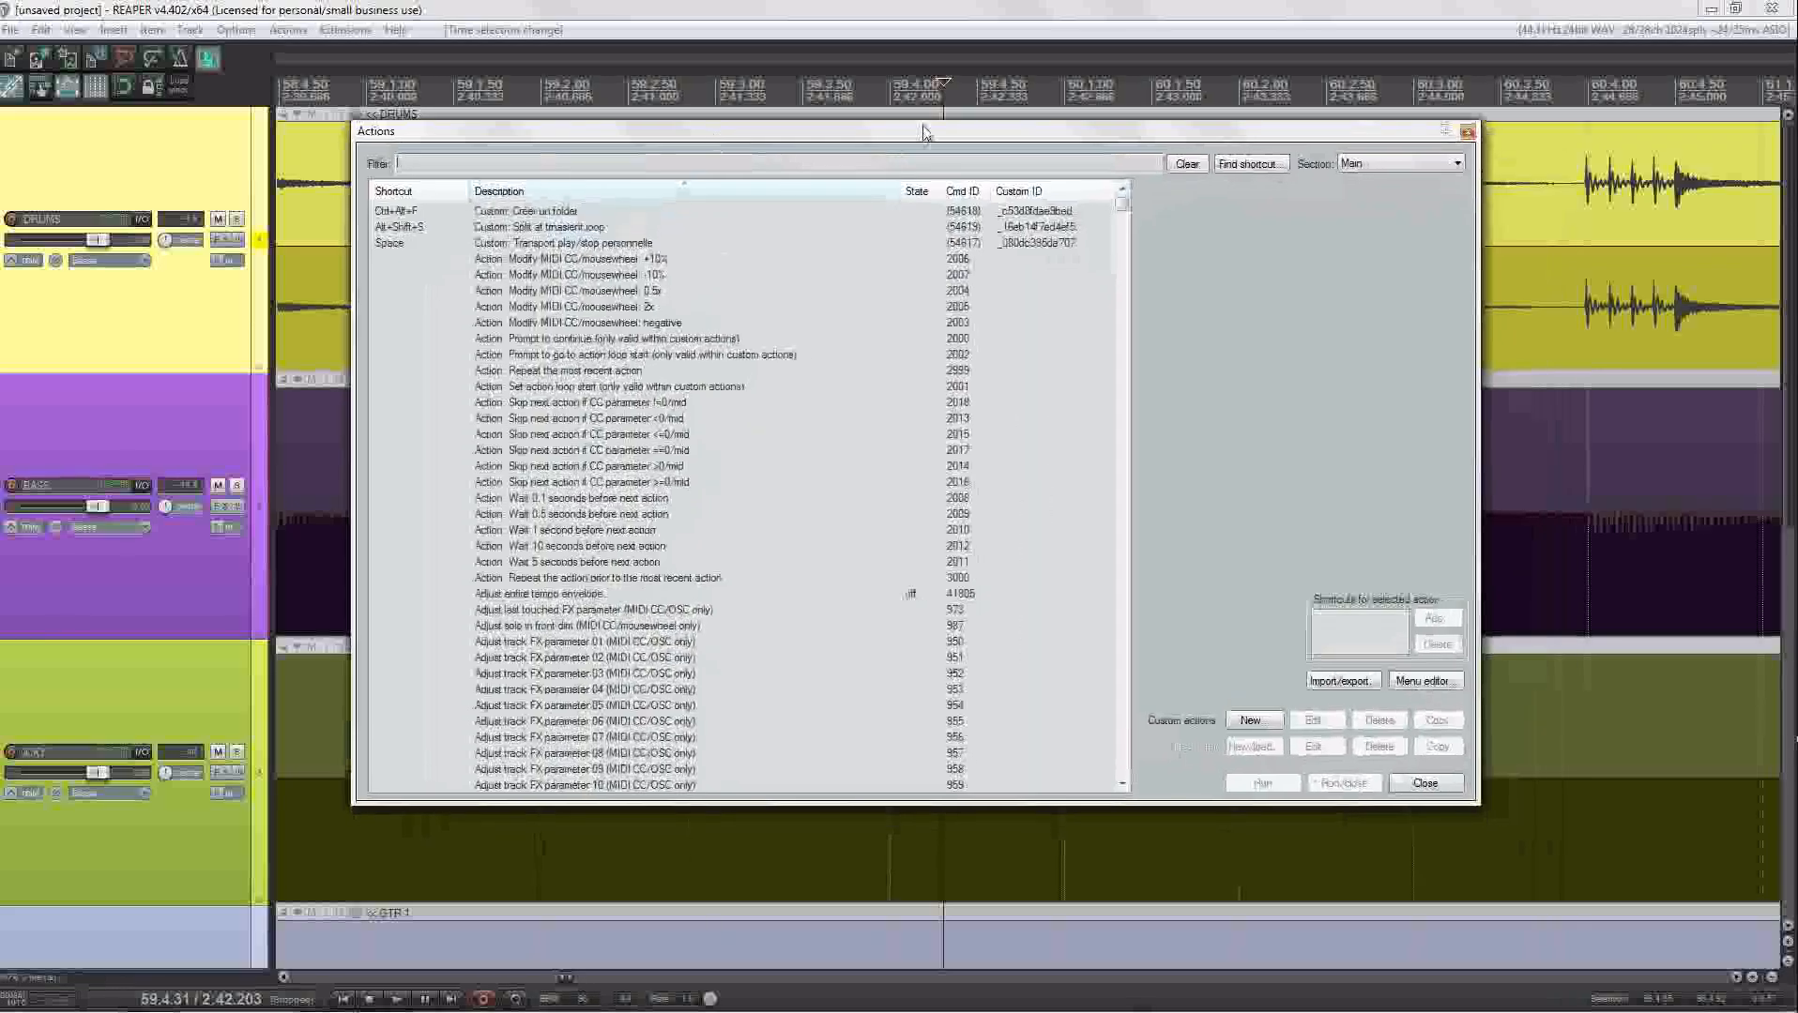
pyautogui.moveTo(938, 141); pyautogui.dragTo(989, 146)
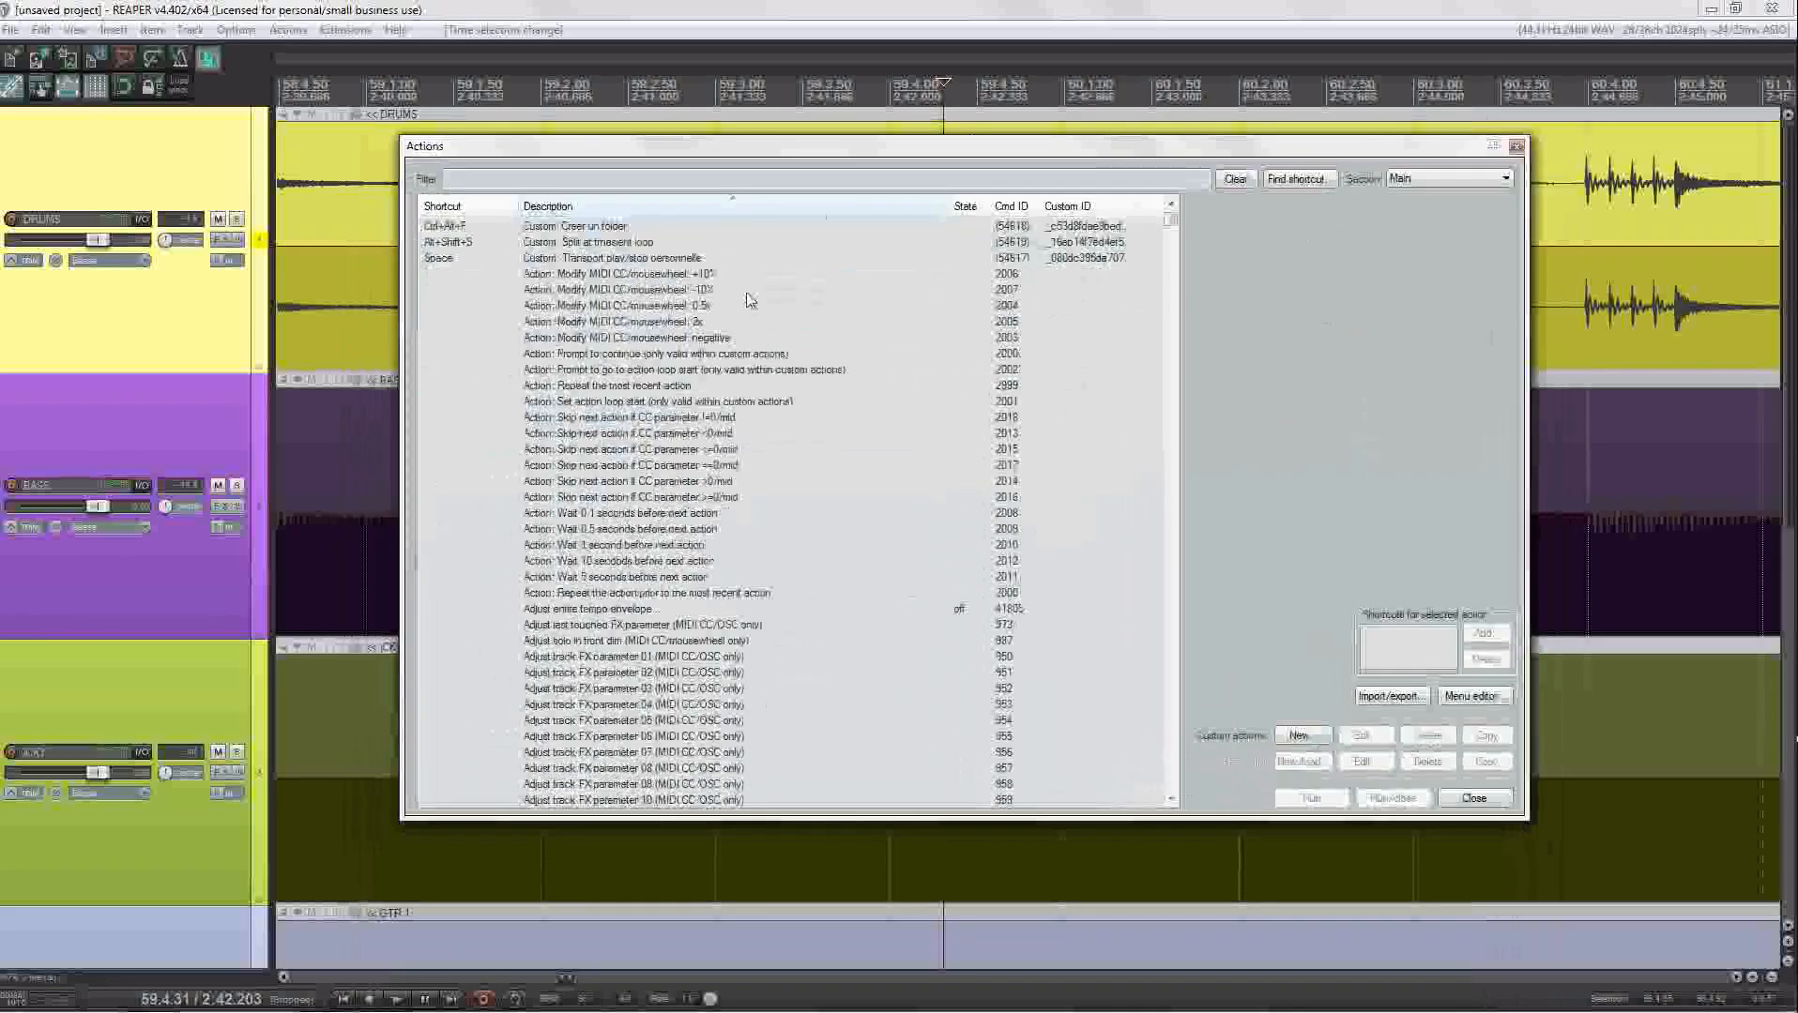
pyautogui.moveTo(712, 147); pyautogui.dragTo(752, 254)
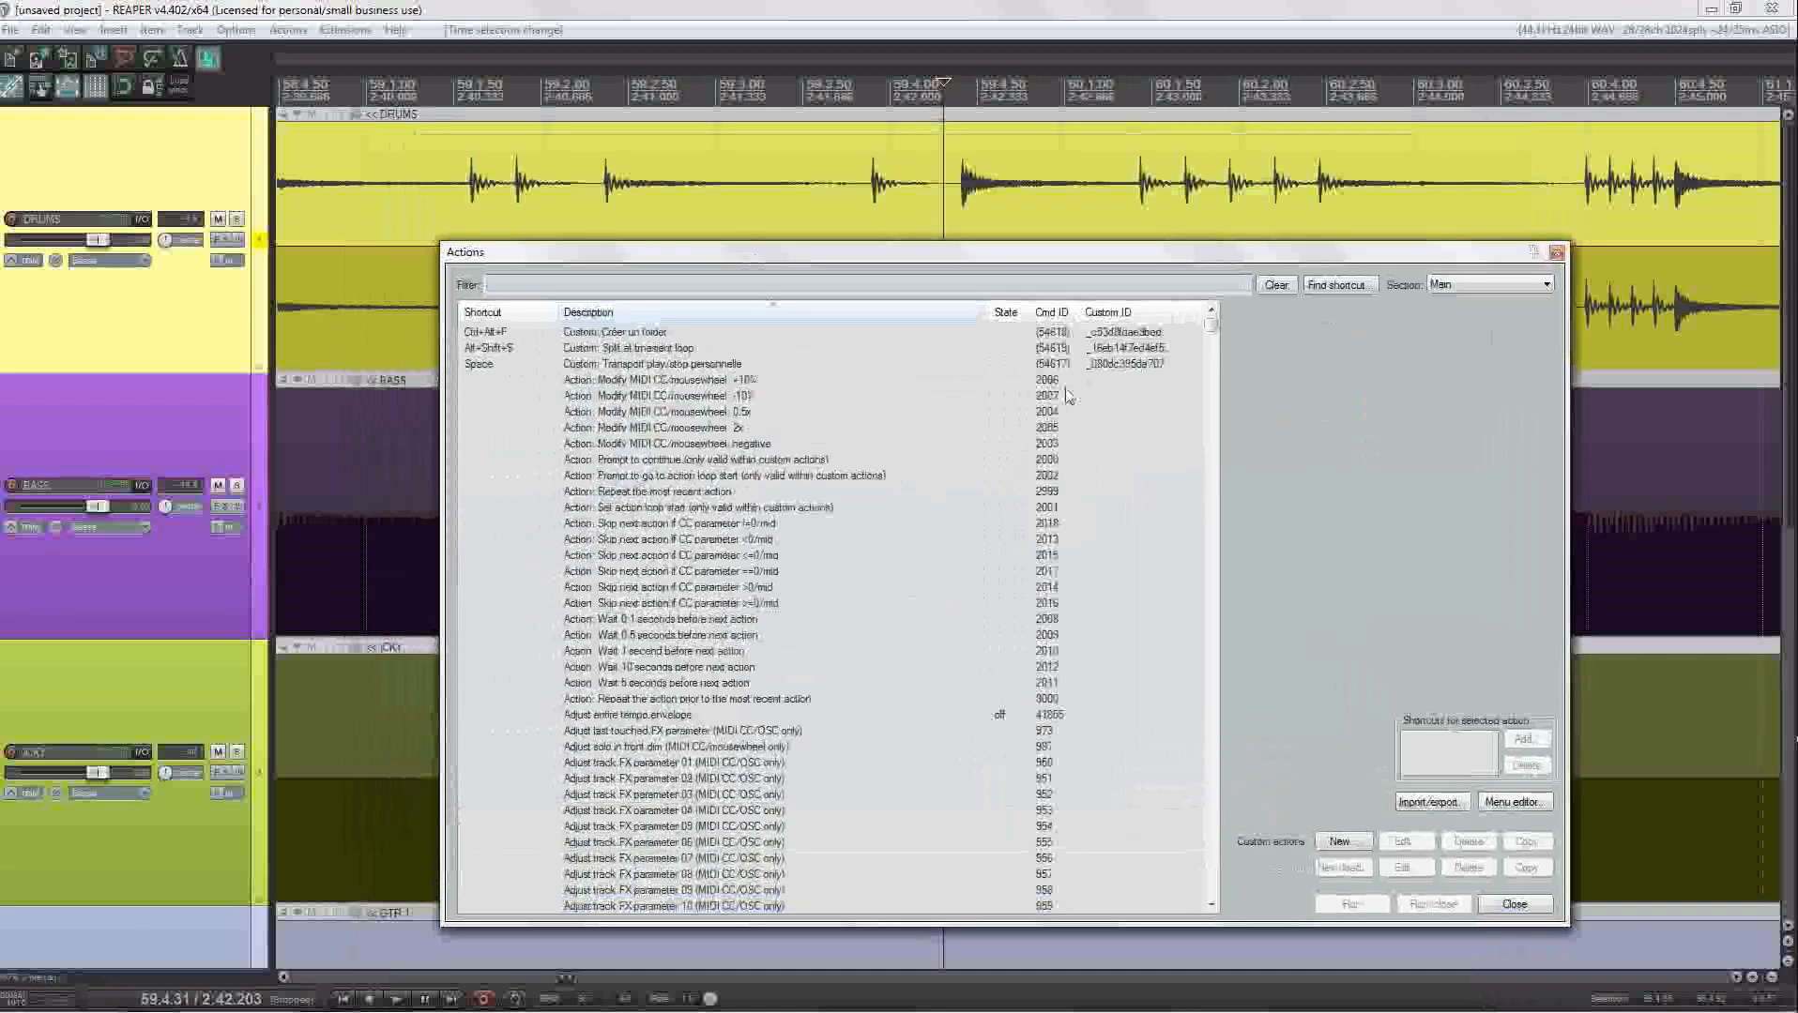
pyautogui.moveTo(1041, 255); pyautogui.dragTo(1059, 197)
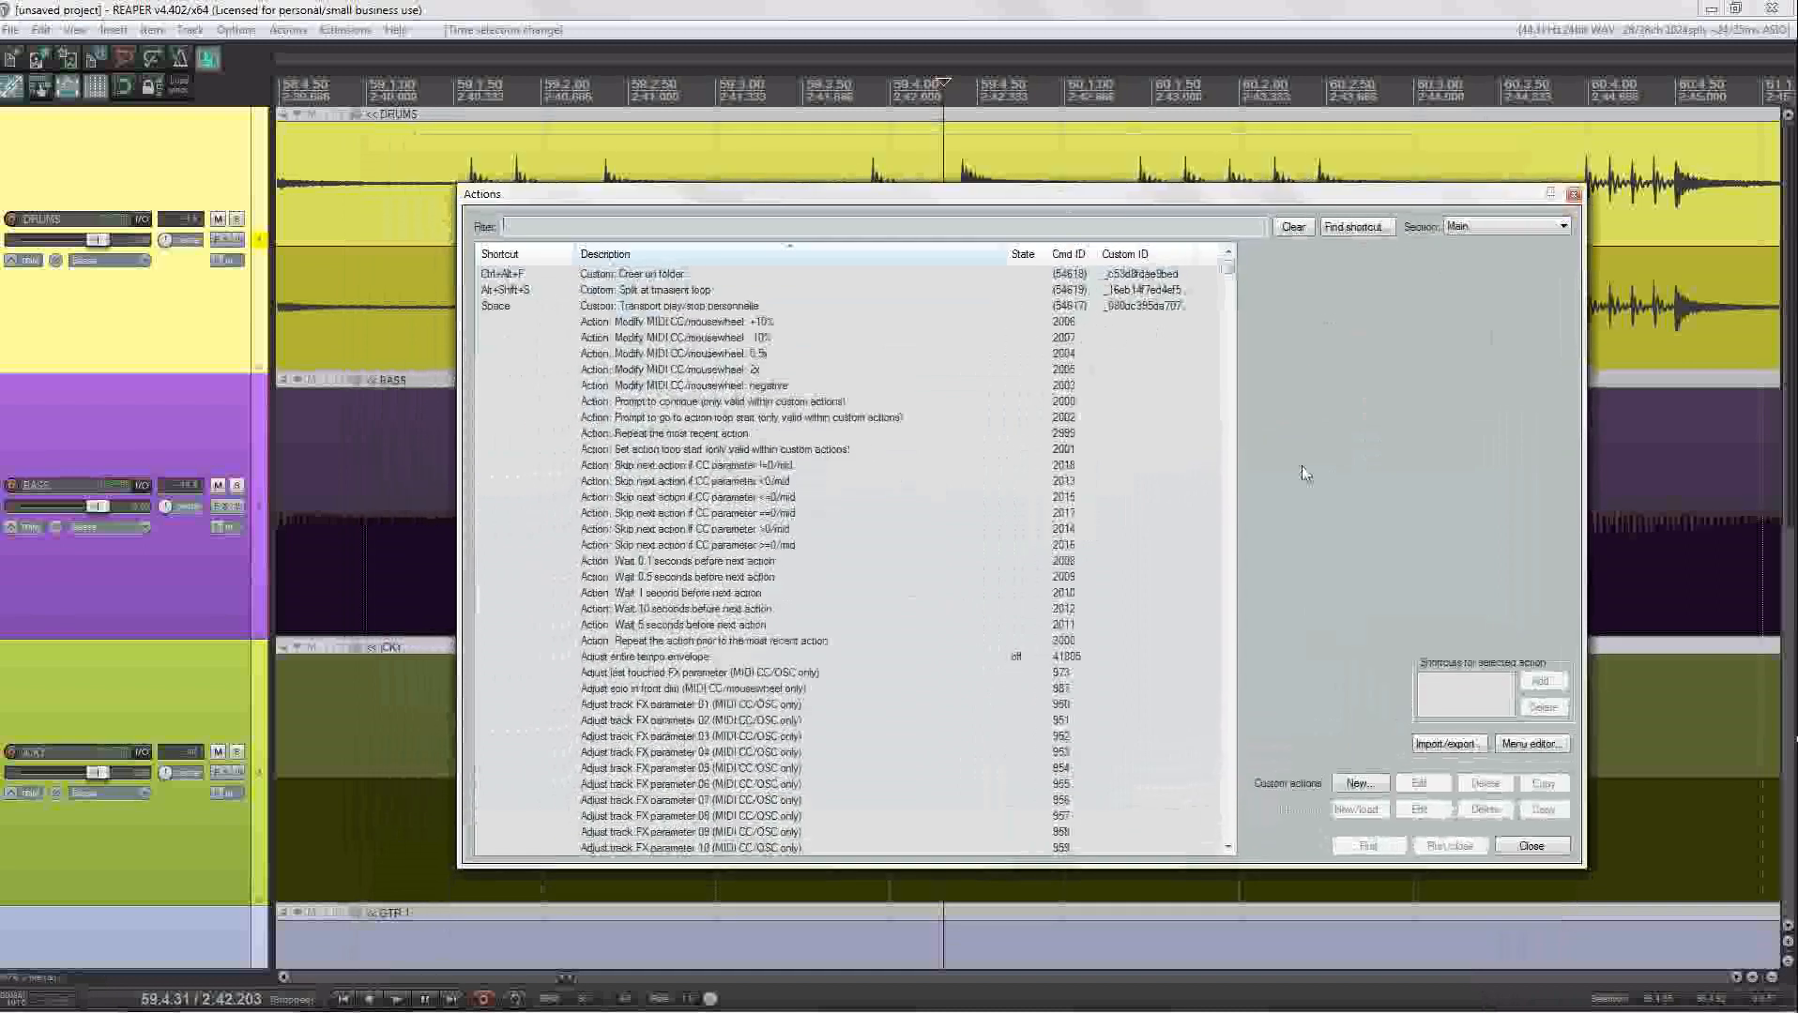
pyautogui.click(1363, 784)
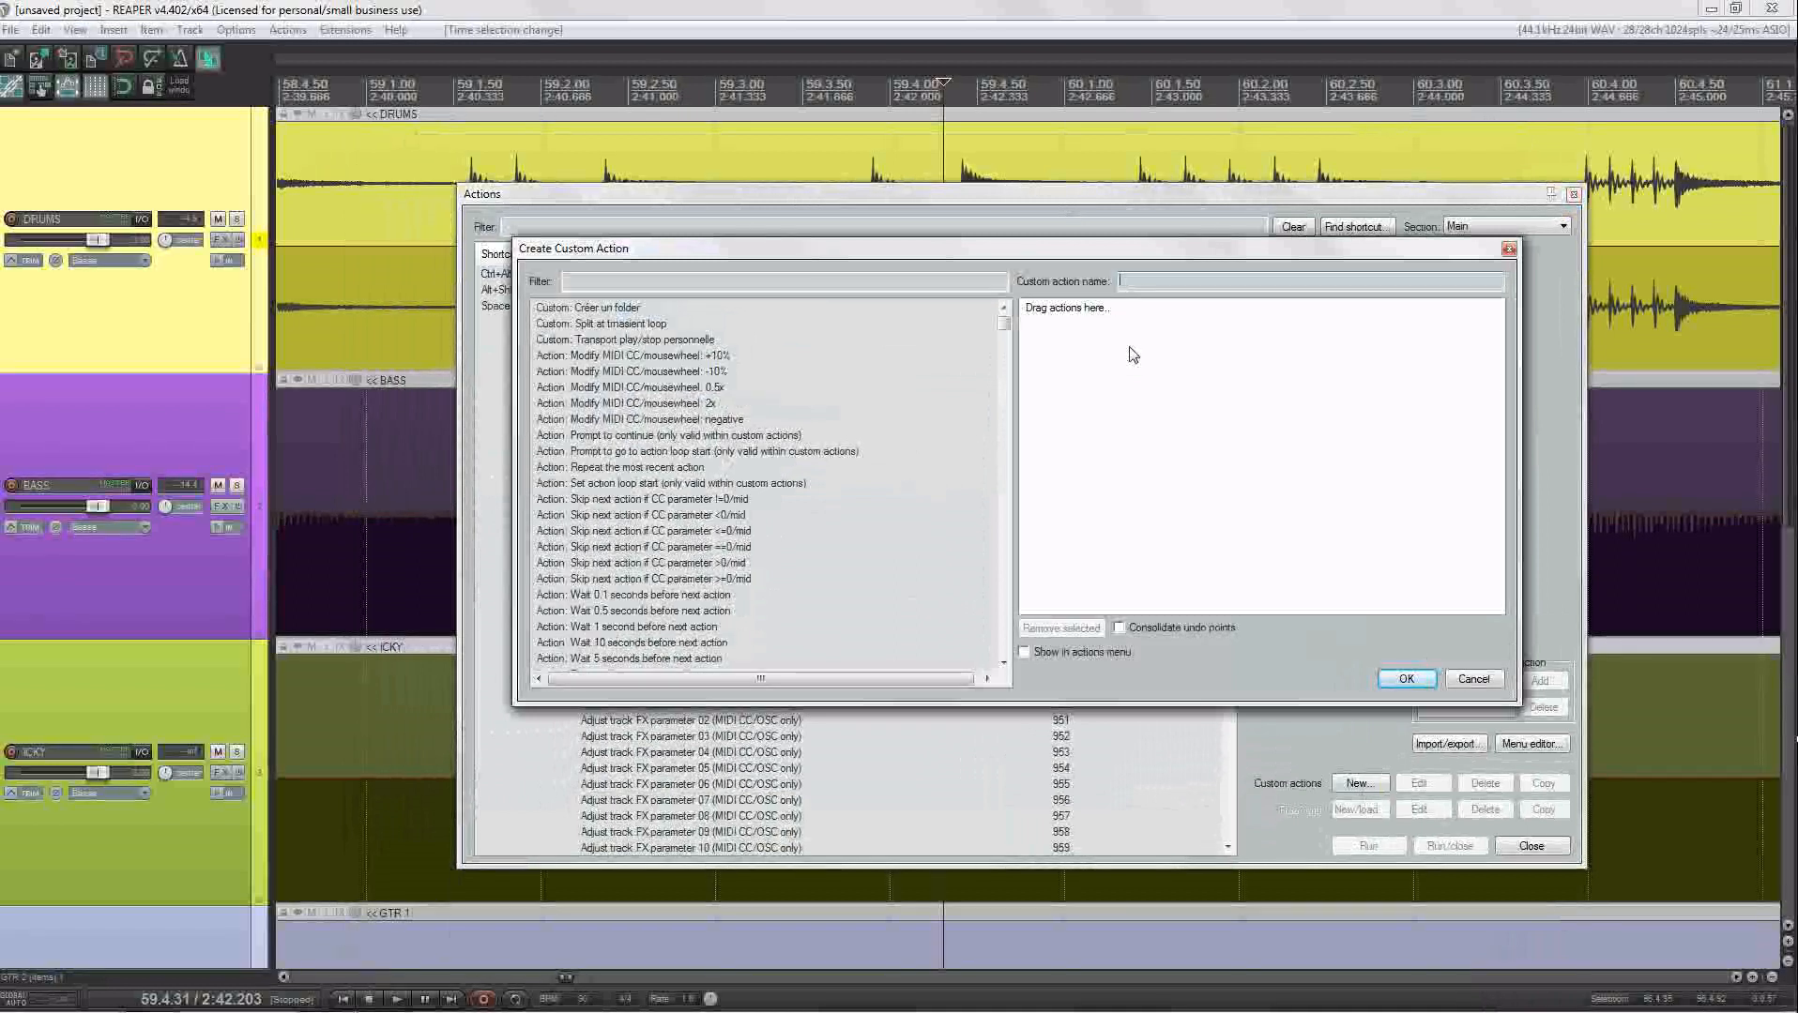
pyautogui.click(1126, 281)
pyautogui.write('play ')
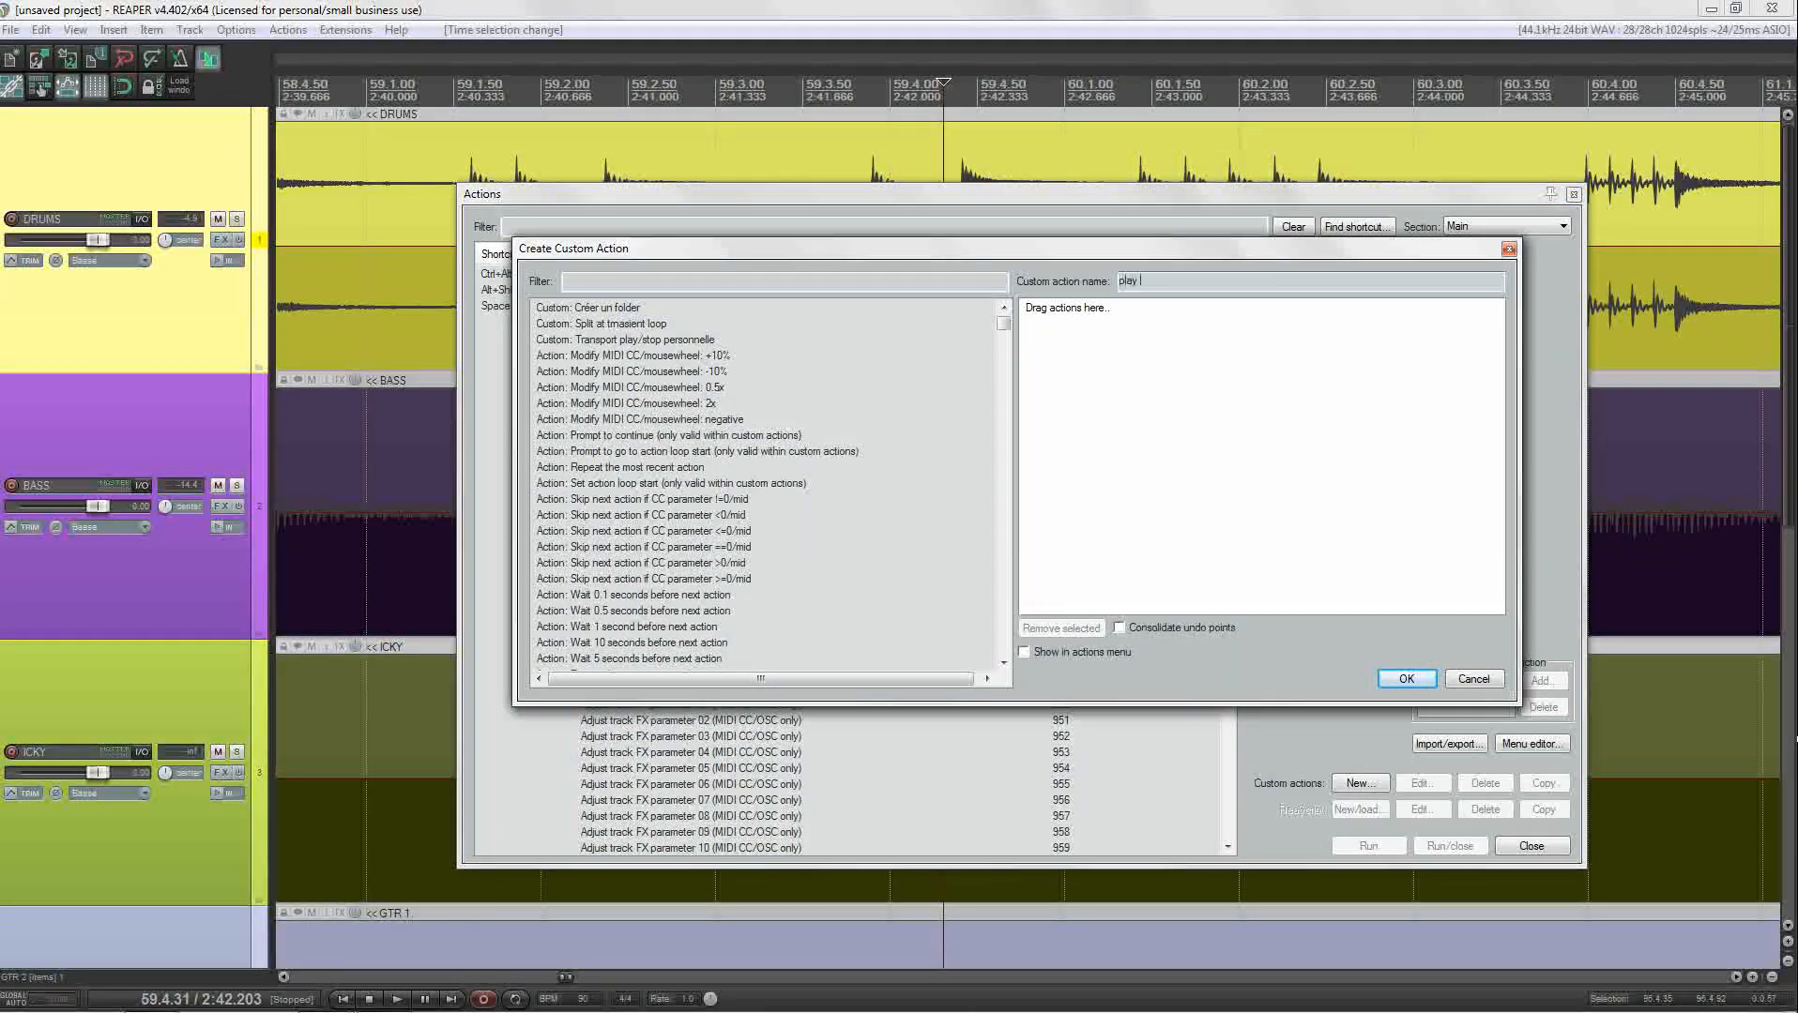
pyautogui.write('from mouse')
# Step: Filter the available actions for "edit cursor to mouse cursor" and add View: Move edit cursor to mouse cursor (no snapping) to the custom action
pyautogui.click(580, 275)
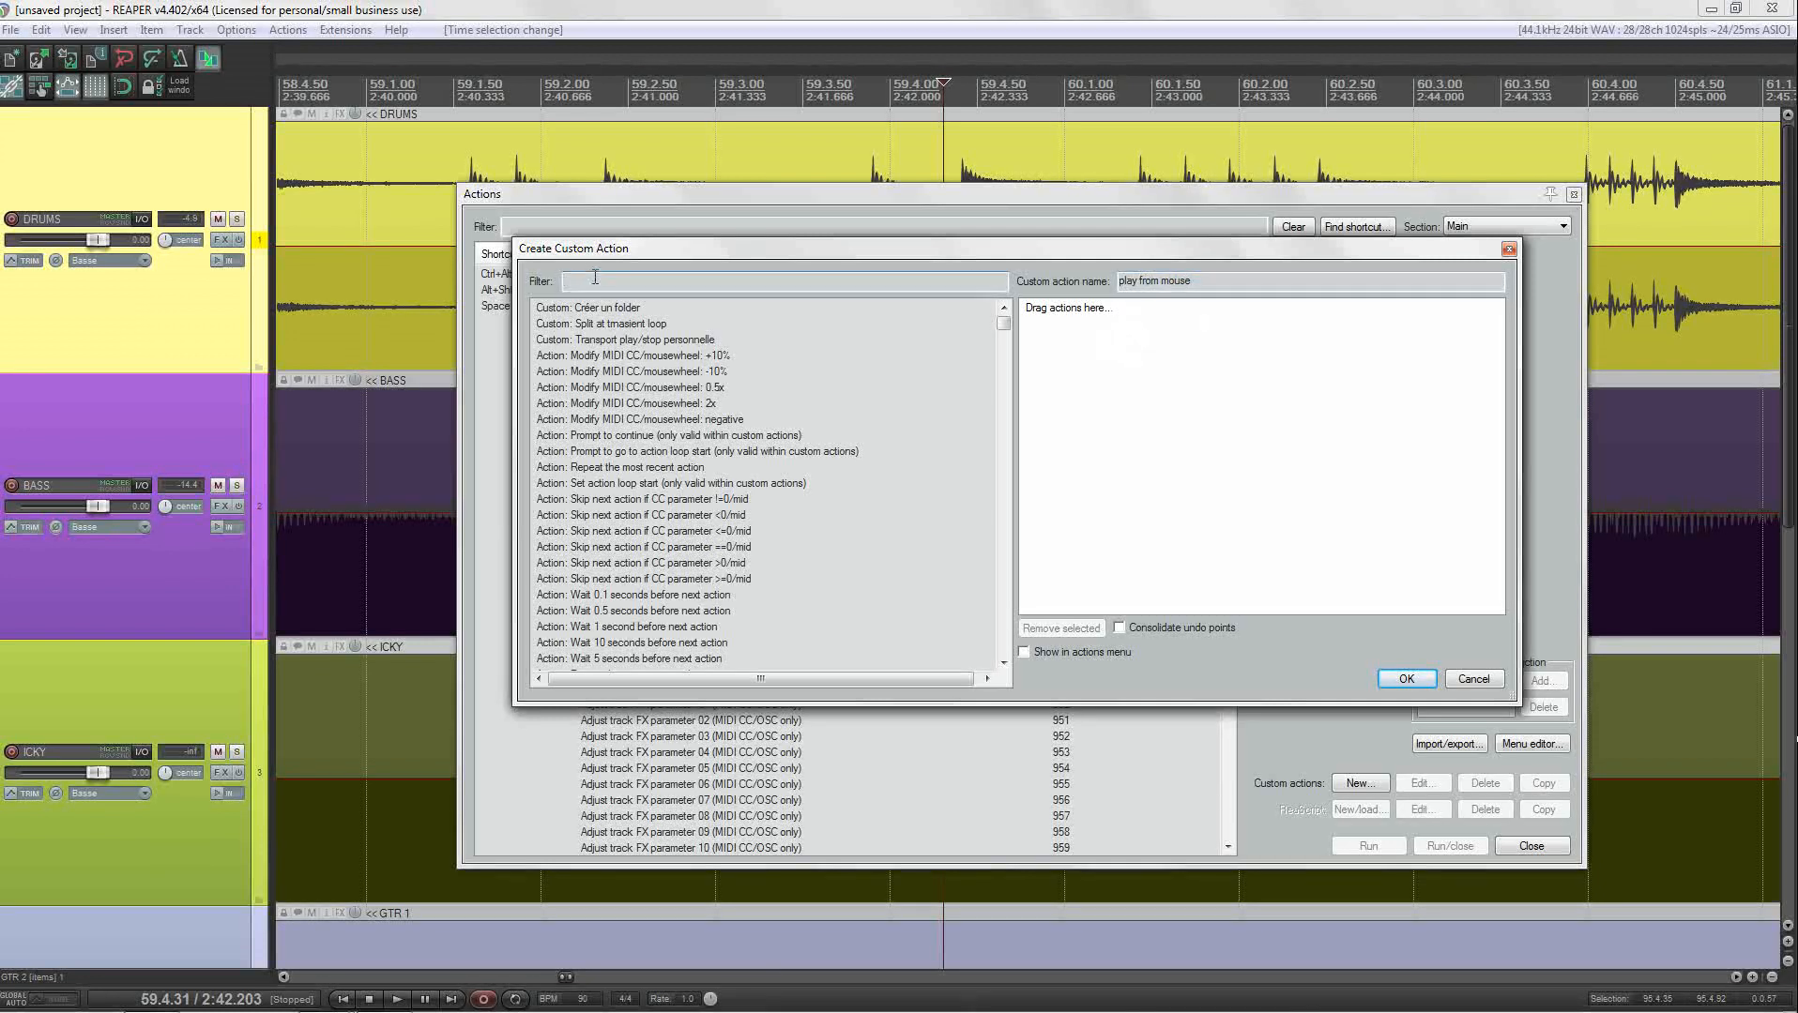
pyautogui.write('edit cursor')
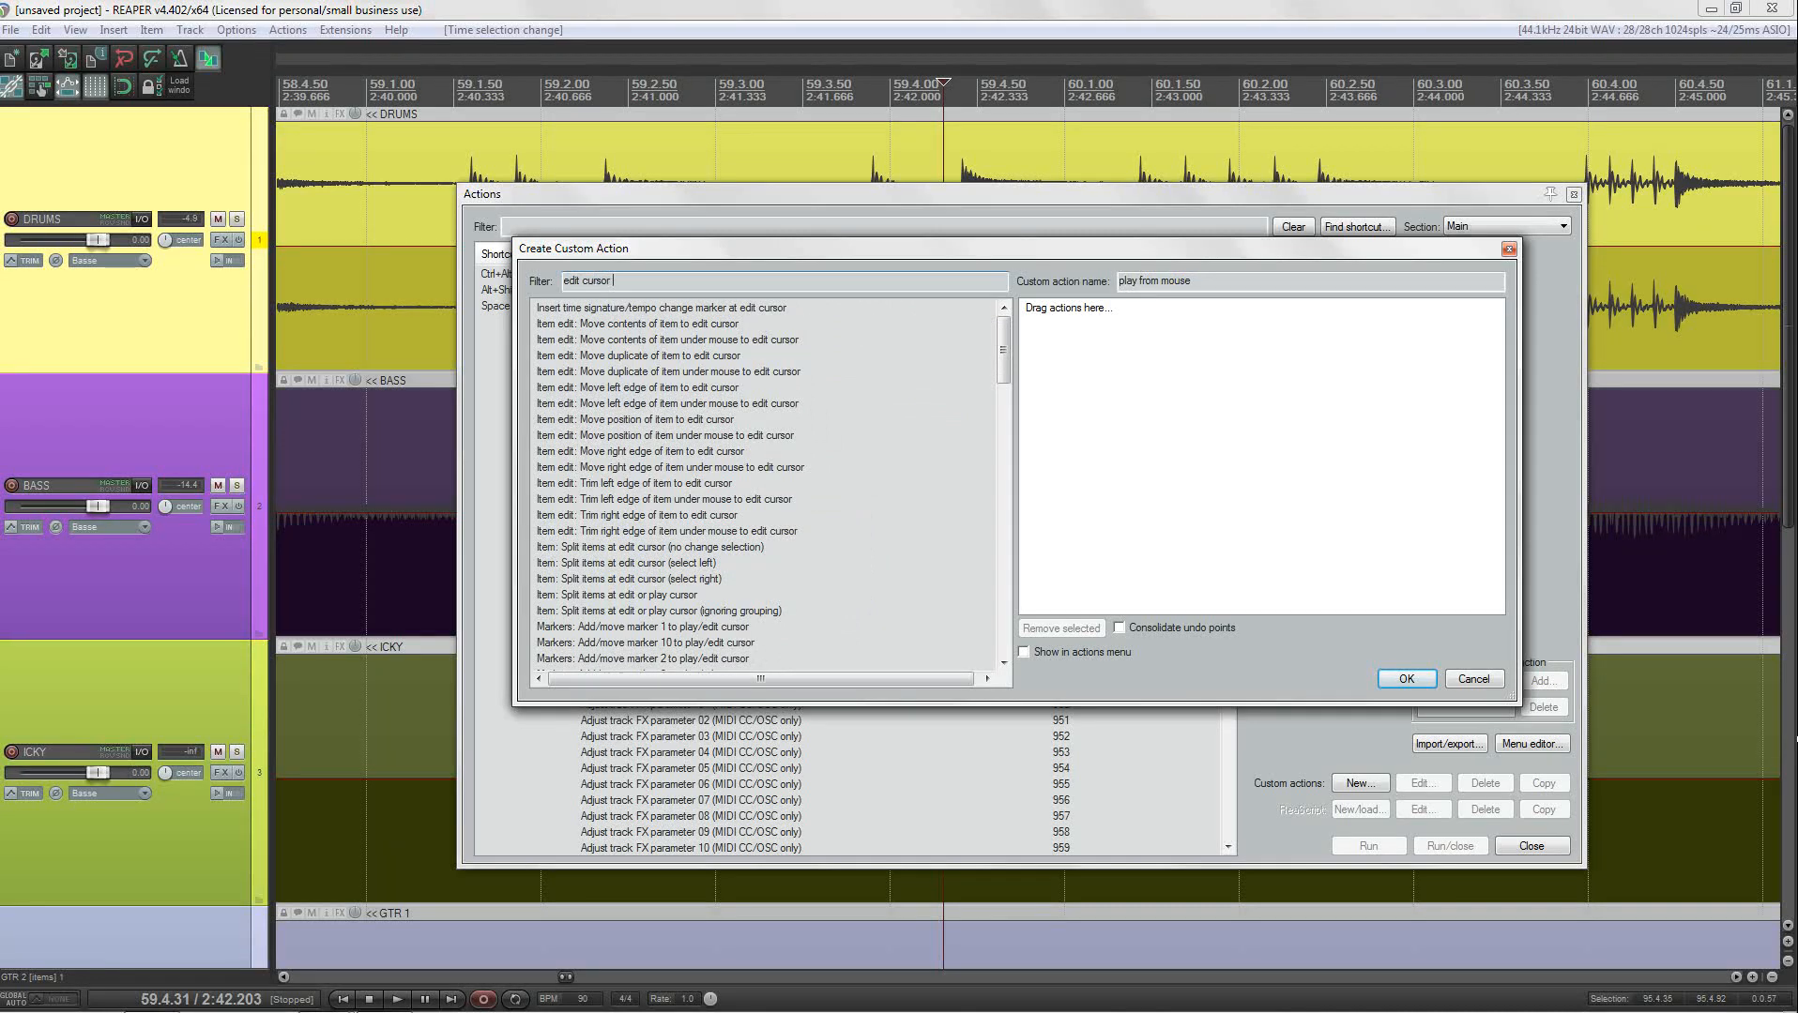
pyautogui.write(' to mous')
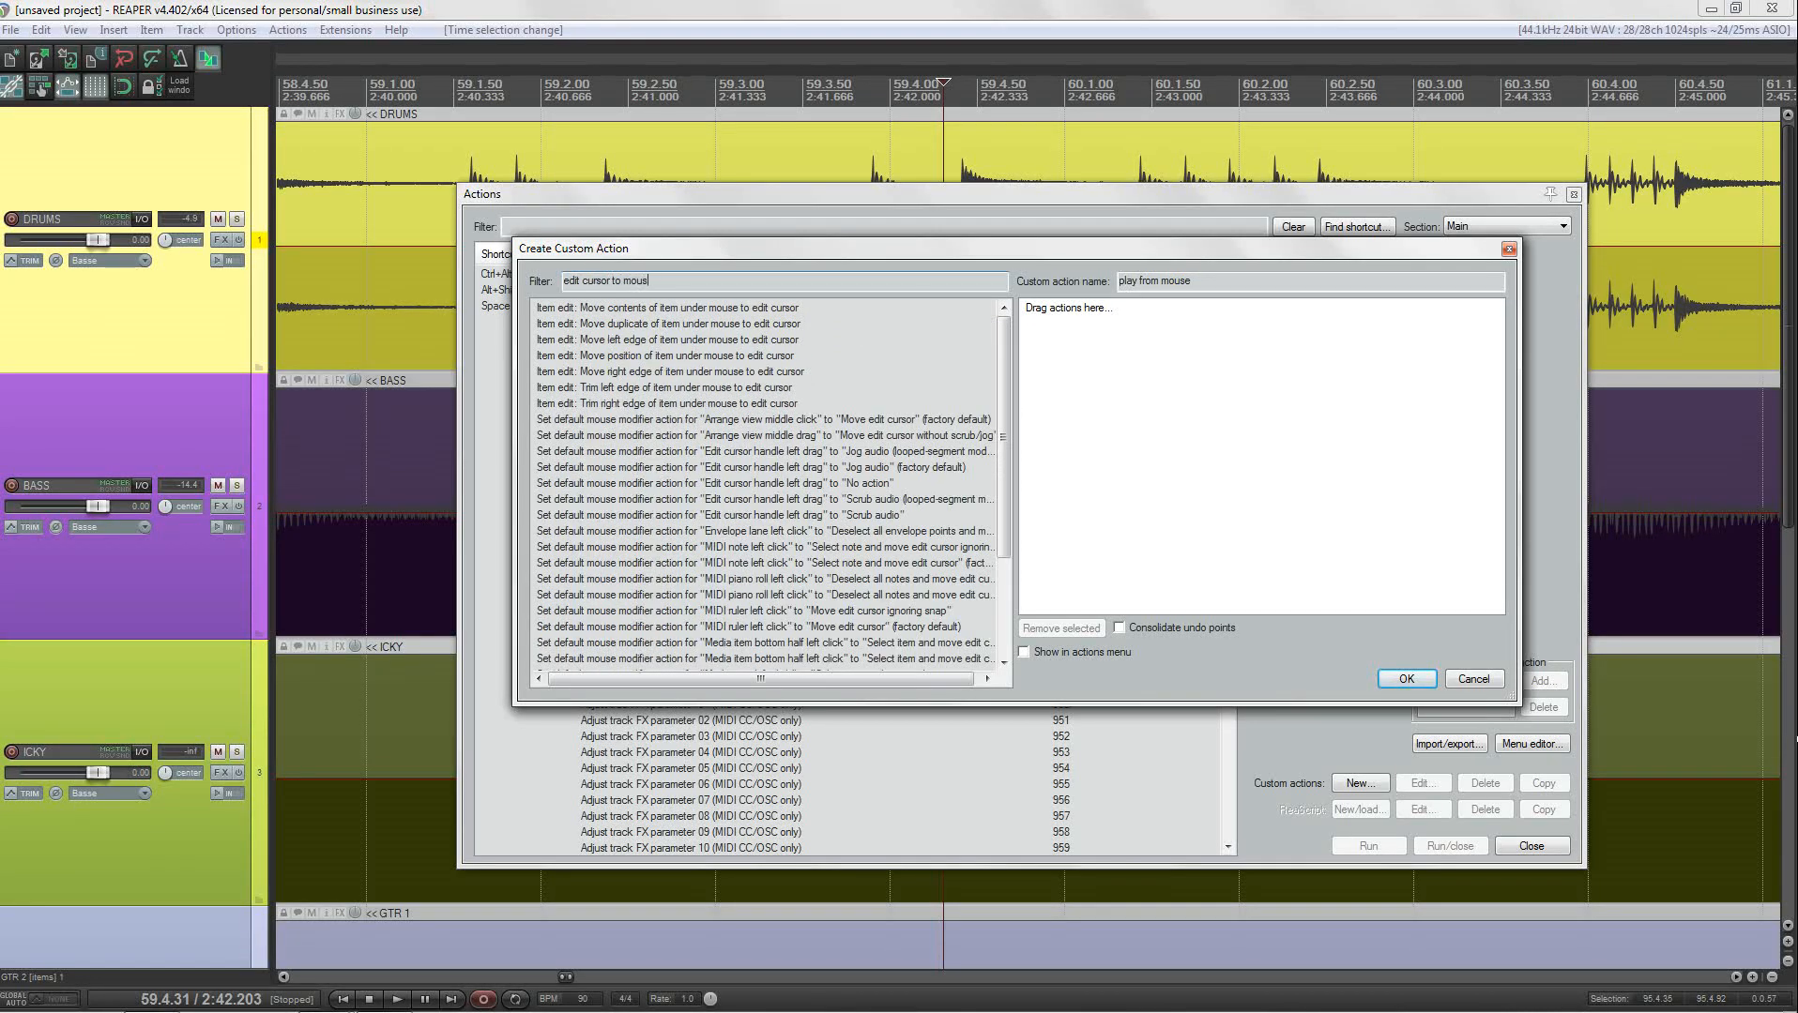
pyautogui.write('e cursor')
pyautogui.scroll(-2, 1007, 440)
pyautogui.scroll(-2, 1007, 449)
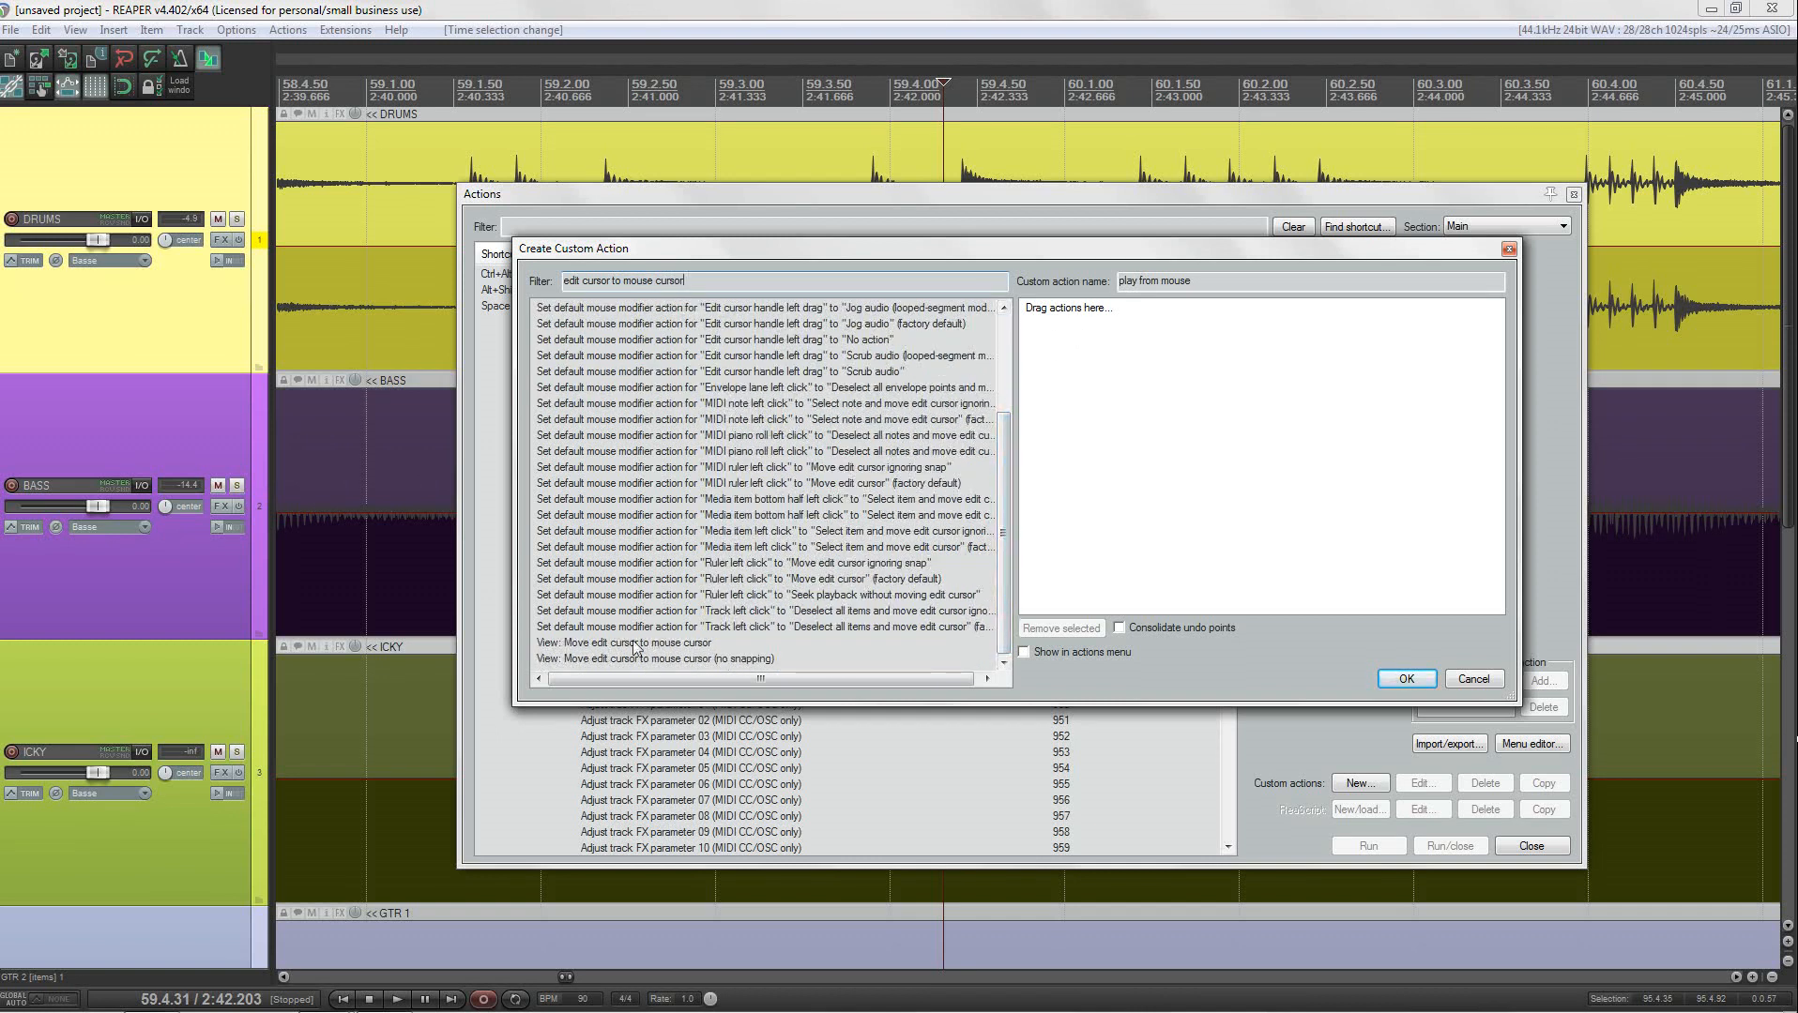
pyautogui.moveTo(657, 659); pyautogui.dragTo(1124, 392)
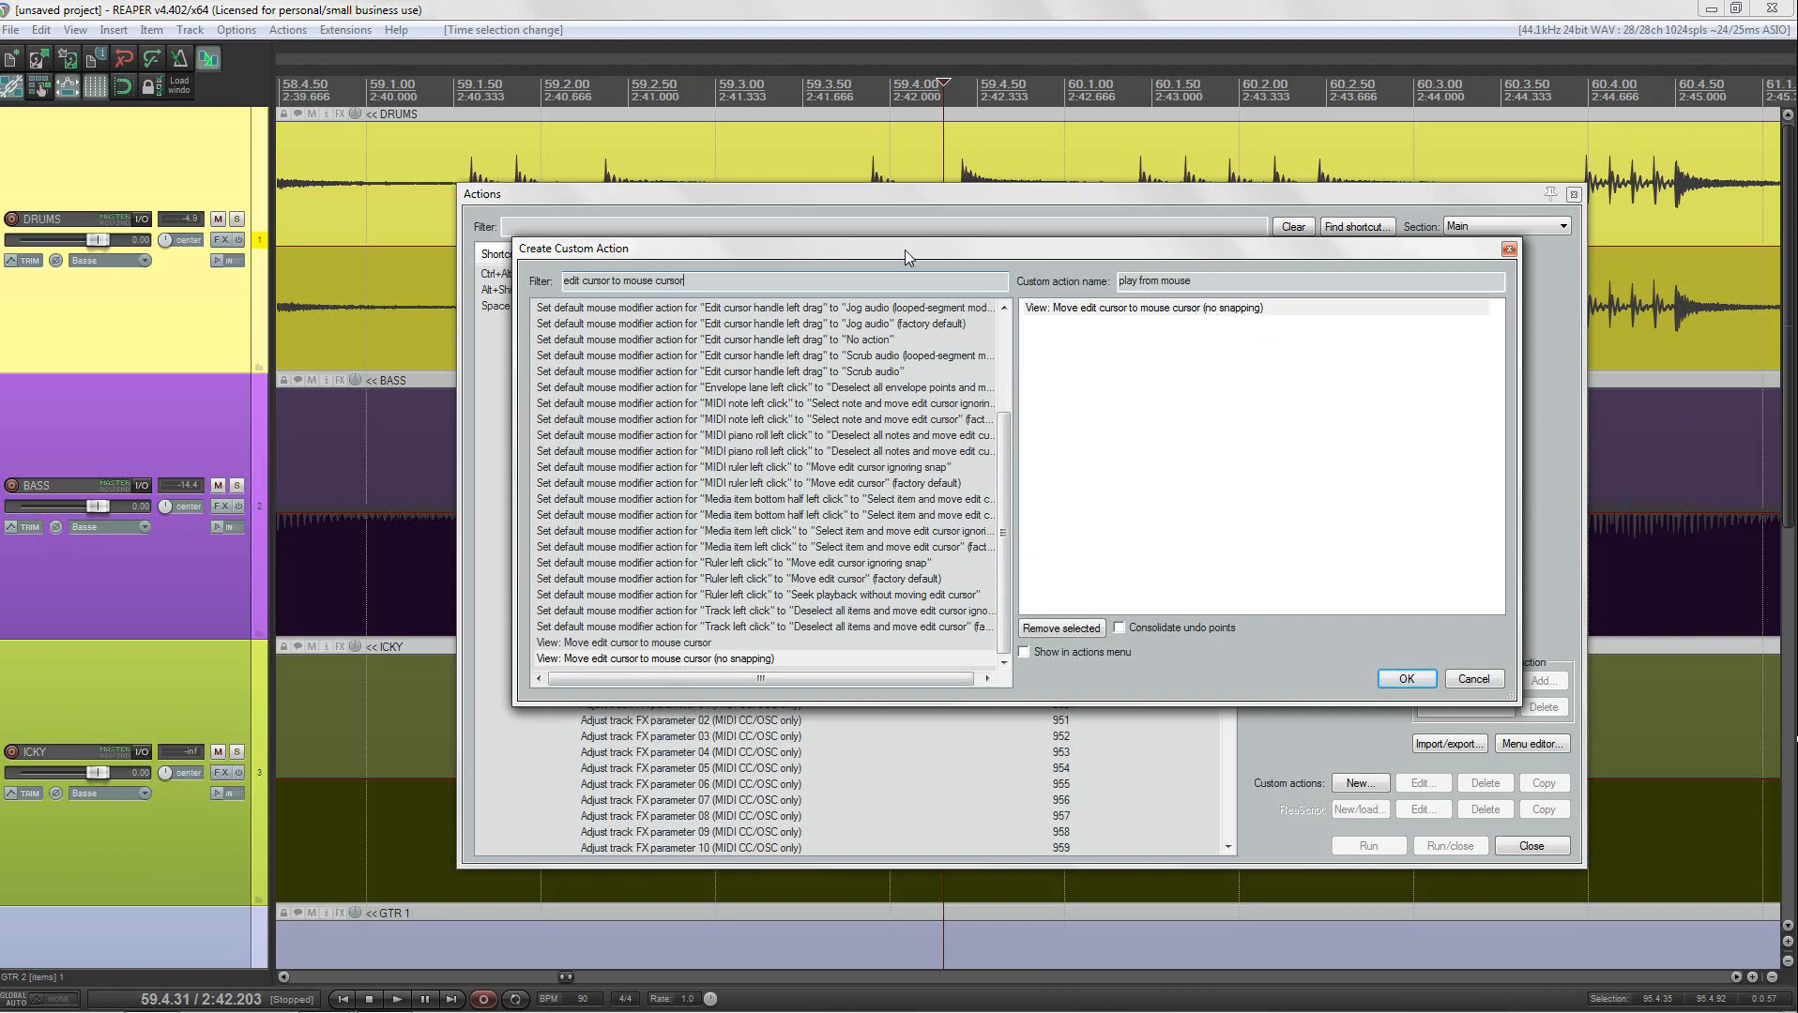
# Step: Add Transport: Play/stop as the second action, turn on Consolidate undo points and save the custom action
pyautogui.click(717, 286)
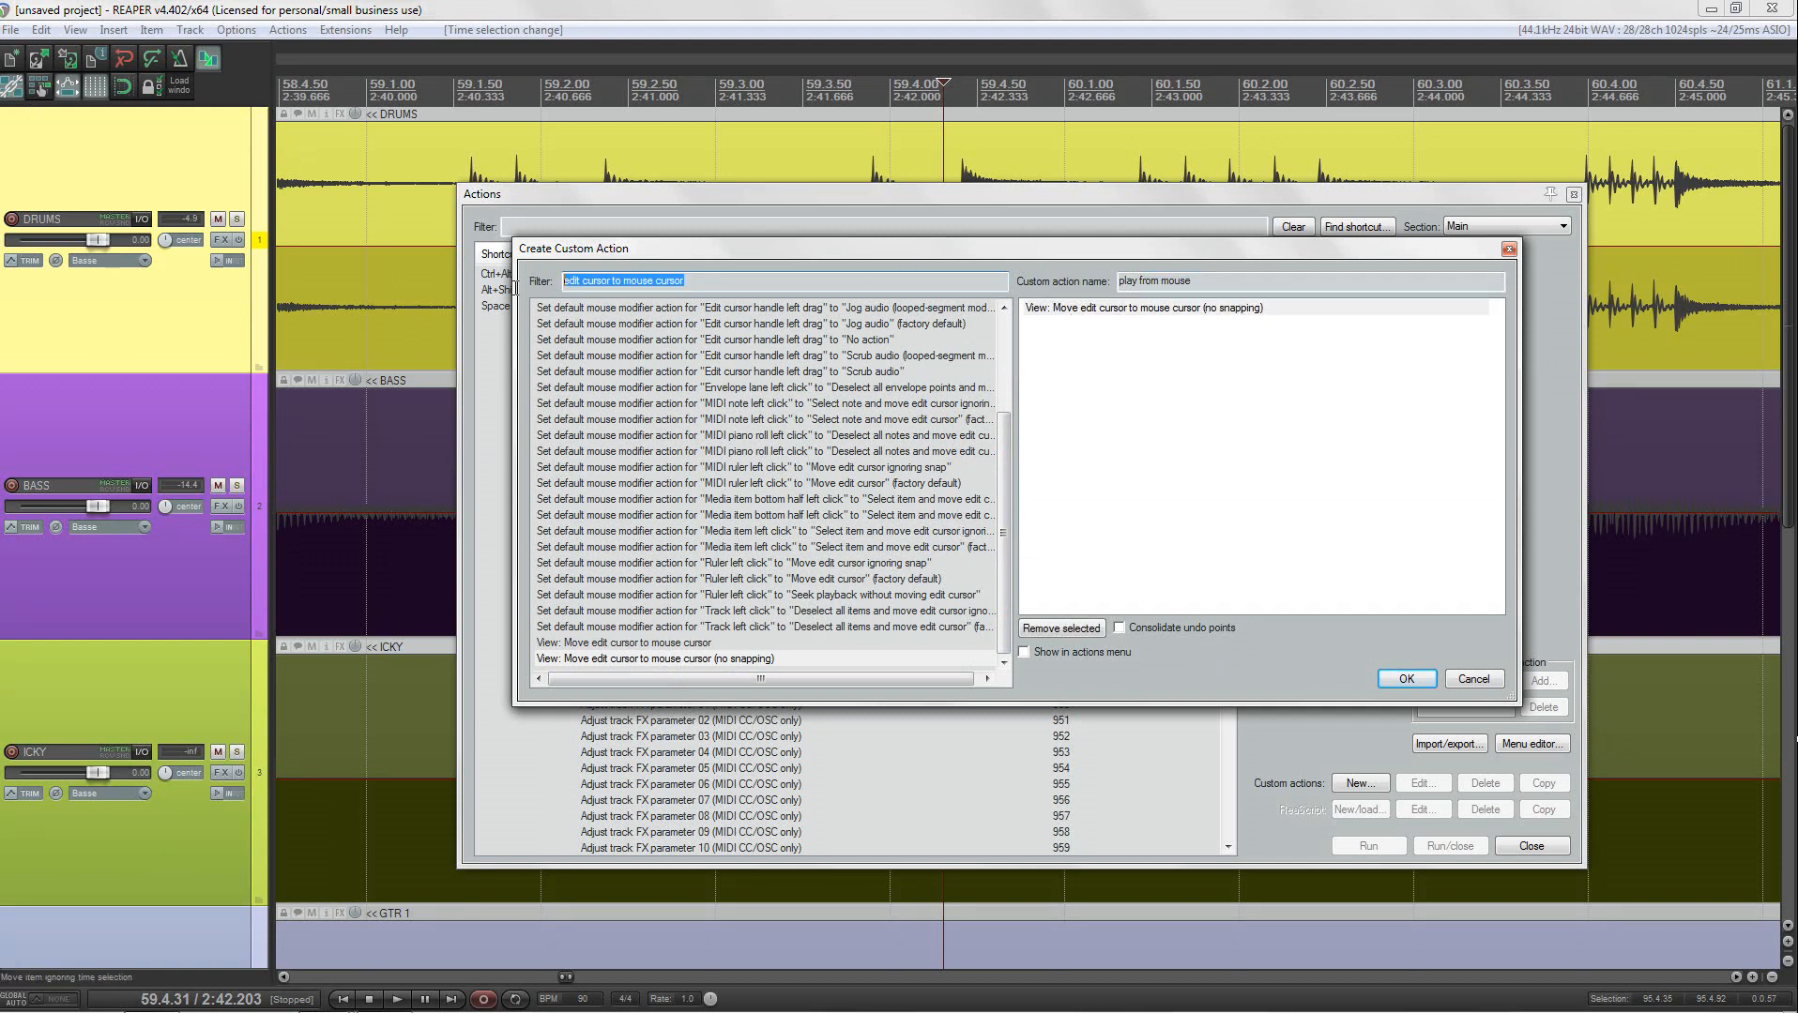
pyautogui.write('tra')
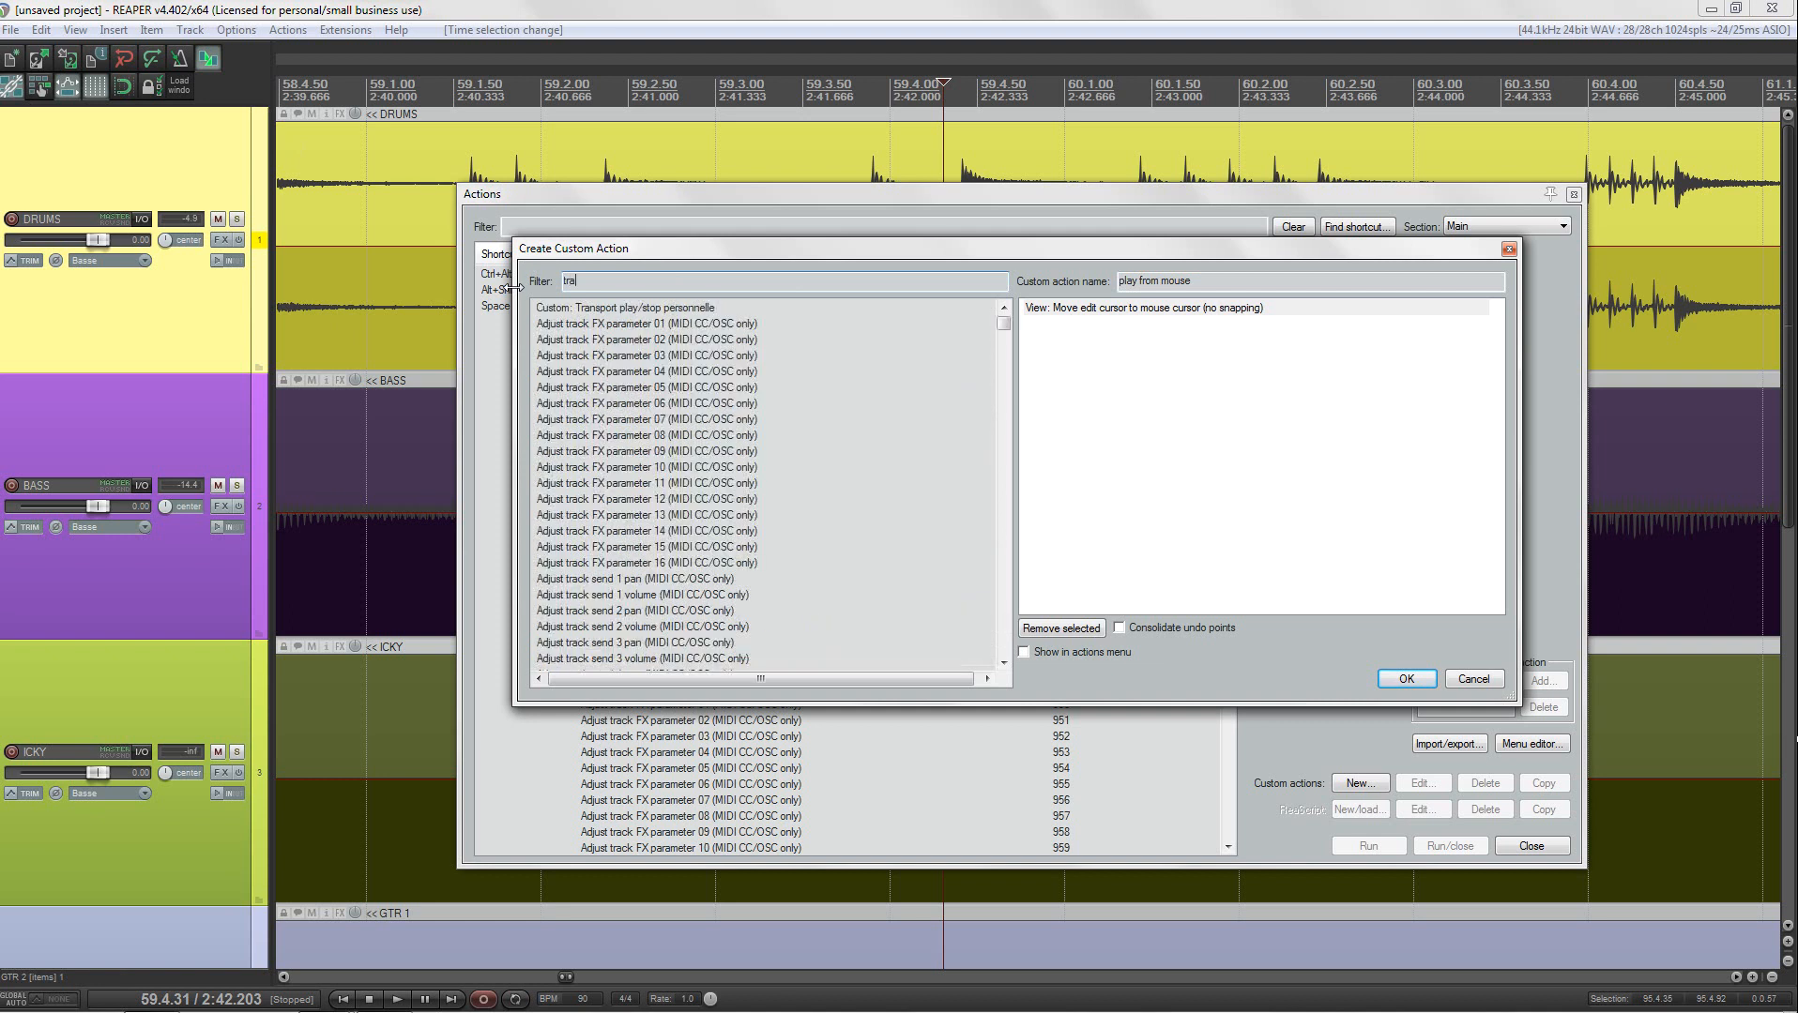
pyautogui.write('nsport play')
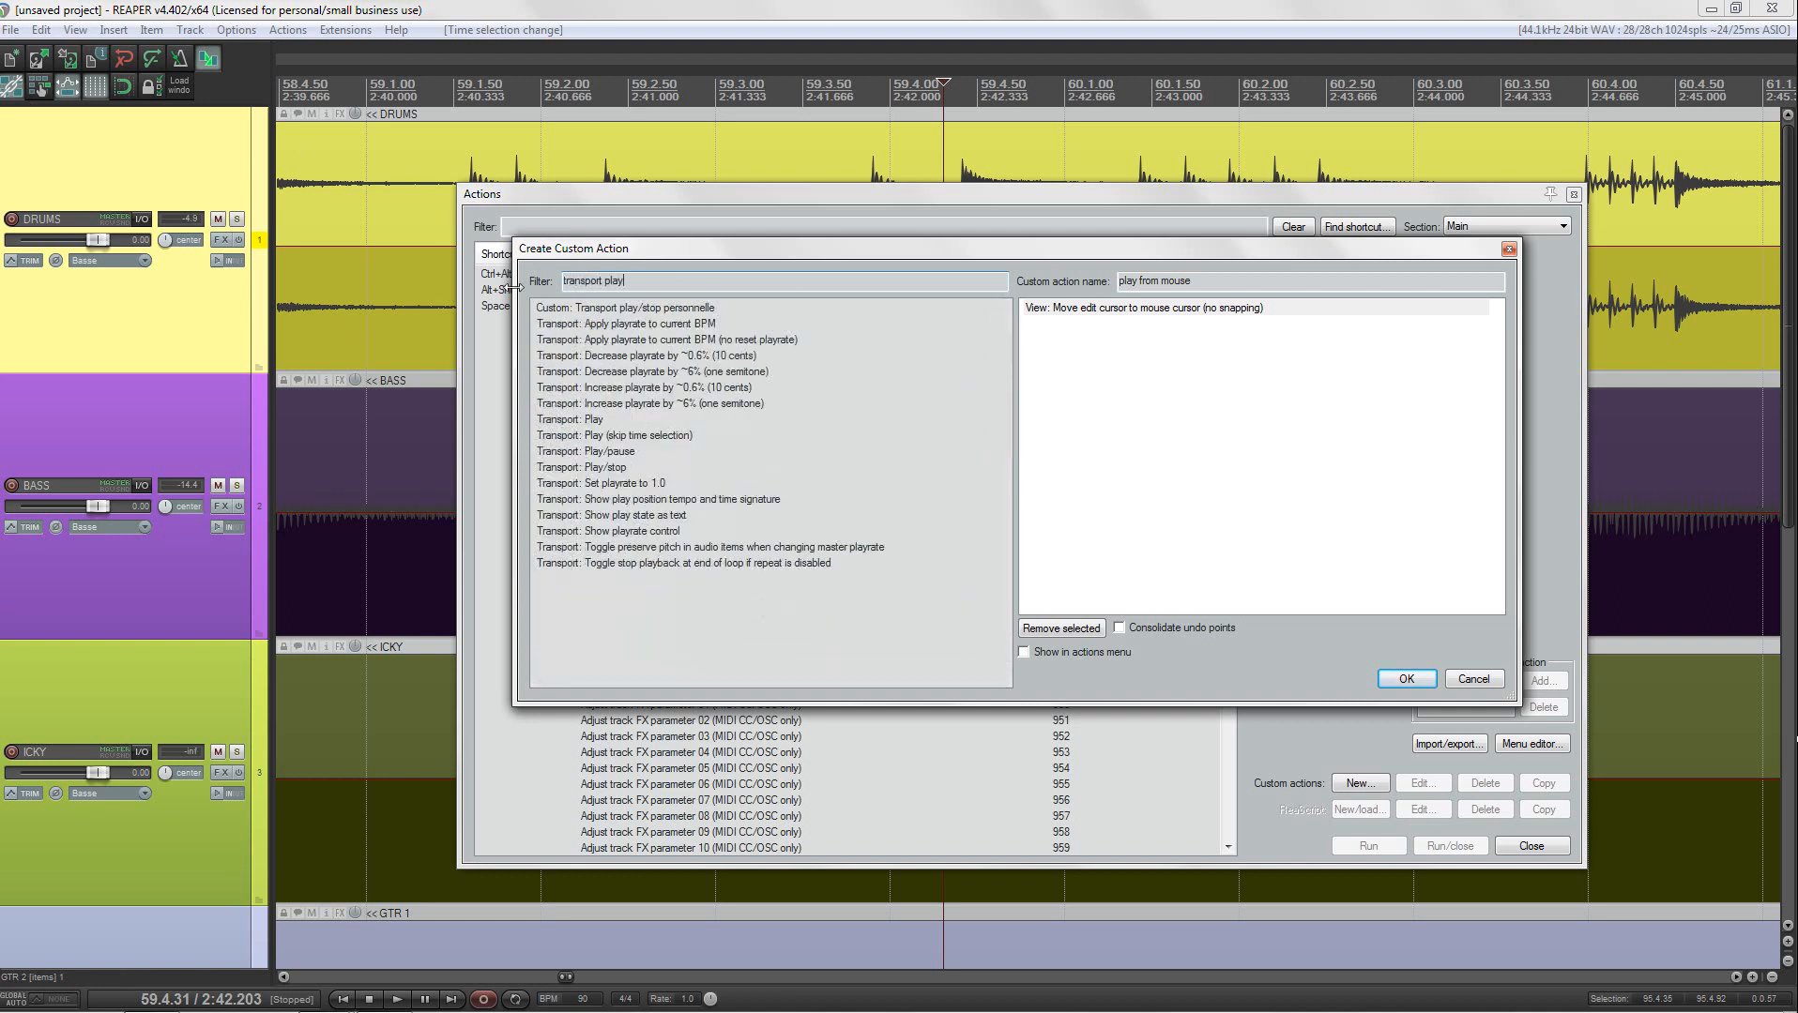
pyautogui.click(607, 471)
pyautogui.moveTo(607, 475); pyautogui.dragTo(1189, 436)
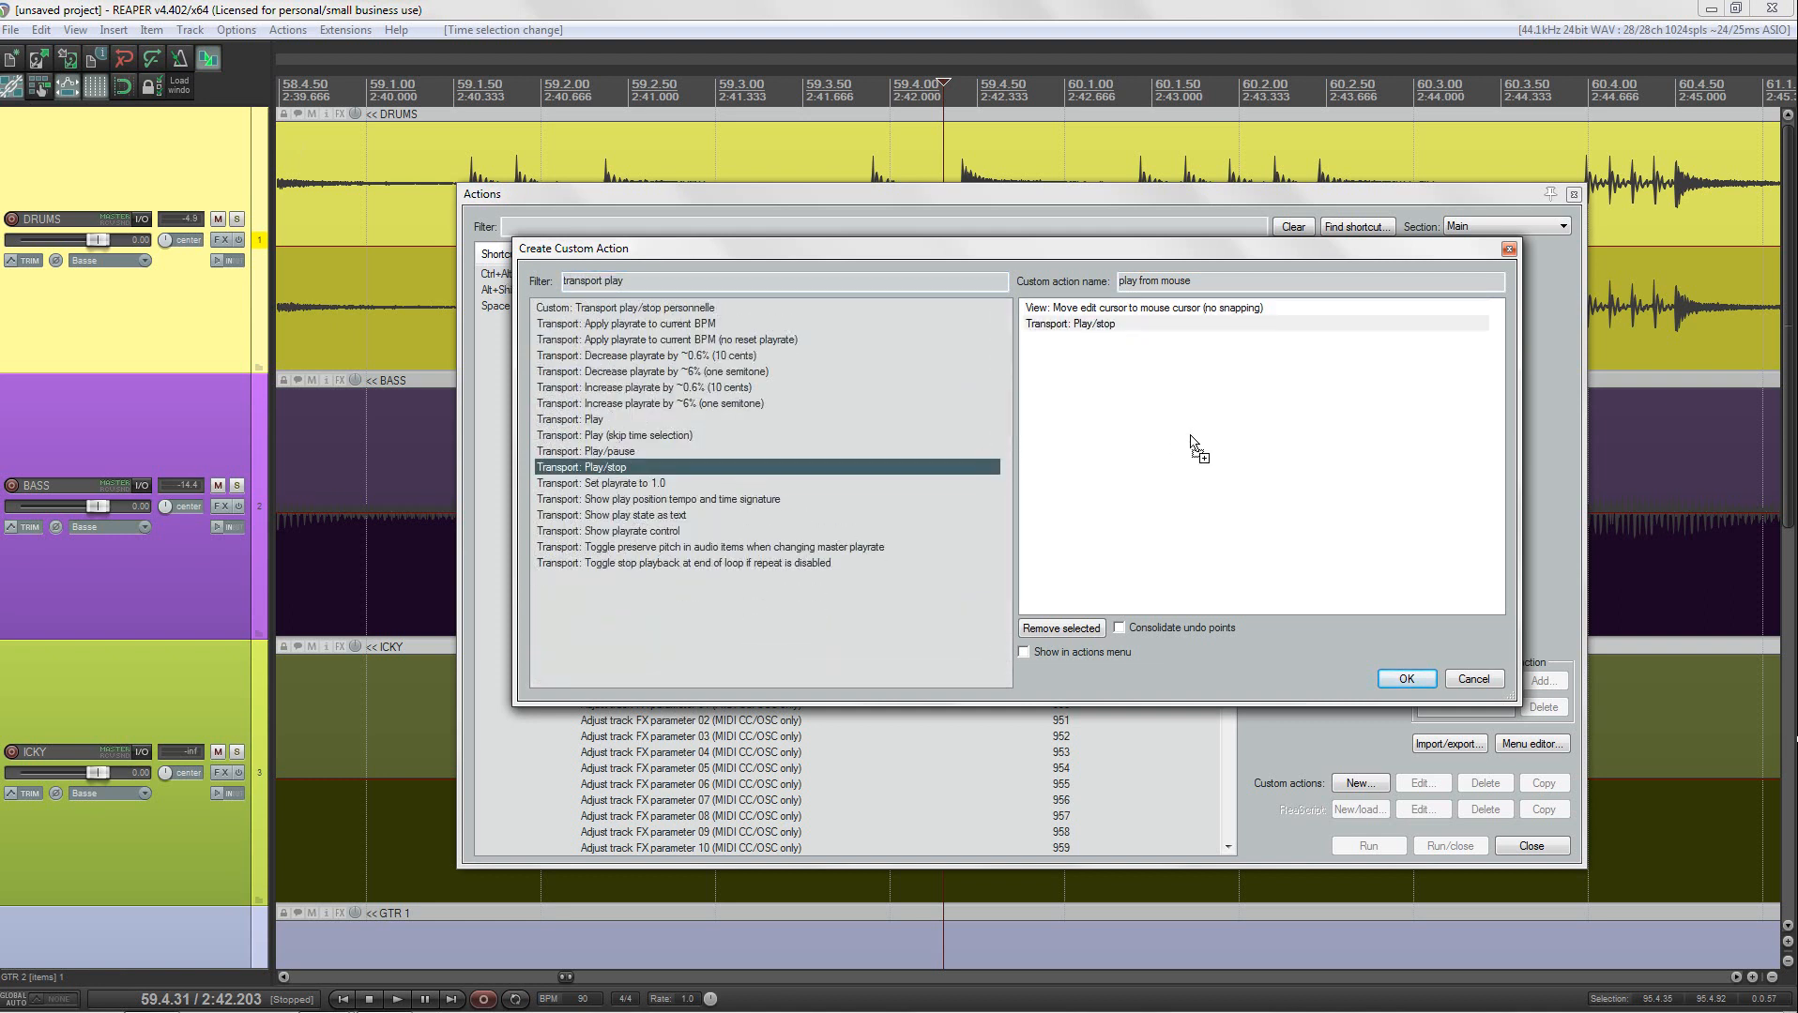
pyautogui.click(1121, 629)
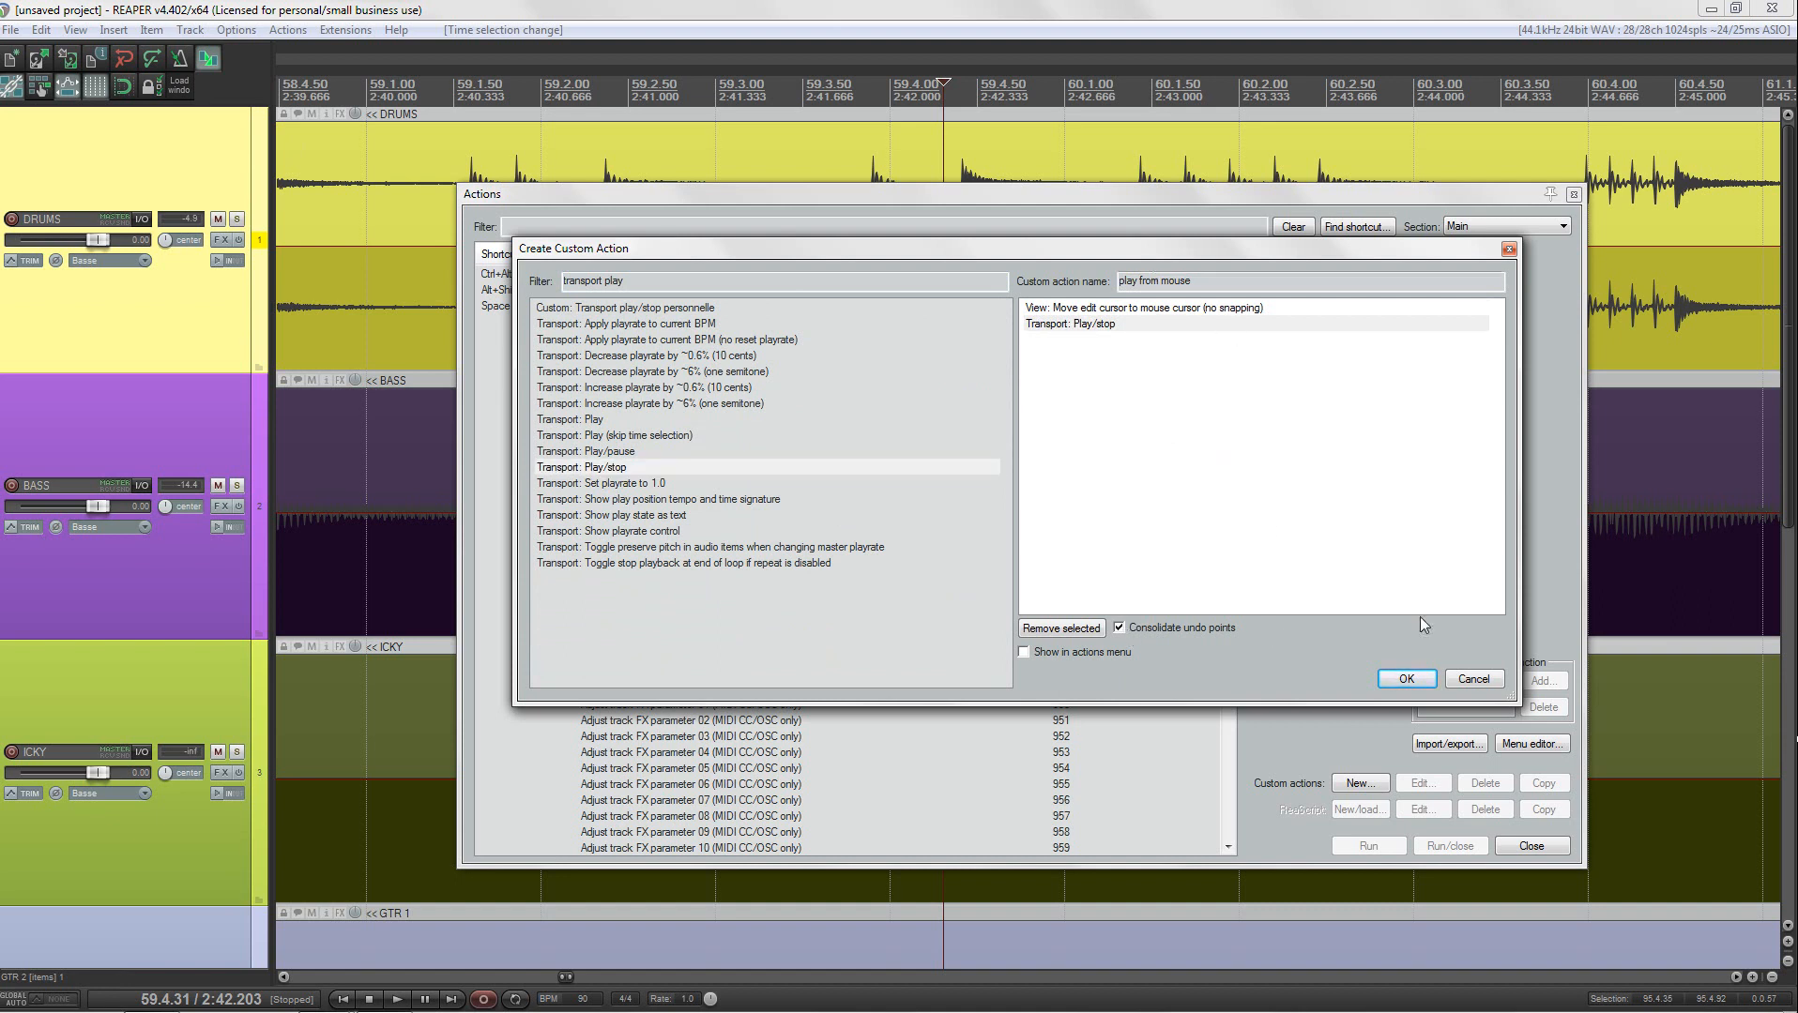
pyautogui.click(1406, 679)
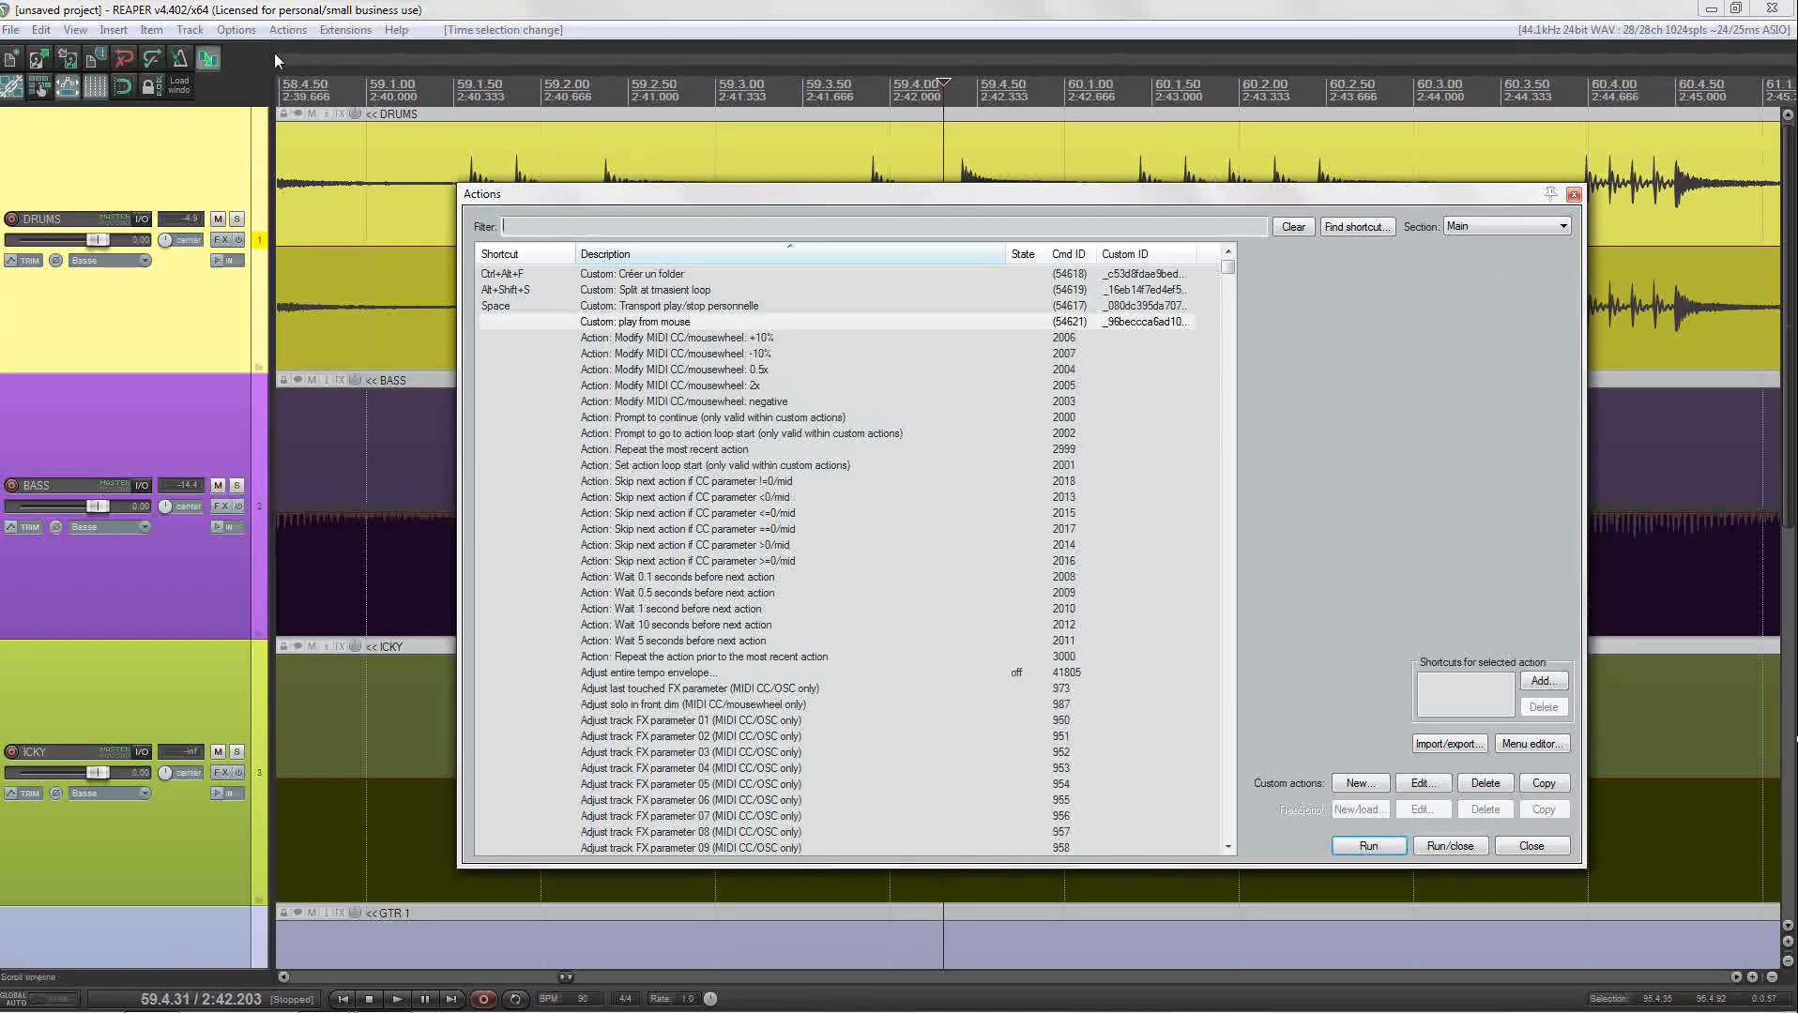
# Step: Open the mouse modifiers preferences and show the middle click assignments of the Arrange view context
pyautogui.click(287, 29)
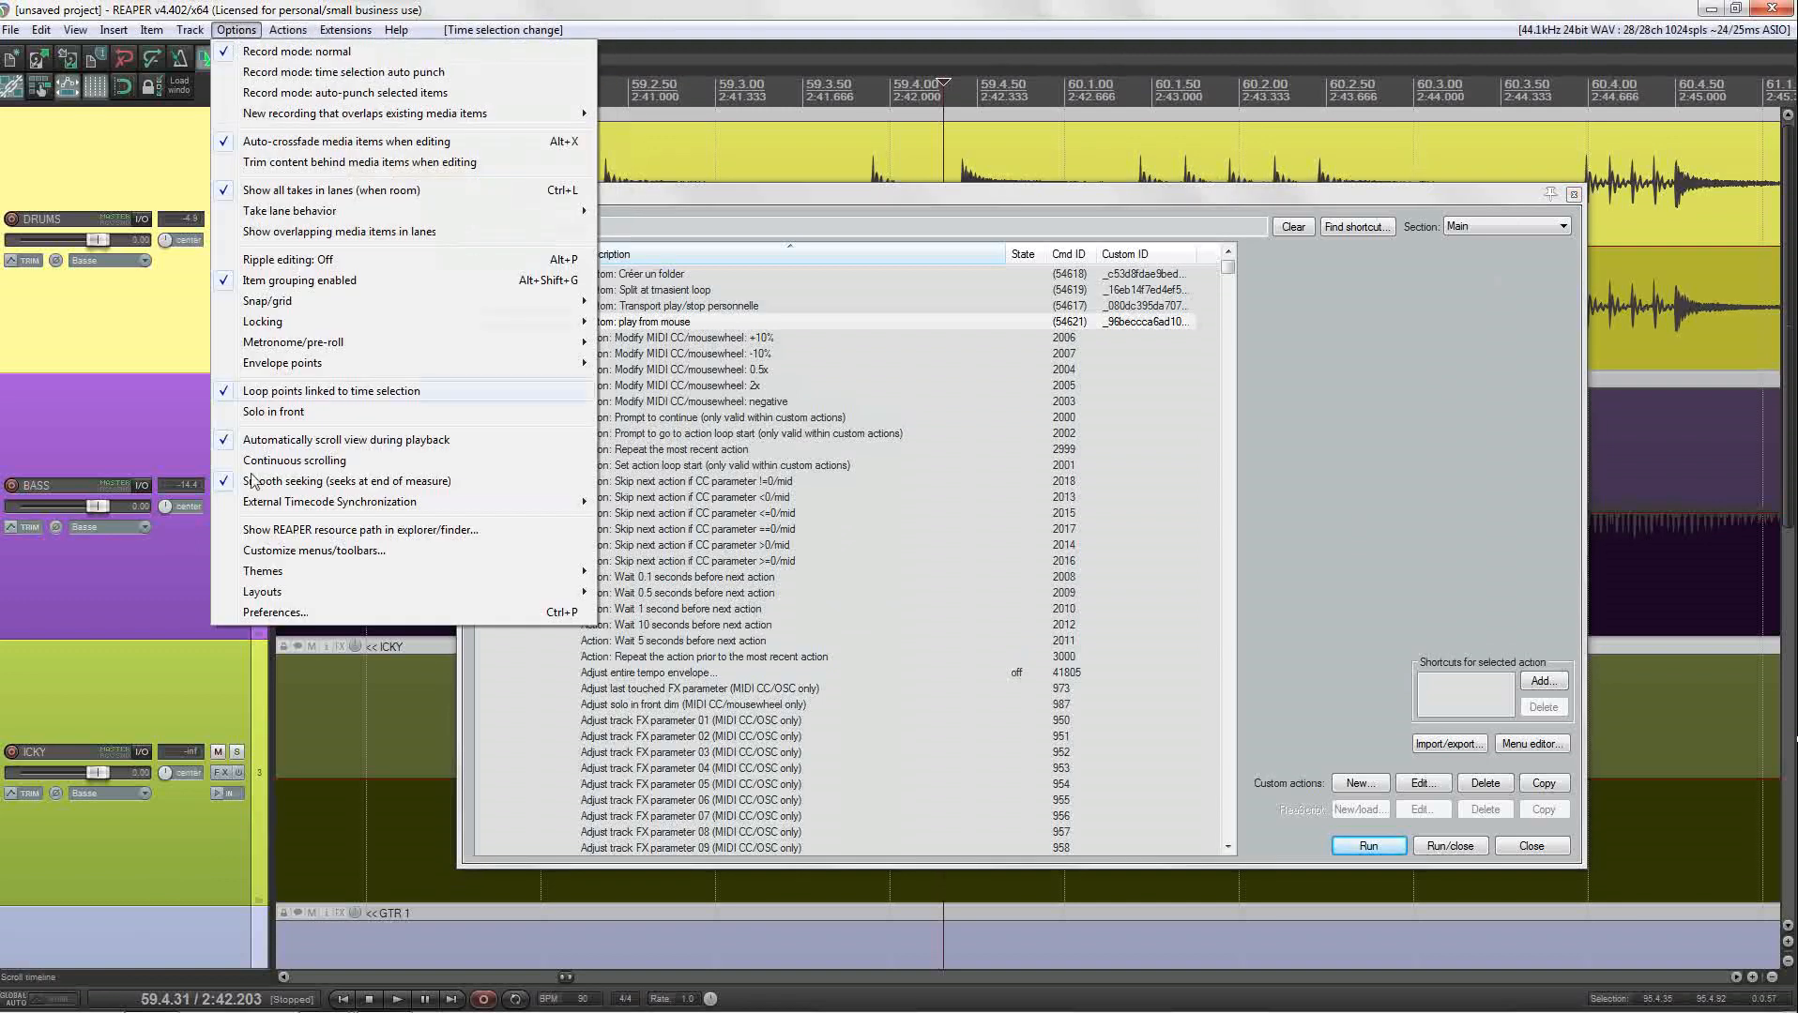
pyautogui.click(275, 613)
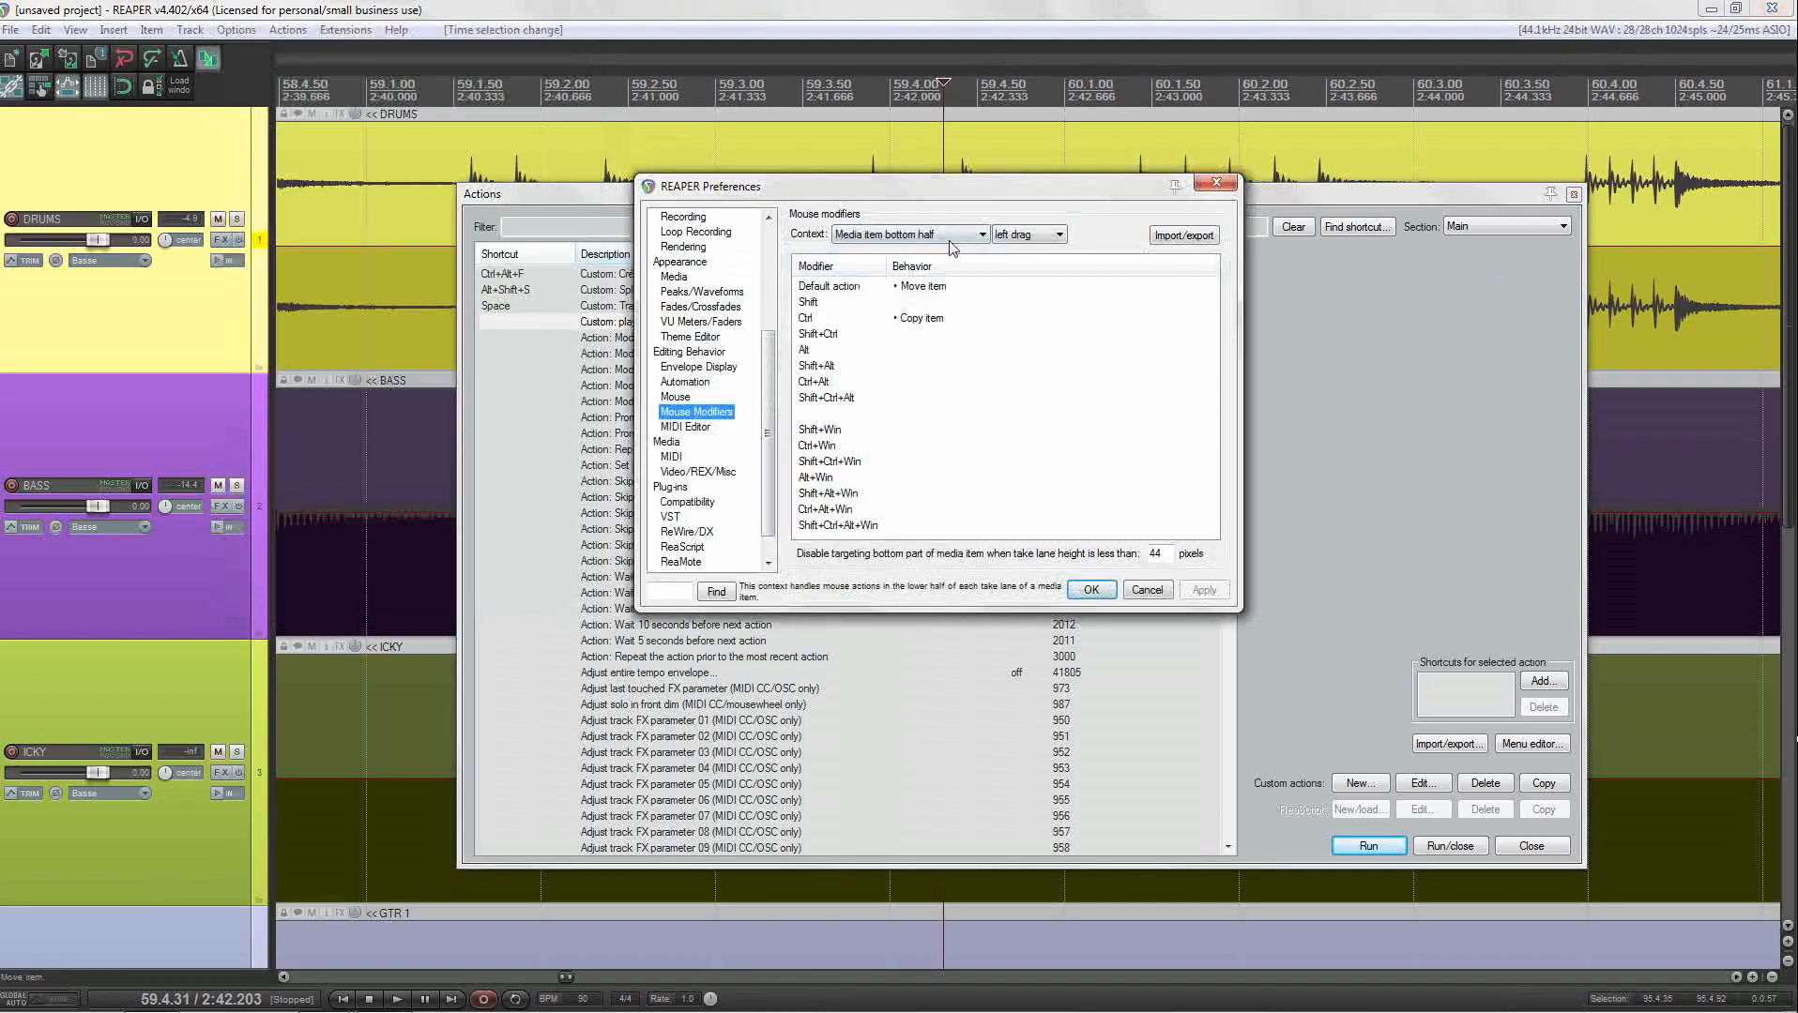
pyautogui.click(949, 236)
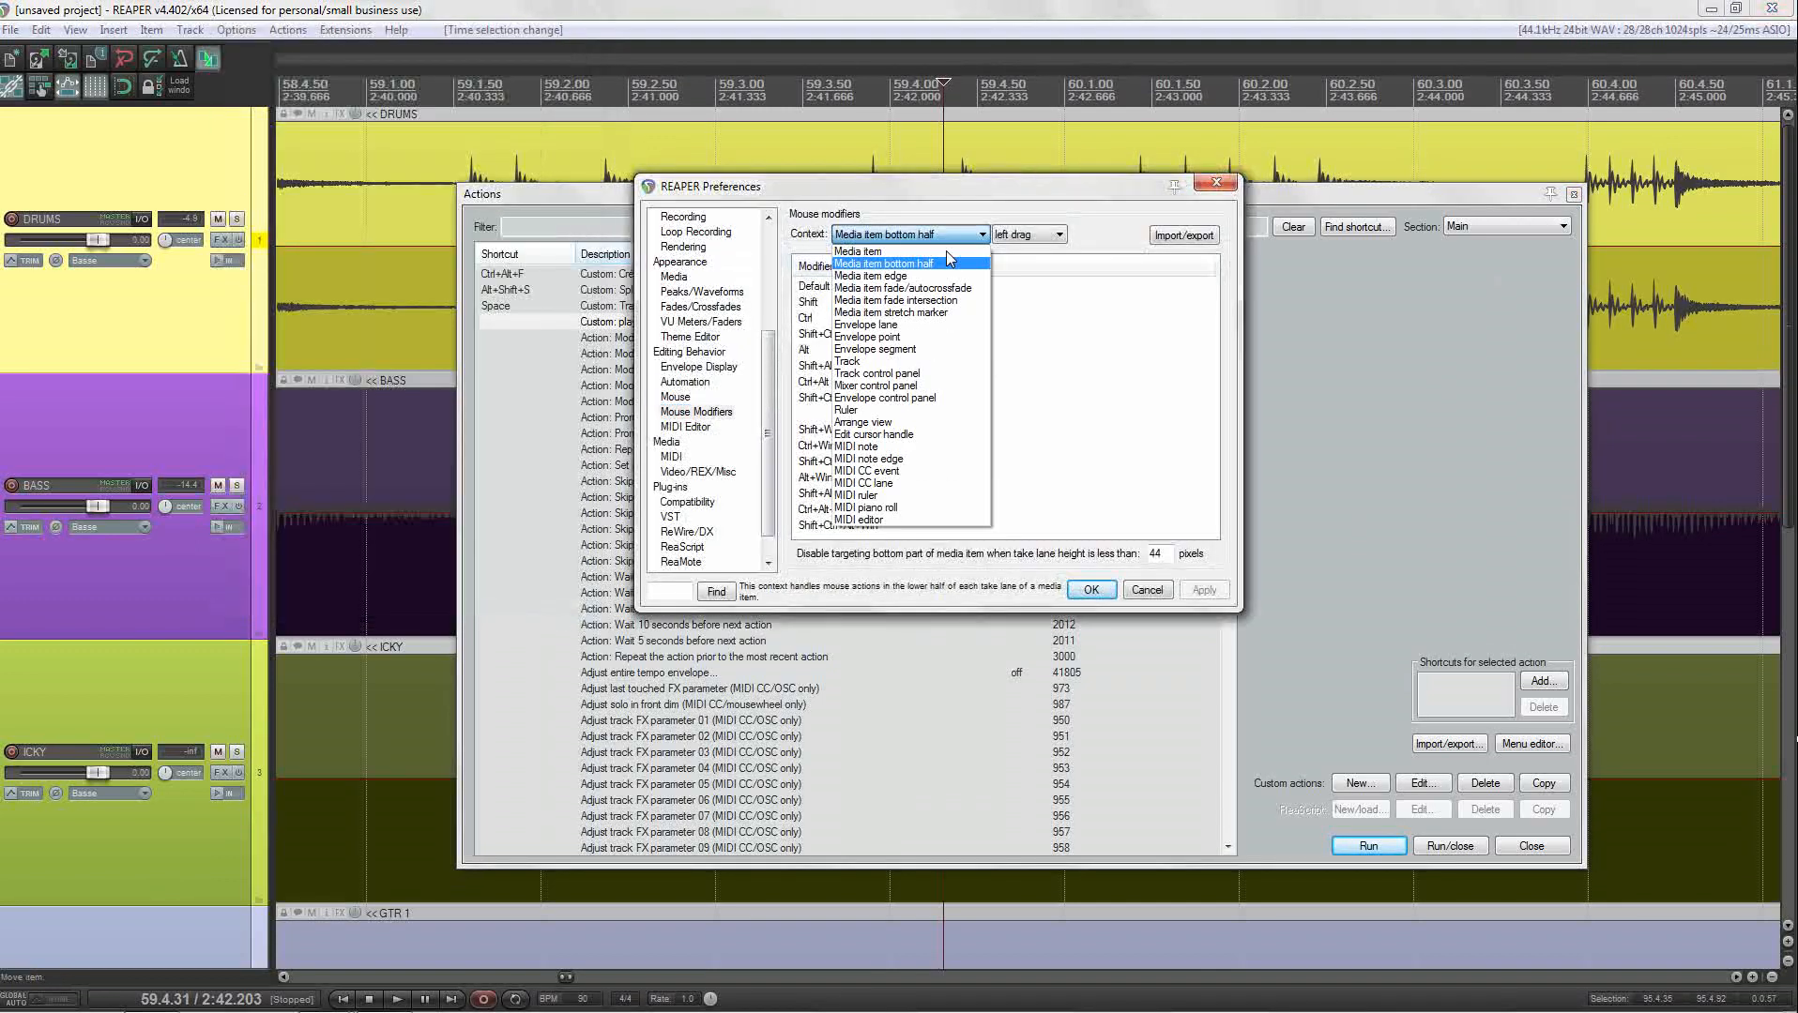
pyautogui.click(872, 423)
pyautogui.click(1023, 235)
pyautogui.click(1019, 255)
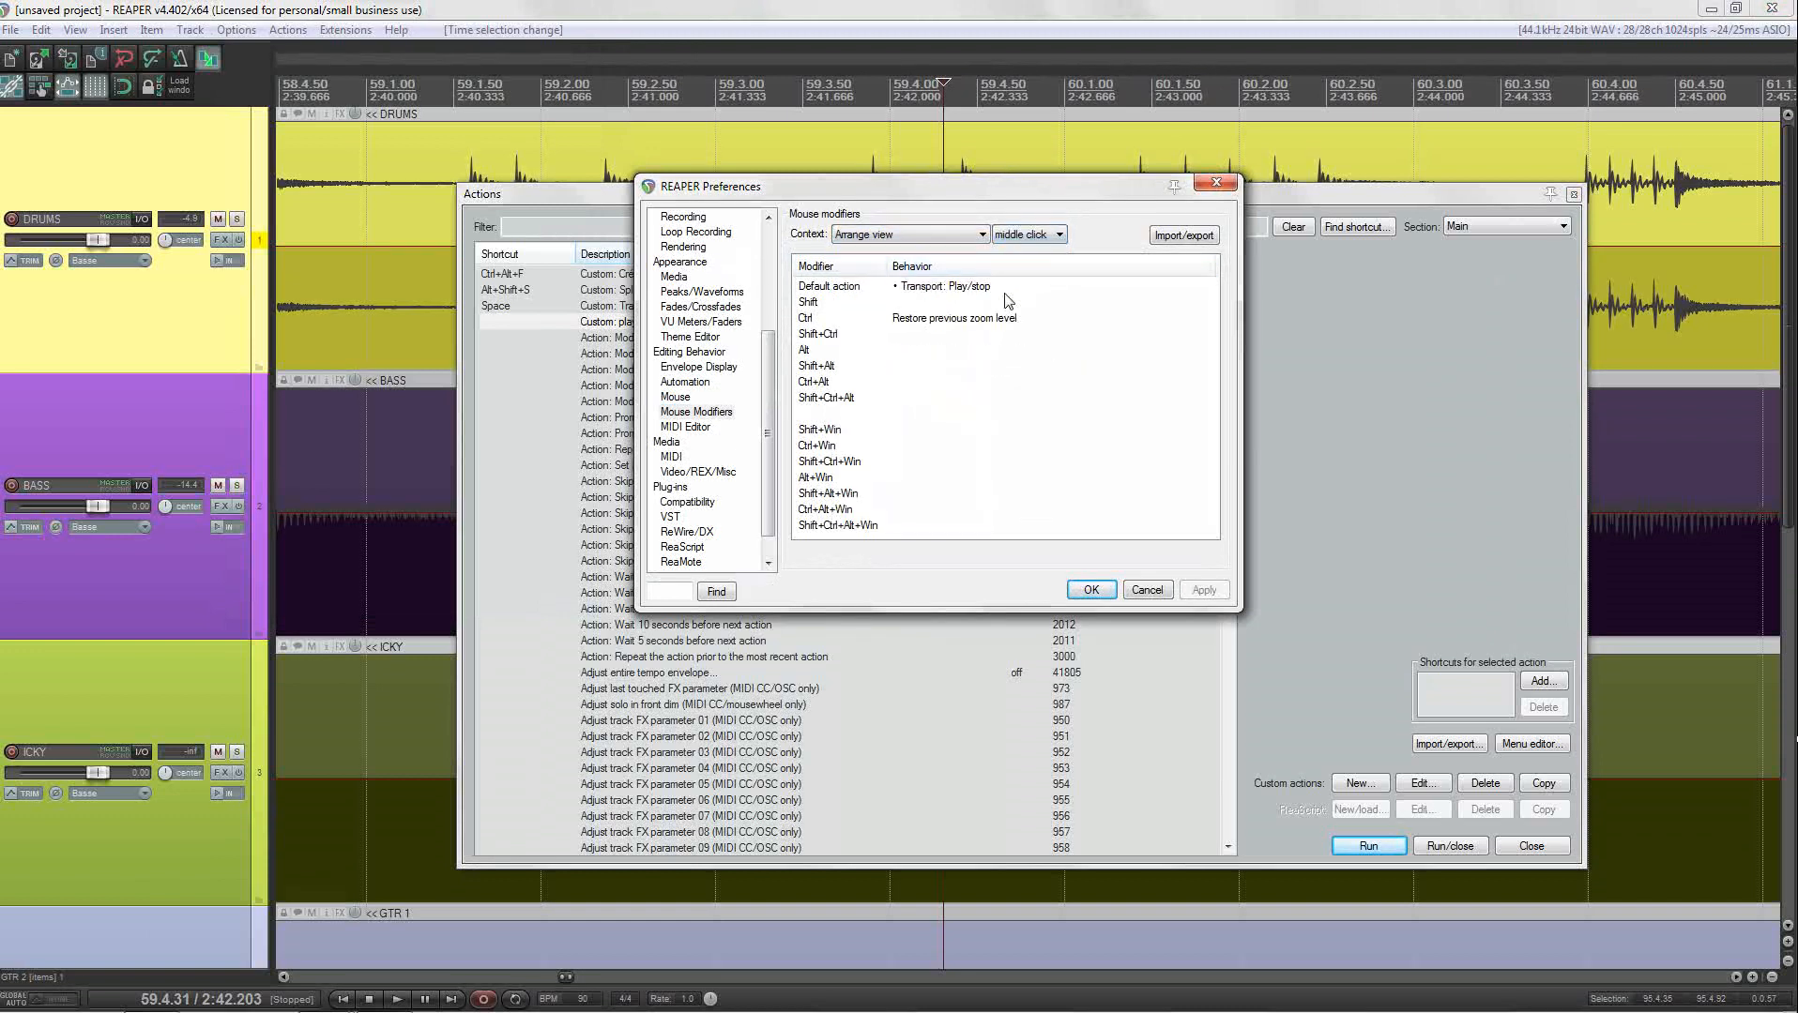
# Step: Assign Custom: play from mouse to the default middle click, accept the preferences and close the action list
pyautogui.click(946, 289)
pyautogui.click(946, 410)
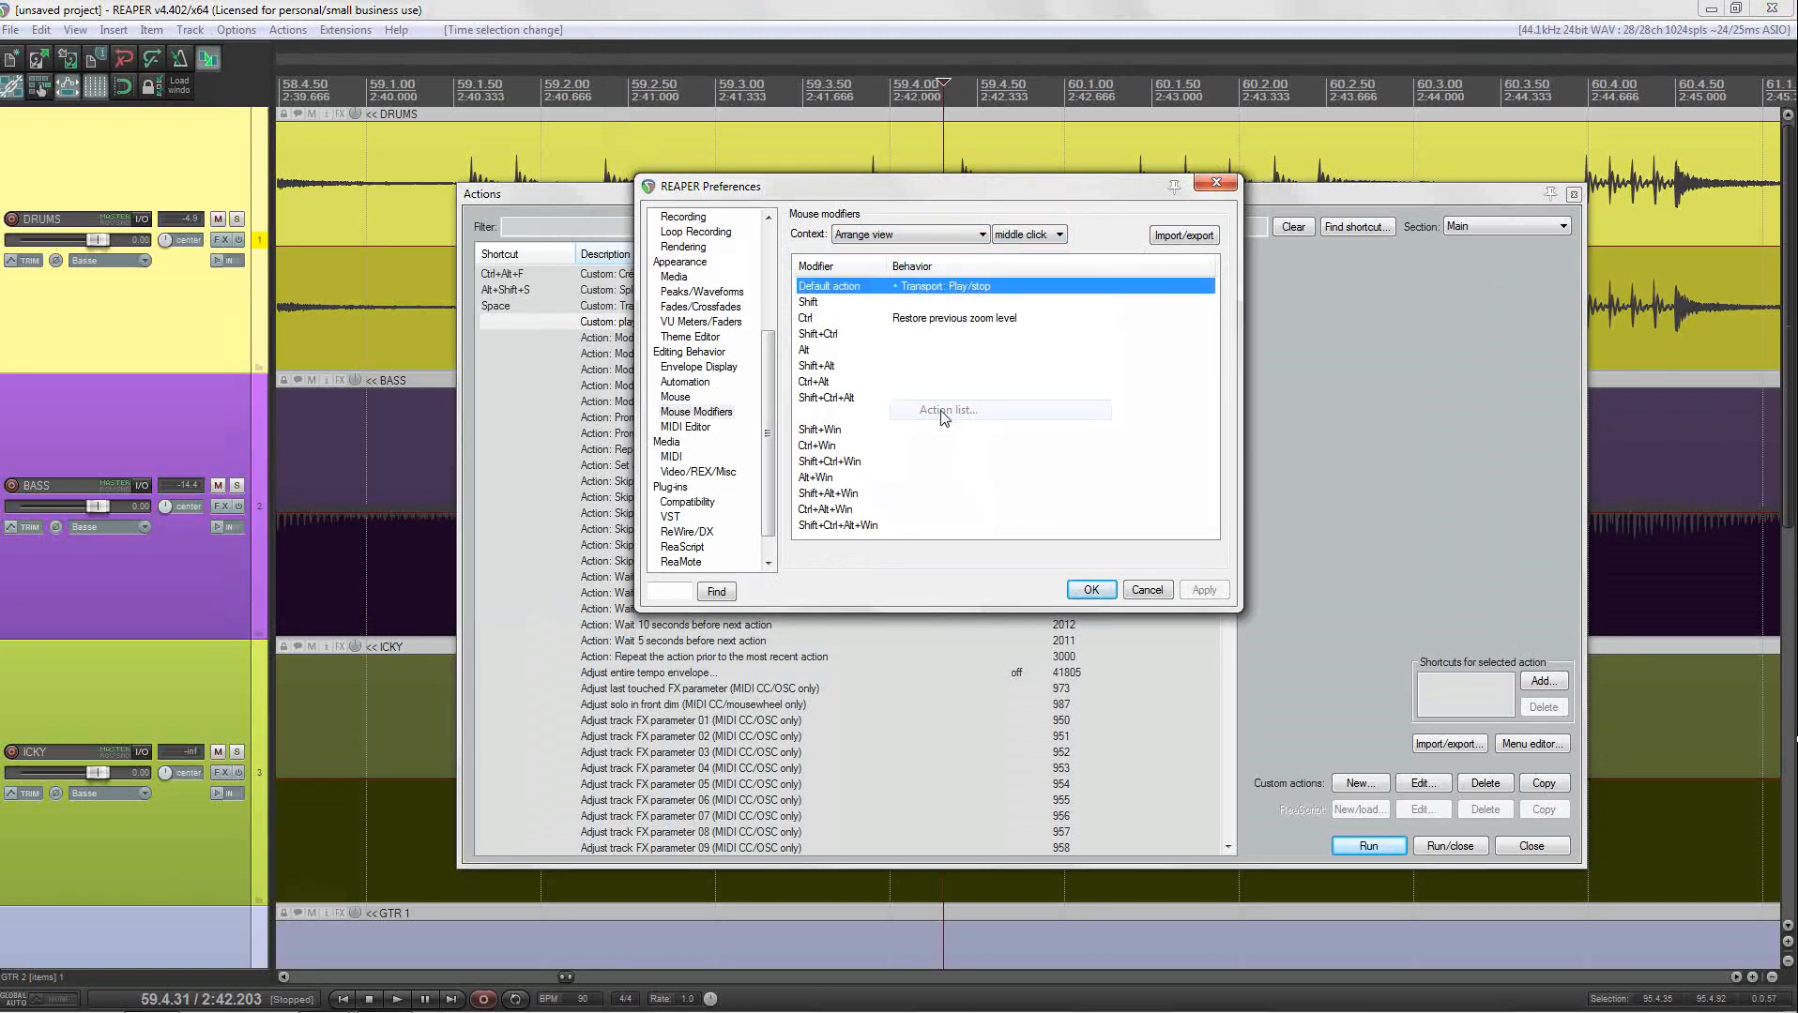
pyautogui.click(668, 322)
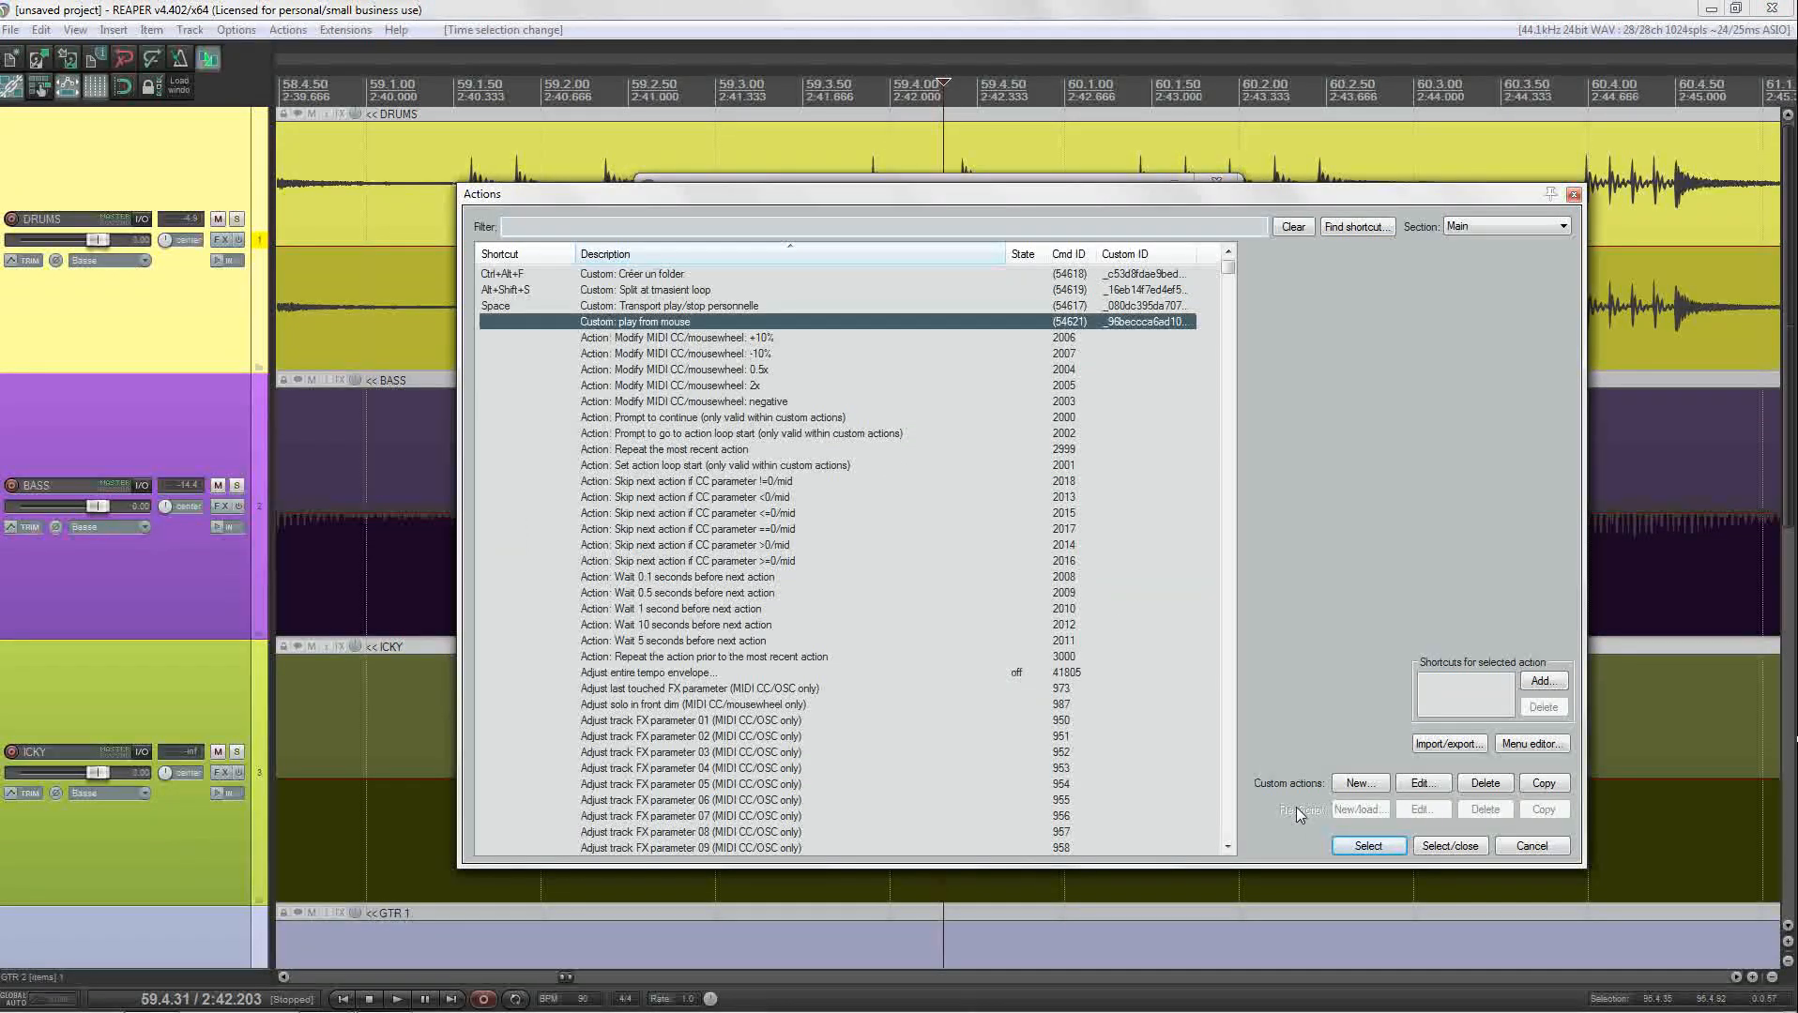
pyautogui.click(1368, 846)
pyautogui.click(1090, 590)
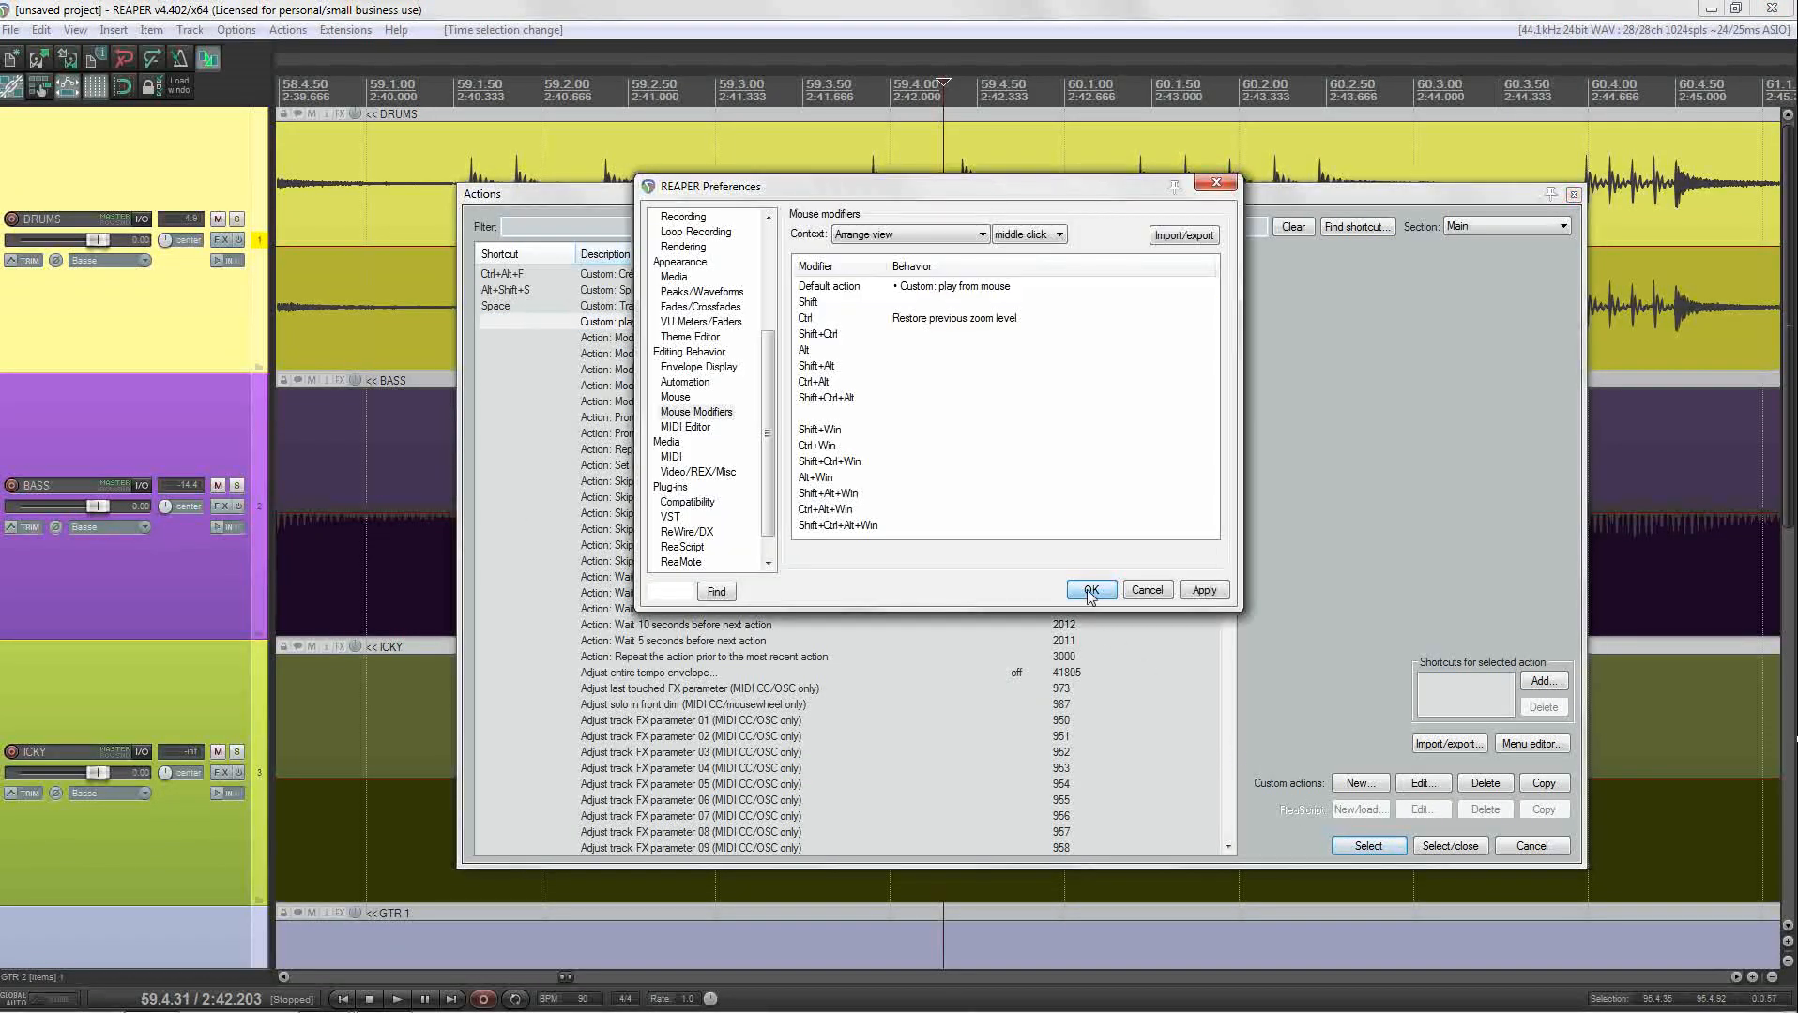
pyautogui.click(1574, 194)
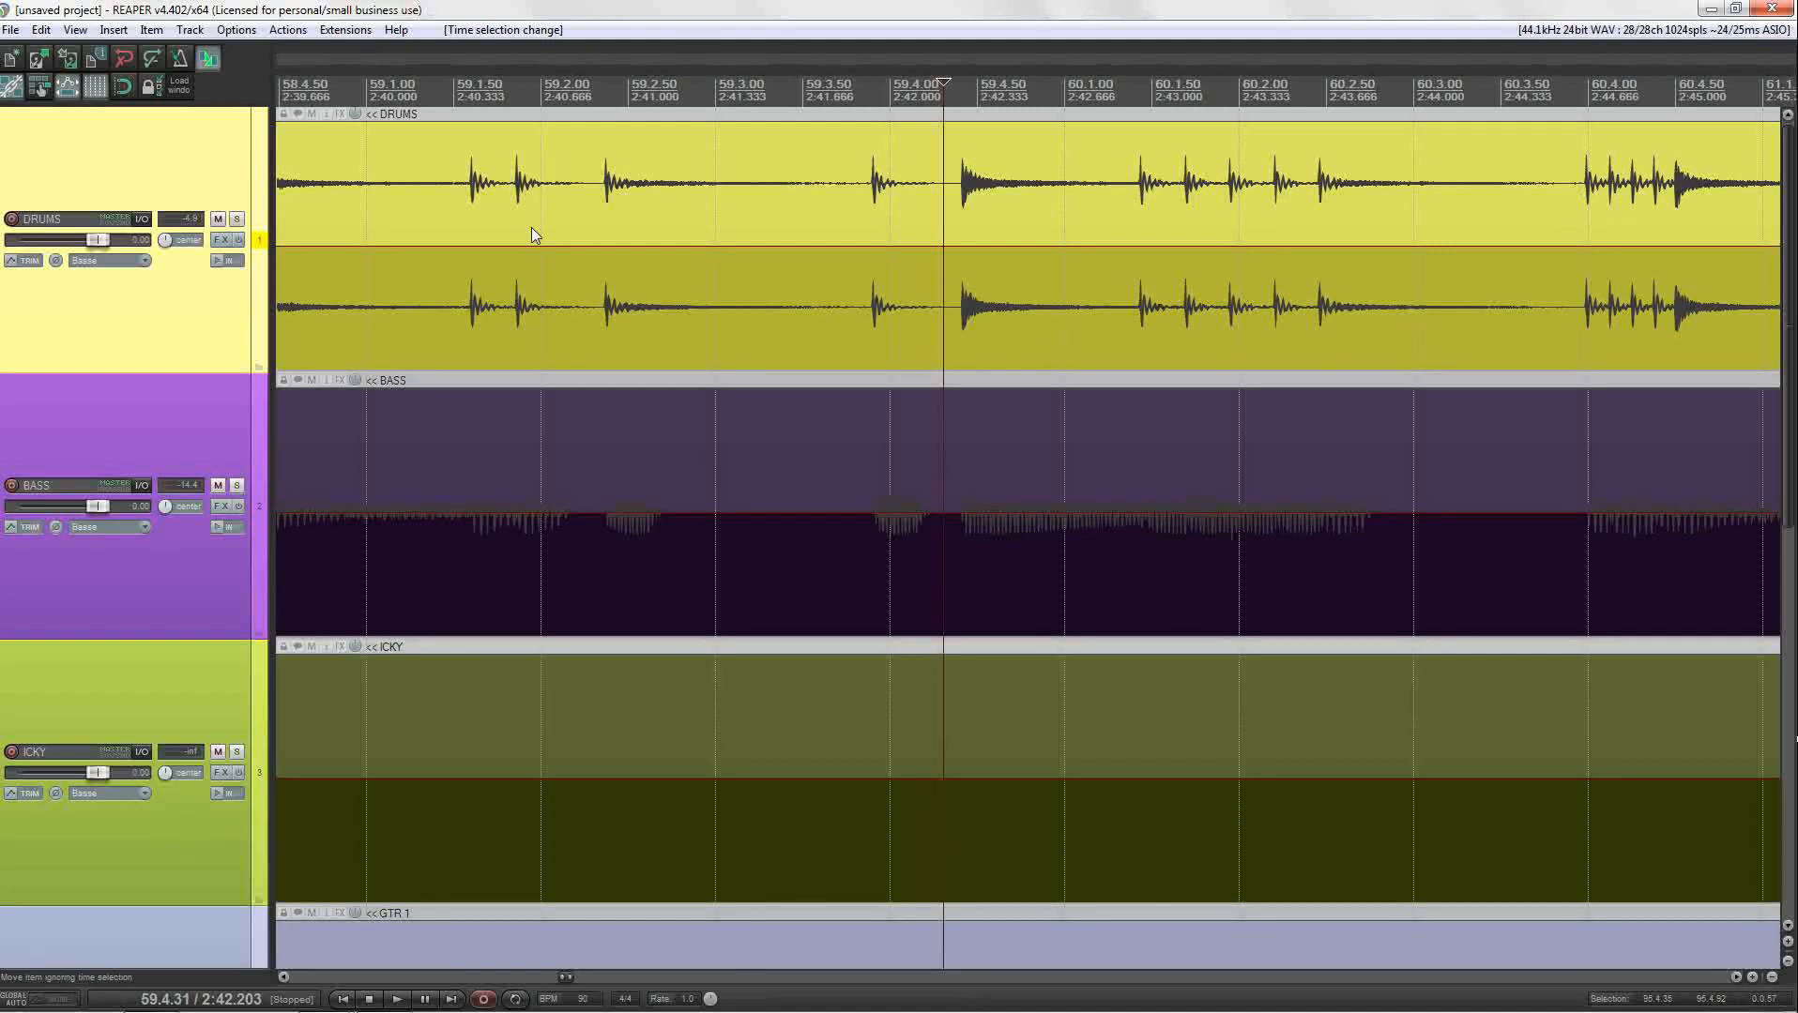
# Step: Test the play from mouse action by starting and stopping playback at several drum hits in measures 59 and 60
pyautogui.click(470, 183)
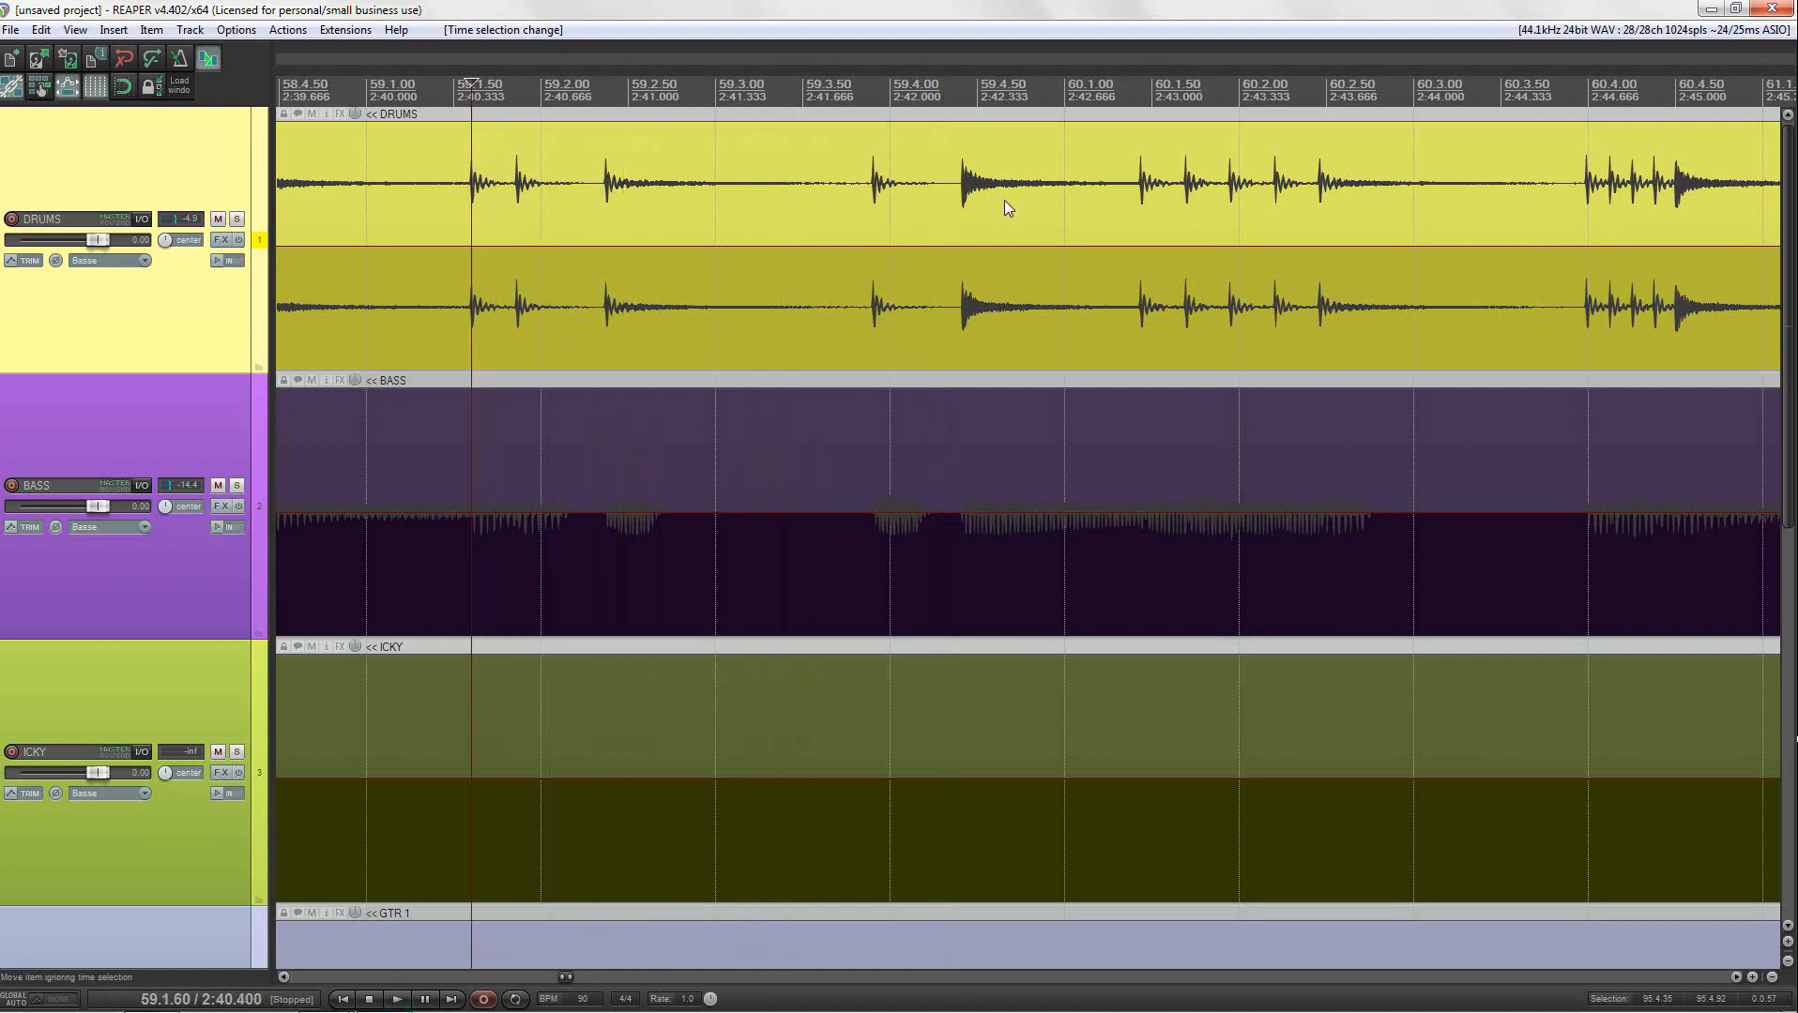
pyautogui.click(1583, 186)
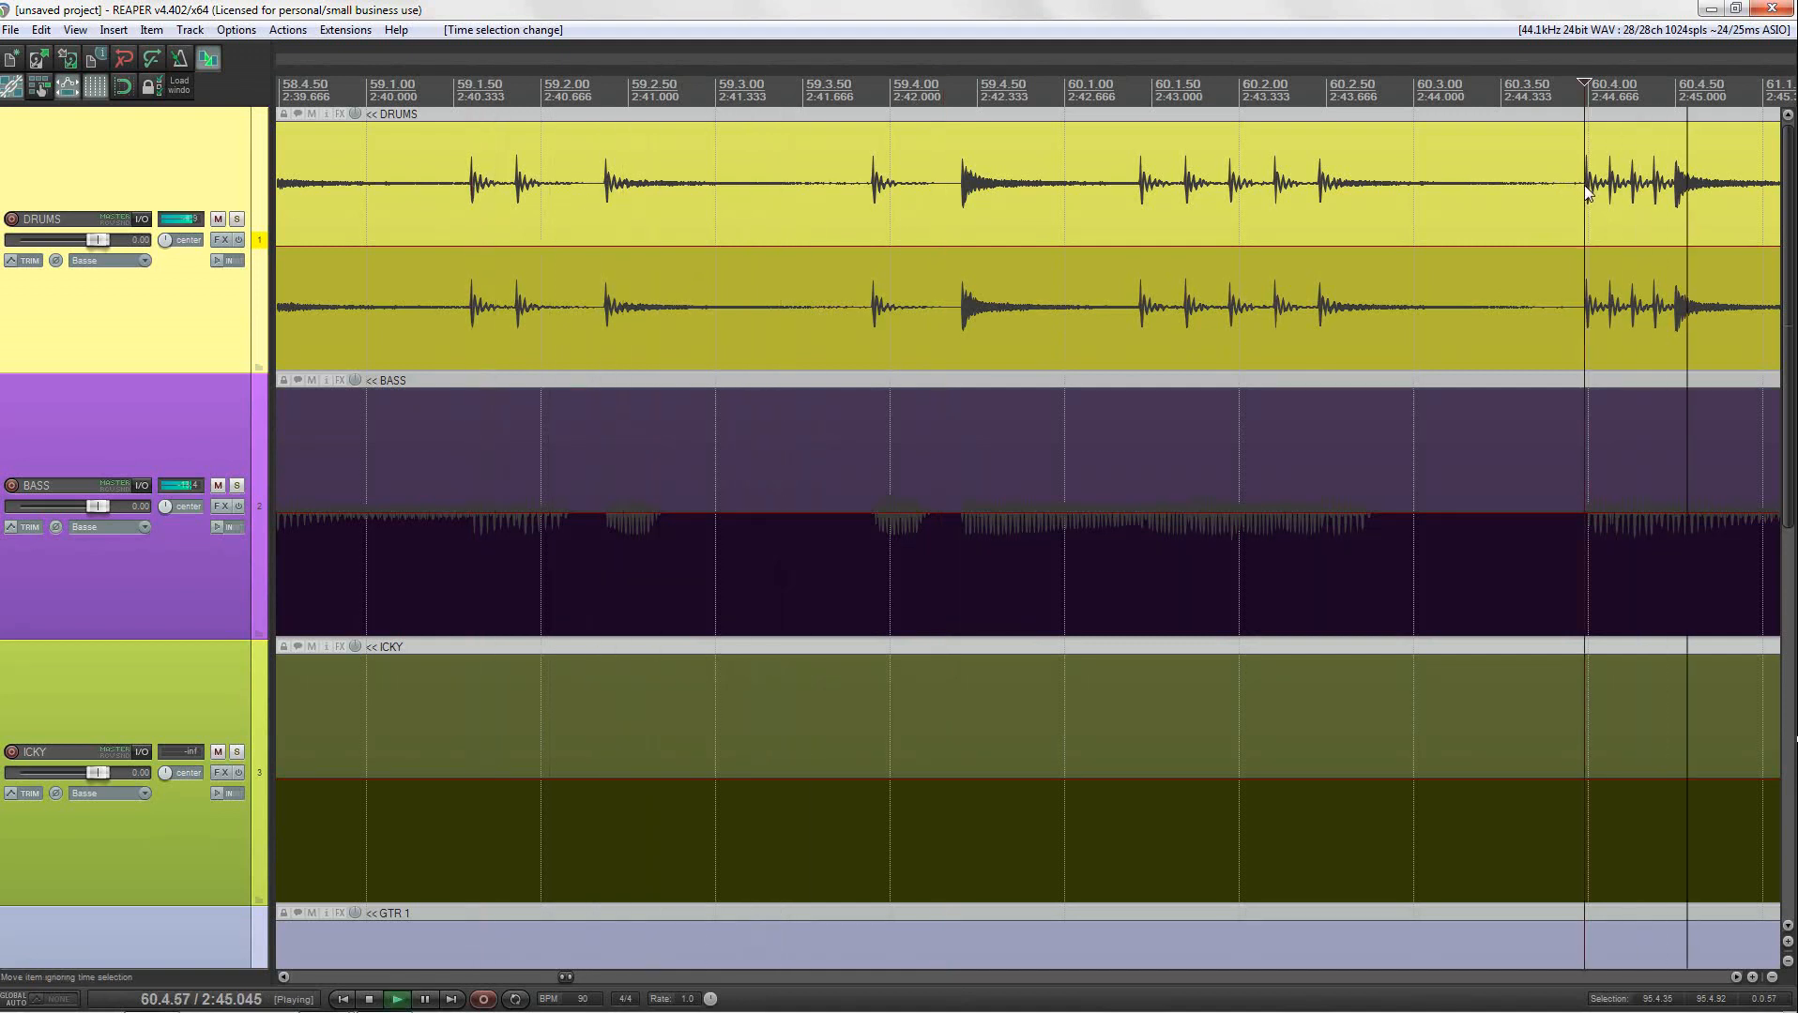
pyautogui.click(1137, 192)
pyautogui.press('space')
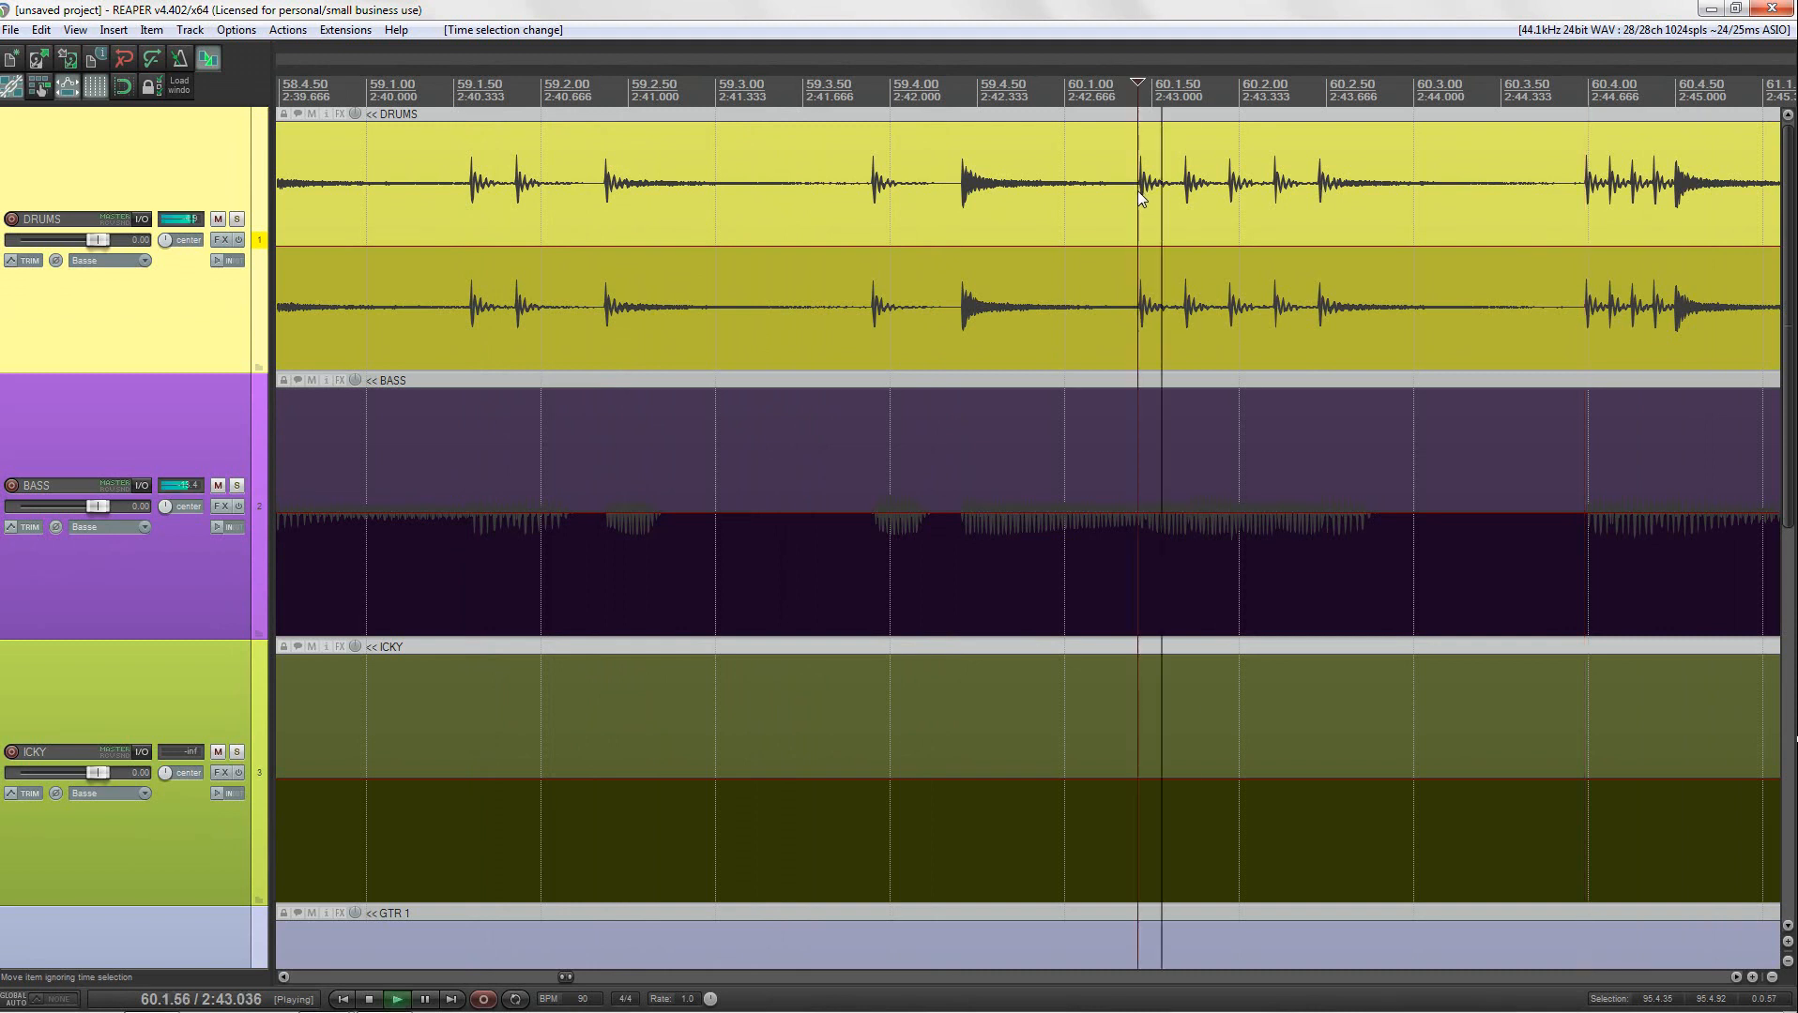
pyautogui.press('space')
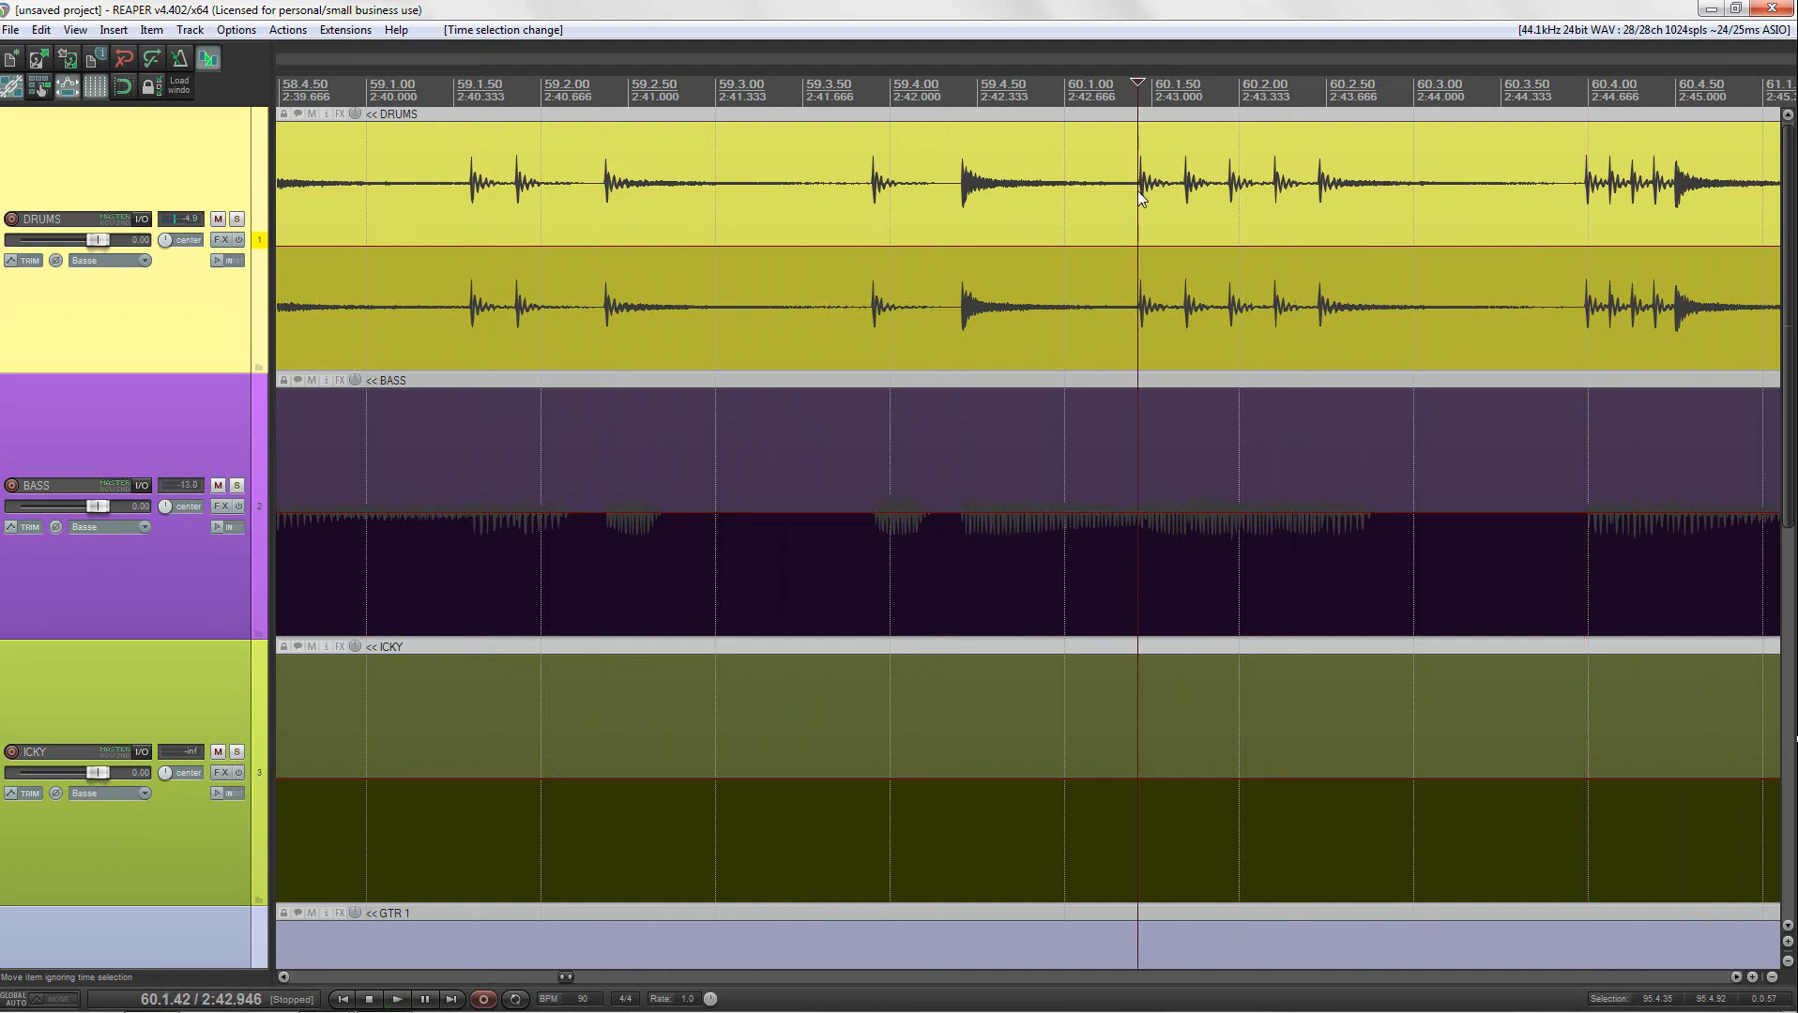
pyautogui.moveTo(821, 1006)
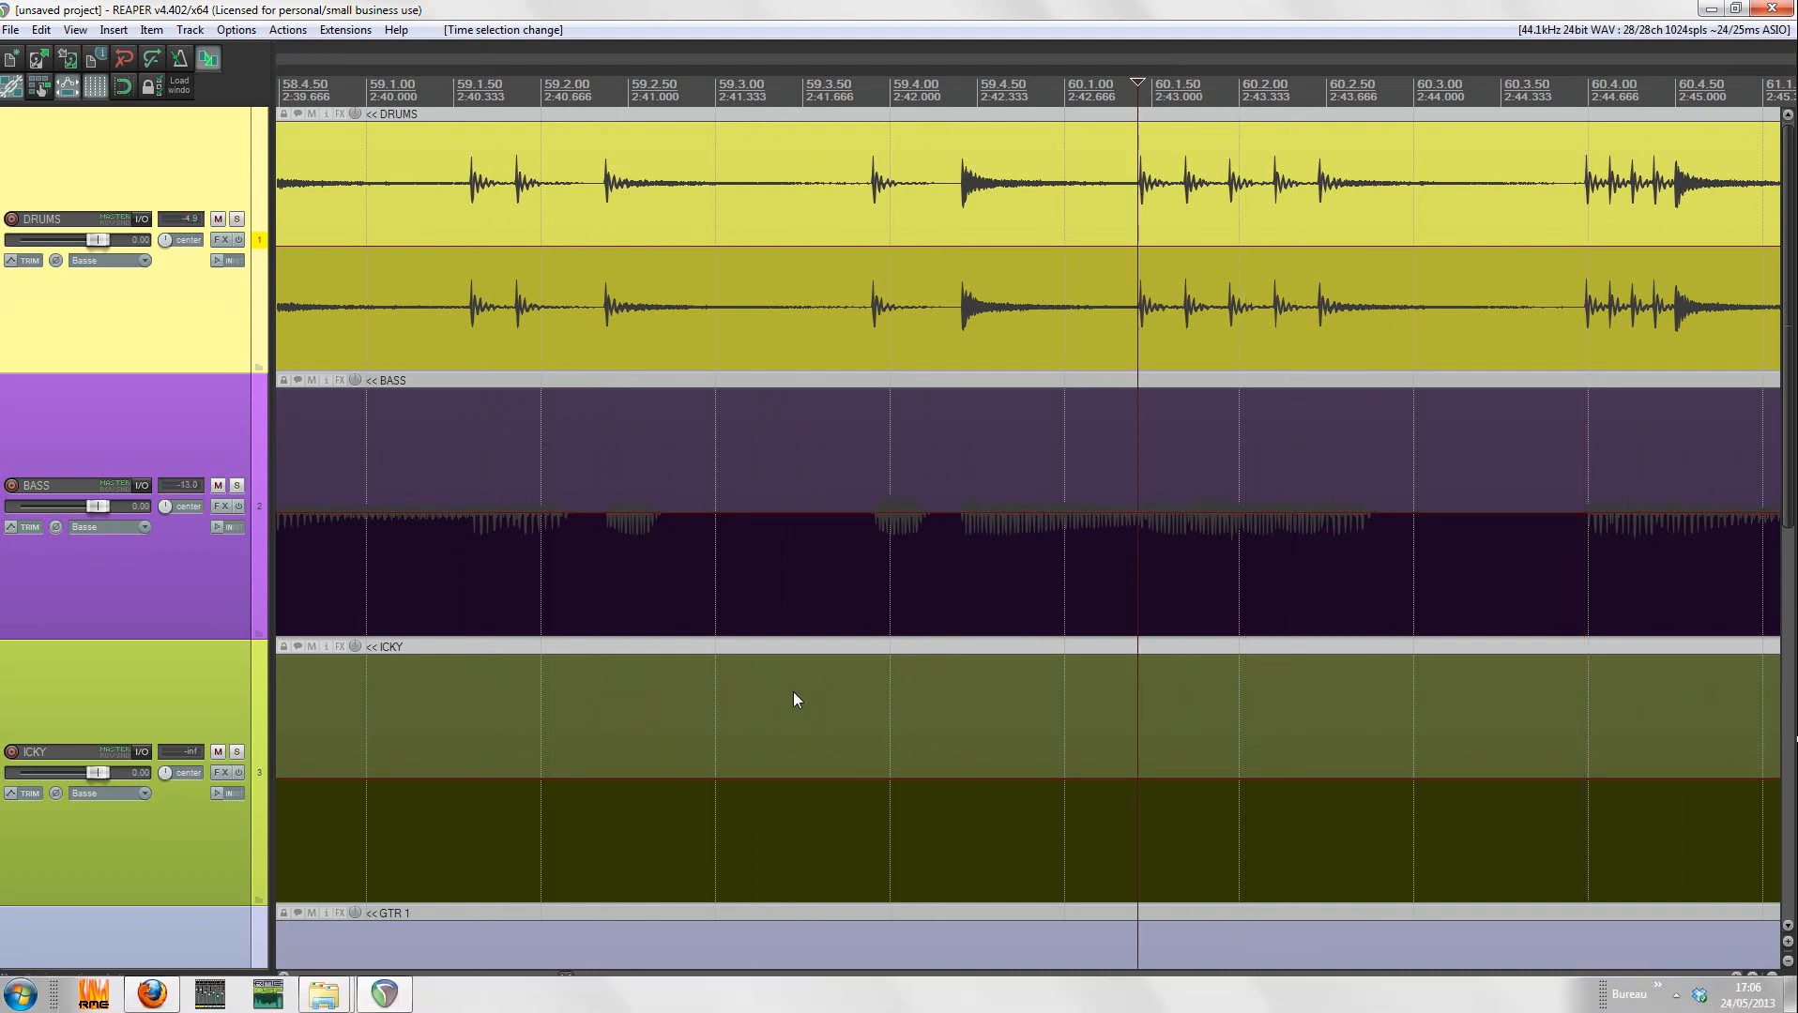